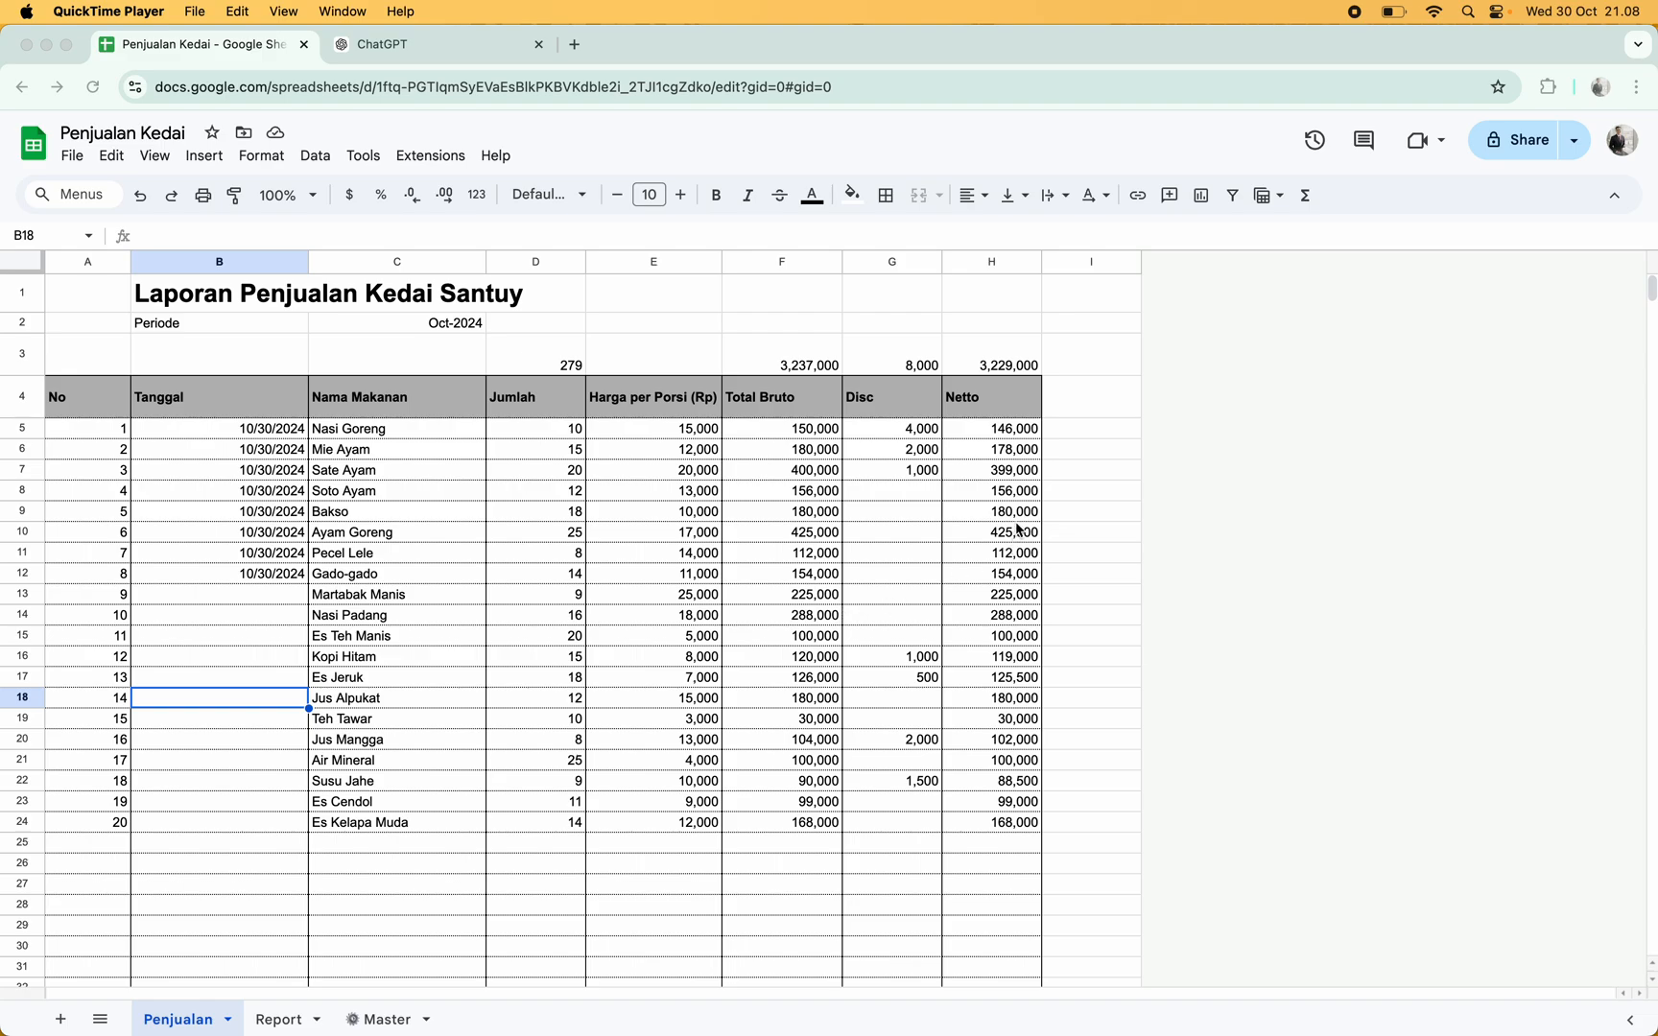
{"action": "left_click", "coordinate": [1063, 495]}
{"action": "left_click", "coordinate": [1063, 493]}
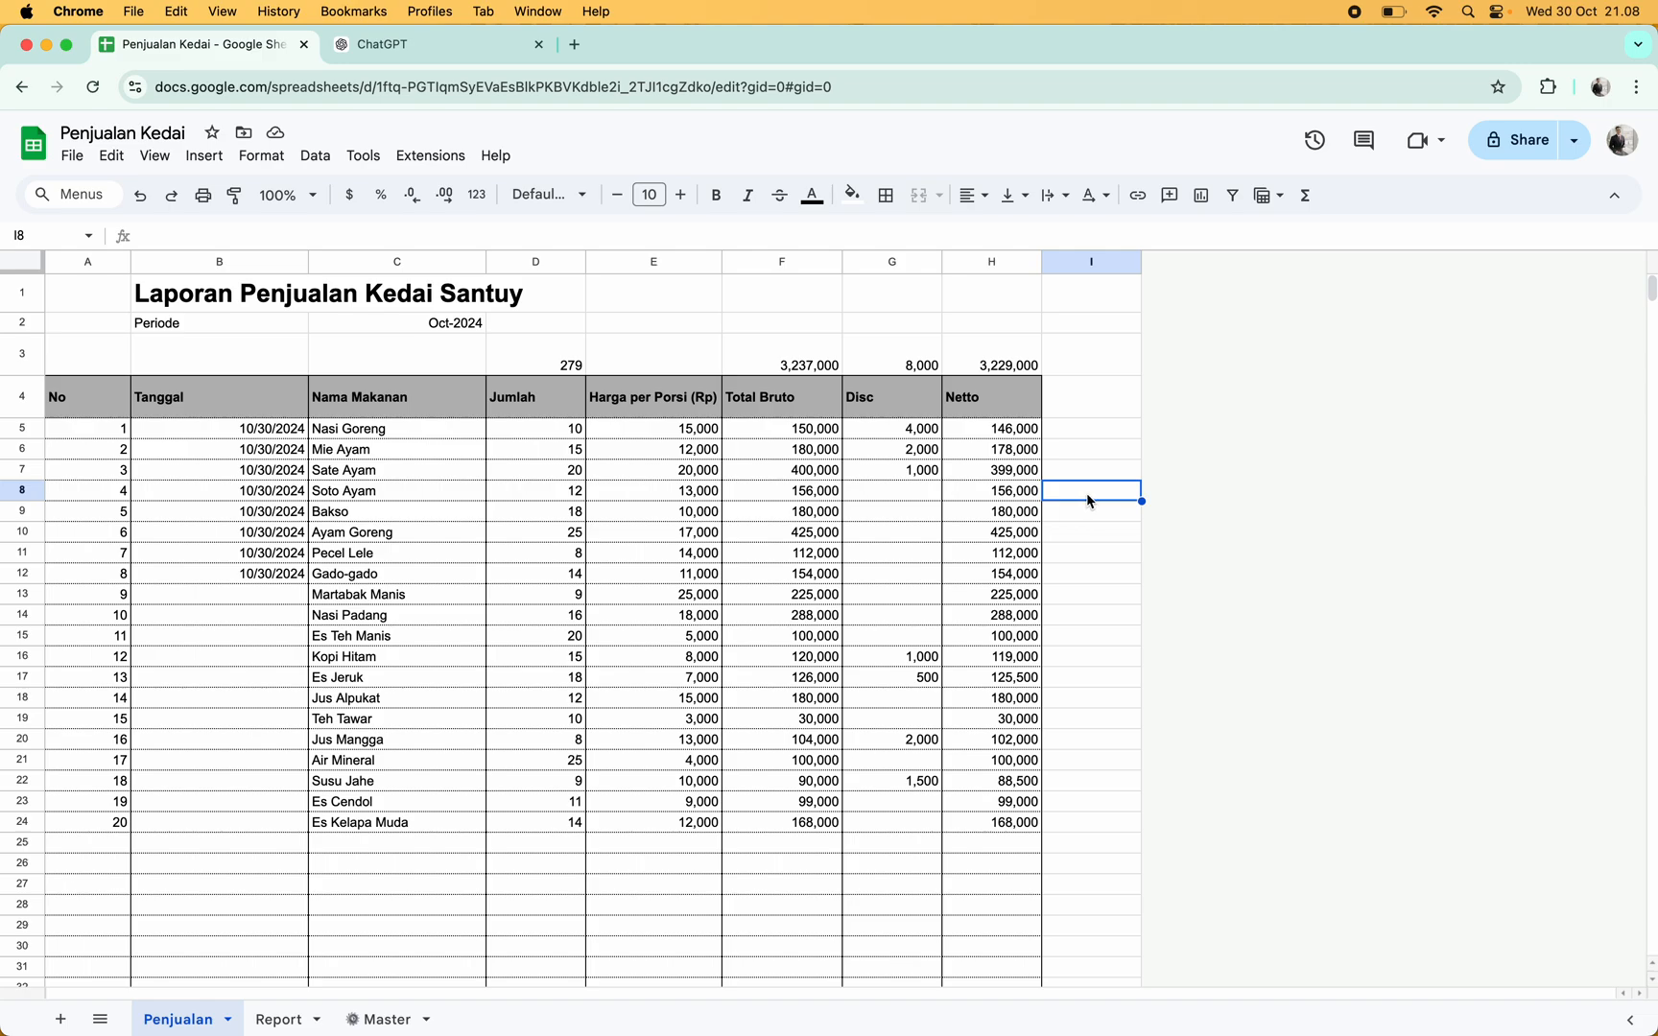
{"action": "right_click", "coordinate": [1089, 501]}
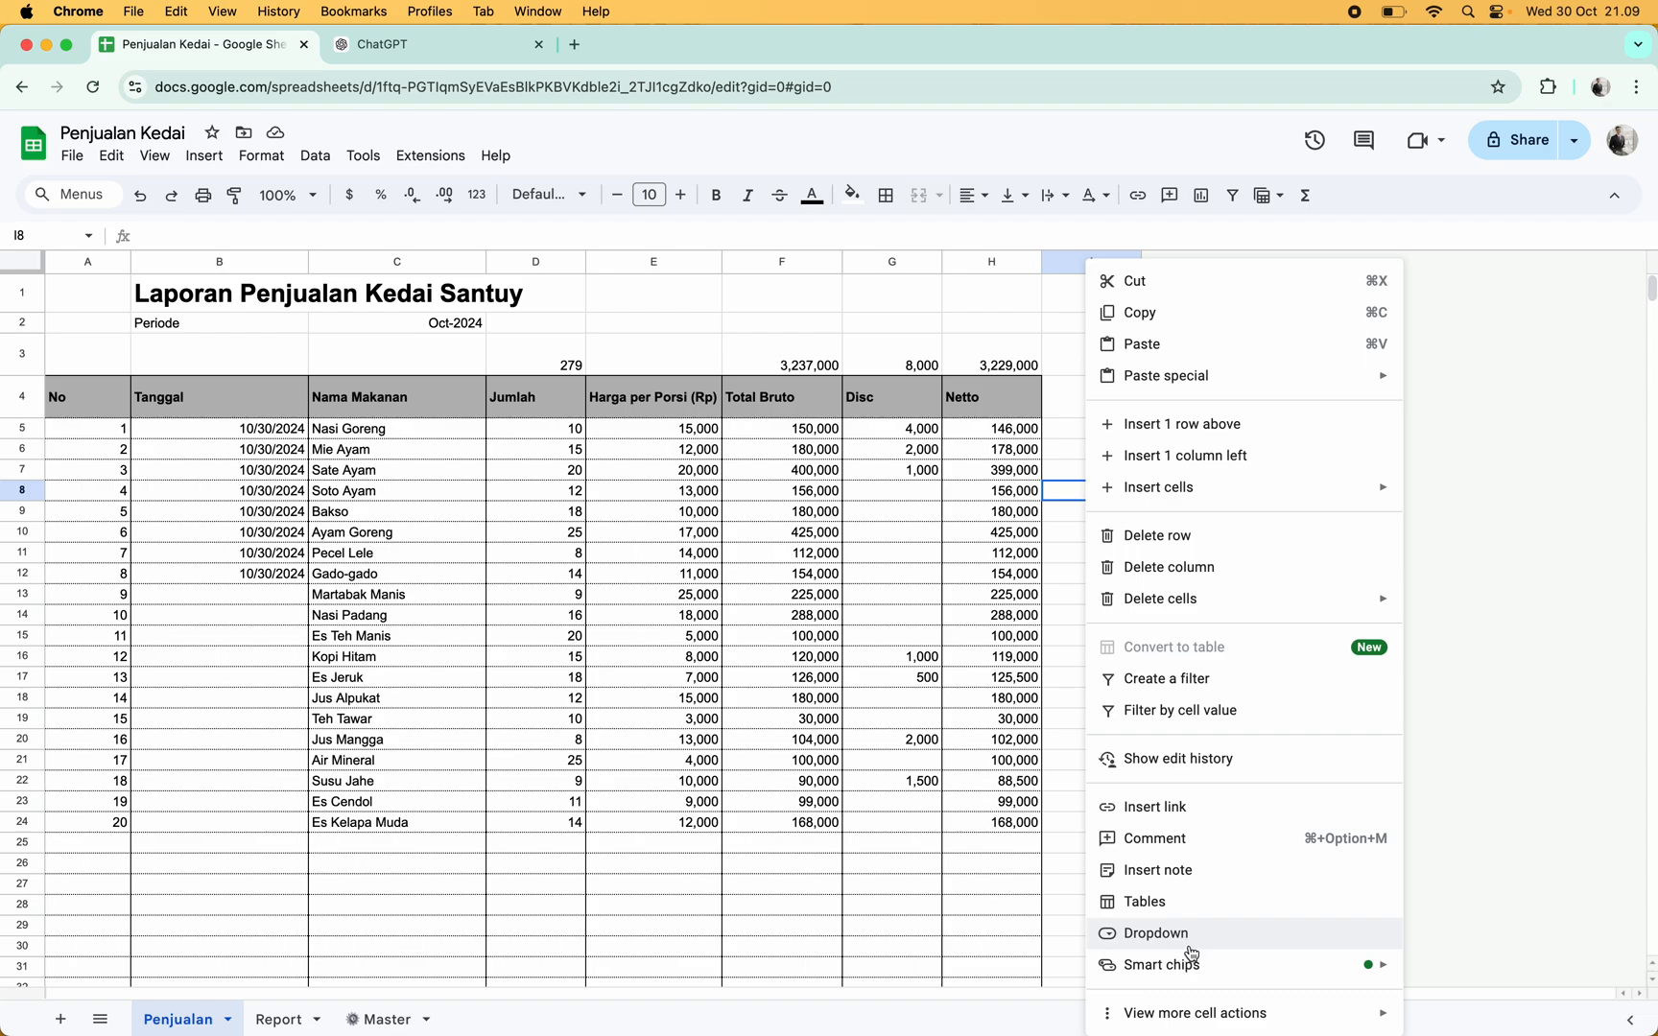
{"action": "left_click", "coordinate": [972, 940]}
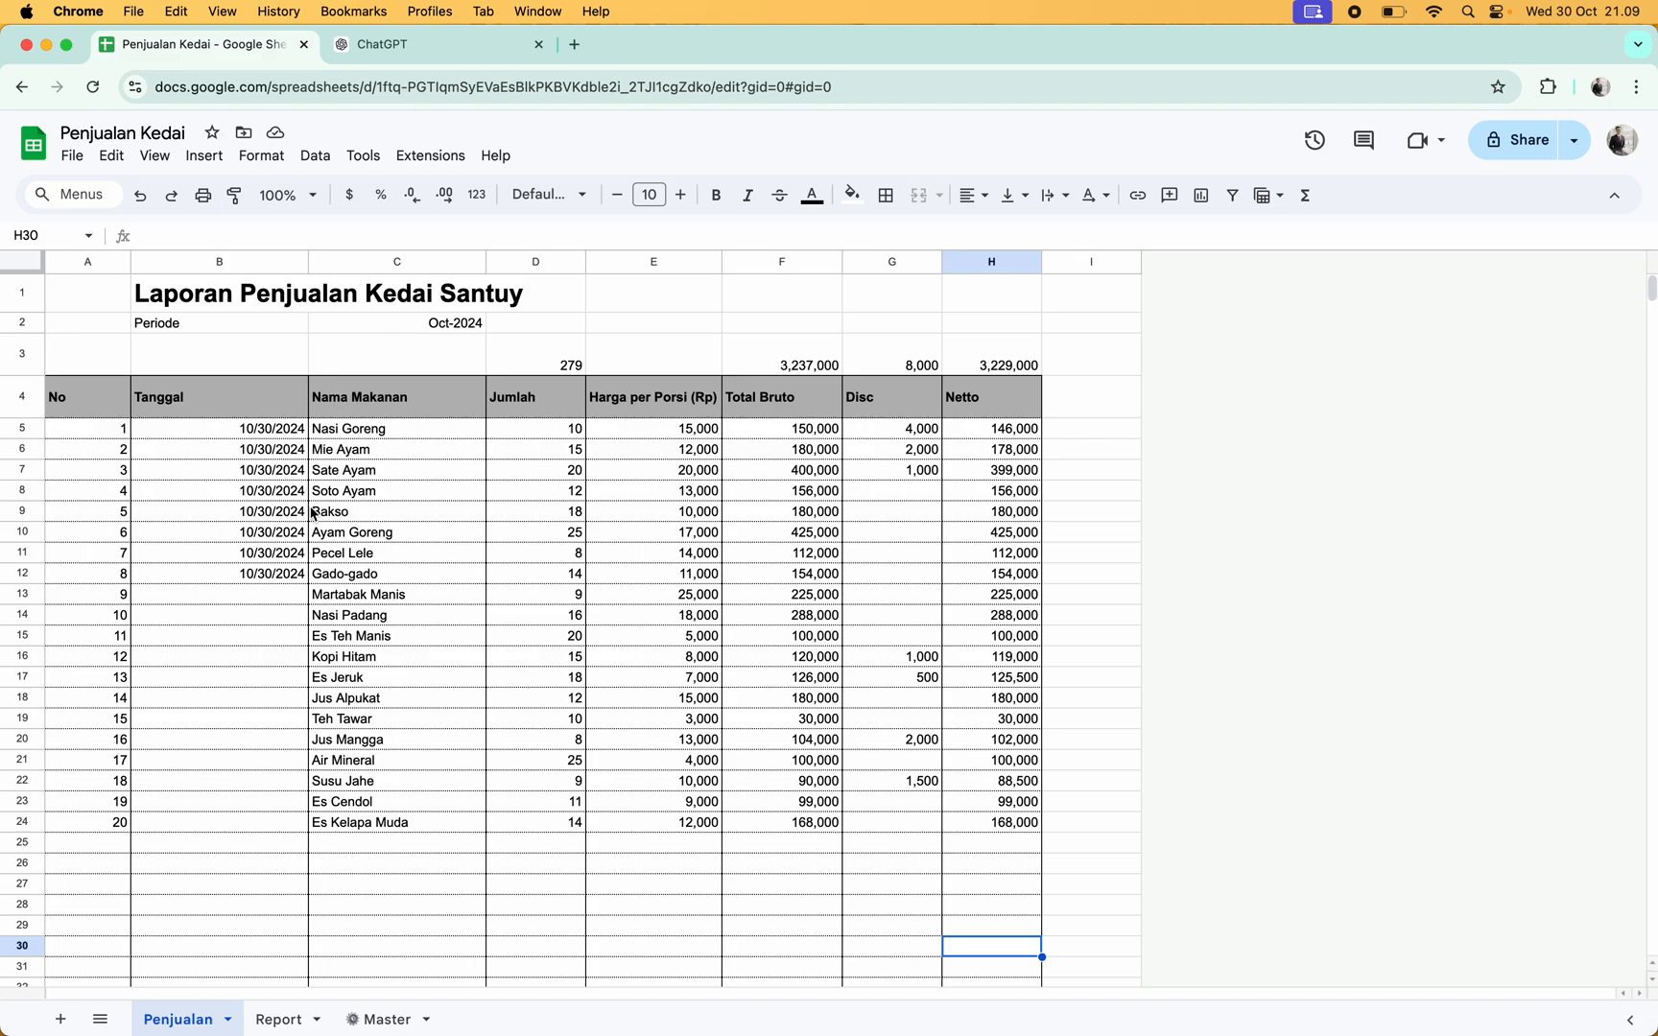
Center-align the contents of the whole No column (column A)
{"action": "left_click", "coordinate": [90, 262]}
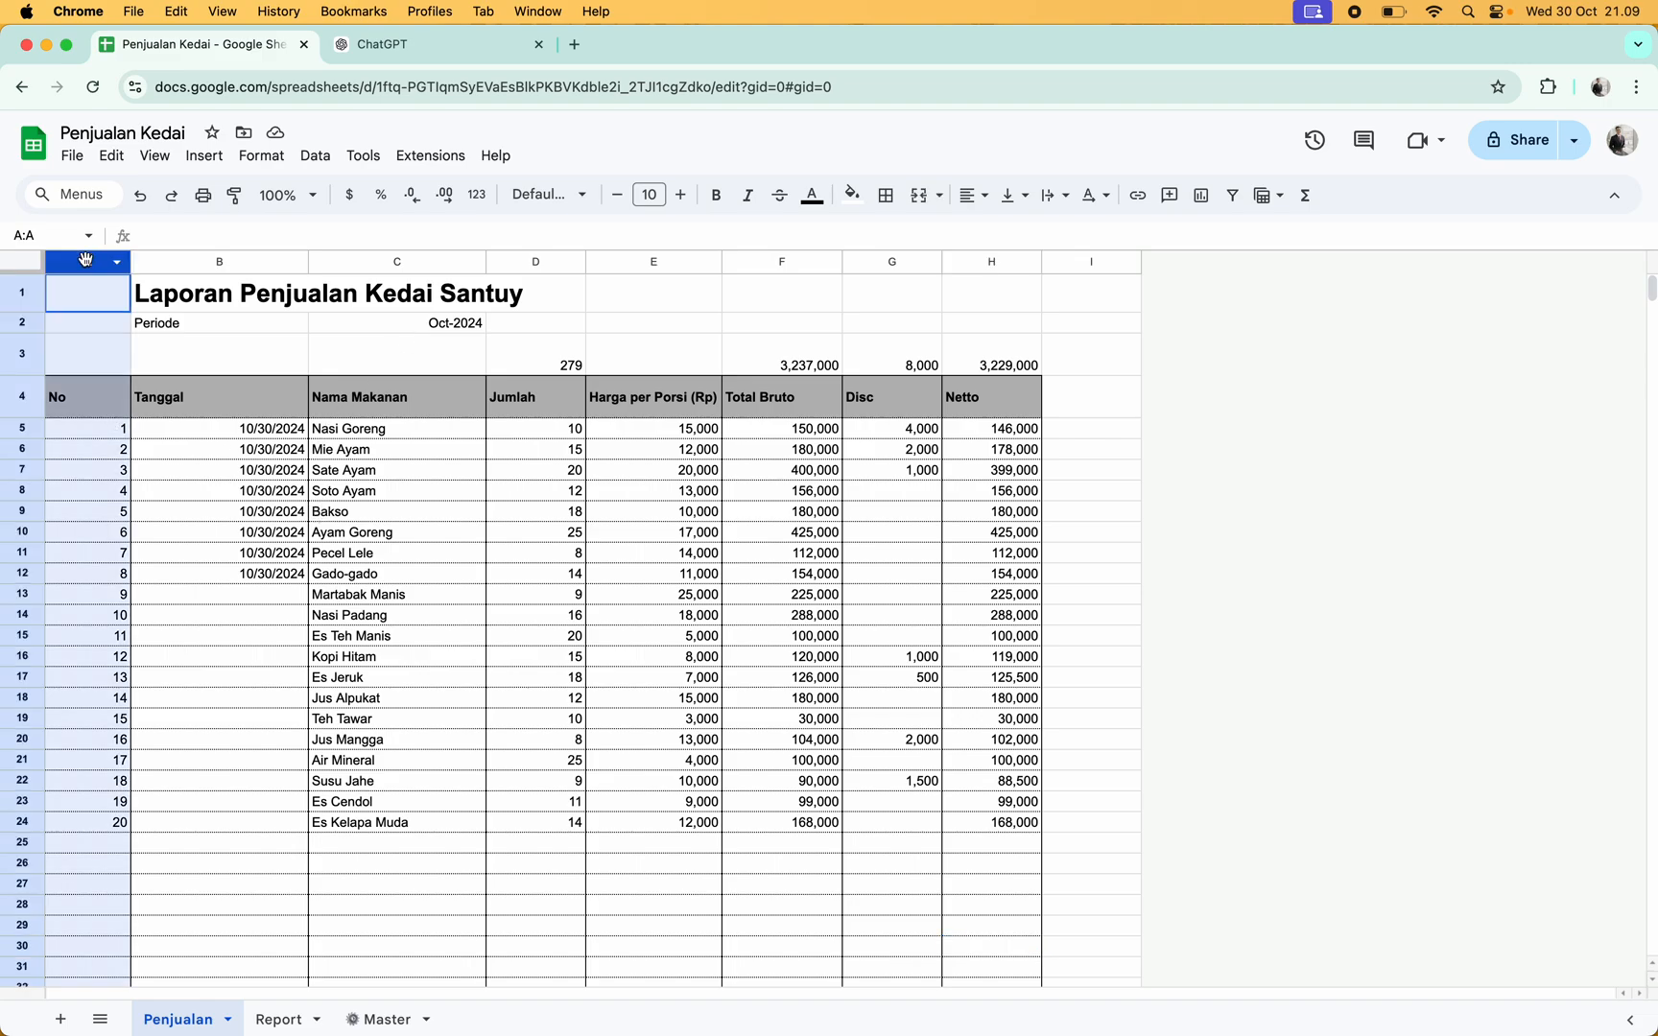
{"action": "left_click", "coordinate": [973, 194]}
{"action": "left_click", "coordinate": [1005, 235]}
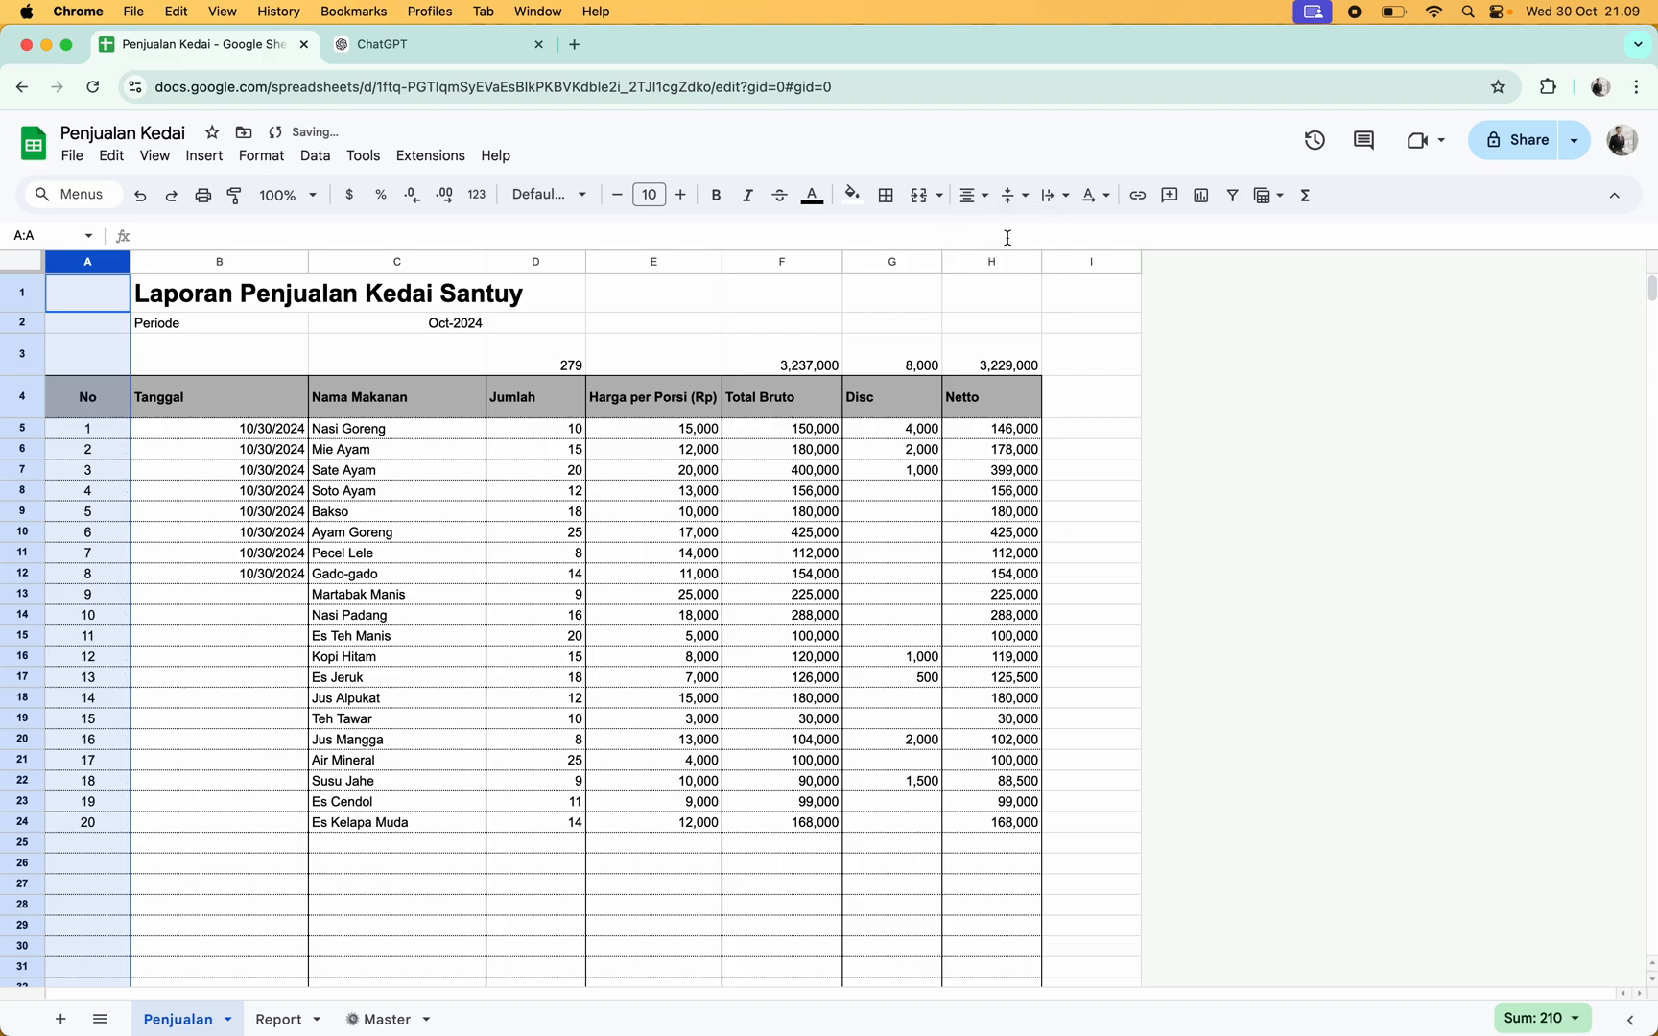
Enter the date 10/11/2024 as the Tanggal value for Martabak Manis in B13, and clear that cell again
{"action": "left_click", "coordinate": [420, 413]}
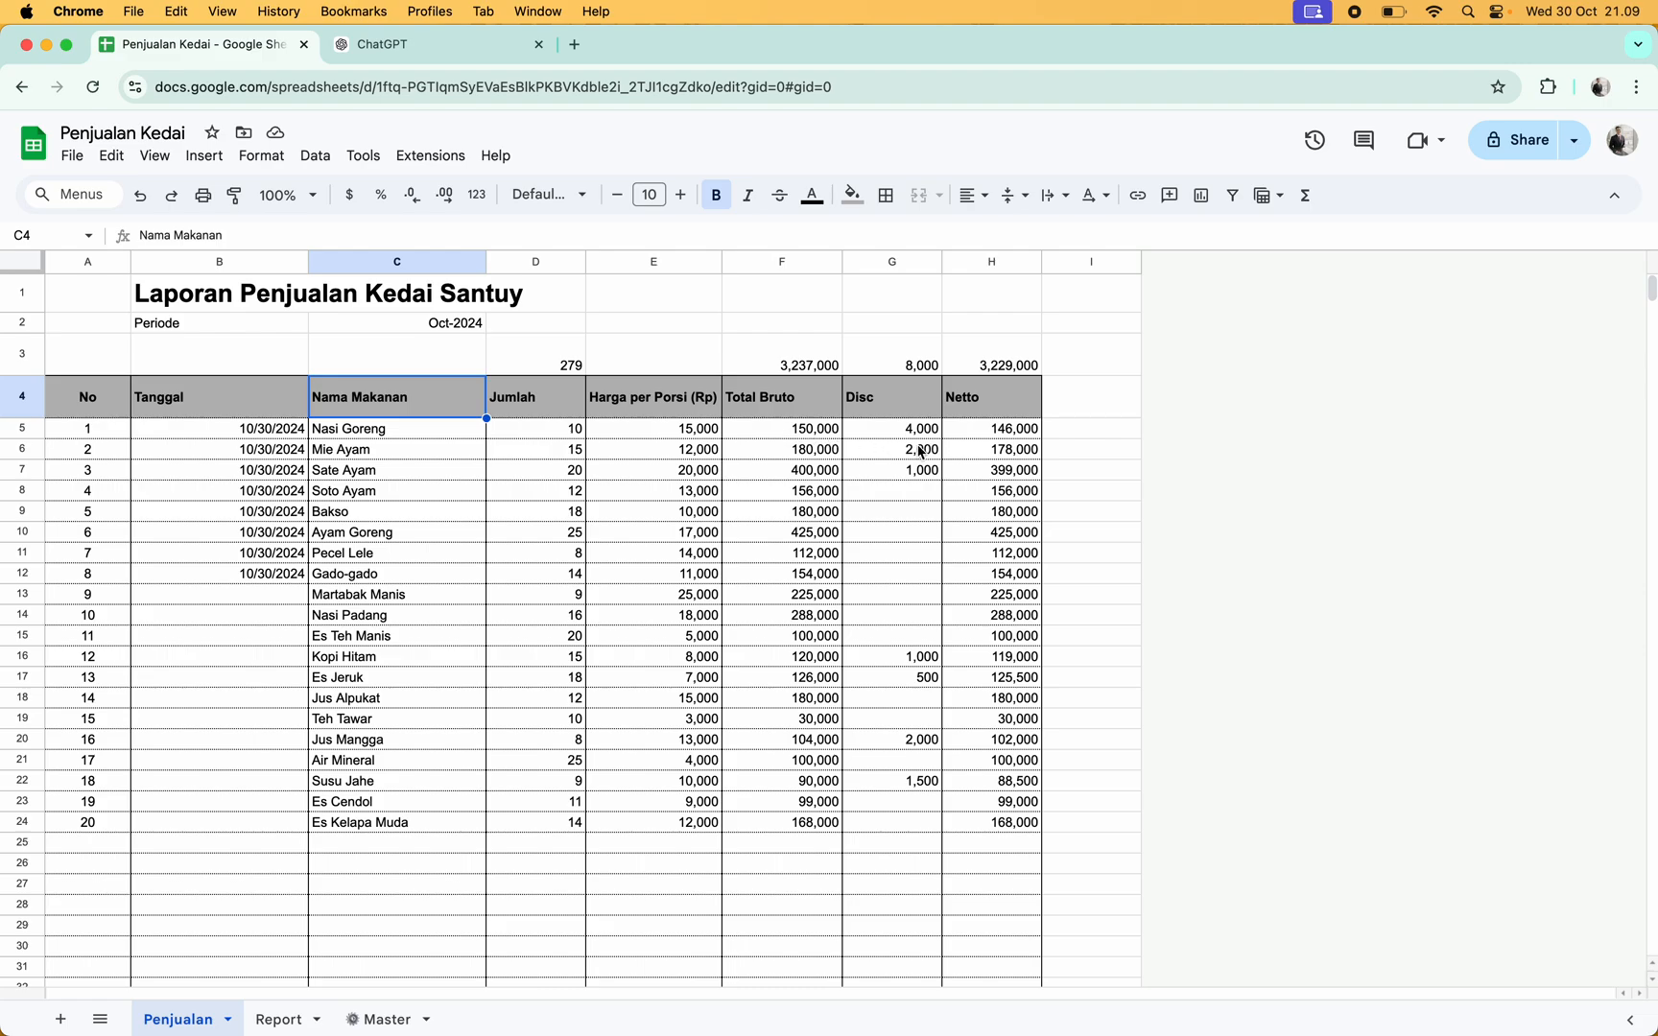
{"action": "key", "text": "Left"}
{"action": "key", "text": "Left"}
{"action": "key", "text": "Right"}
{"action": "key", "text": "Down"}
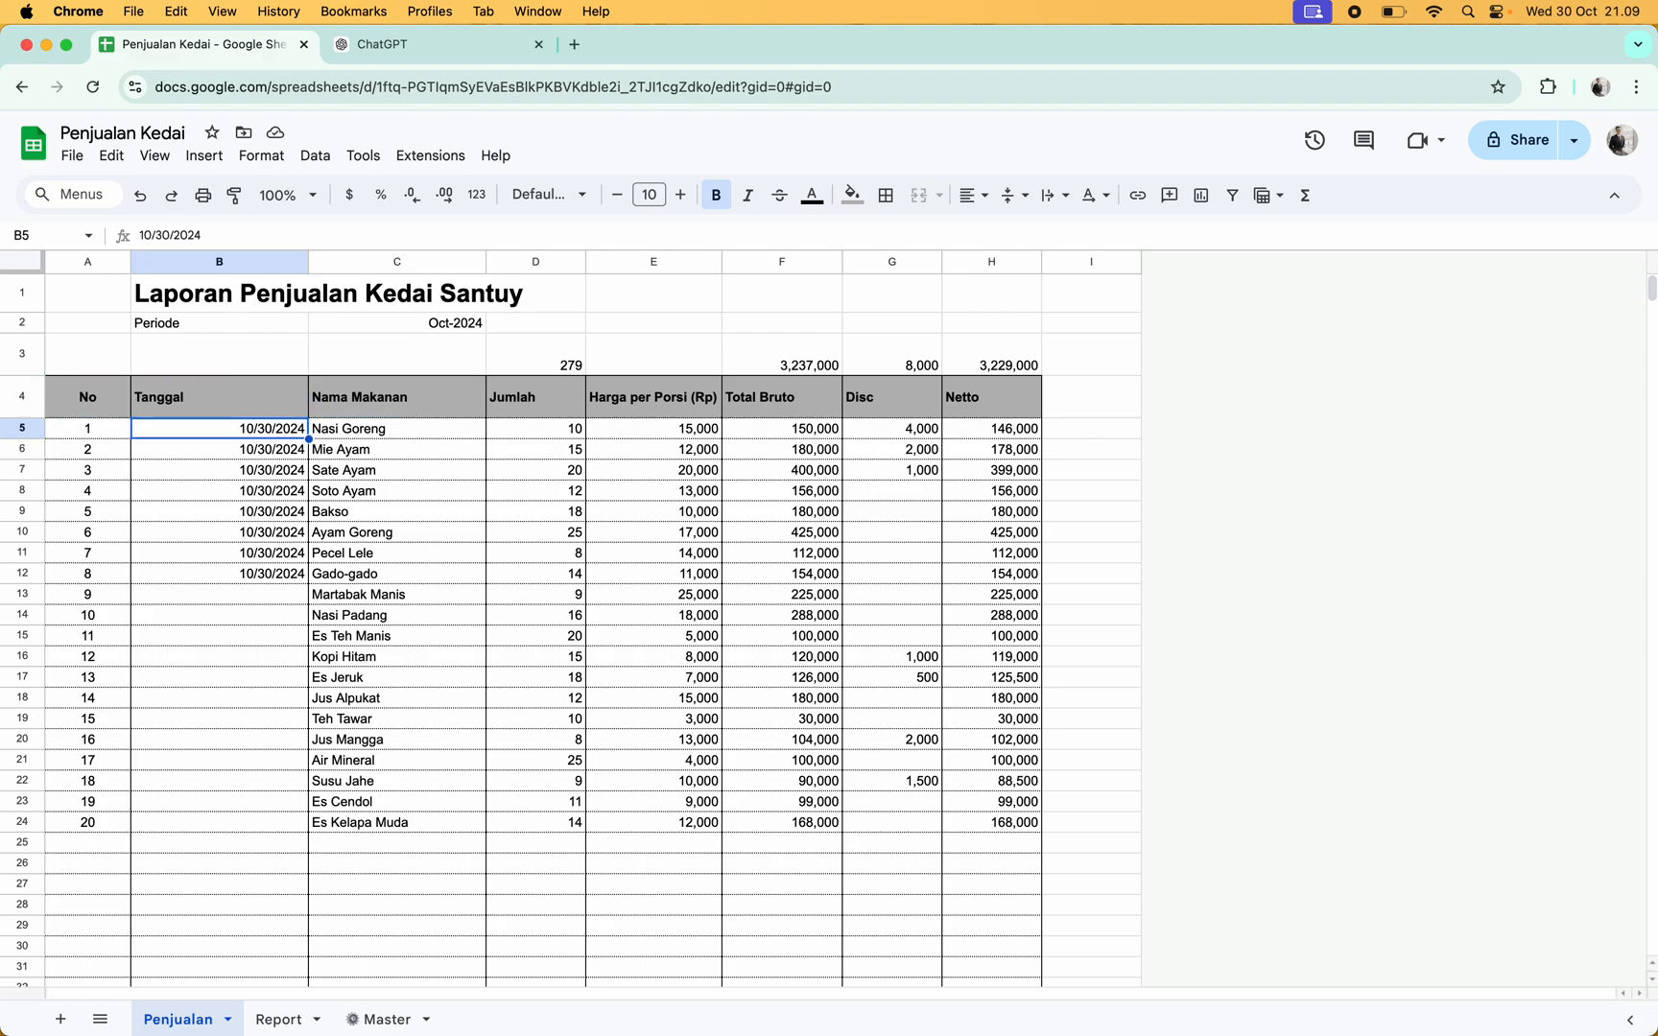
{"action": "key", "text": "Down"}
{"action": "key", "text": "Down"}
{"action": "key", "text": "Down"}
{"action": "key", "text": "Down"}
{"action": "key", "text": "Down"}
{"action": "key", "text": "Down"}
{"action": "key", "text": "Down"}
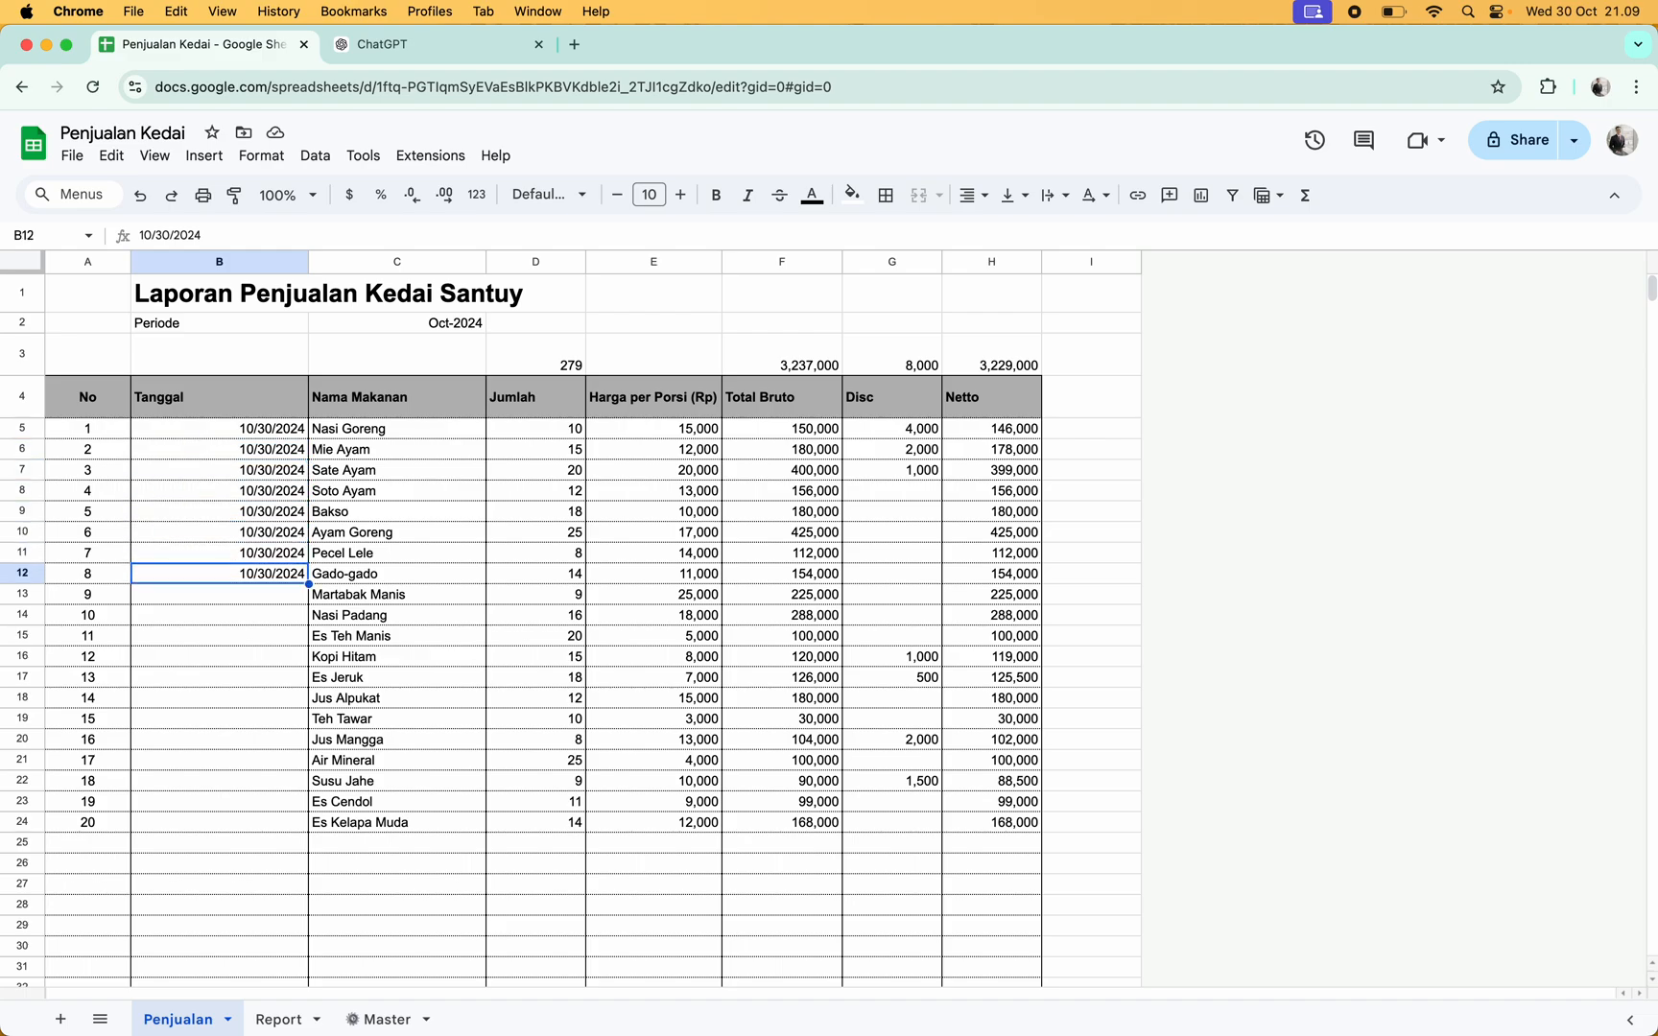
{"action": "key", "text": "Down"}
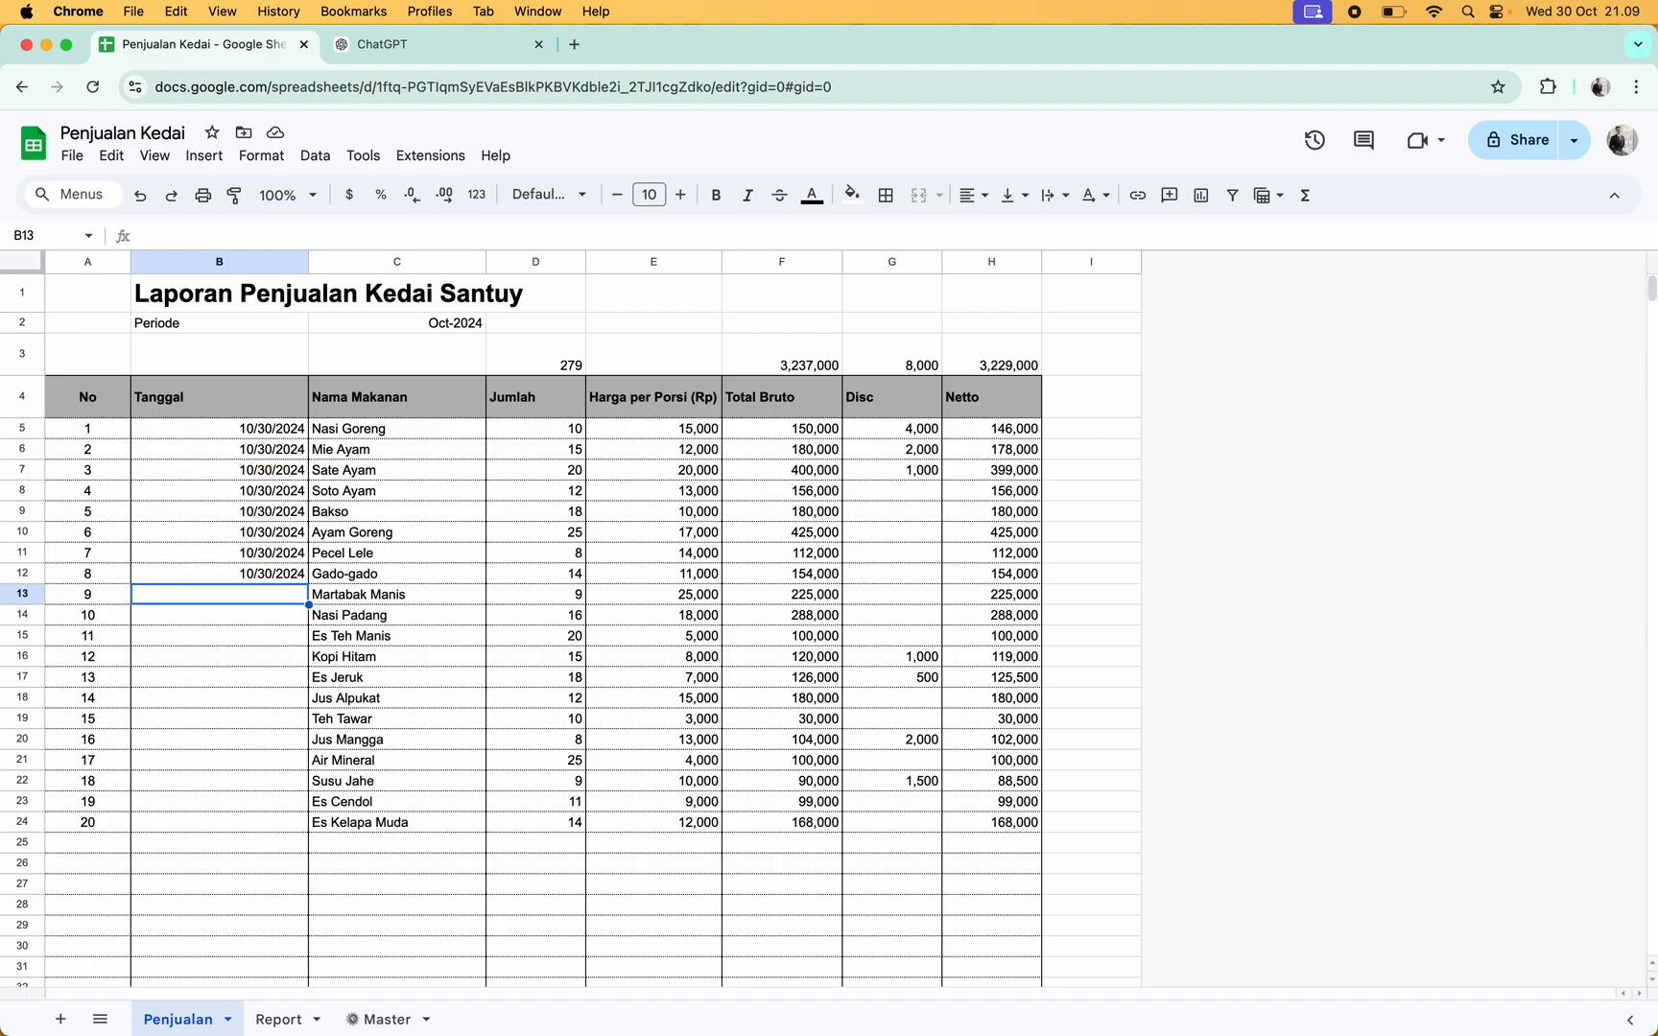
{"action": "type", "text": "10"}
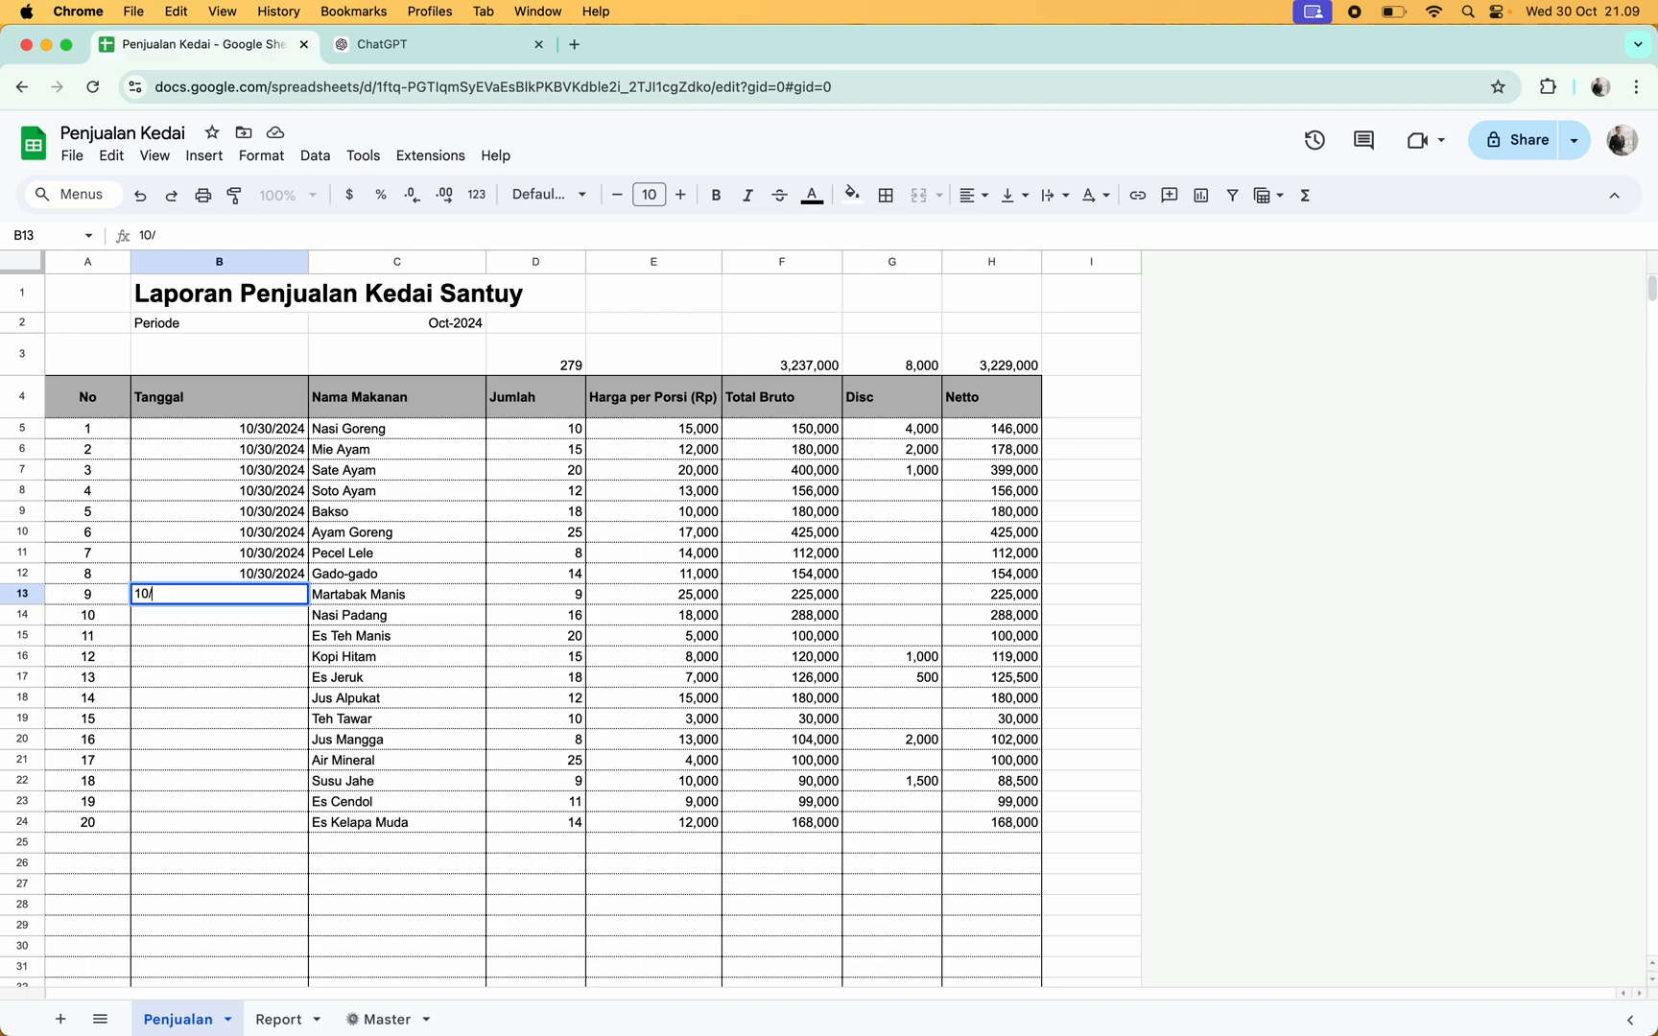
{"action": "type", "text": "/11/2024"}
{"action": "key", "text": "Return"}
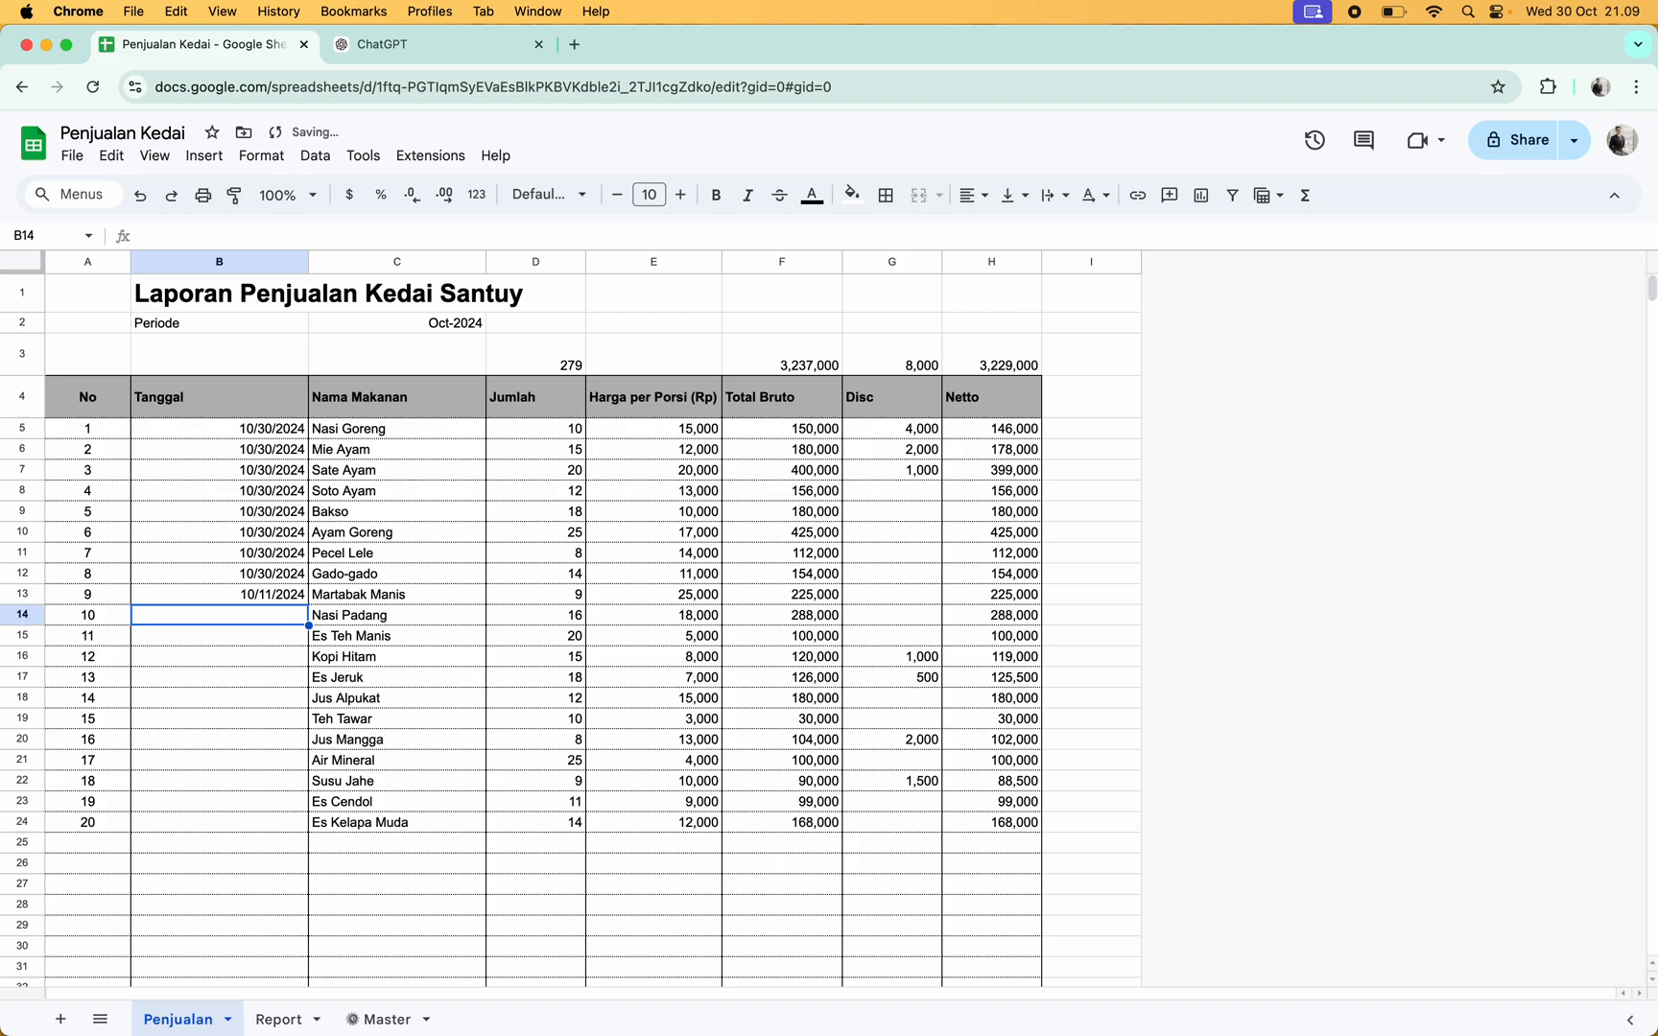
{"action": "key", "text": "Up"}
{"action": "key", "text": "BackSpace"}
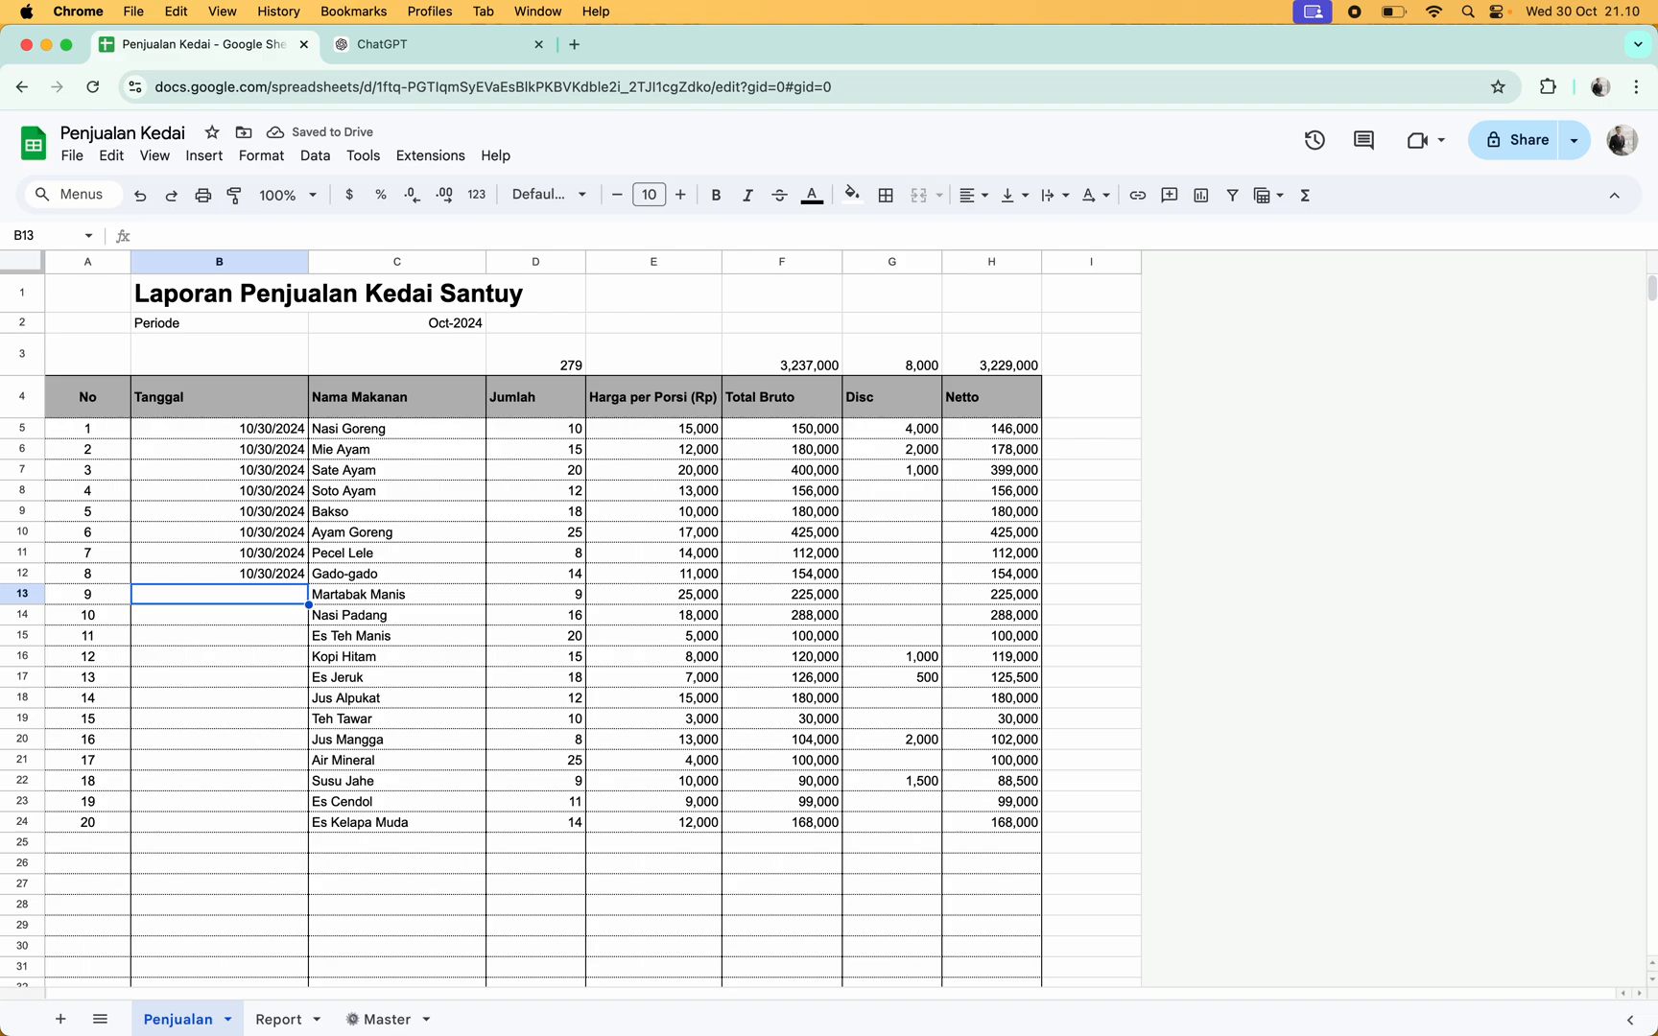
Add a data validation rule with the Dropdown criterion to the Tanggal cells B5:B1001
{"action": "left_click", "coordinate": [287, 433]}
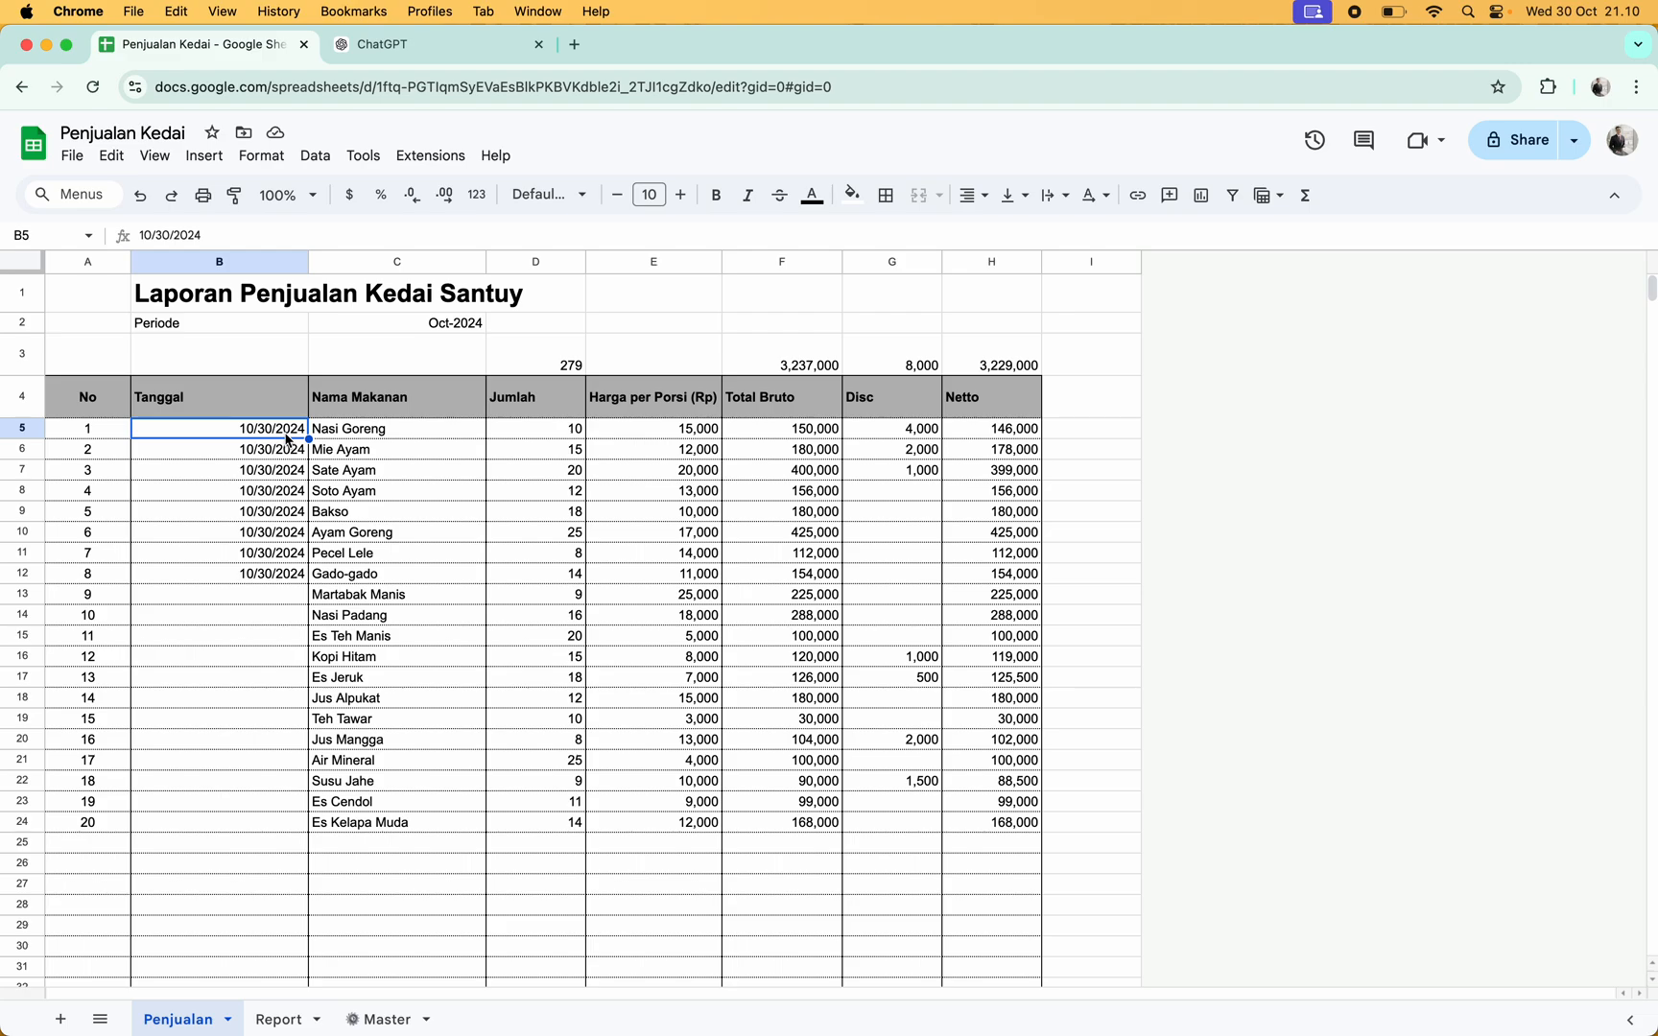
{"action": "key", "text": "shift+Down"}
{"action": "key", "text": "shift+Down"}
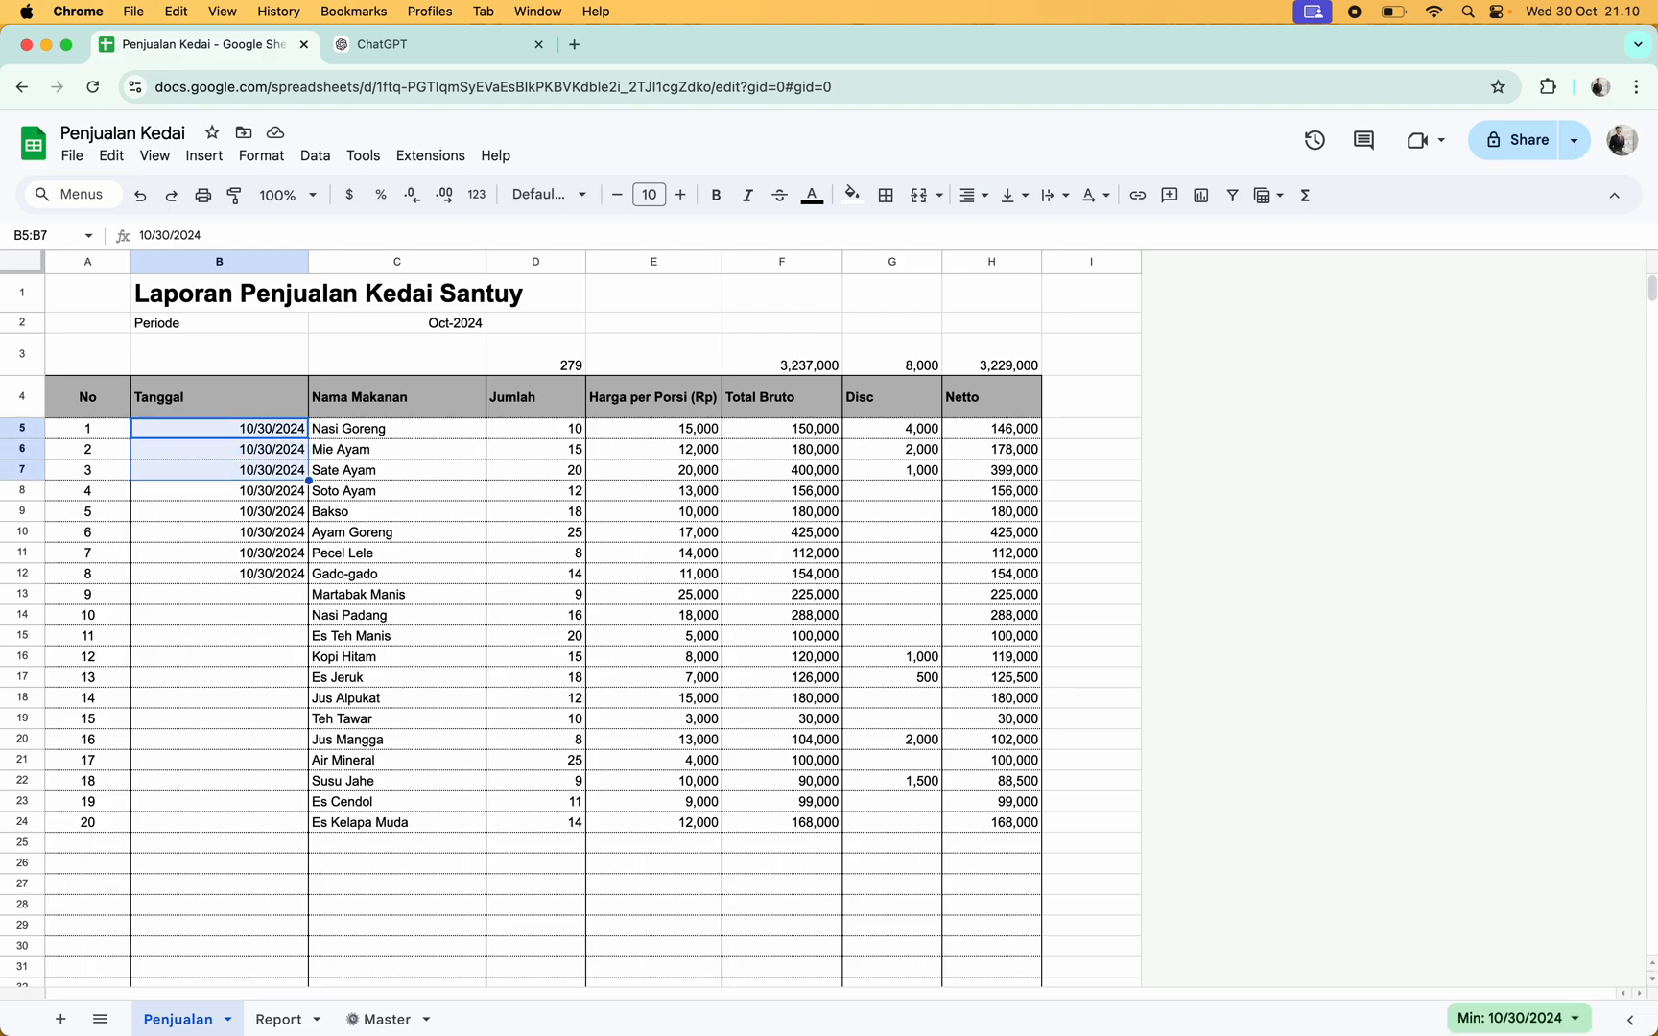
{"action": "key", "text": "super+shift+Down"}
{"action": "key", "text": "super+shift+Down"}
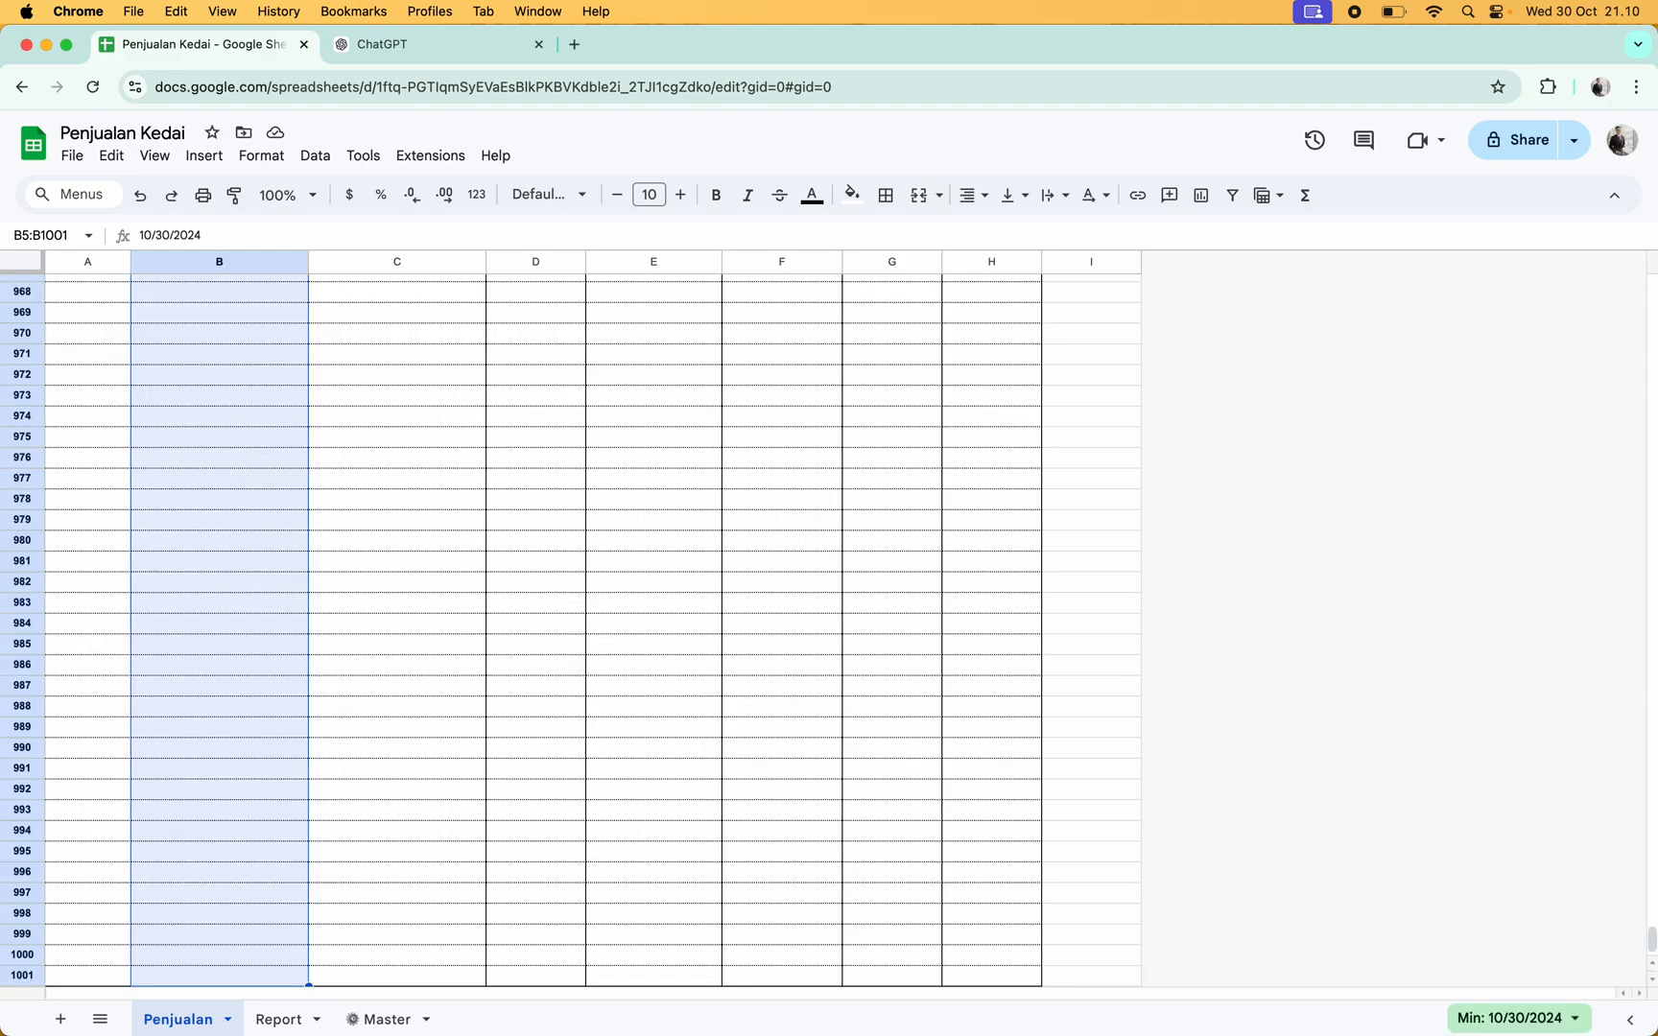
{"action": "scroll", "coordinate": [244, 403], "scroll_direction": "up", "scroll_amount": 20}
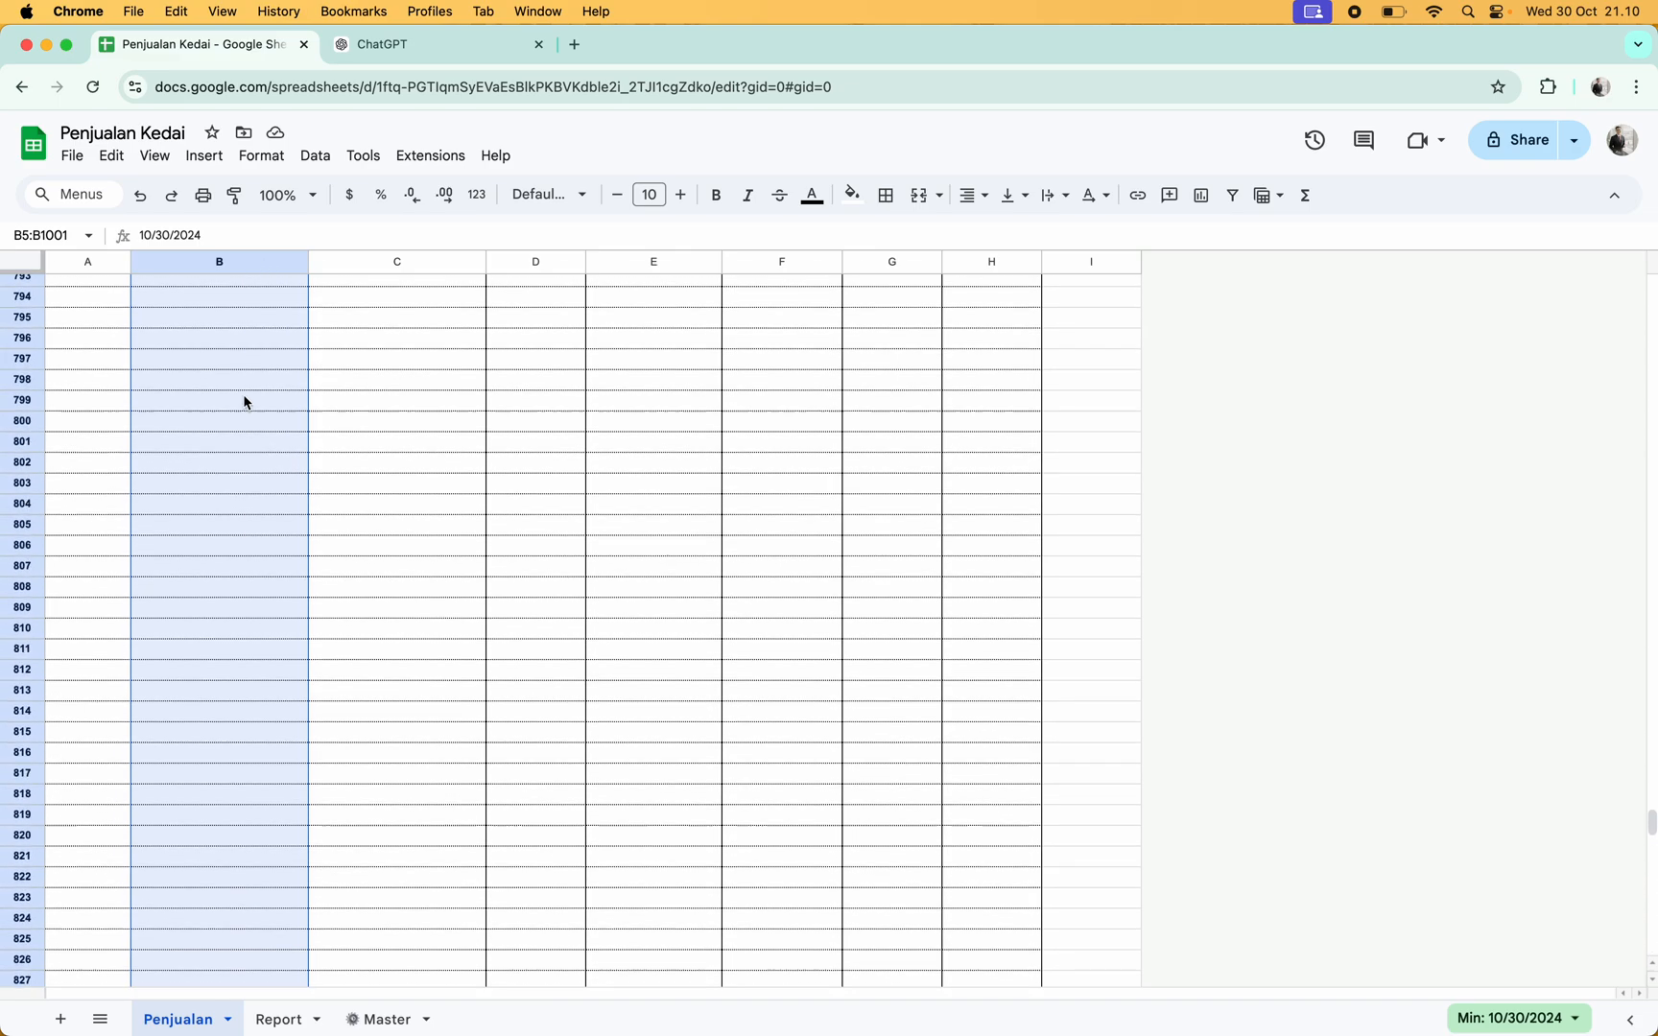
{"action": "scroll", "coordinate": [244, 402], "scroll_direction": "up", "scroll_amount": 20}
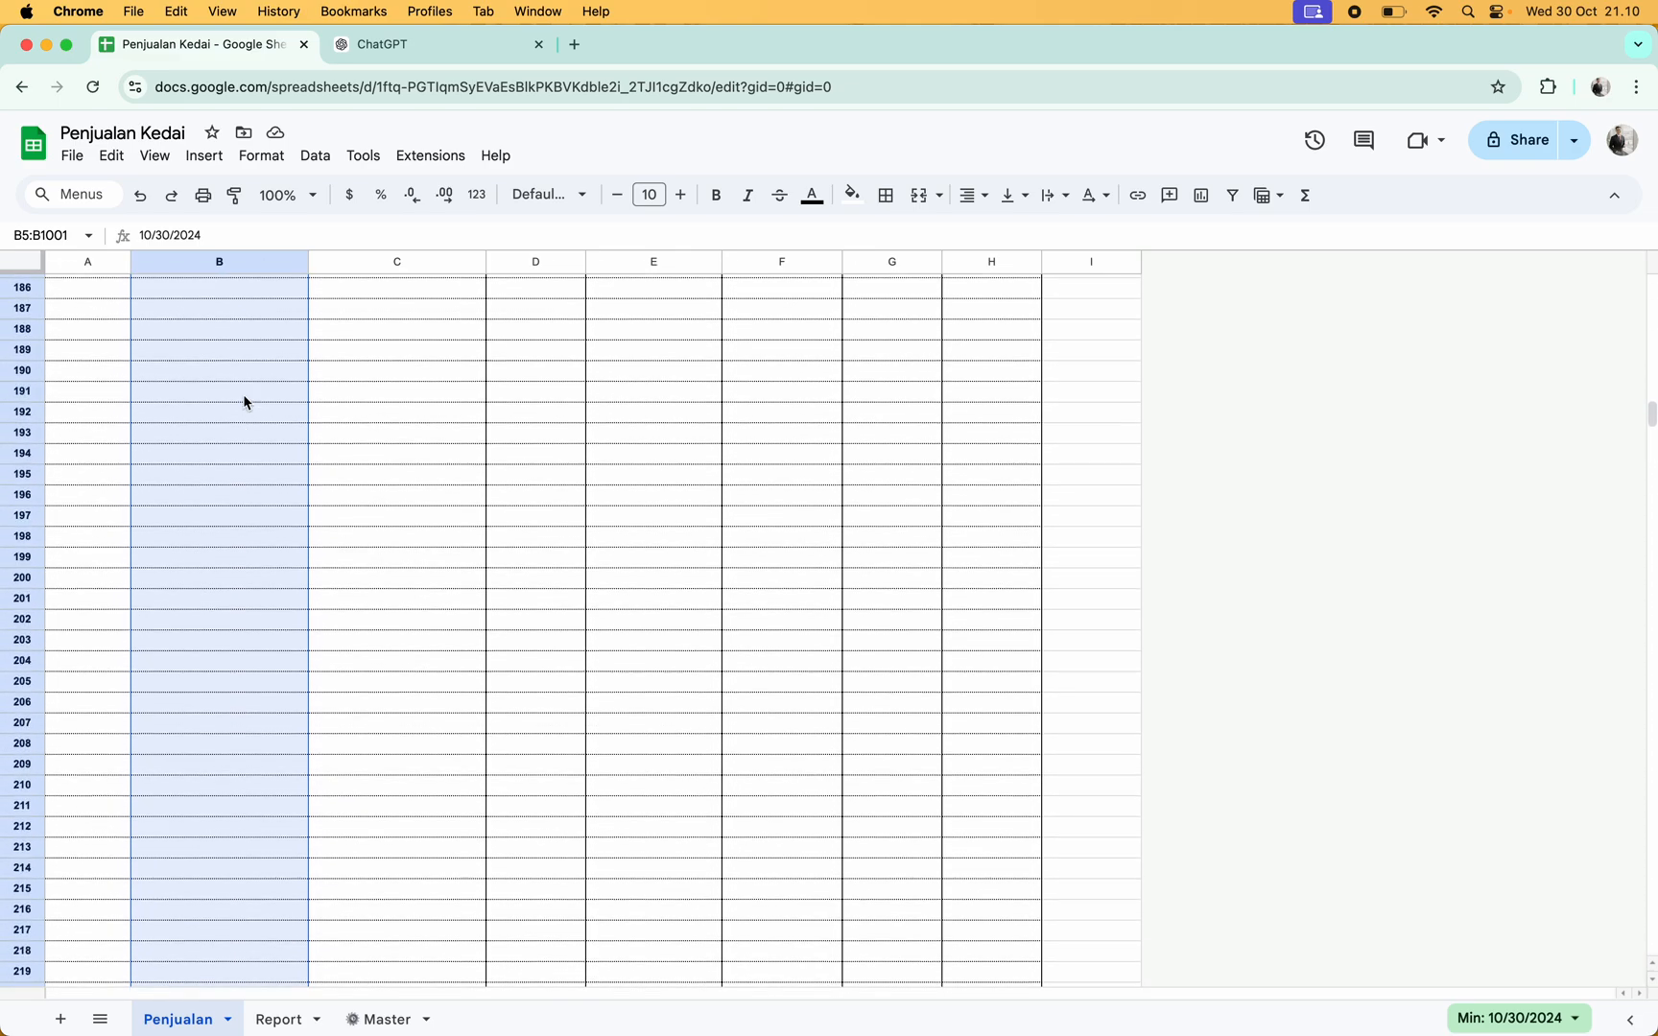
{"action": "scroll", "coordinate": [244, 401], "scroll_direction": "up", "scroll_amount": 3}
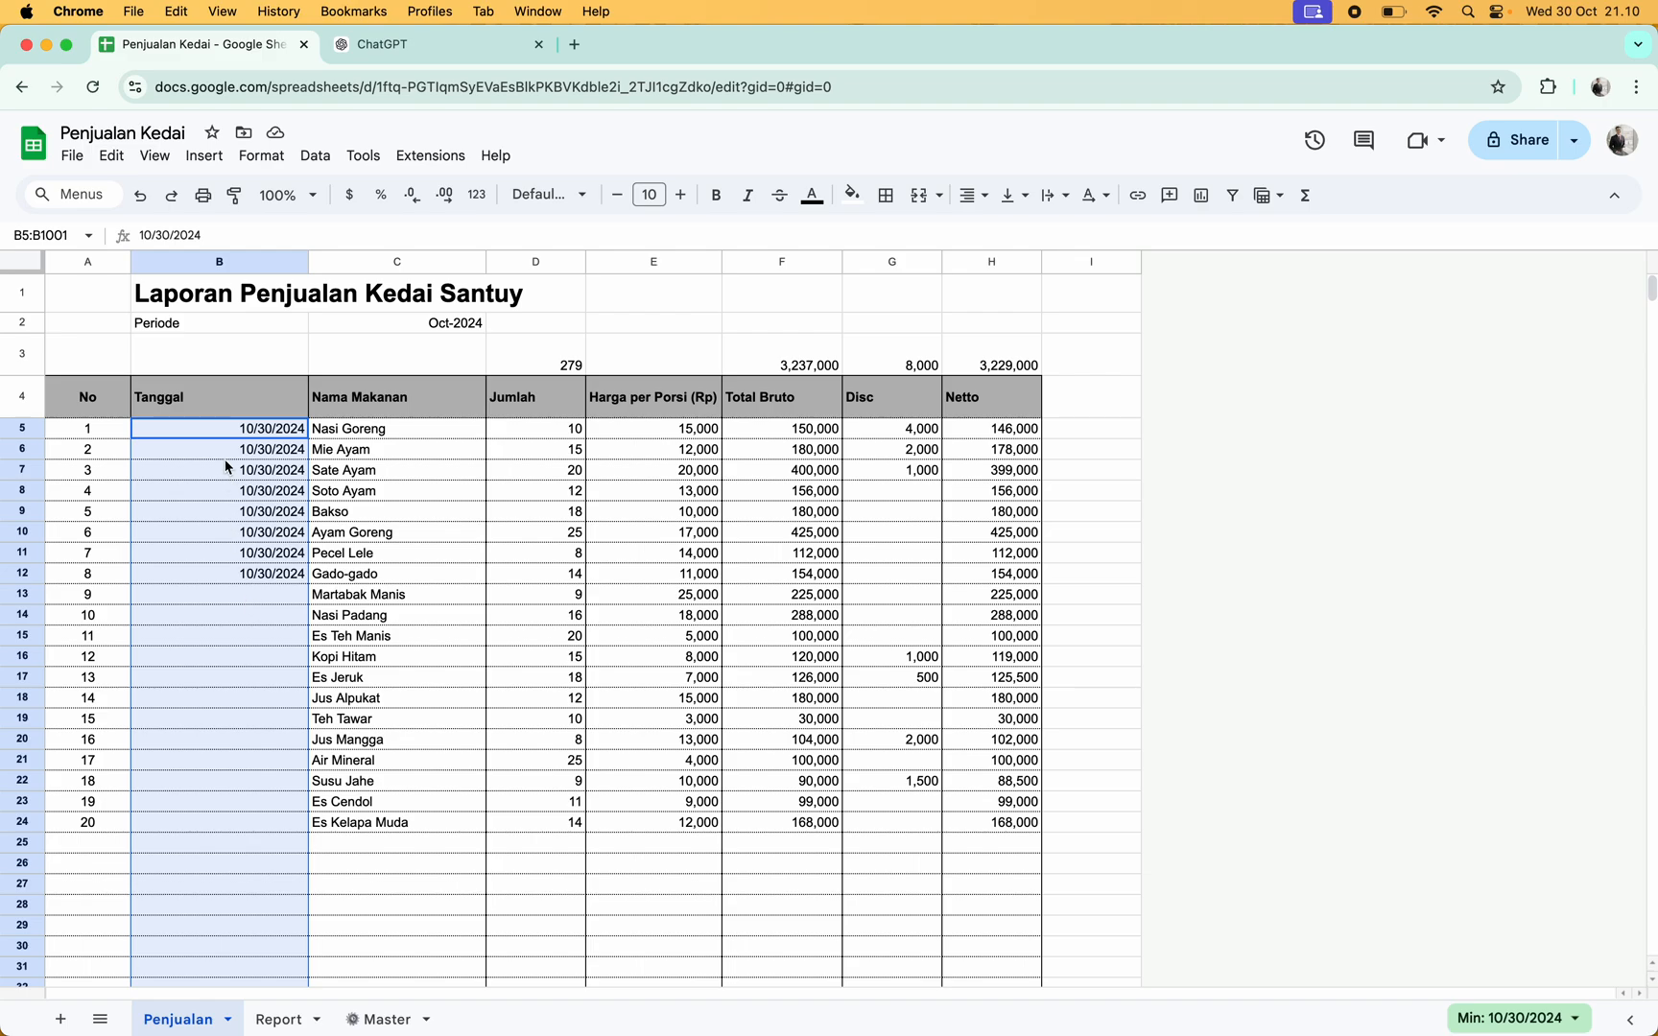
{"action": "right_click", "coordinate": [234, 588]}
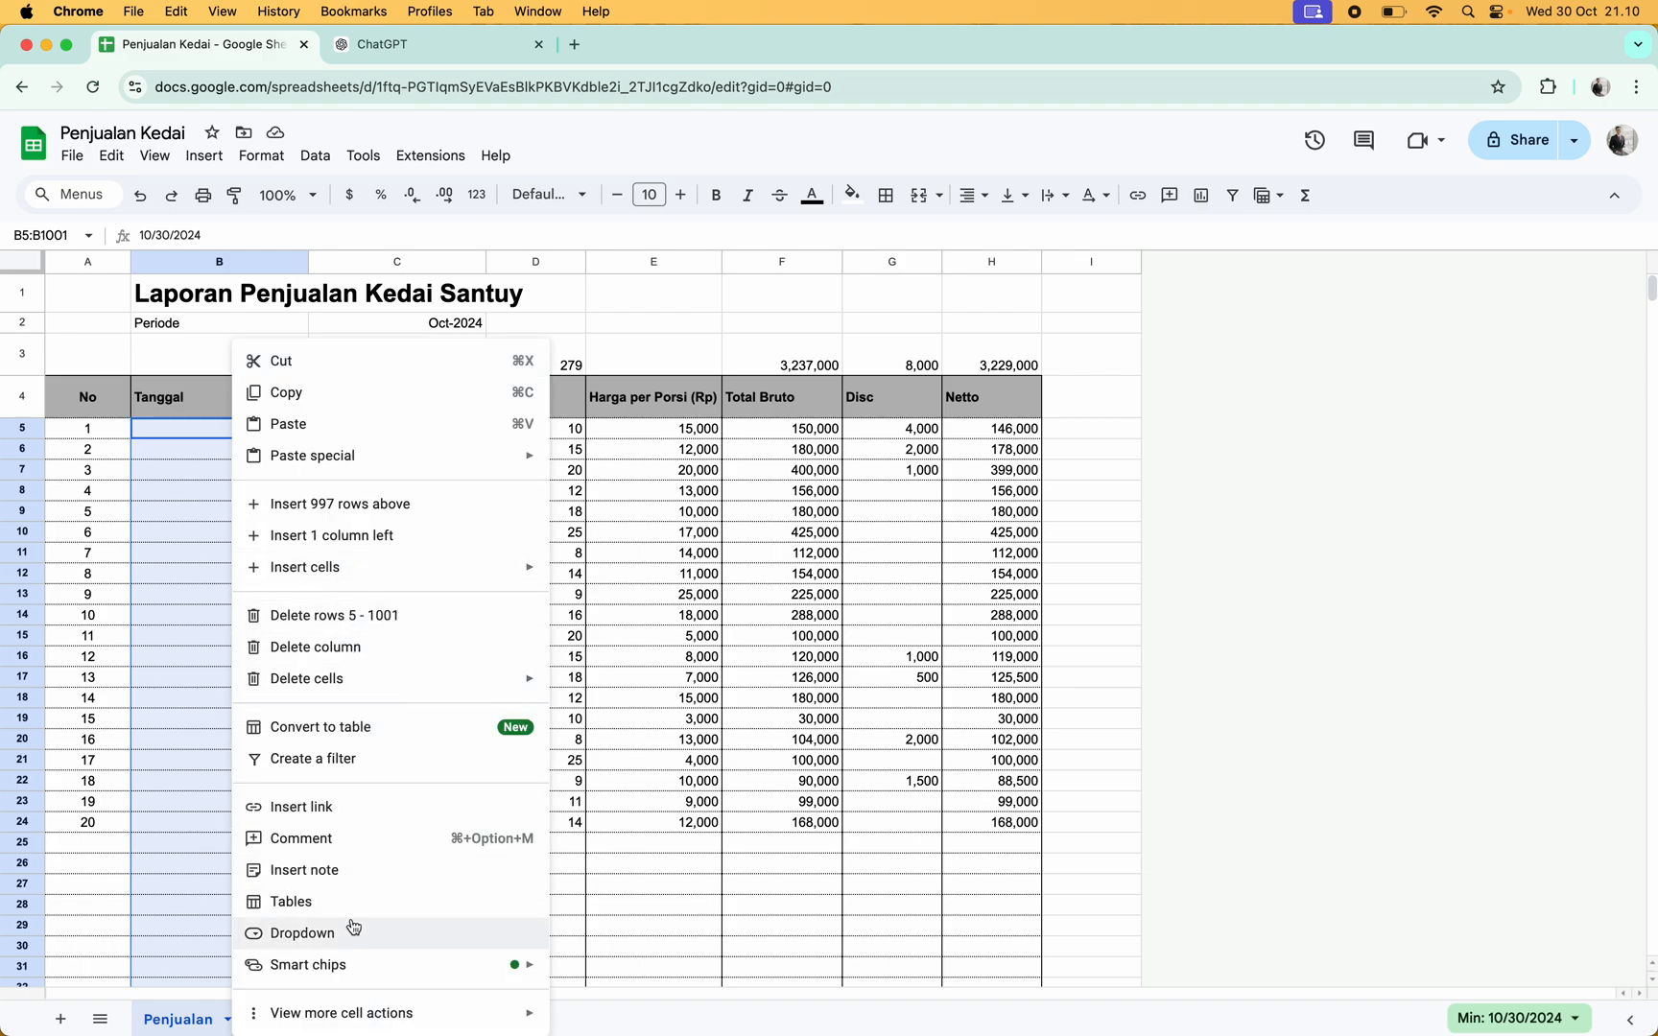
{"action": "left_click", "coordinate": [302, 933]}
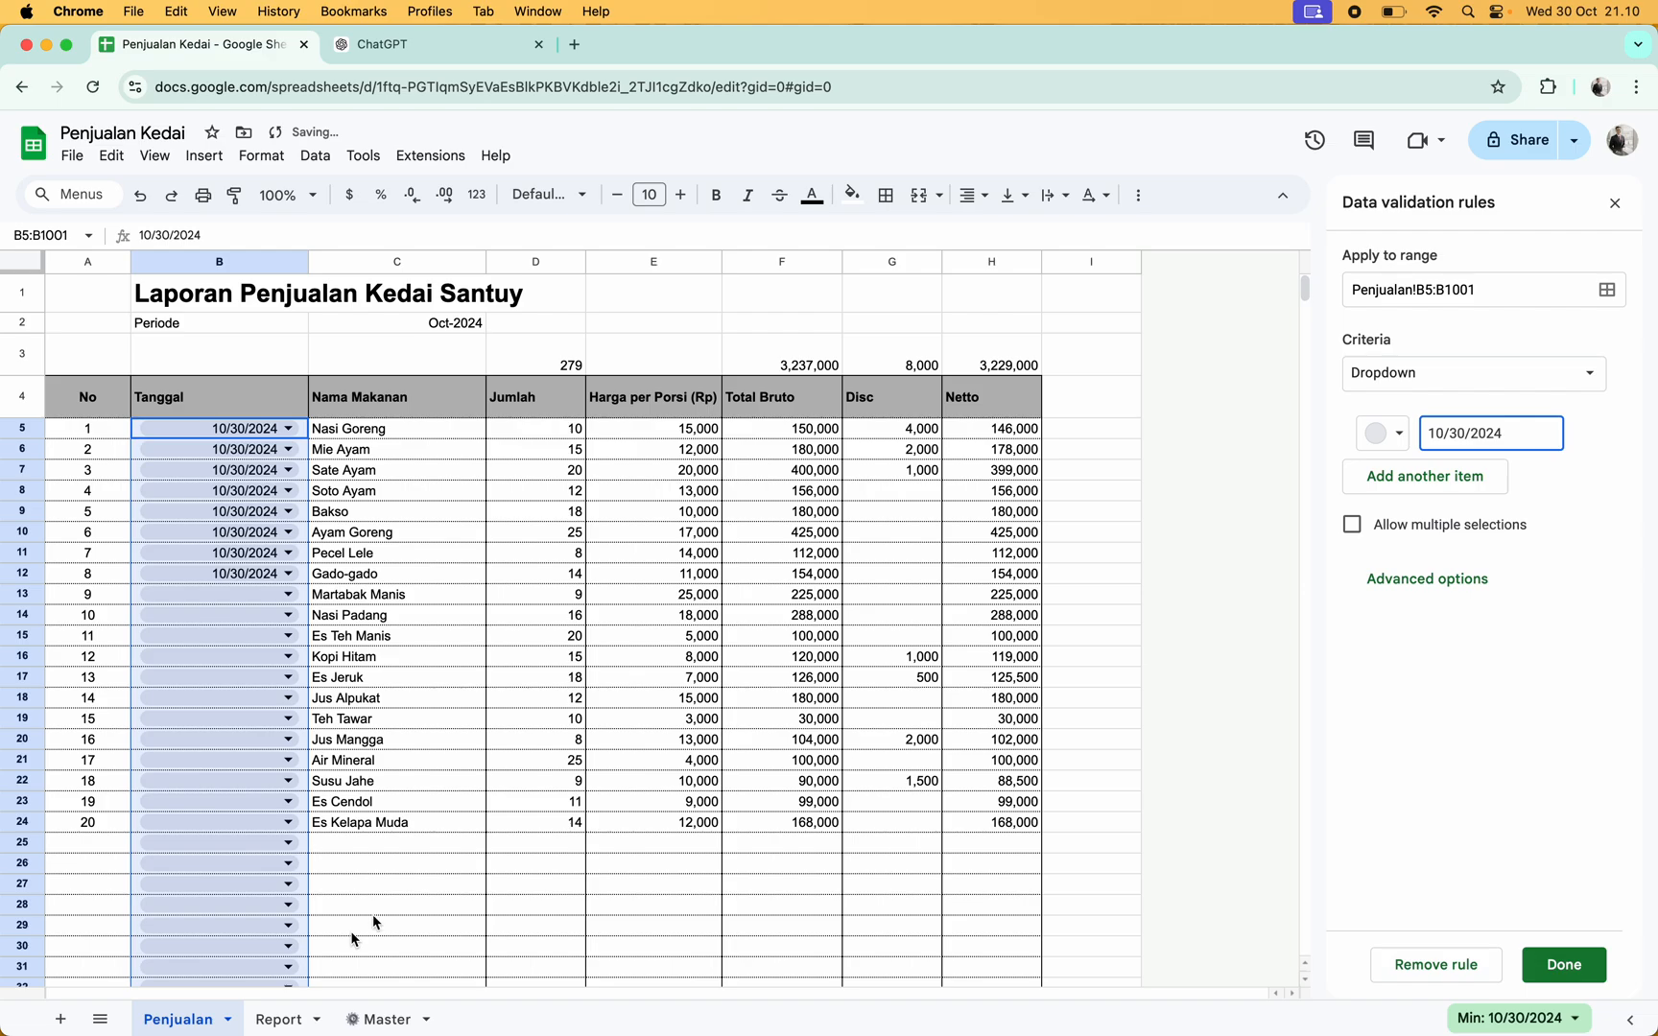
{"action": "left_click", "coordinate": [1502, 384]}
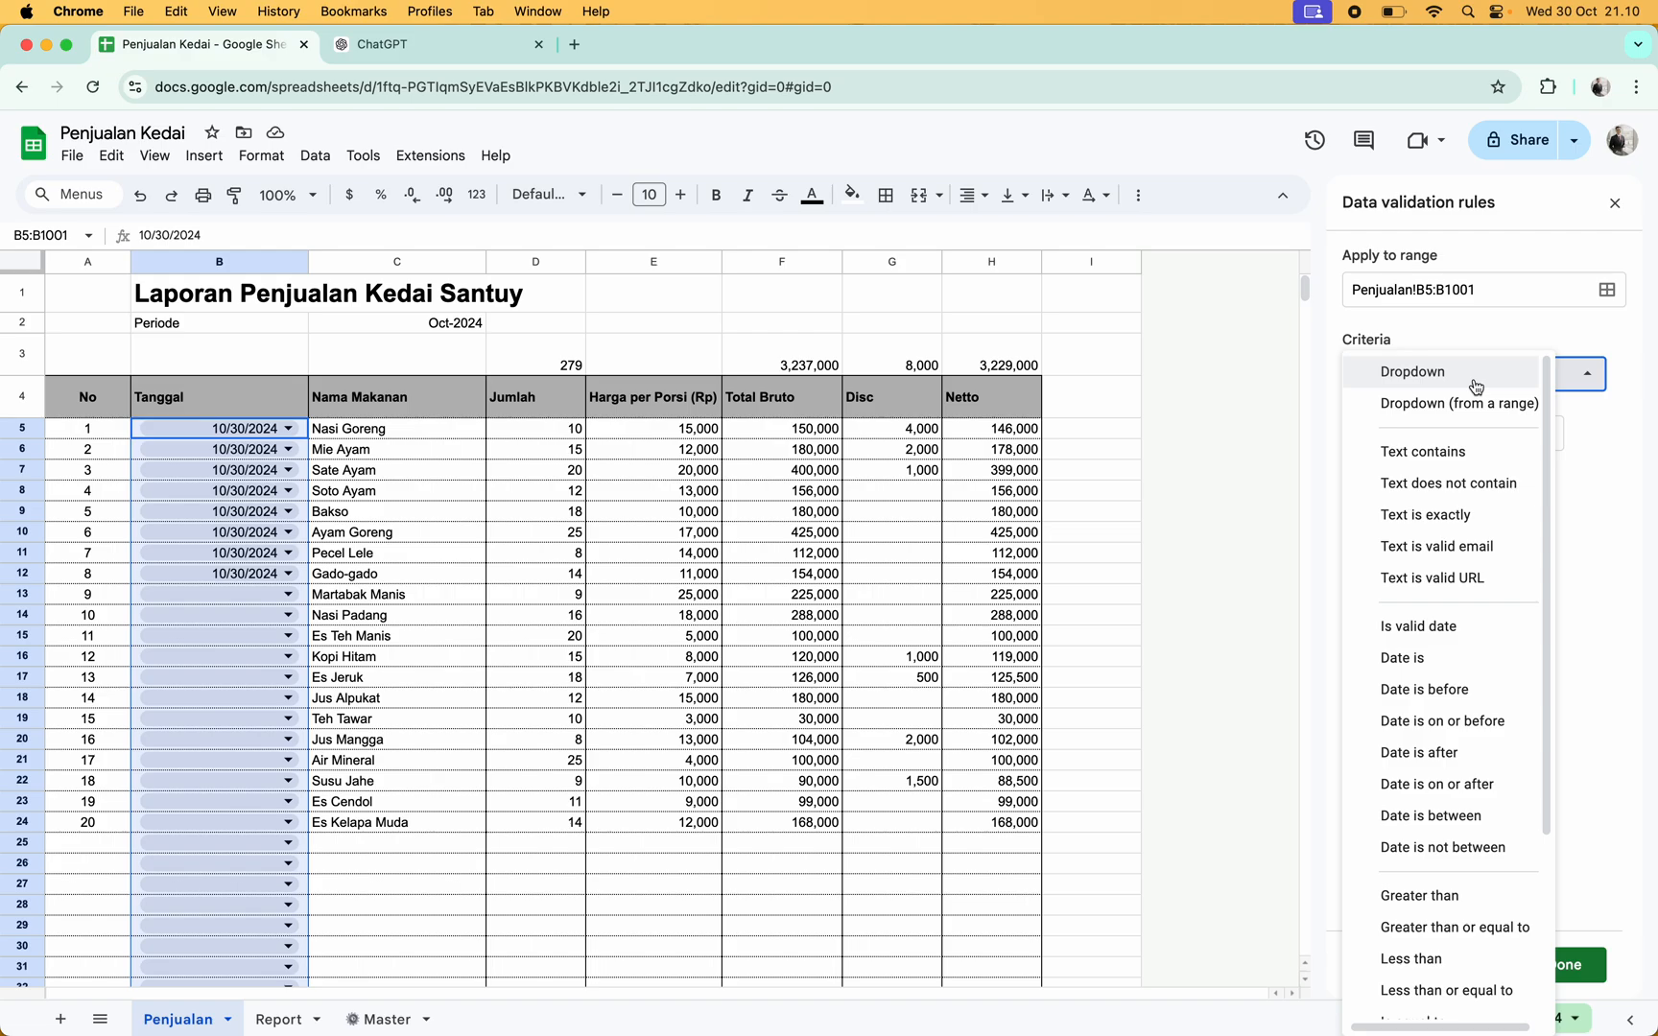
{"action": "left_click", "coordinate": [1475, 381]}
{"action": "left_click", "coordinate": [1492, 389]}
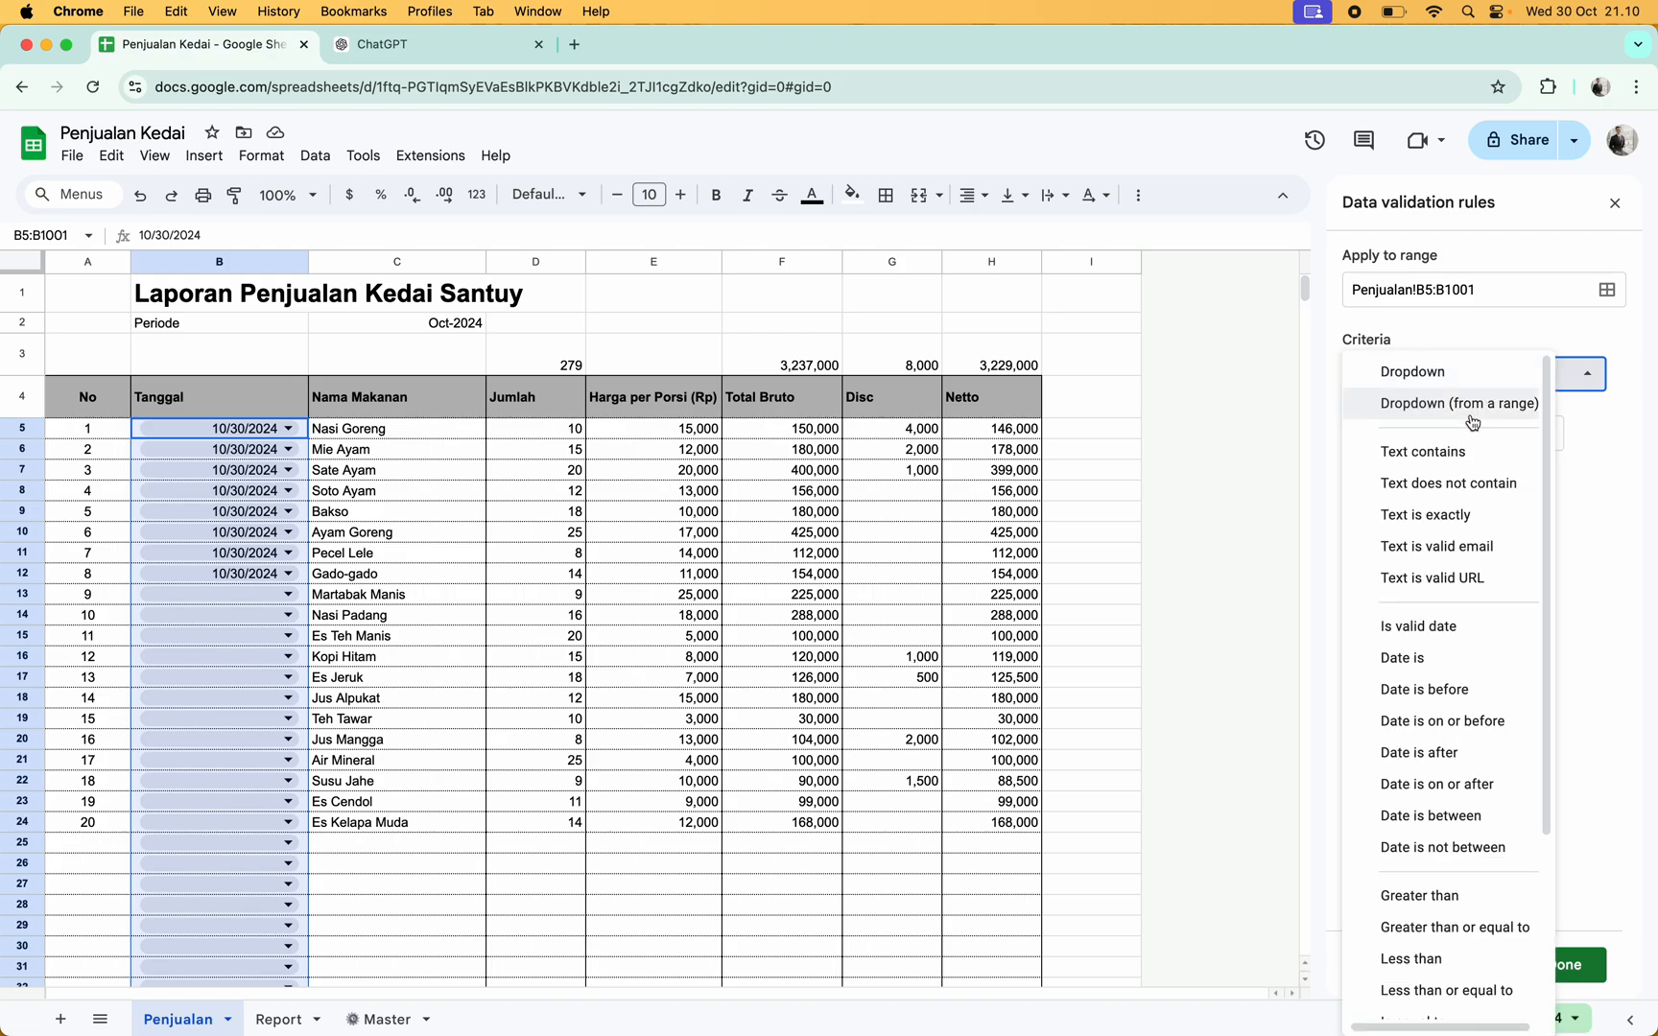
{"action": "left_click", "coordinate": [1477, 384]}
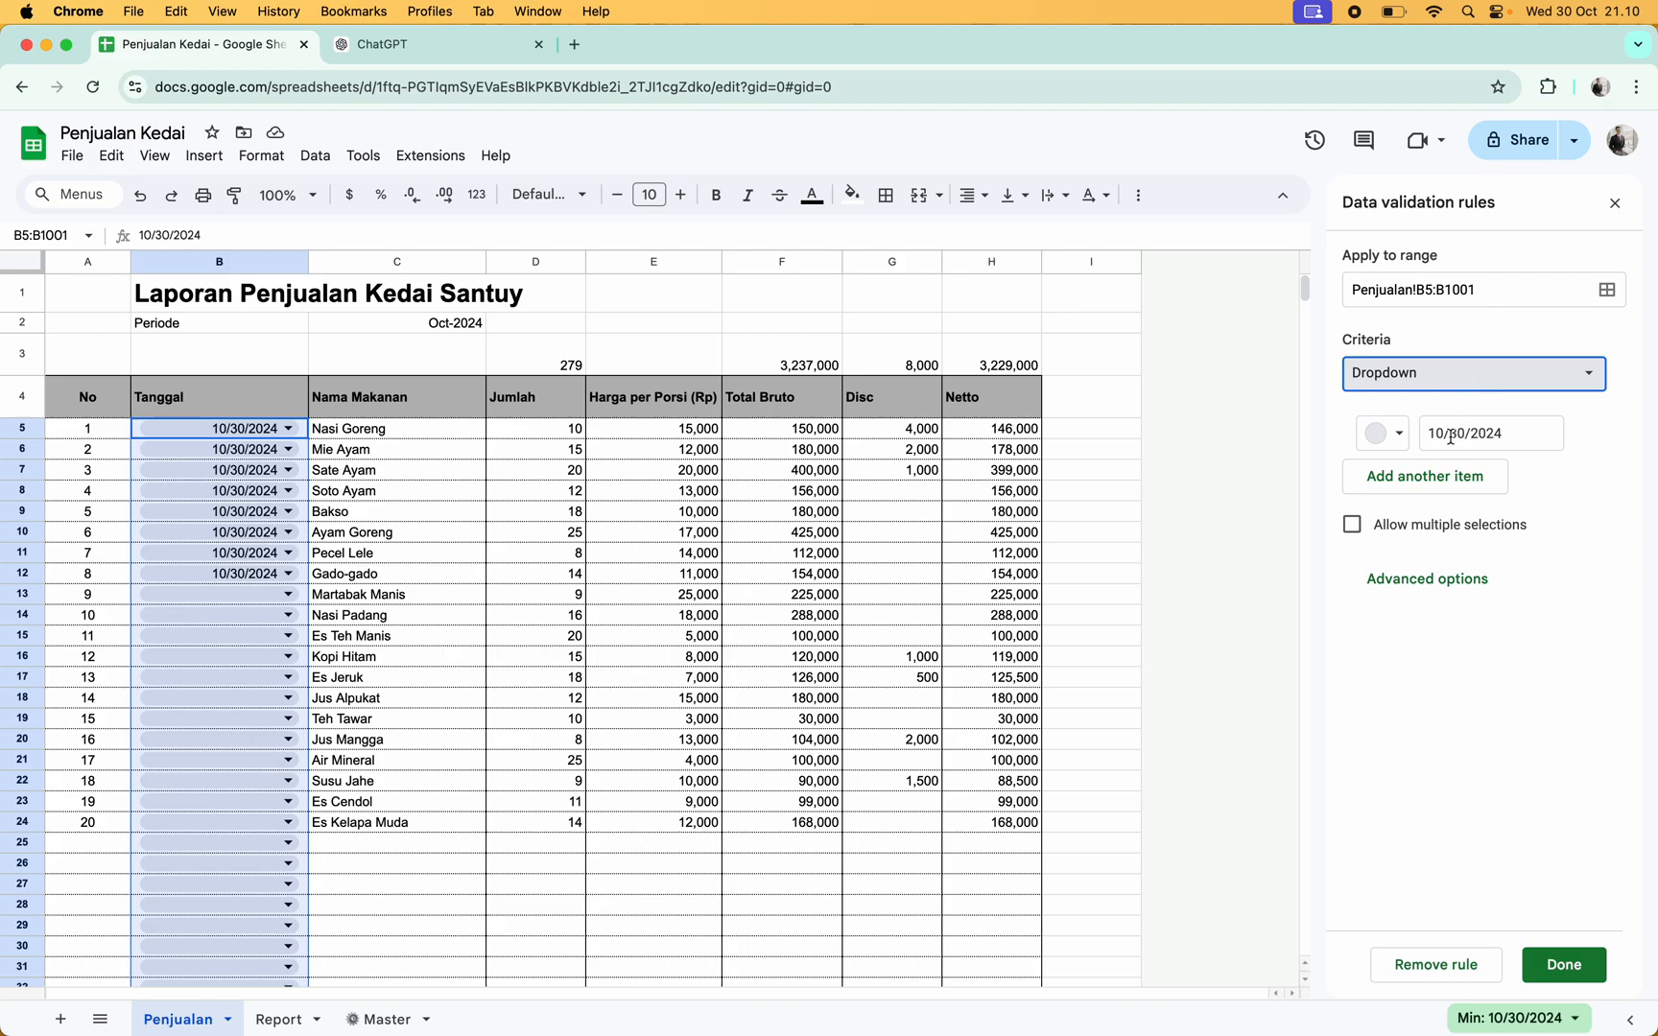
Add 10/29/2024 as a second item of the Tanggal dropdown, based on a copy of the first item, and save the rule
{"action": "left_click", "coordinate": [1516, 438]}
{"action": "key", "text": "Return"}
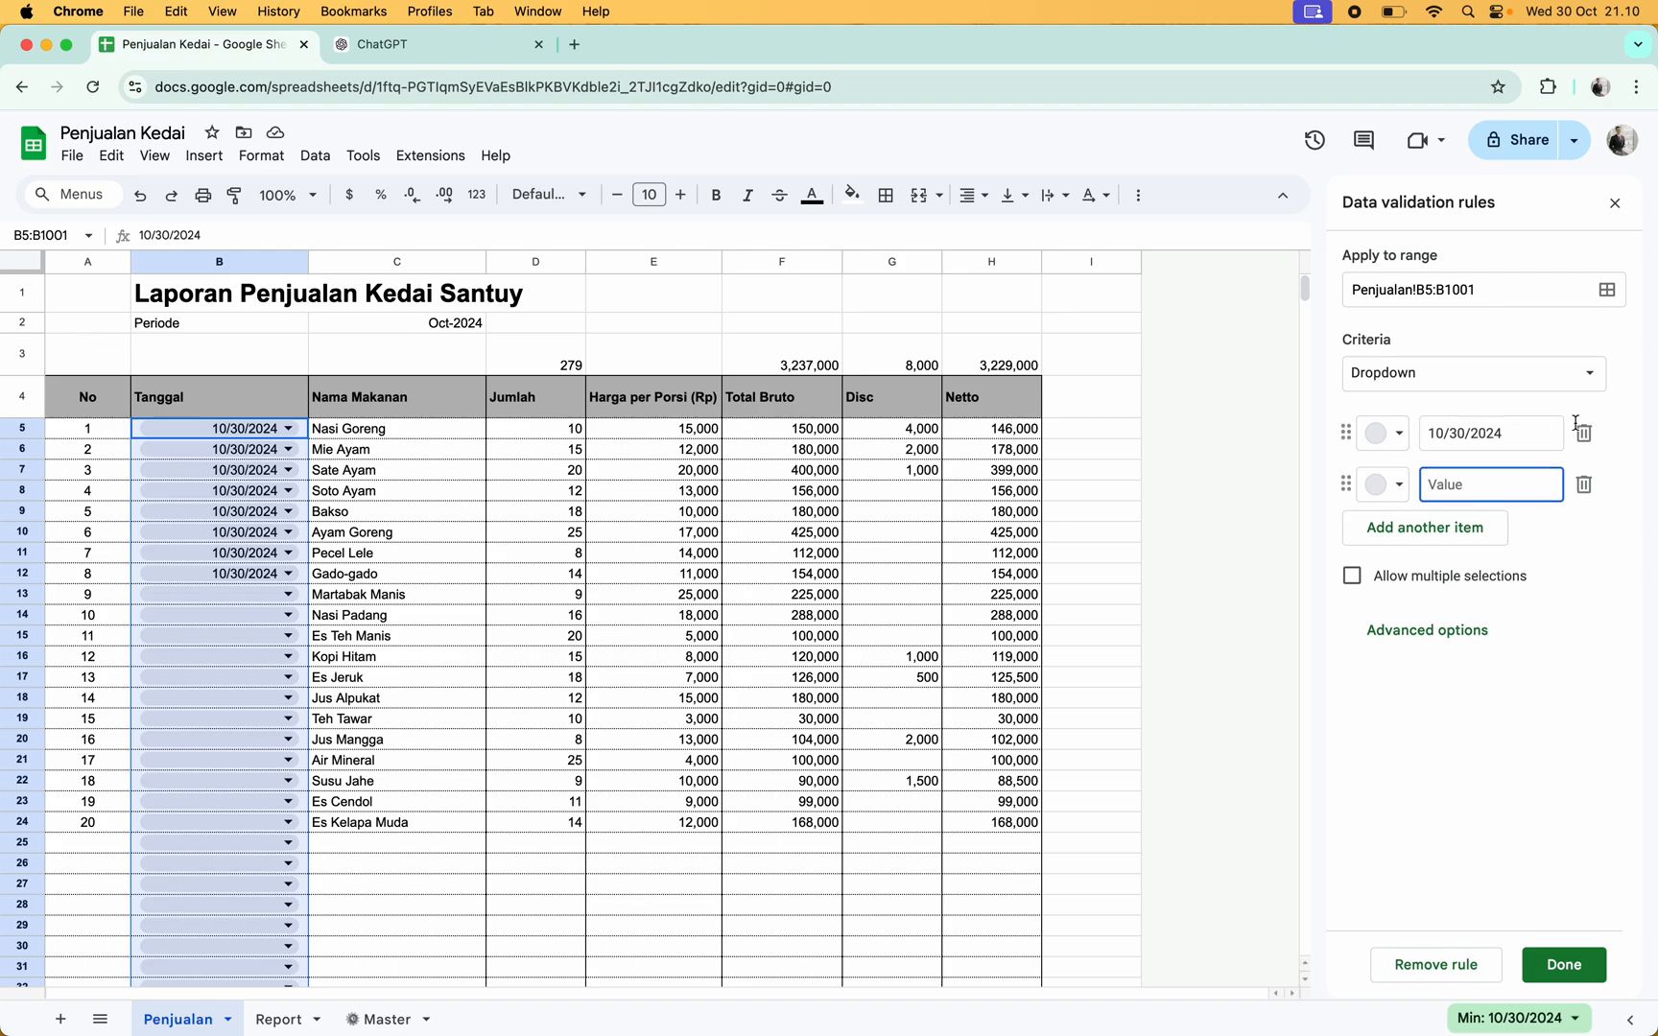
{"action": "left_click", "coordinate": [1542, 434]}
{"action": "triple_click", "coordinate": [1543, 434]}
{"action": "key", "text": "super+c"}
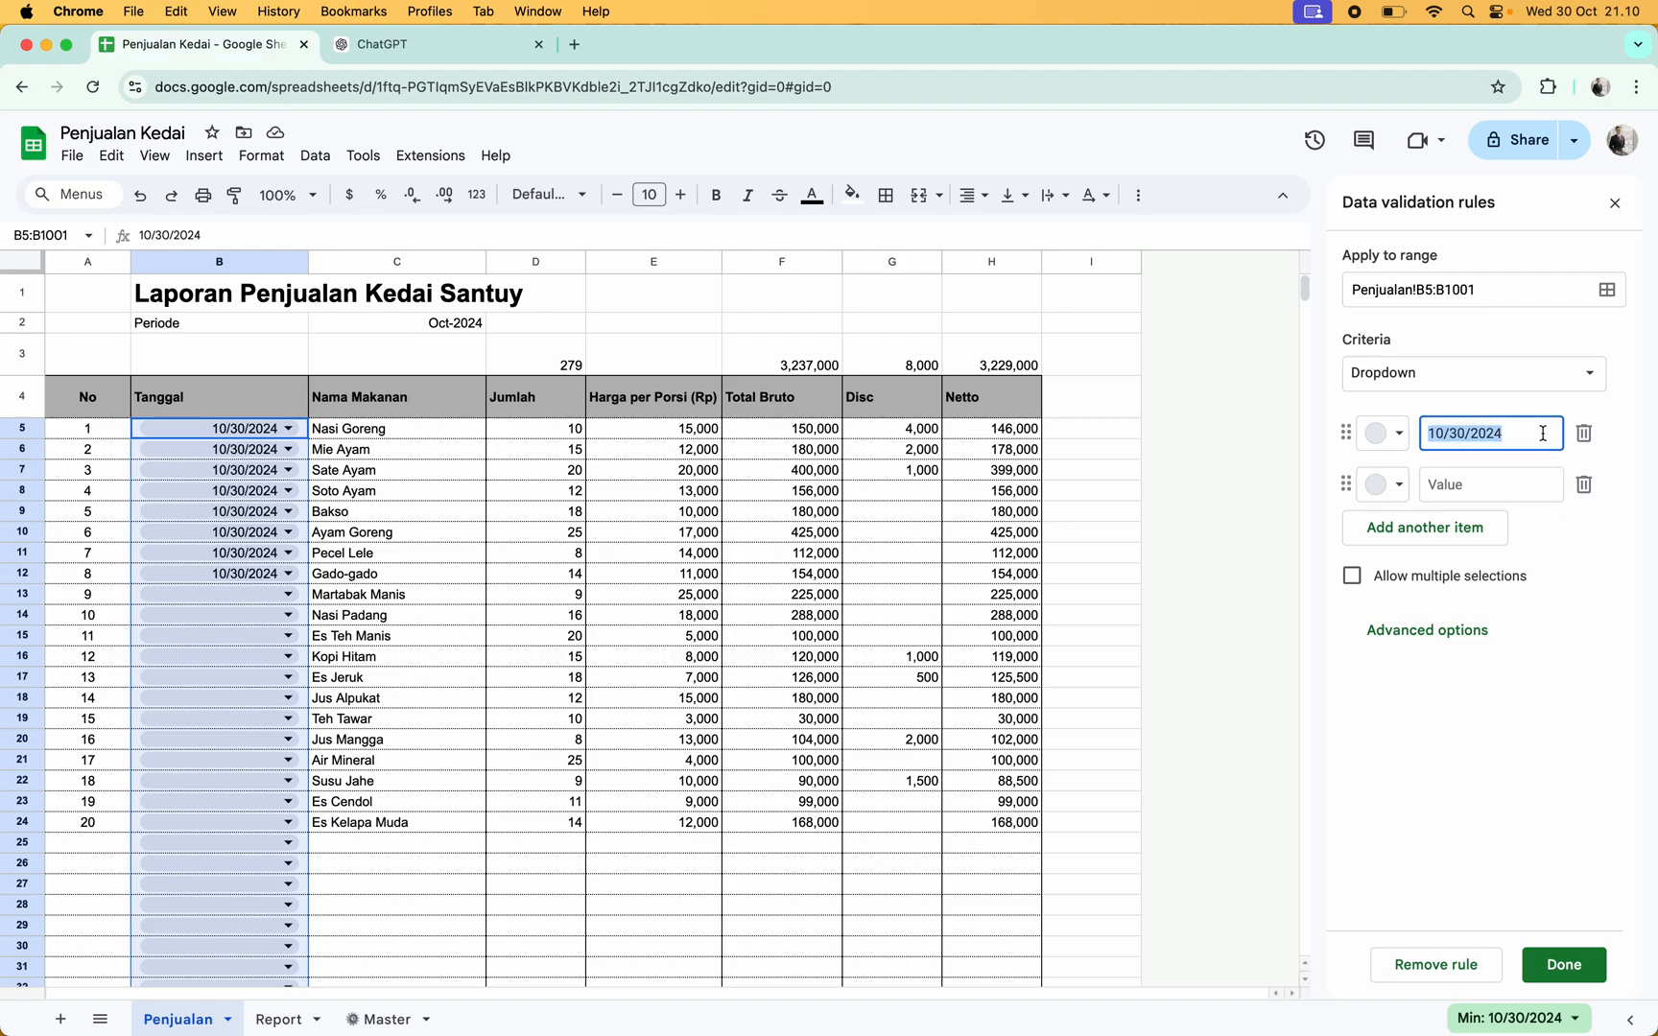
{"action": "left_click", "coordinate": [1456, 489]}
{"action": "key", "text": "super+v"}
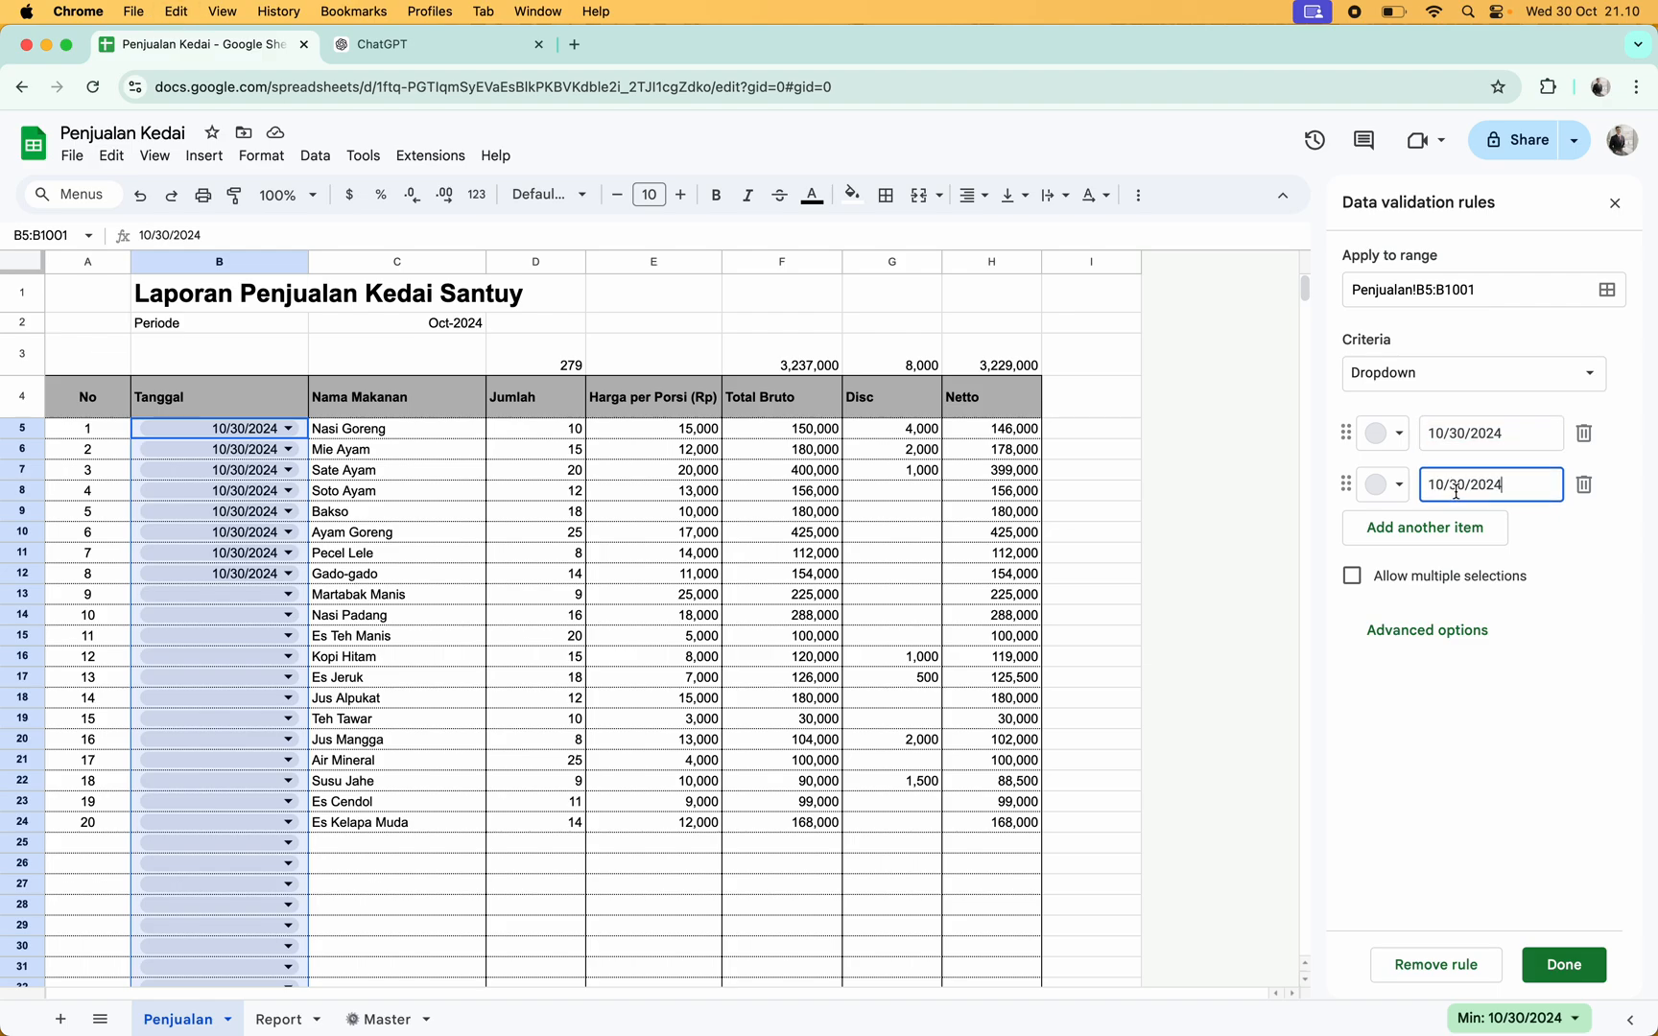
{"action": "key", "text": "BackSpace"}
{"action": "key", "text": "BackSpace"}
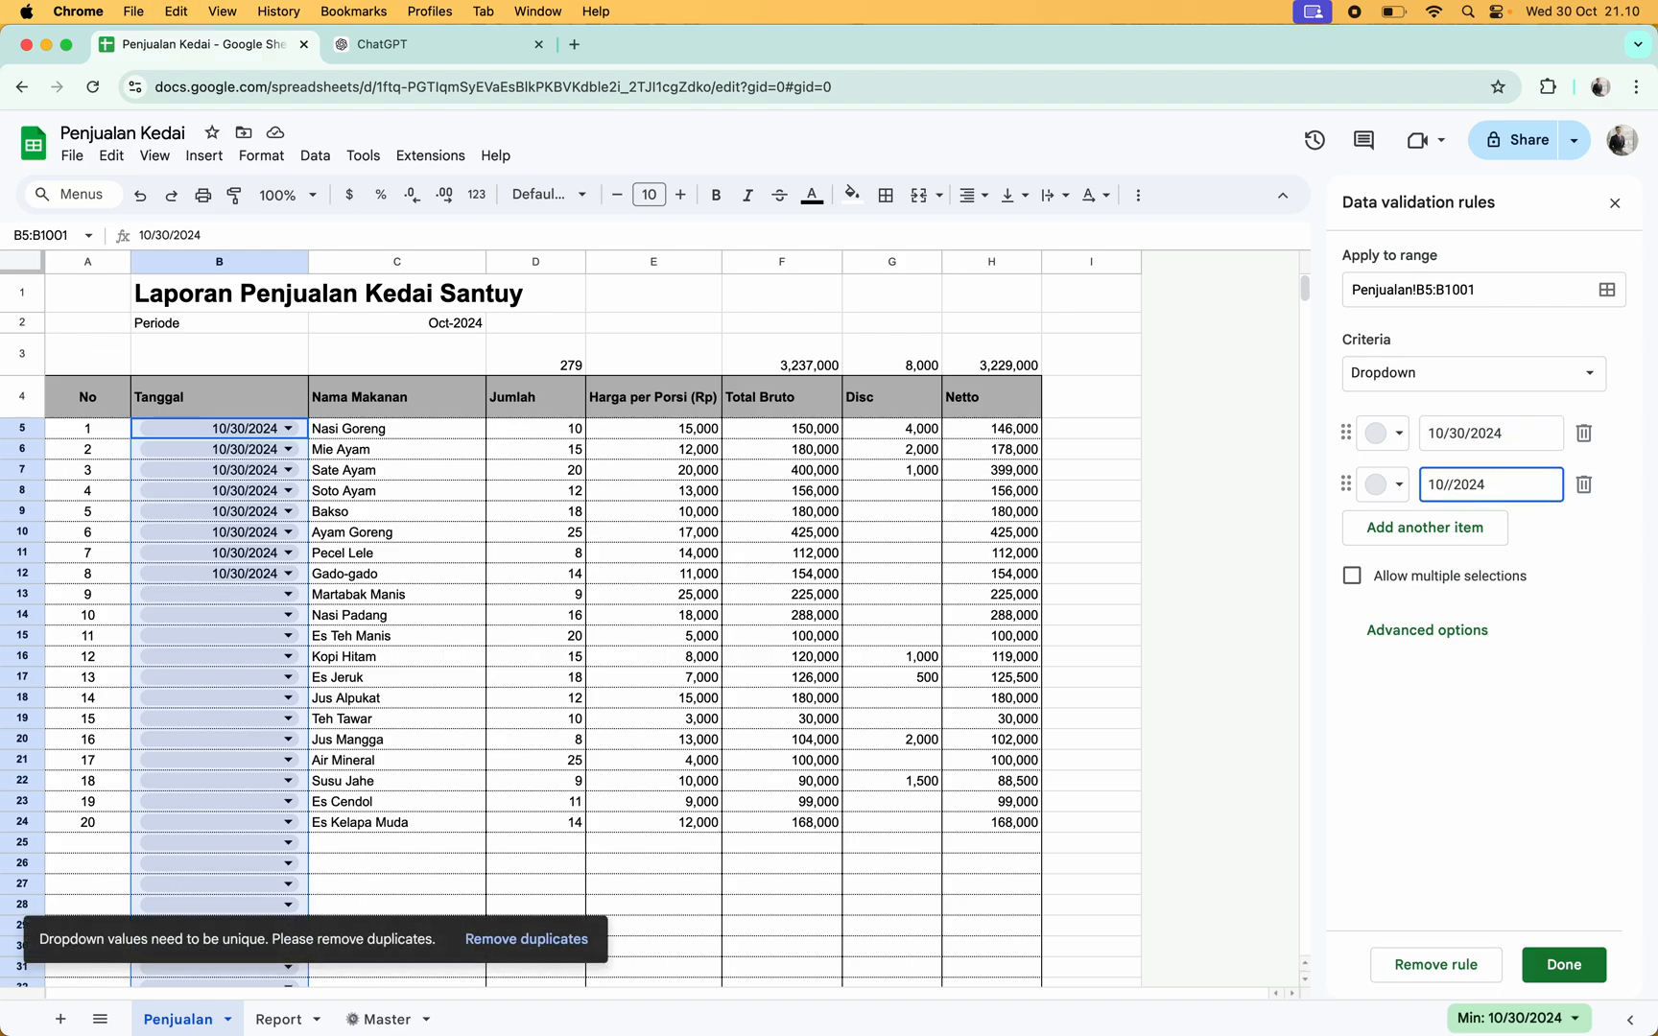
{"action": "type", "text": "29"}
{"action": "left_click", "coordinate": [1568, 962]}
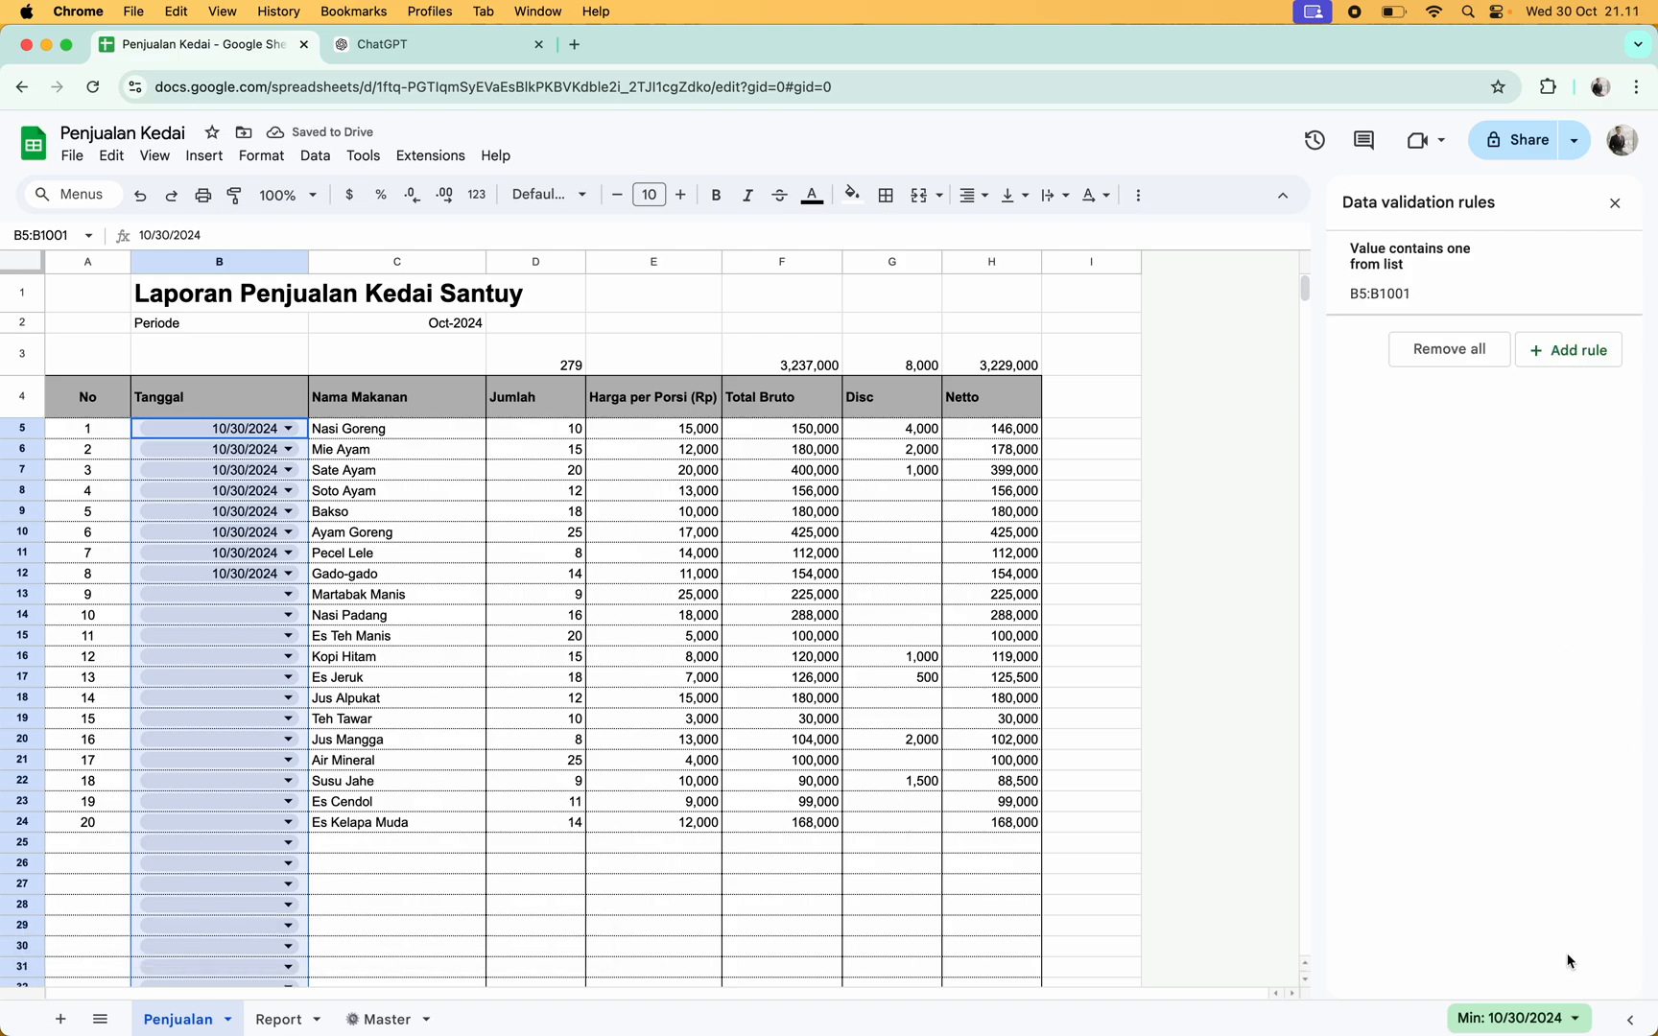
Choose 10/29/2024 from the dropdown as the Tanggal value for Nasi Padang in B14
{"action": "left_click", "coordinate": [448, 825]}
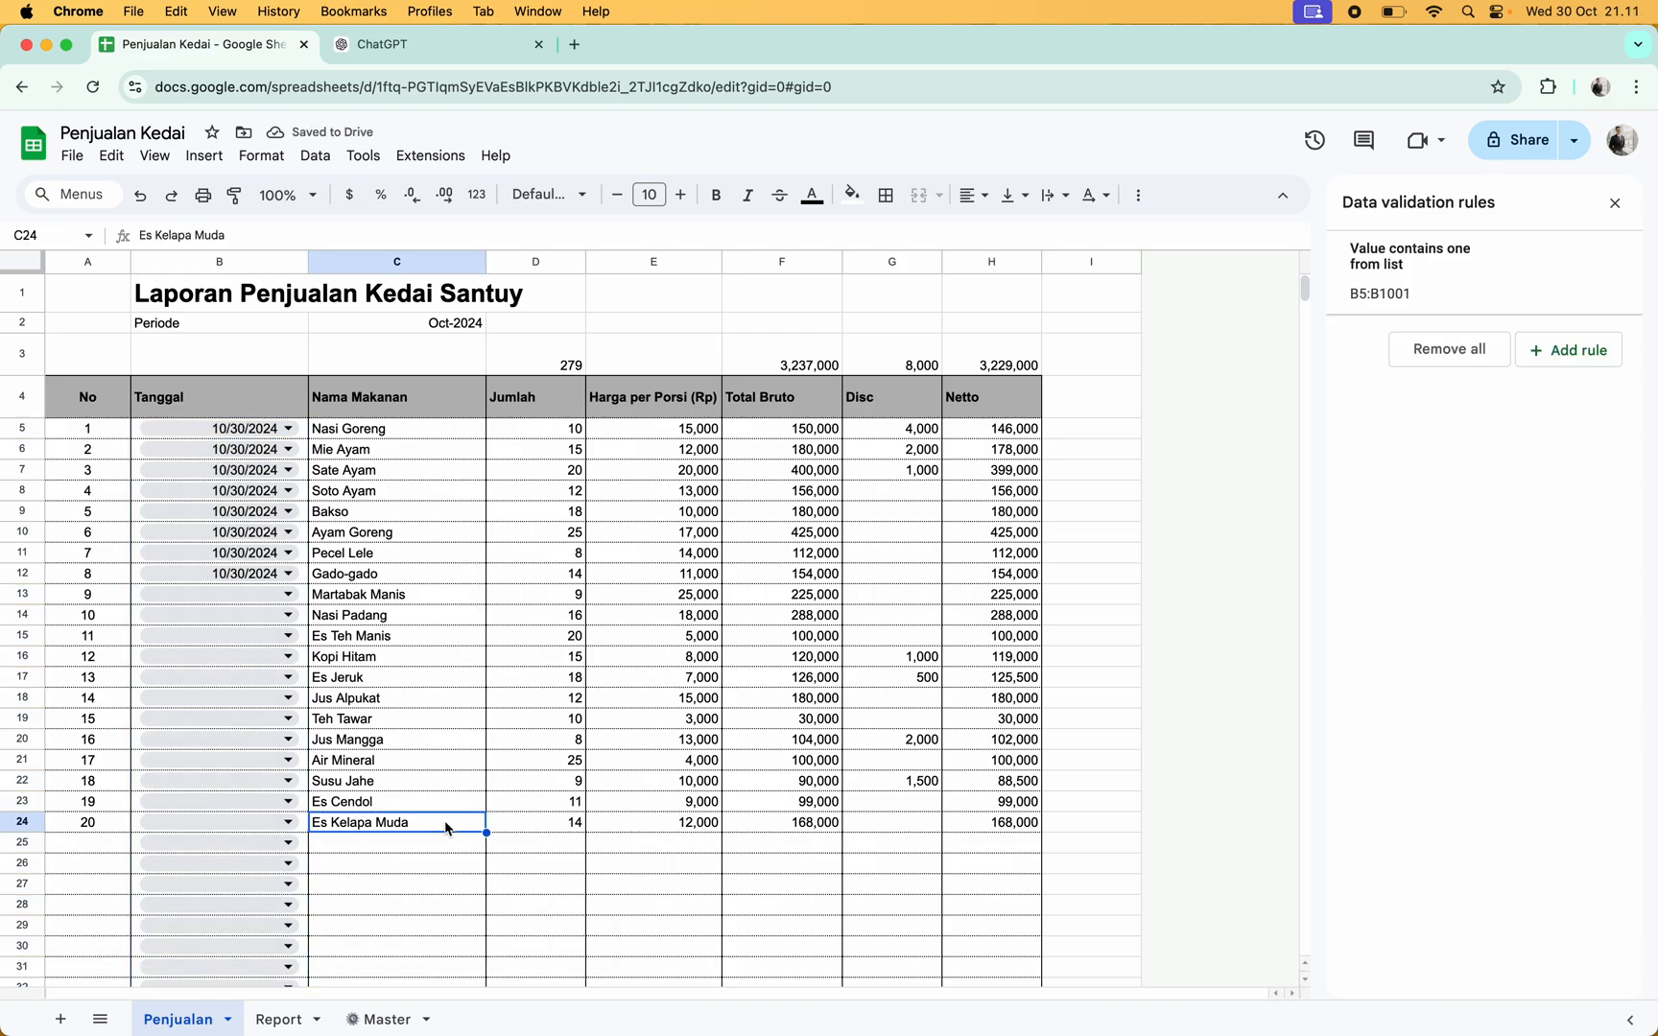
{"action": "left_click", "coordinate": [287, 614]}
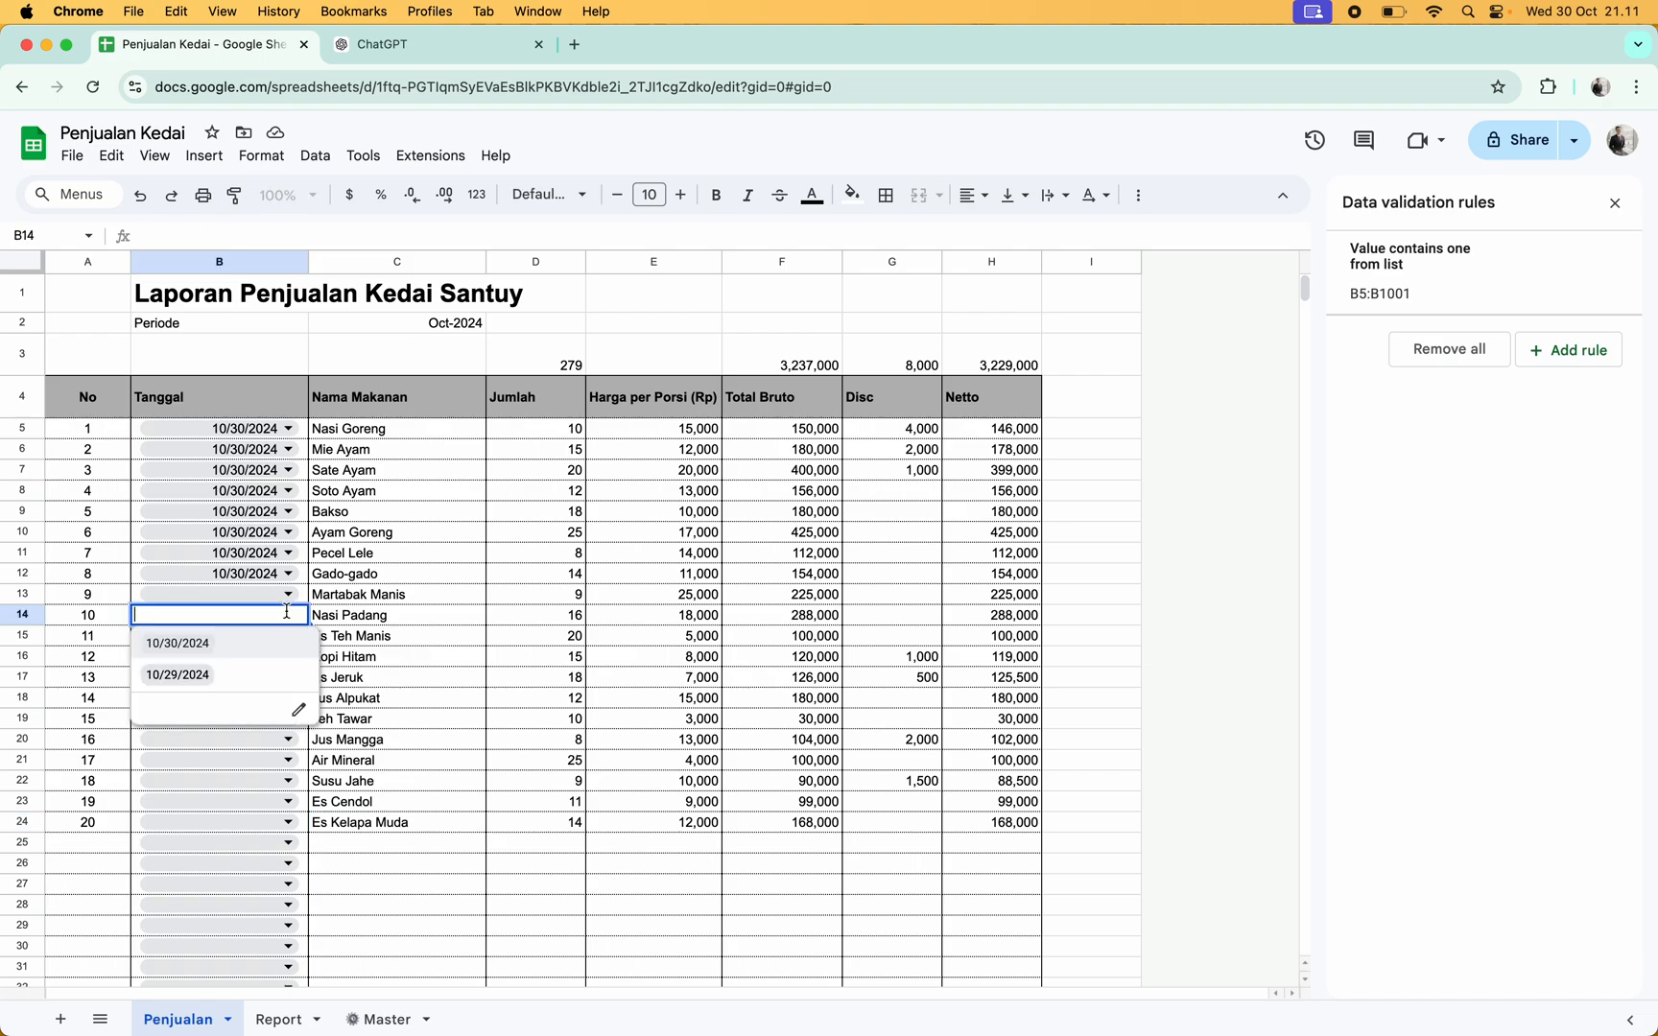
{"action": "left_click", "coordinate": [196, 677]}
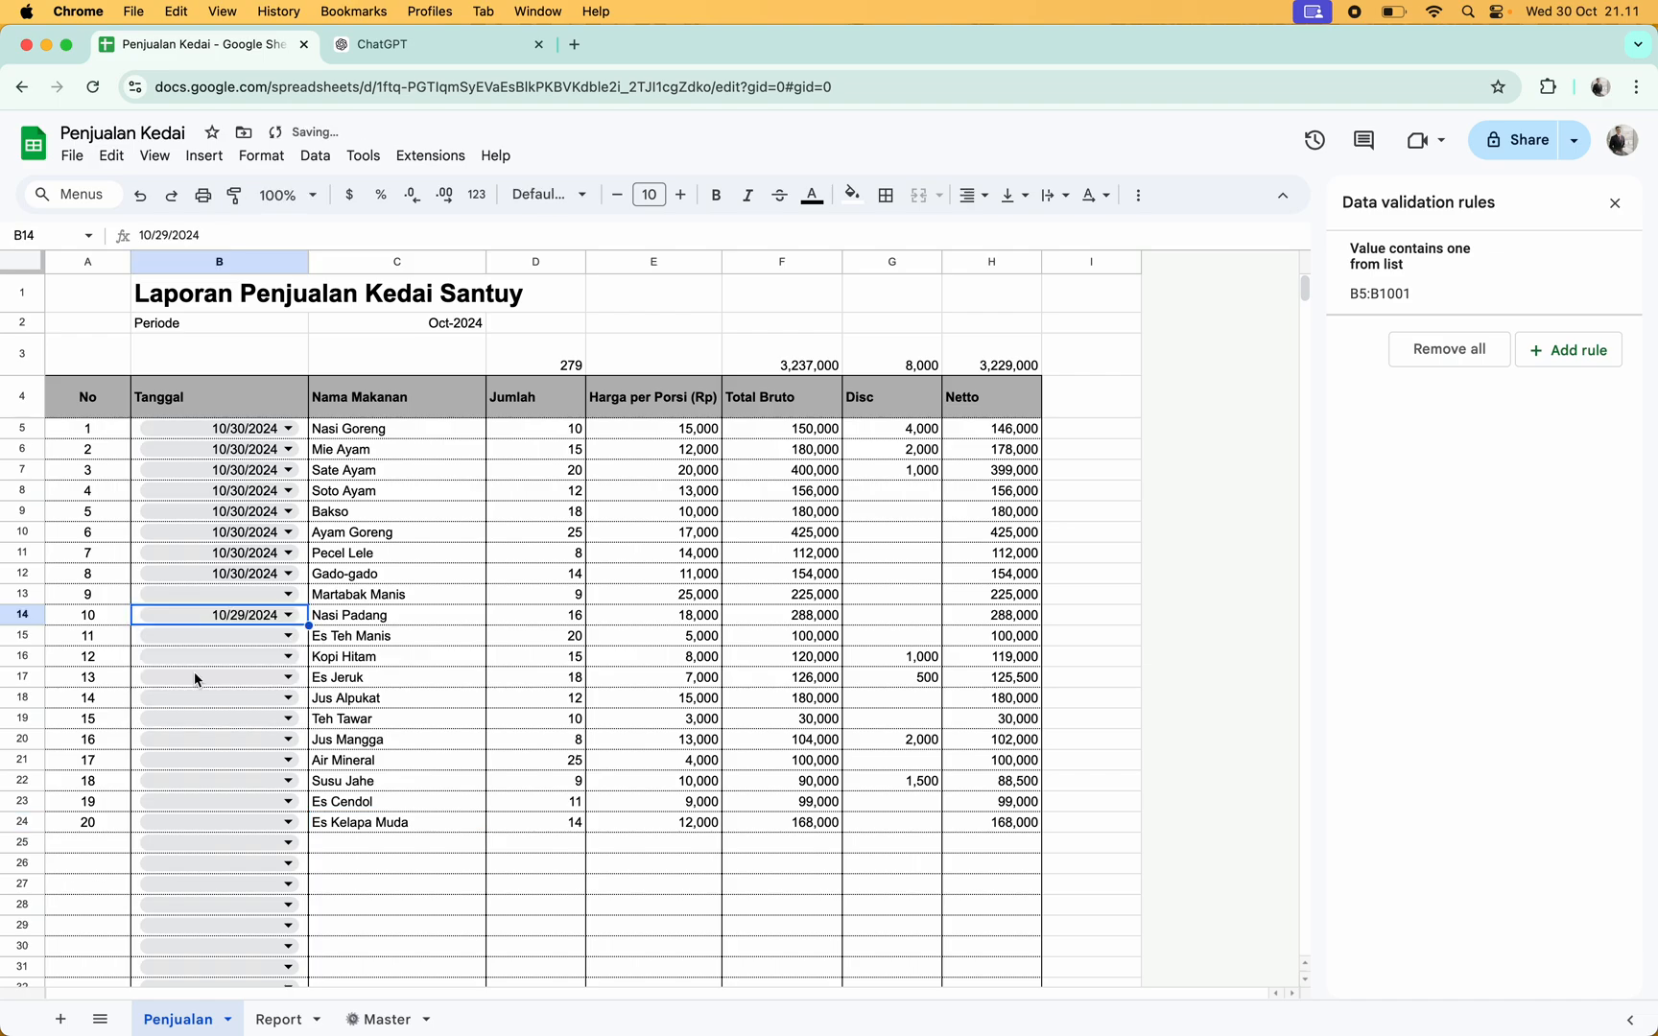
{"action": "left_click", "coordinate": [286, 637]}
{"action": "left_click", "coordinate": [400, 902]}
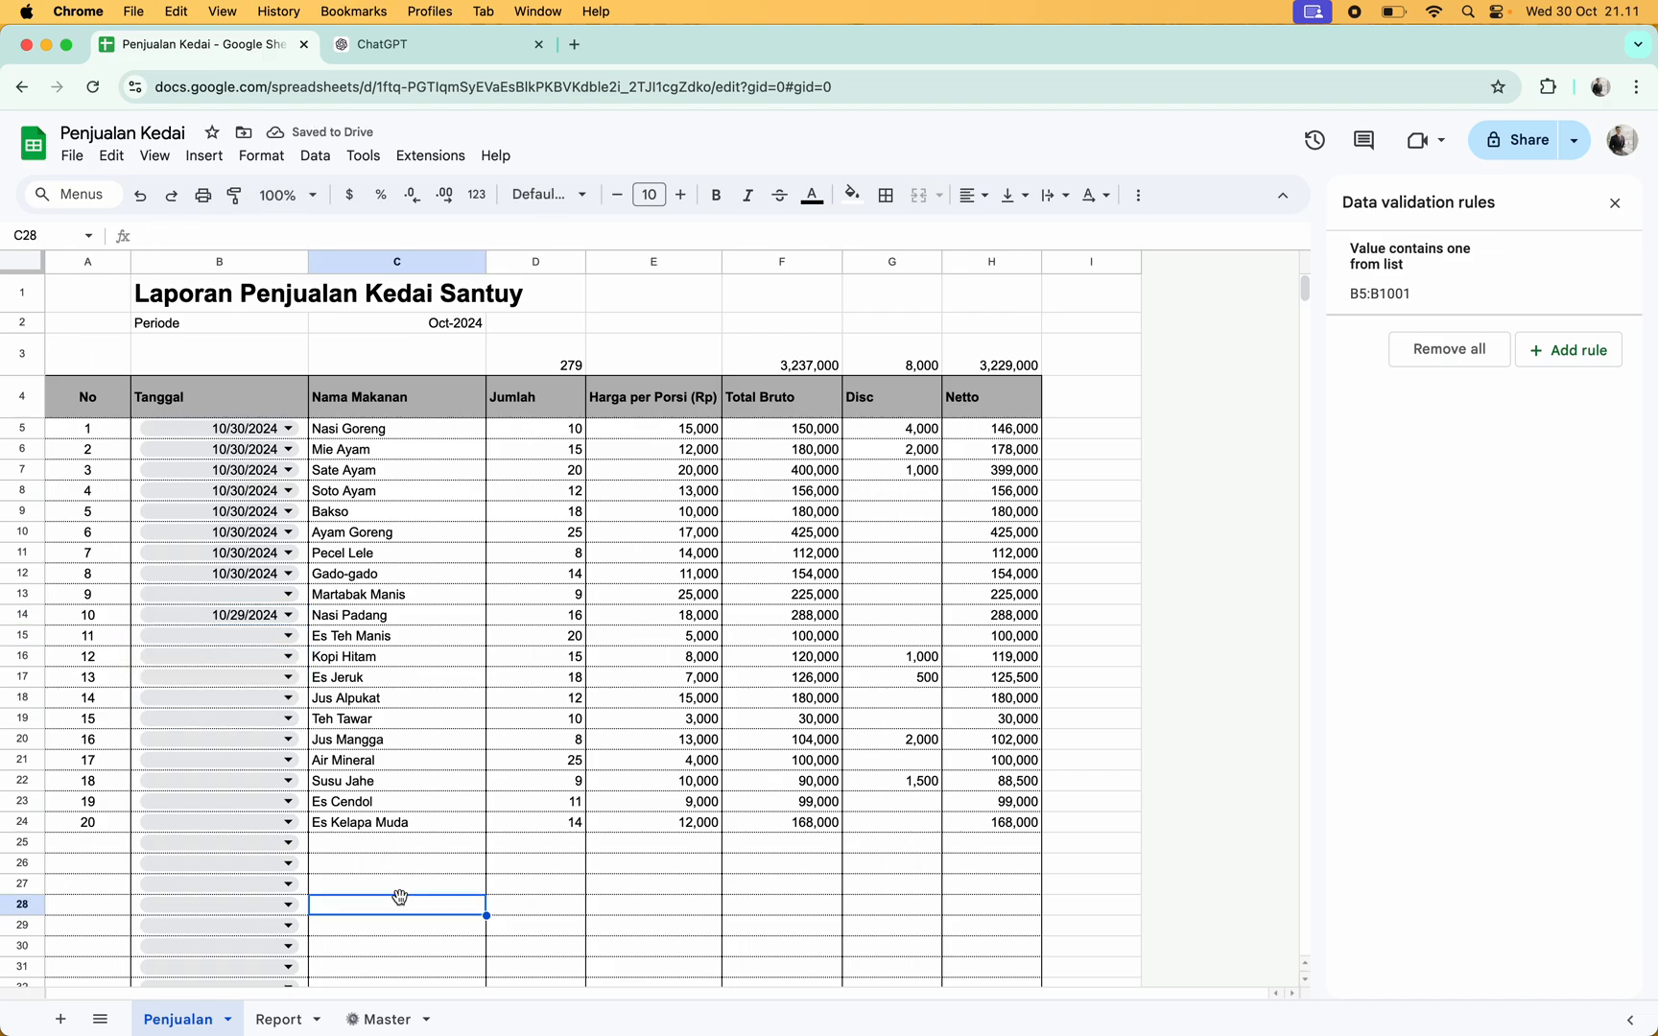
Undo the date choice in B14 and the dropdown rule on the Tanggal cells
{"action": "key", "text": "cmd+z"}
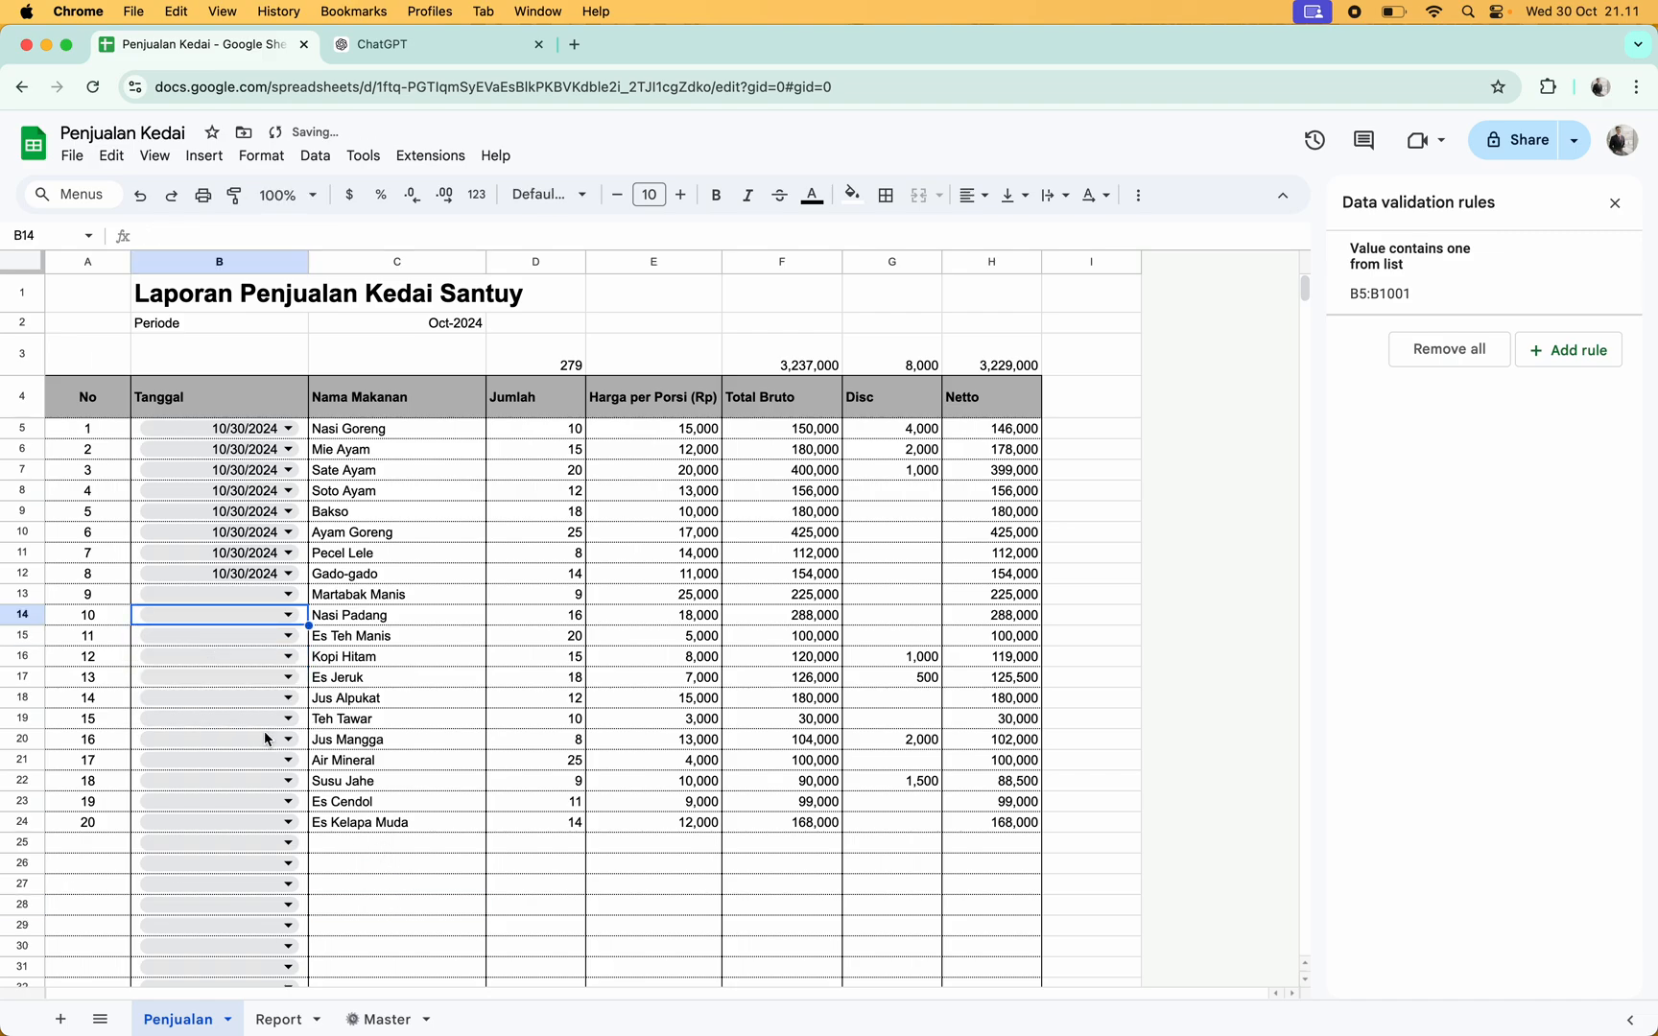
{"action": "key", "text": "cmd+z"}
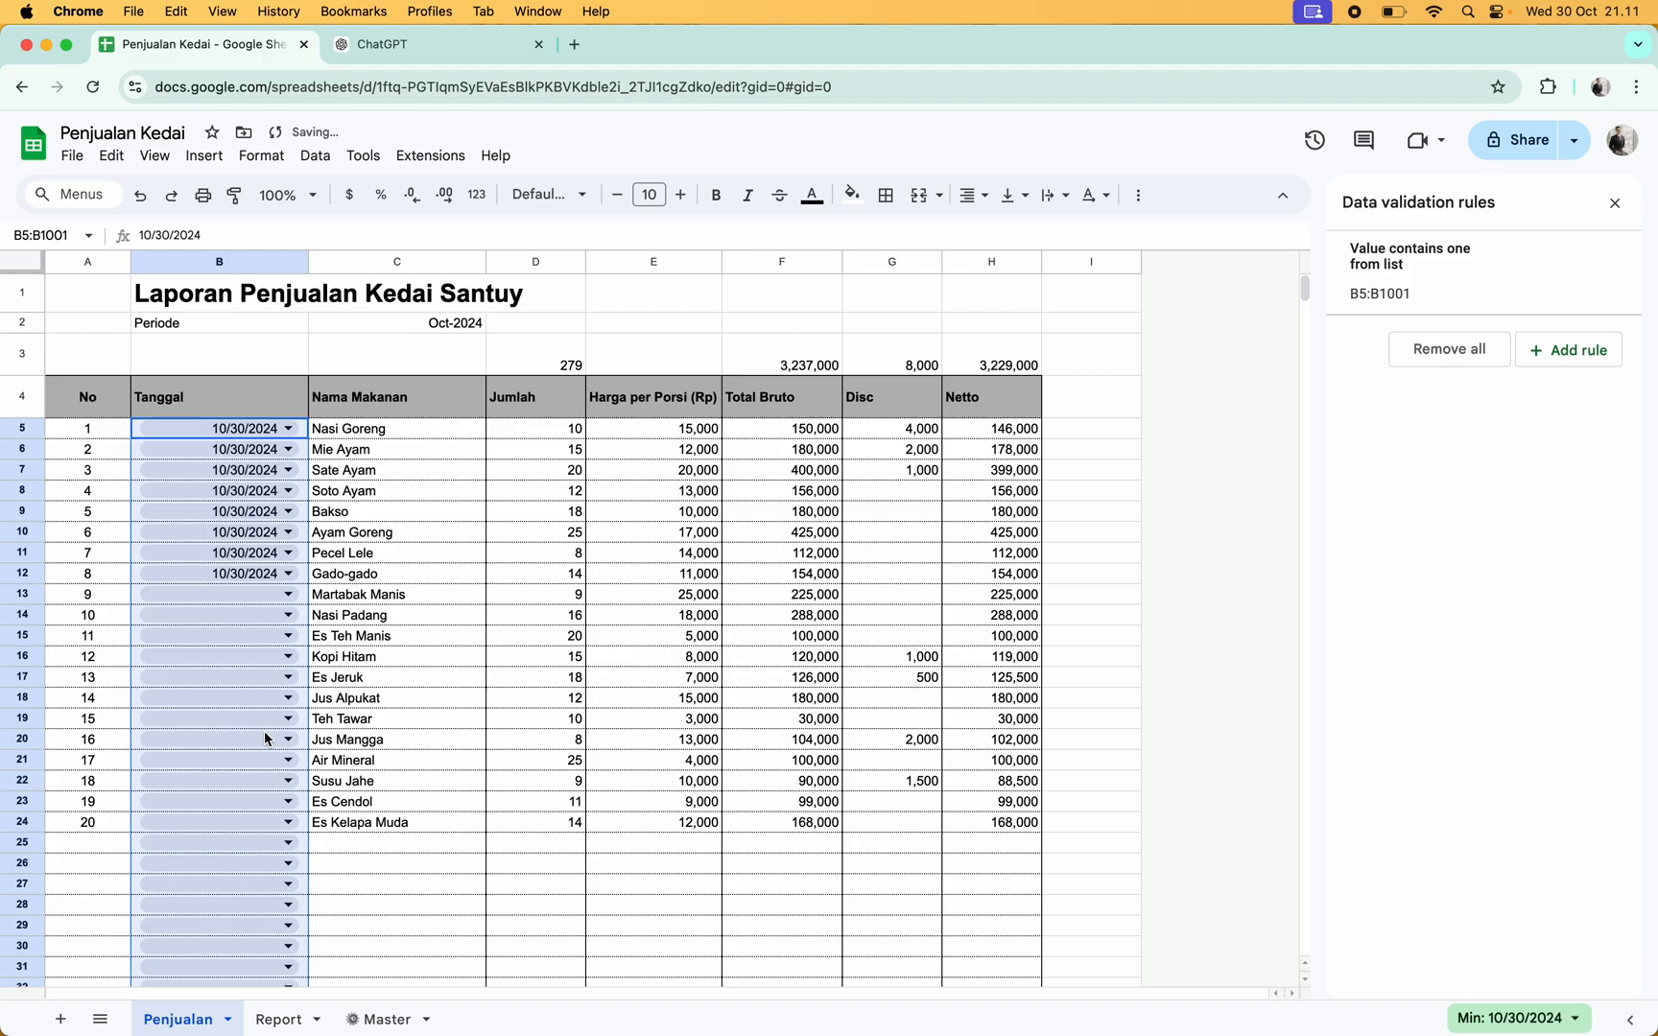
{"action": "key", "text": "cmd+z"}
{"action": "left_click", "coordinate": [376, 868]}
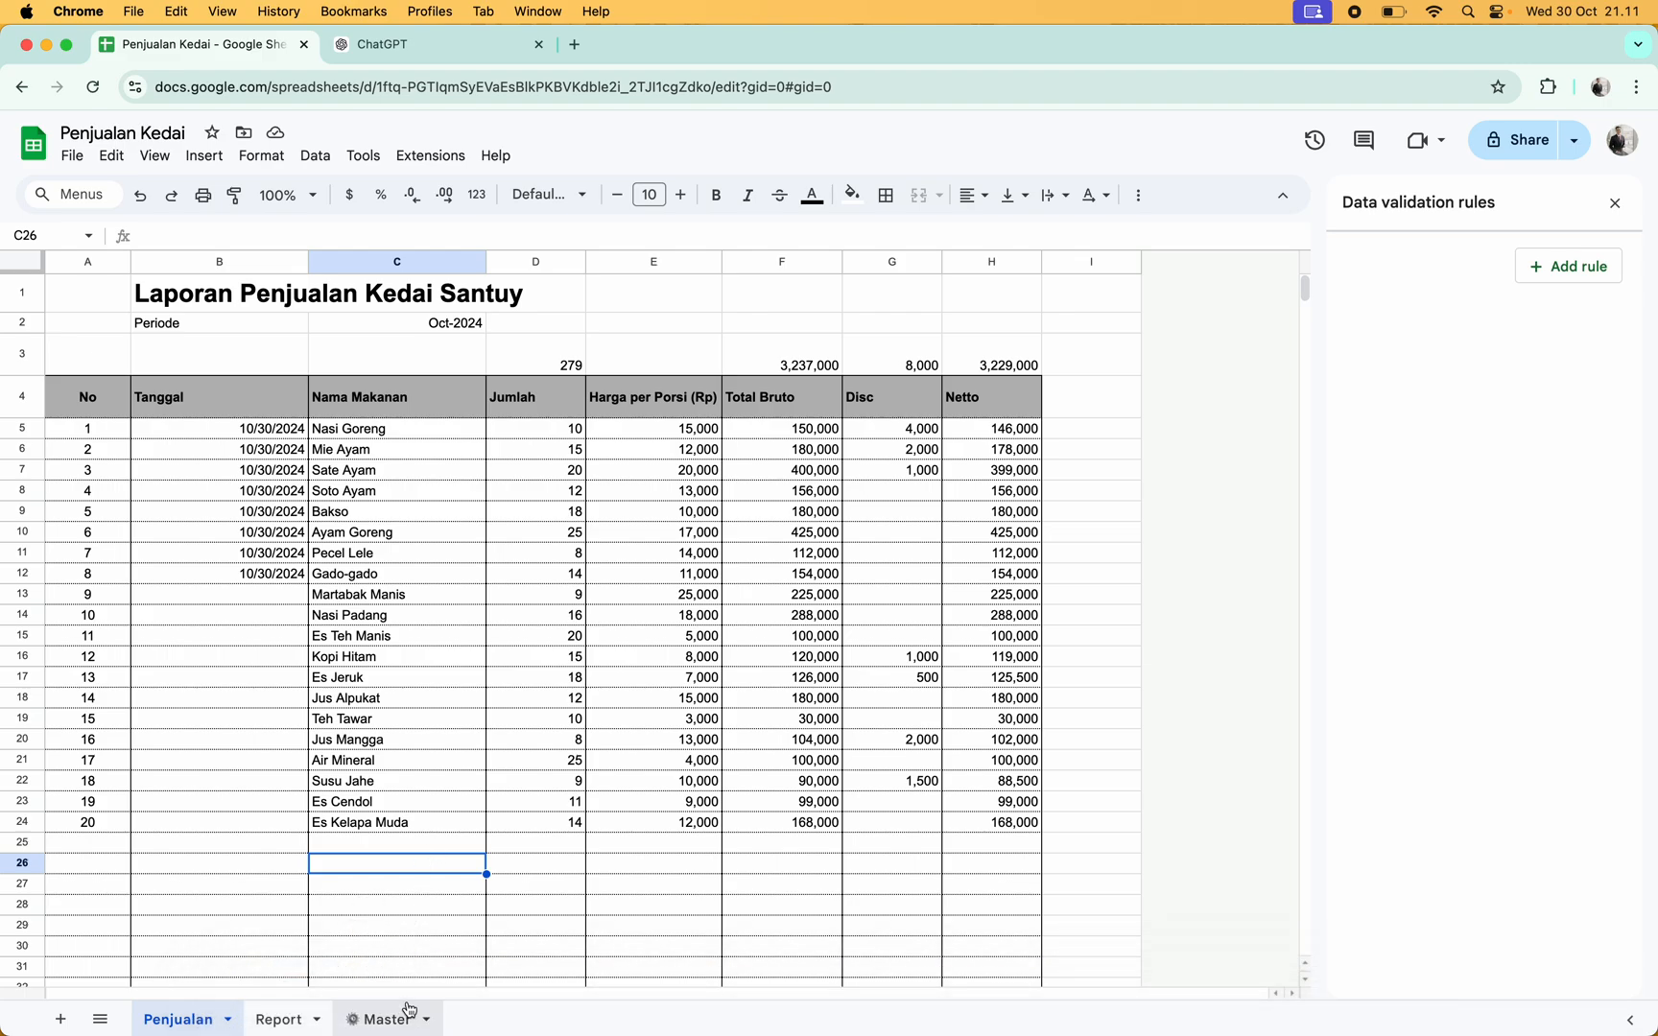
Examine the first Tanggal date in the Master sheet, the Periode cell C2 it refers to, and that cell's number format options
{"action": "left_click", "coordinate": [410, 1016]}
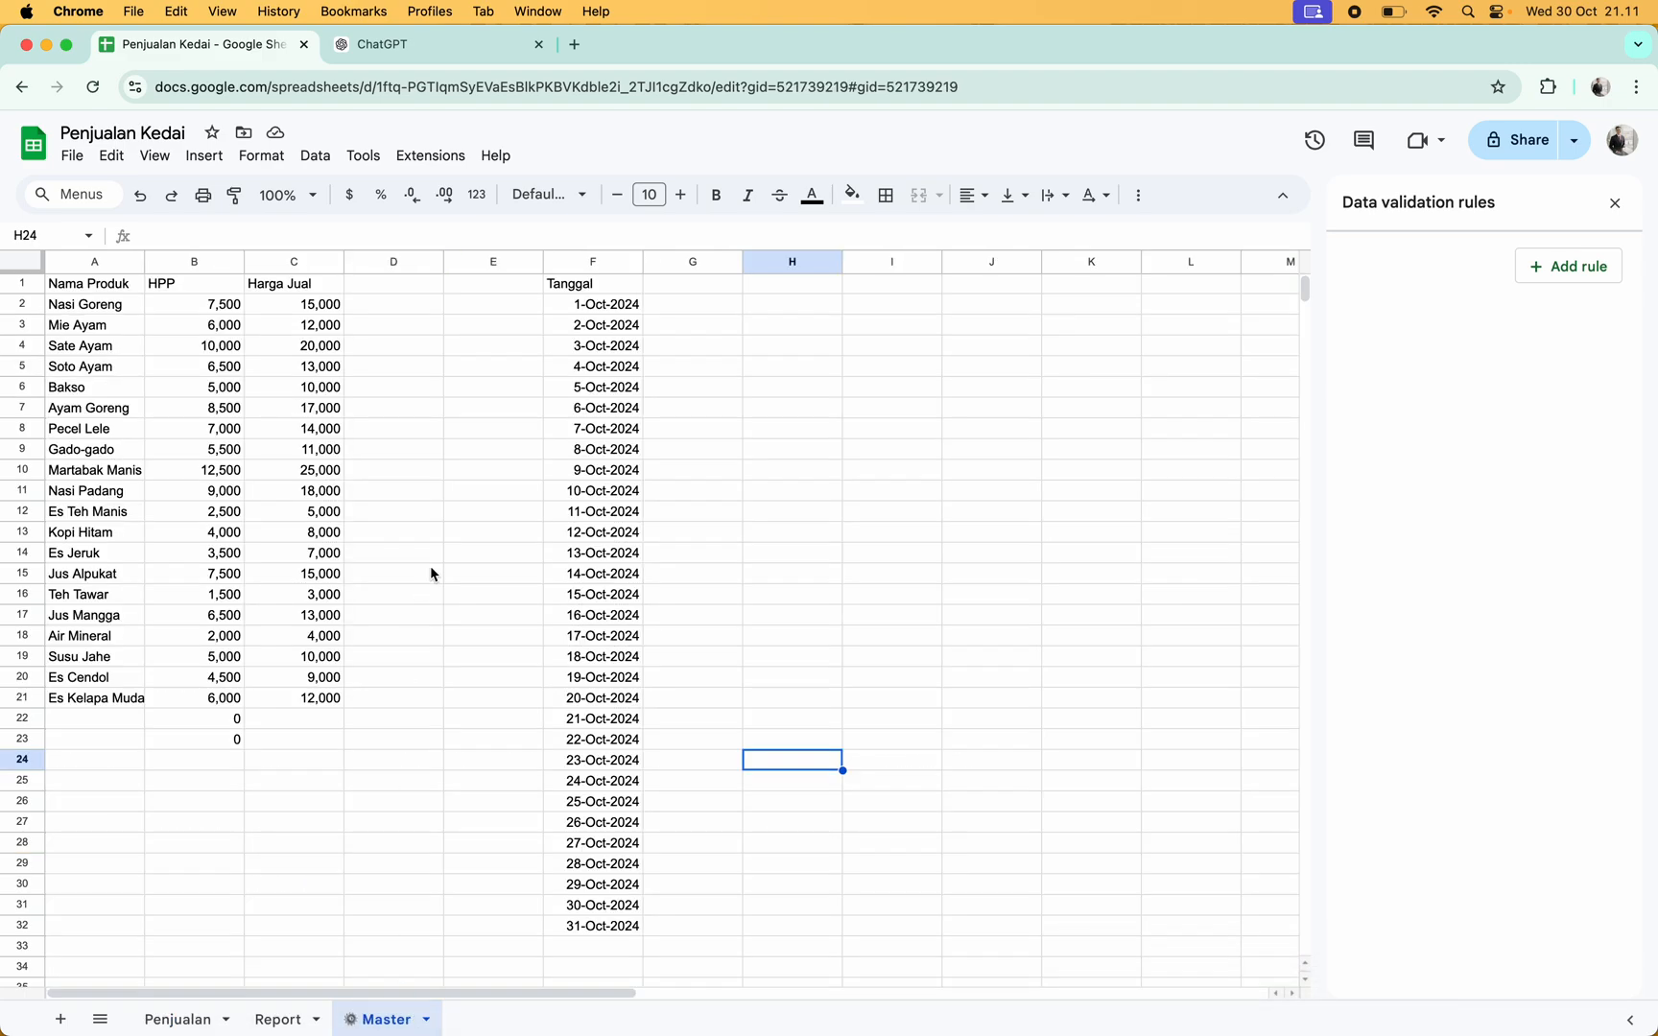
{"action": "left_click", "coordinate": [626, 316]}
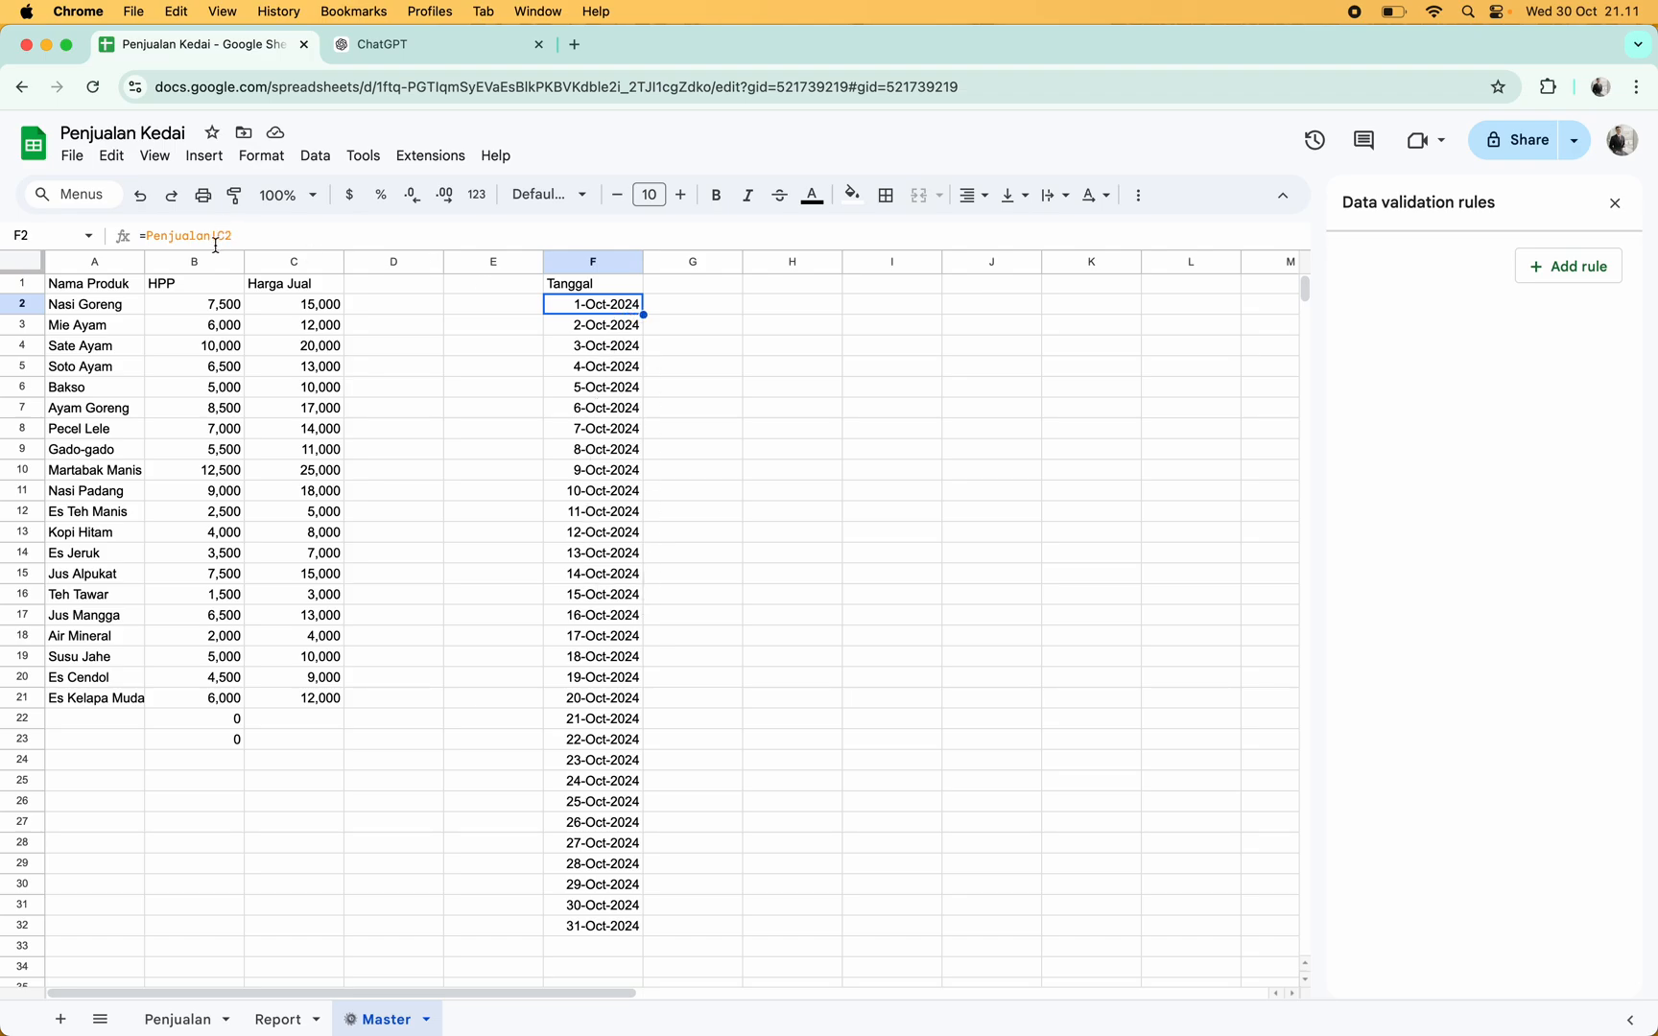
{"action": "left_click", "coordinate": [198, 1015]}
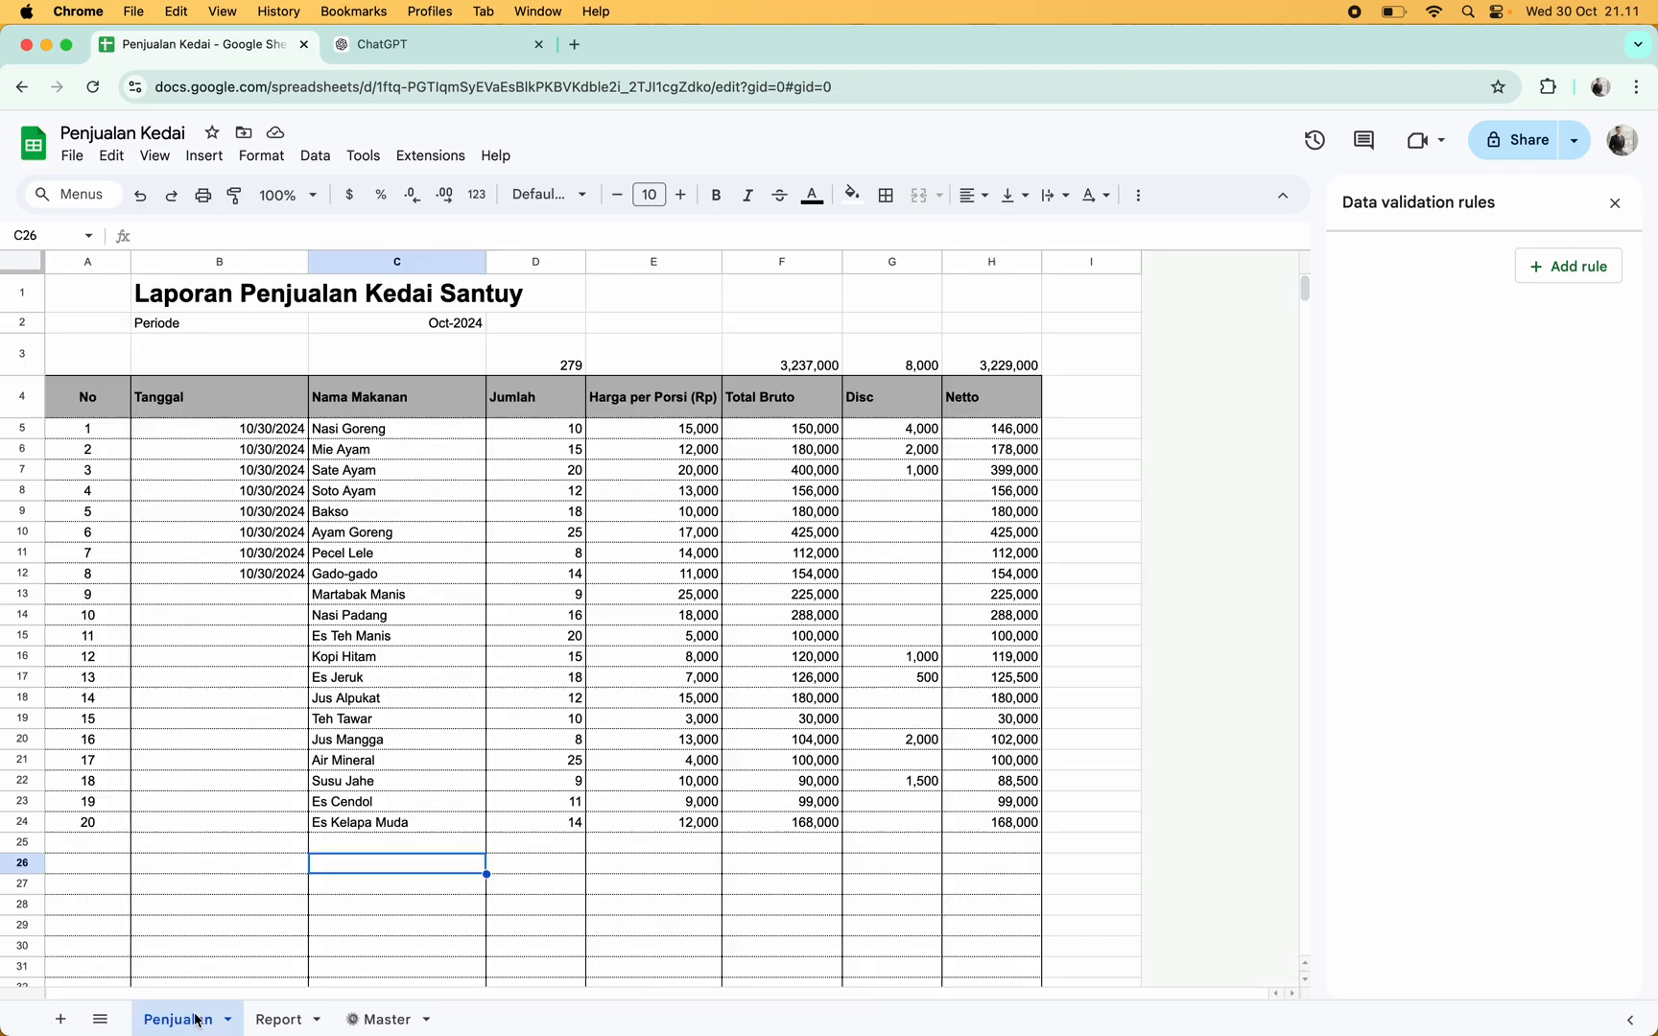
{"action": "left_click", "coordinate": [413, 324]}
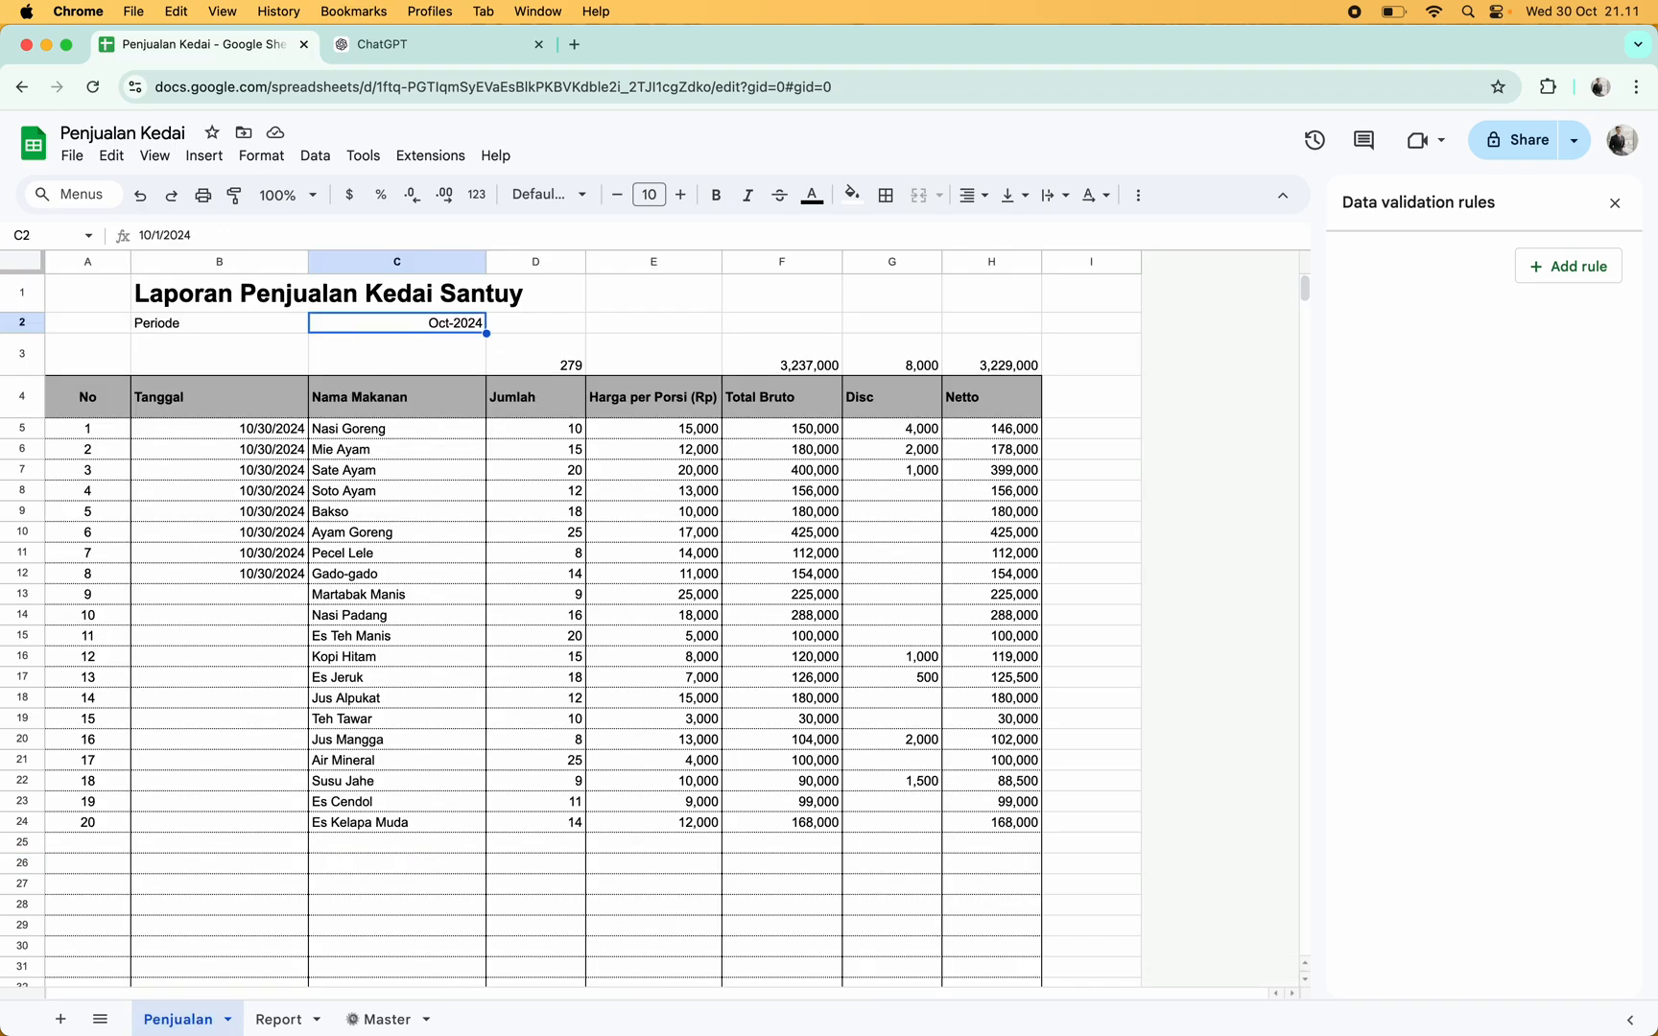
{"action": "double_click", "coordinate": [358, 329]}
{"action": "key", "text": "Escape"}
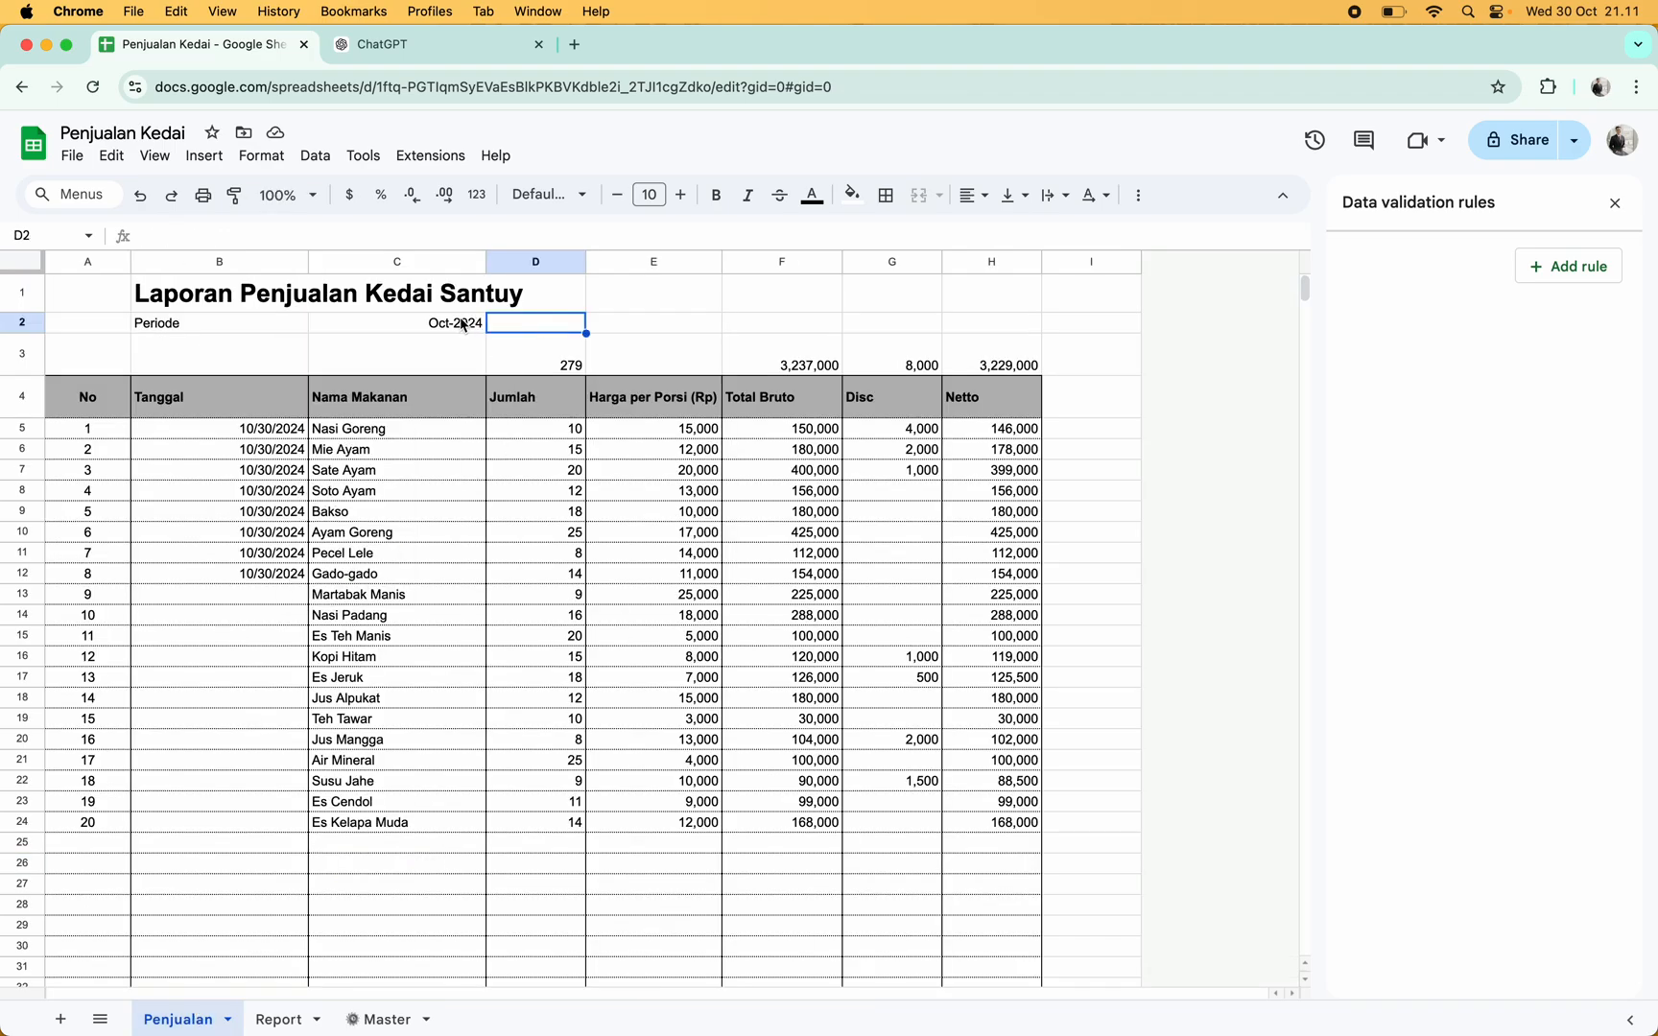
{"action": "left_click", "coordinate": [484, 201]}
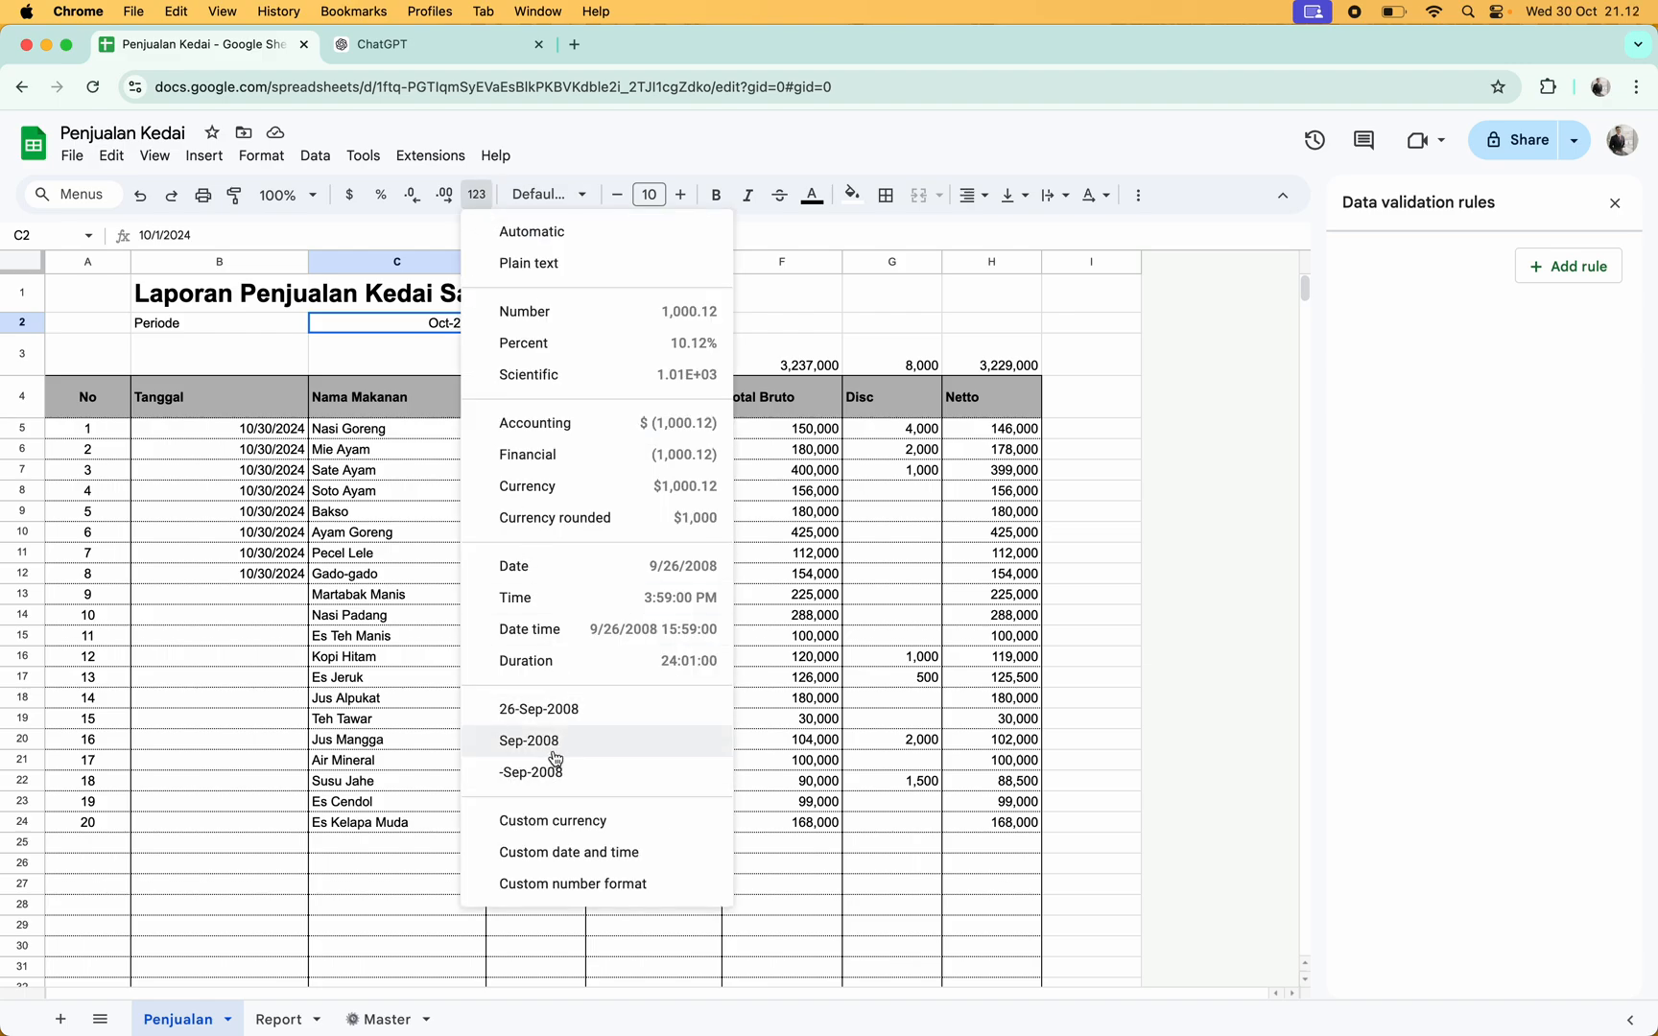
{"action": "left_click", "coordinate": [901, 325]}
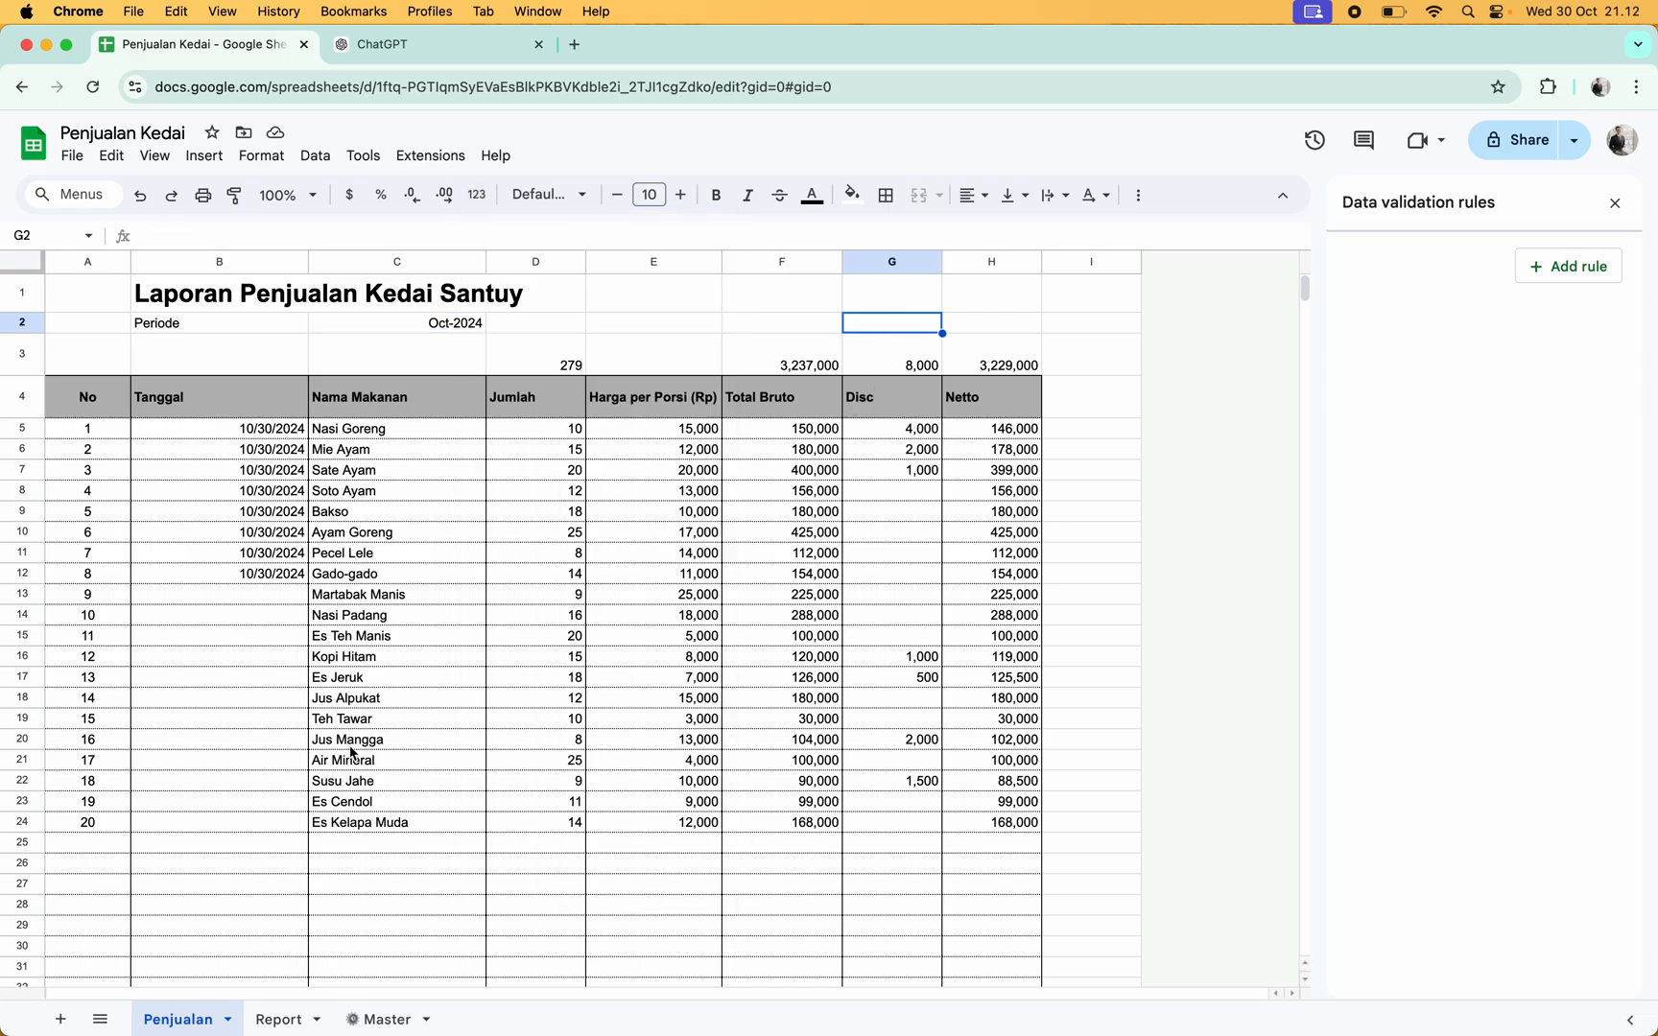
Check the formulas of the second and following dates in the Master sheet's Tanggal column
{"action": "left_click", "coordinate": [384, 1017]}
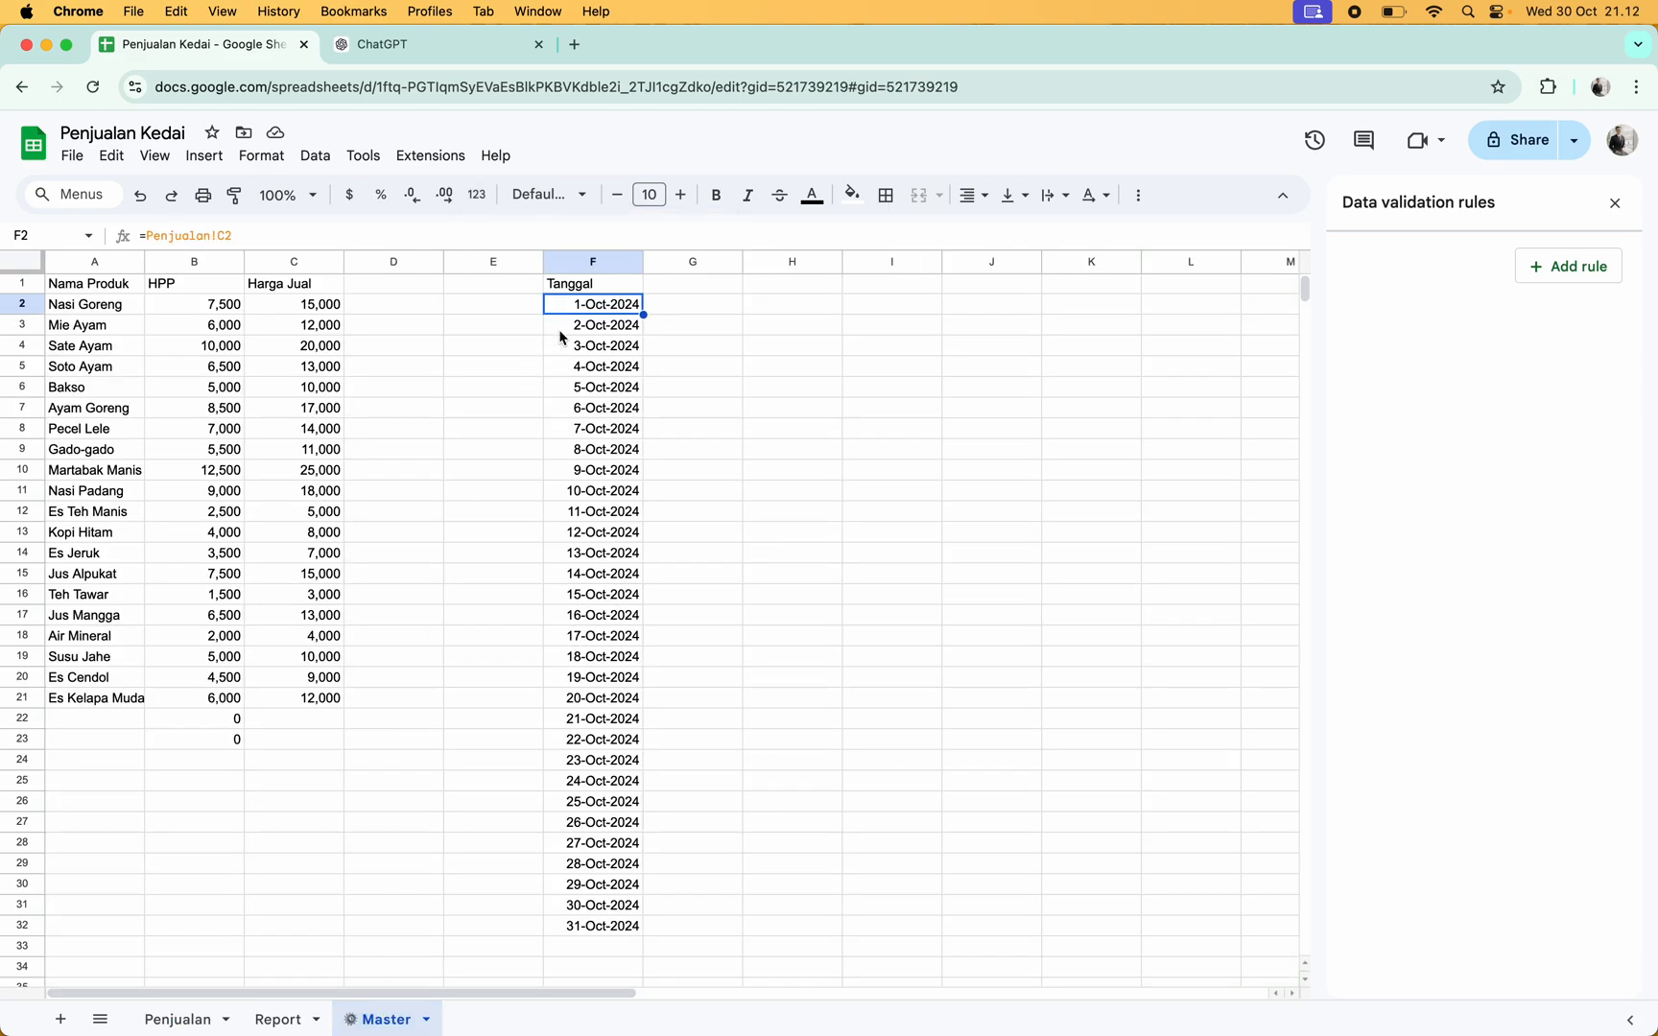
{"action": "left_click", "coordinate": [613, 330]}
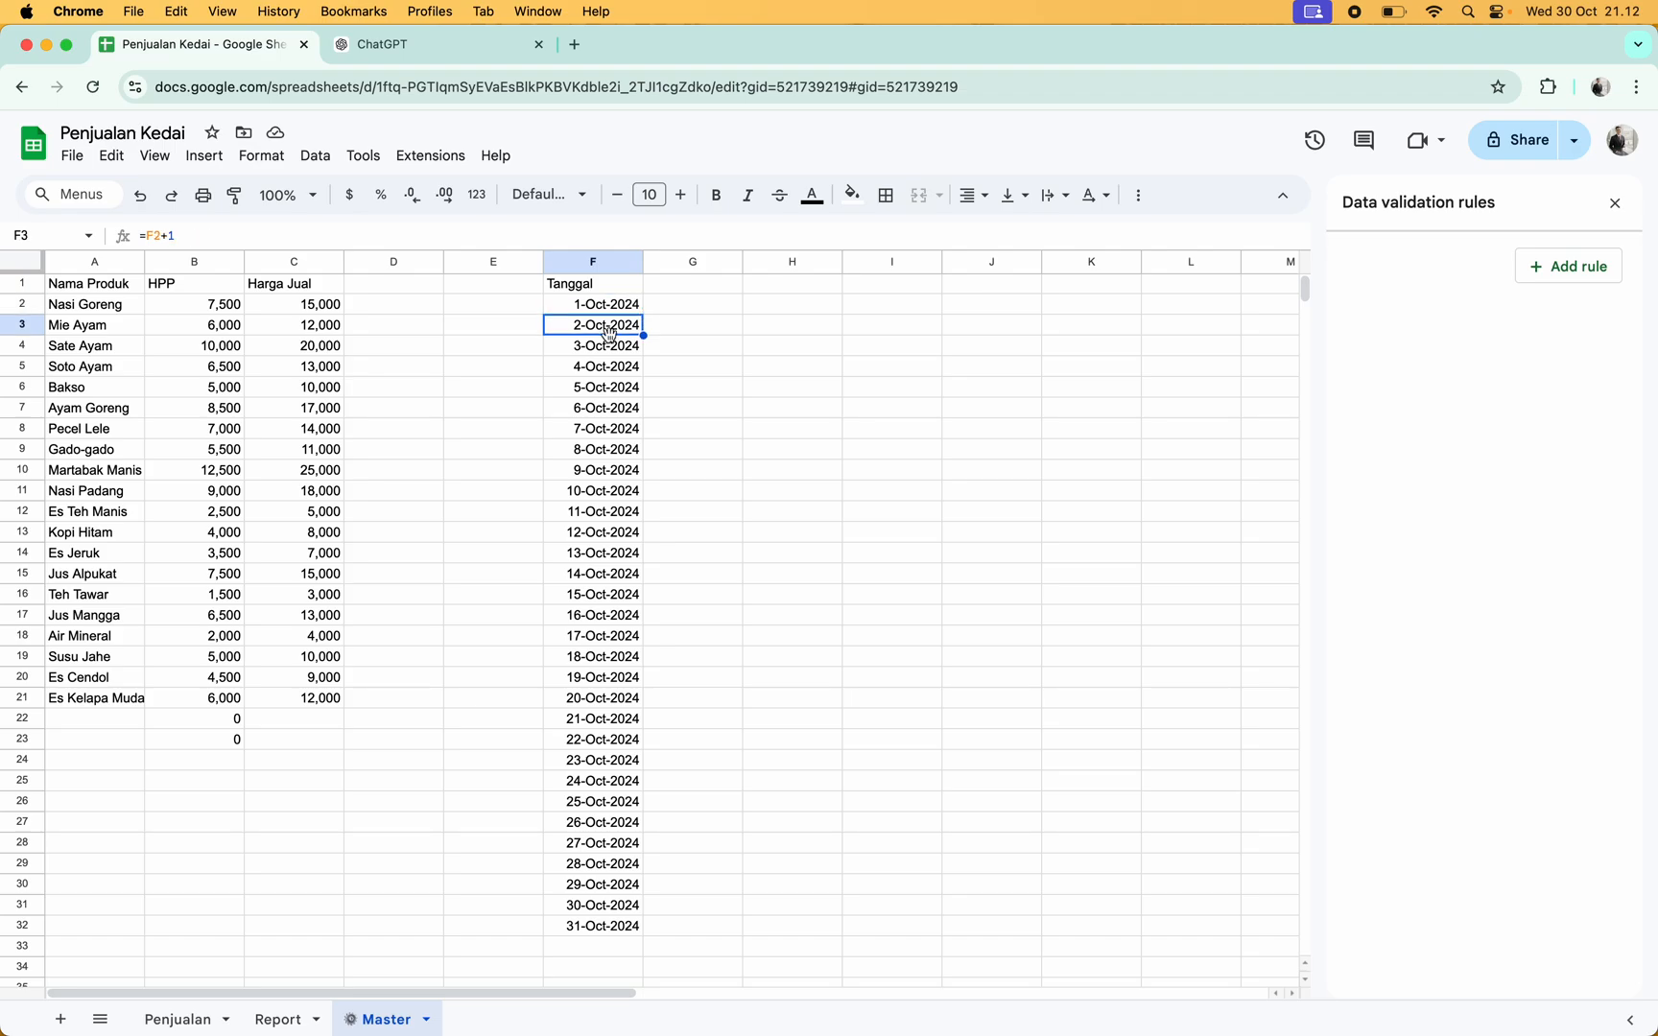
{"action": "key", "text": "Down"}
{"action": "key", "text": "Down"}
{"action": "key", "text": "Down"}
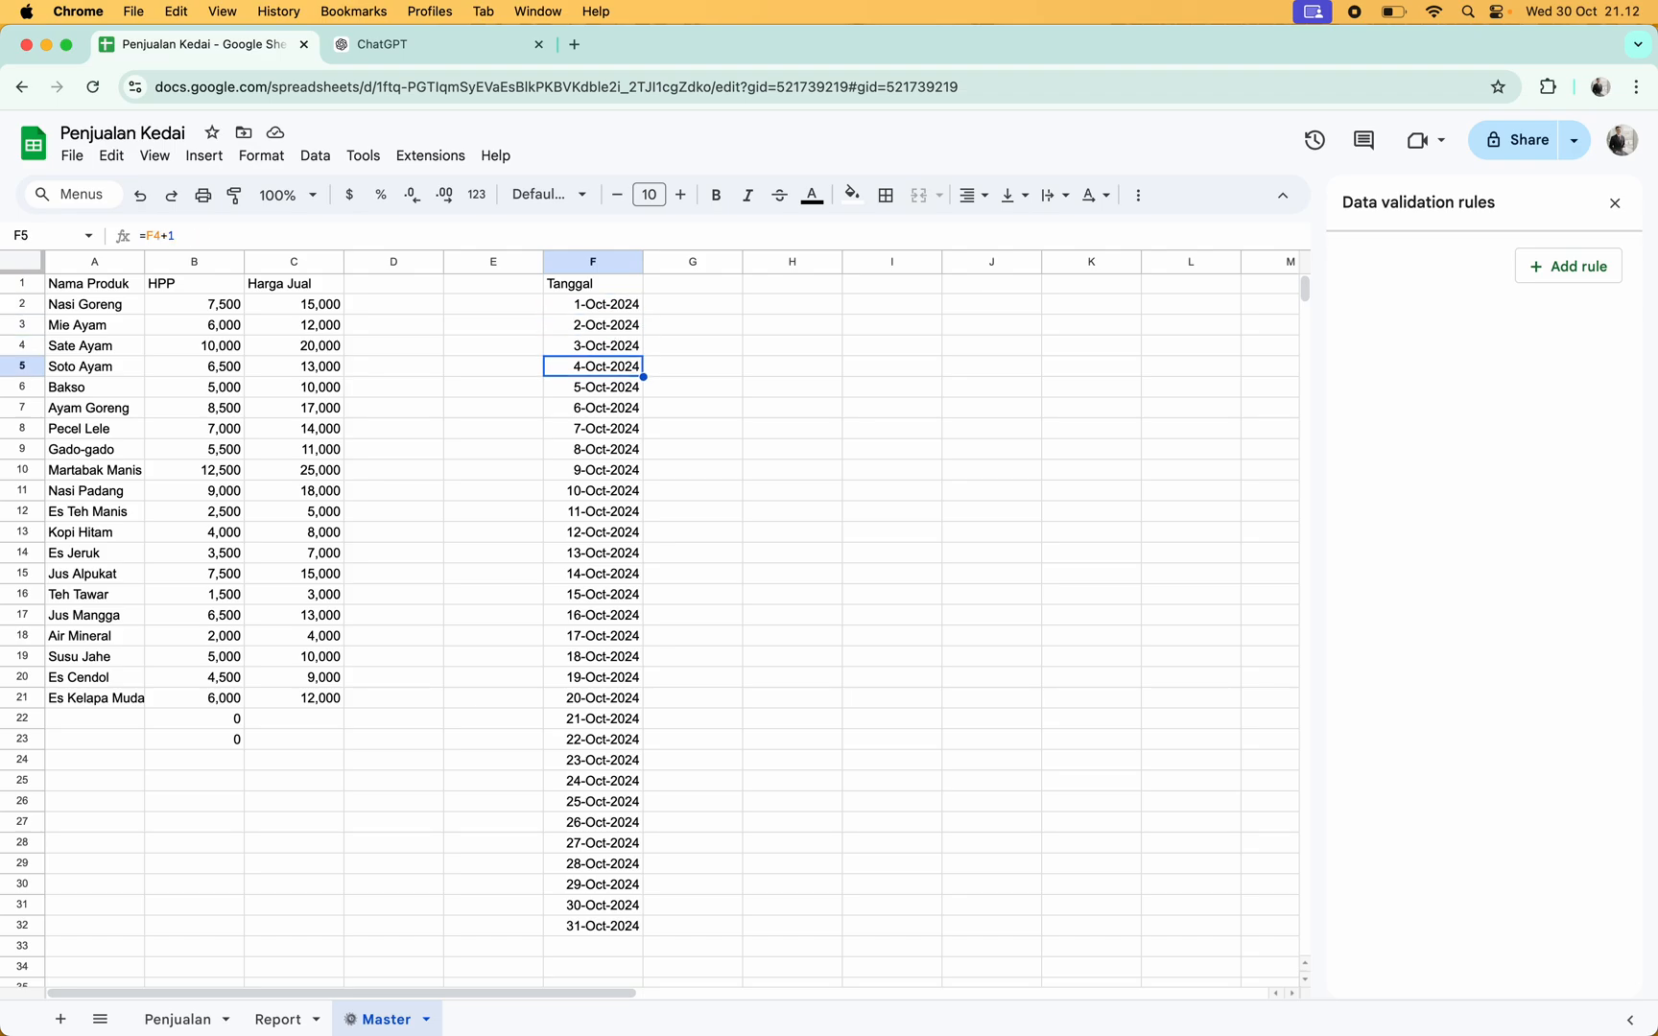
{"action": "key", "text": "Up"}
{"action": "key", "text": "Down"}
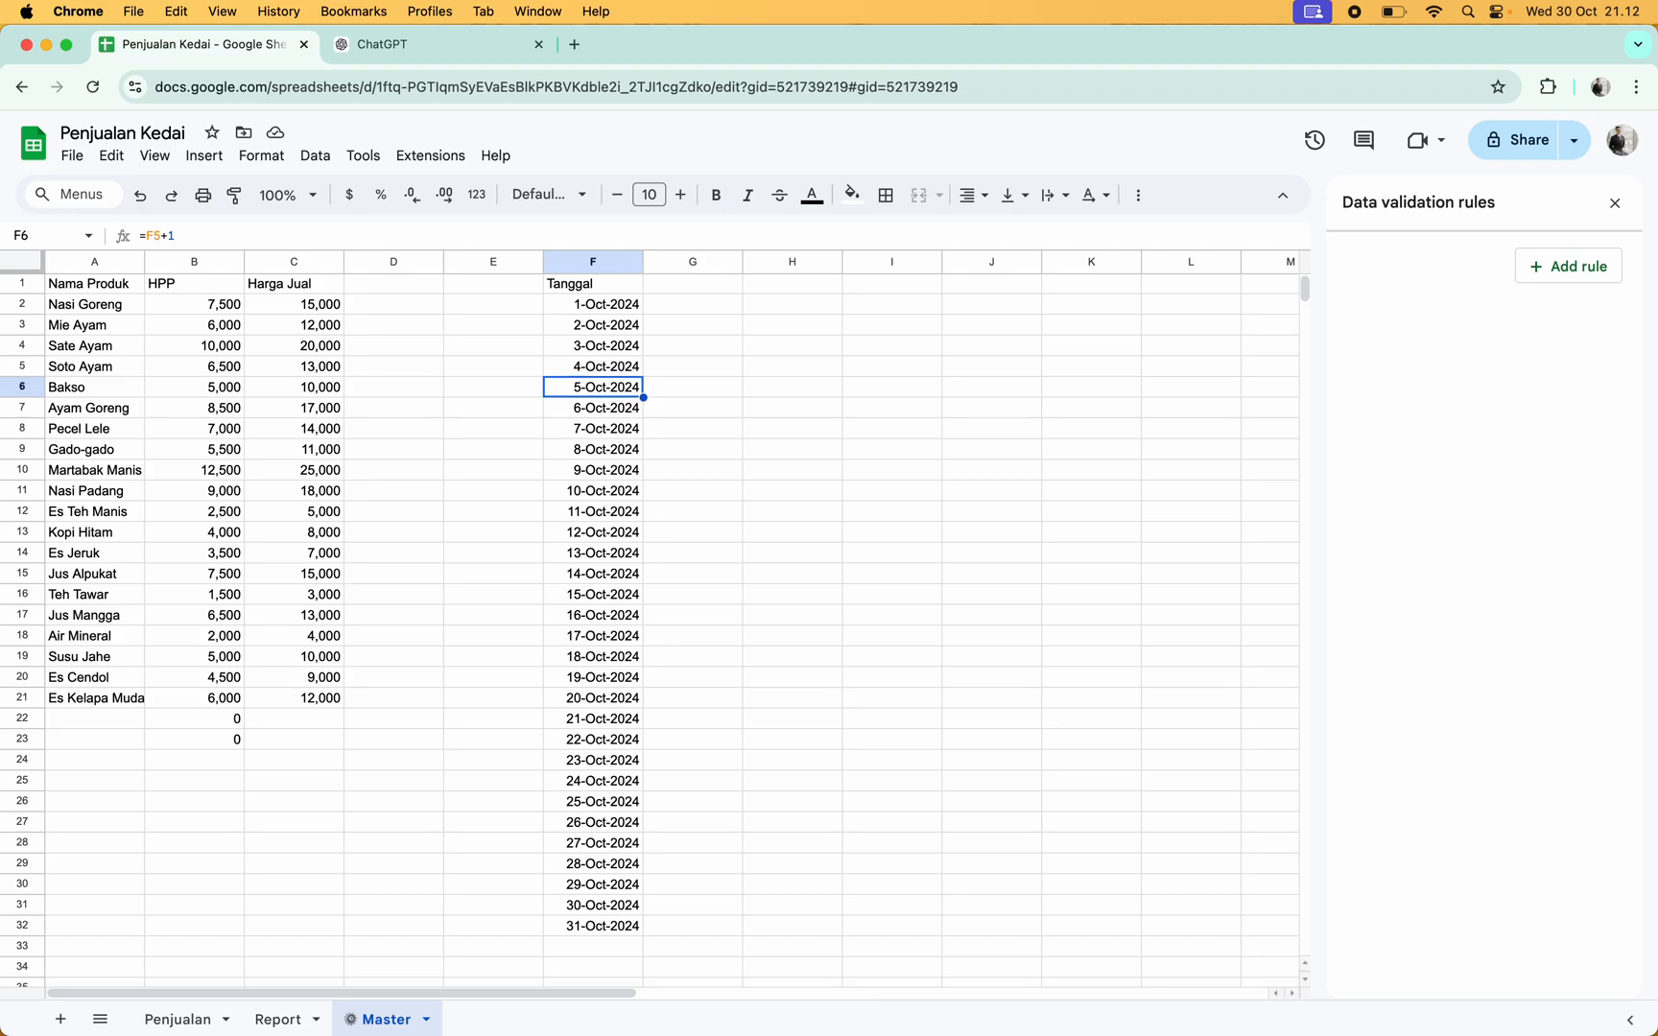
Add a dropdown rule to the Tanggal cells B5:B1001 of the Penjualan sheet with the Dropdown (from a range) criterion
{"action": "left_click", "coordinate": [177, 1021]}
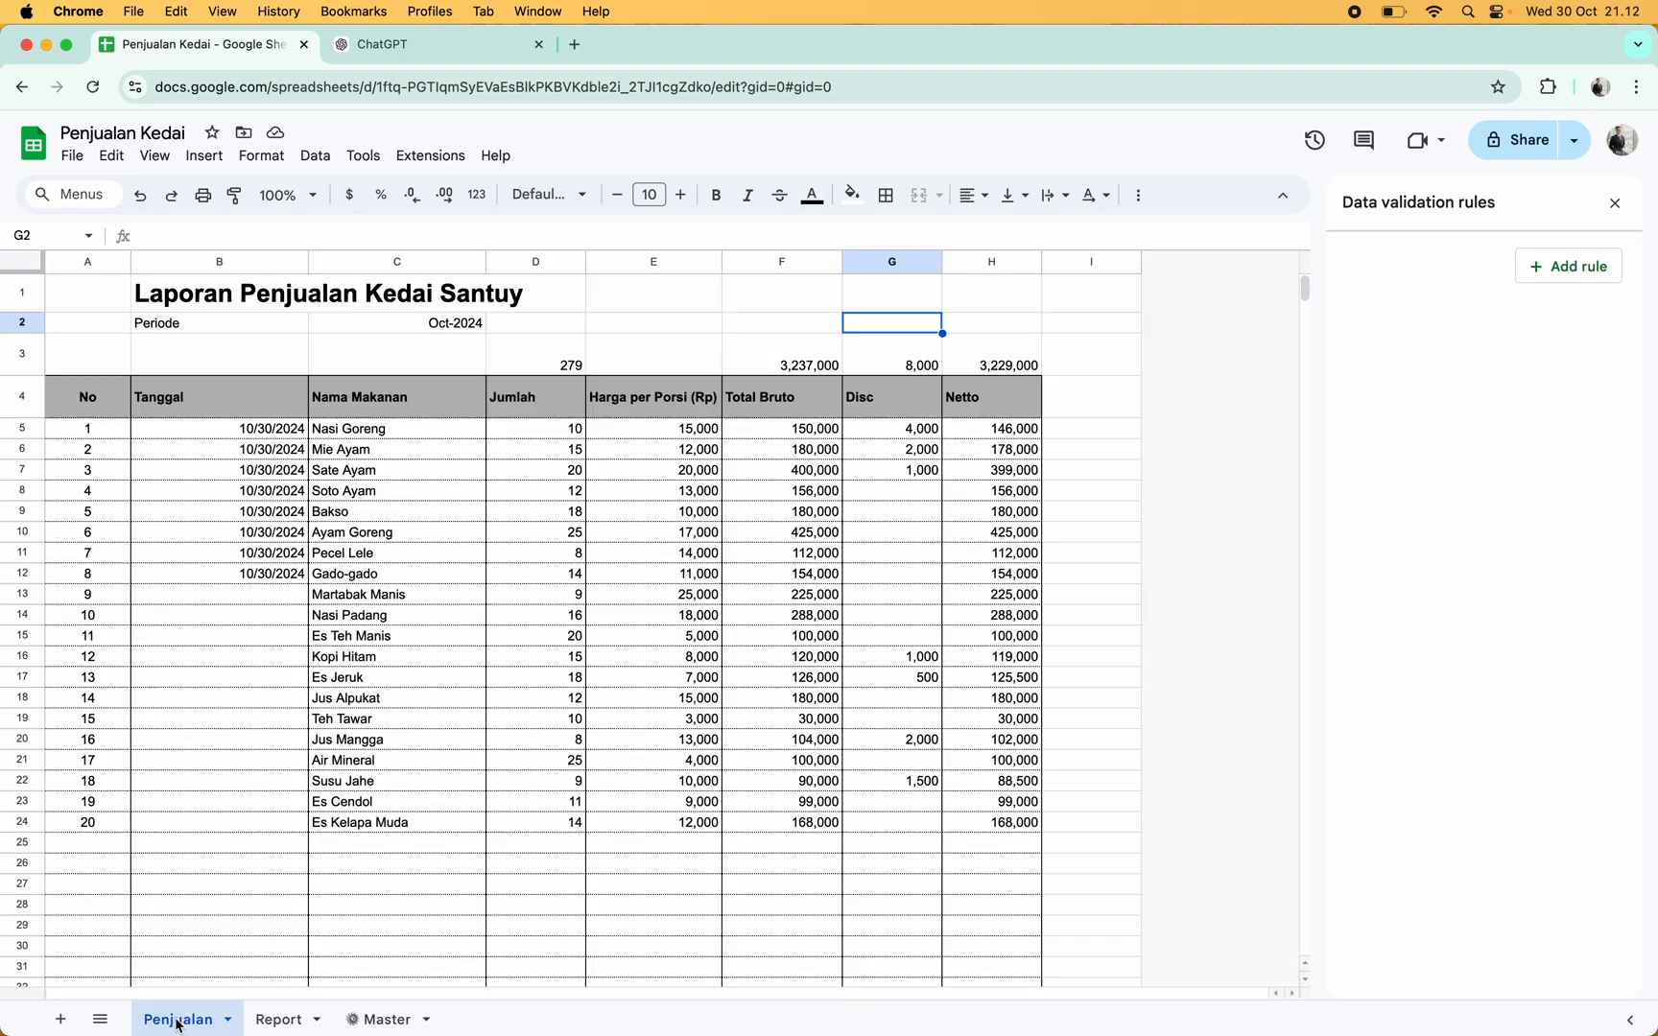
{"action": "left_click", "coordinate": [264, 433]}
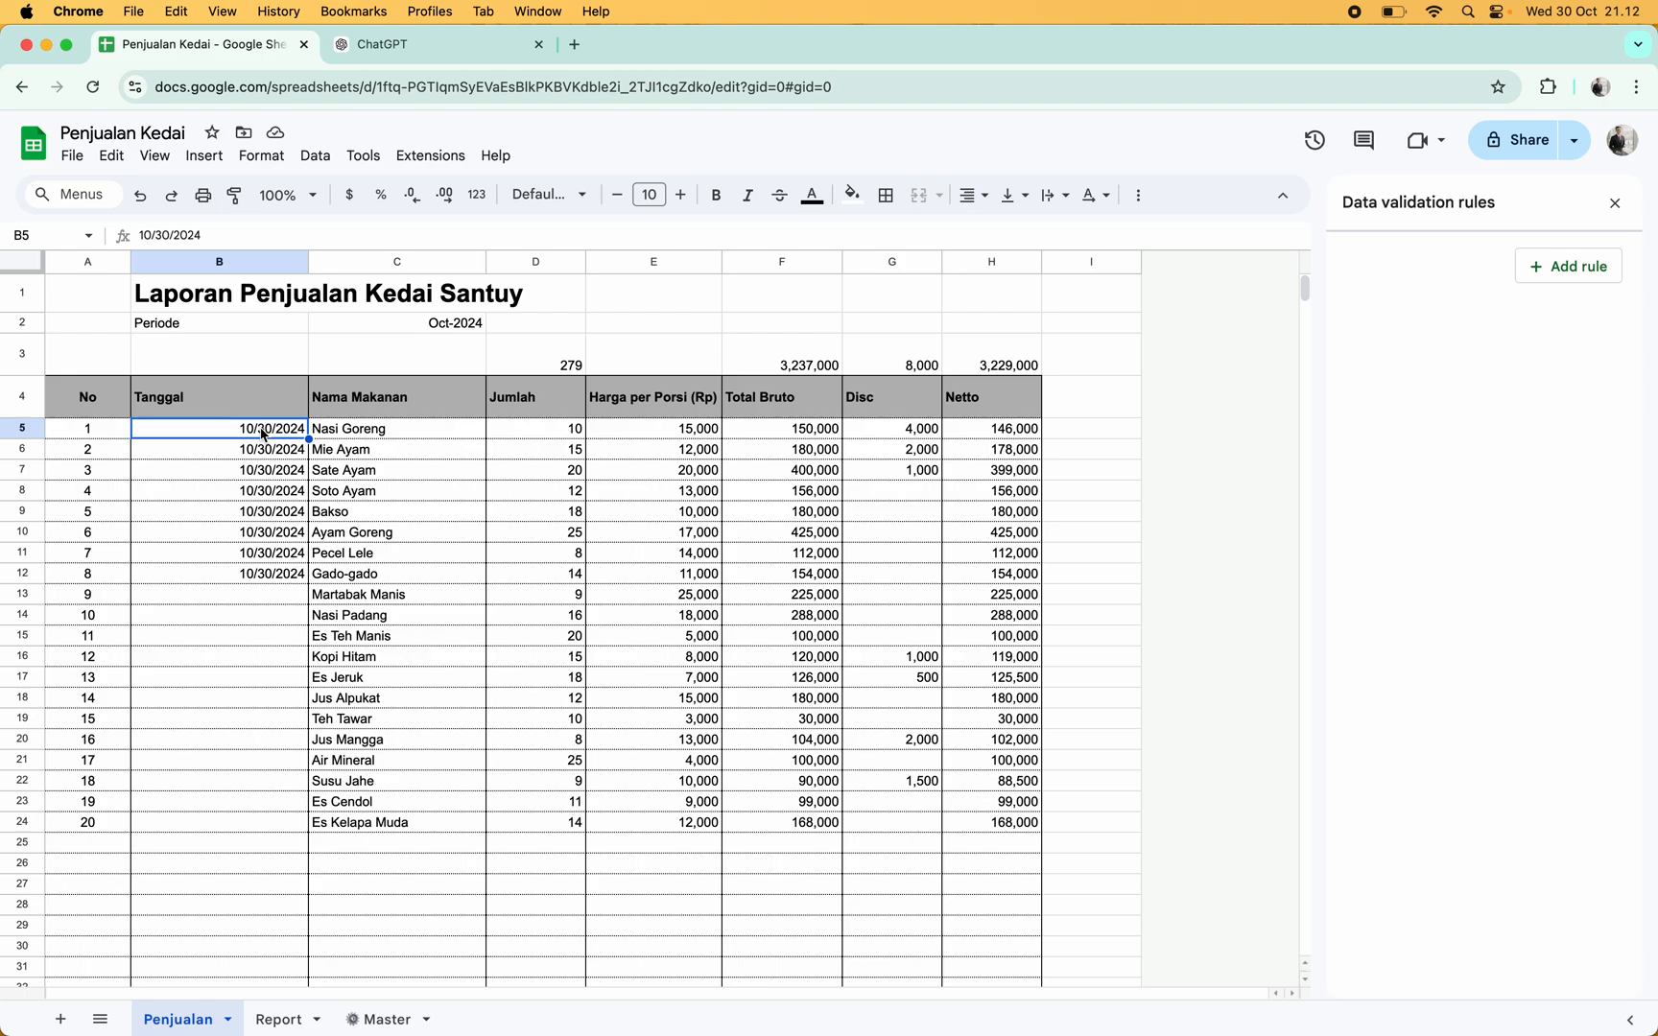
{"action": "key", "text": "super+shift+Down"}
{"action": "key", "text": "super+shift+Down"}
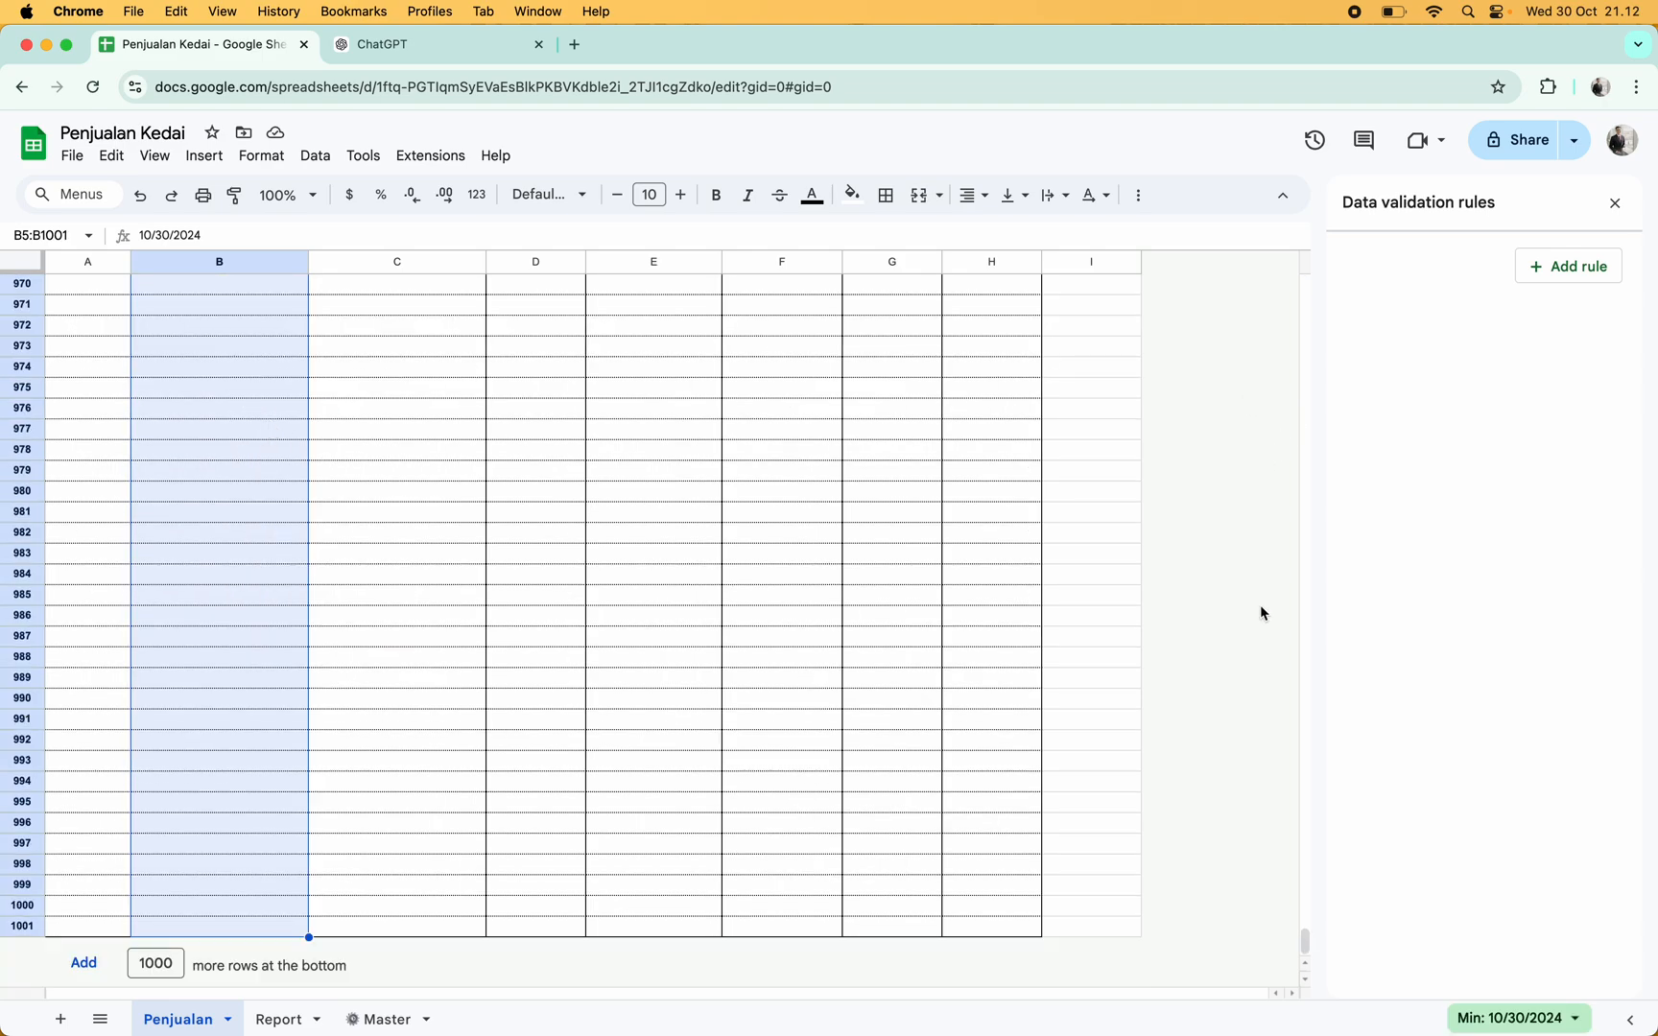
{"action": "left_click_drag", "start_coordinate": [1305, 942], "coordinate": [1199, 267]}
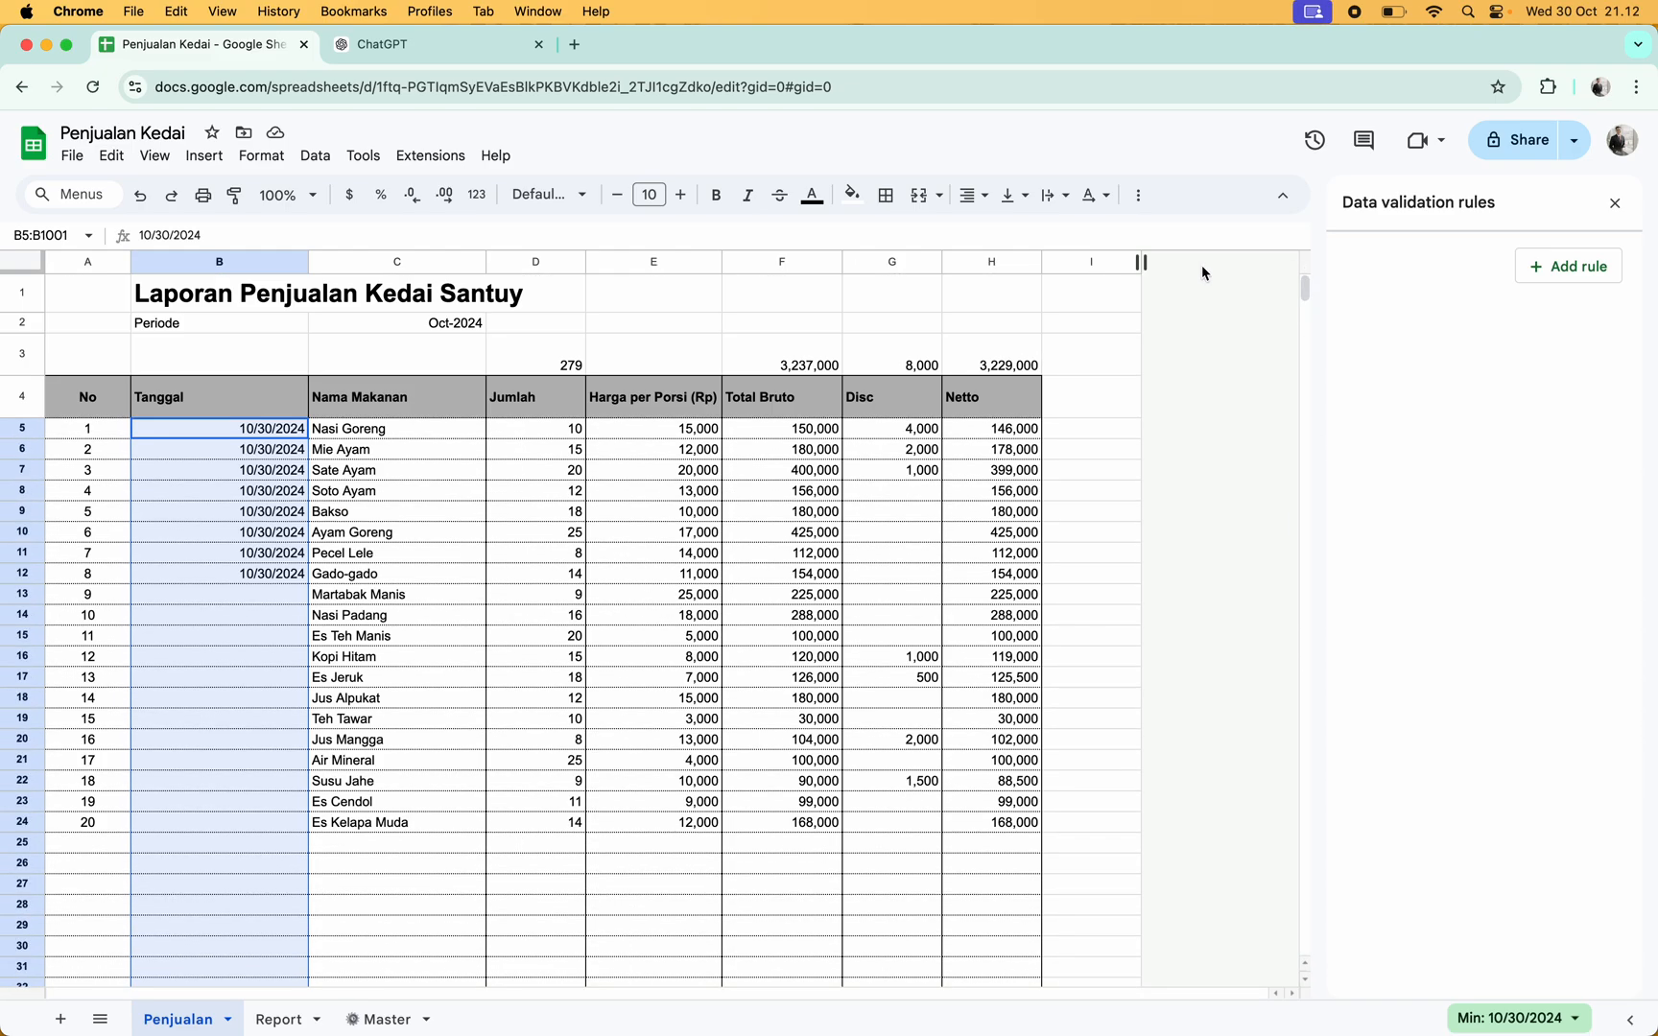
{"action": "right_click", "coordinate": [246, 495]}
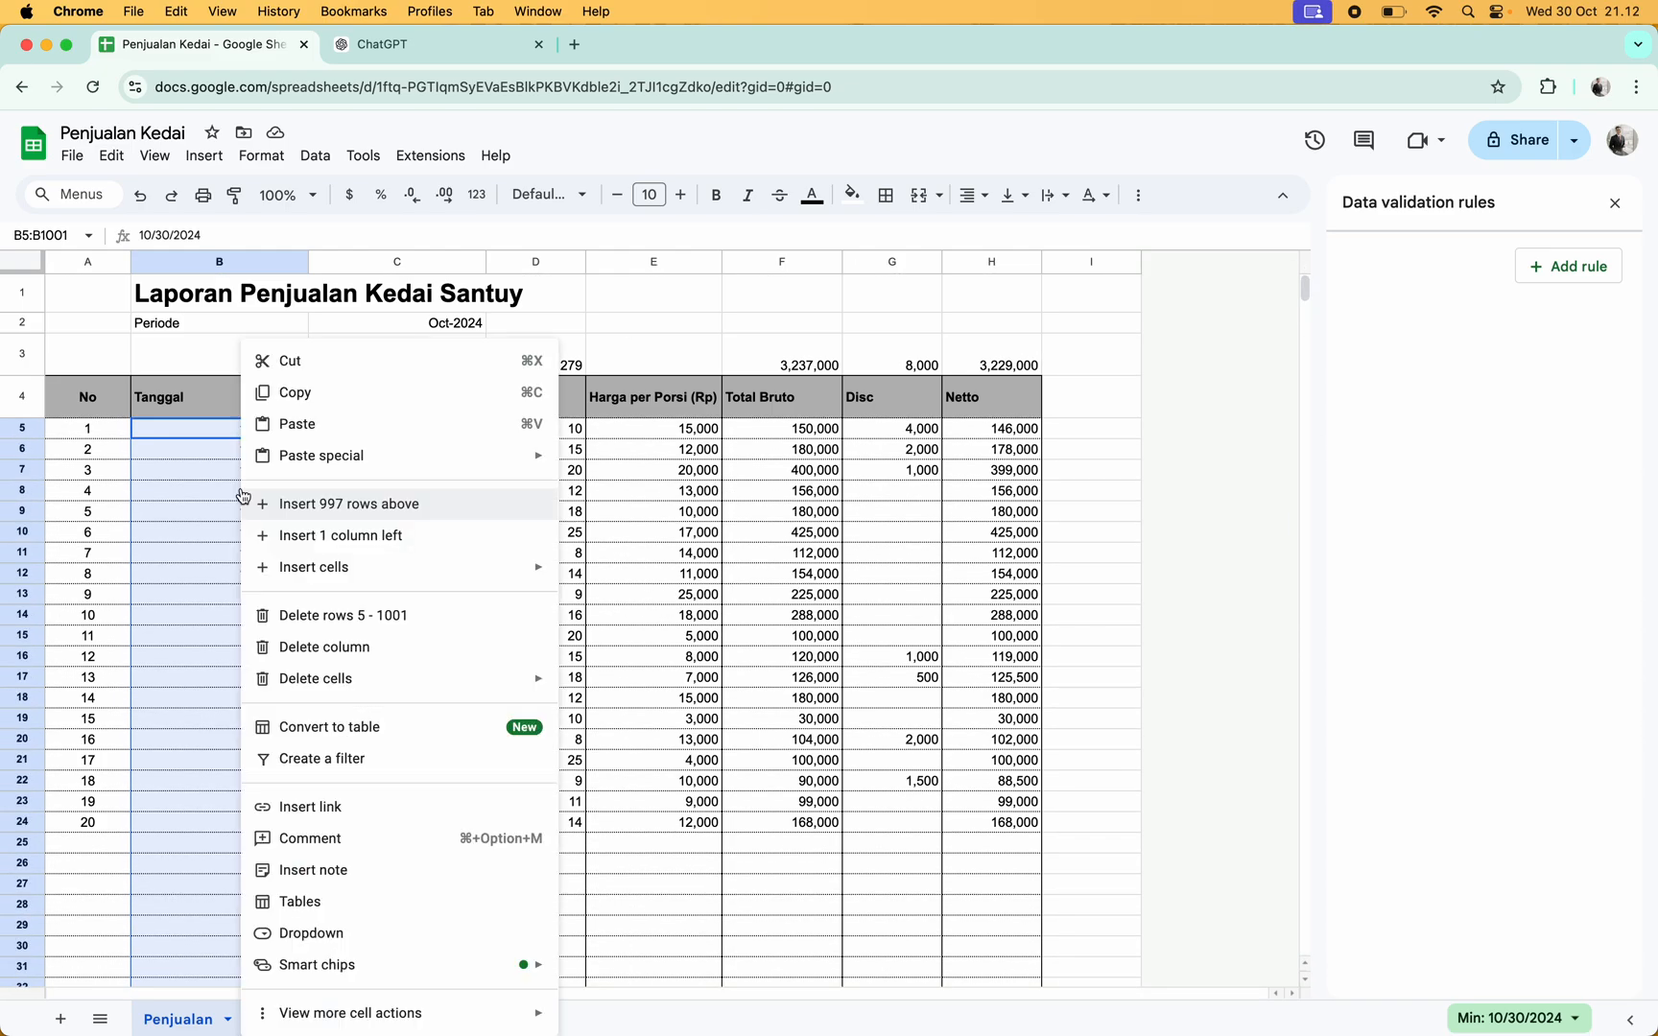
{"action": "left_click", "coordinate": [357, 936]}
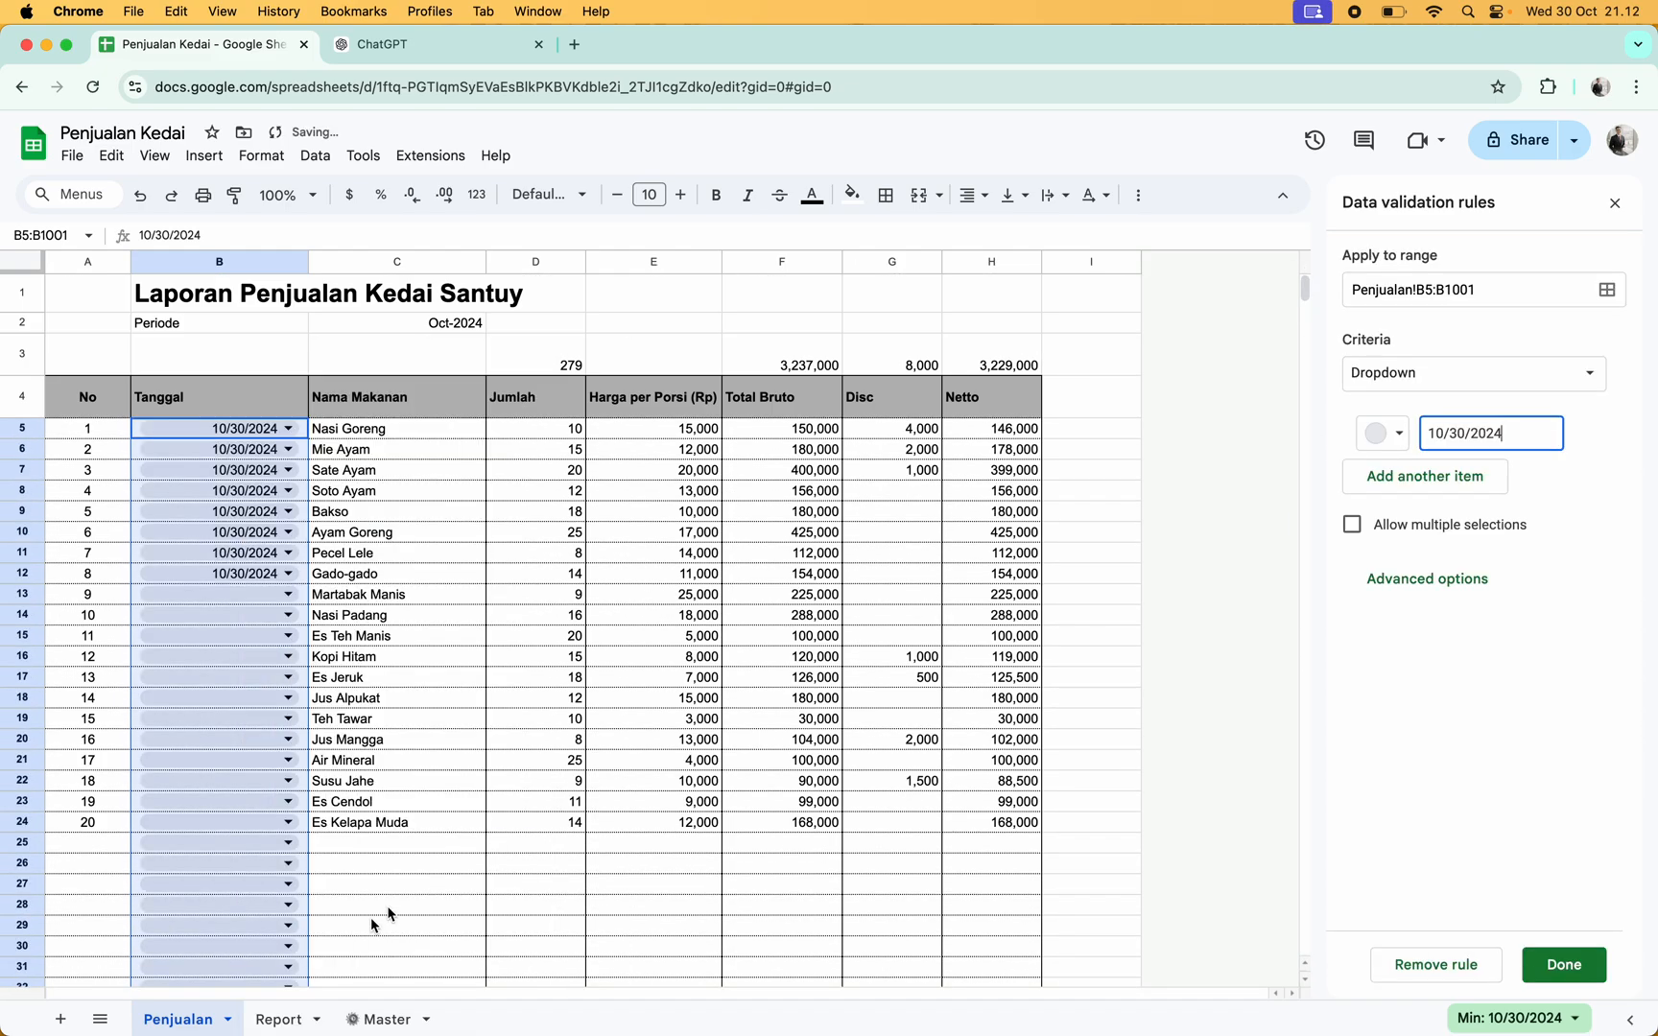
{"action": "left_click", "coordinate": [1578, 379]}
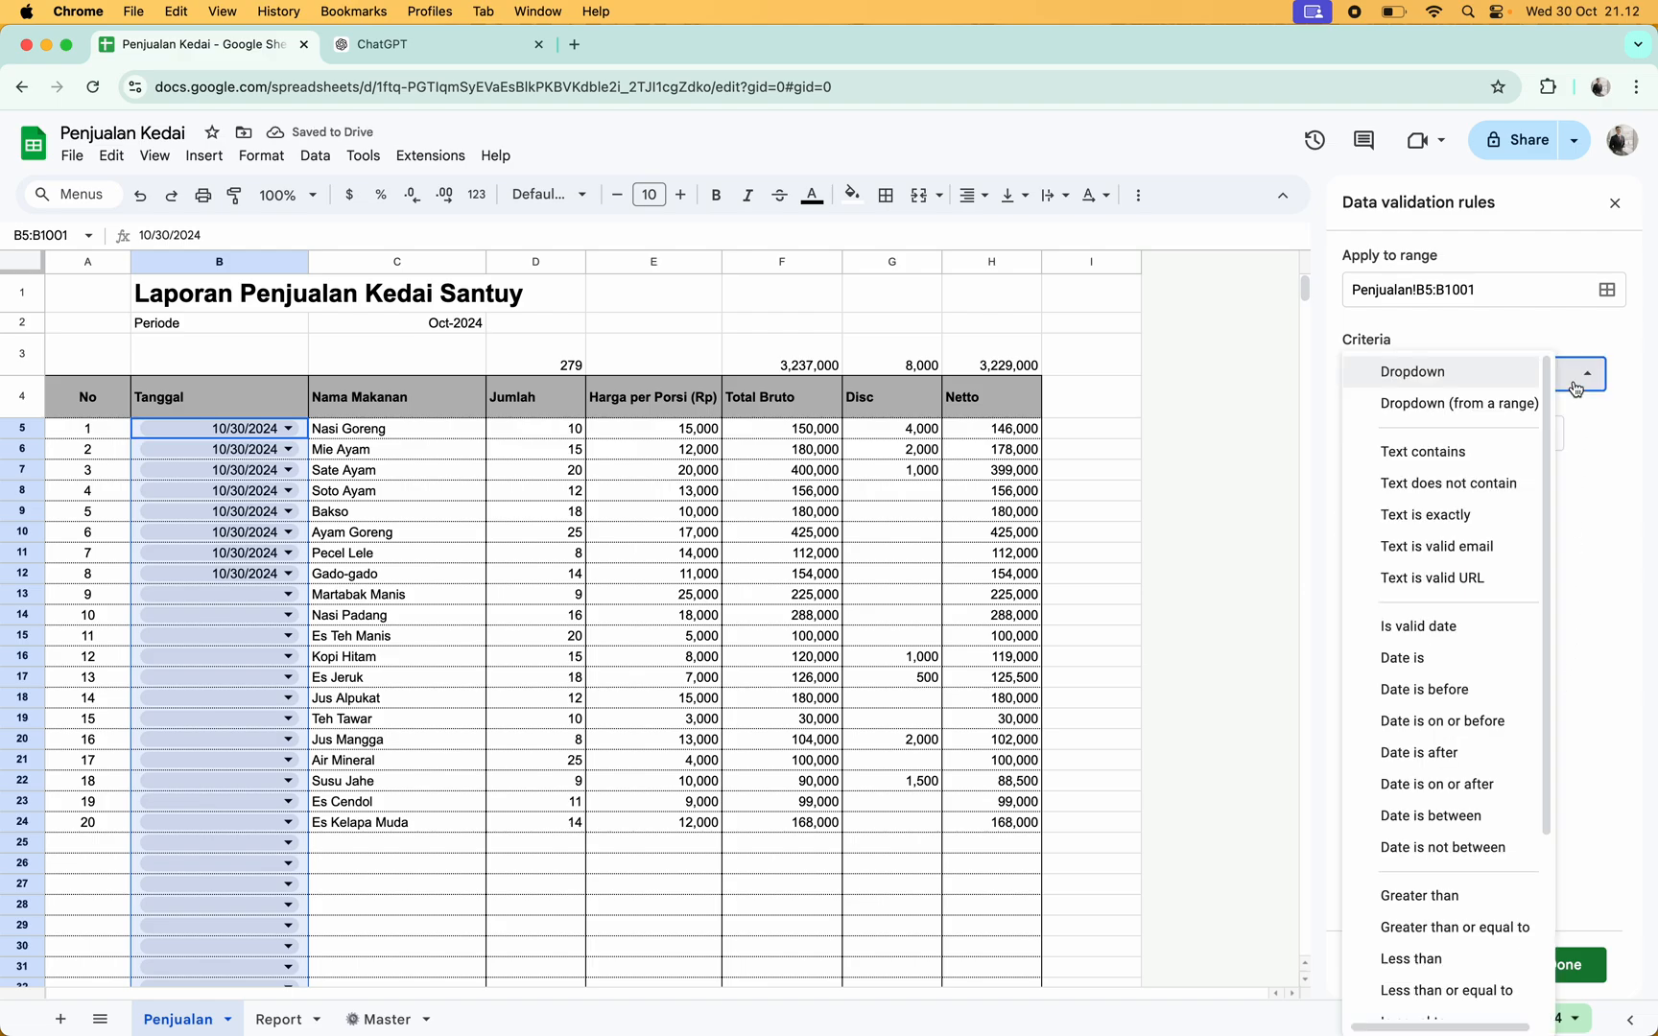
{"action": "left_click", "coordinate": [1507, 406]}
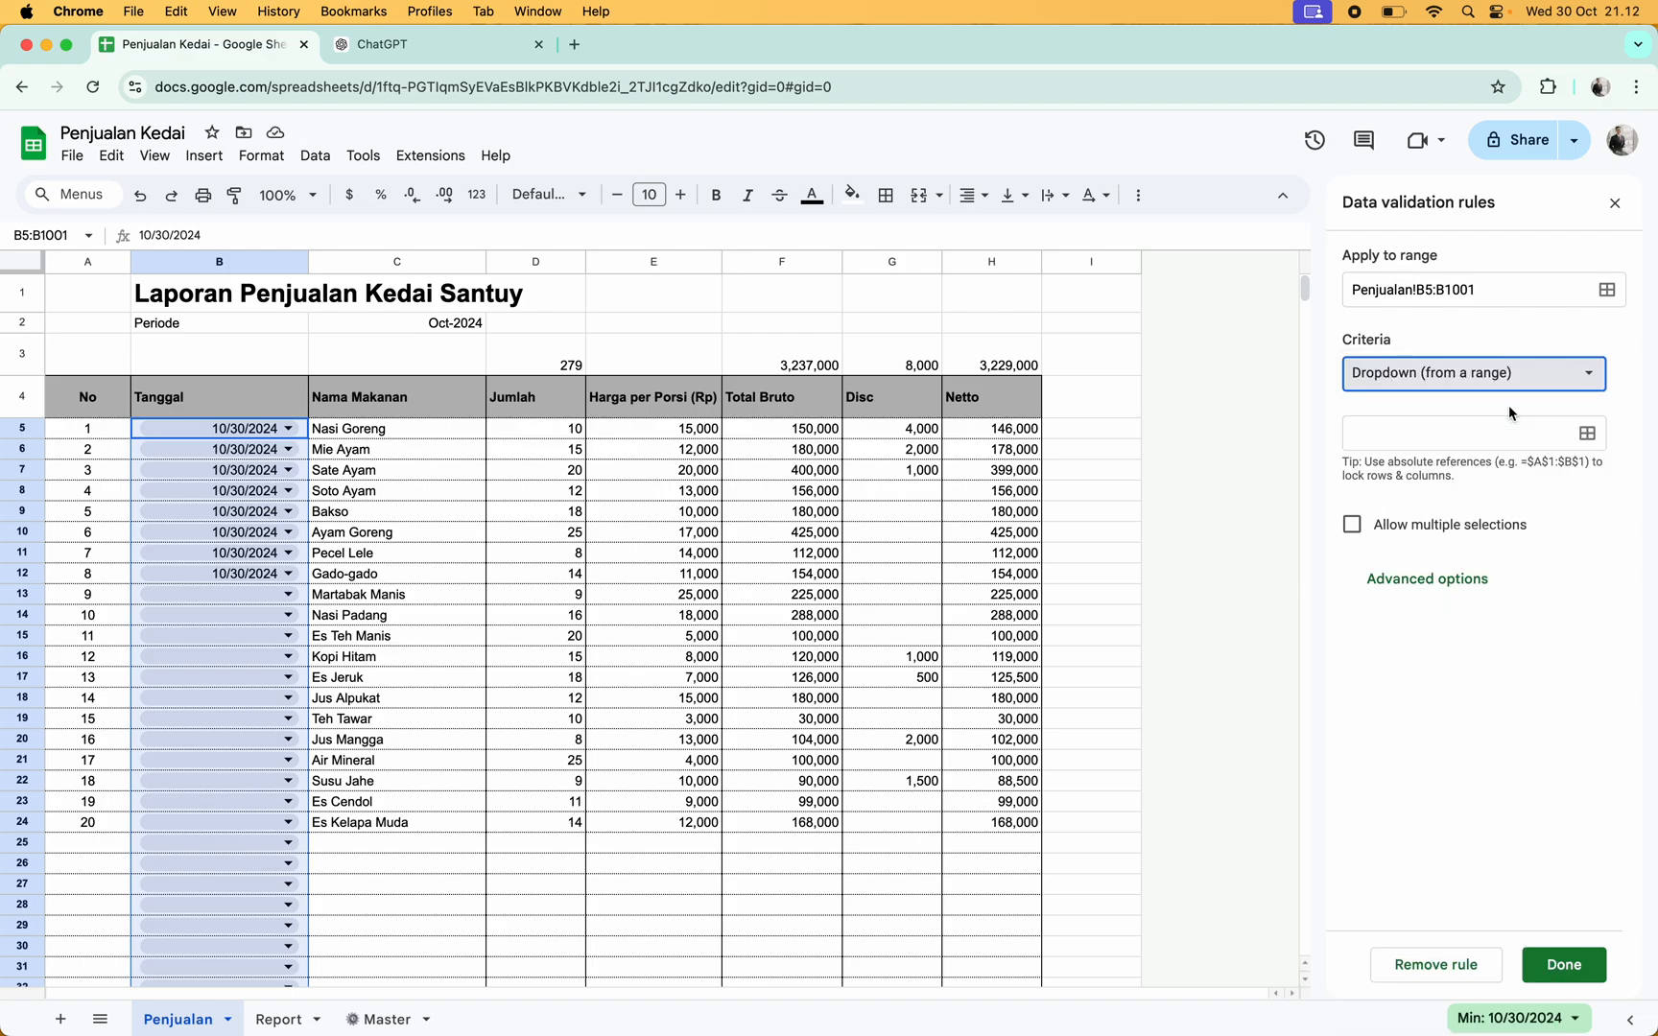
Use the Master sheet's dates in F2:F32 as the dropdown's source range and save the rule
{"action": "left_click", "coordinate": [1583, 443]}
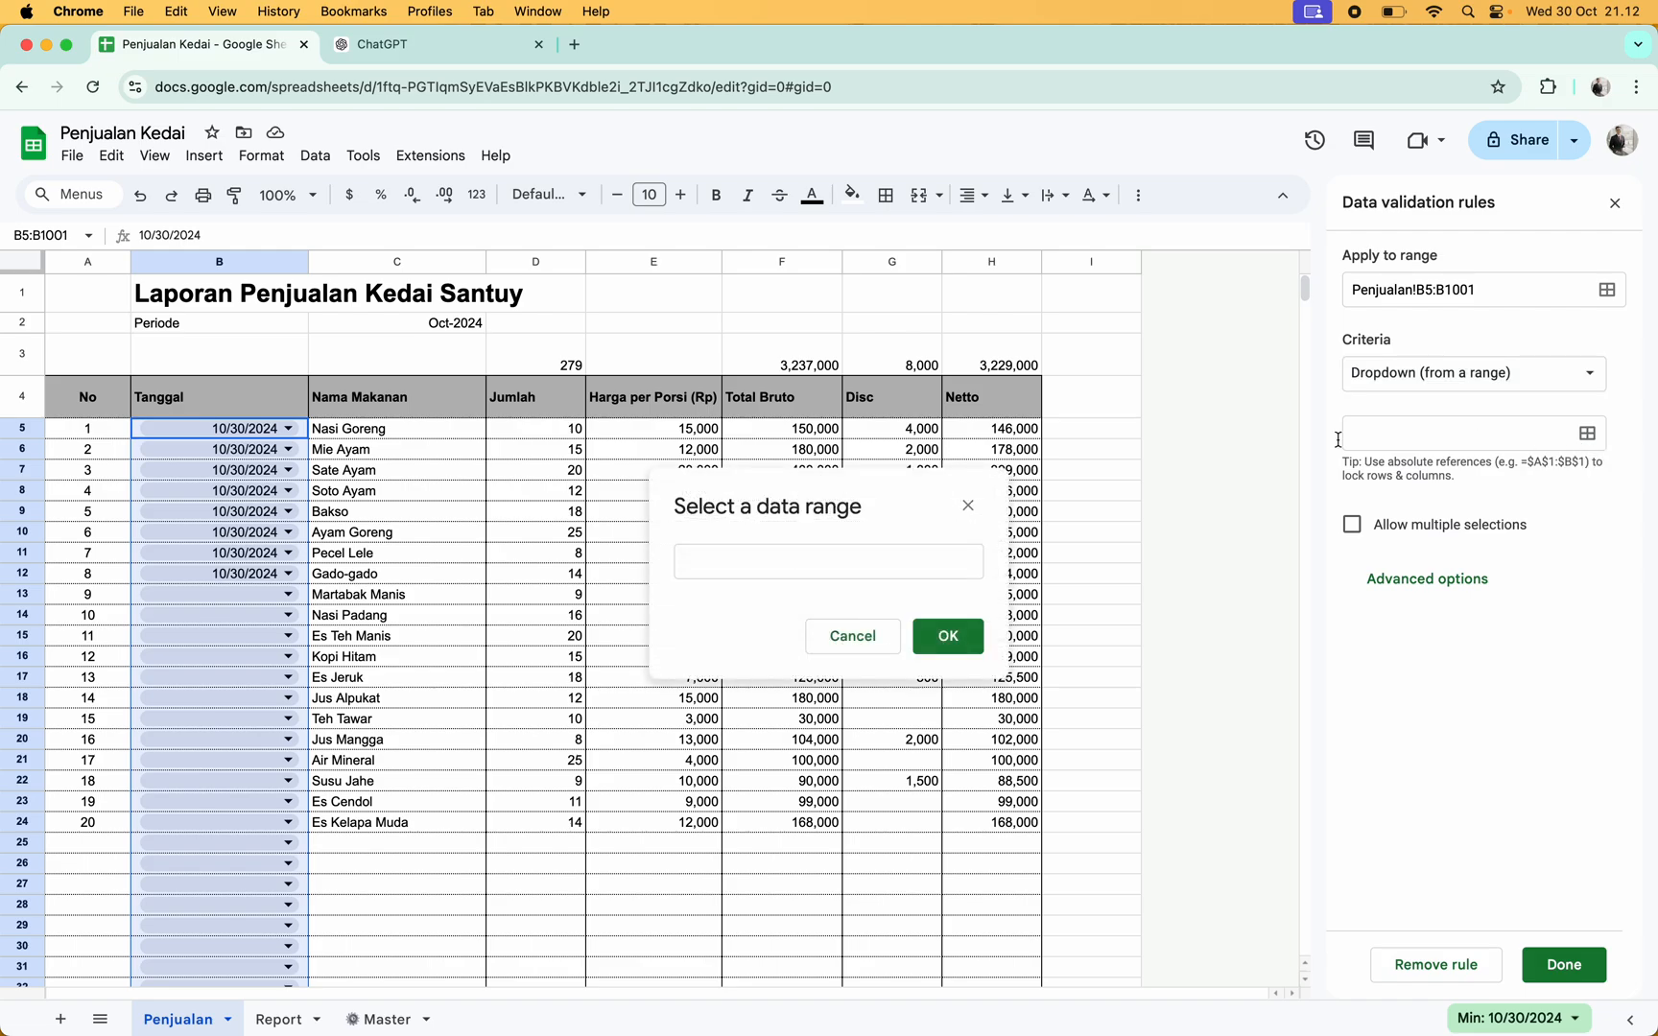
{"action": "left_click", "coordinate": [935, 564]}
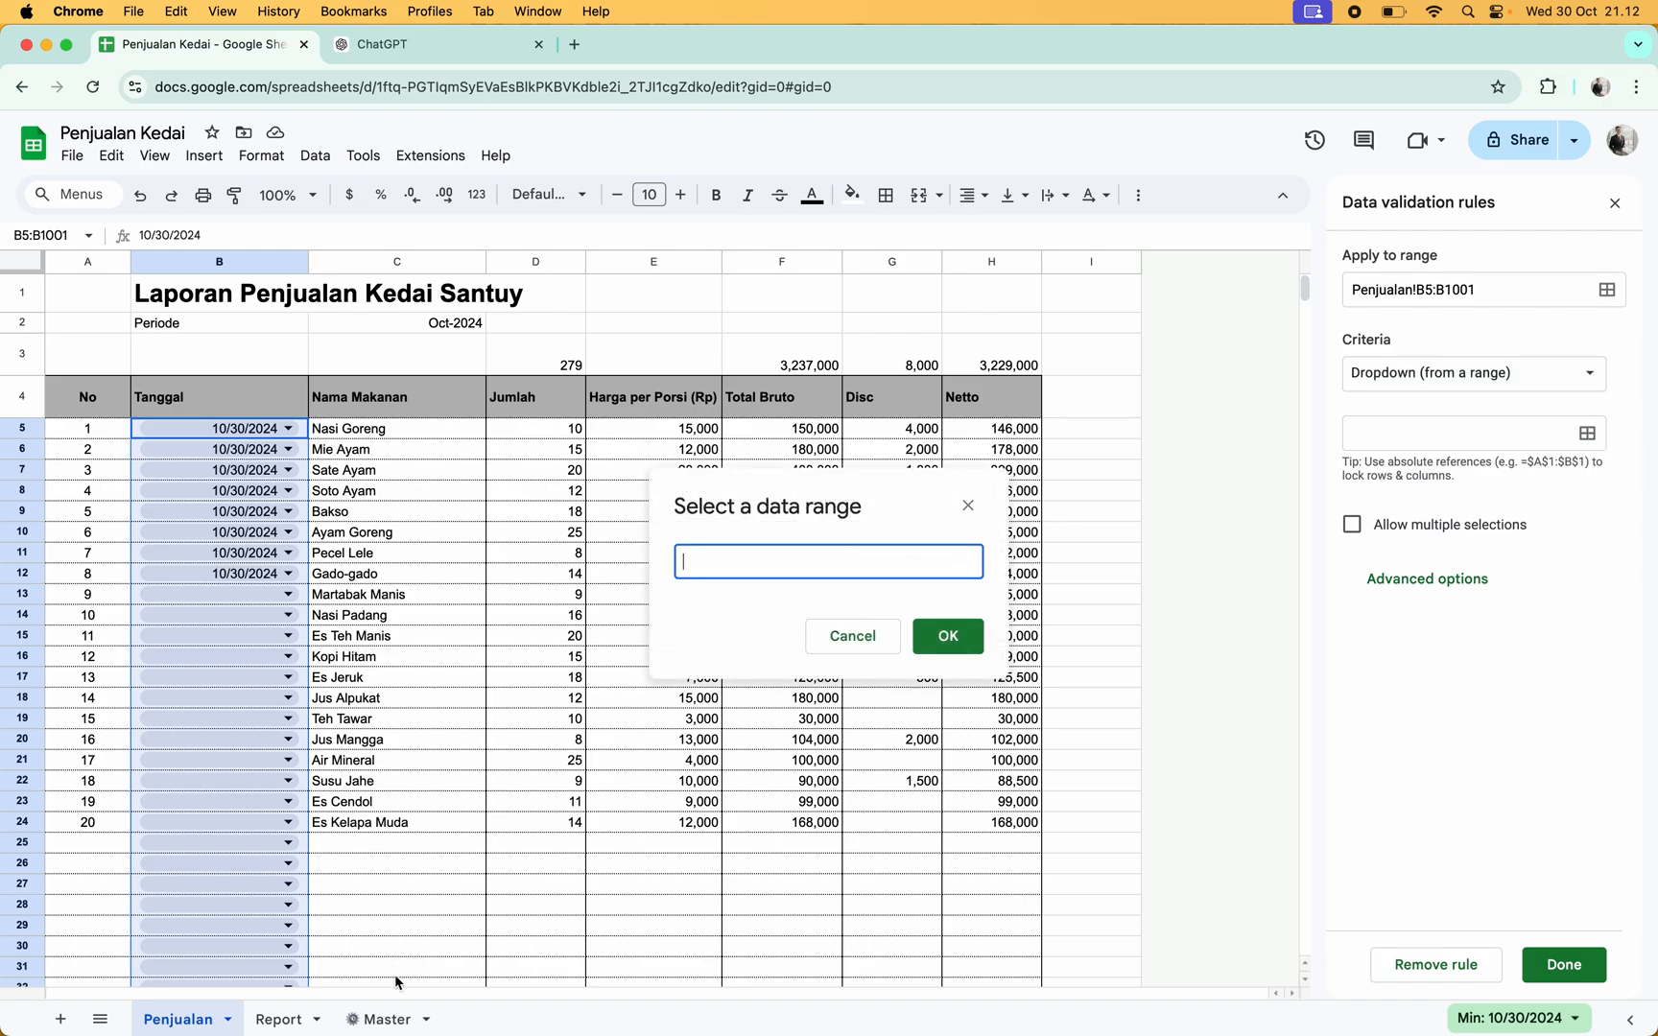
{"action": "left_click", "coordinate": [398, 1020]}
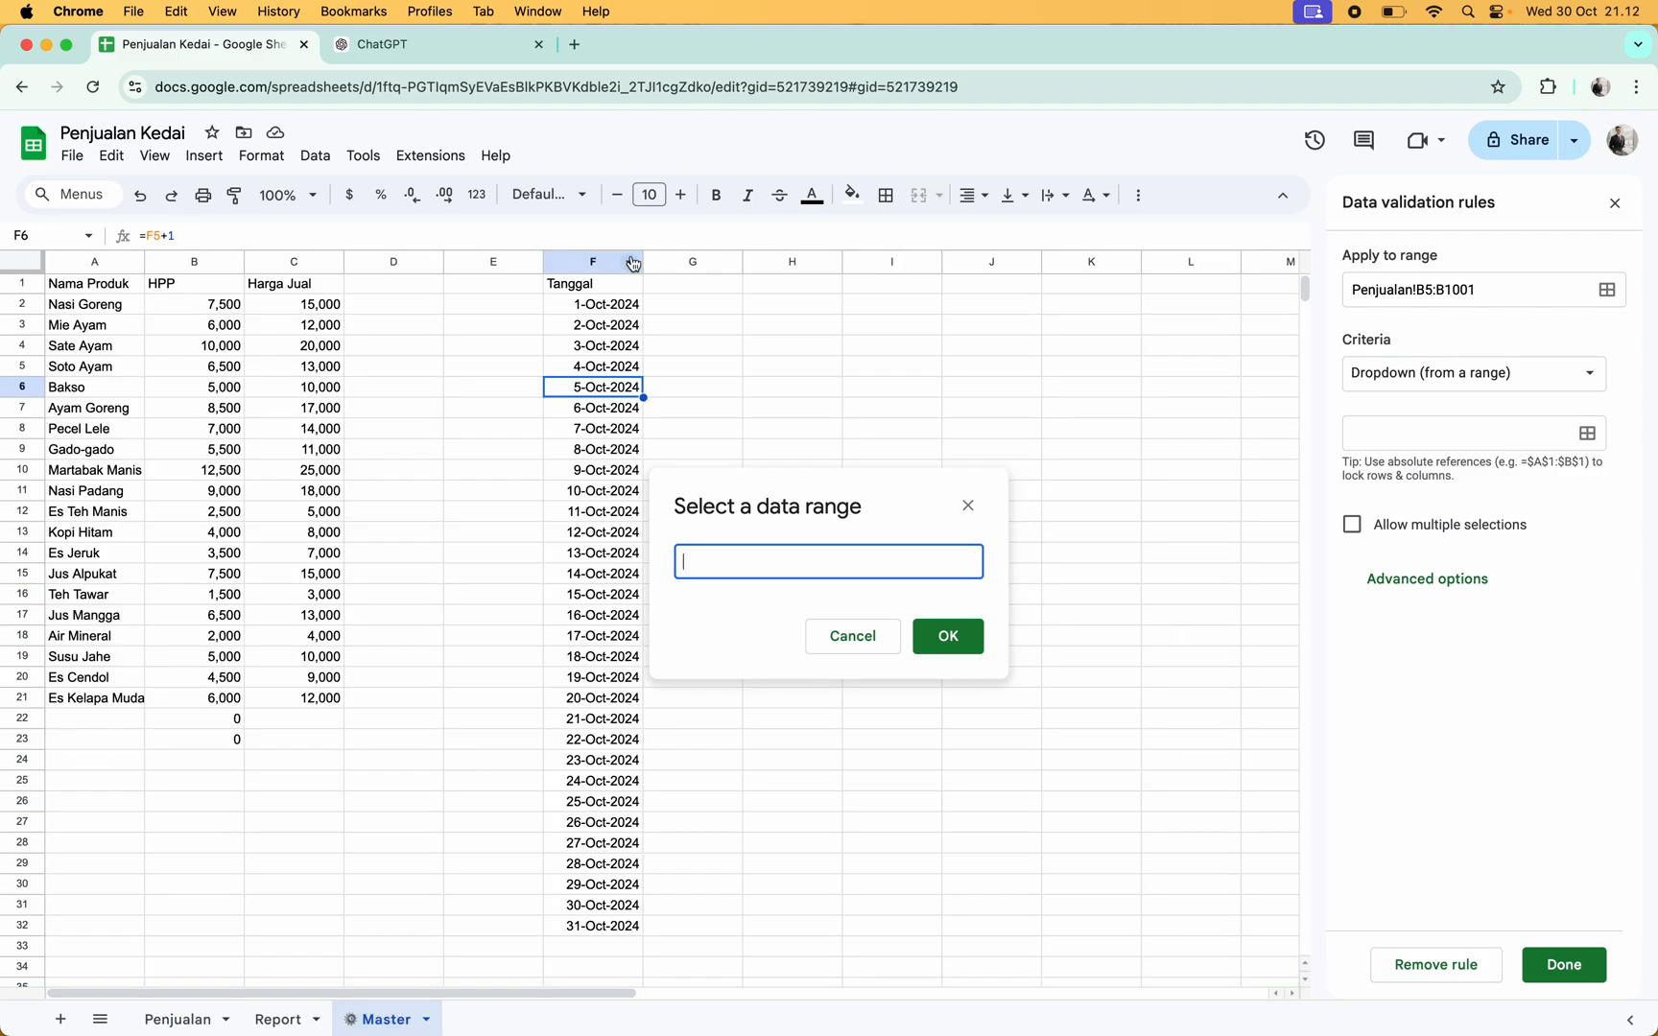
{"action": "left_click", "coordinate": [609, 307]}
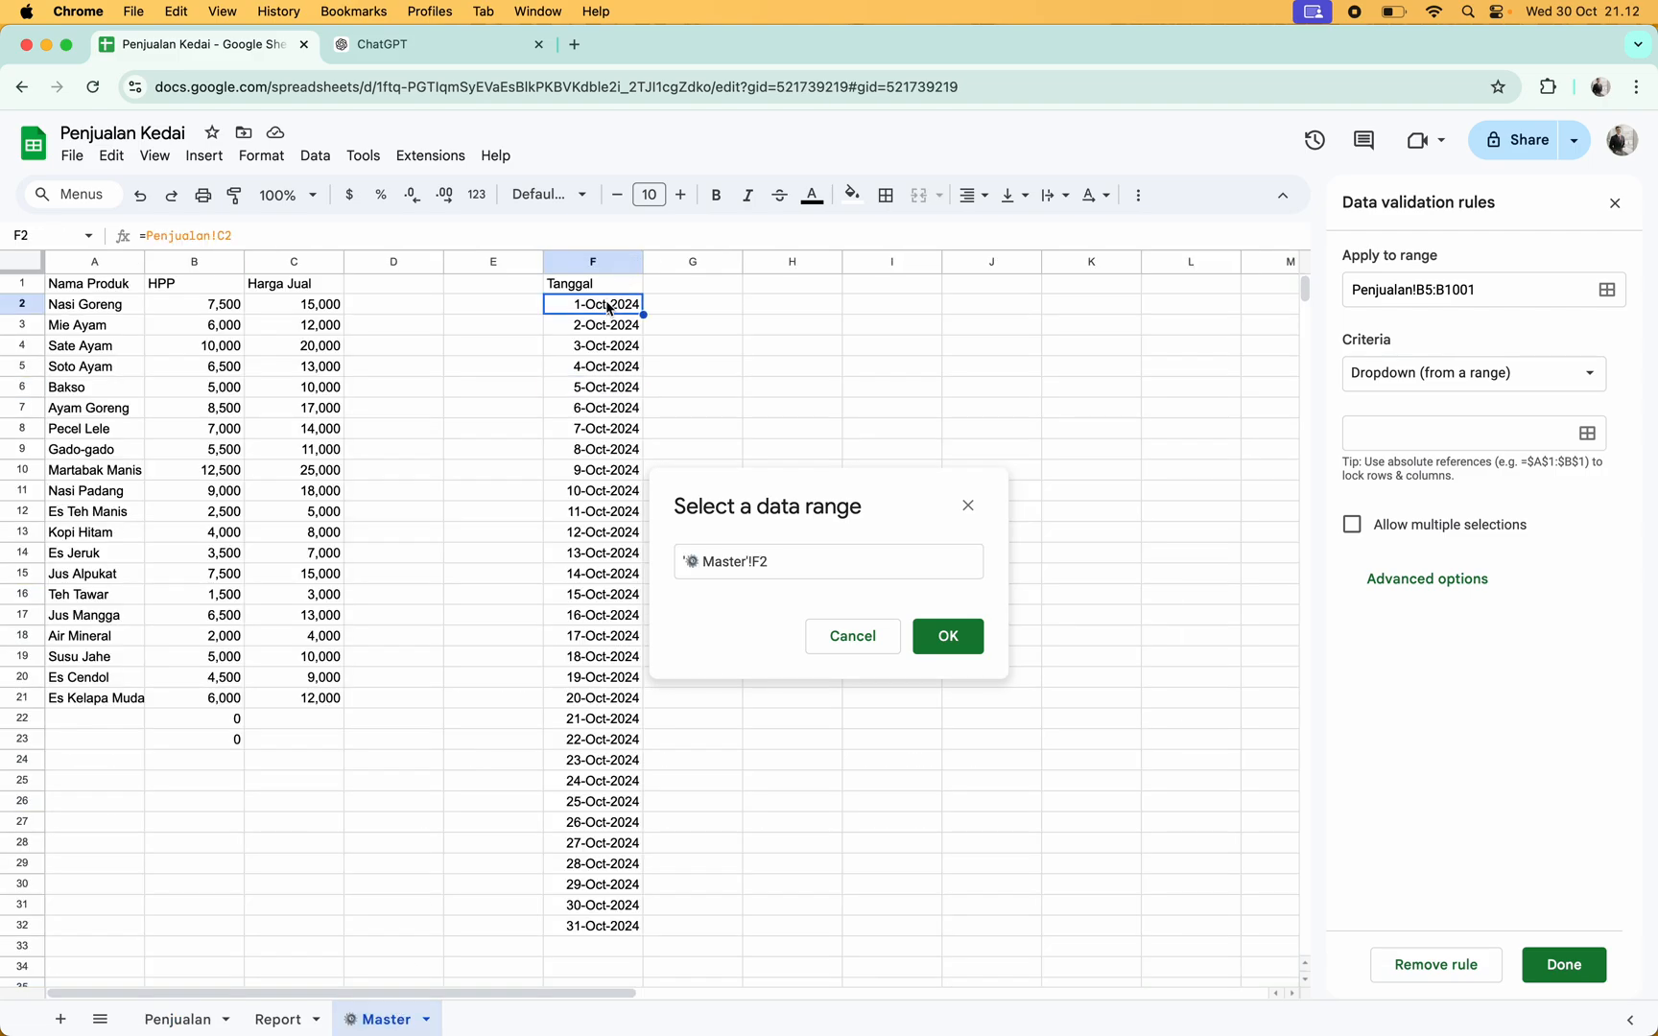
{"action": "key", "text": "super+shift+Down"}
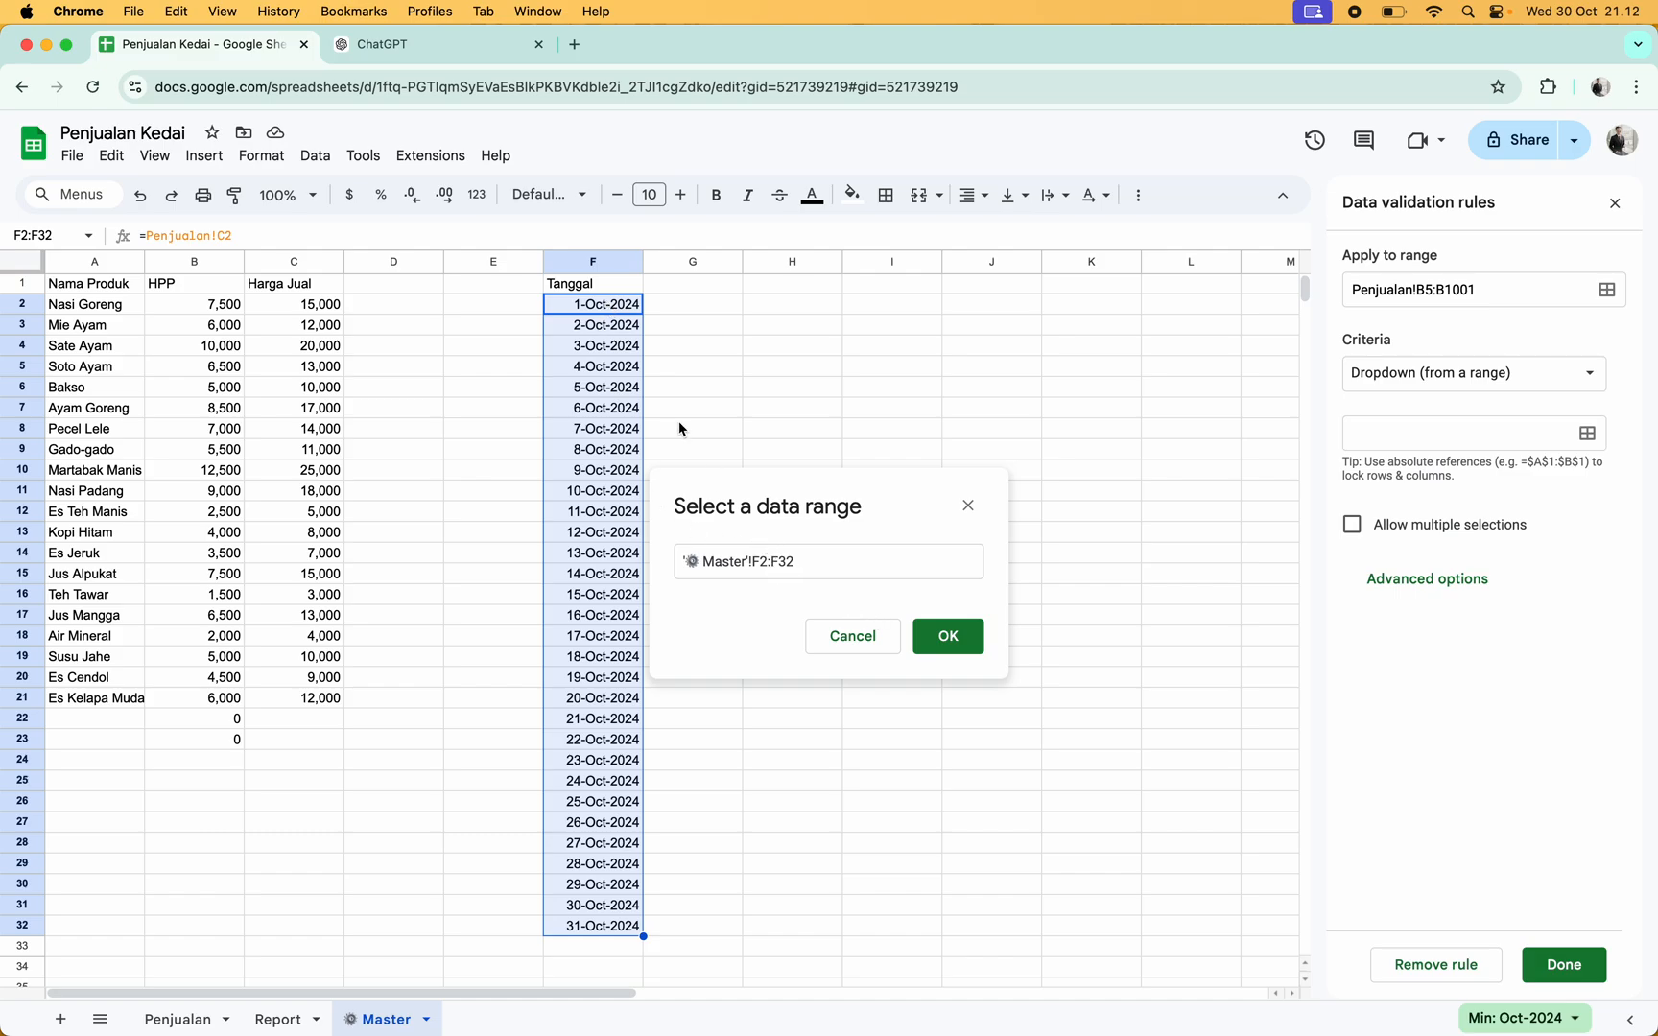
{"action": "left_click", "coordinate": [936, 638]}
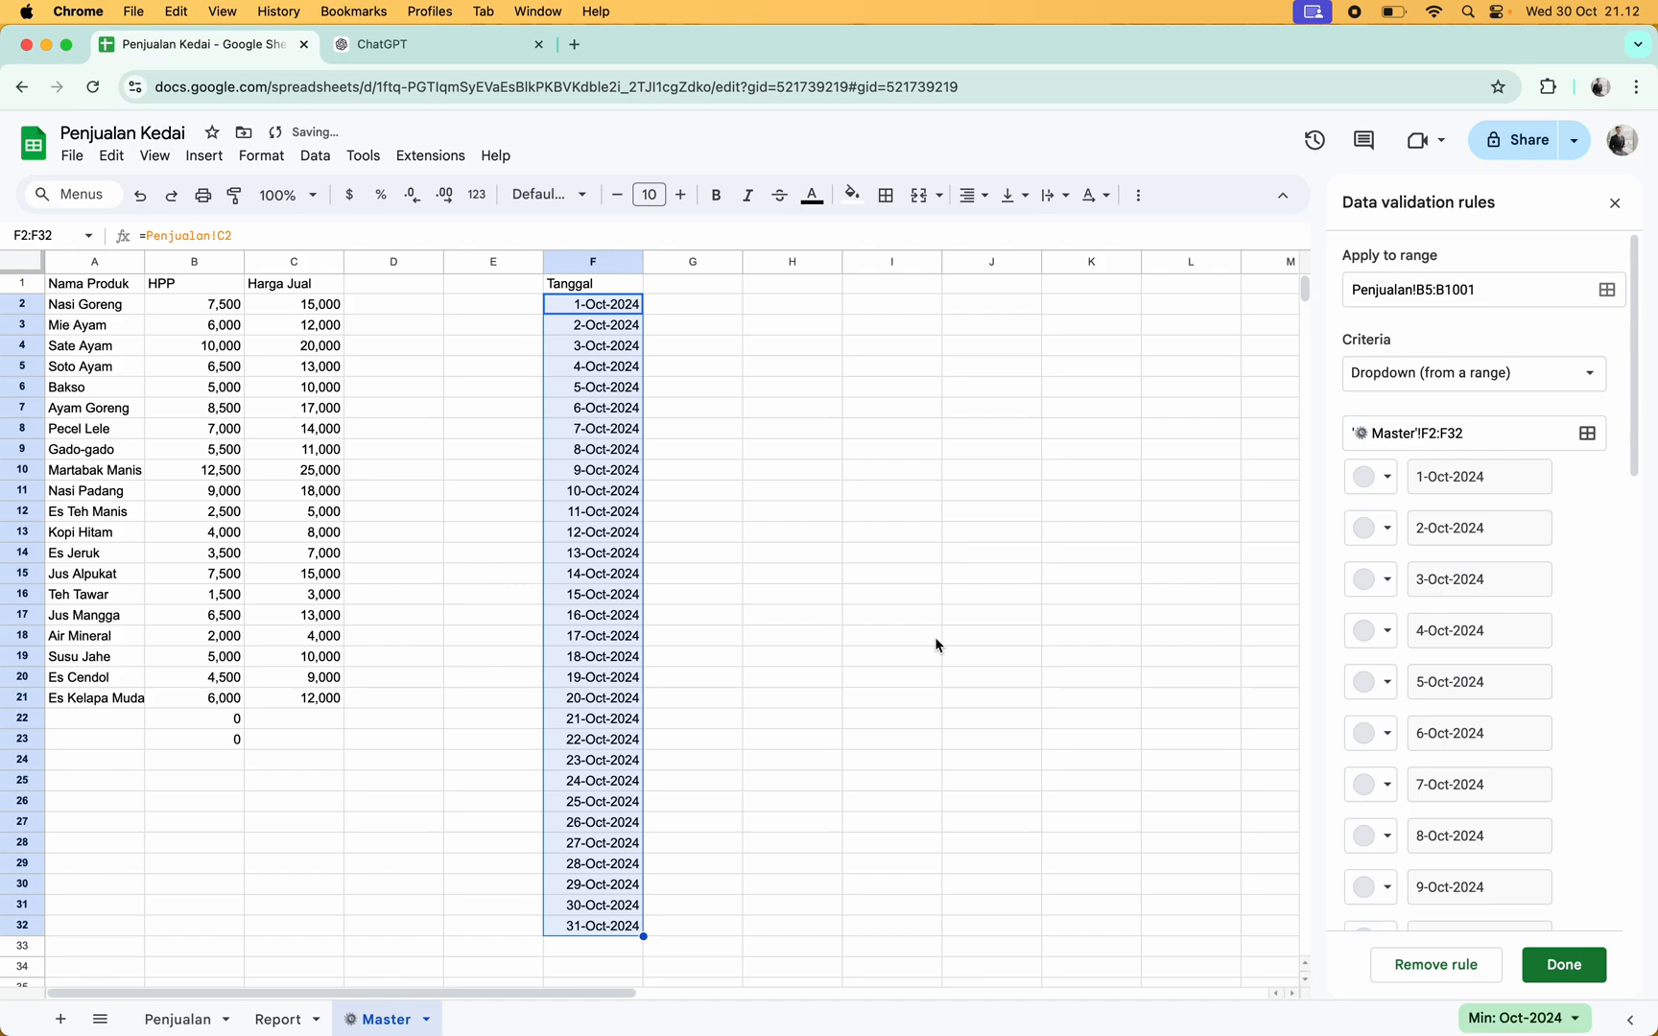
{"action": "scroll", "coordinate": [1600, 592], "scroll_direction": "down", "scroll_amount": 10}
{"action": "scroll", "coordinate": [1591, 592], "scroll_direction": "up", "scroll_amount": 10}
{"action": "left_click", "coordinate": [1564, 964]}
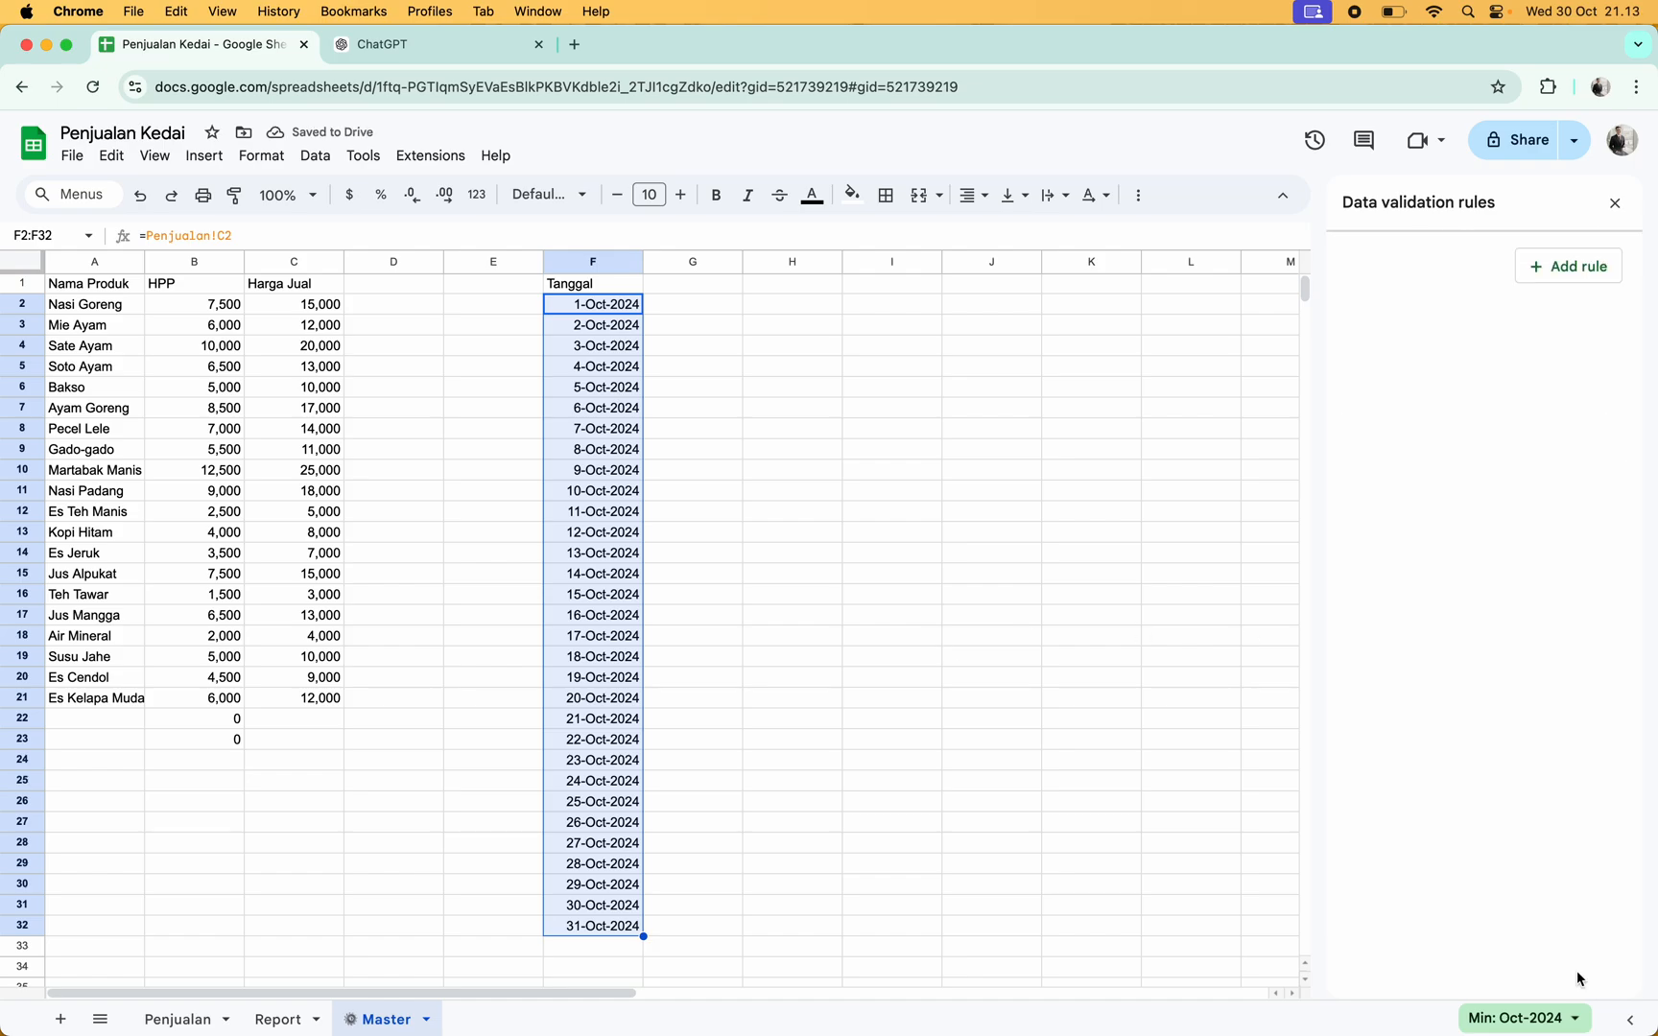
In the Penjualan sheet, choose 31-Oct-2024 from the dropdown as the Tanggal value for Martabak Manis in B13
{"action": "left_click", "coordinate": [279, 1019]}
{"action": "left_click", "coordinate": [197, 1019]}
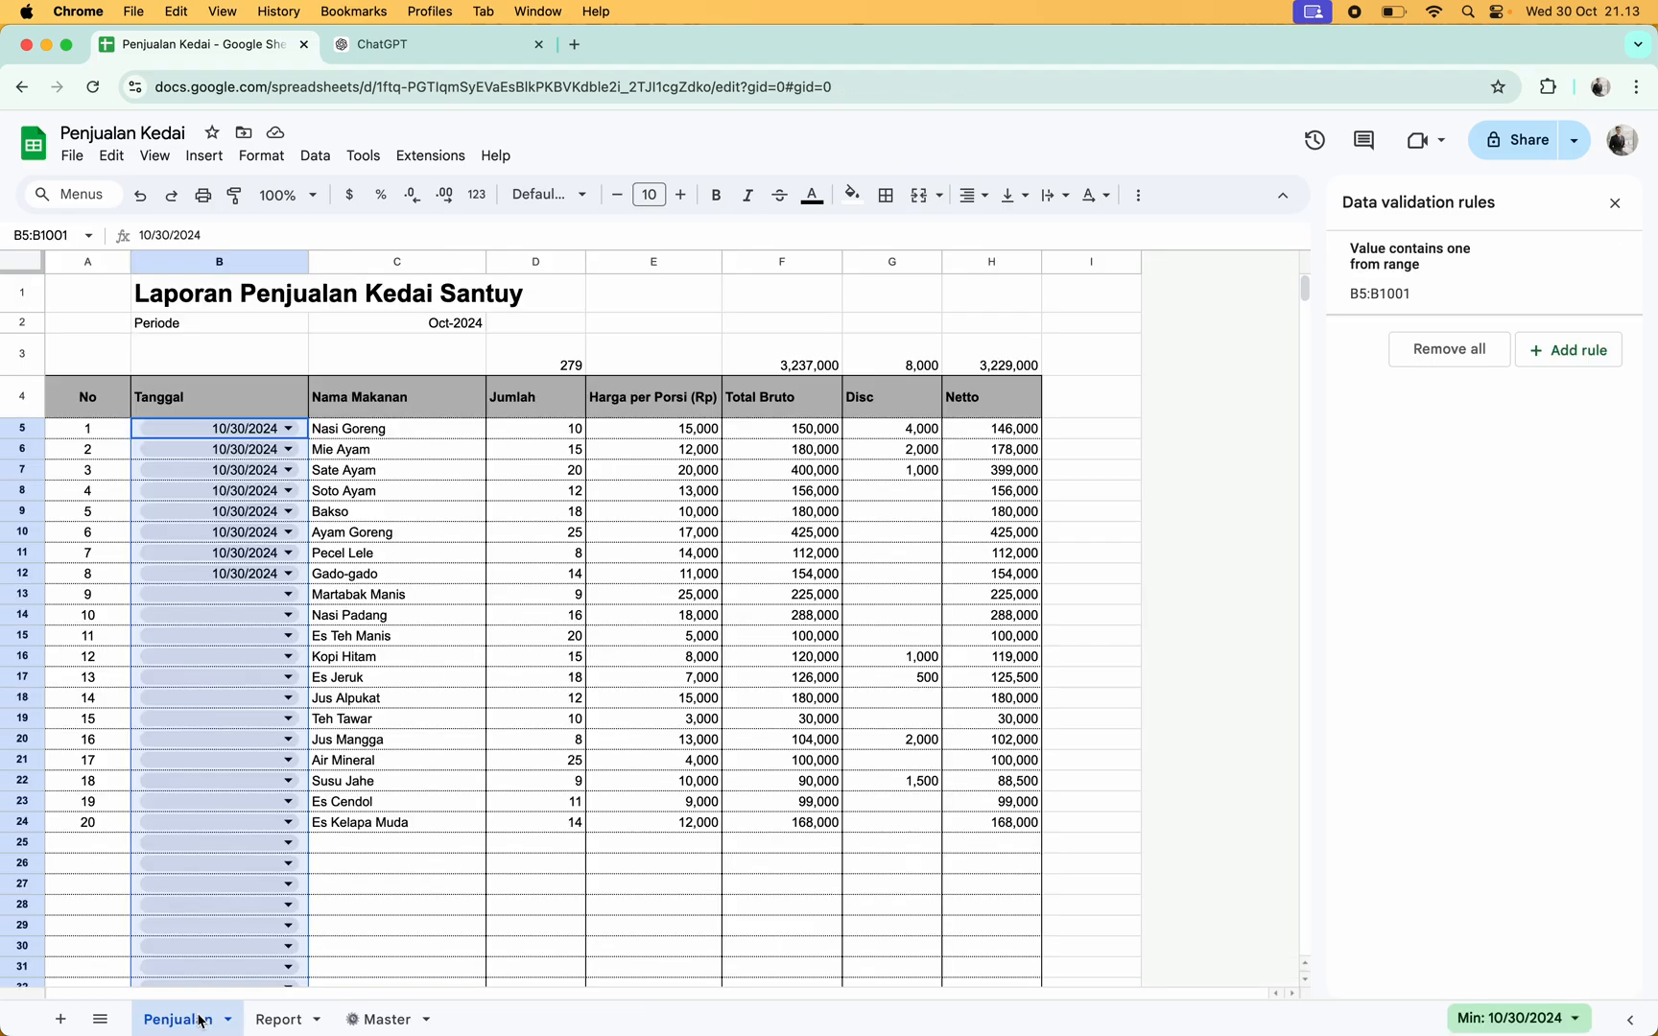
{"action": "left_click", "coordinate": [528, 950]}
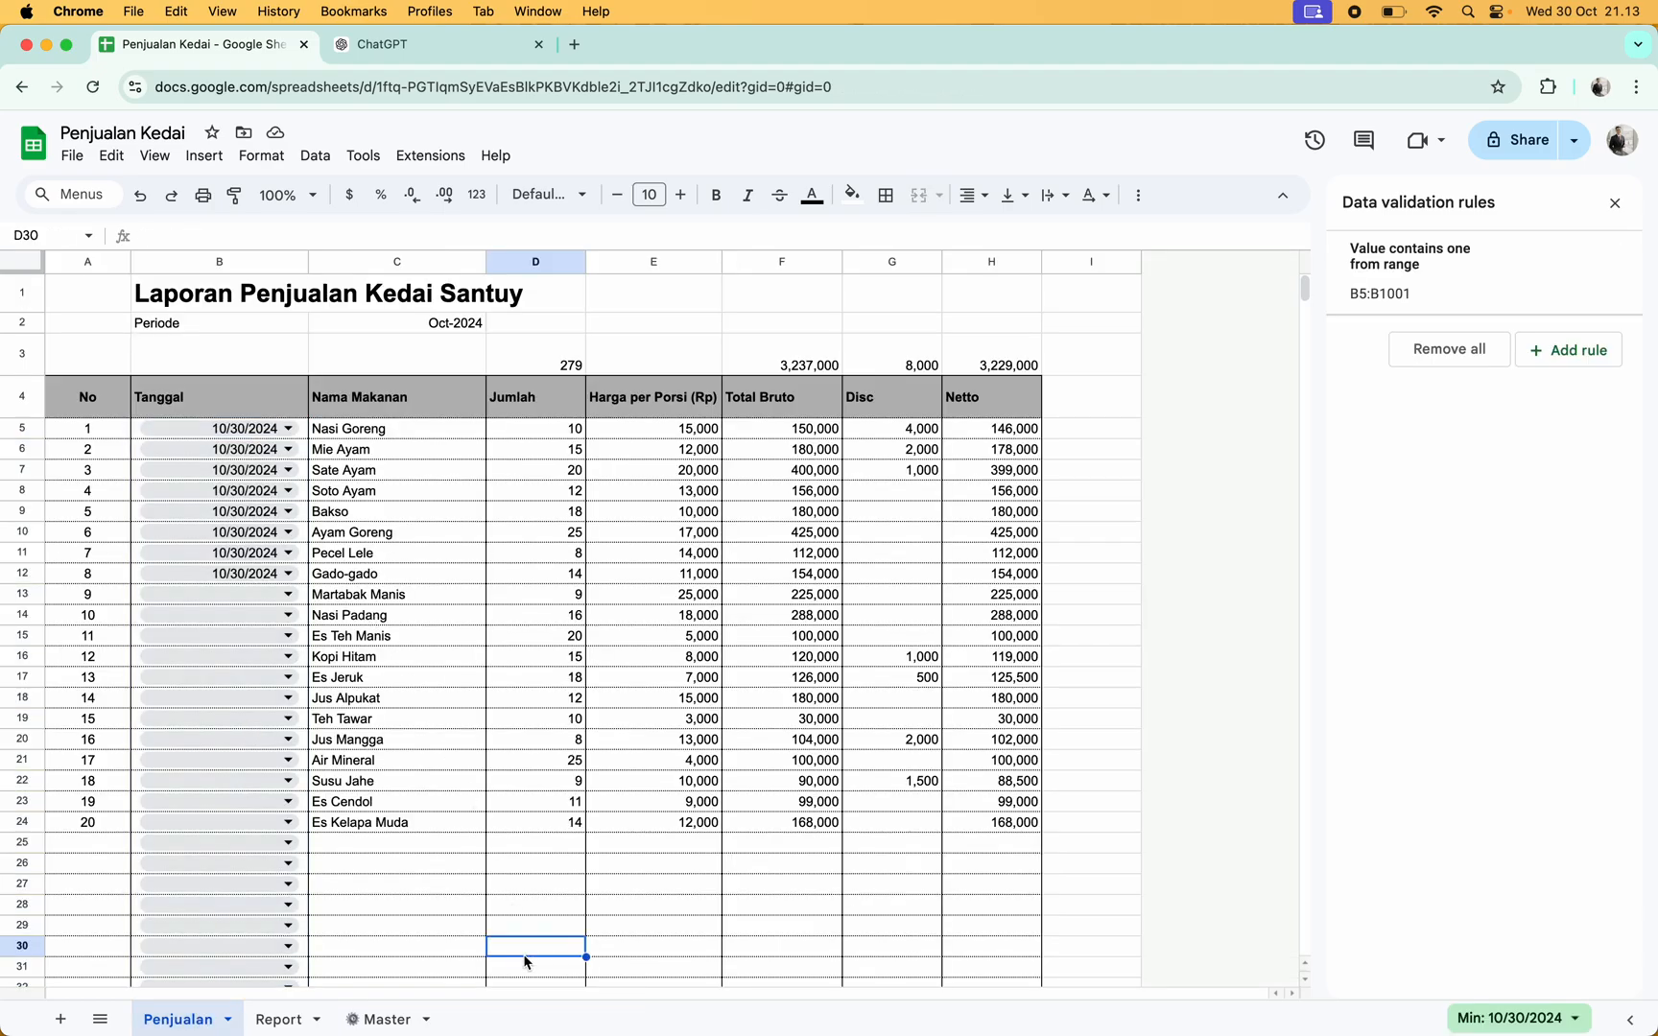
{"action": "left_click", "coordinate": [290, 599]}
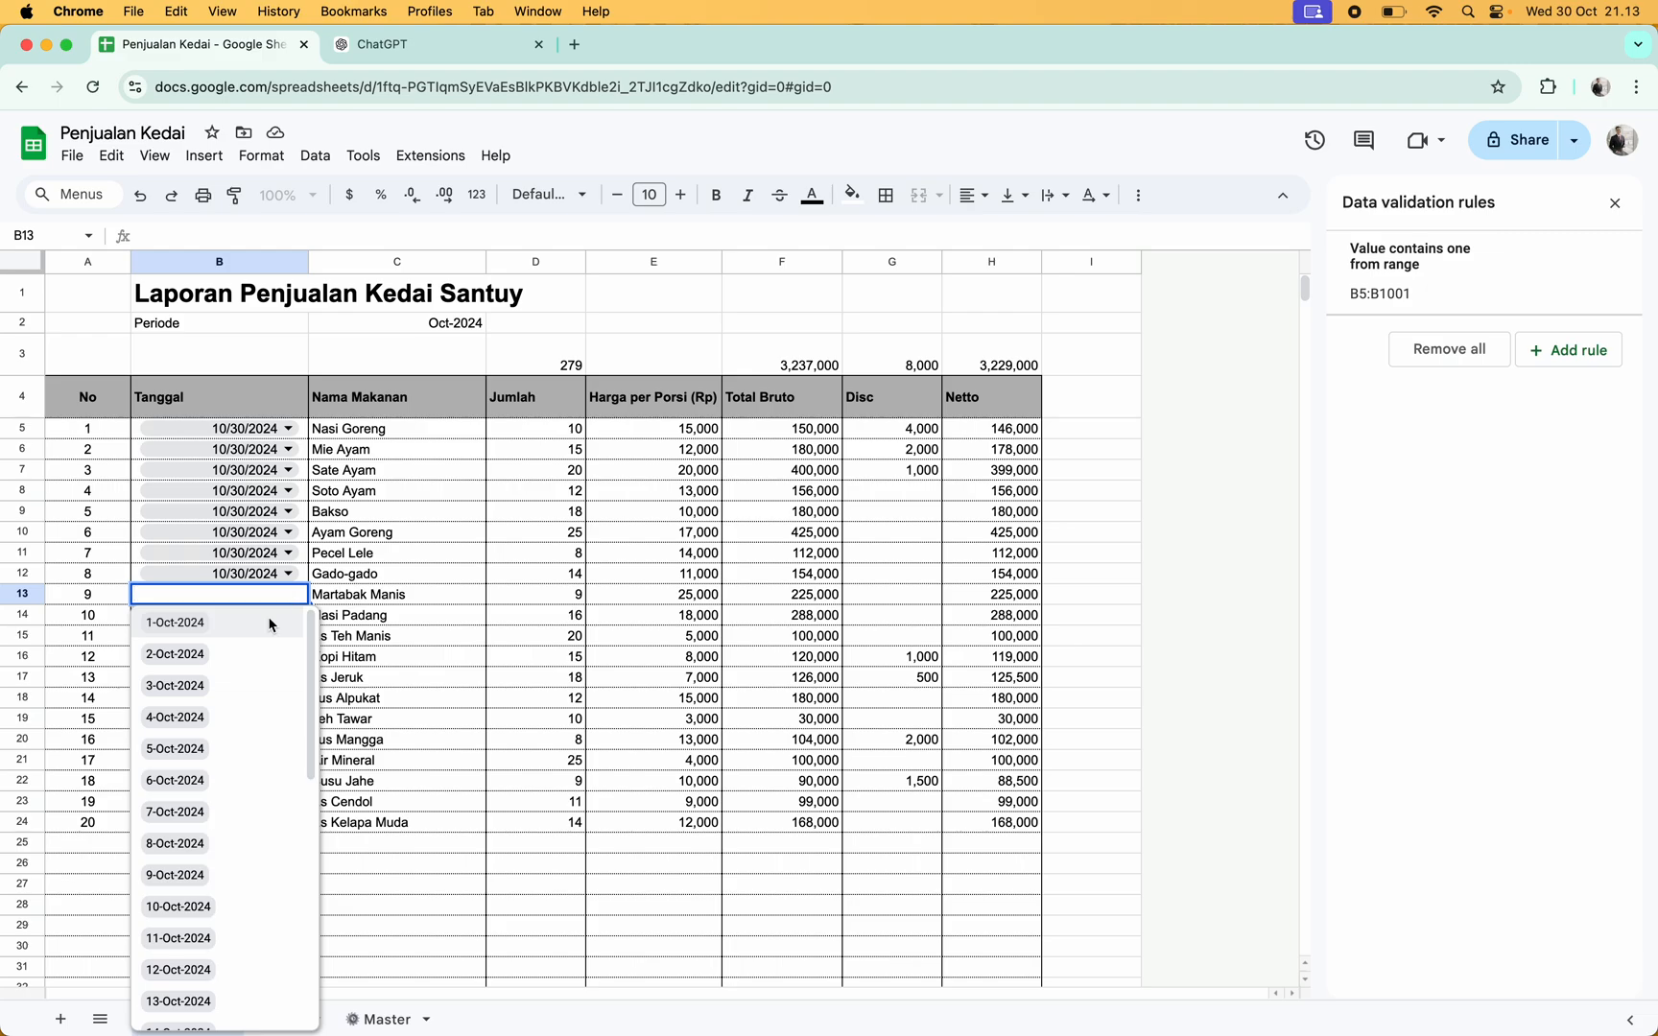
{"action": "scroll", "coordinate": [211, 863], "scroll_direction": "down", "scroll_amount": 5}
{"action": "left_click", "coordinate": [182, 980]}
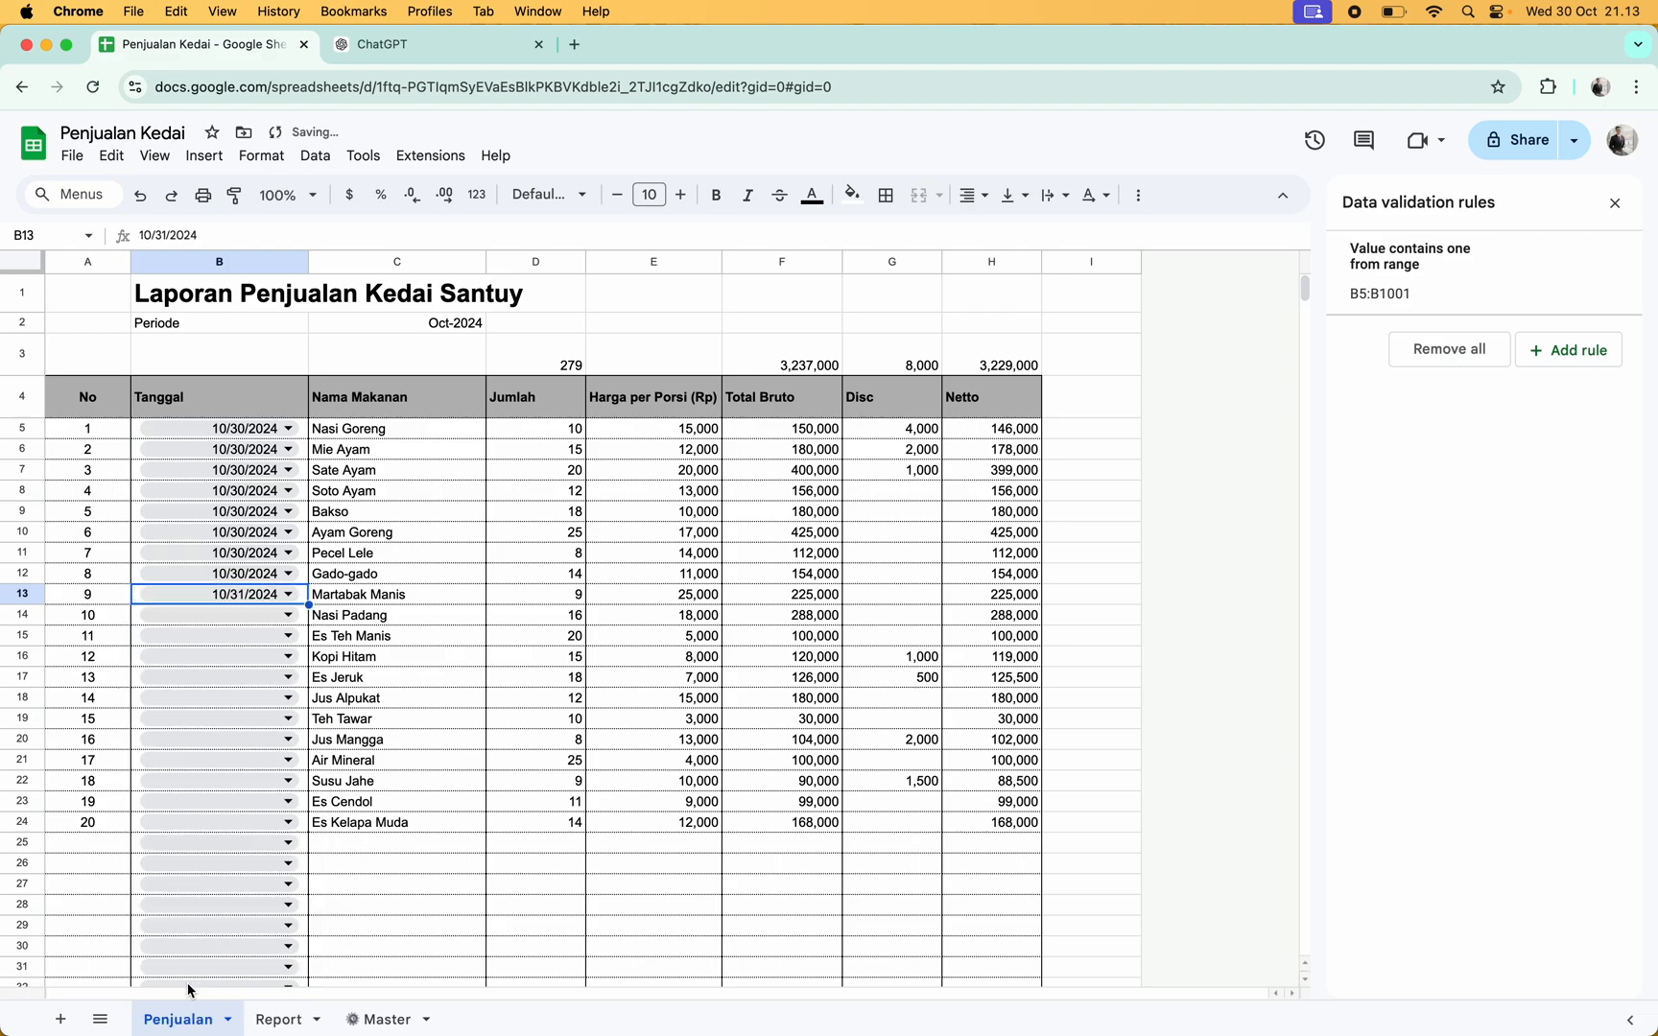
Choose 31-Oct-2024 as the Tanggal value for Nasi Padang in B14 and Es Teh Manis in B15
{"action": "left_click", "coordinate": [287, 616]}
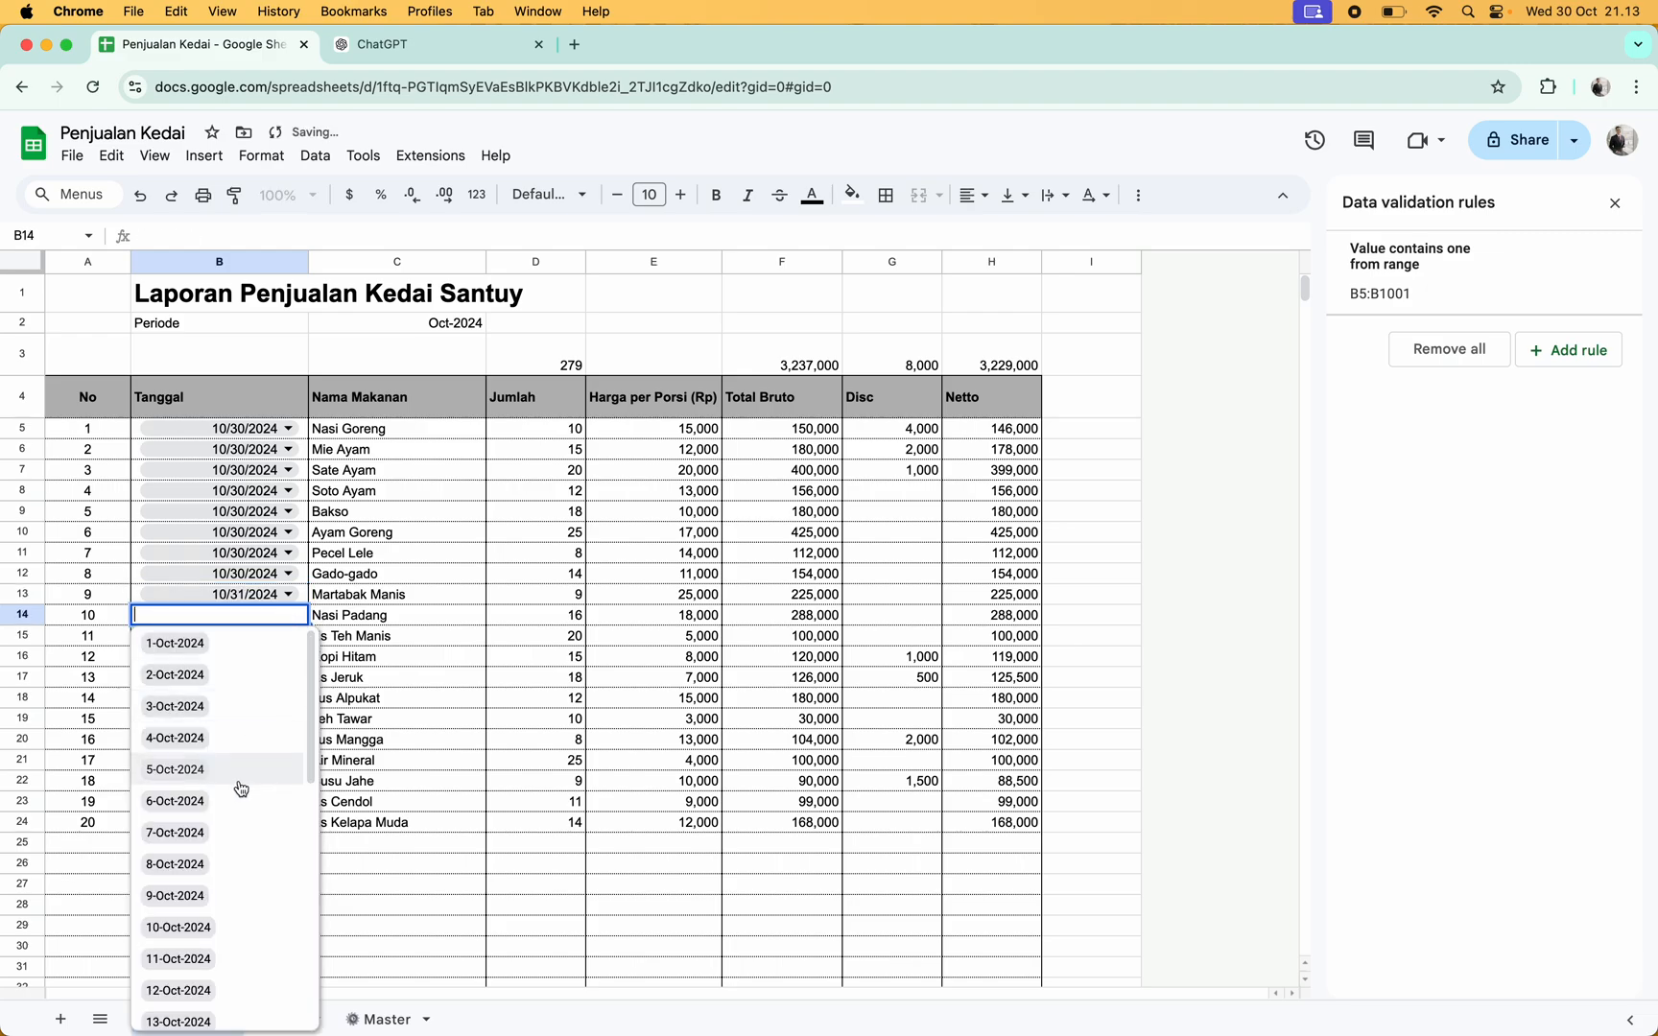
{"action": "scroll", "coordinate": [237, 788], "scroll_direction": "down", "scroll_amount": 5}
{"action": "left_click", "coordinate": [200, 978]}
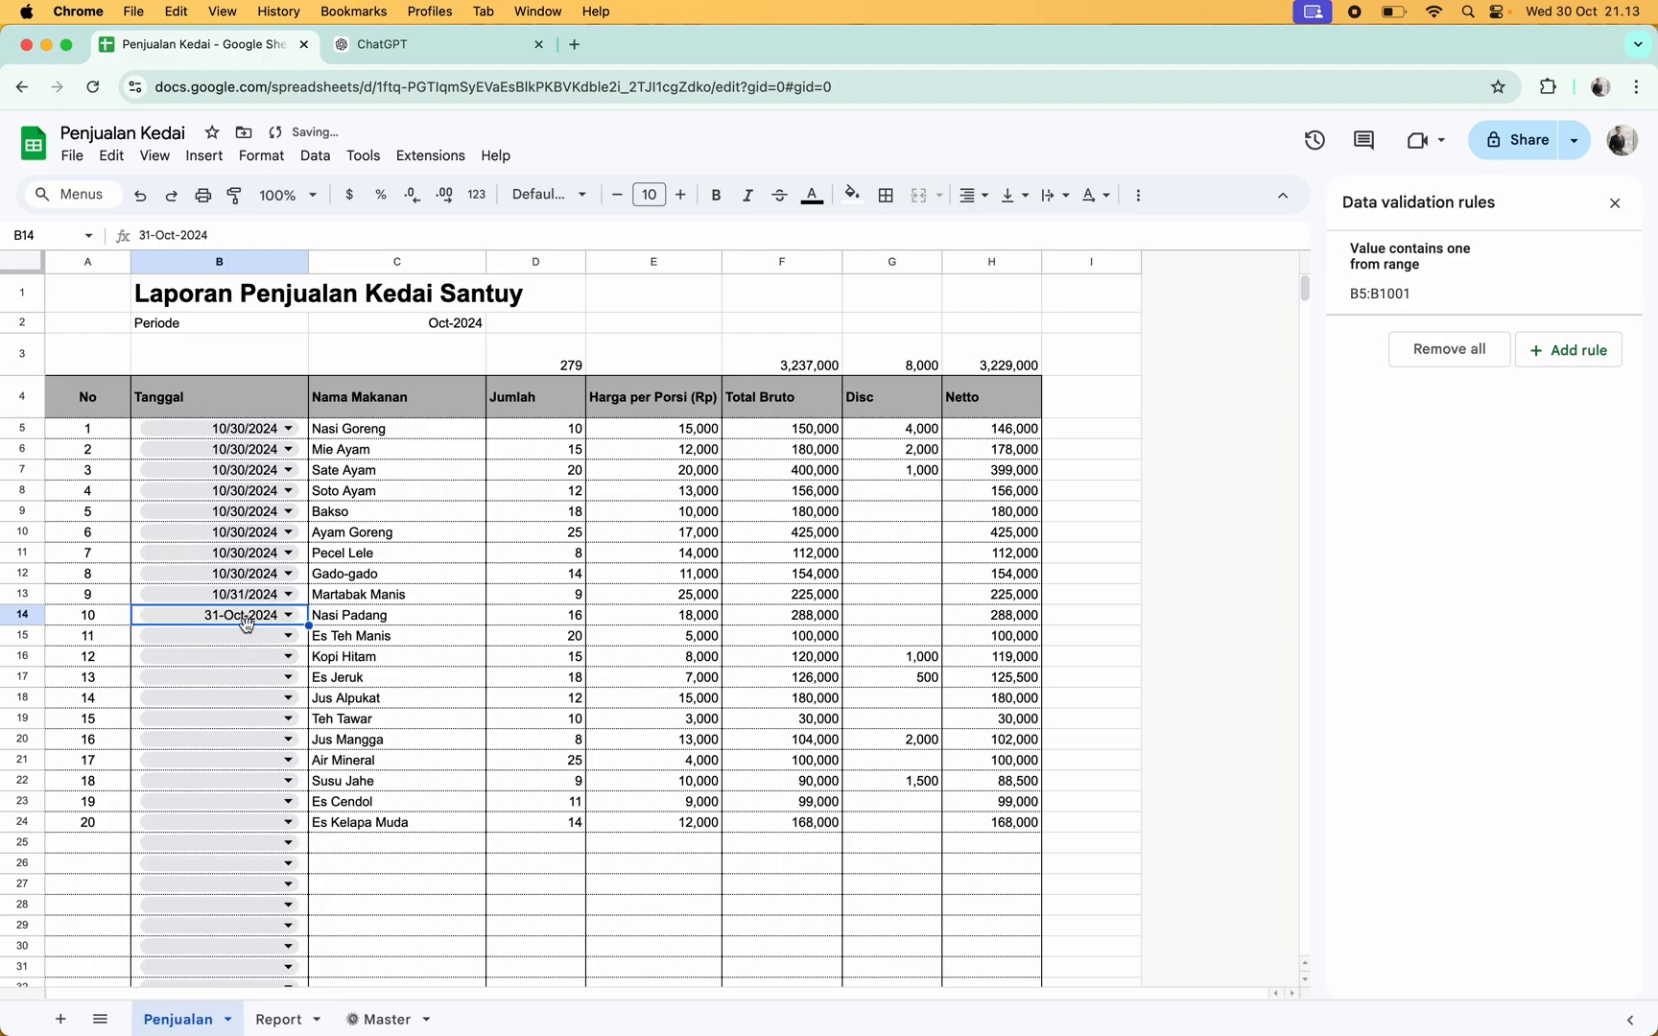
{"action": "left_click", "coordinate": [289, 636]}
{"action": "scroll", "coordinate": [220, 815], "scroll_direction": "down", "scroll_amount": 5}
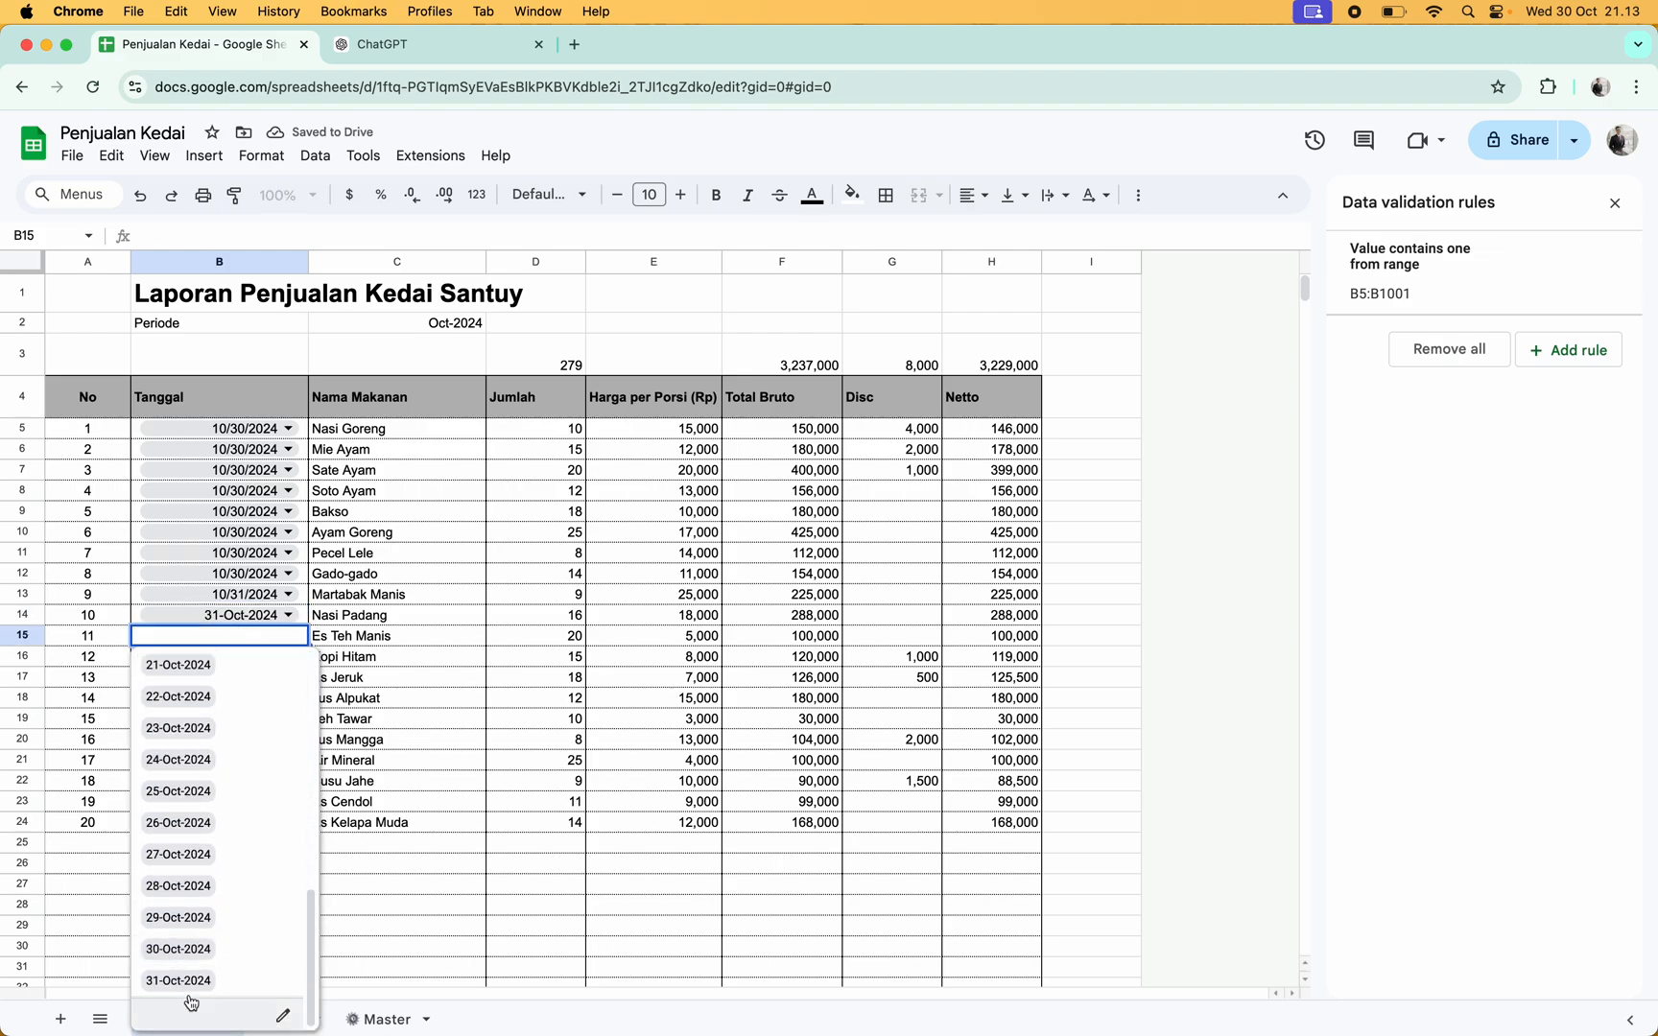
{"action": "left_click", "coordinate": [197, 980]}
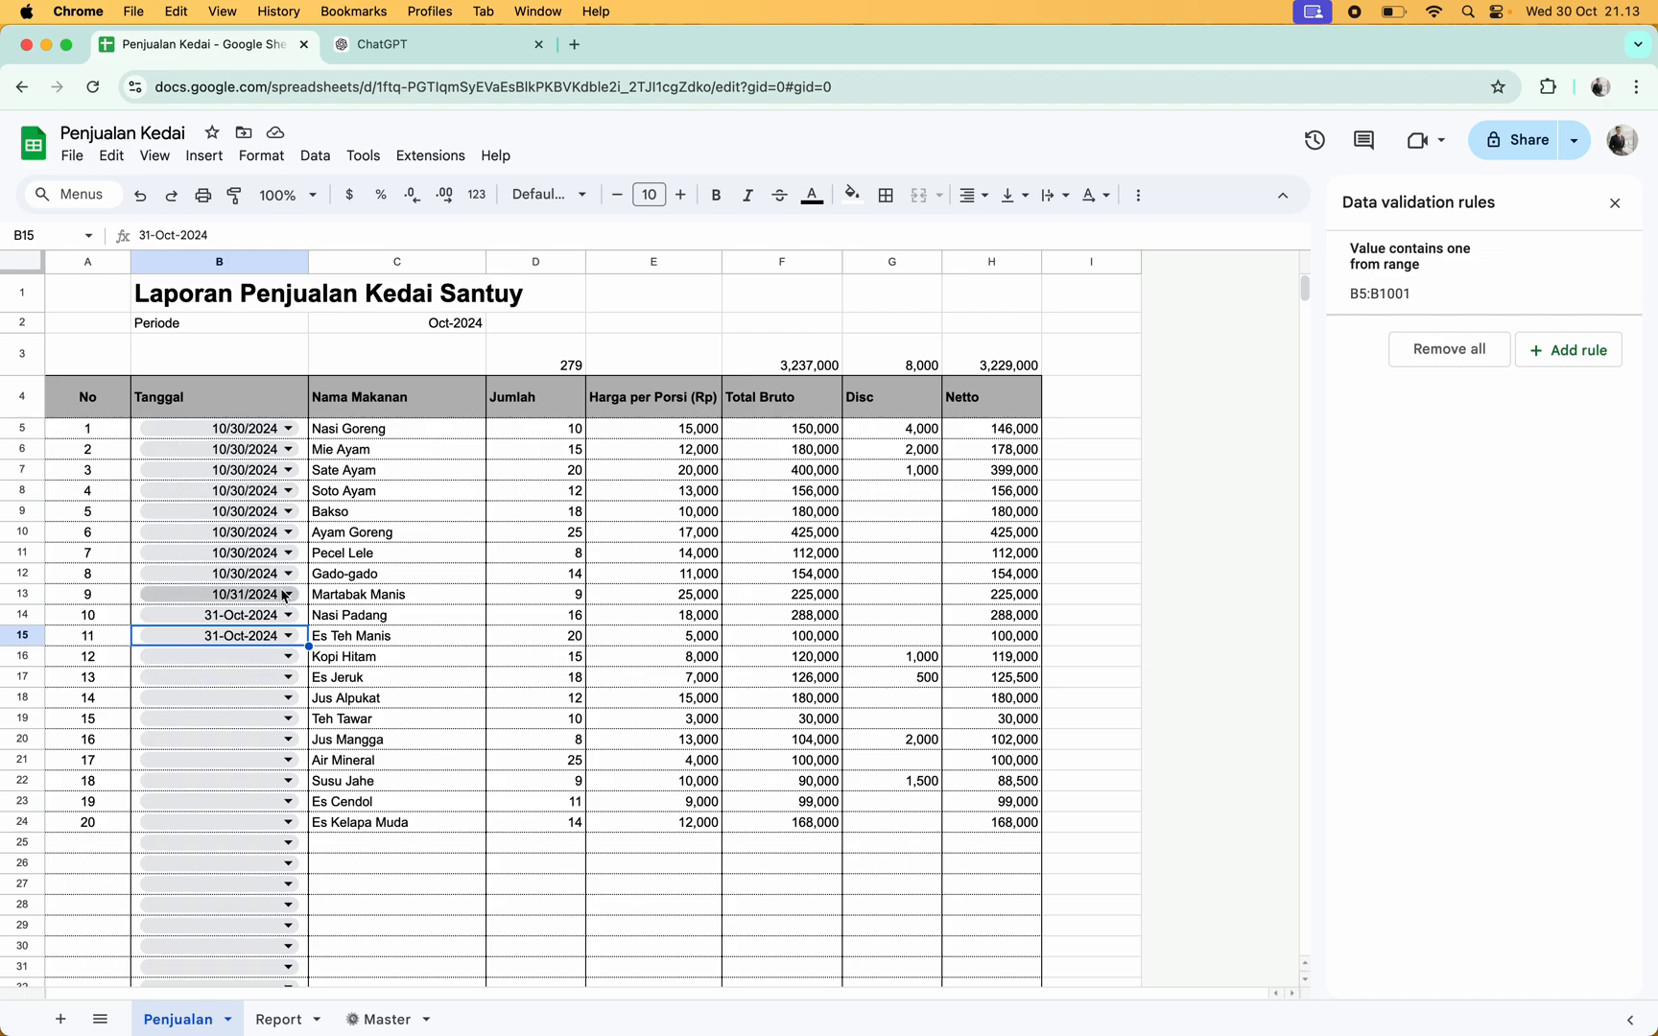
Change the display style of the Tanggal dropdown rule for B5:B1001 to Arrow and save the rule
{"action": "left_click", "coordinate": [1476, 286]}
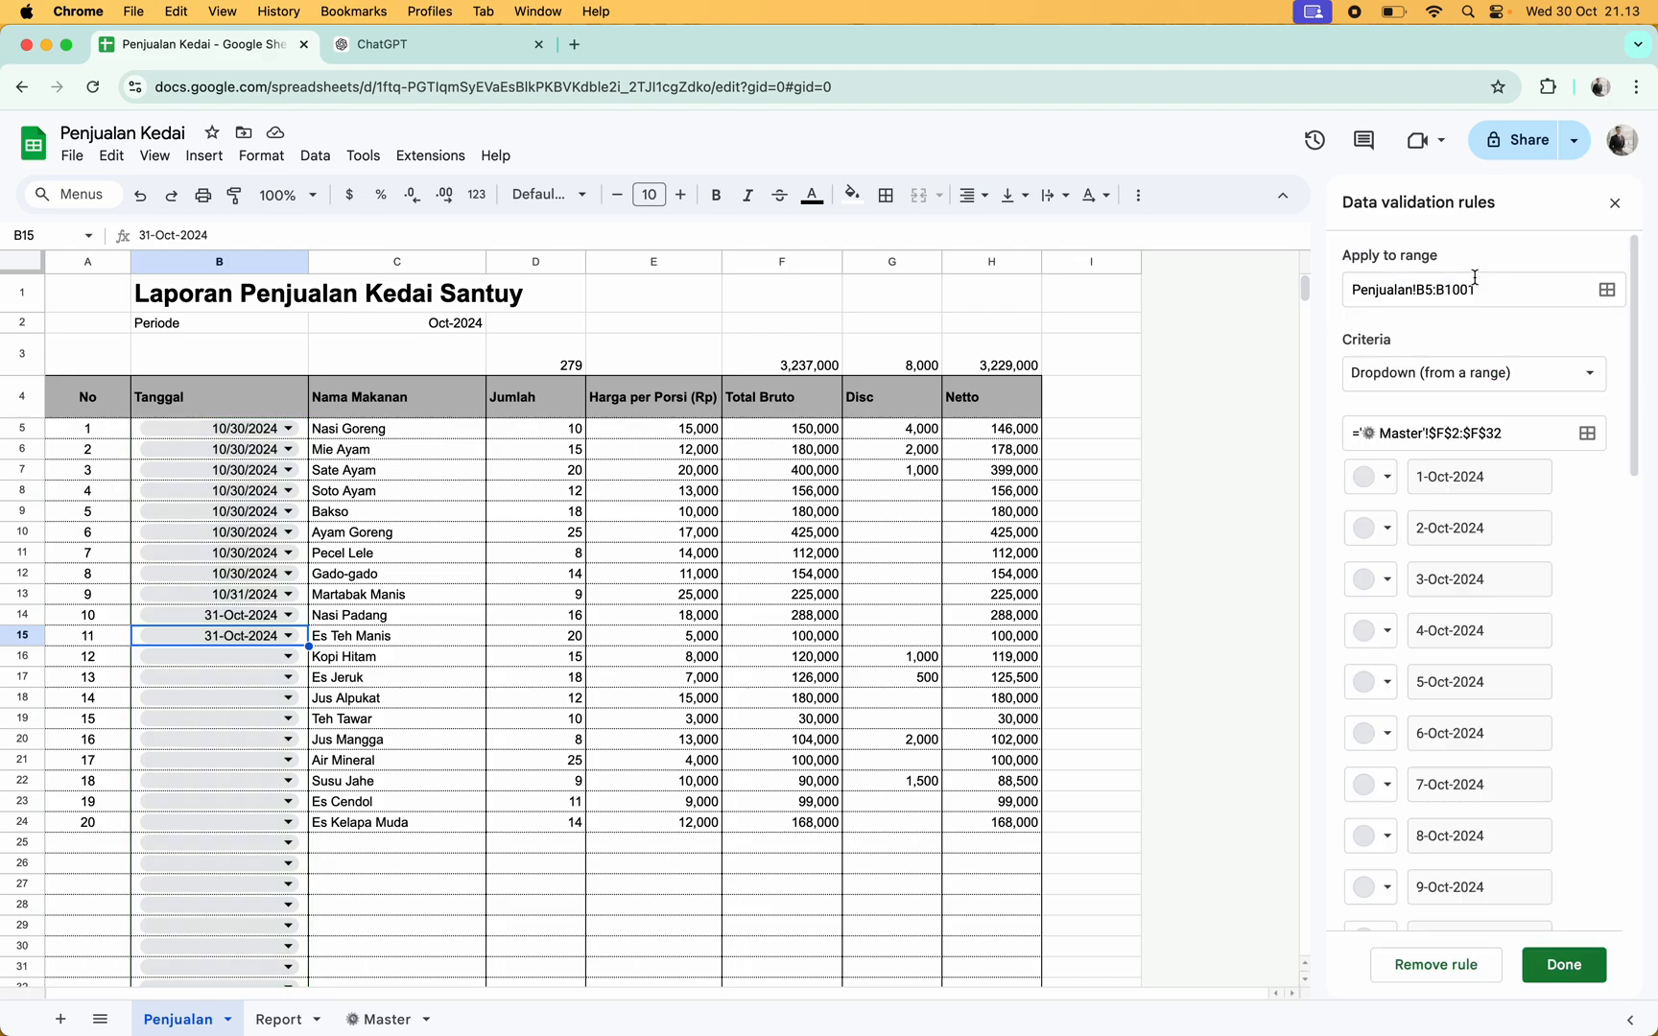
{"action": "scroll", "coordinate": [1568, 537], "scroll_direction": "down", "scroll_amount": 10}
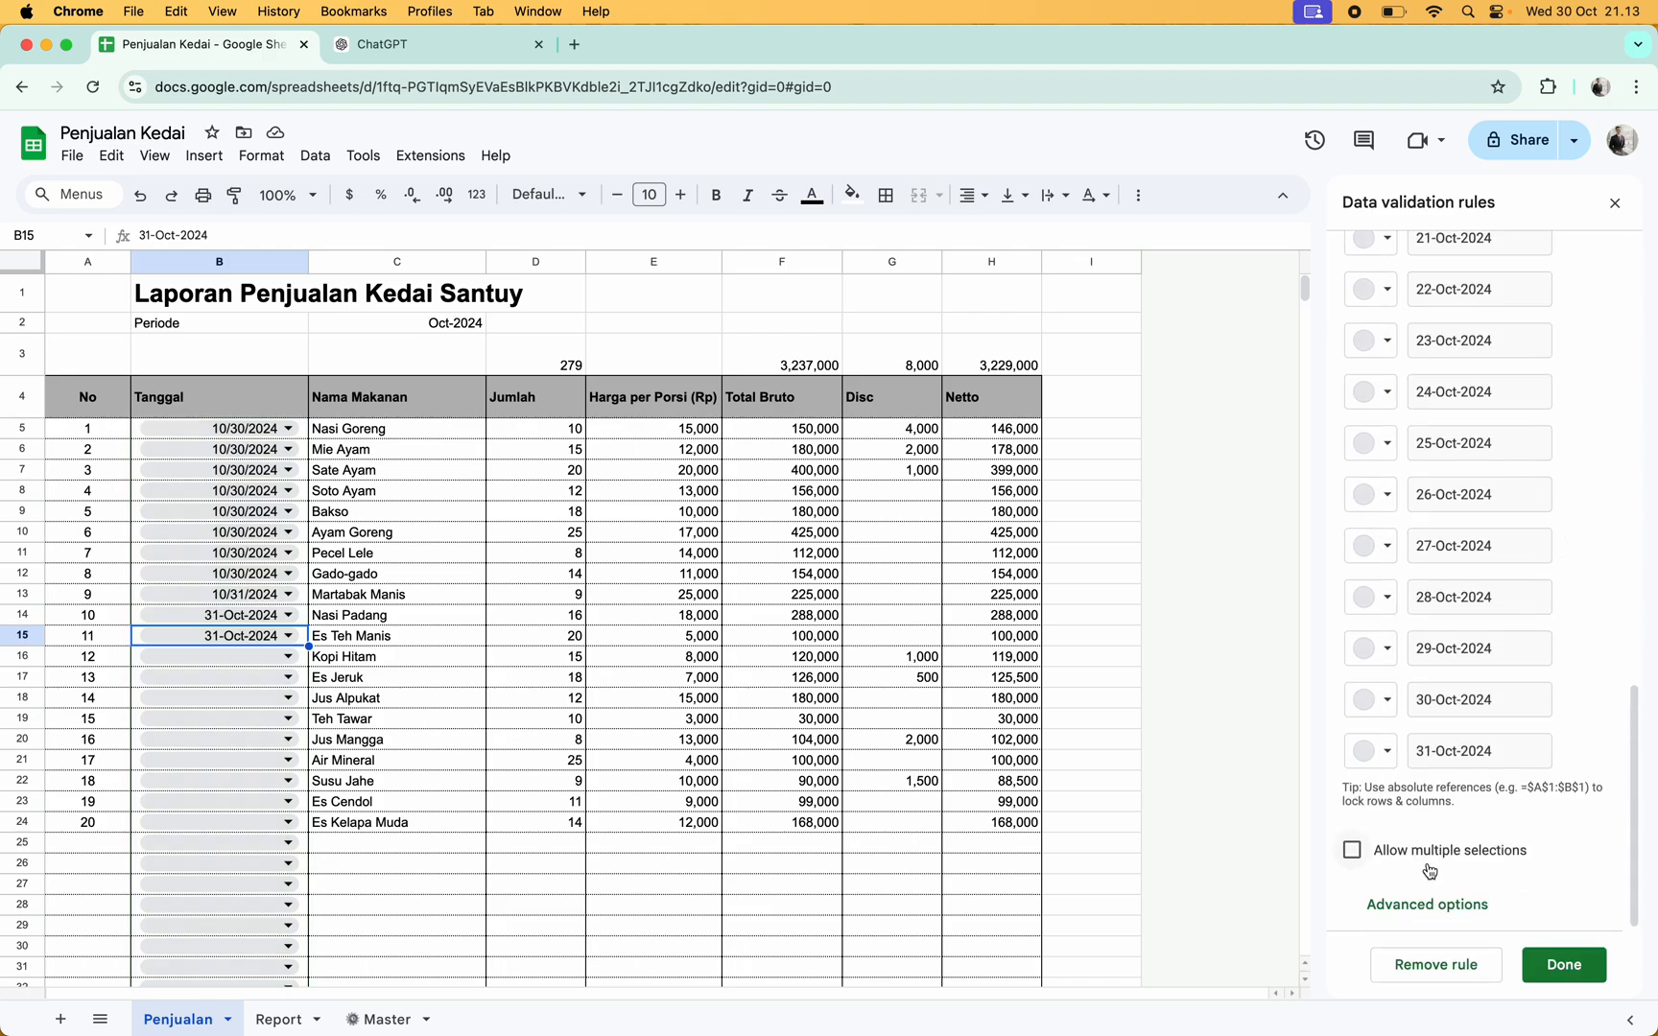
{"action": "left_click", "coordinate": [1475, 905]}
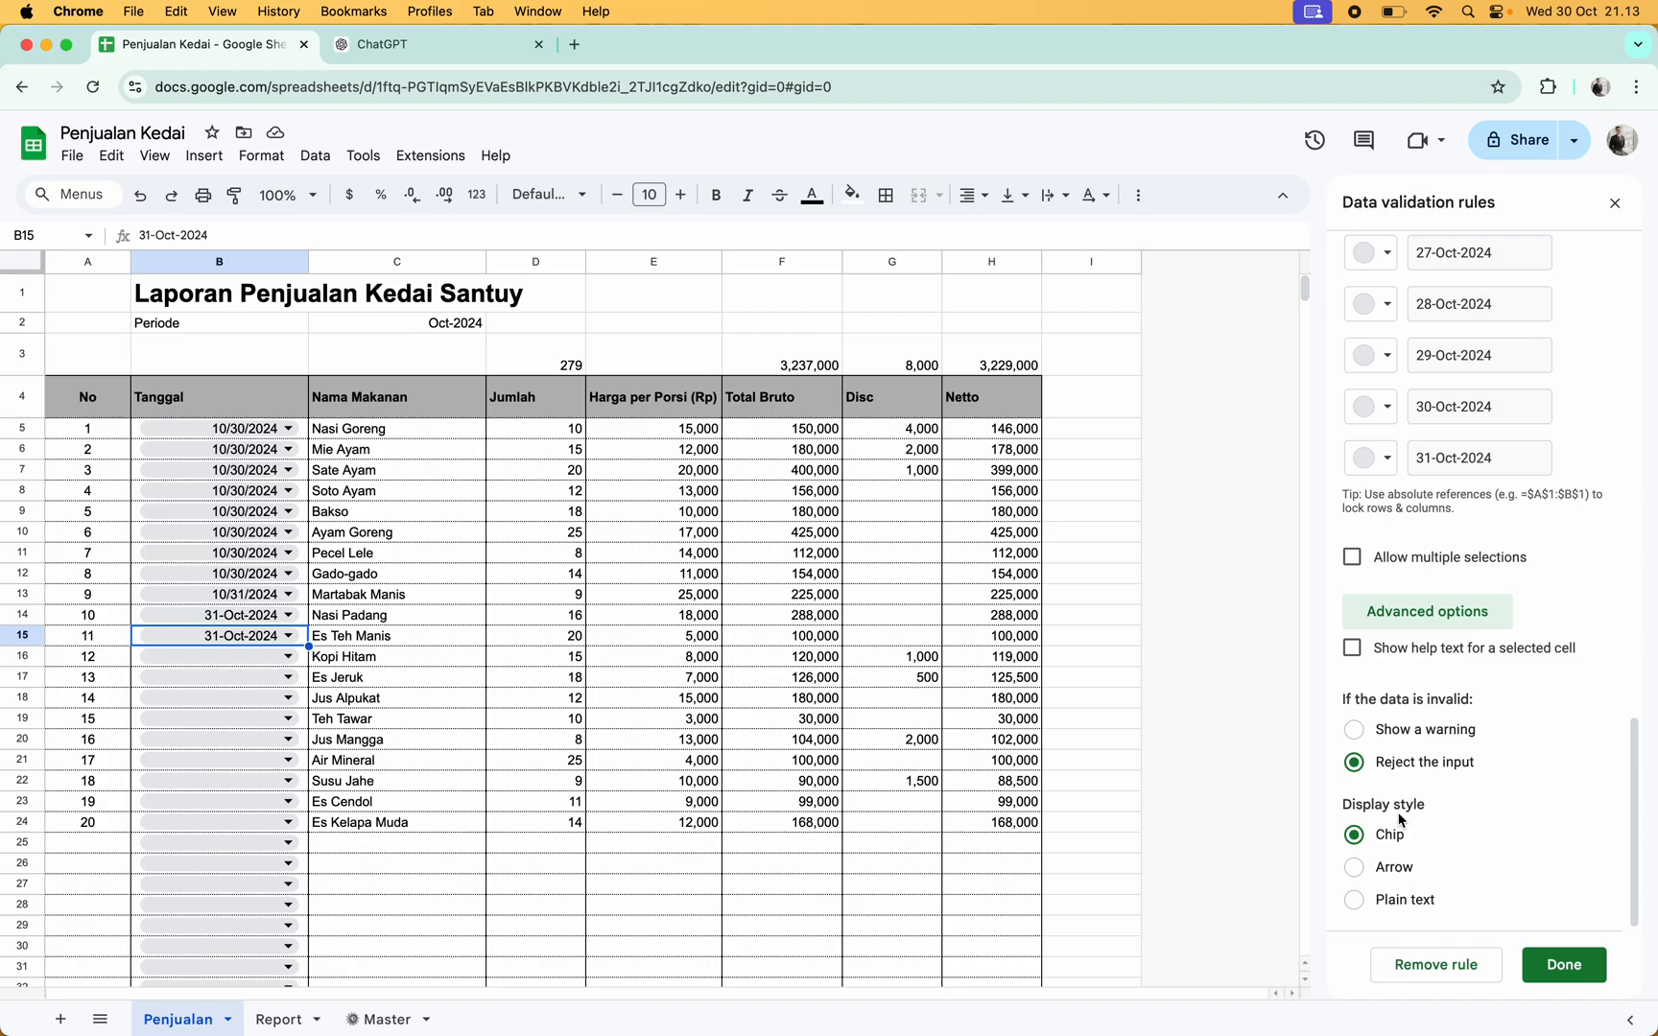
{"action": "left_click", "coordinate": [1354, 869]}
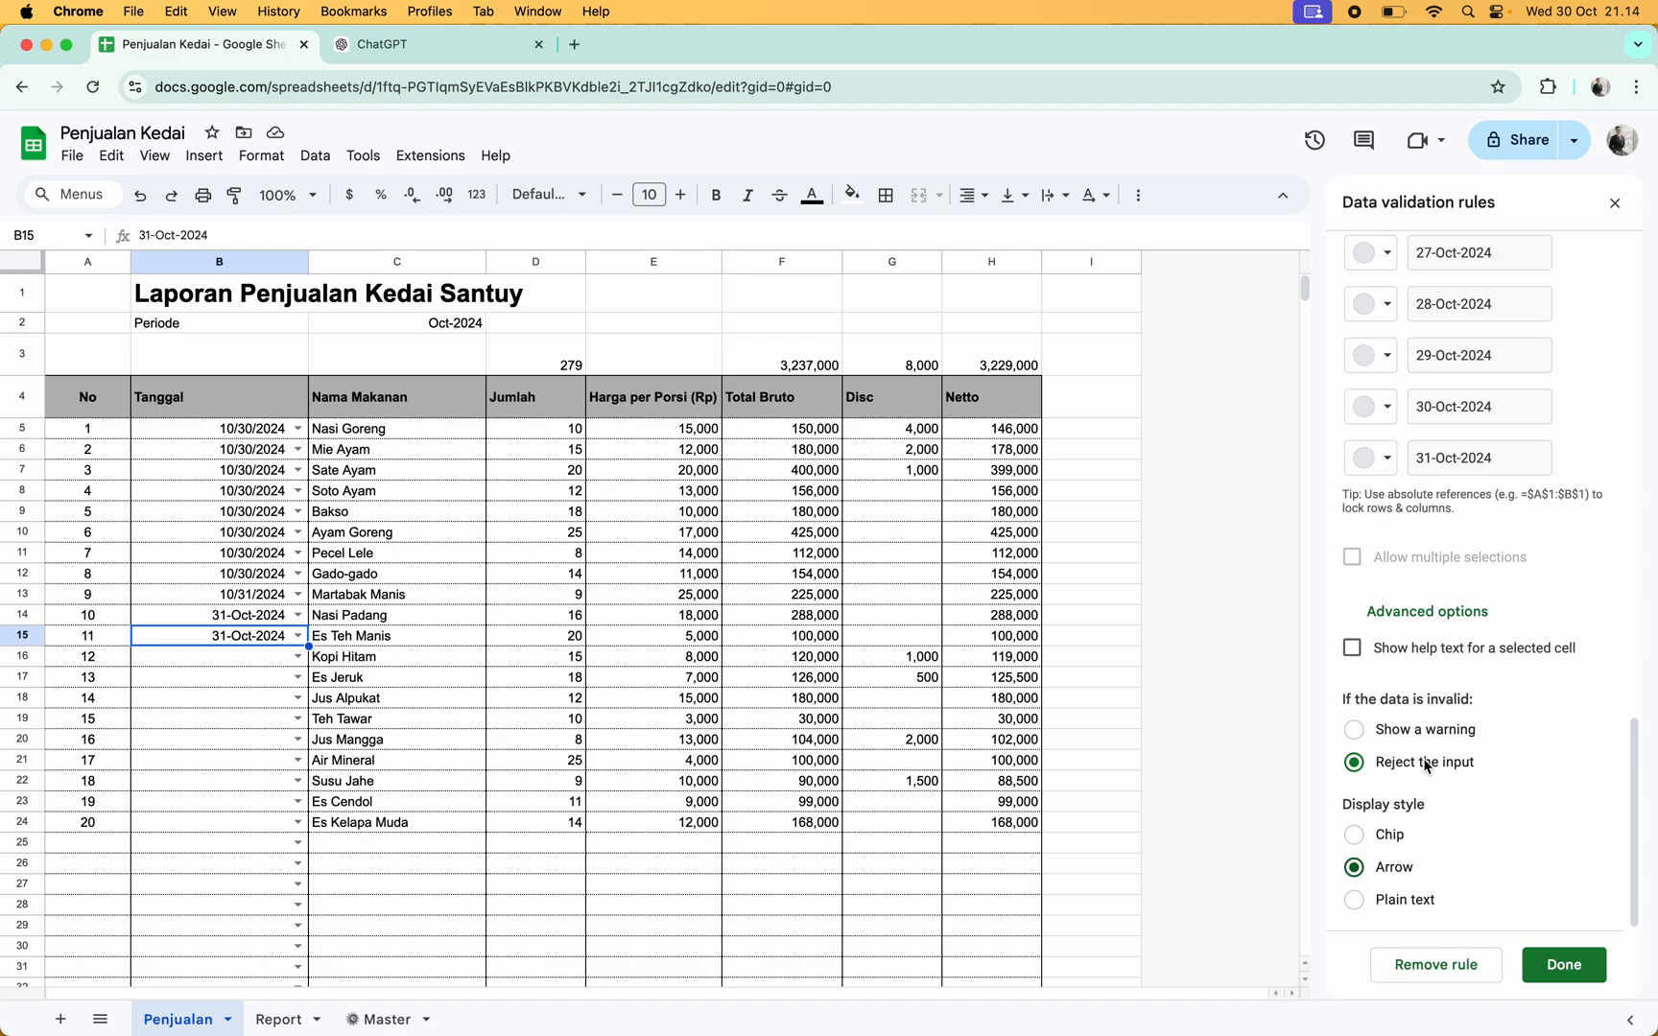
{"action": "scroll", "coordinate": [1484, 426], "scroll_direction": "up", "scroll_amount": 2}
{"action": "scroll", "coordinate": [1484, 426], "scroll_direction": "down", "scroll_amount": 2}
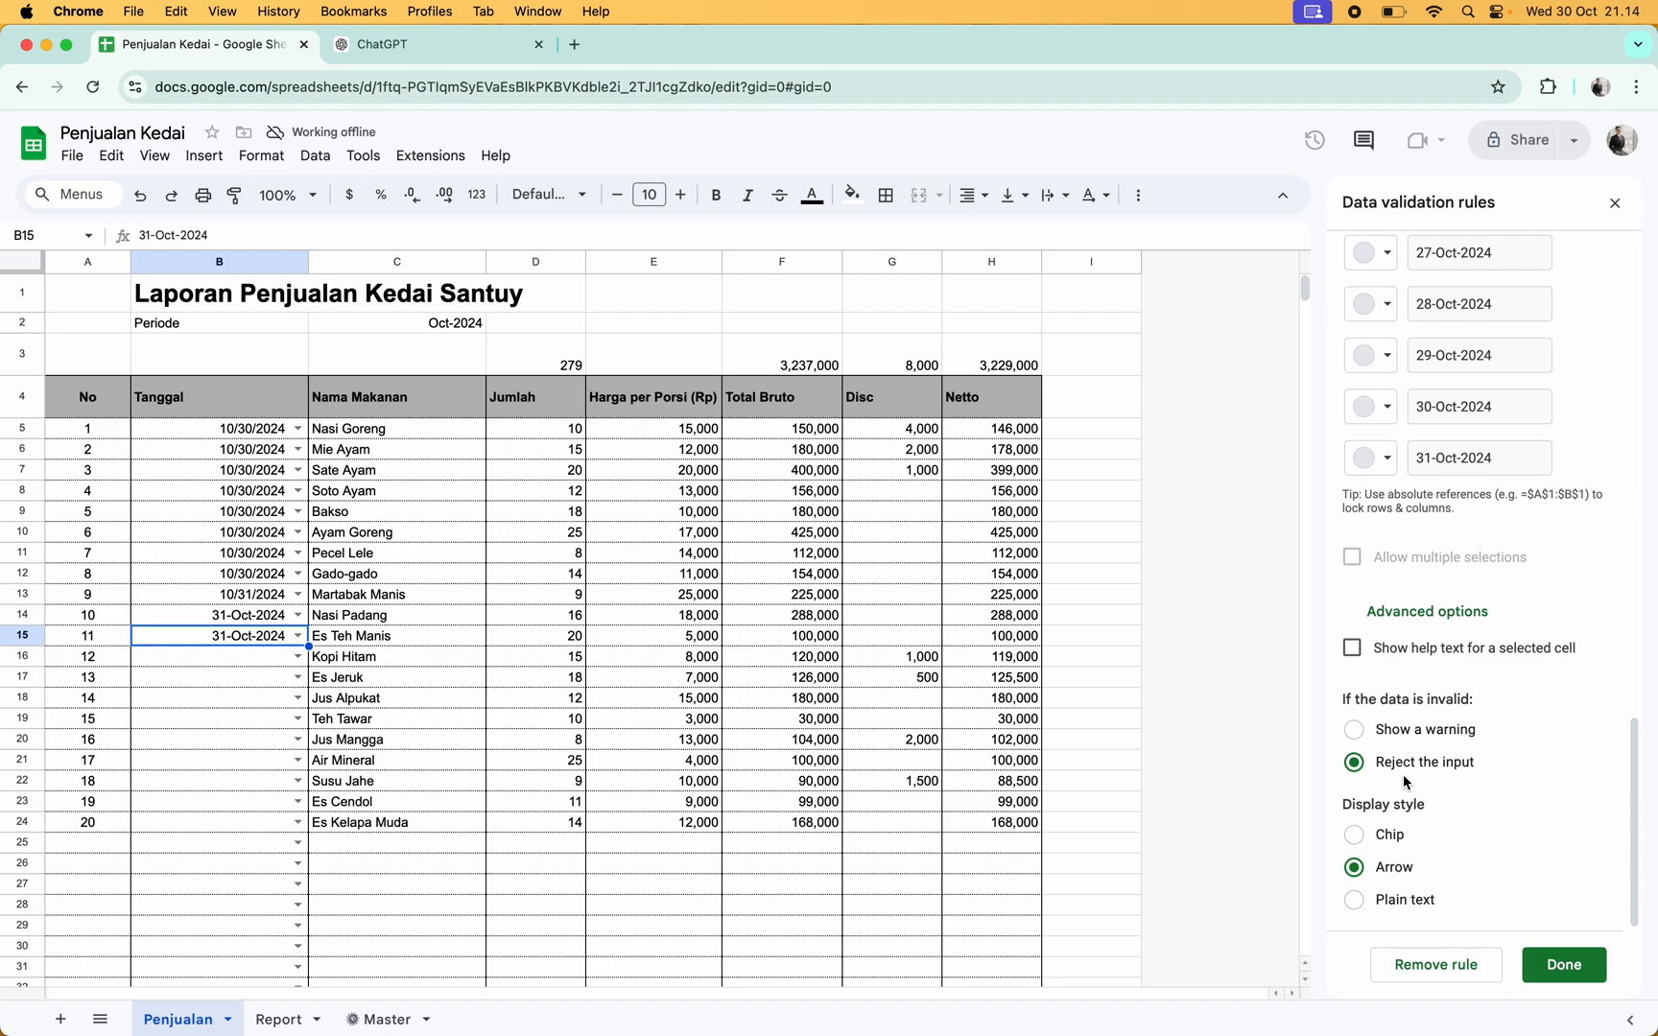
{"action": "left_click", "coordinate": [1548, 971]}
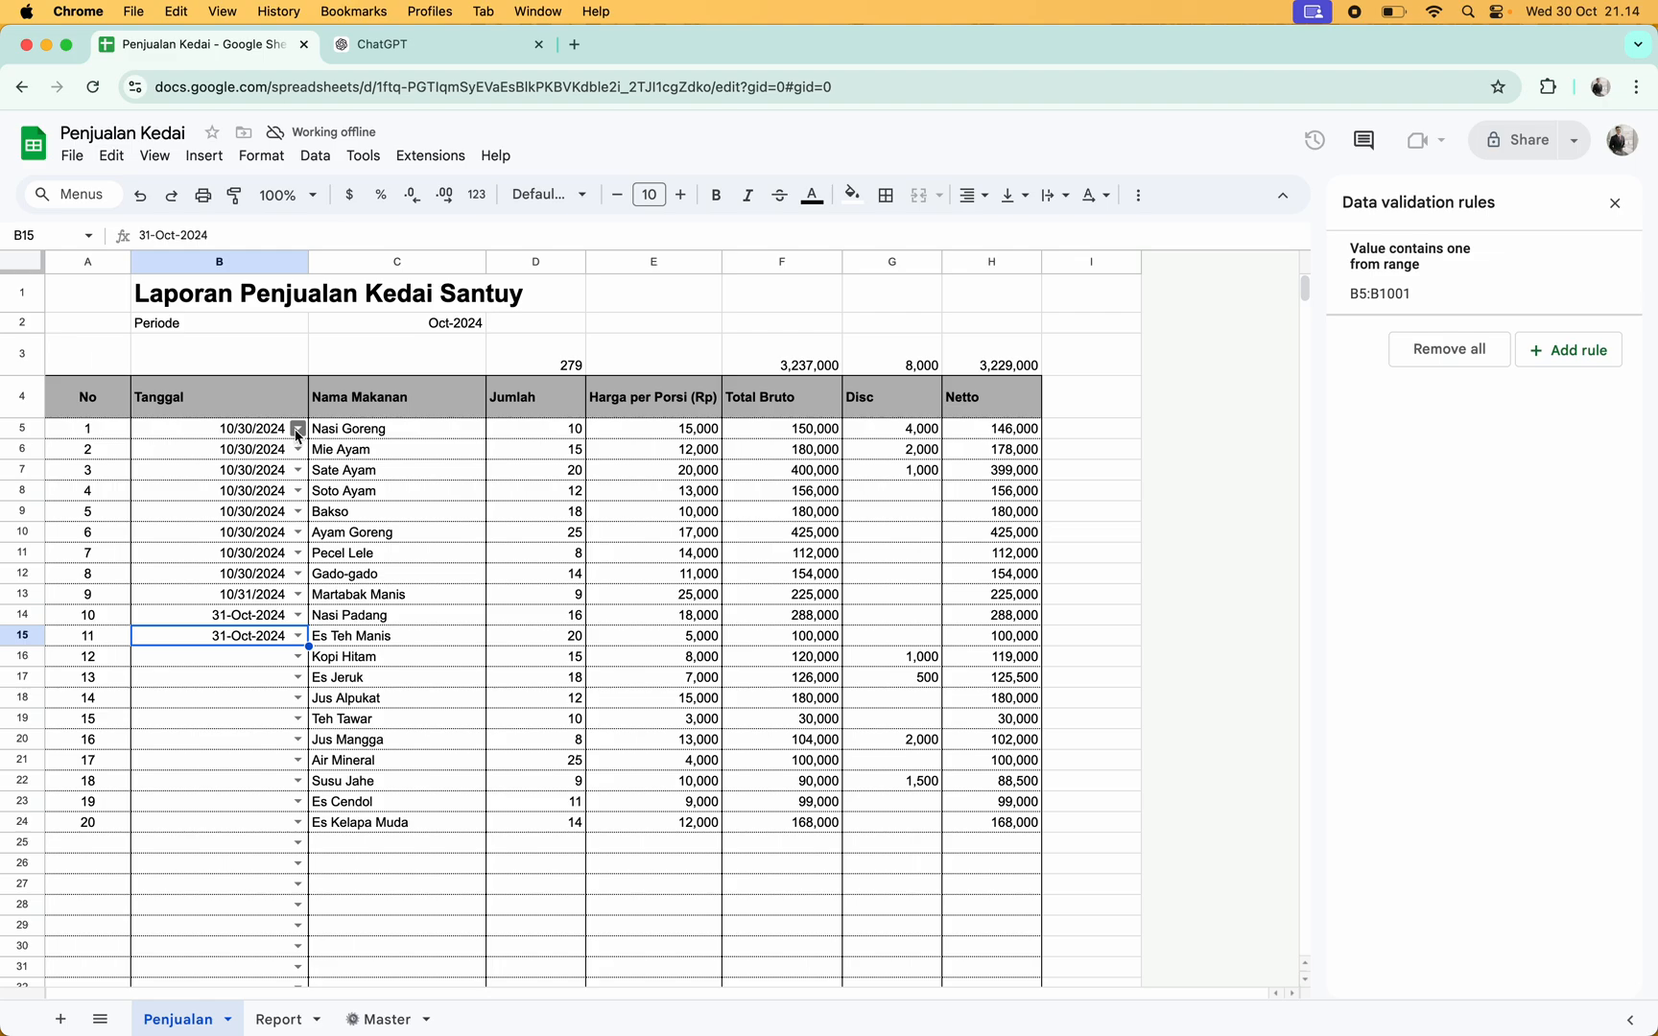
Format the Tanggal cells B5:B1001 with the 26-Sep-2008 style date format
{"action": "left_click", "coordinate": [261, 429]}
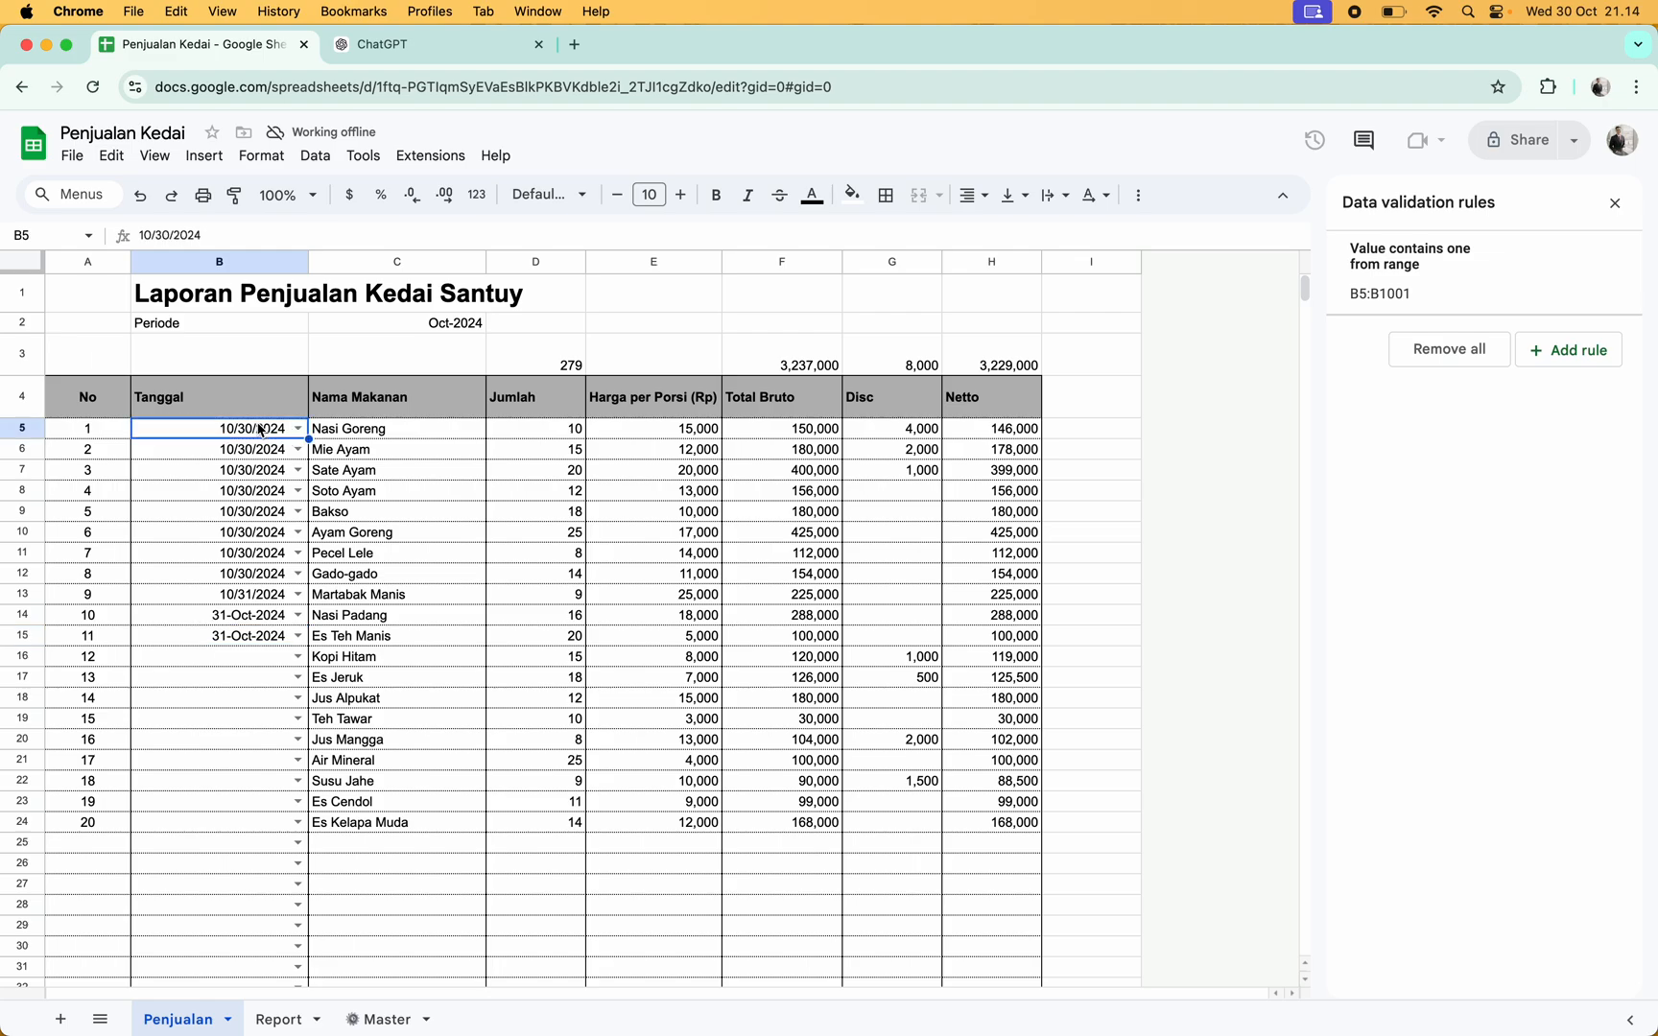
{"action": "key", "text": "shift+Down"}
{"action": "key", "text": "shift+Down"}
{"action": "key", "text": "super+shift+Down"}
{"action": "key", "text": "super+shift+Down"}
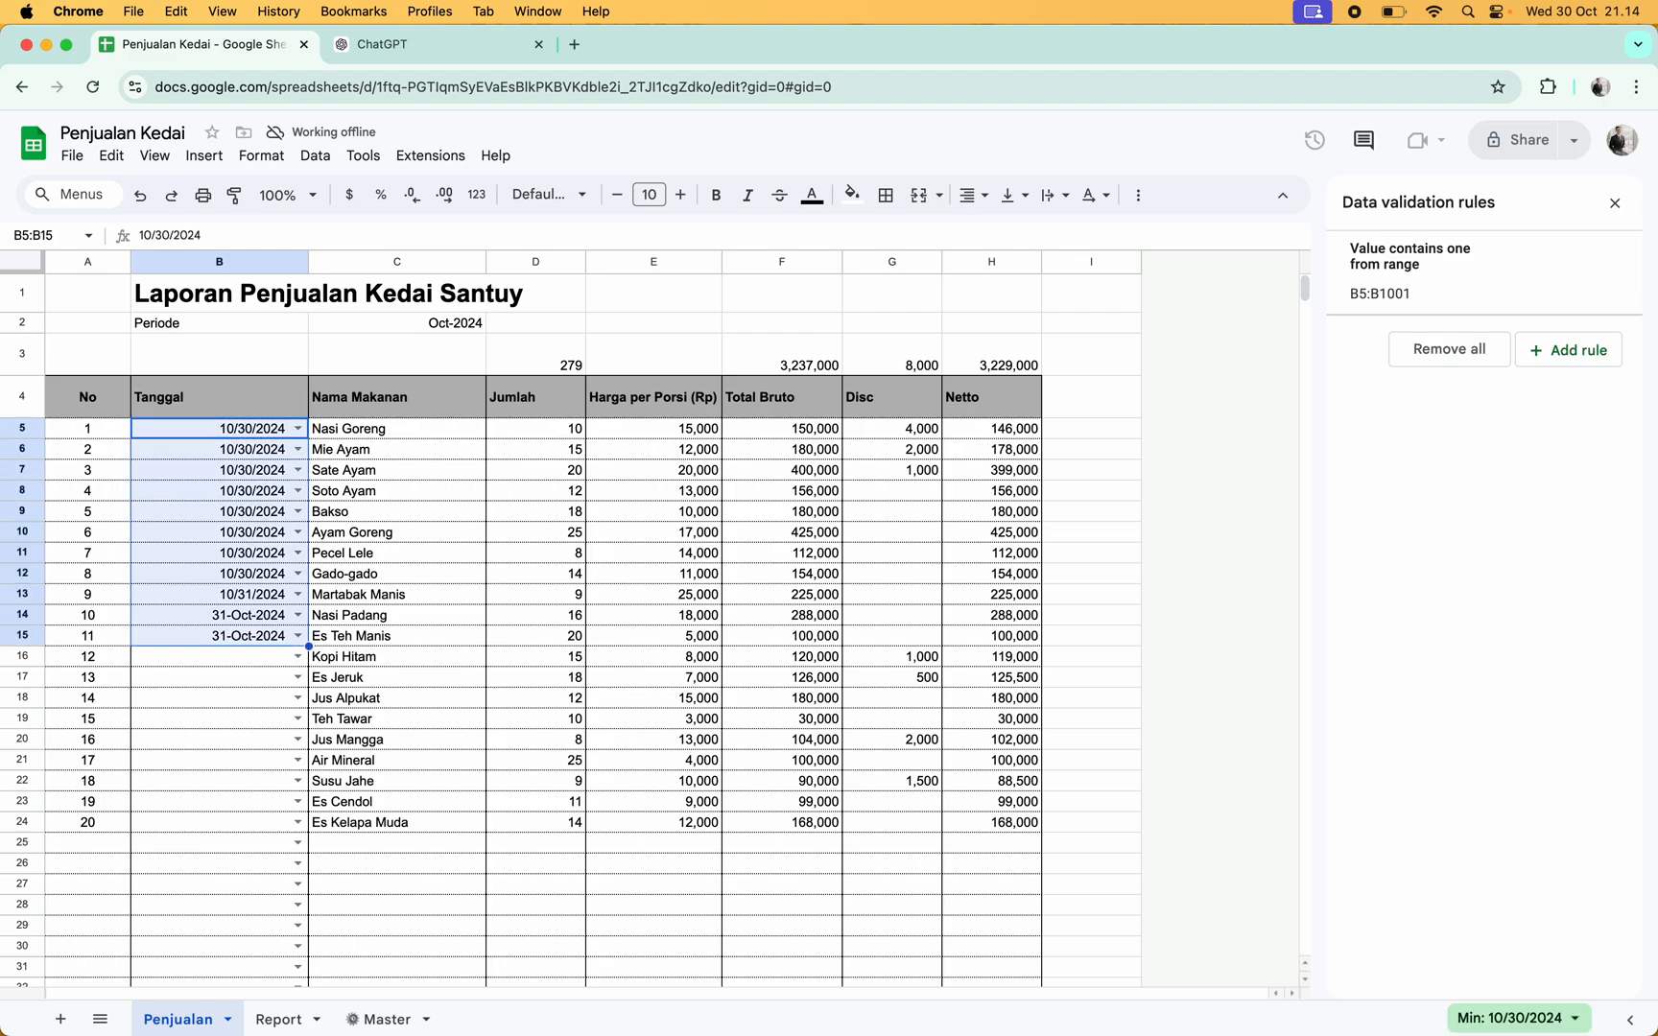
{"action": "left_click", "coordinate": [476, 196]}
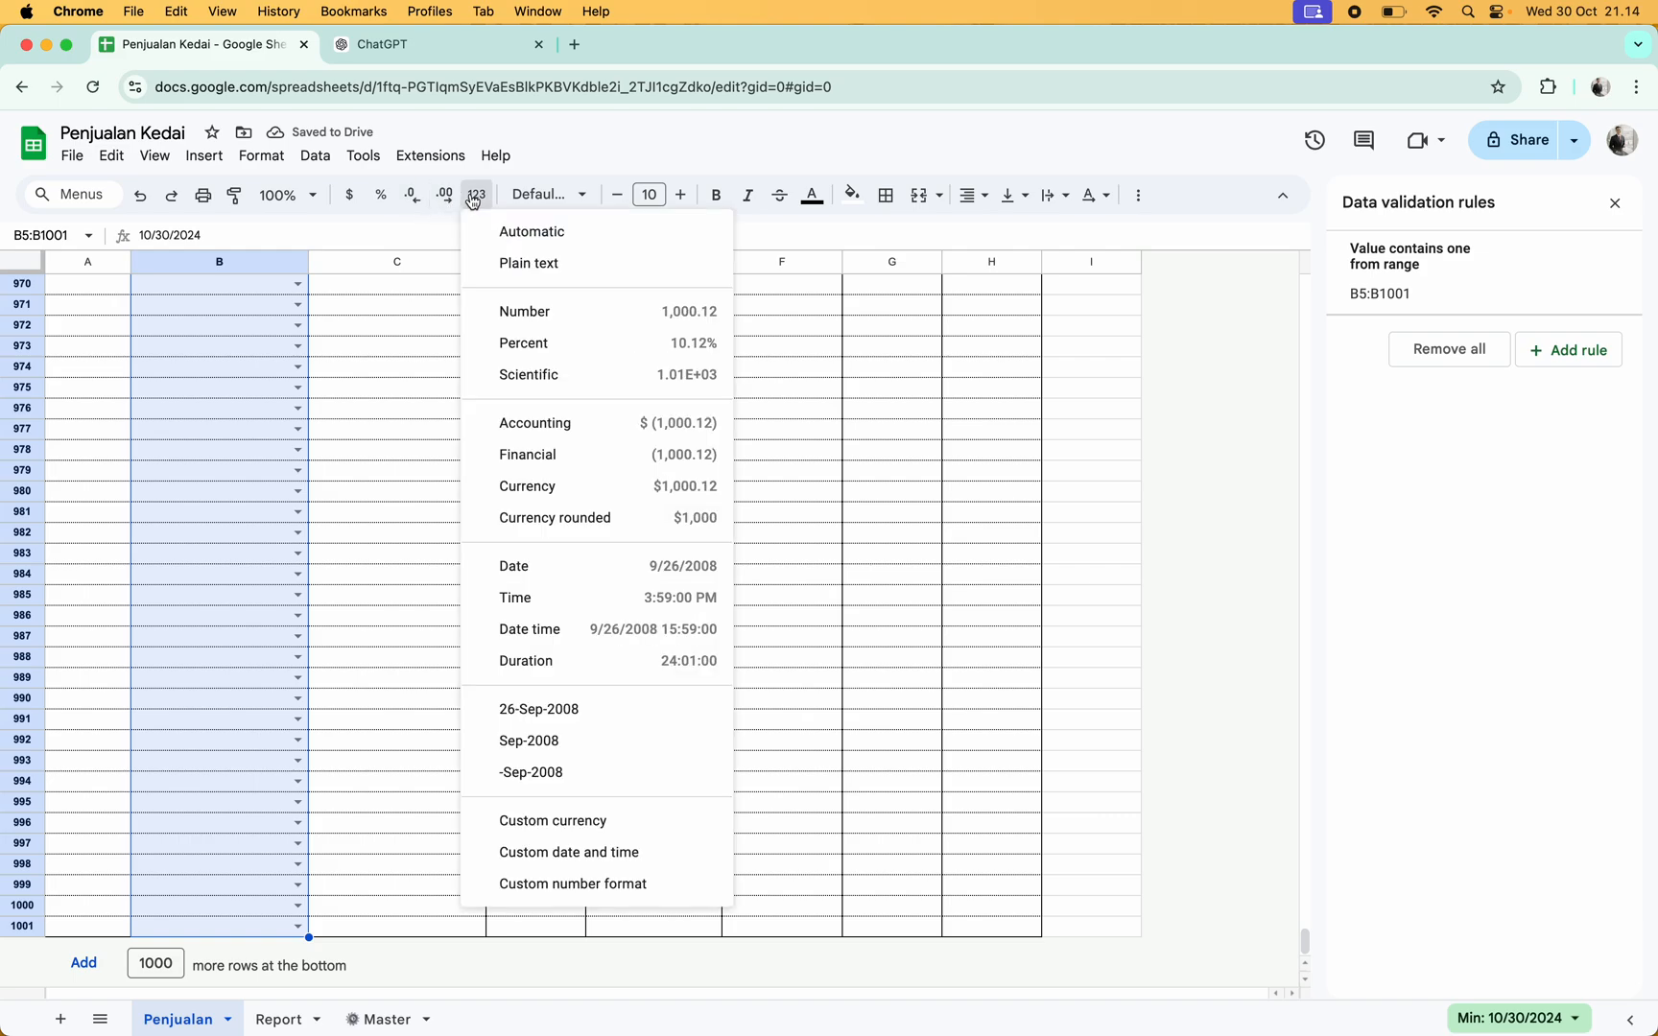
{"action": "left_click", "coordinate": [559, 711]}
Choose 2-Oct-2024 from the dropdown as the Tanggal value in the empty cell B984
{"action": "double_click", "coordinate": [255, 578]}
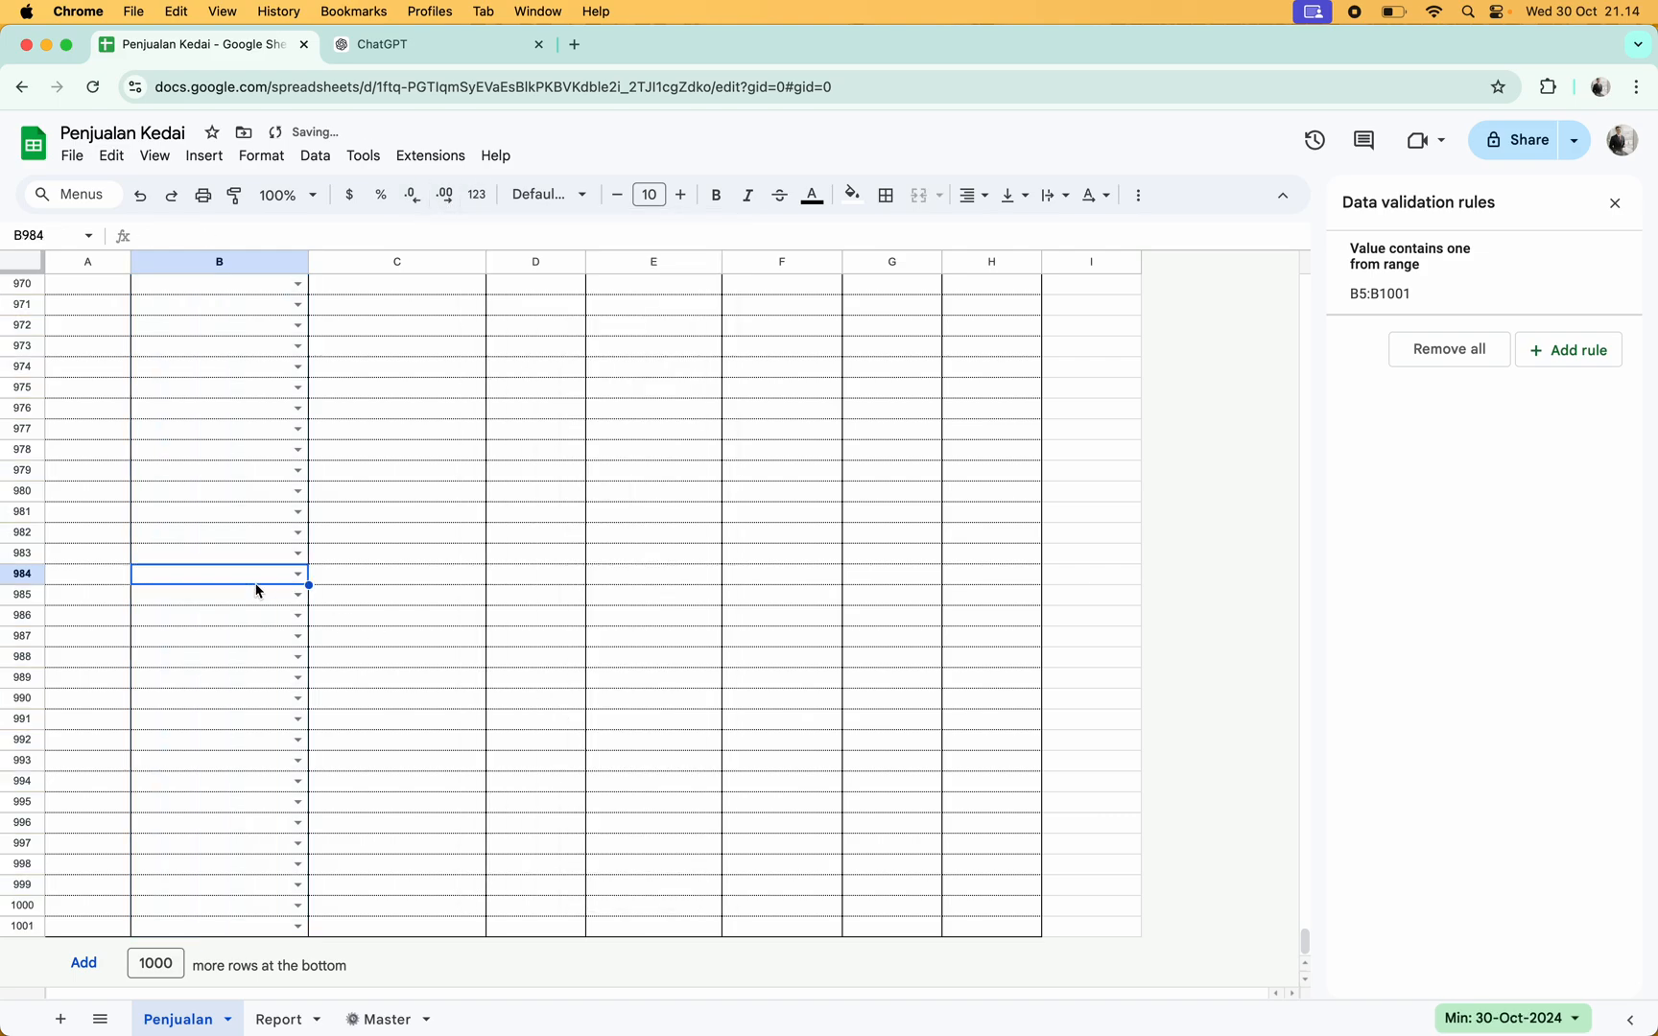
{"action": "key", "text": "Down"}
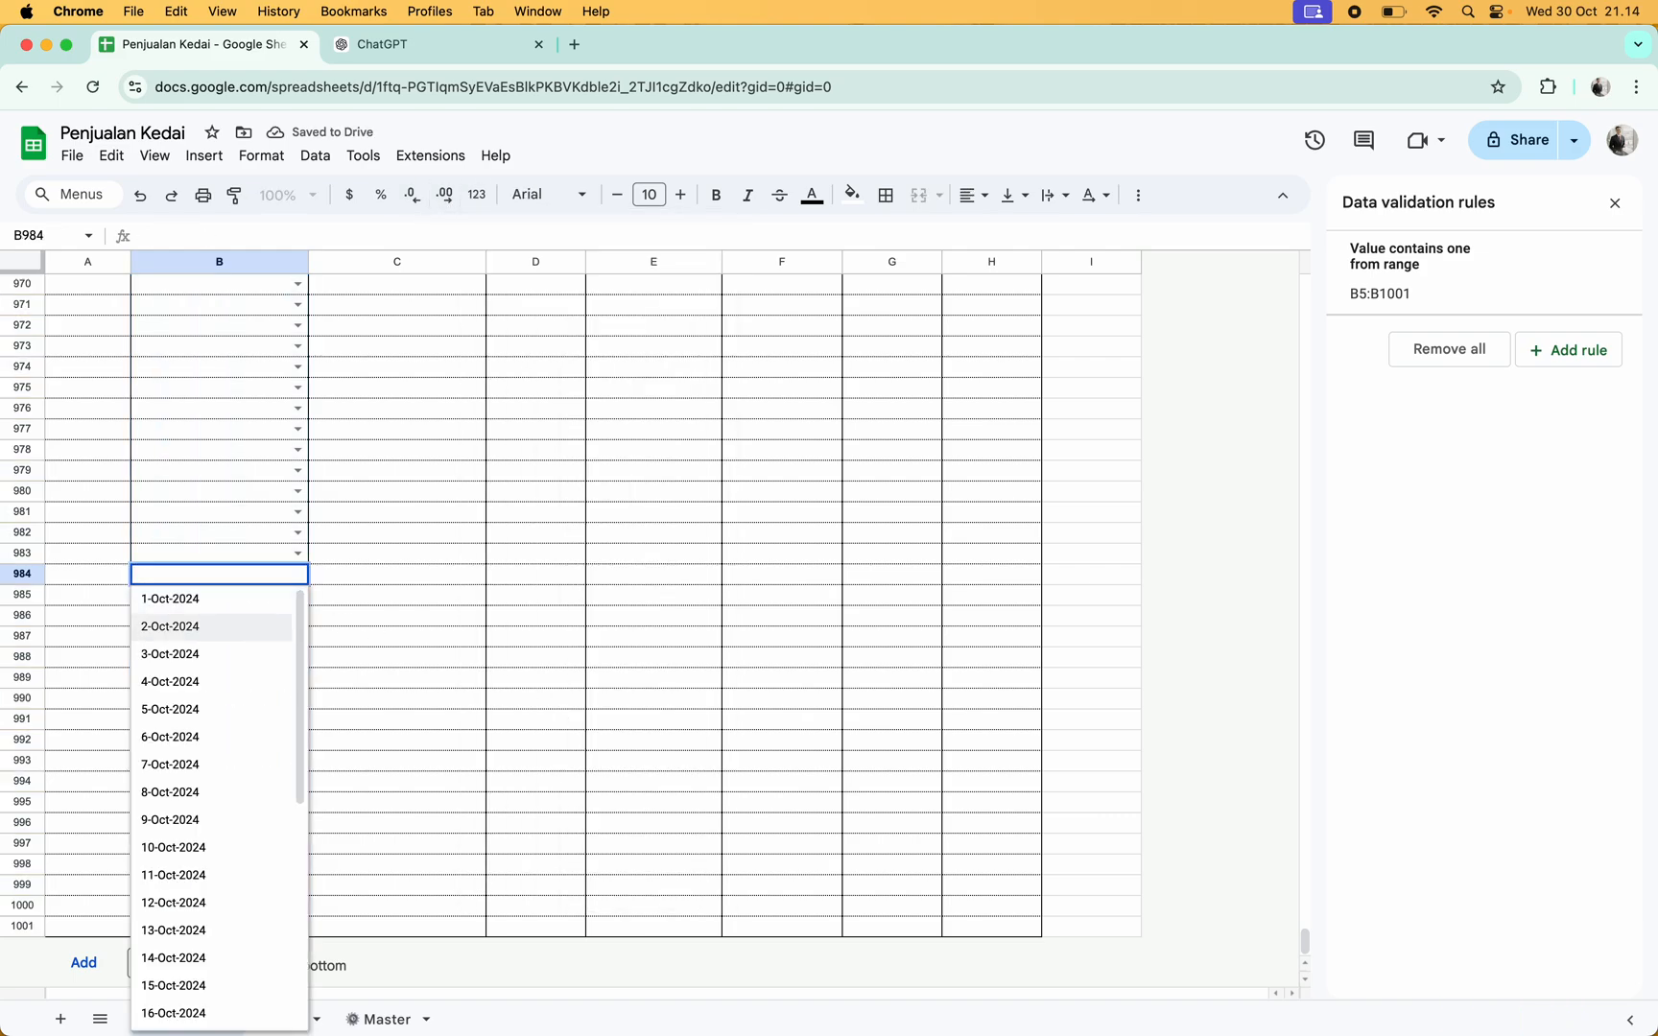
{"action": "key", "text": "Return"}
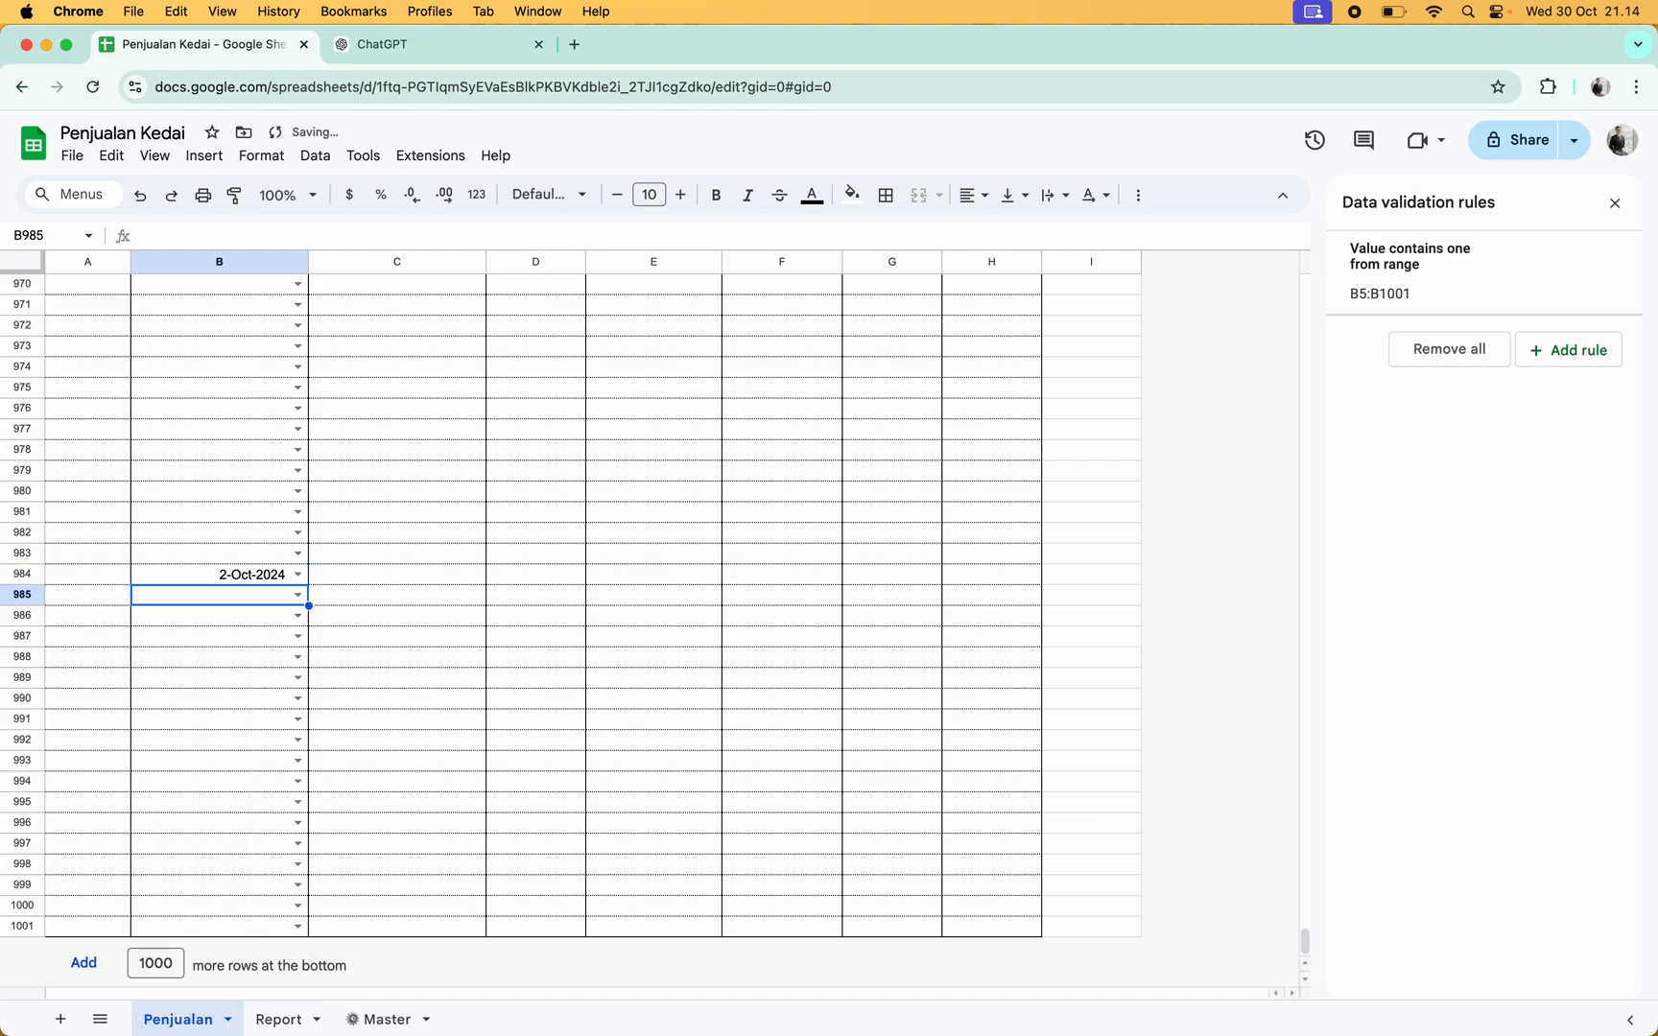
Copy the Tanggal date of Es Teh Manis in B15 into B16:B24, from Kopi Hitam to Es Kelapa Muda
{"action": "key", "text": "super+Up"}
{"action": "key", "text": "super+Up"}
{"action": "key", "text": "super+Up"}
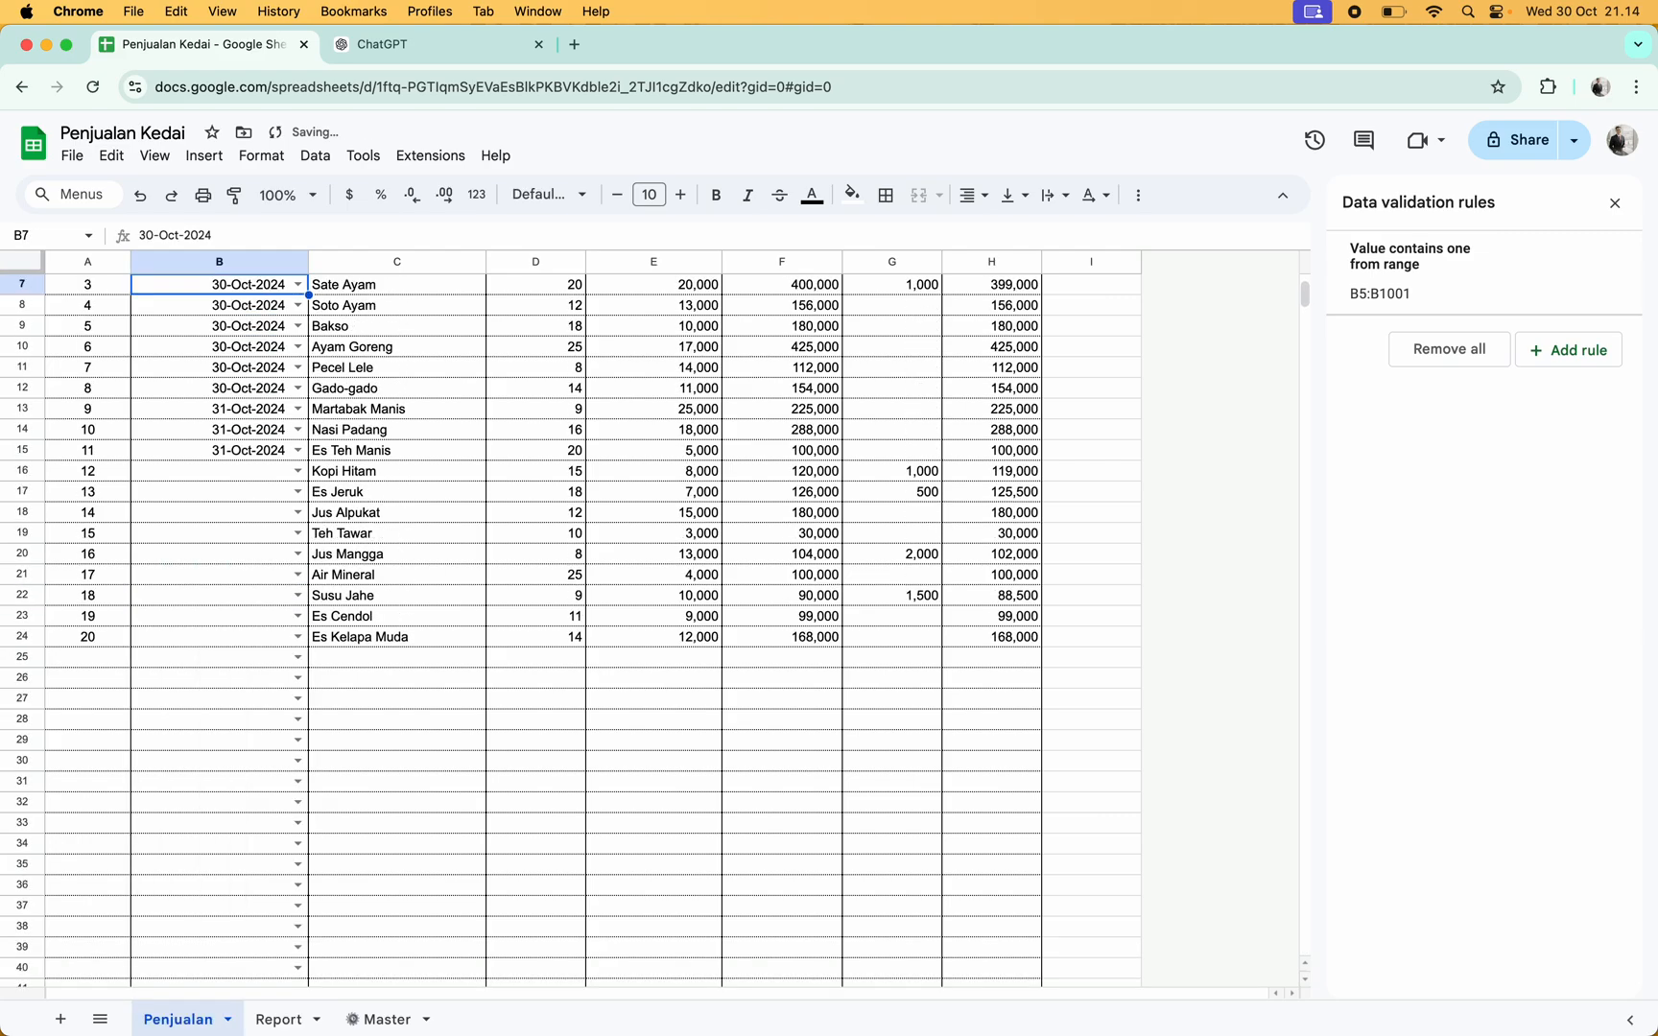
{"action": "key", "text": "Up"}
{"action": "key", "text": "Up"}
{"action": "key", "text": "Up"}
{"action": "key", "text": "Down"}
{"action": "key", "text": "Down"}
{"action": "key", "text": "Down"}
{"action": "key", "text": "Down"}
{"action": "key", "text": "Down"}
{"action": "key", "text": "Down"}
{"action": "key", "text": "Down"}
{"action": "key", "text": "Down"}
{"action": "key", "text": "Down"}
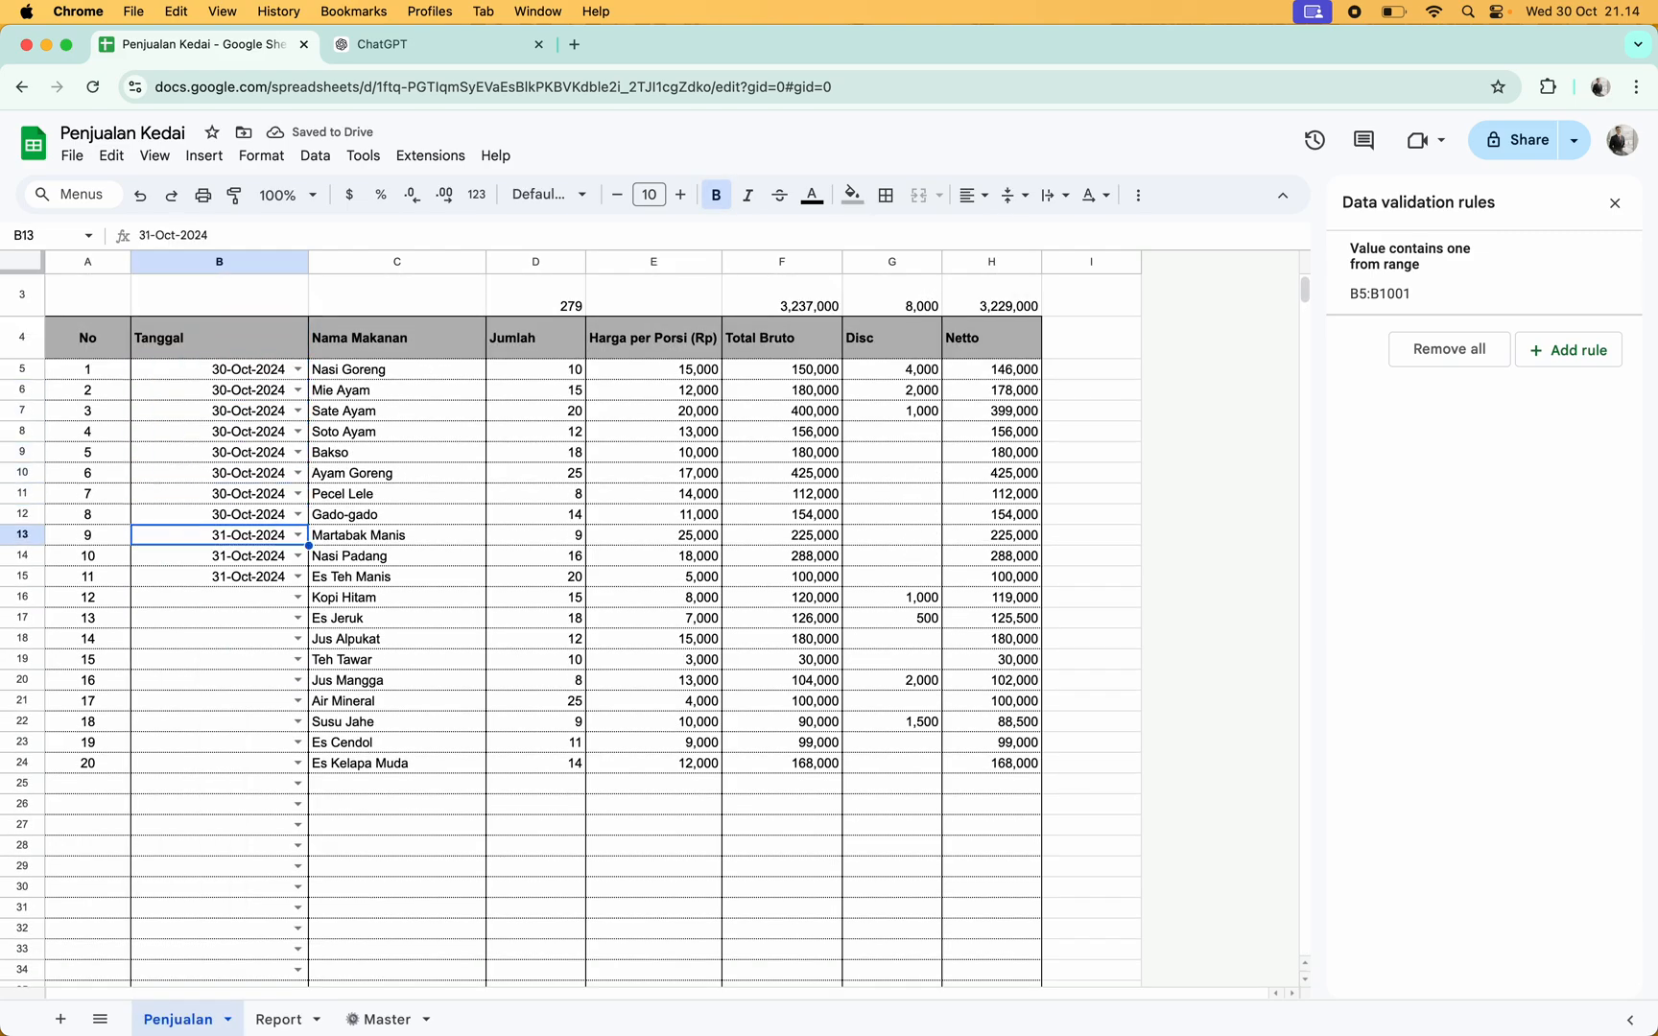
{"action": "key", "text": "Down"}
{"action": "key", "text": "Down"}
{"action": "key", "text": "super+c"}
{"action": "key", "text": "Down"}
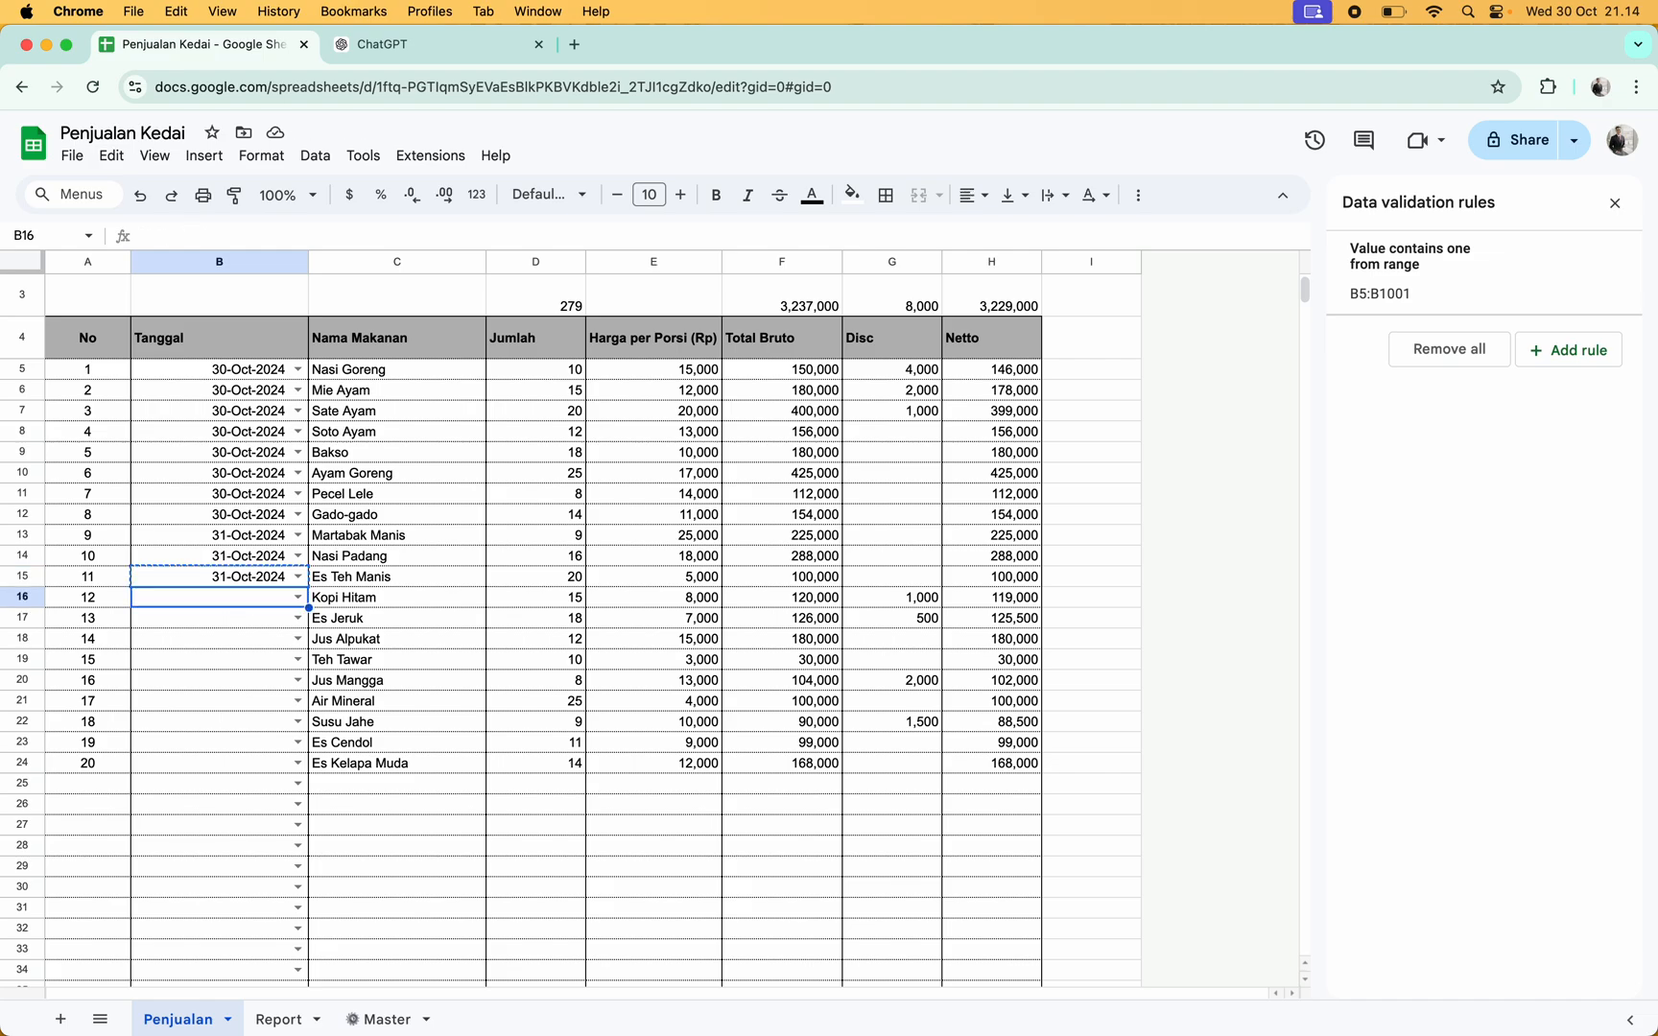
{"action": "key", "text": "shift+Down"}
{"action": "key", "text": "shift+Down"}
{"action": "key", "text": "shift+Down"}
{"action": "key", "text": "shift+Down"}
{"action": "key", "text": "shift+Down"}
{"action": "key", "text": "shift+Down"}
{"action": "key", "text": "shift+Down"}
{"action": "key", "text": "shift+Down"}
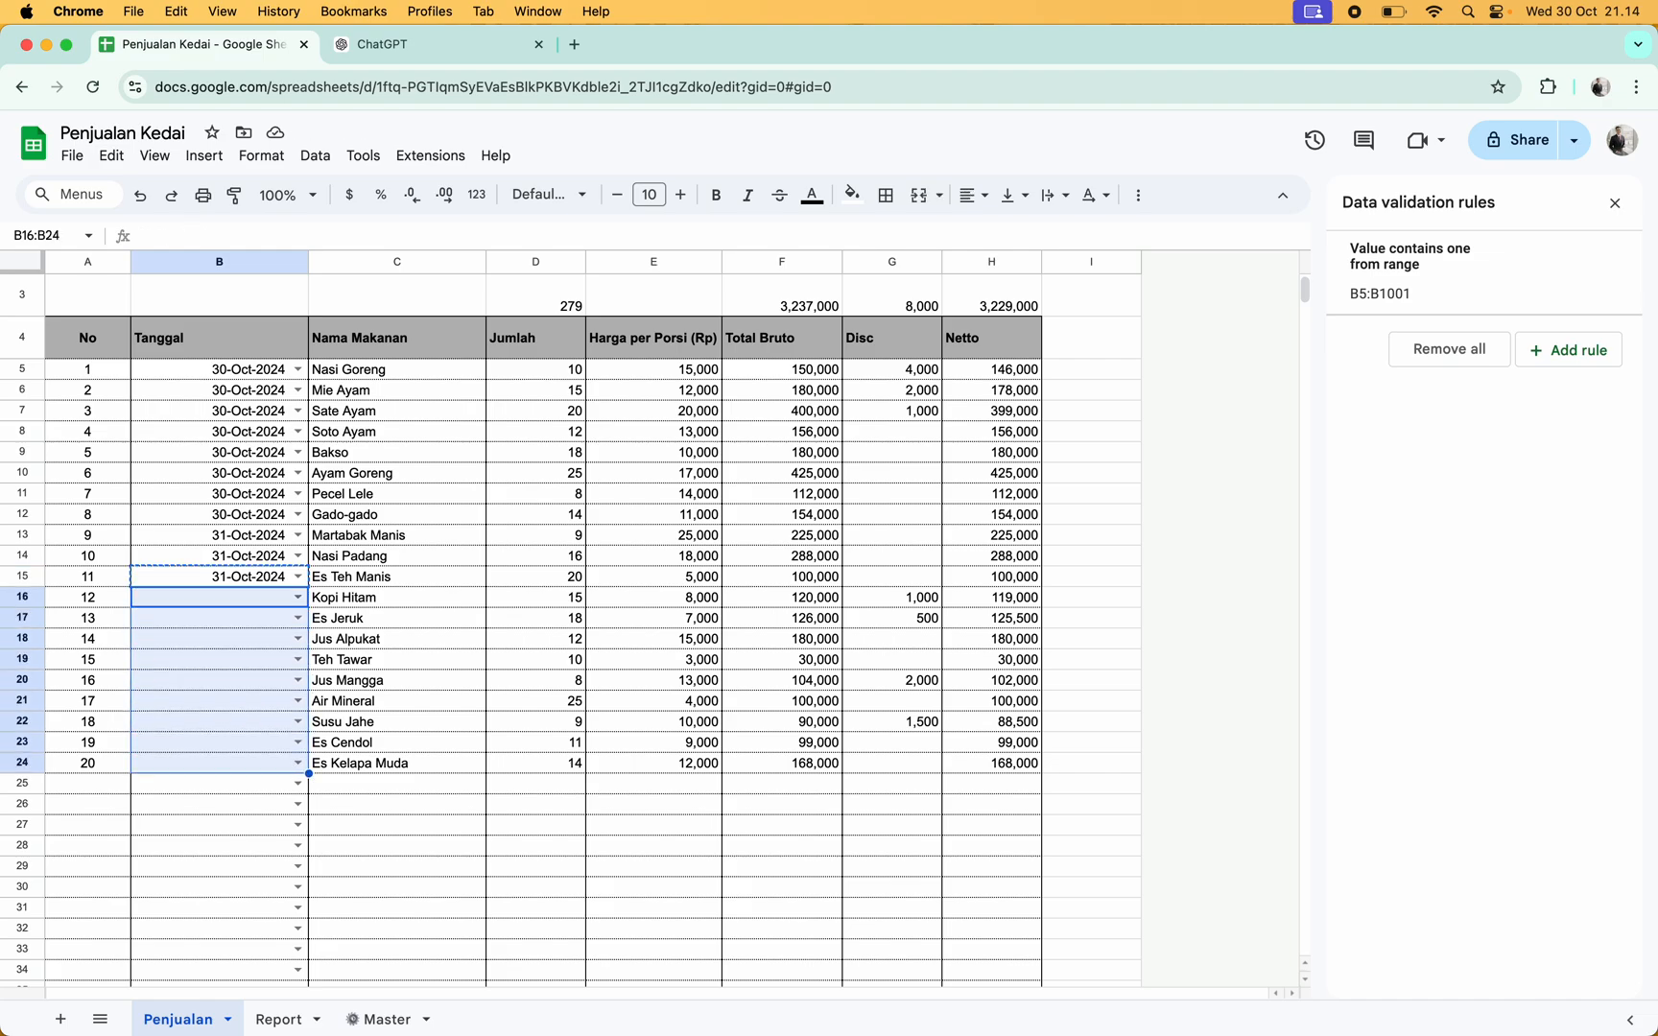
{"action": "key", "text": "super+v"}
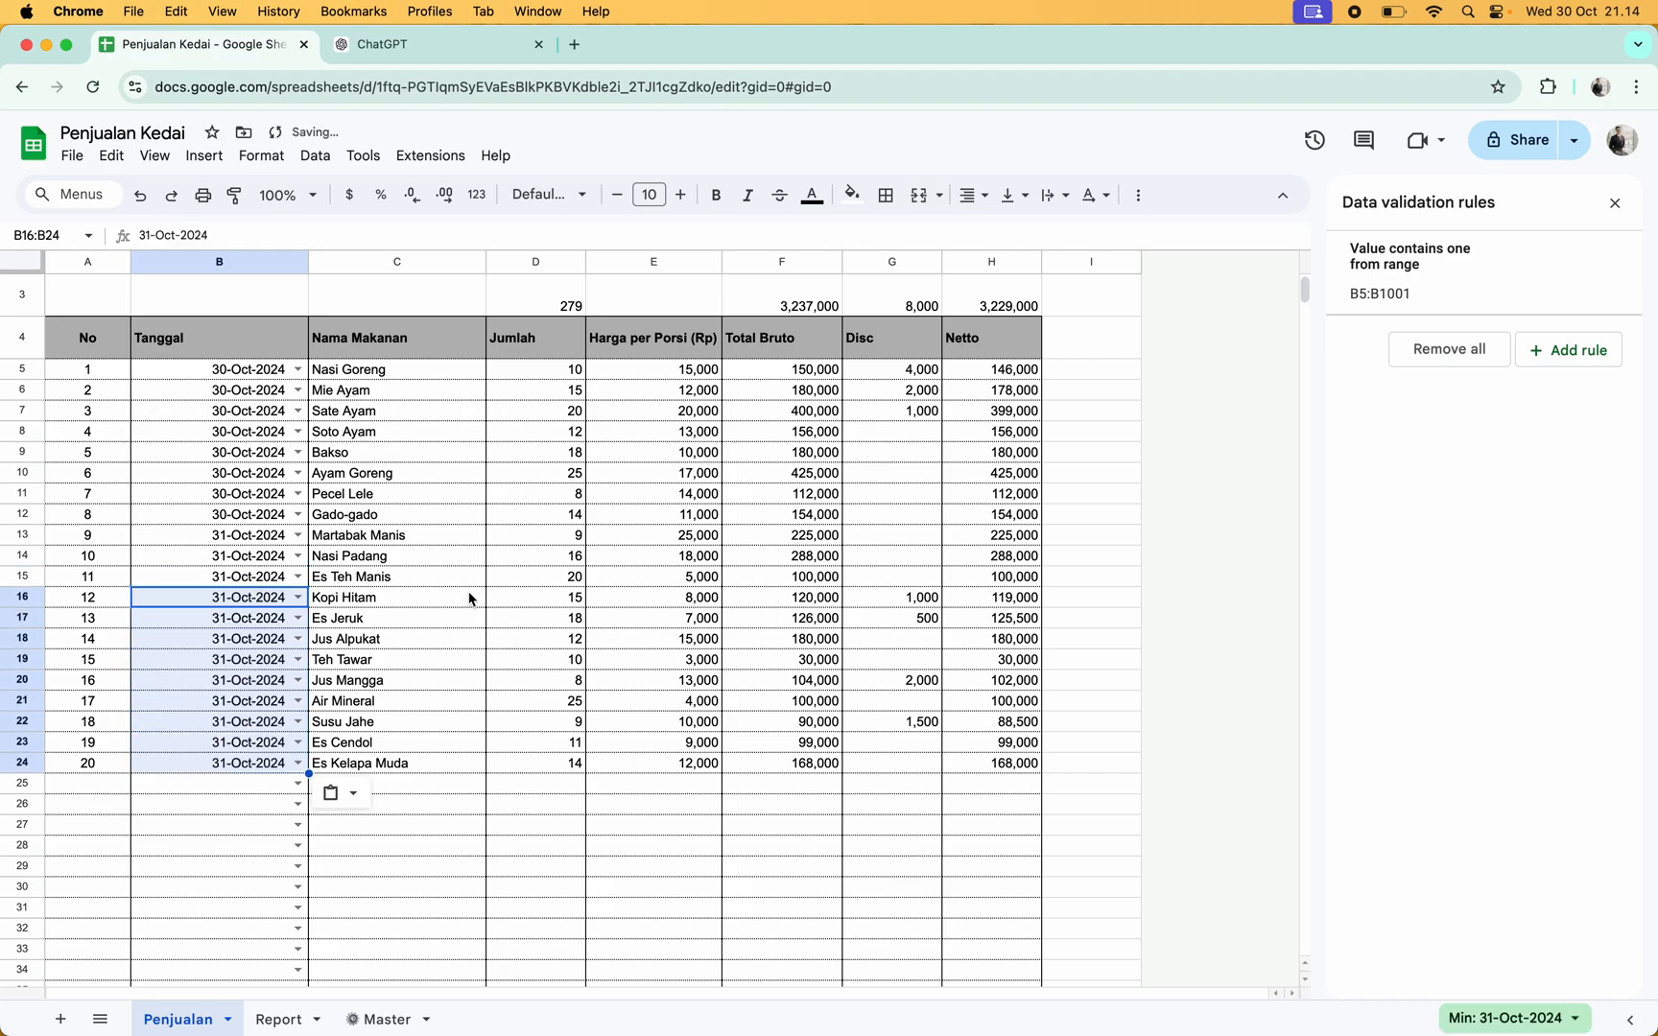
Make the totals in D3:H3 above the table header bold and close the data validation rules
{"action": "scroll", "coordinate": [316, 503], "scroll_direction": "up", "scroll_amount": 2}
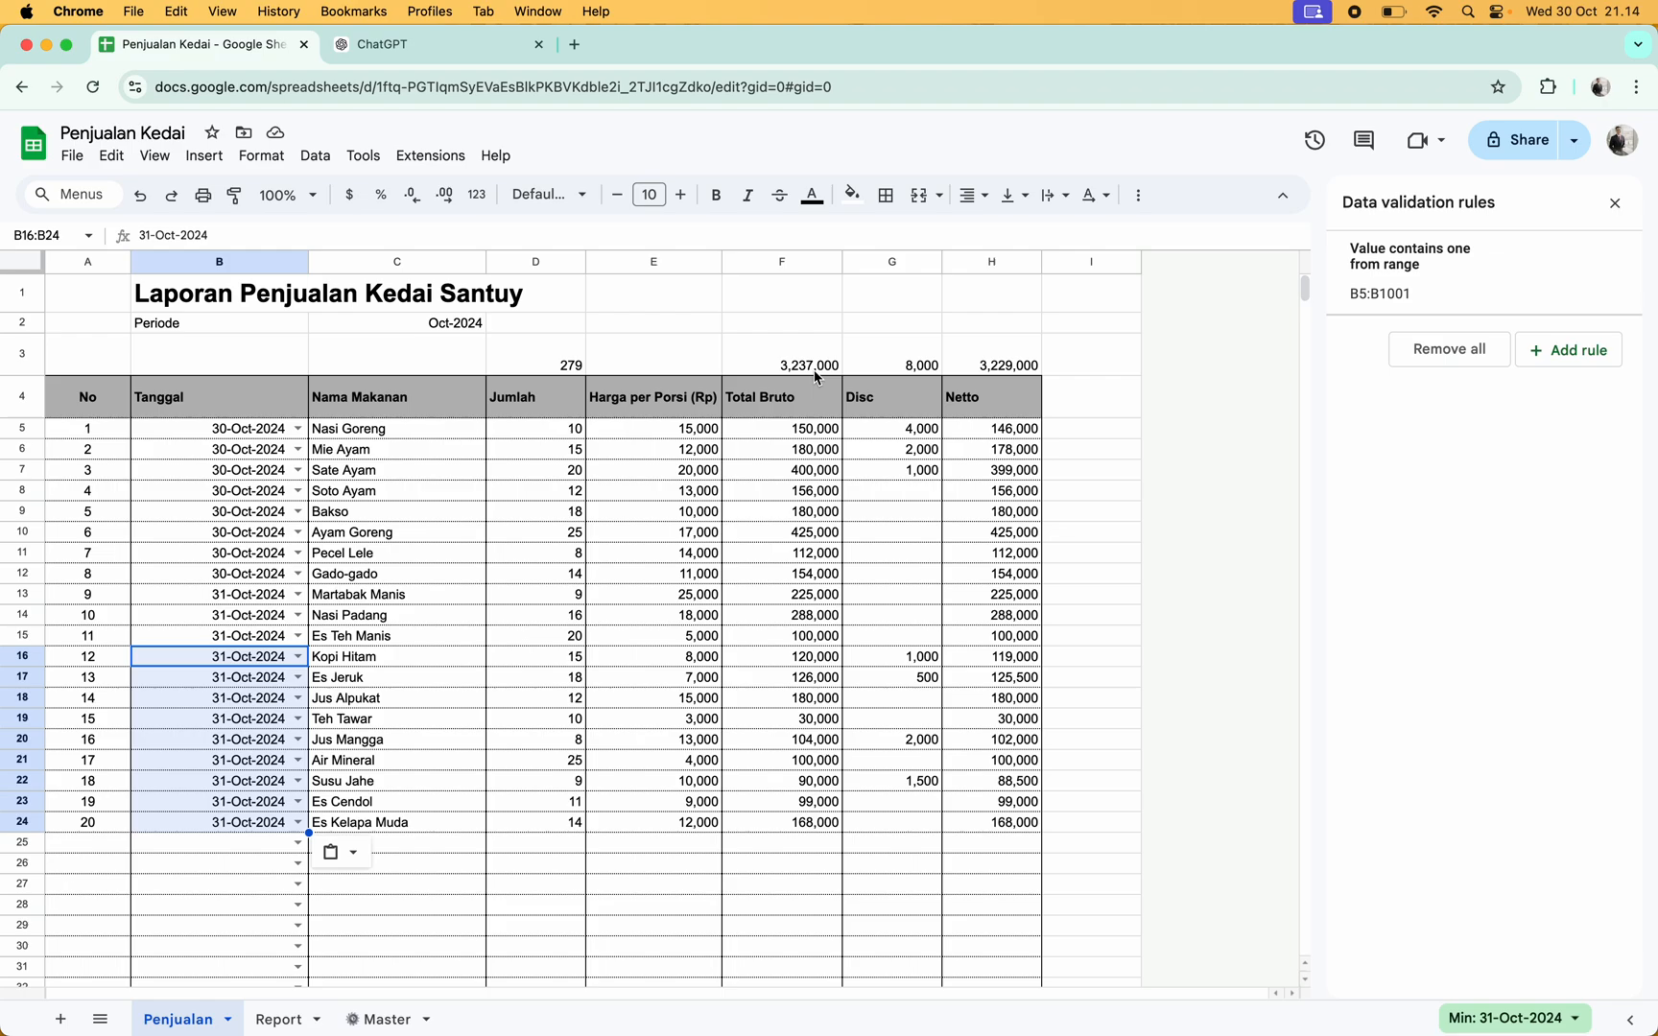
{"action": "left_click", "coordinate": [542, 370]}
{"action": "left_click", "coordinate": [1030, 365], "text": "shift"}
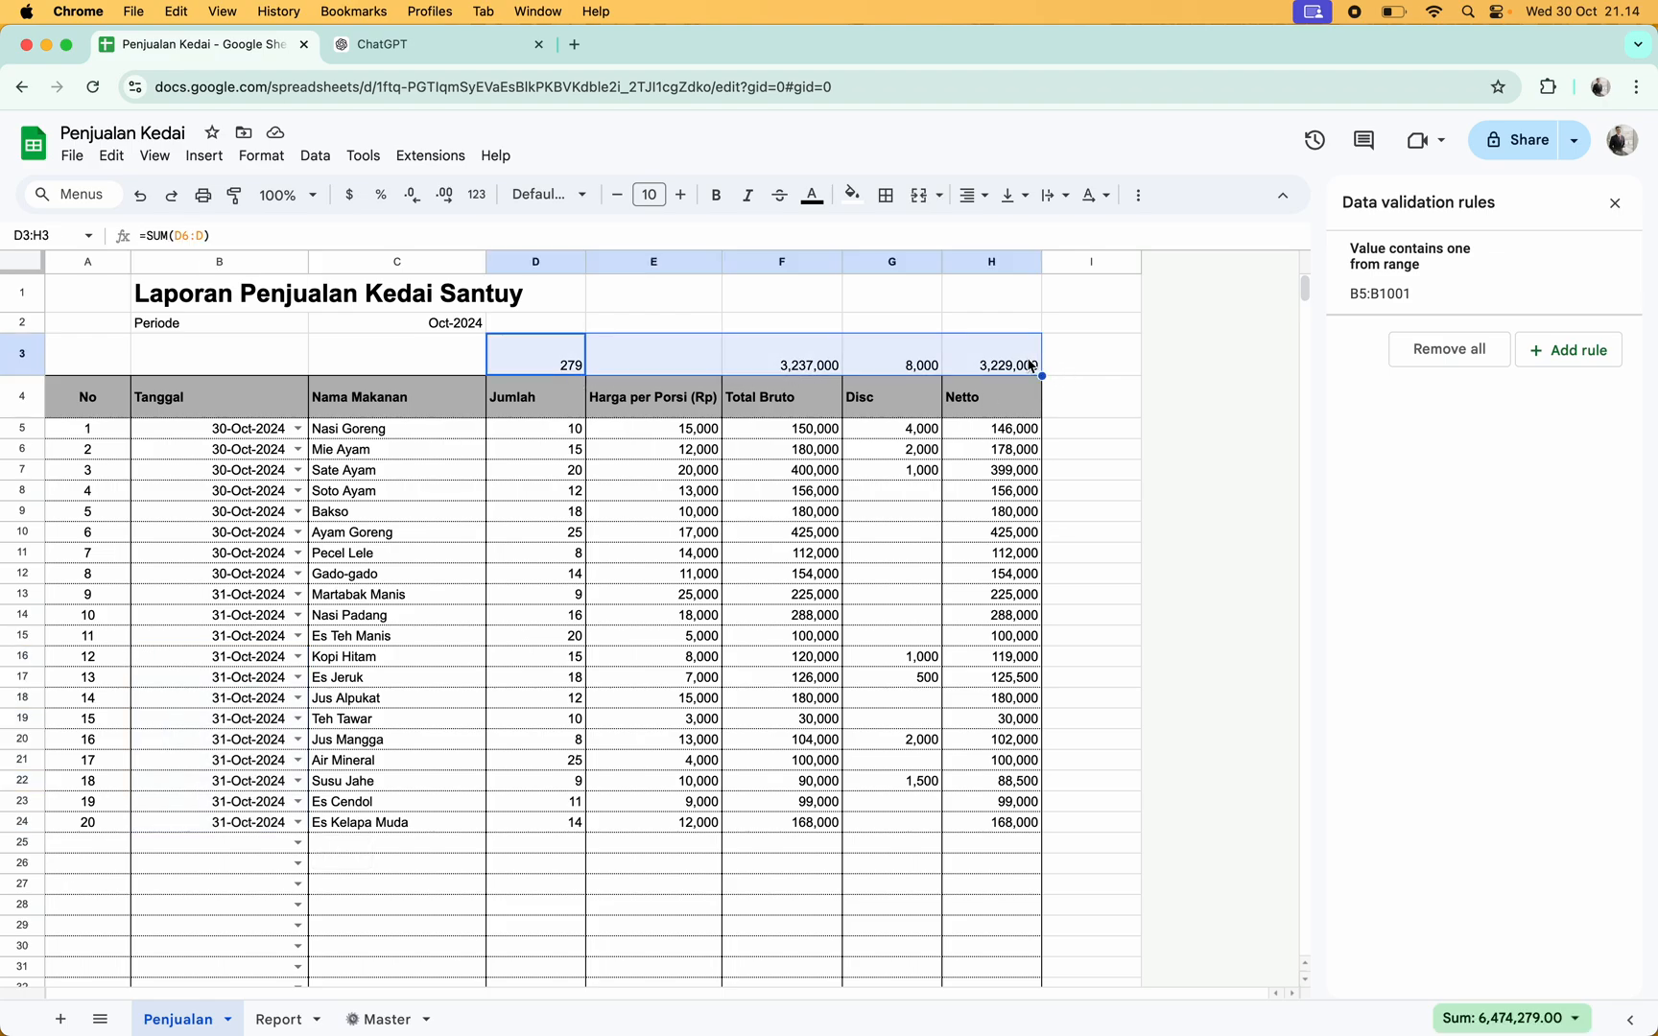
{"action": "key", "text": "cmd+b"}
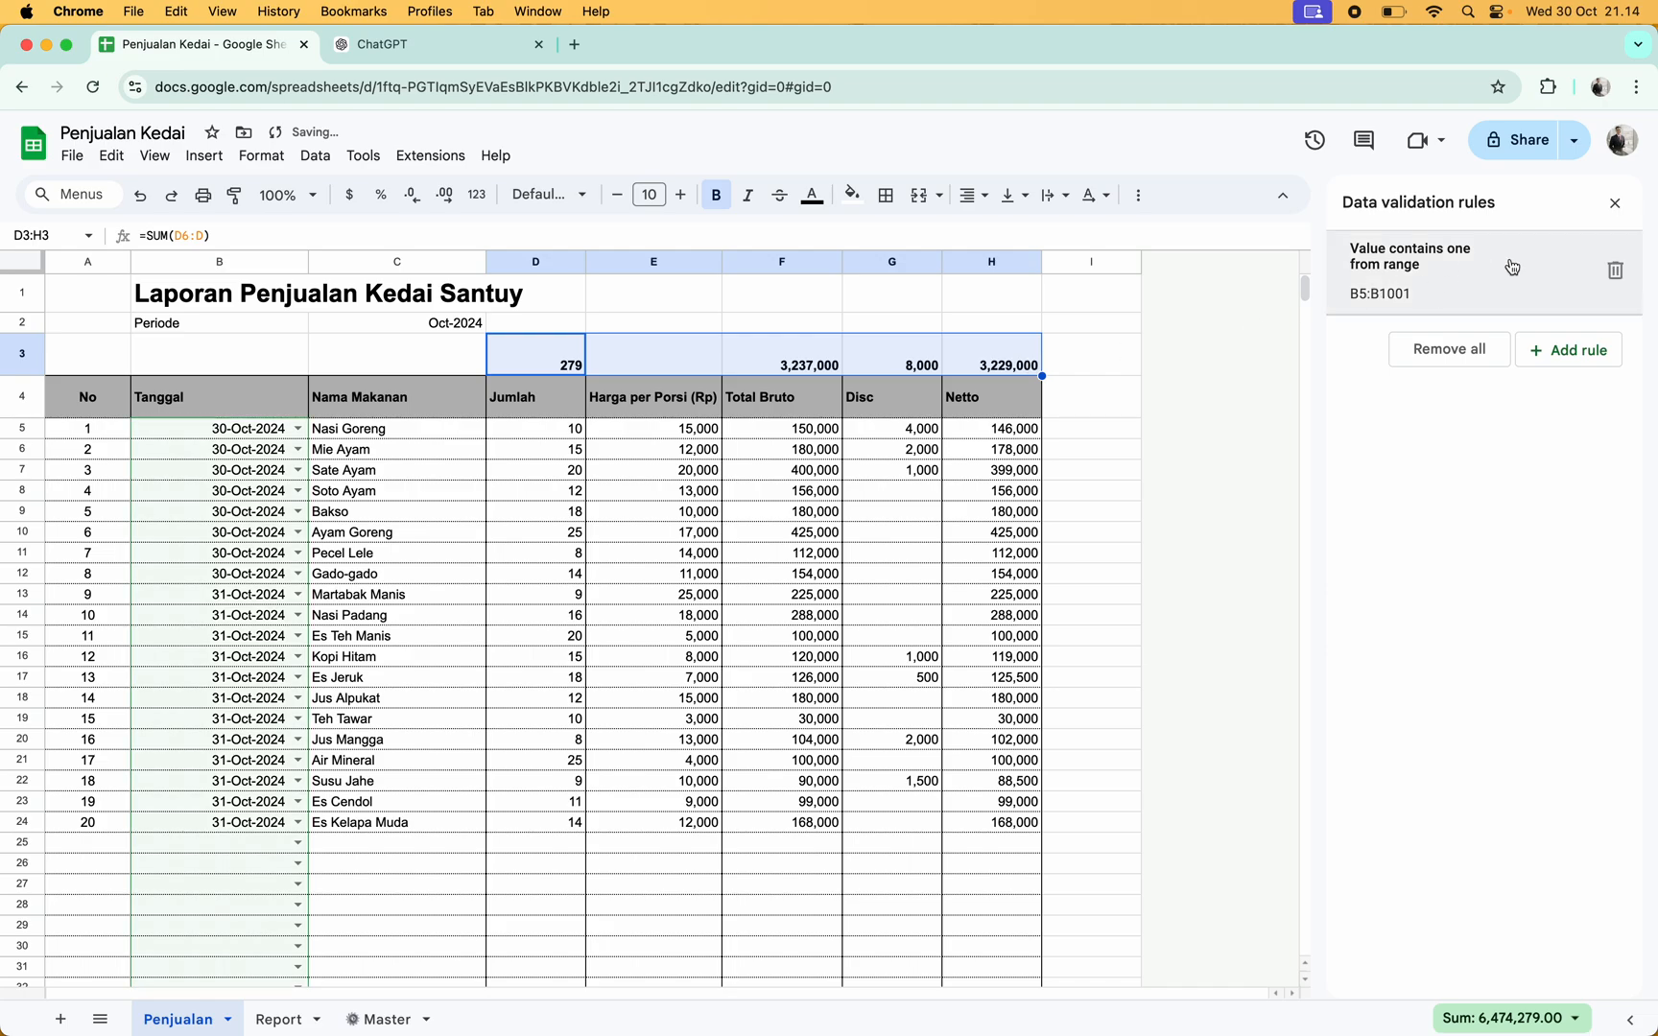
{"action": "left_click", "coordinate": [1614, 203]}
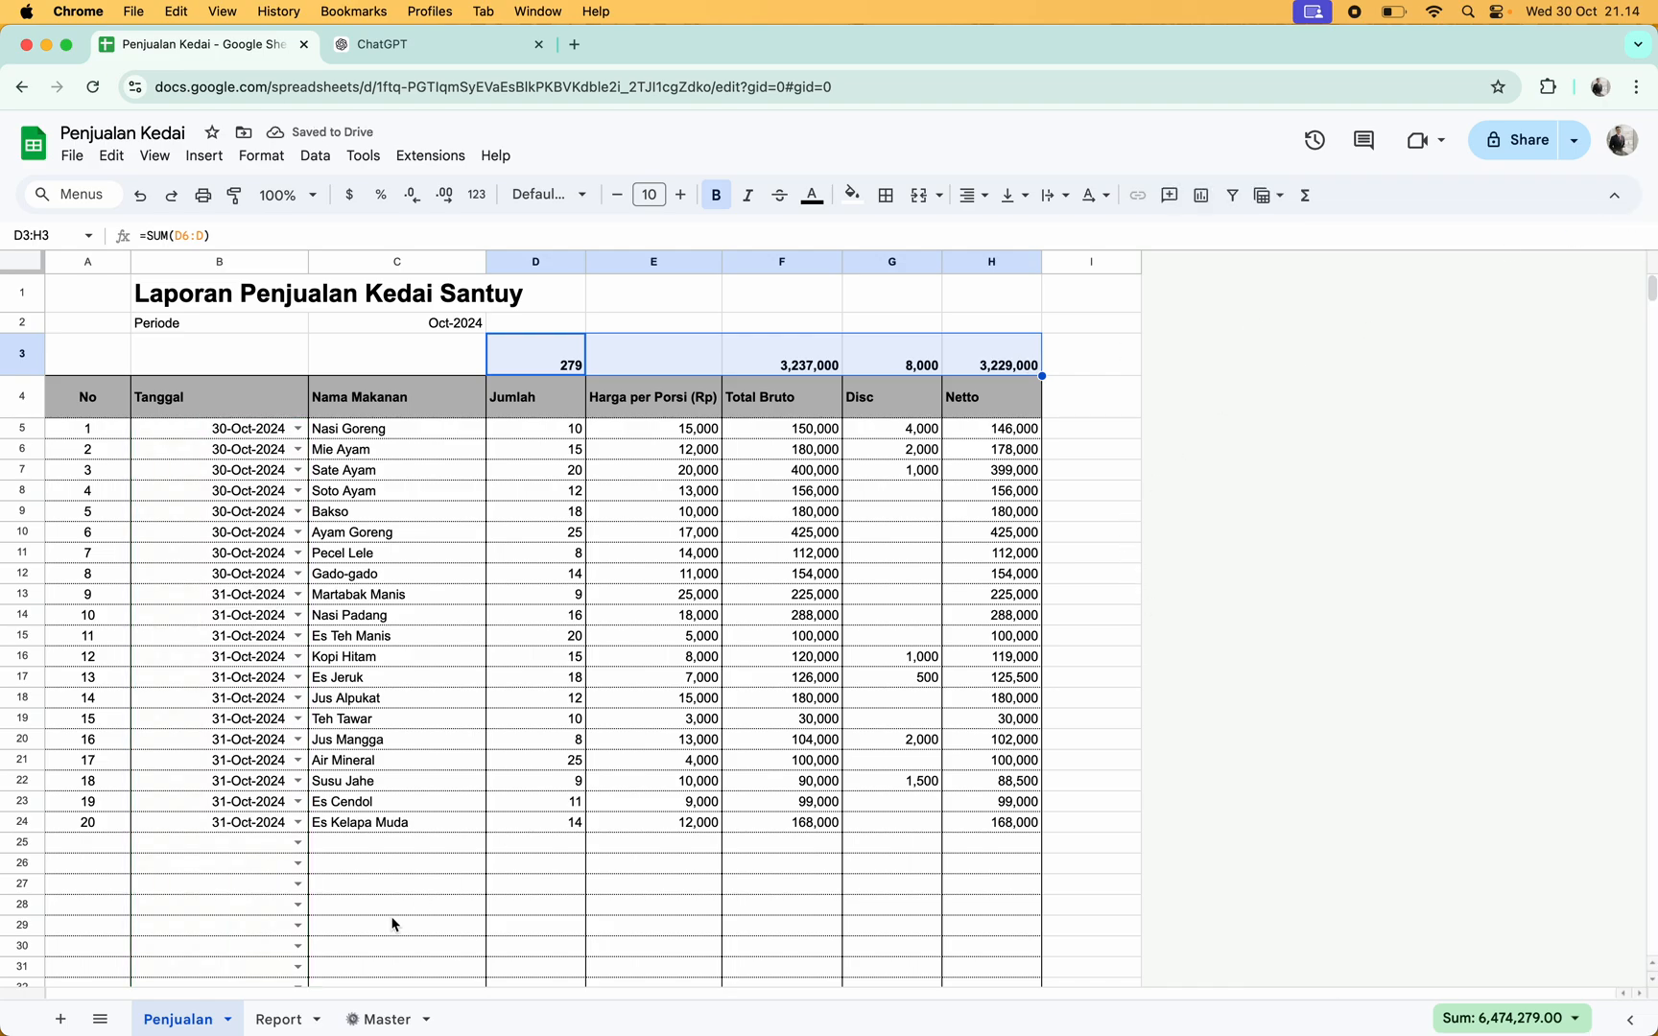
{"action": "left_click", "coordinate": [302, 1019]}
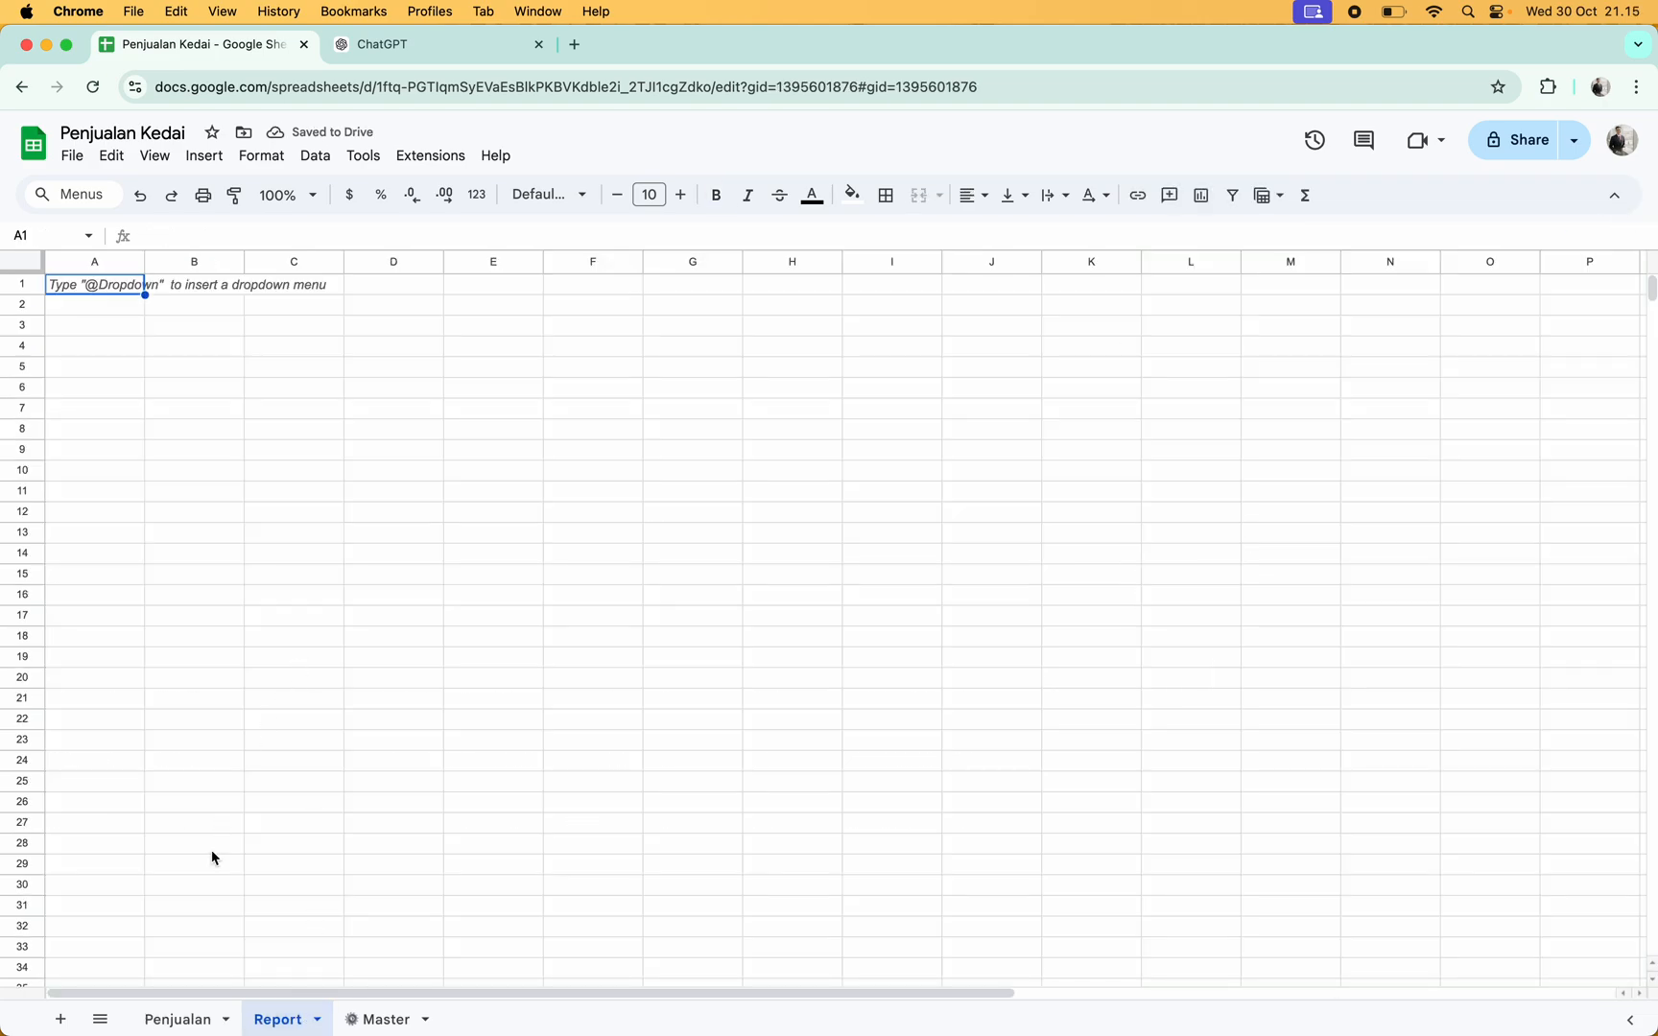
{"action": "left_click", "coordinate": [163, 1020]}
{"action": "left_click", "coordinate": [275, 1024]}
{"action": "left_click", "coordinate": [211, 1025]}
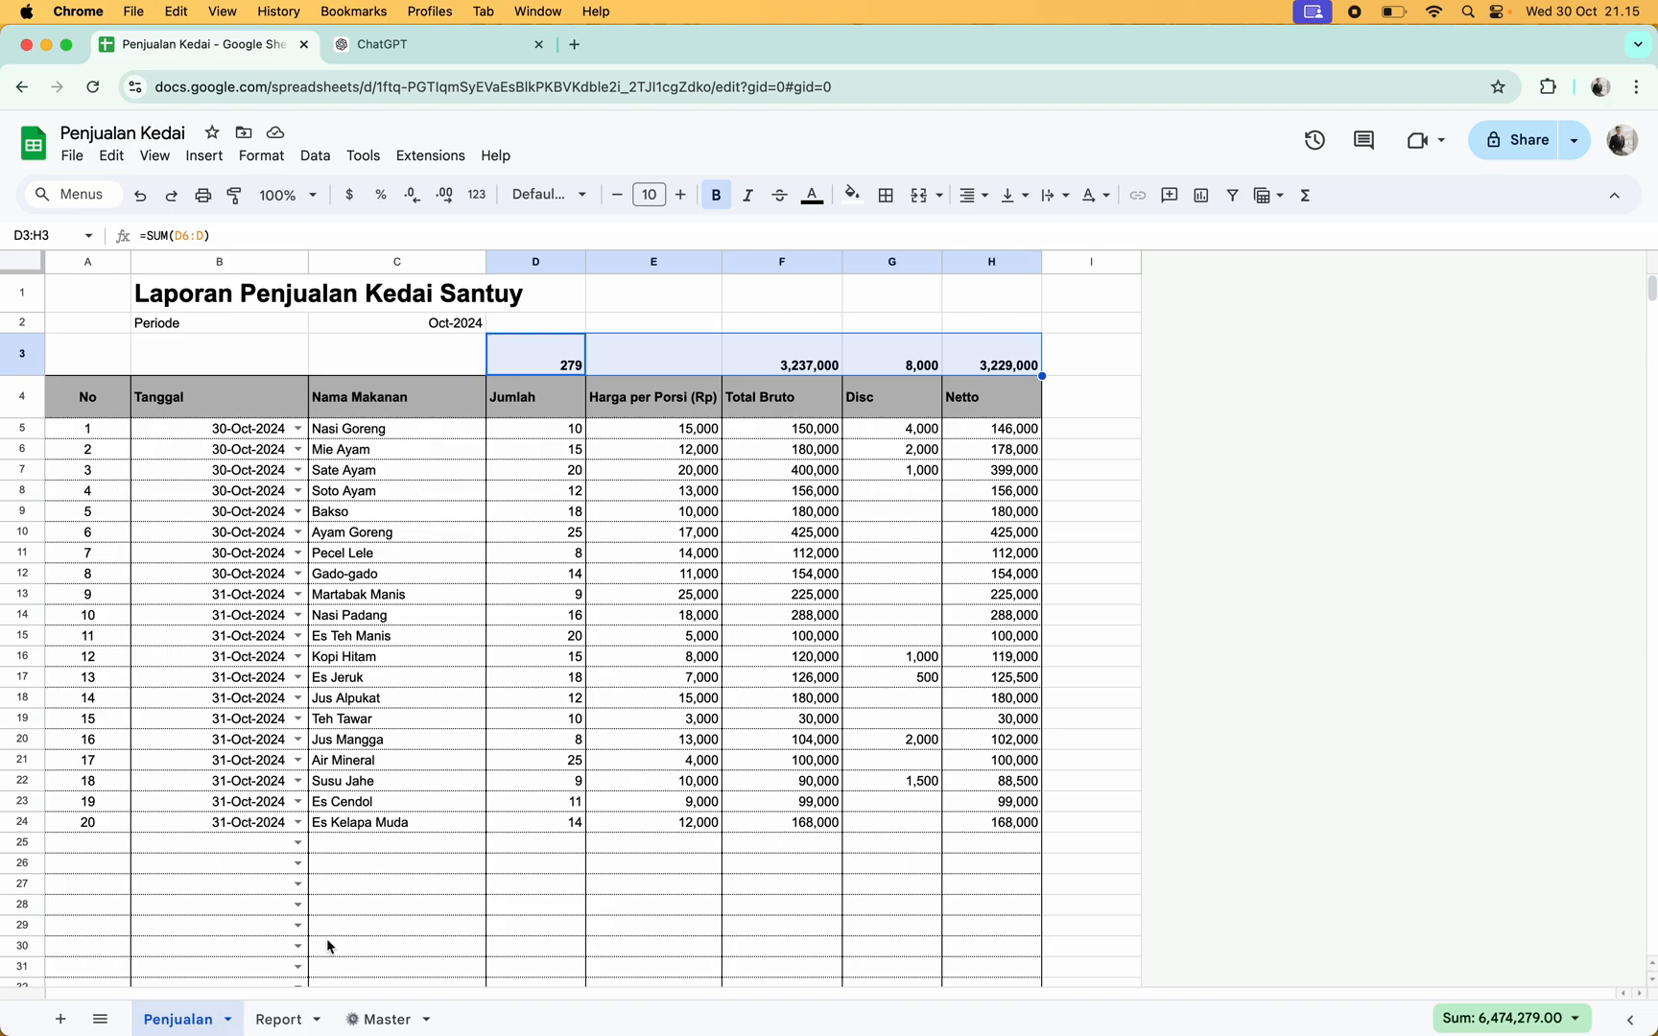
In the Report sheet, enter the title "Report Penjualan Kedai Santuy" in A1
{"action": "left_click", "coordinate": [293, 1021]}
{"action": "left_click", "coordinate": [93, 368]}
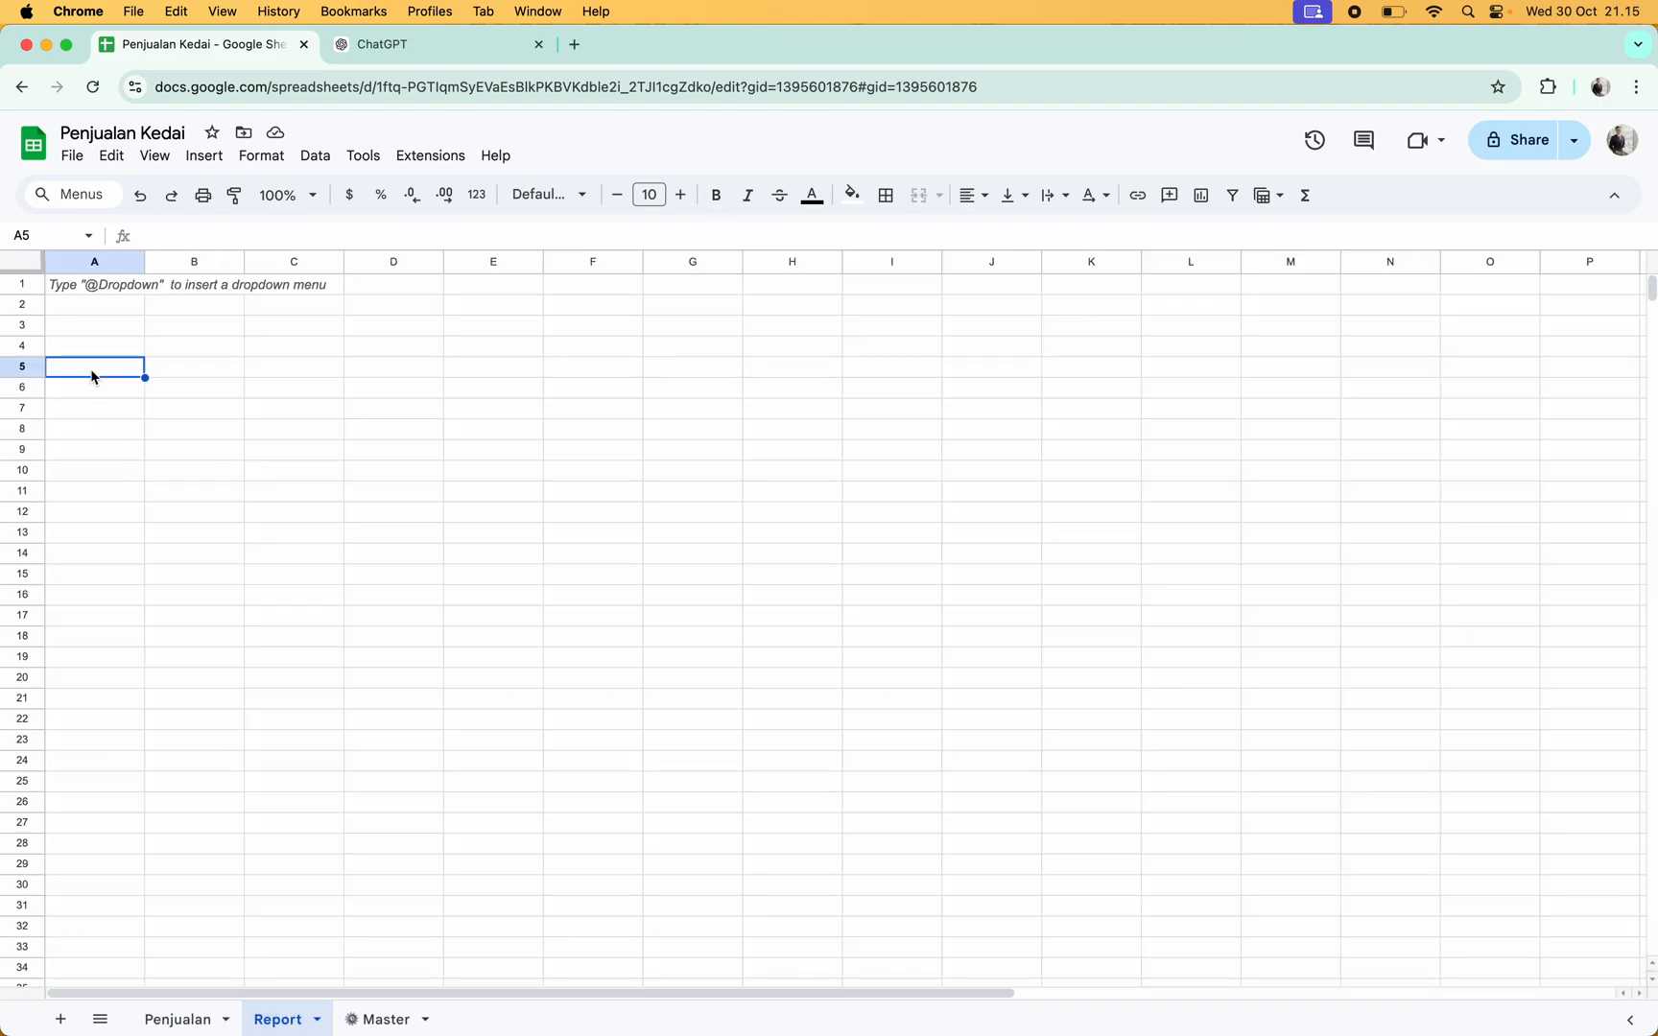
{"action": "left_click", "coordinate": [141, 284]}
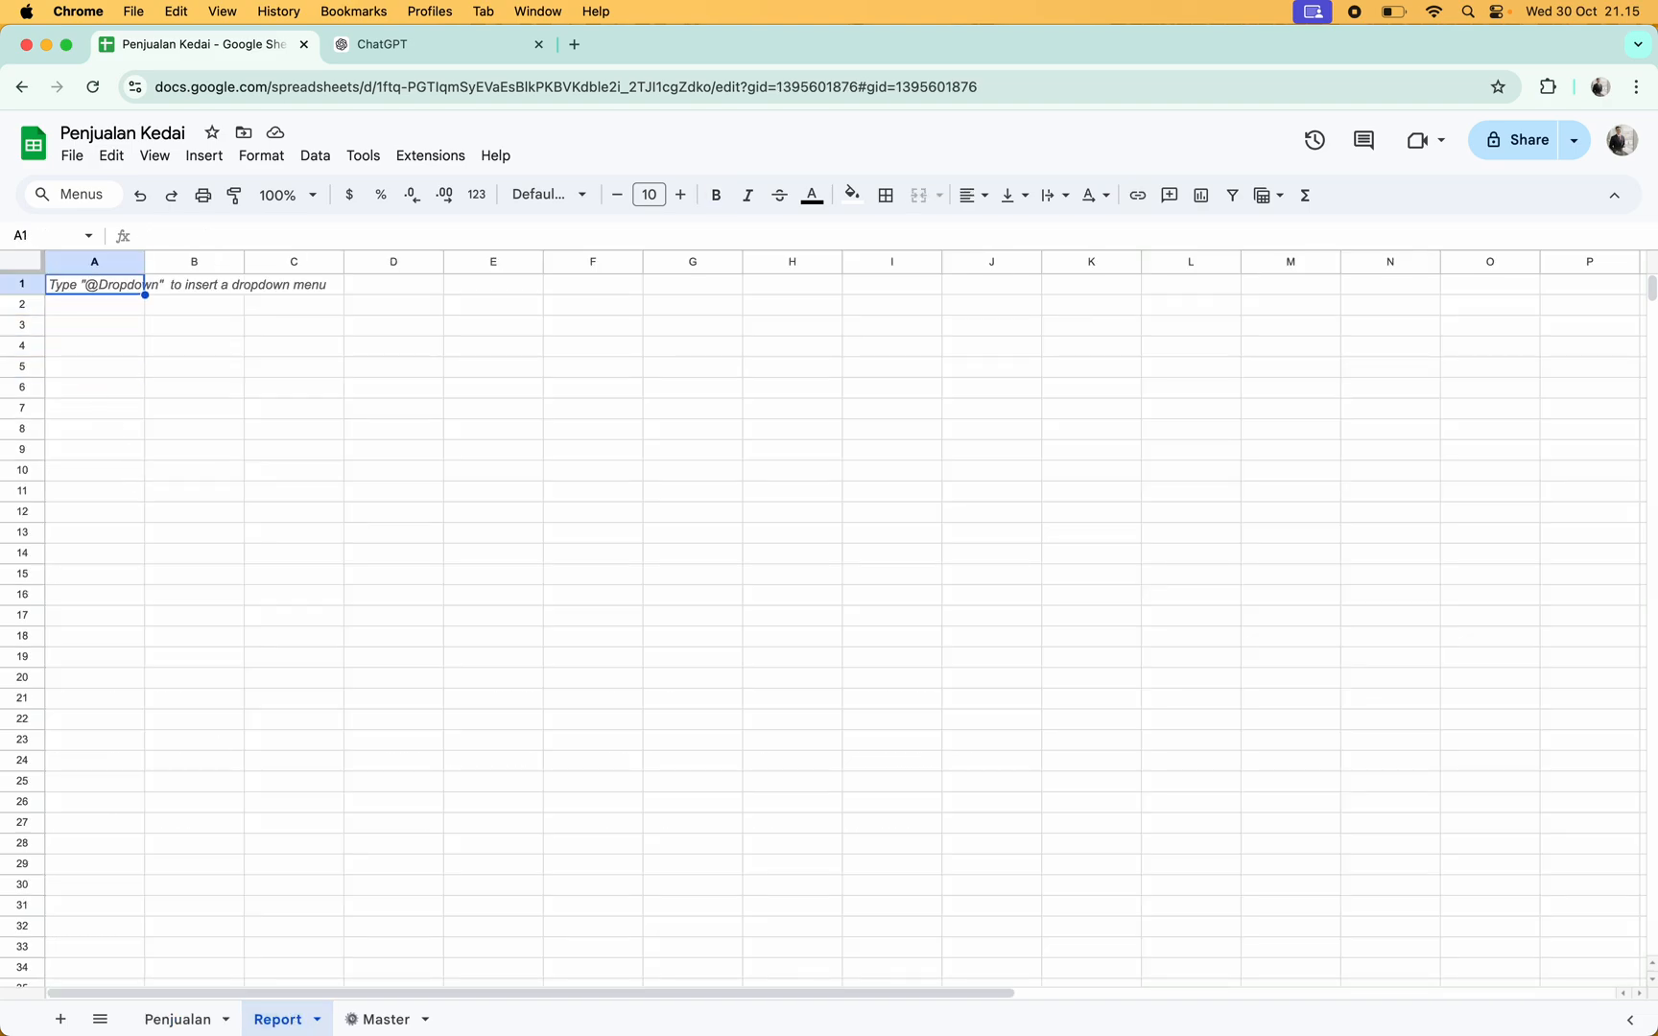
{"action": "type", "text": "Report P"}
{"action": "type", "text": "enjualan Kedai"}
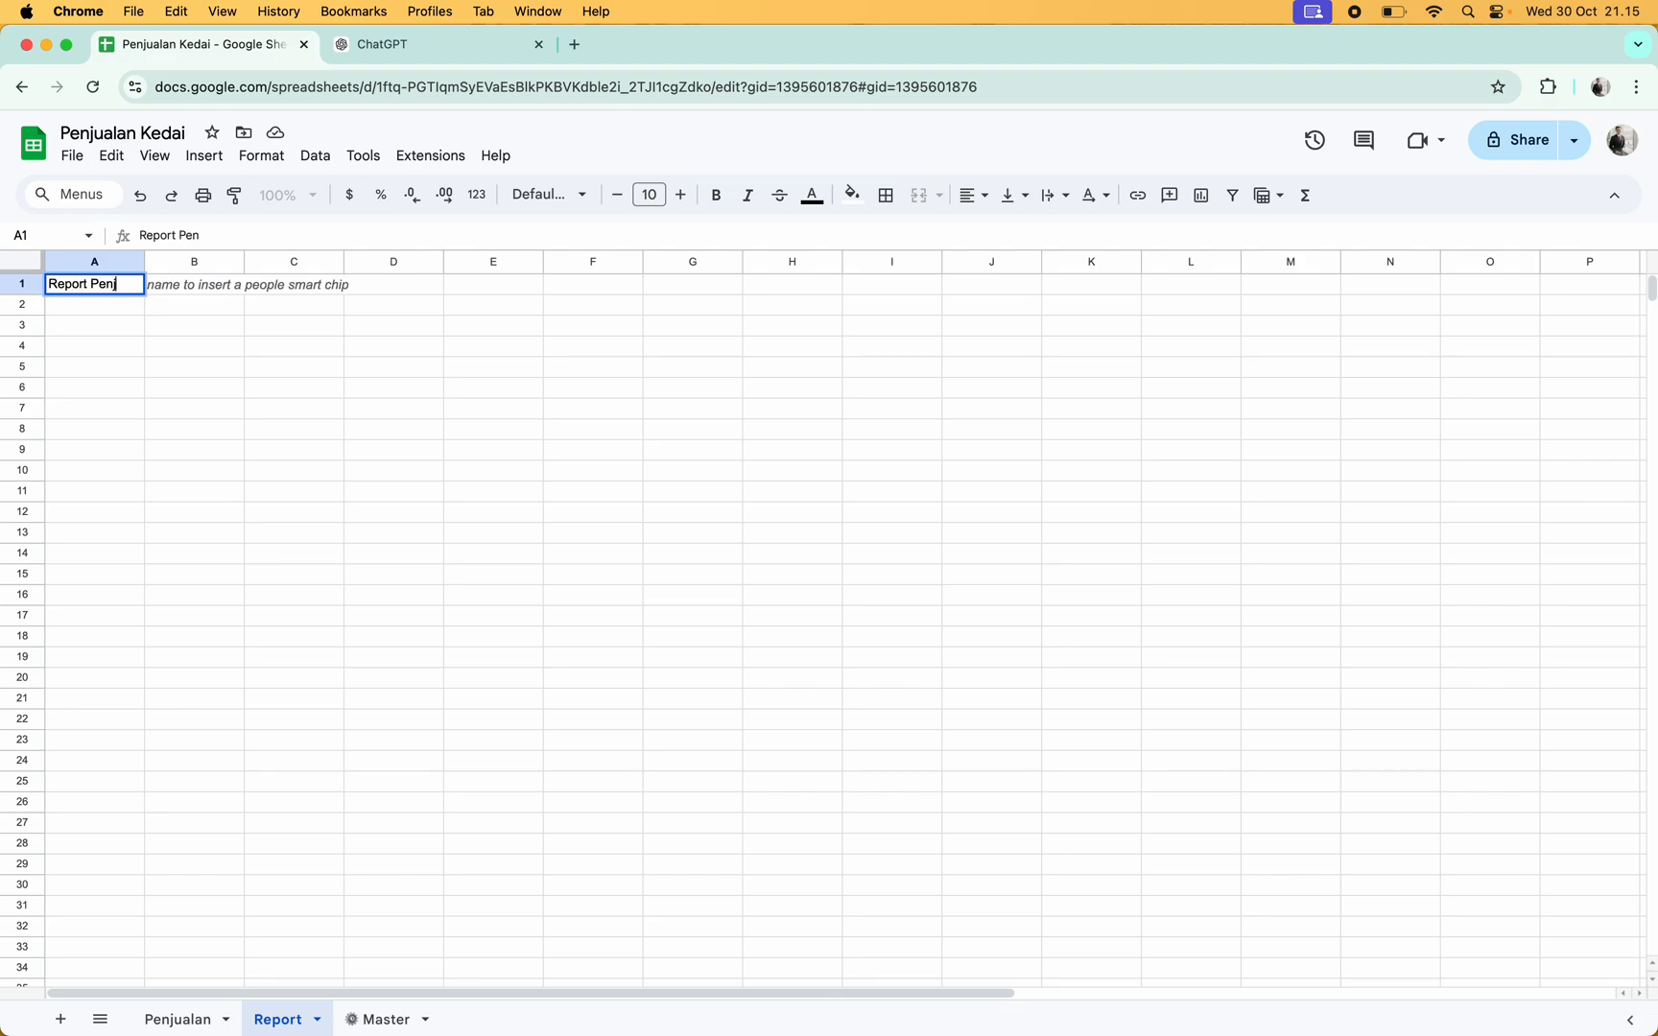
{"action": "type", "text": " Santuy"}
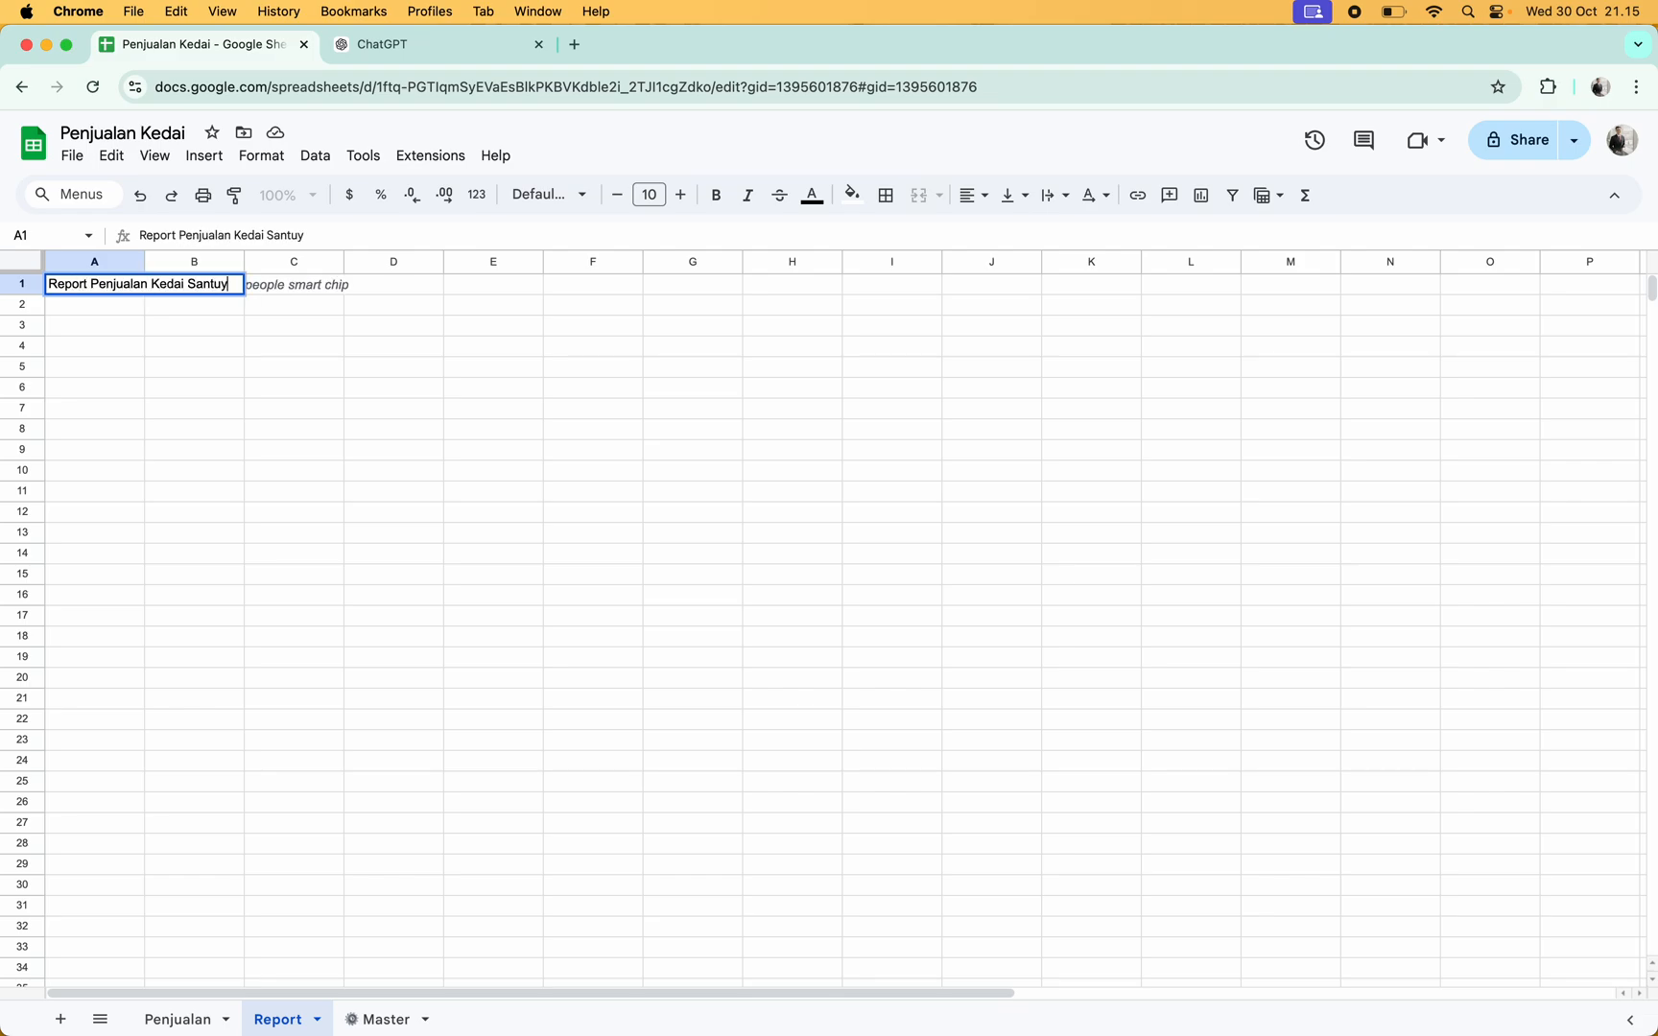
{"action": "key", "text": "Return"}
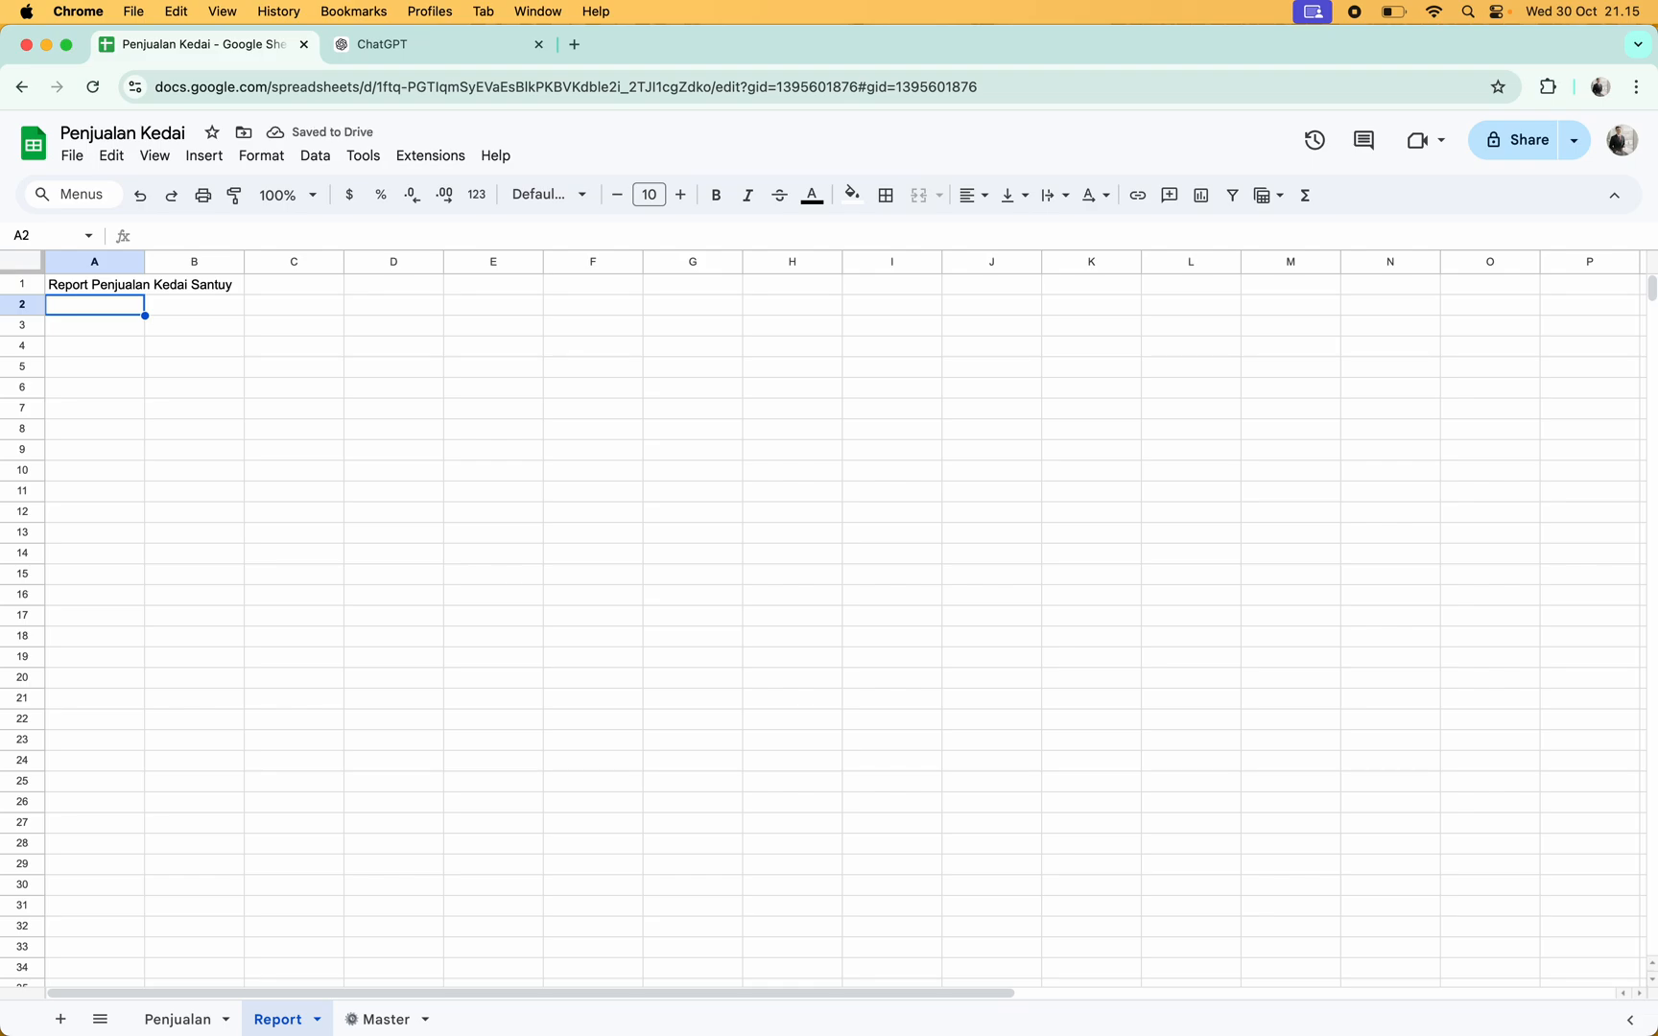
Start inserting a pivot table into the existing Report sheet, with A4 as its location
{"action": "key", "text": "Down"}
{"action": "key", "text": "Down"}
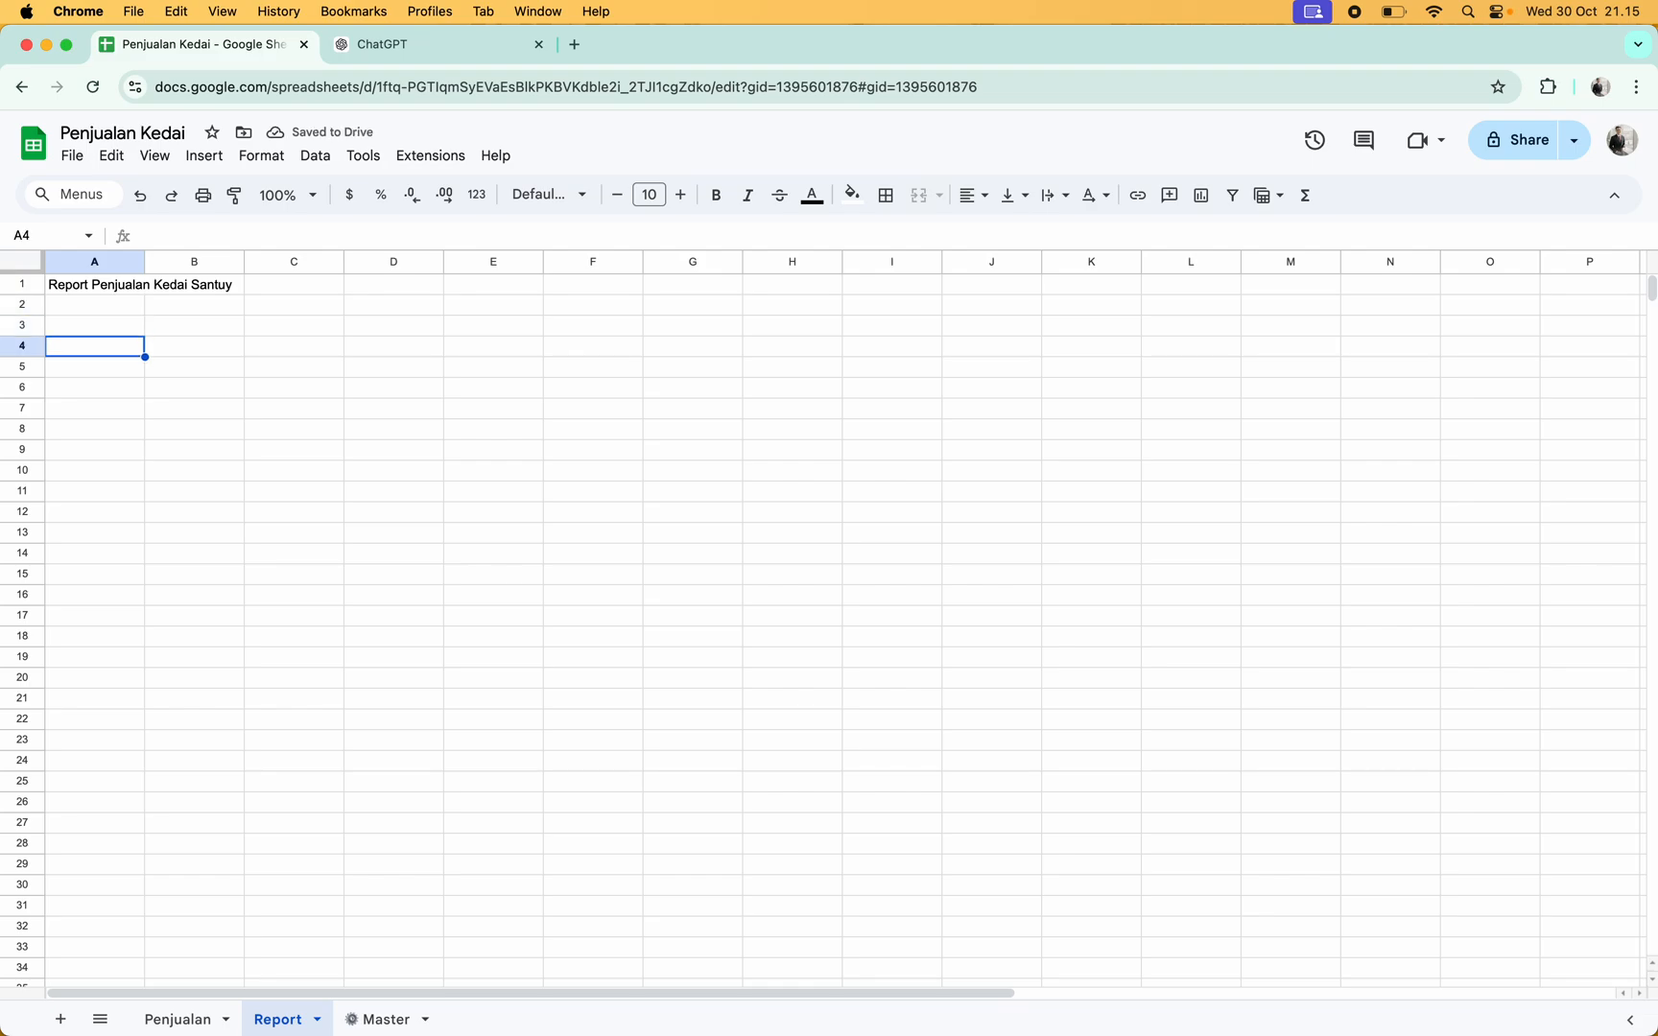
{"action": "left_click", "coordinate": [264, 158]}
{"action": "left_click", "coordinate": [261, 159]}
{"action": "left_click", "coordinate": [212, 159]}
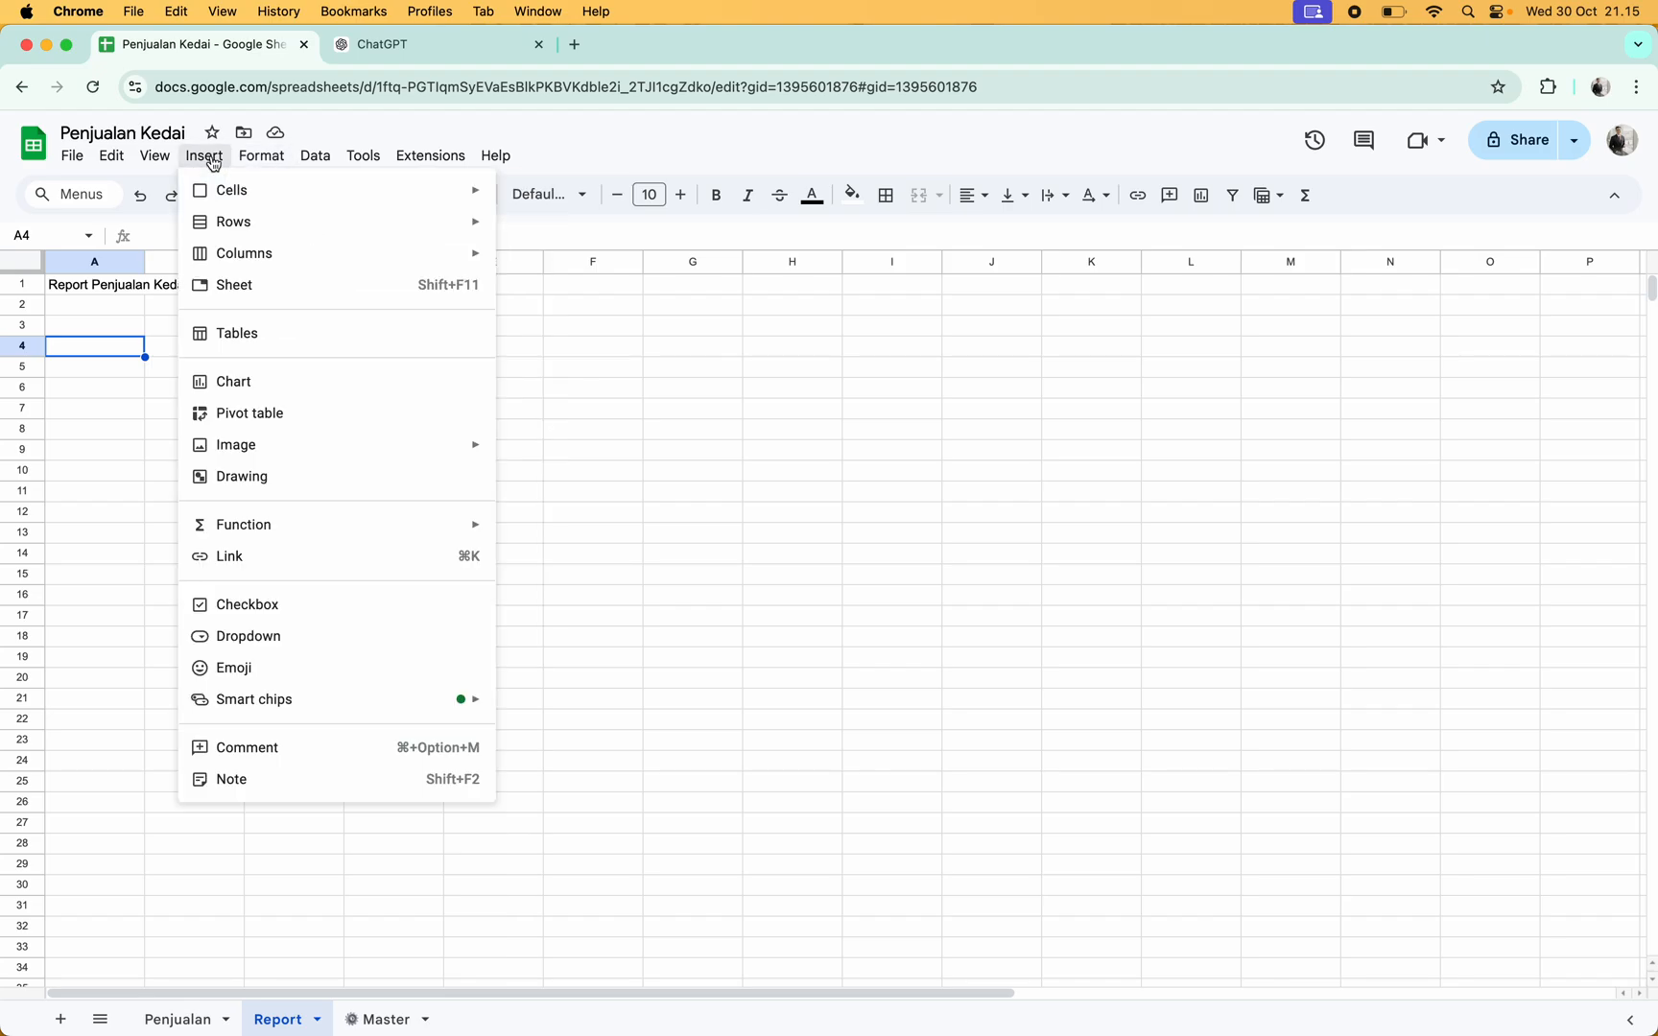
{"action": "left_click", "coordinate": [281, 414]}
{"action": "left_click", "coordinate": [752, 620]}
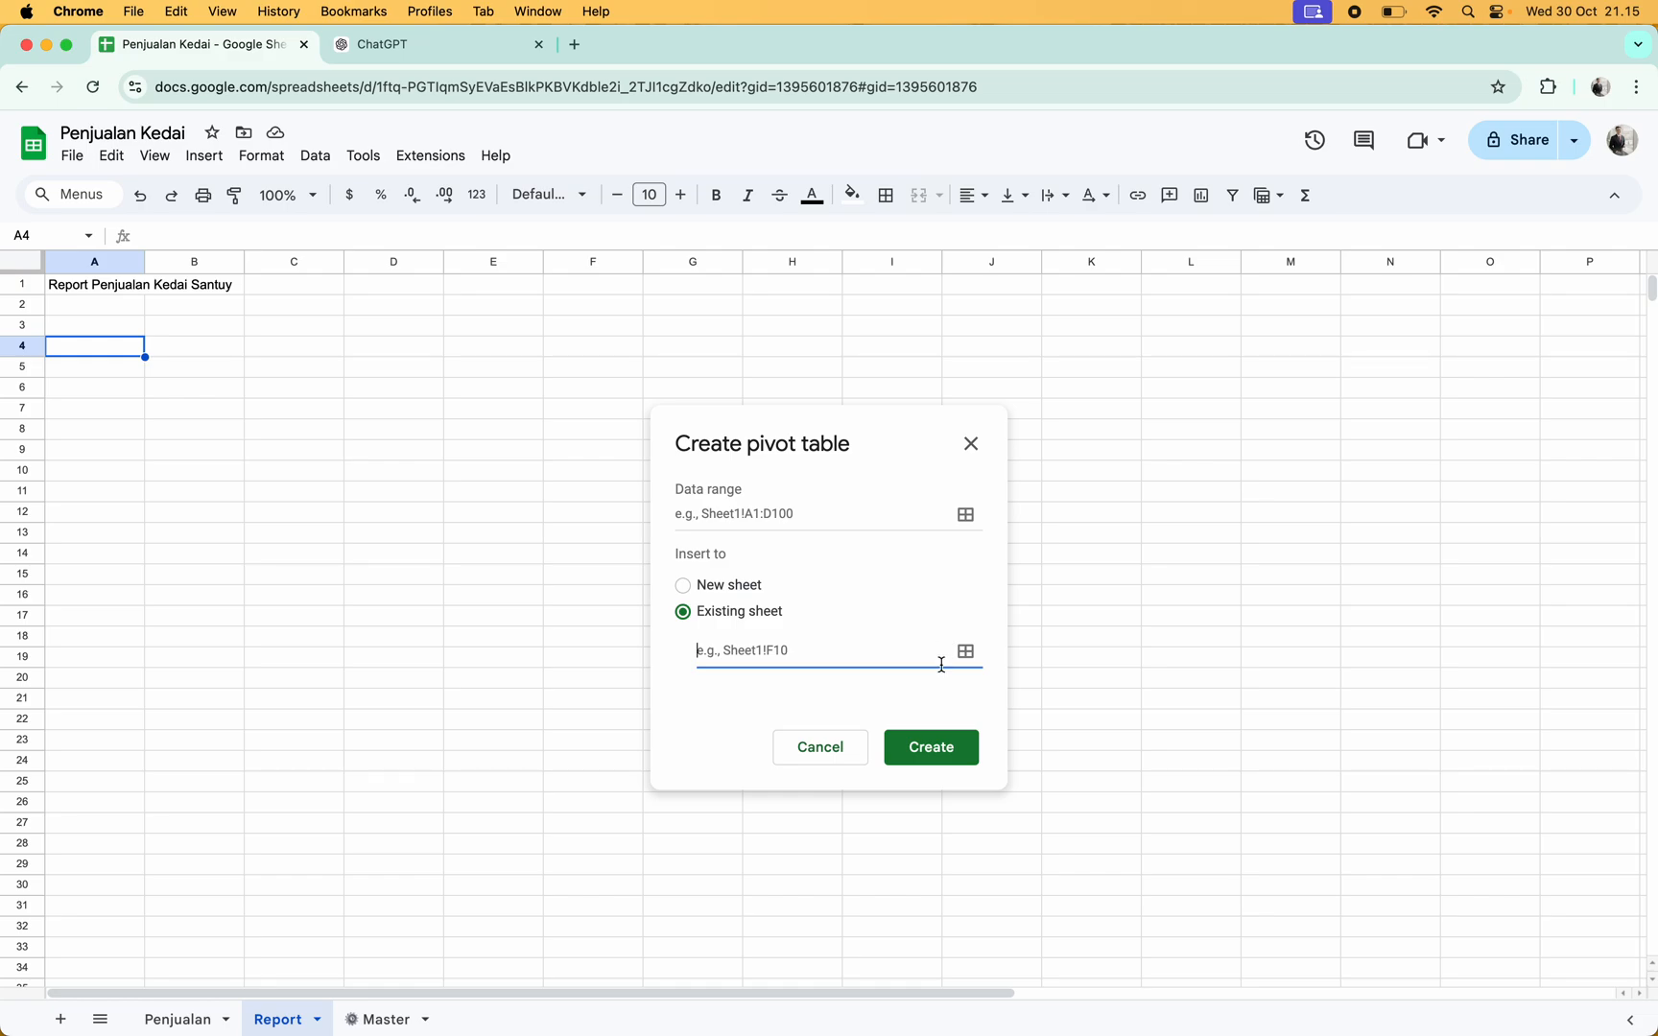
{"action": "left_click", "coordinate": [954, 749]}
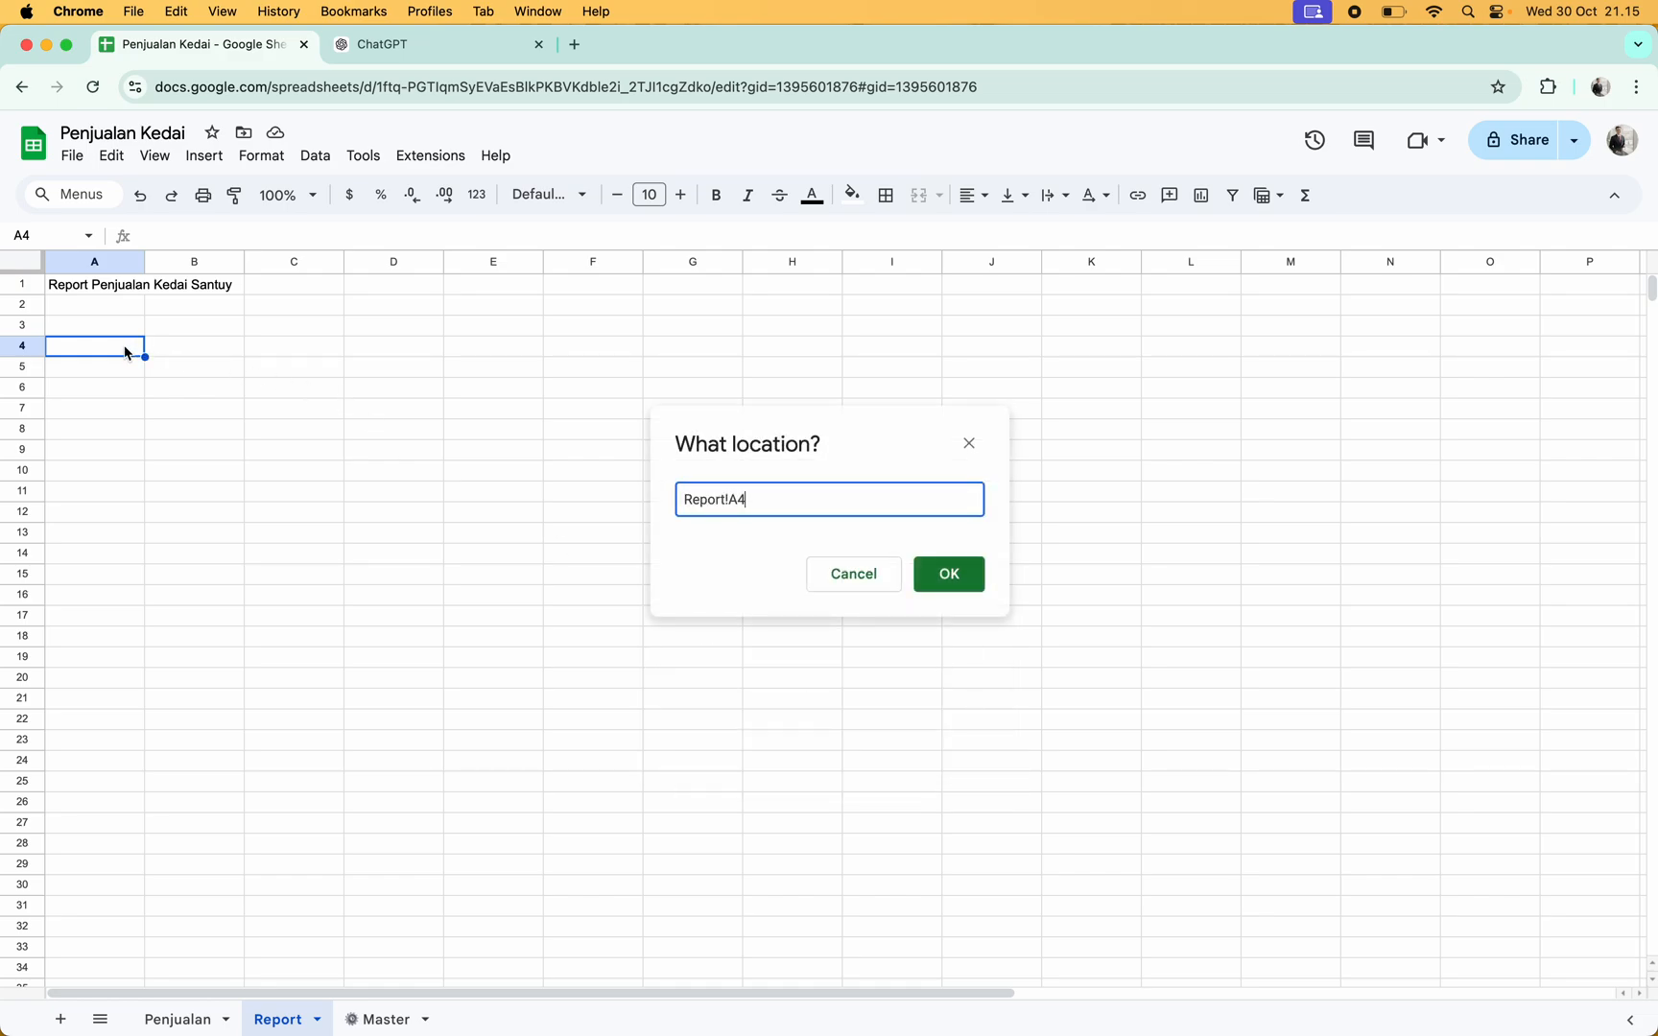
{"action": "left_click", "coordinate": [949, 574]}
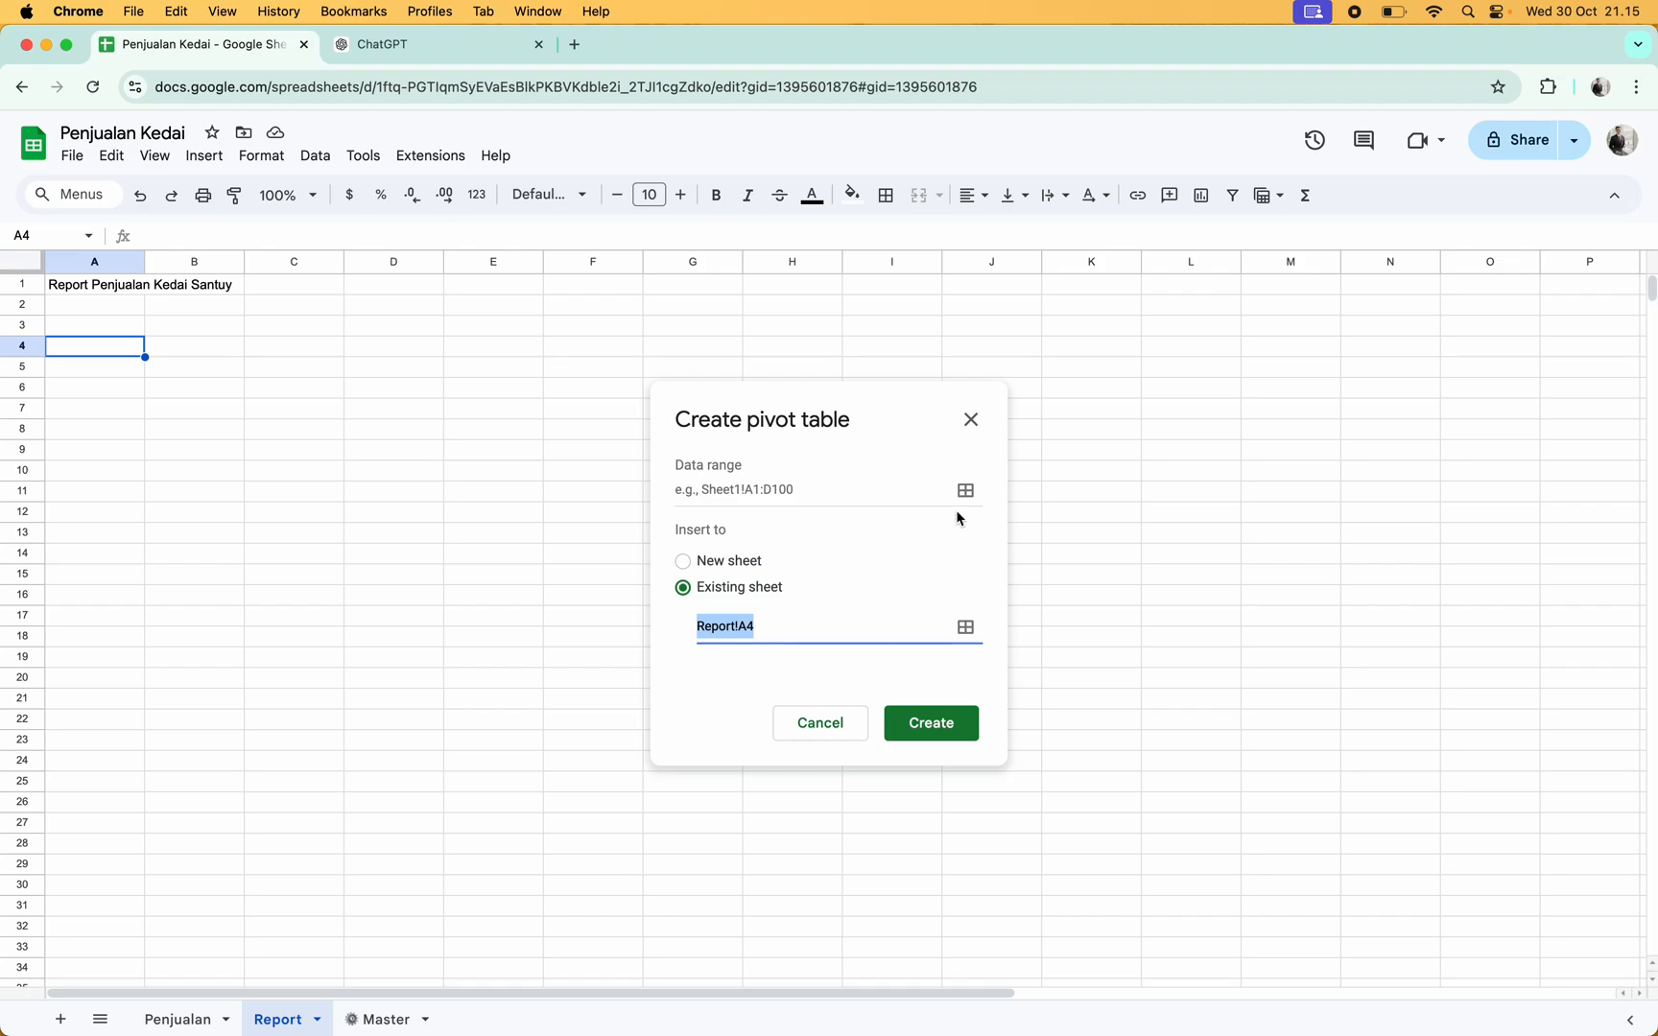
Create the pivot table from the data range Penjualan!A4:H1001 and add Tanggal as its row field
{"action": "key", "text": "Return"}
{"action": "left_click", "coordinate": [192, 1018]}
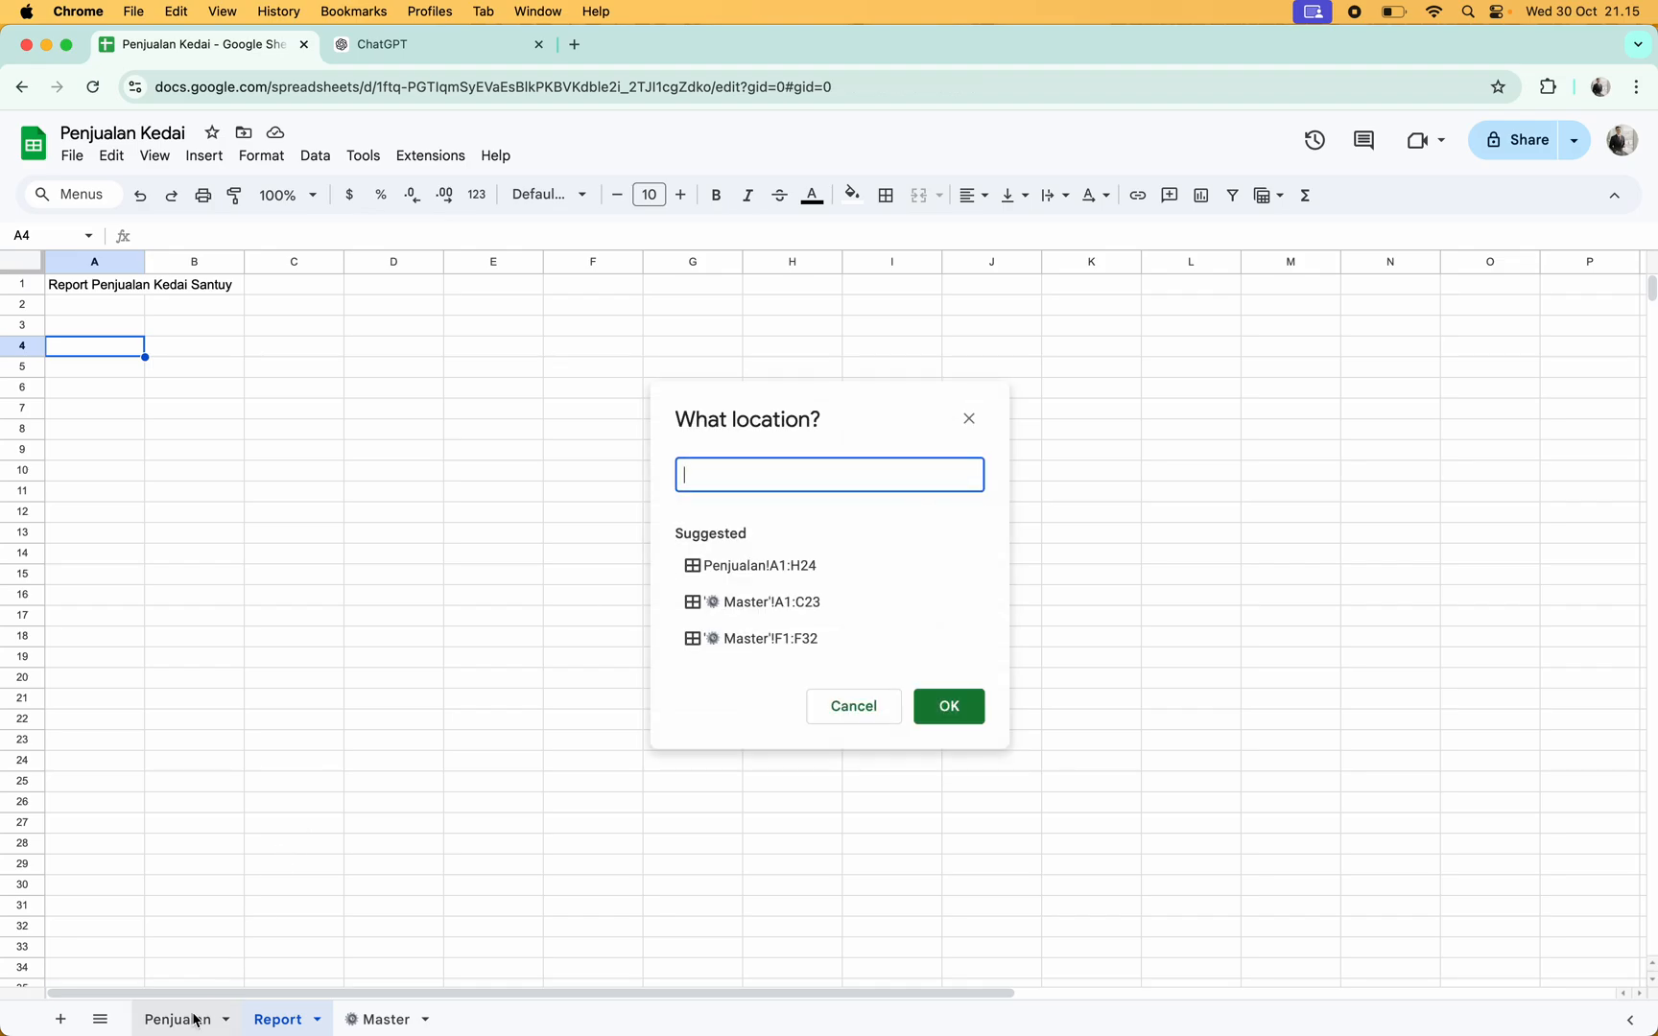
{"action": "left_click", "coordinate": [91, 403]}
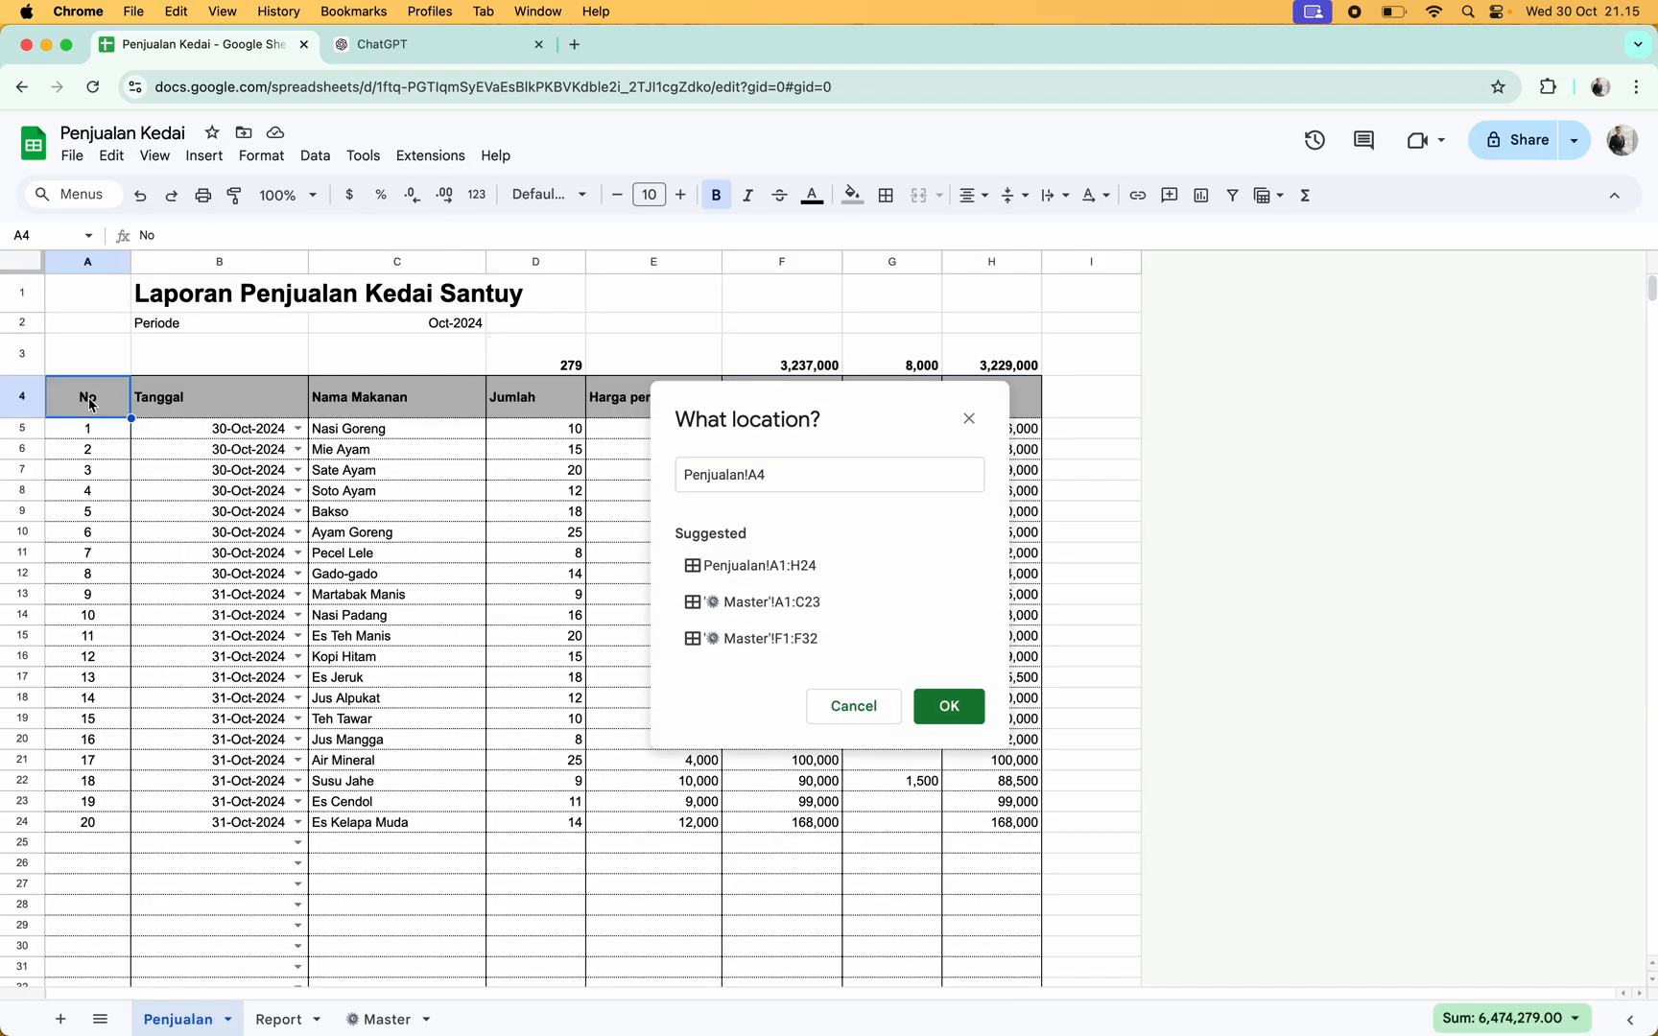
{"action": "key", "text": "super+shift+Right"}
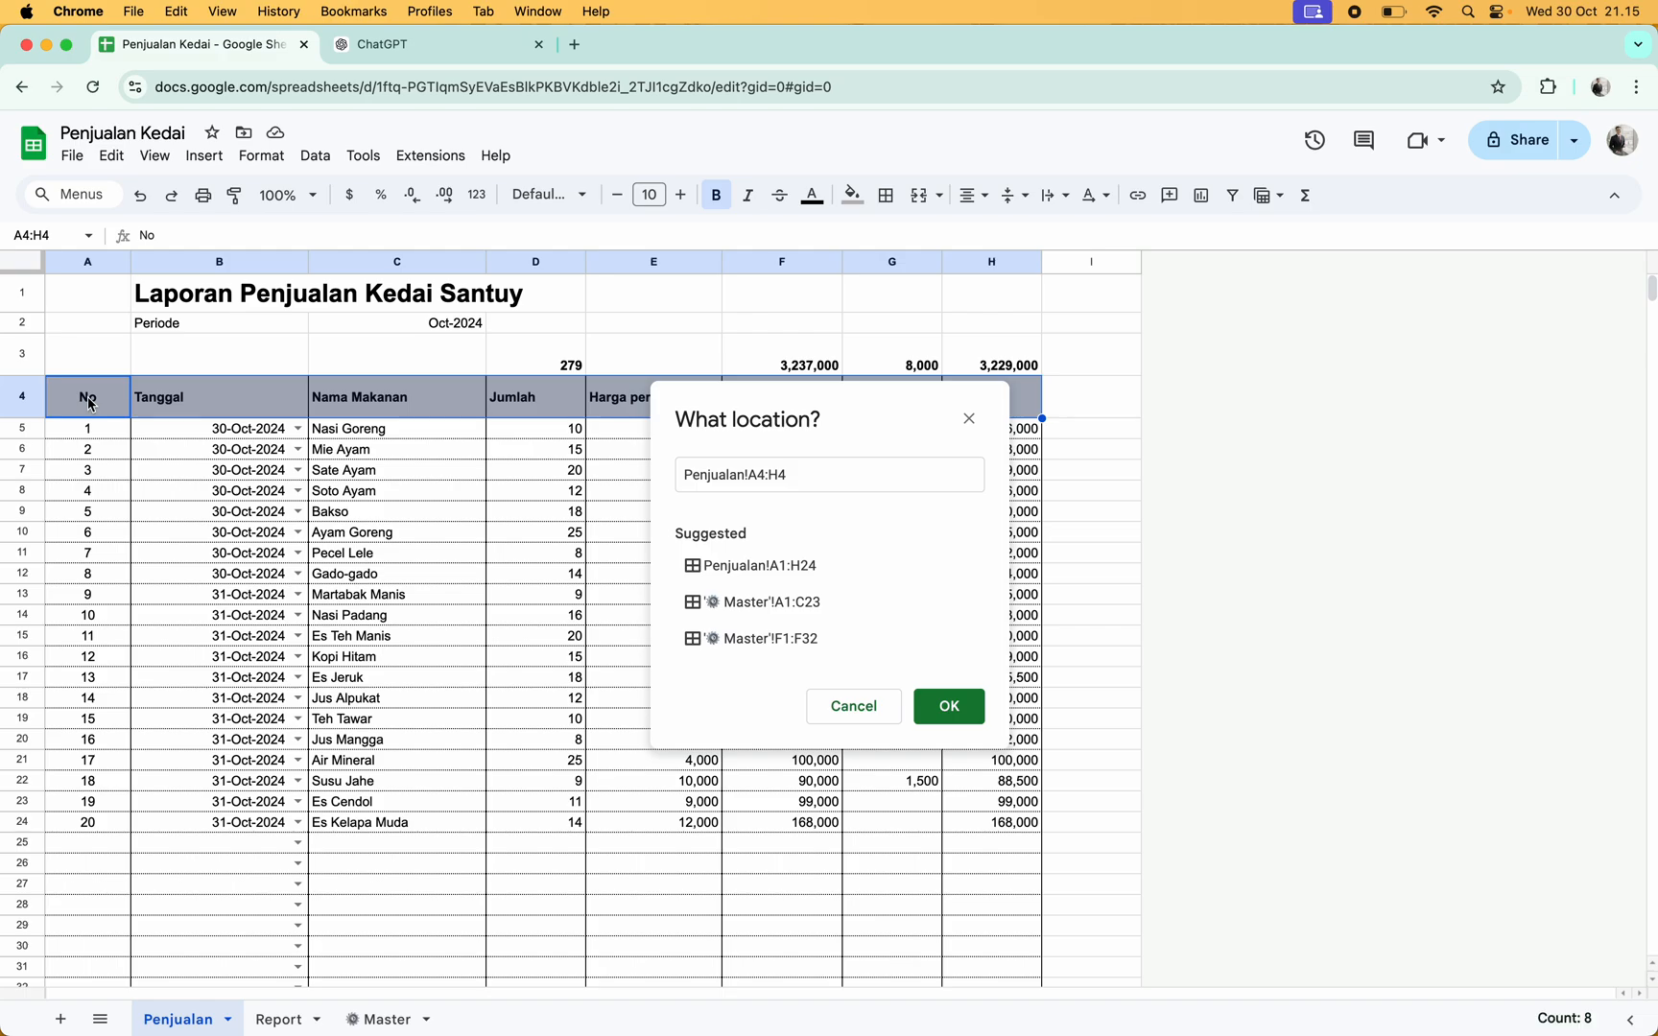
{"action": "key", "text": "super+shift+Down"}
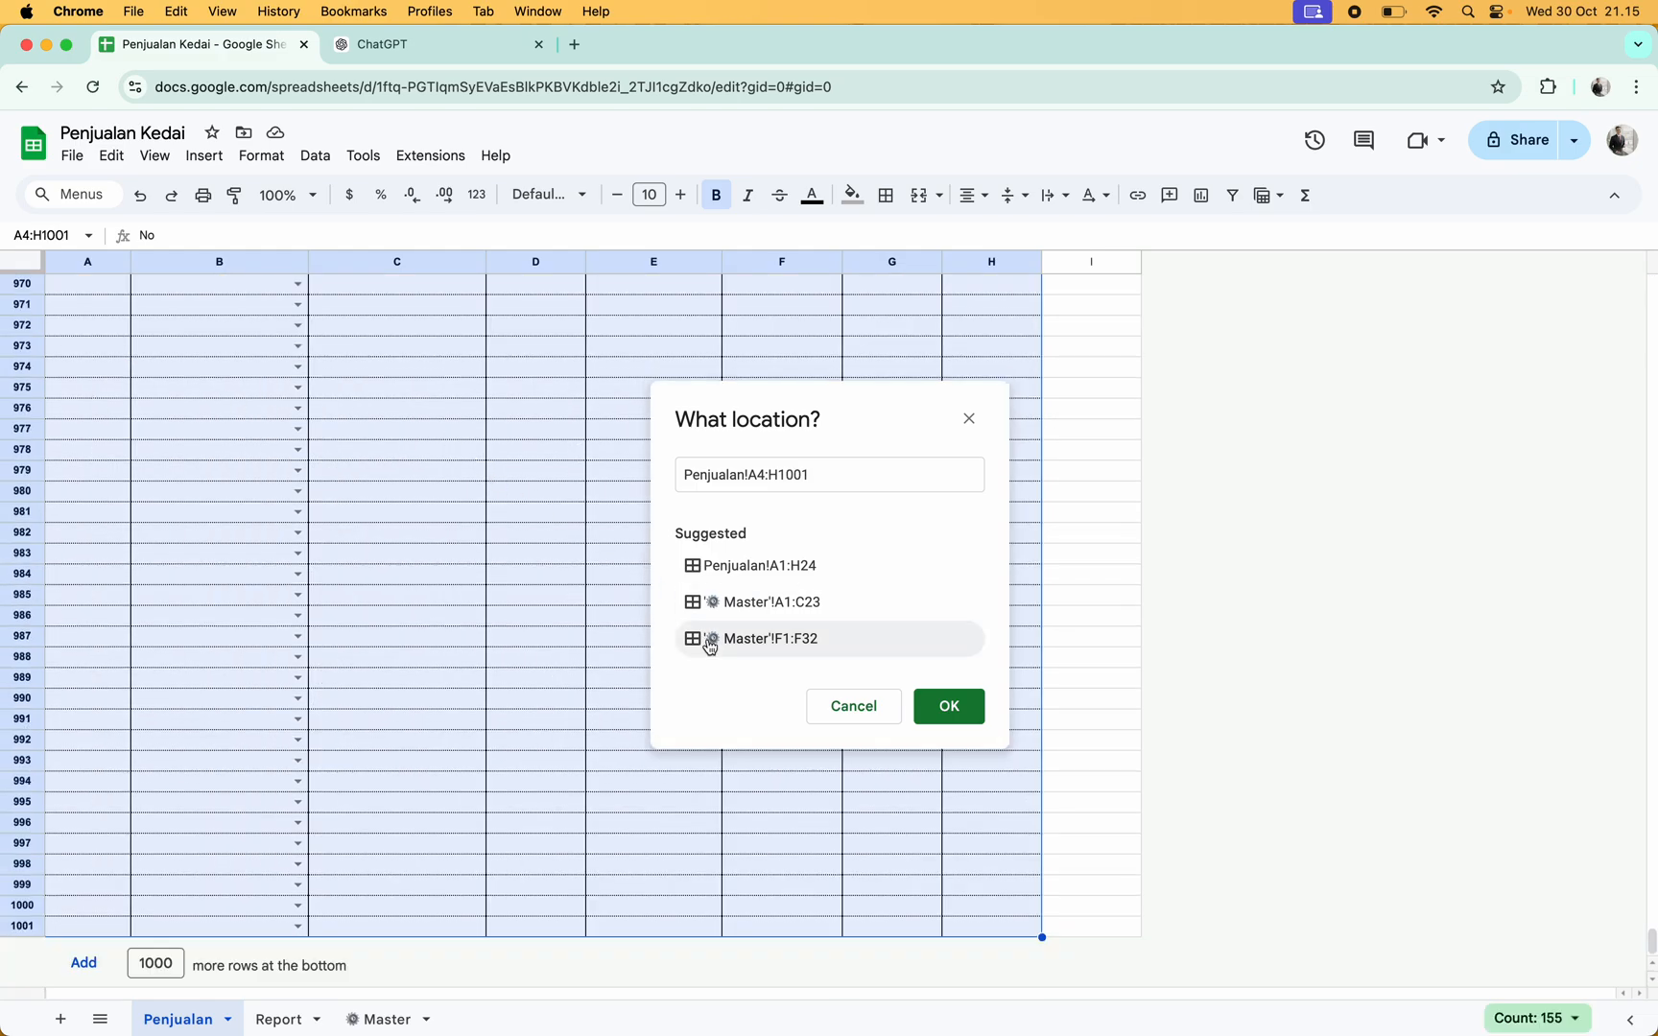
{"action": "left_click", "coordinate": [970, 708]}
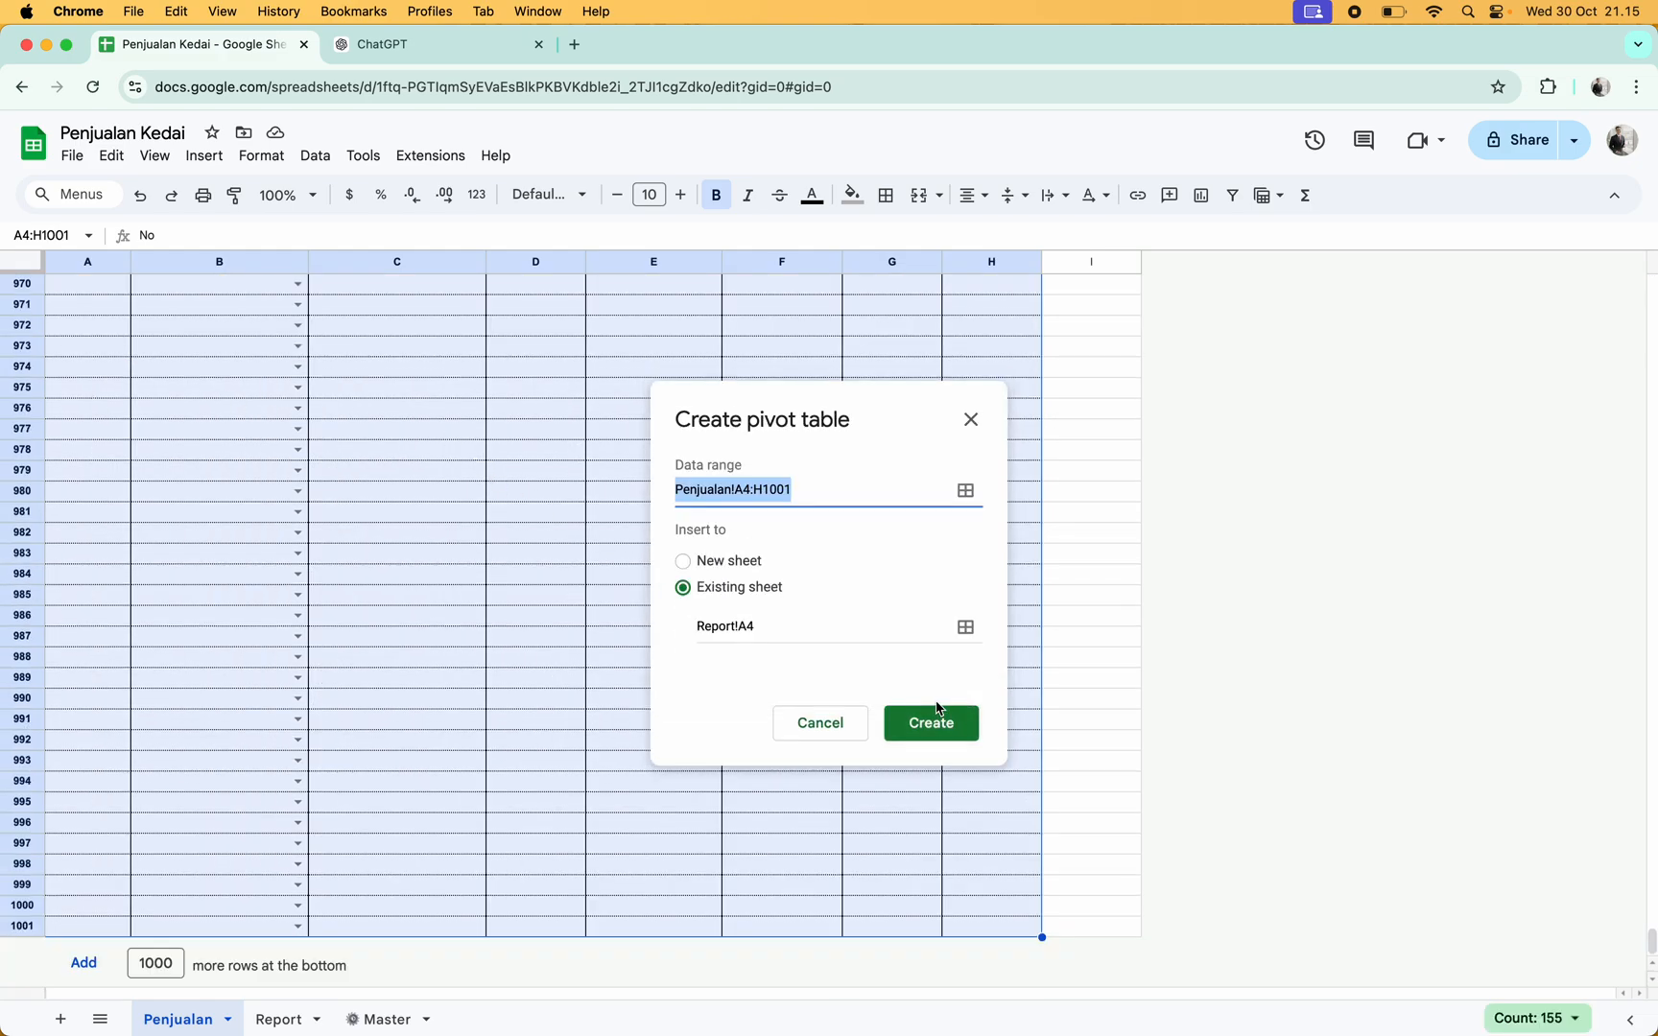
{"action": "left_click", "coordinate": [935, 720]}
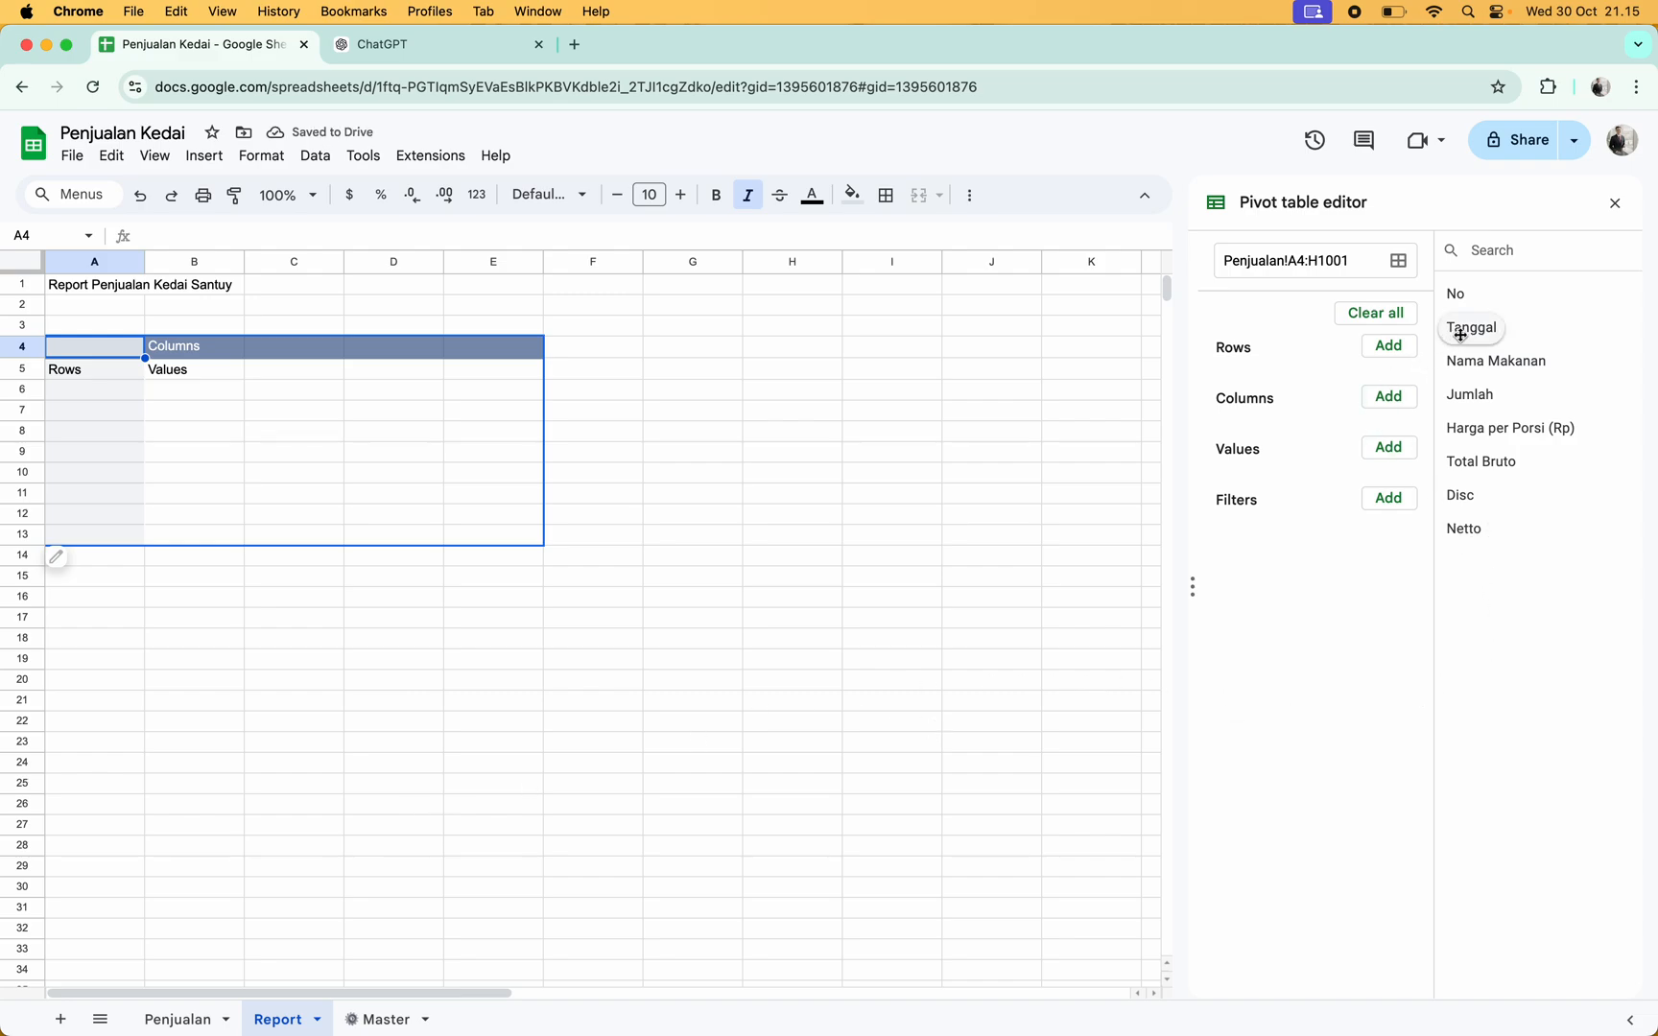
{"action": "left_click_drag", "start_coordinate": [1463, 333], "coordinate": [1310, 382]}
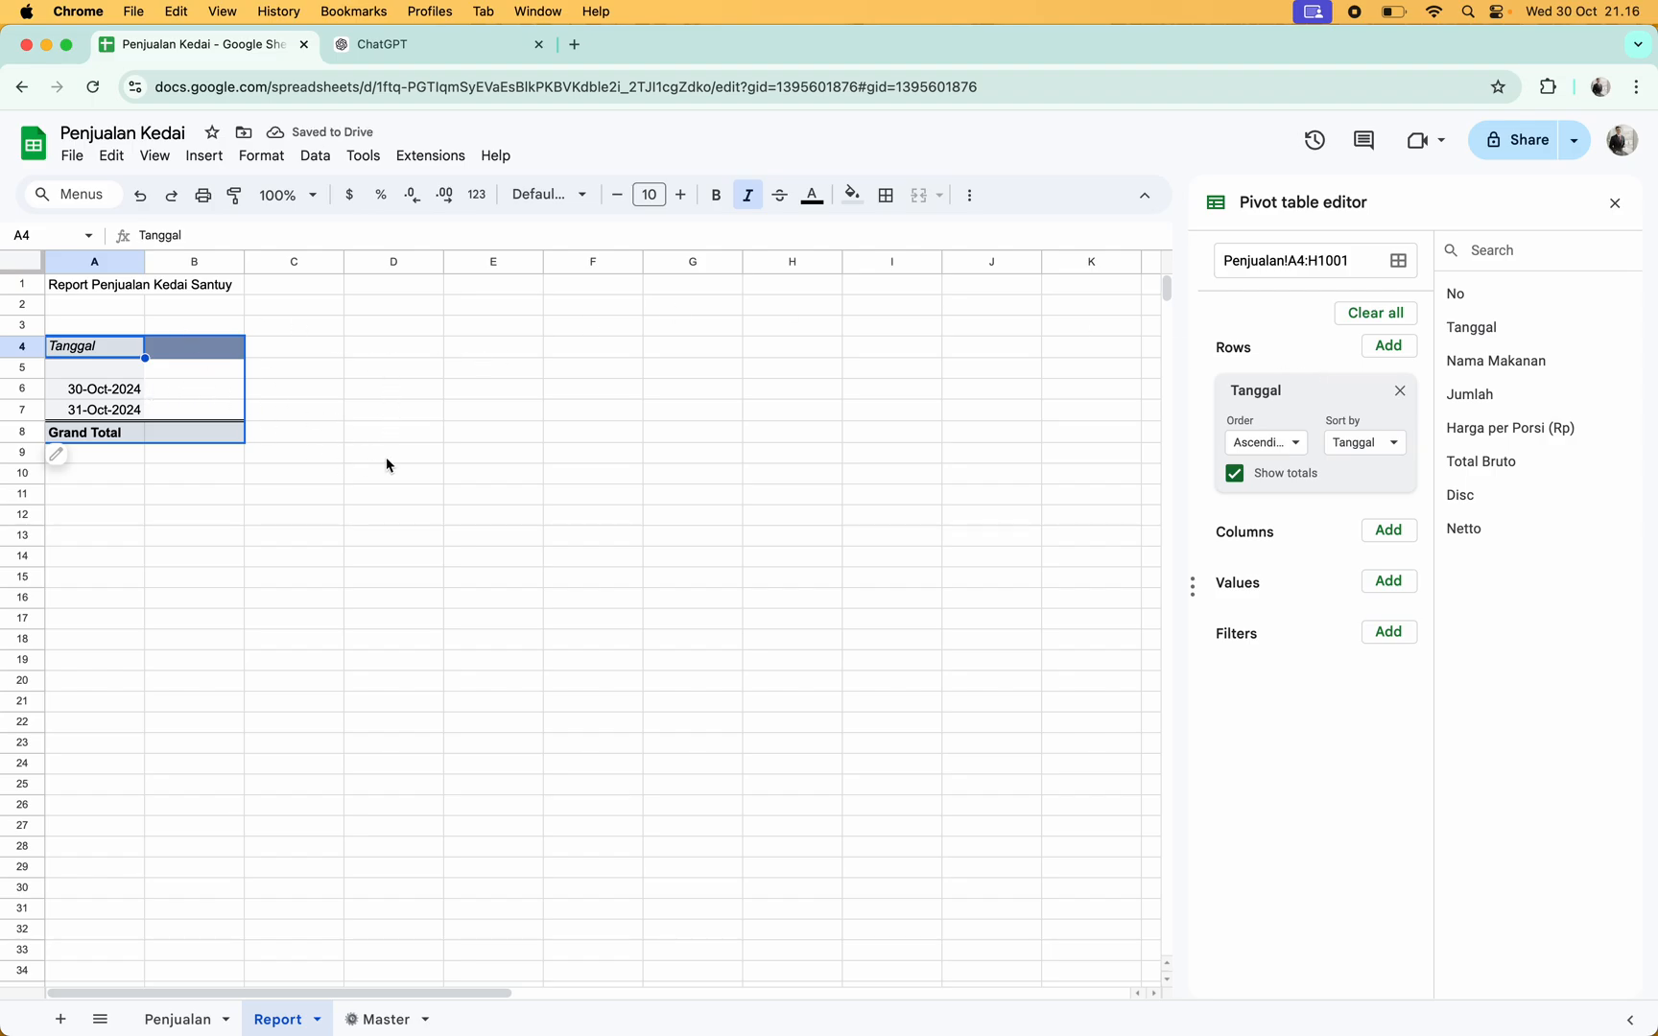
Format the report title in A1 with font size 16 and bold
{"action": "left_click", "coordinate": [127, 290]}
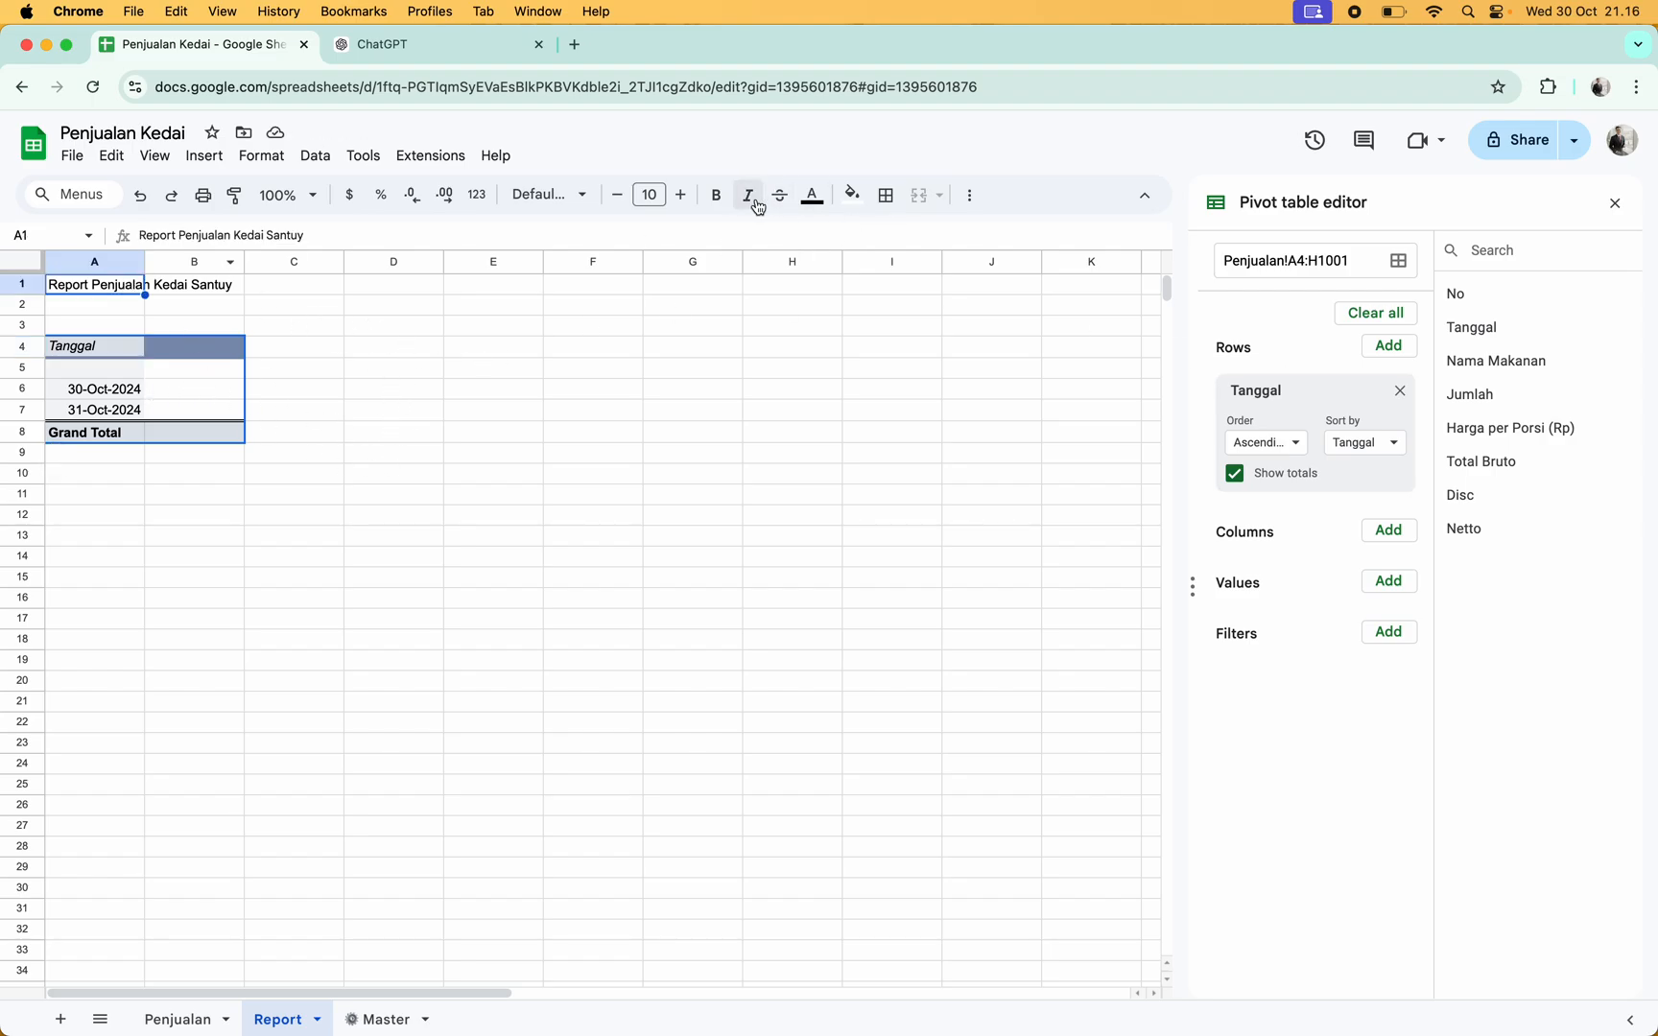
{"action": "left_click", "coordinate": [687, 198]}
{"action": "left_click", "coordinate": [681, 196]}
{"action": "left_click", "coordinate": [681, 195]}
{"action": "left_click", "coordinate": [681, 196]}
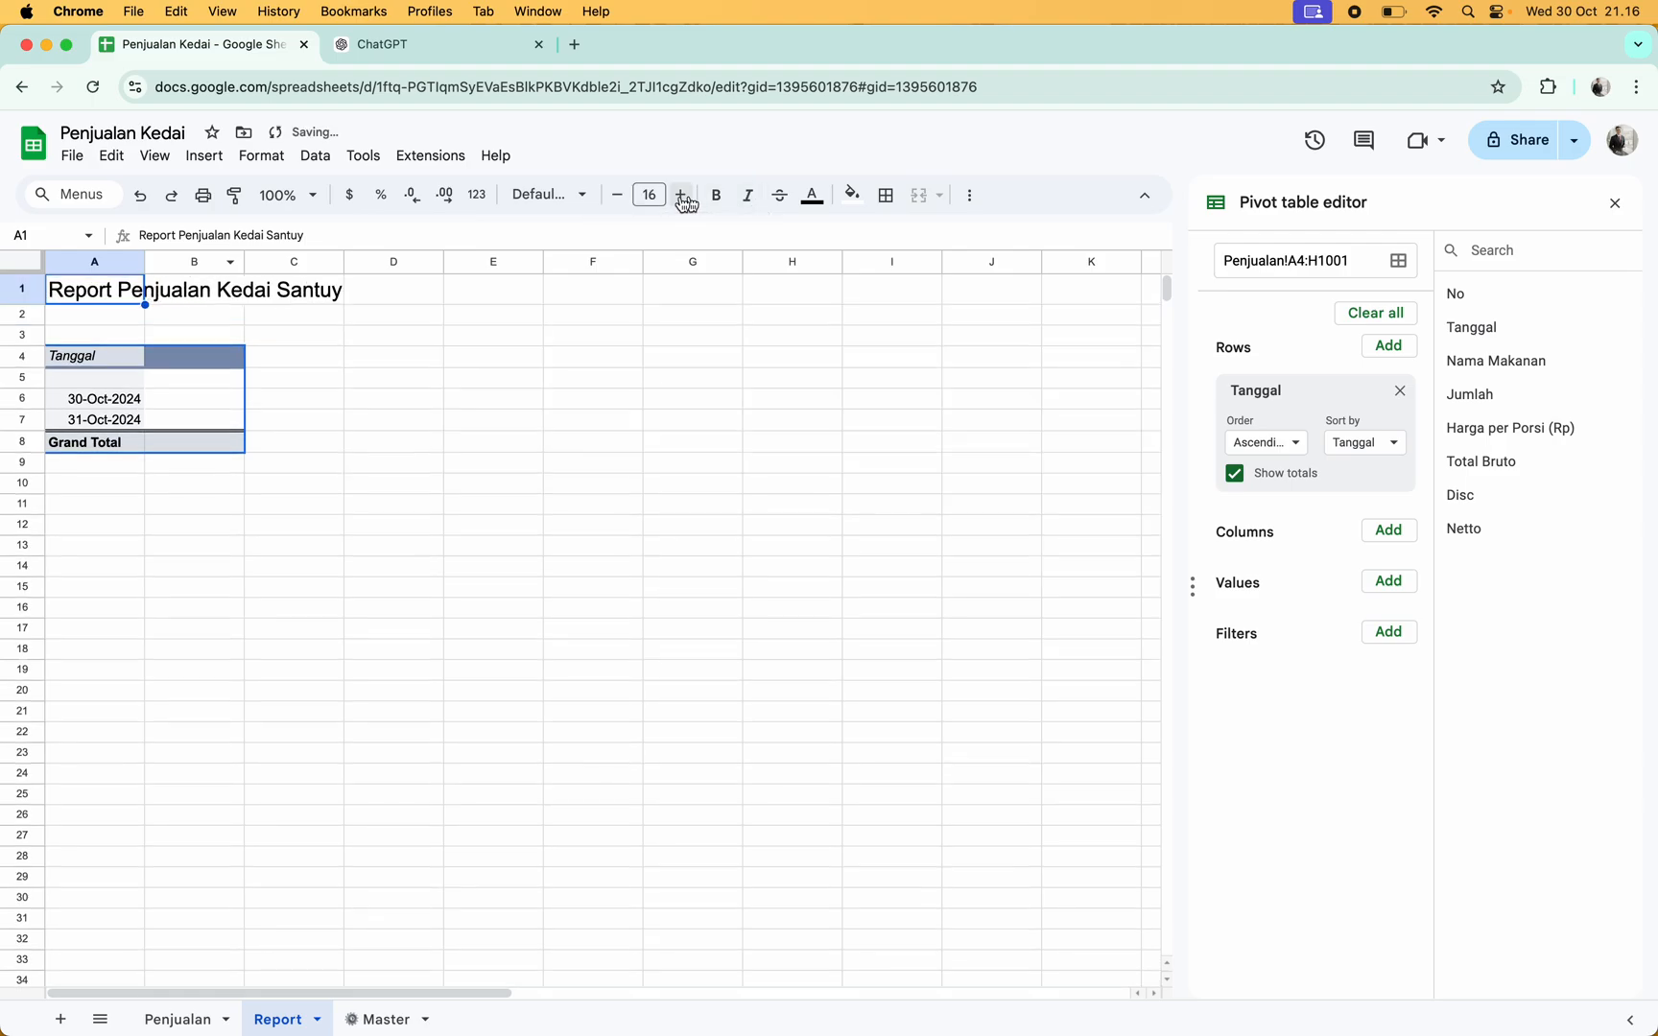
{"action": "left_click", "coordinate": [715, 195]}
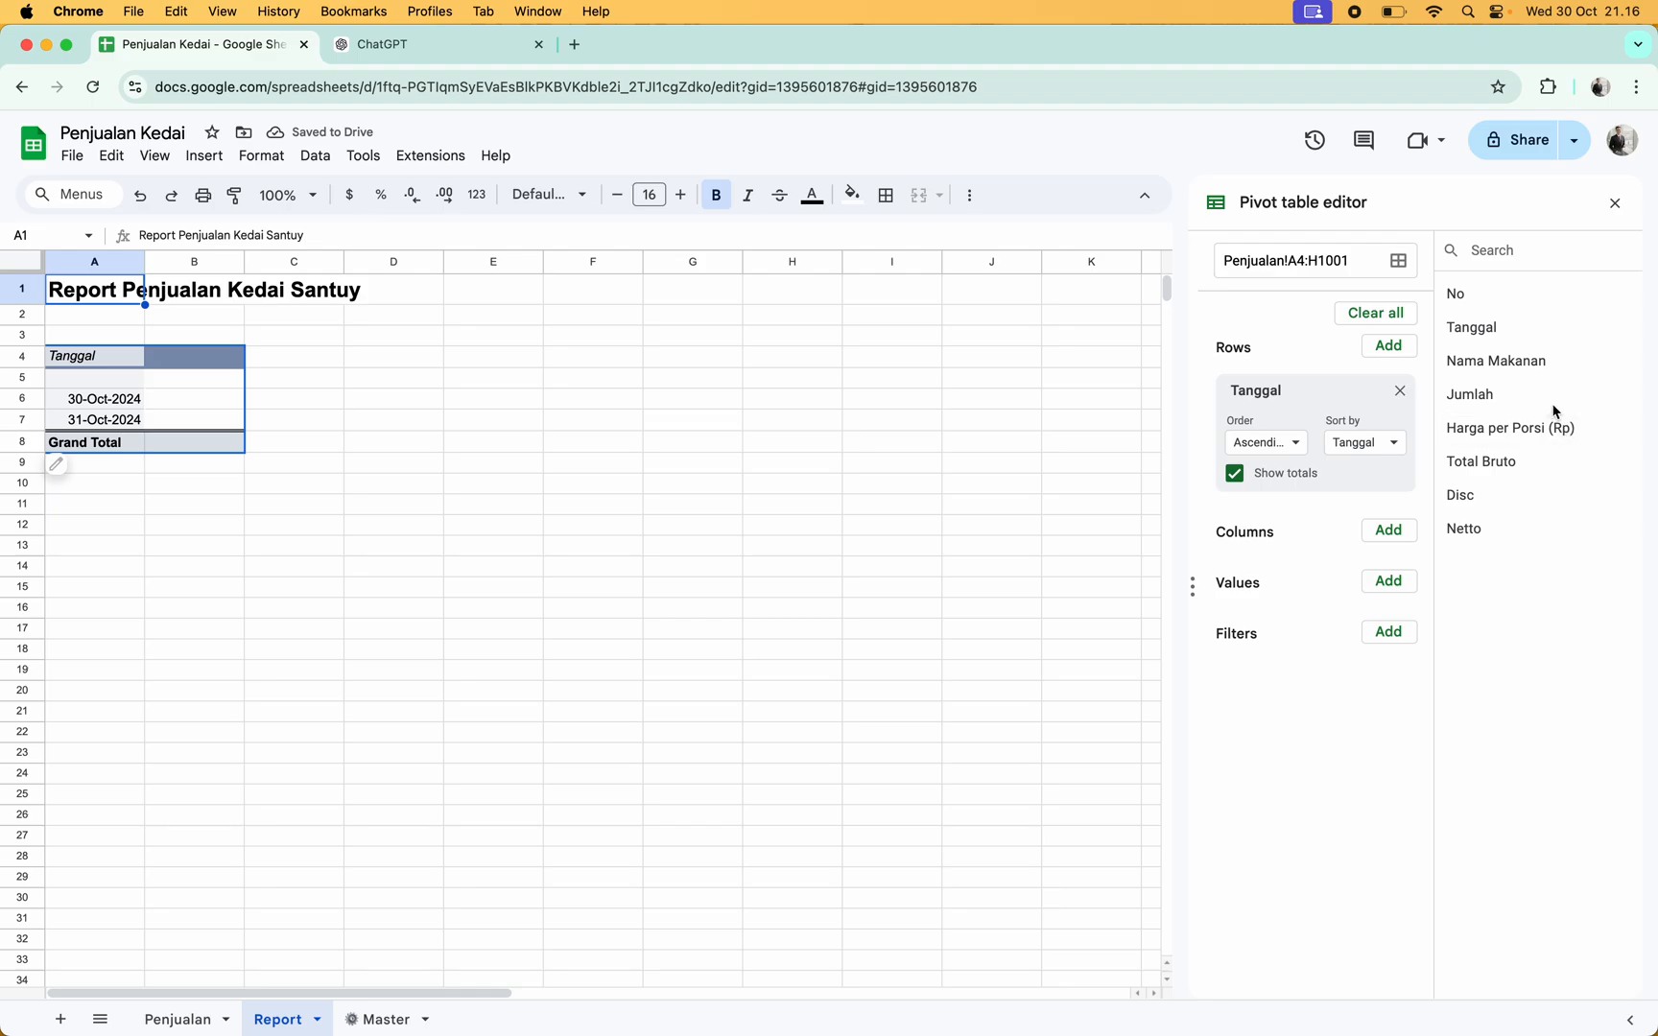
Add Nama Makanan as a second pivot row field, repeat the Tanggal row labels, and turn off the Nama Makanan totals
{"action": "left_click_drag", "start_coordinate": [1485, 400], "coordinate": [1330, 534]}
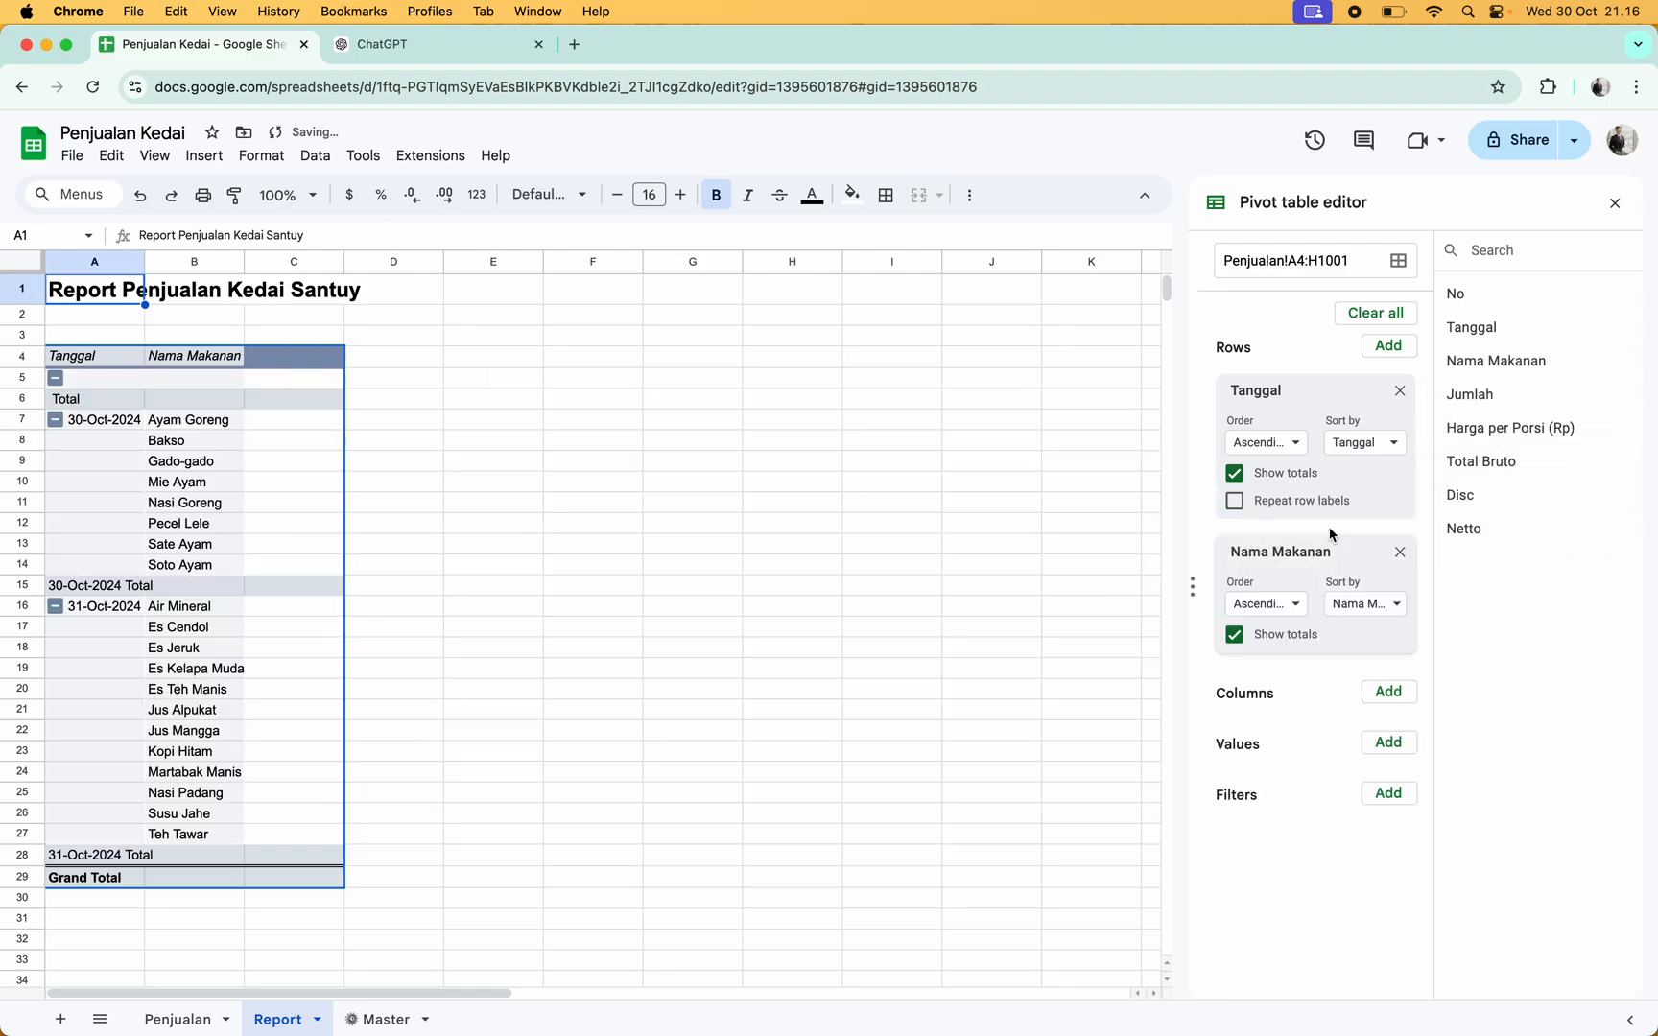
{"action": "left_click", "coordinate": [1237, 502]}
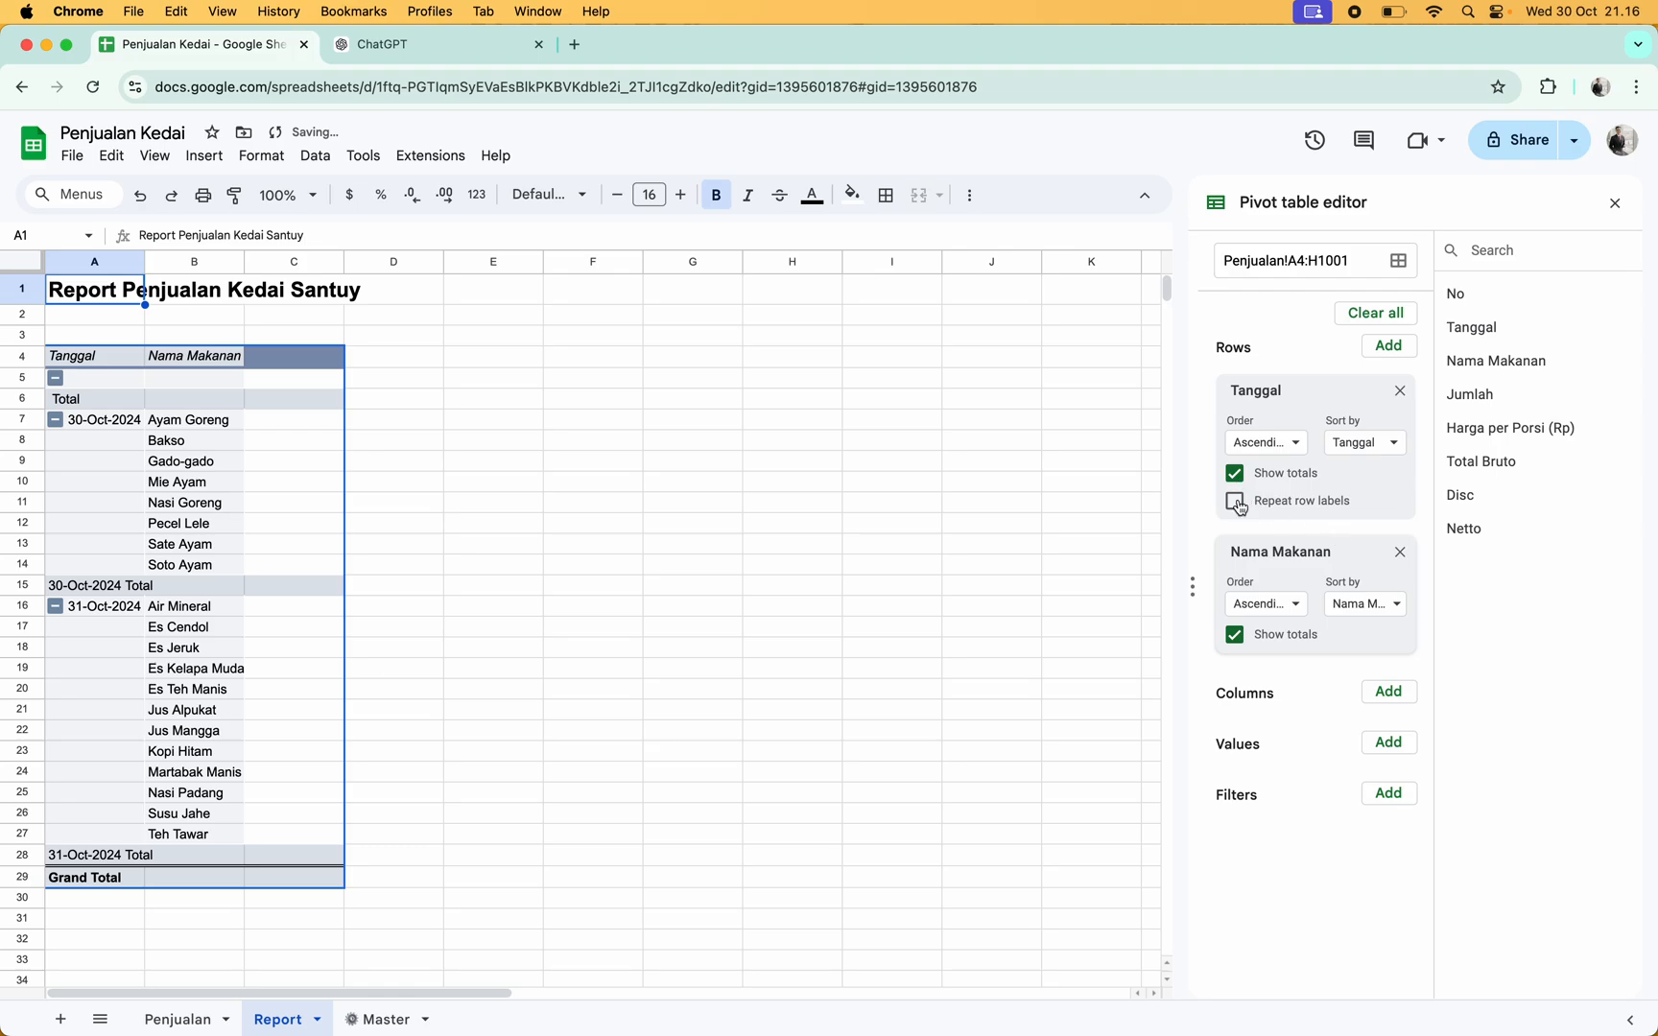
{"action": "left_click", "coordinate": [1238, 636]}
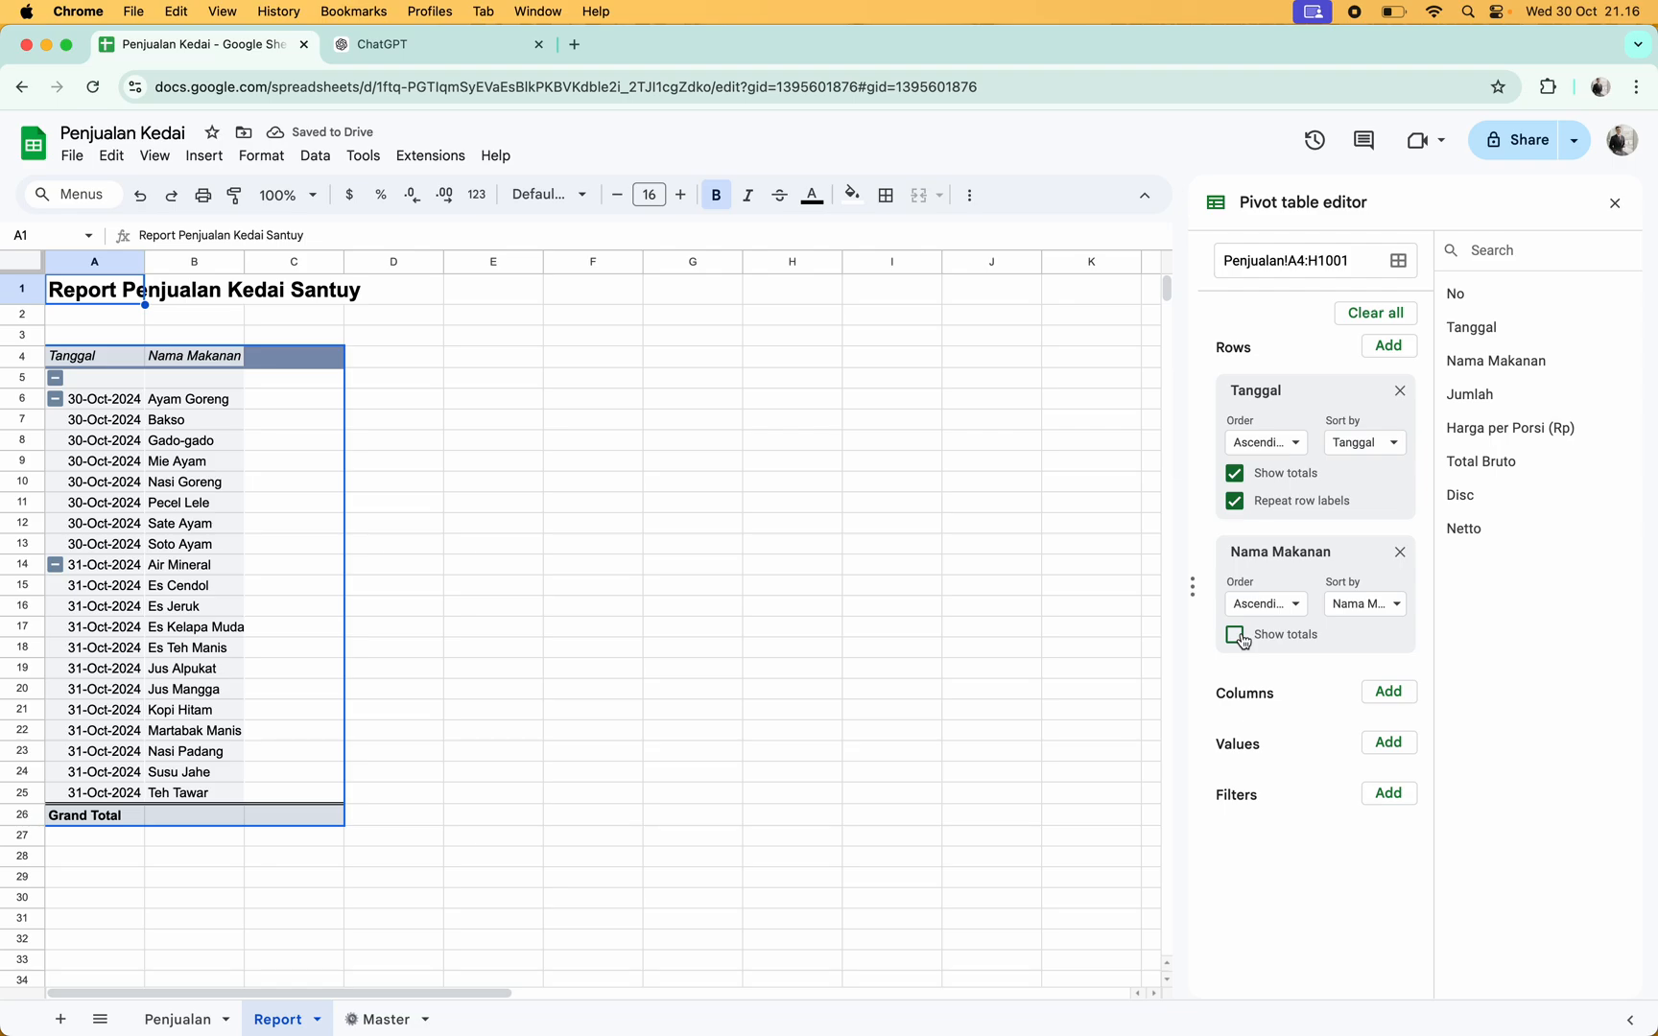
{"action": "left_click", "coordinate": [1236, 475]}
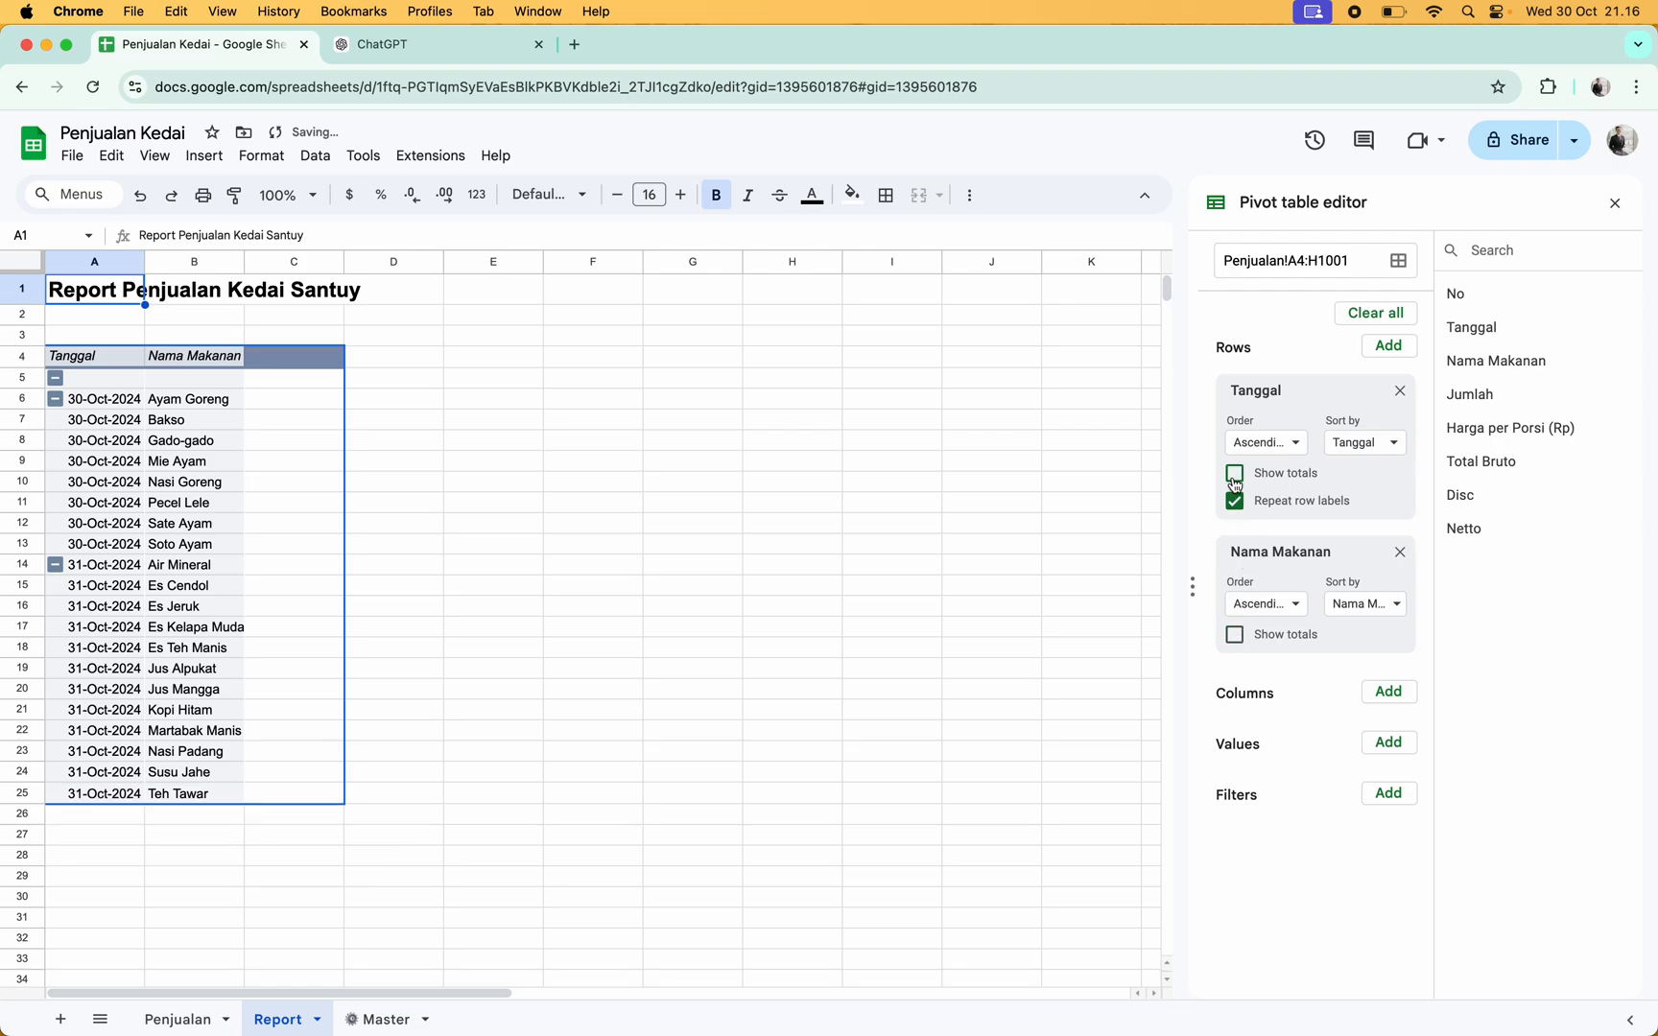
{"action": "left_click", "coordinate": [1234, 476]}
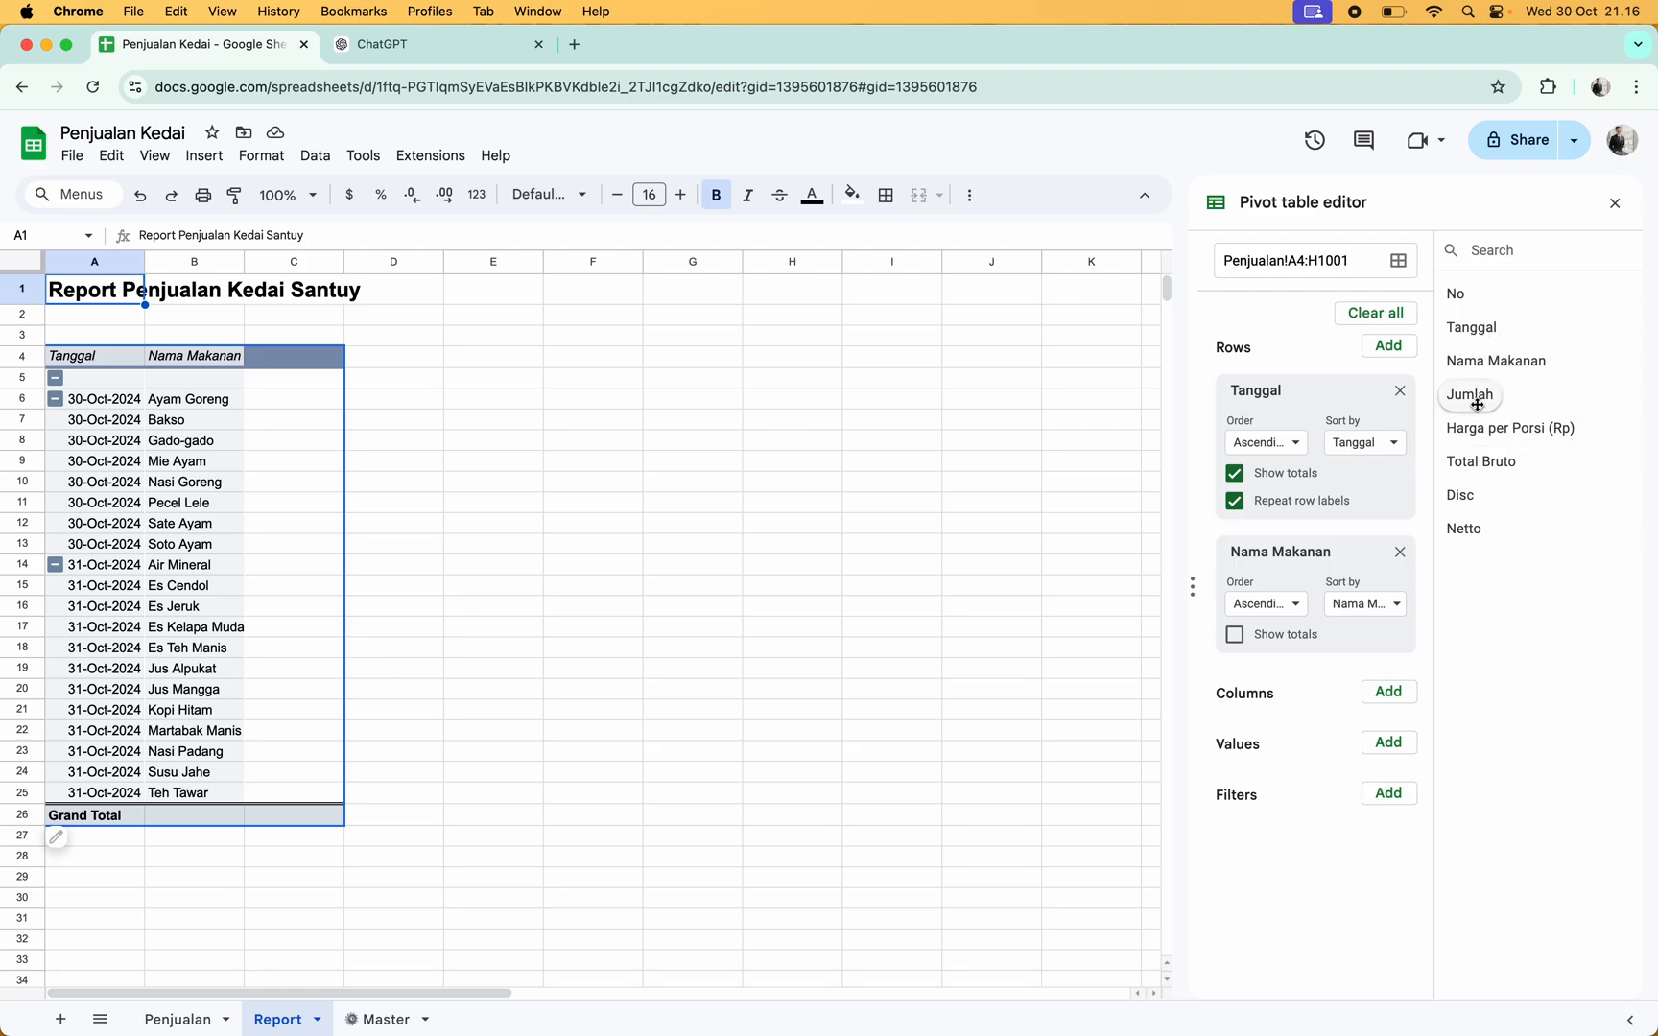
Add Jumlah, Total Bruto, Disc and Netto, in that order, as value fields of the pivot table
{"action": "left_click_drag", "start_coordinate": [1477, 395], "coordinate": [1287, 776]}
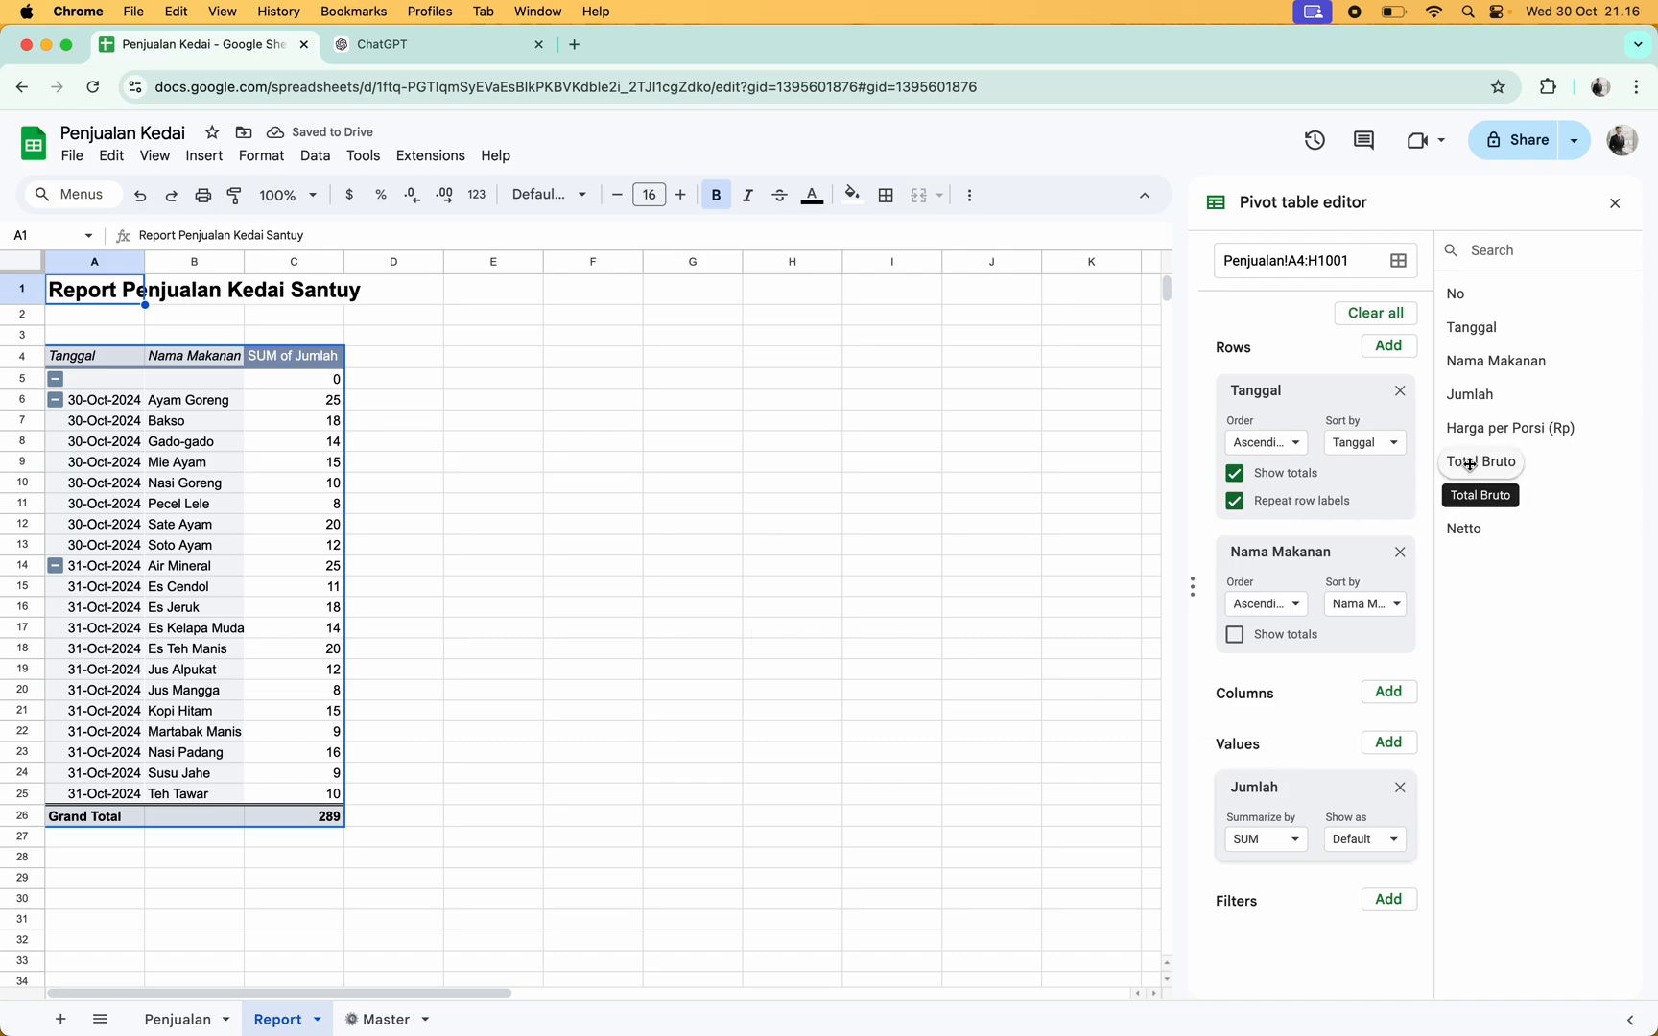
{"action": "left_click_drag", "start_coordinate": [1468, 466], "coordinate": [1312, 878]}
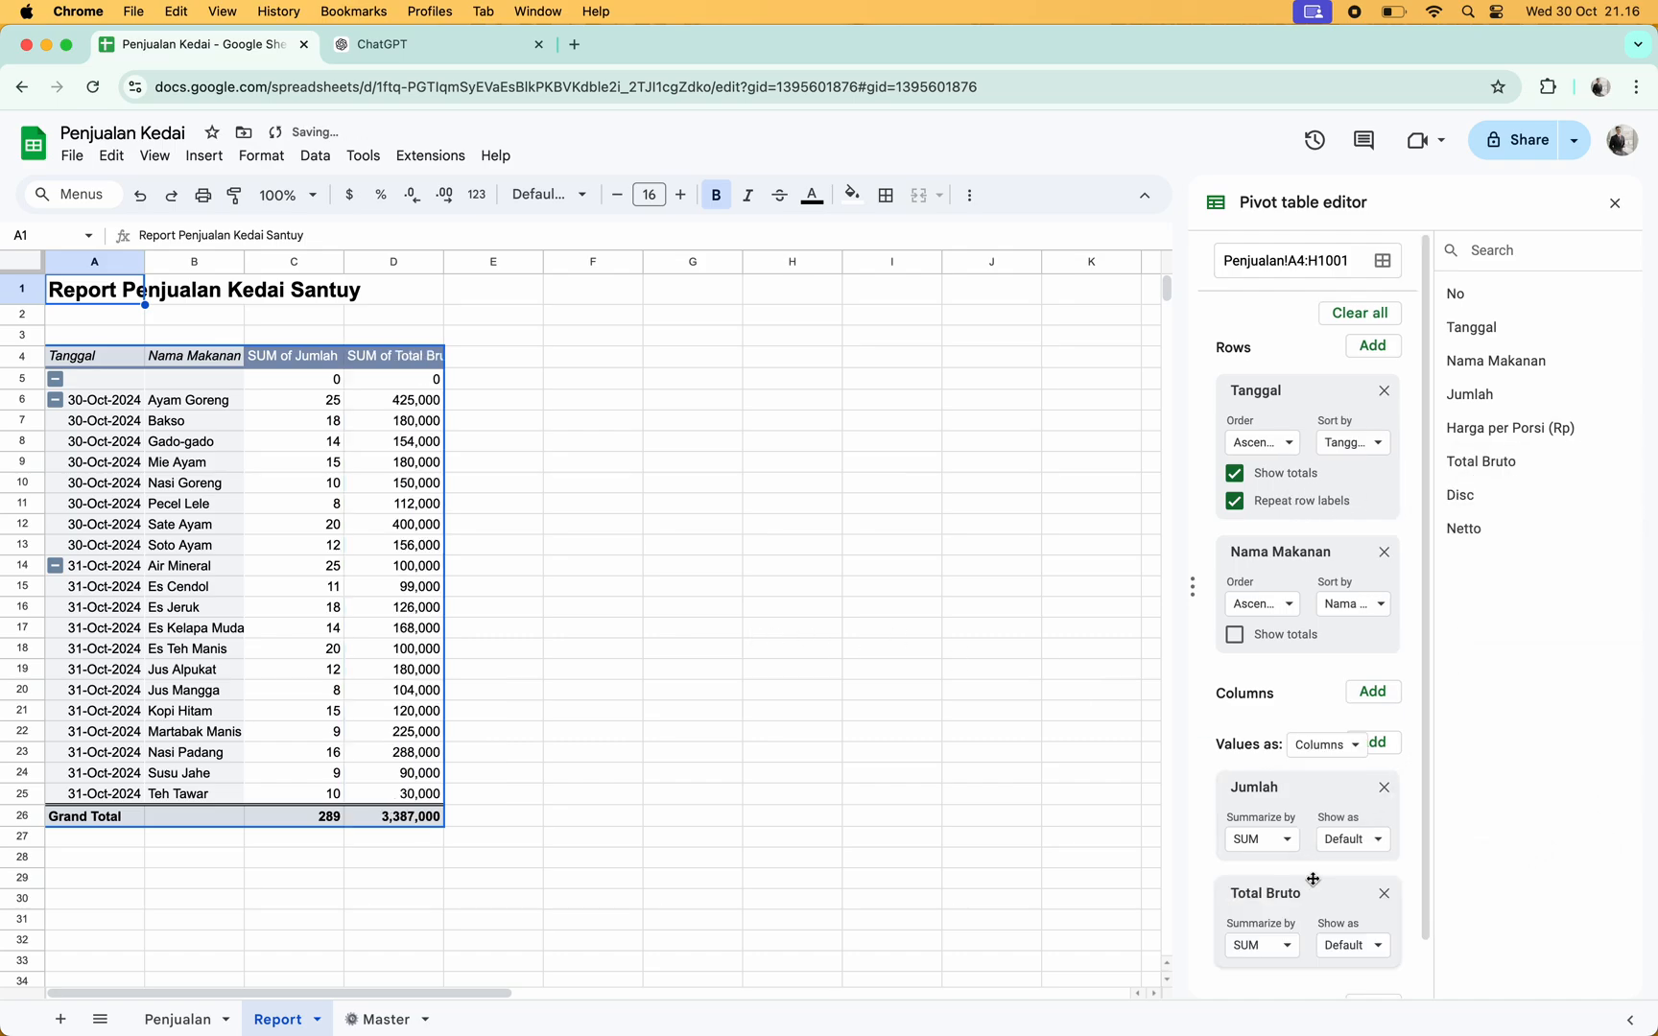
{"action": "scroll", "coordinate": [1312, 879], "scroll_direction": "down", "scroll_amount": 1}
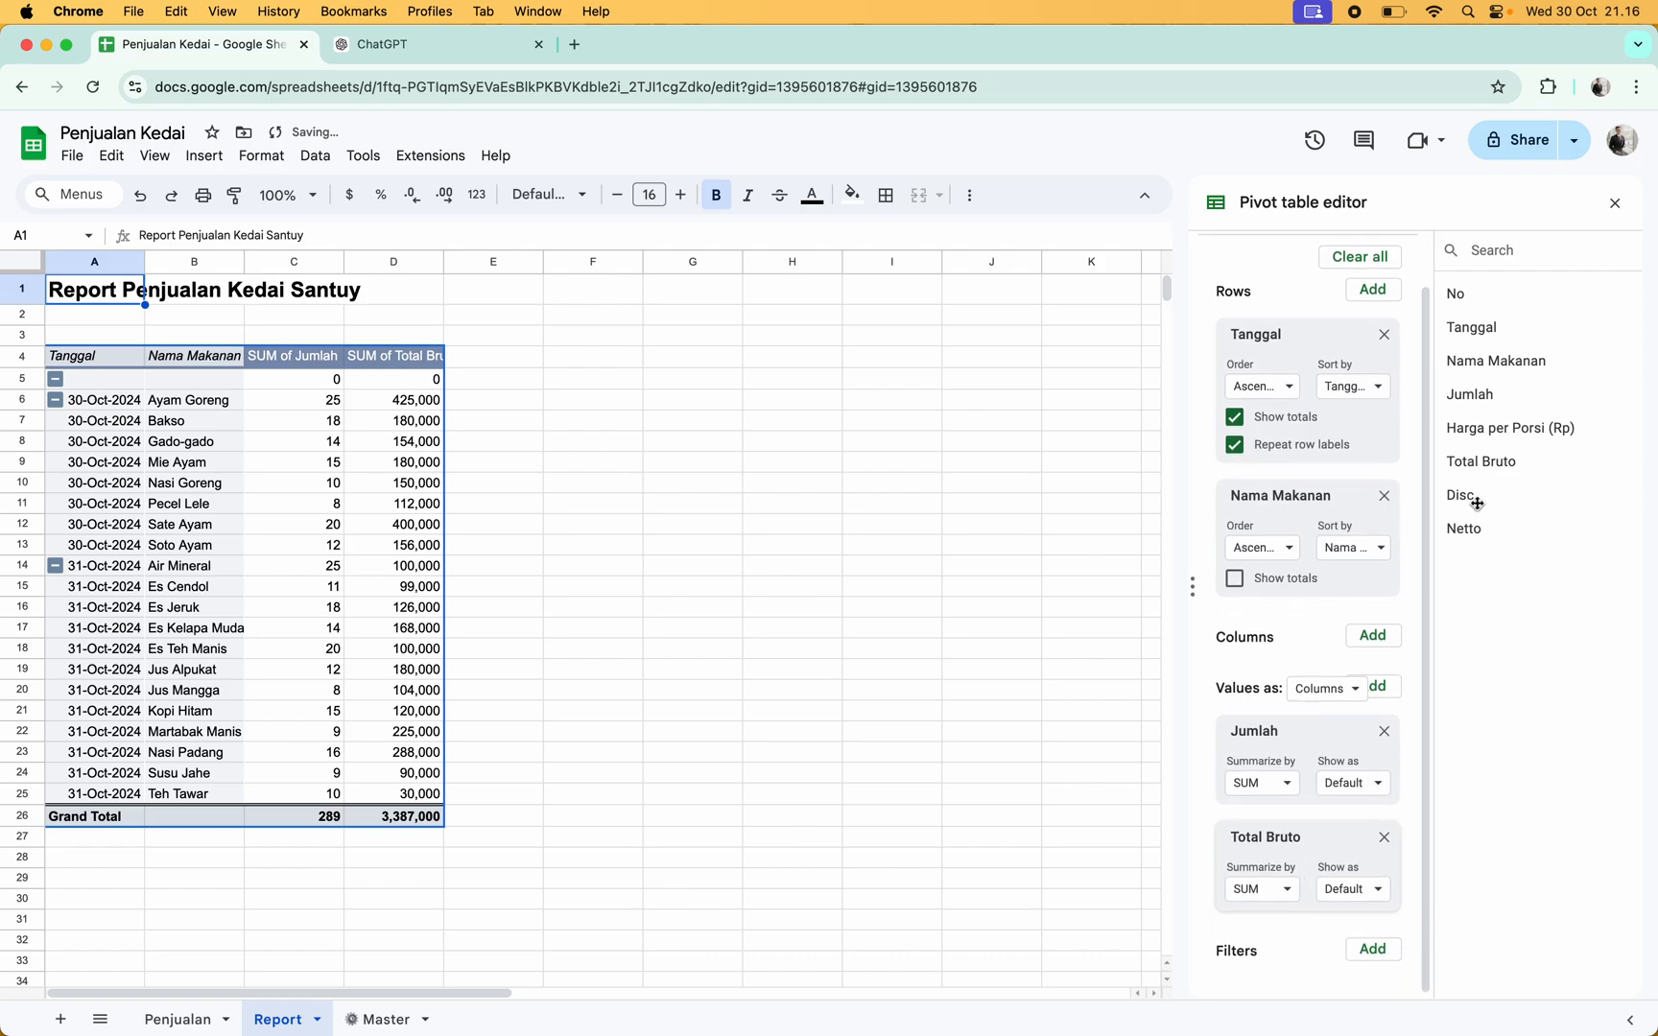
{"action": "left_click_drag", "start_coordinate": [1478, 499], "coordinate": [1298, 931]}
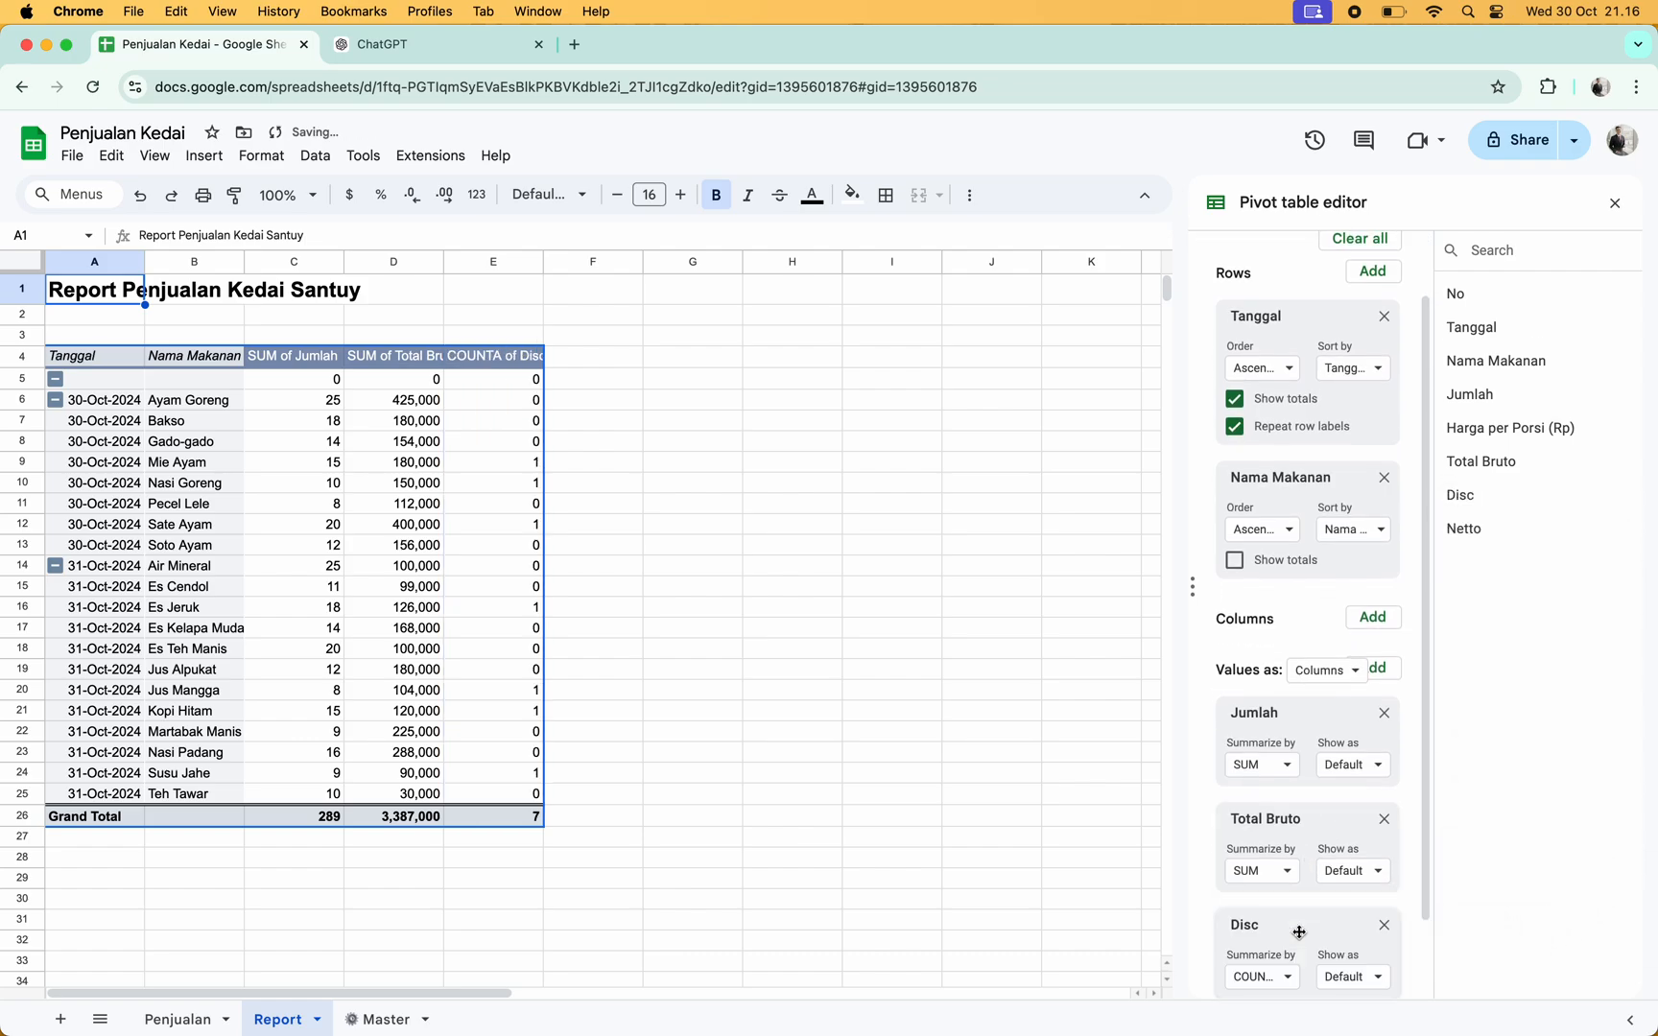
{"action": "scroll", "coordinate": [1298, 931], "scroll_direction": "down", "scroll_amount": 1}
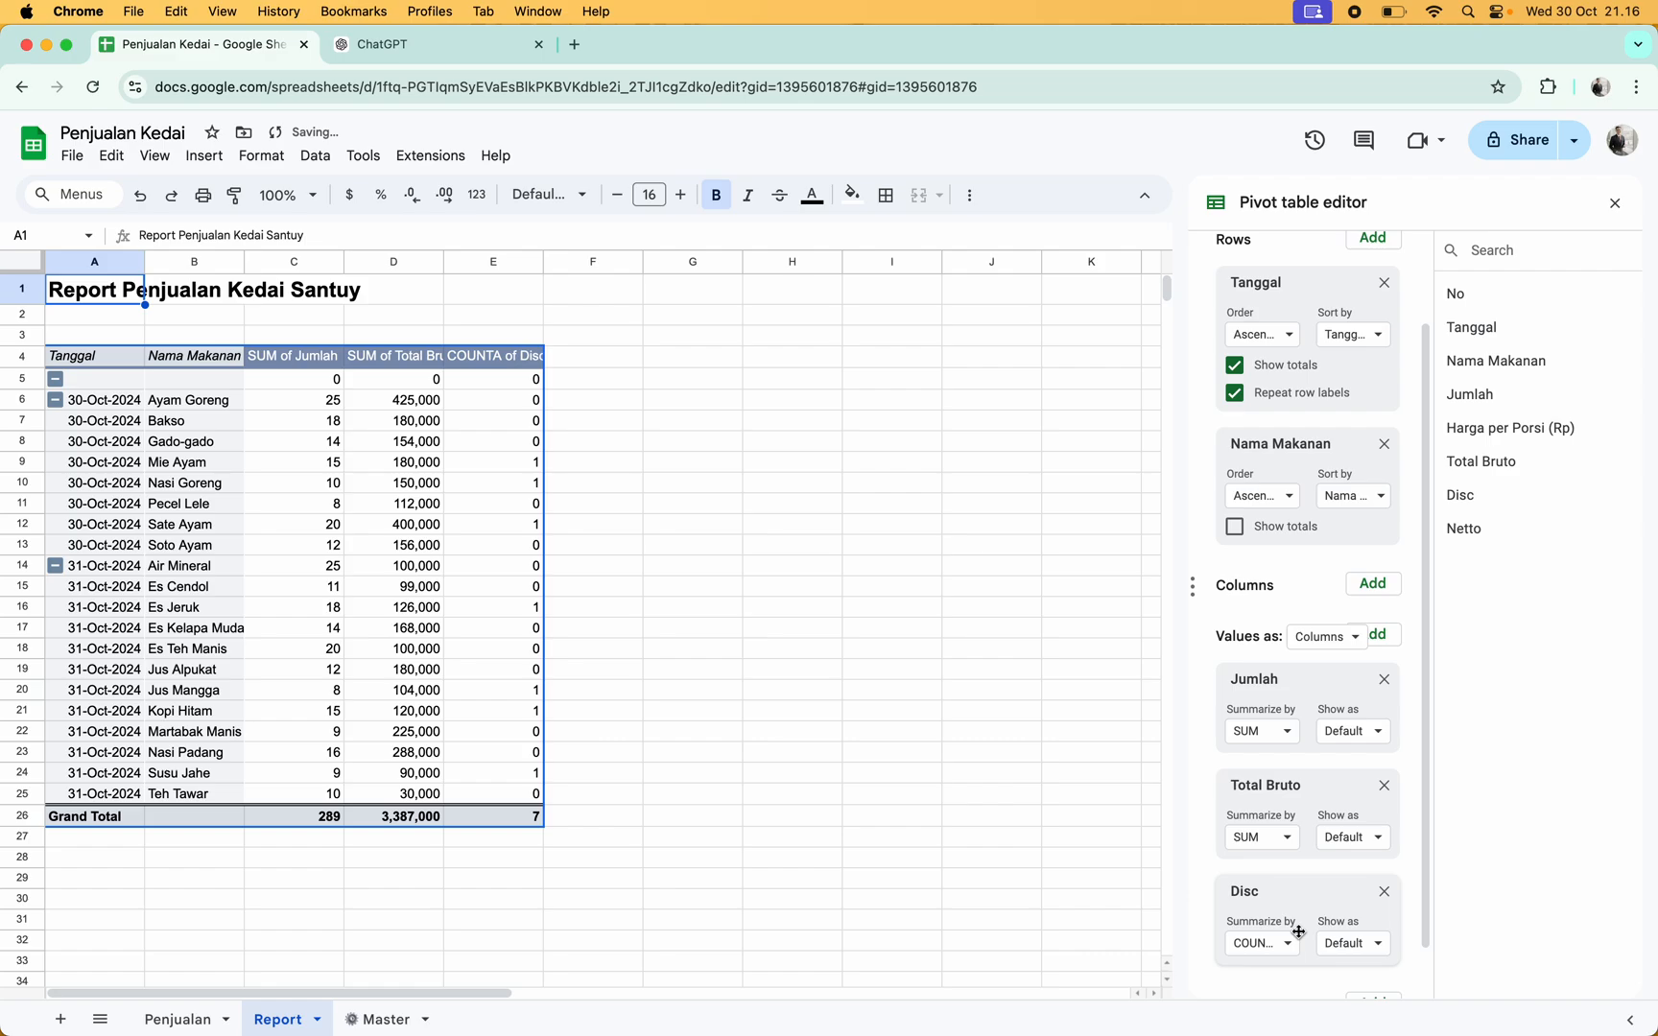
{"action": "scroll", "coordinate": [1298, 936], "scroll_direction": "down", "scroll_amount": 2}
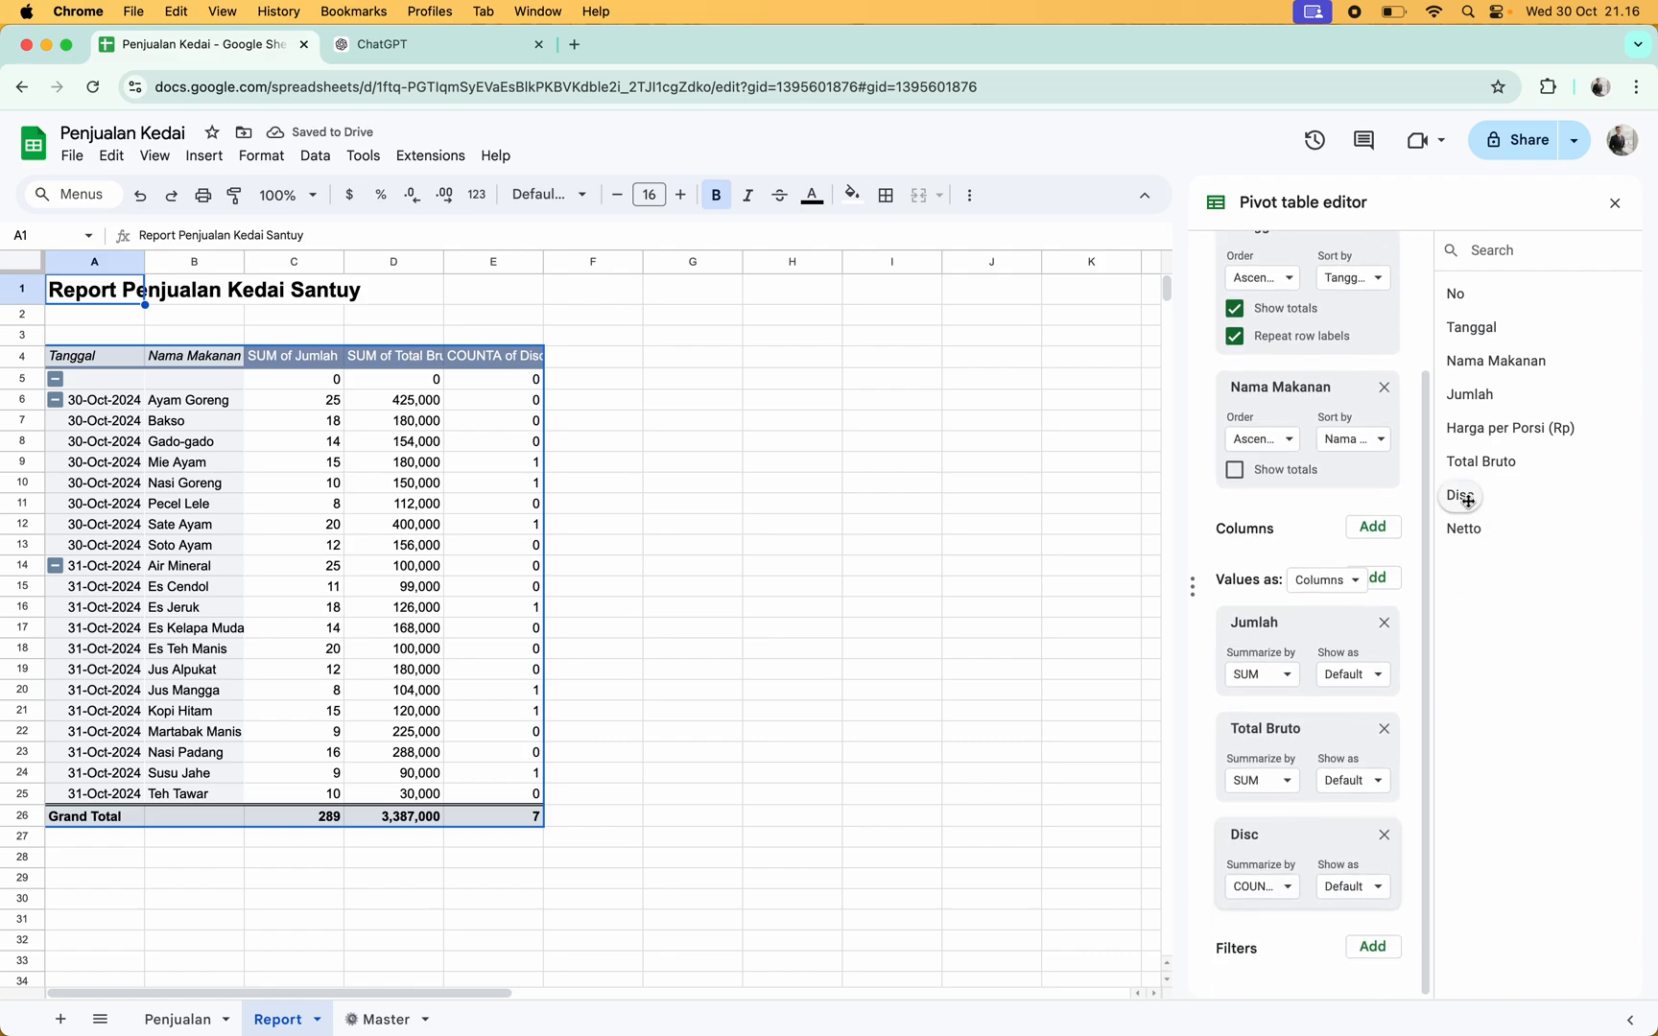
{"action": "left_click_drag", "start_coordinate": [1463, 529], "coordinate": [1280, 950]}
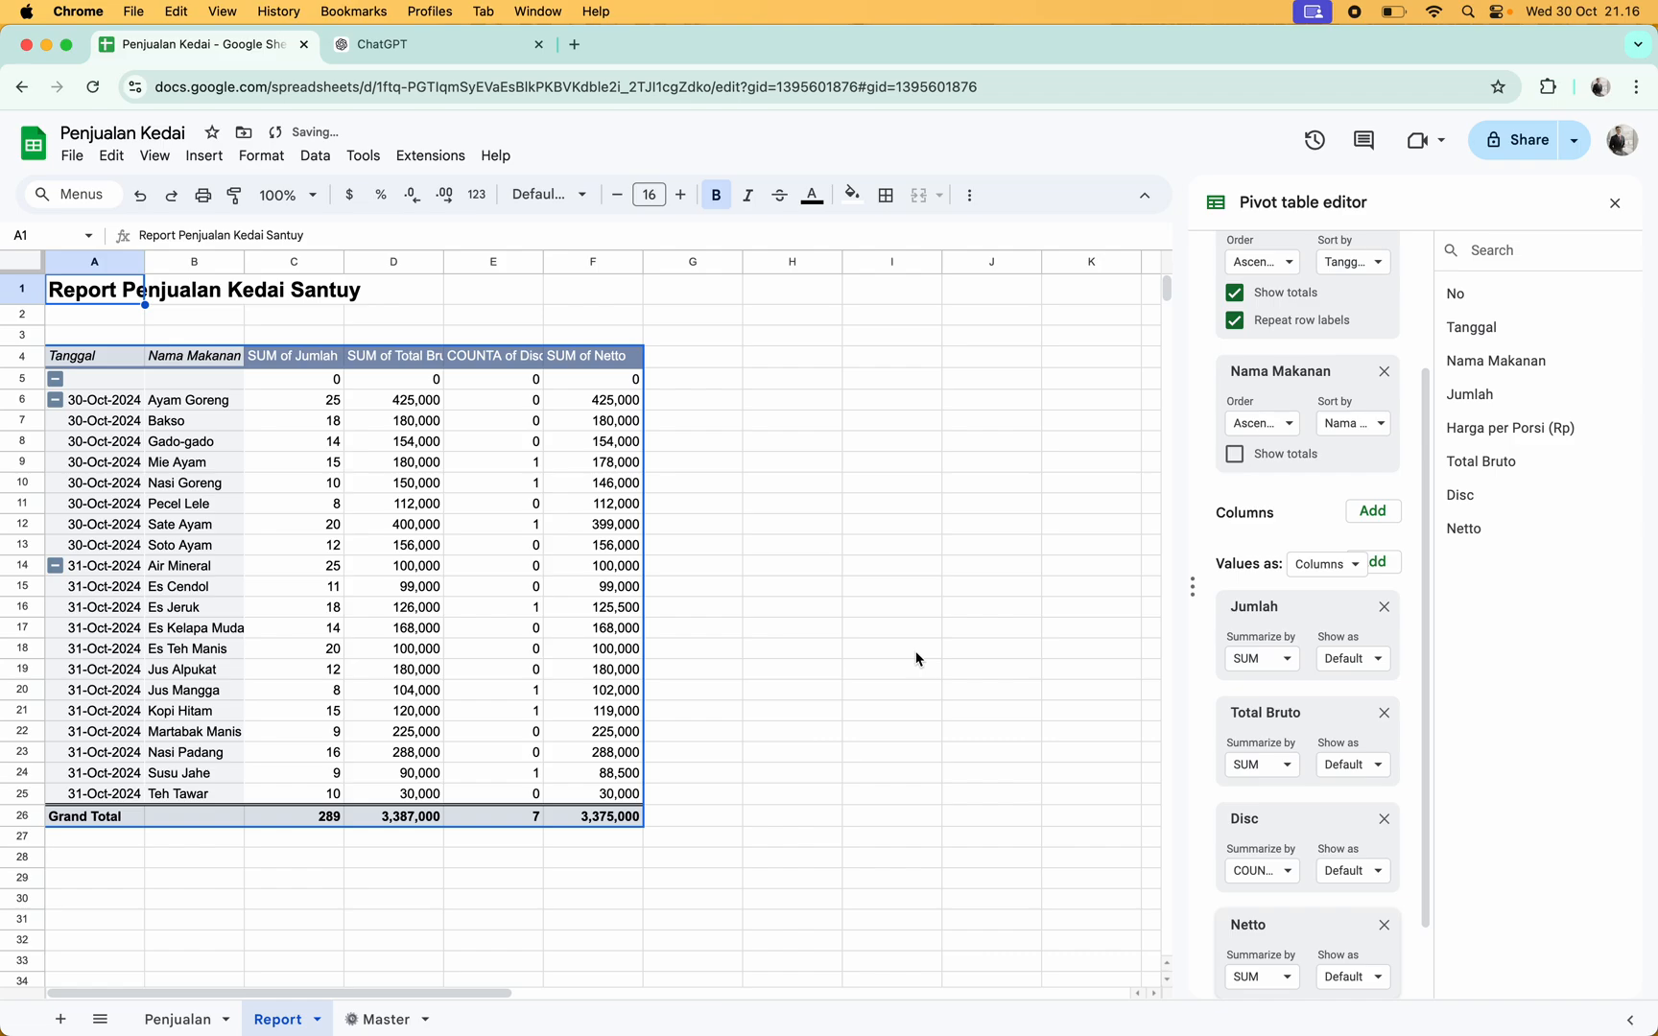
{"action": "scroll", "coordinate": [1332, 659], "scroll_direction": "down", "scroll_amount": 2}
{"action": "scroll", "coordinate": [1332, 659], "scroll_direction": "up", "scroll_amount": 5}
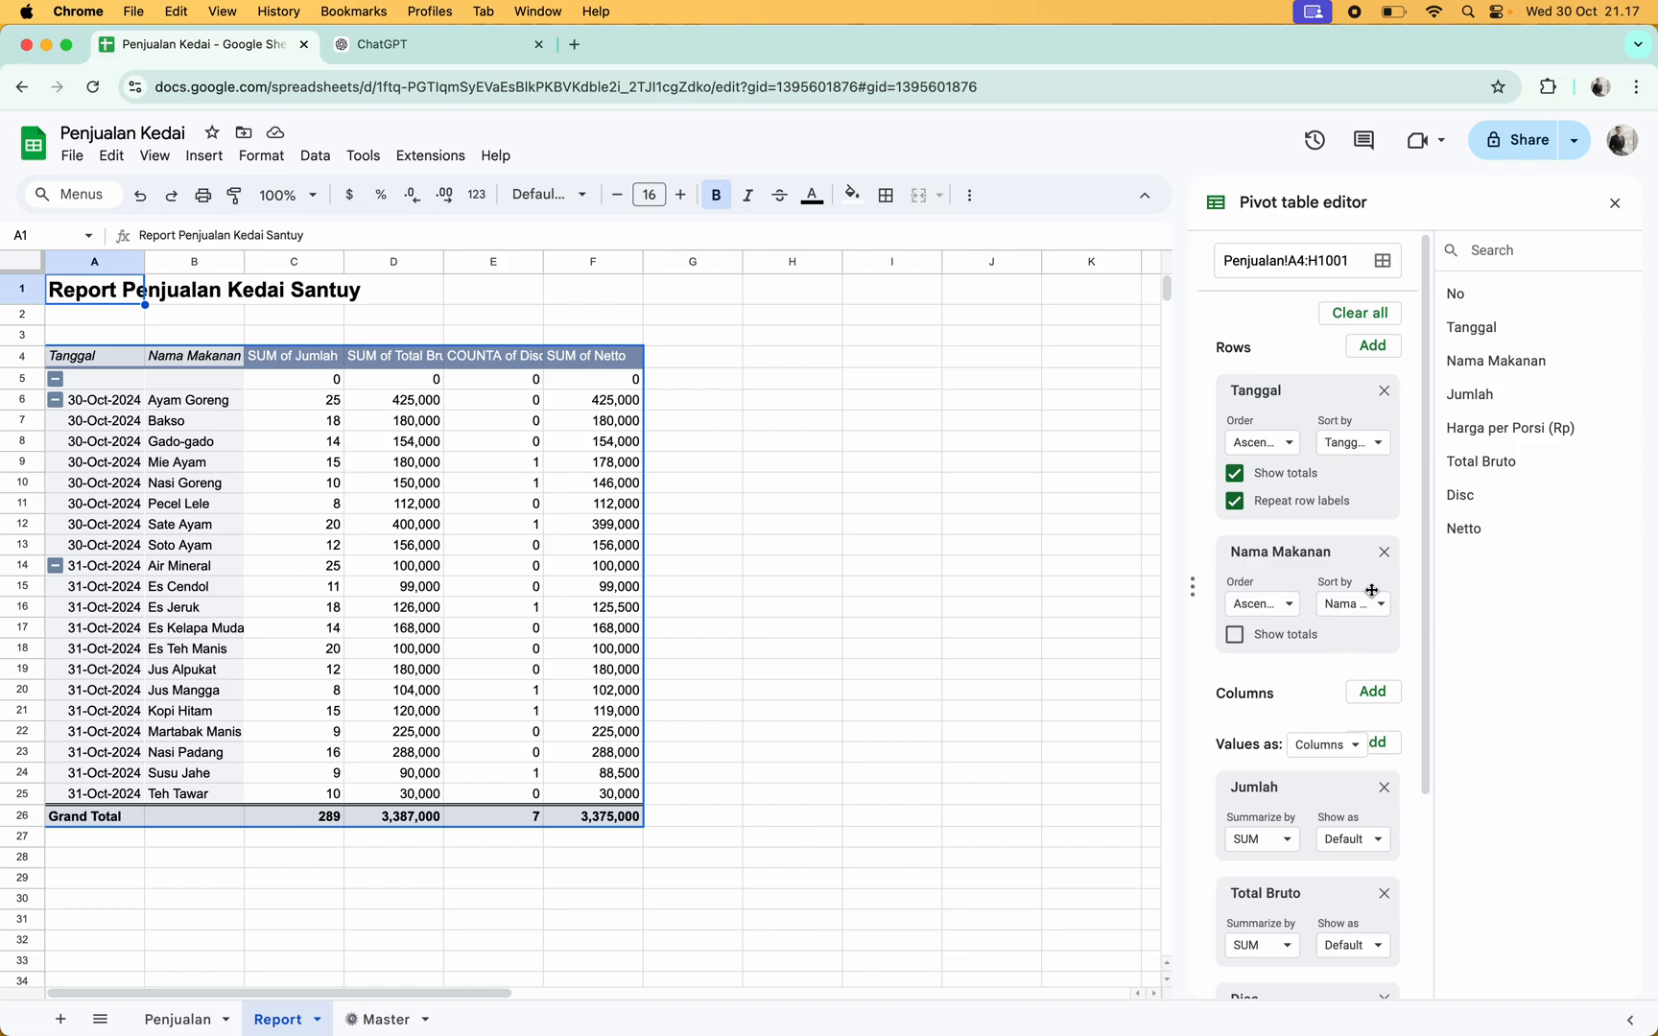
Remove Nama Makanan from the pivot rows and widen column D to fit the Disc header
{"action": "left_click", "coordinate": [1384, 552]}
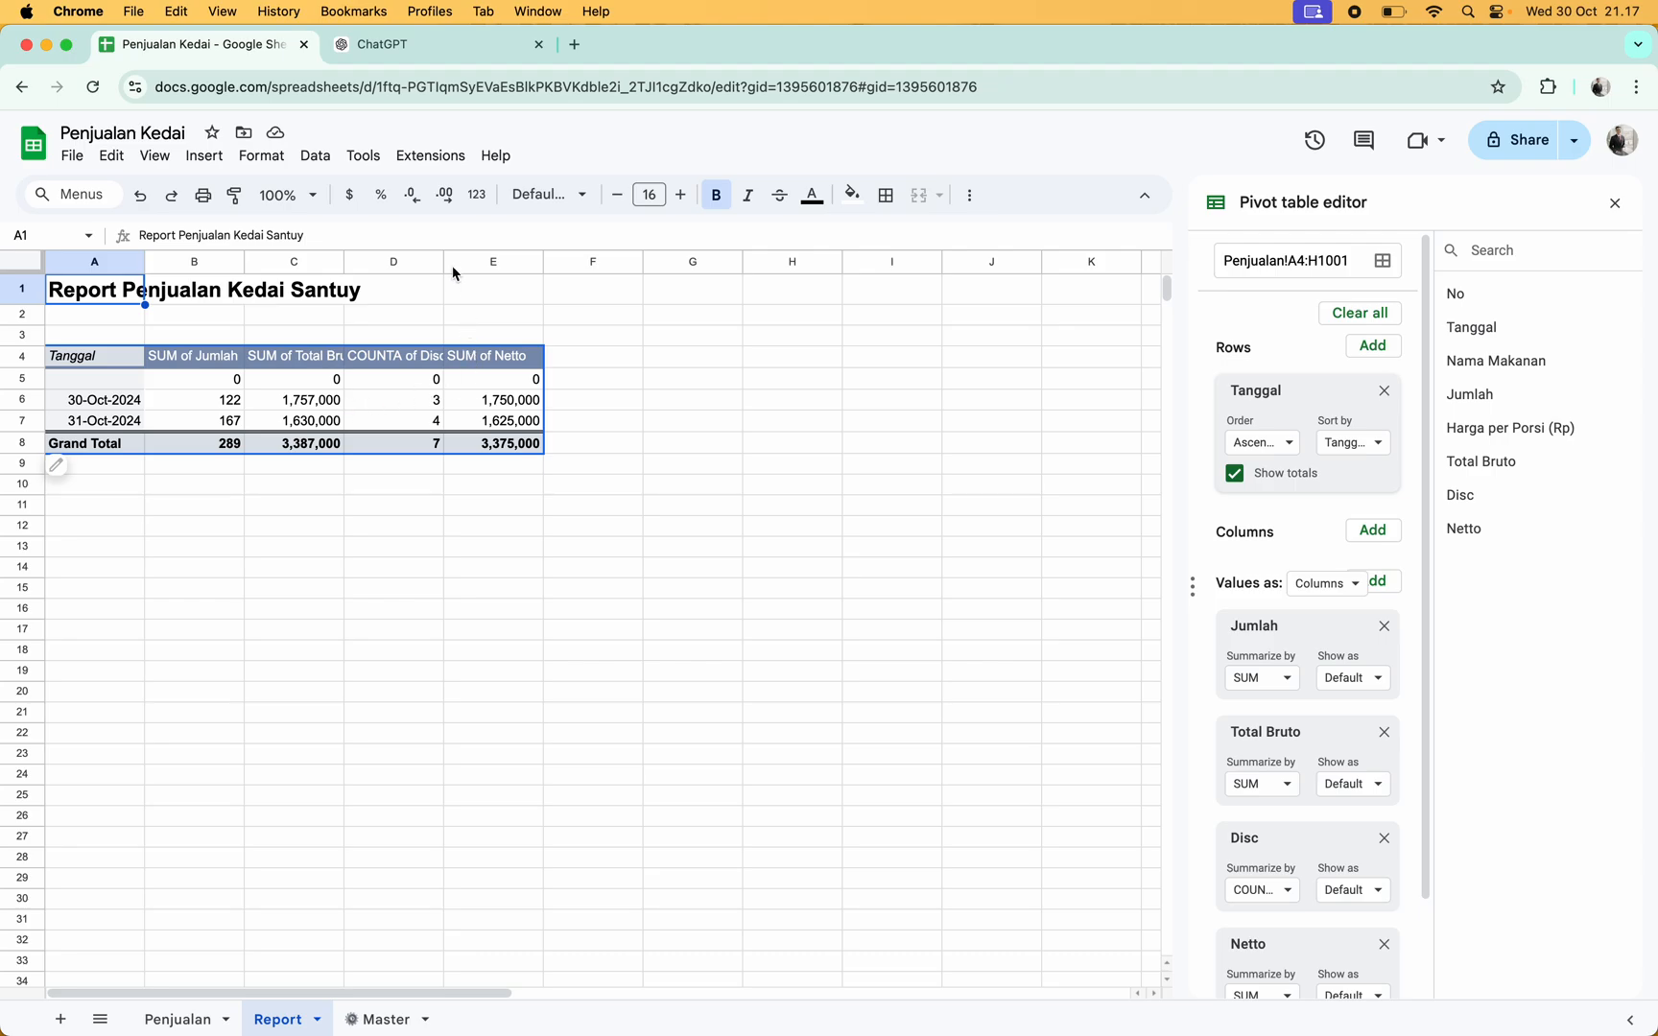
{"action": "left_click_drag", "start_coordinate": [443, 261], "coordinate": [493, 261]}
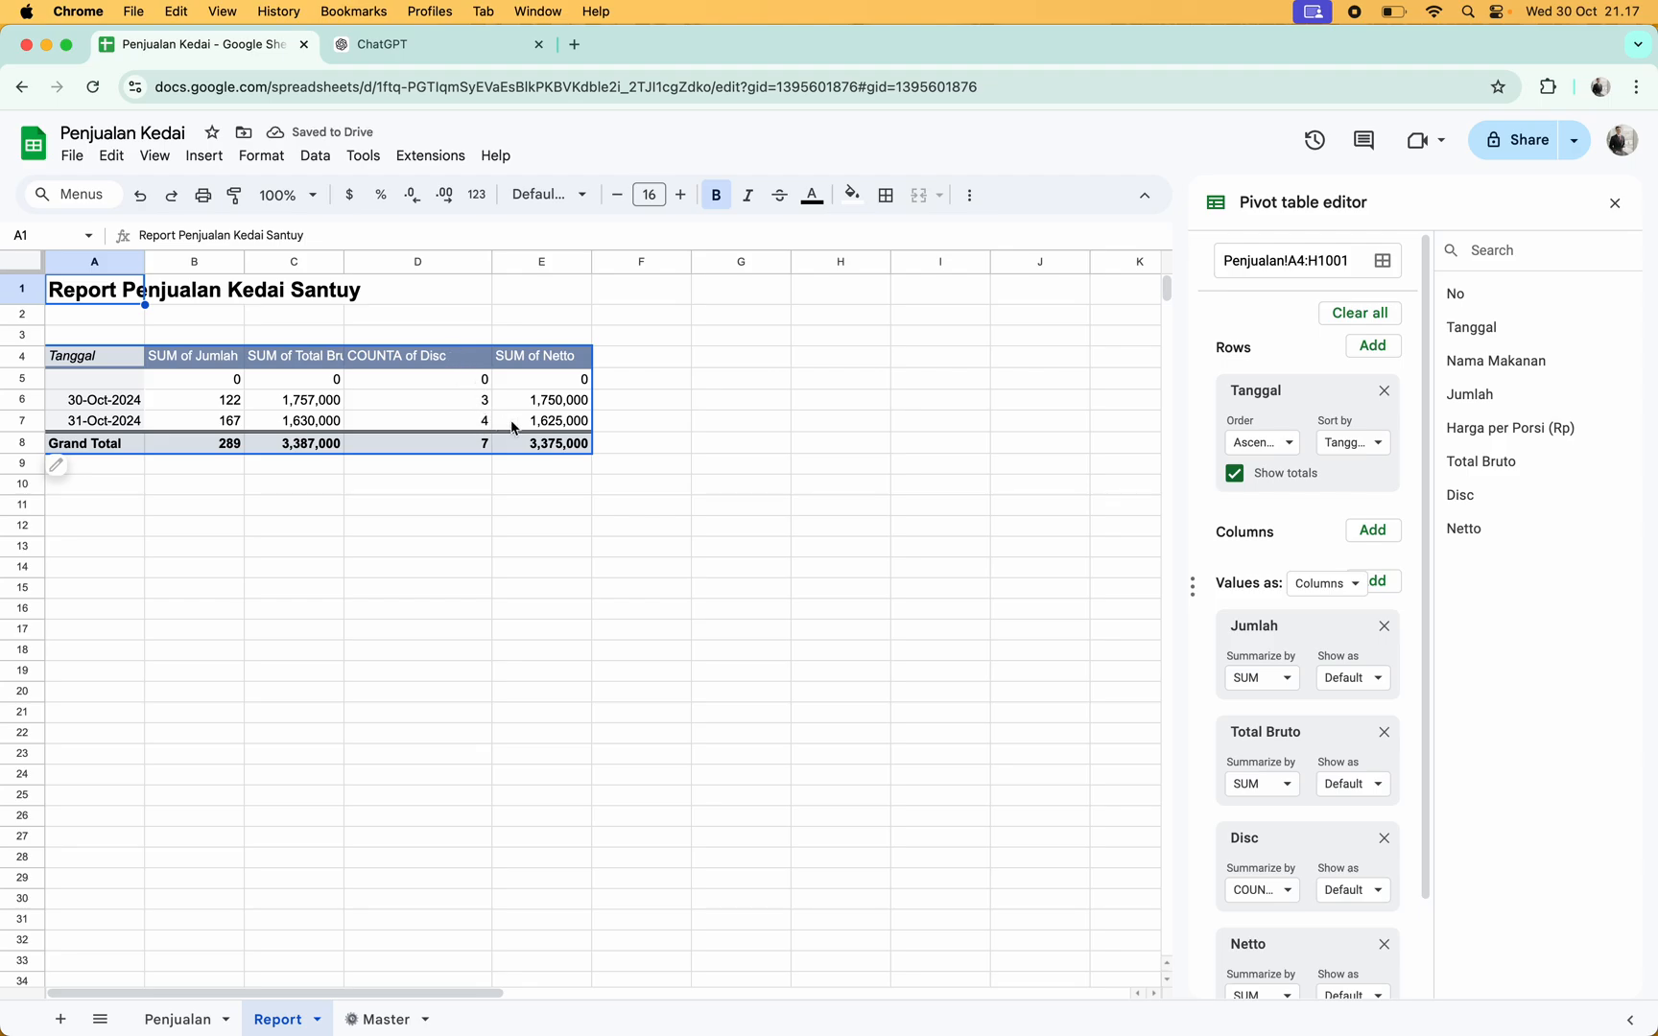
Summarize the Disc values by SUM and widen column C to fit the Total Bruto header
{"action": "scroll", "coordinate": [1317, 699], "scroll_direction": "down", "scroll_amount": 2}
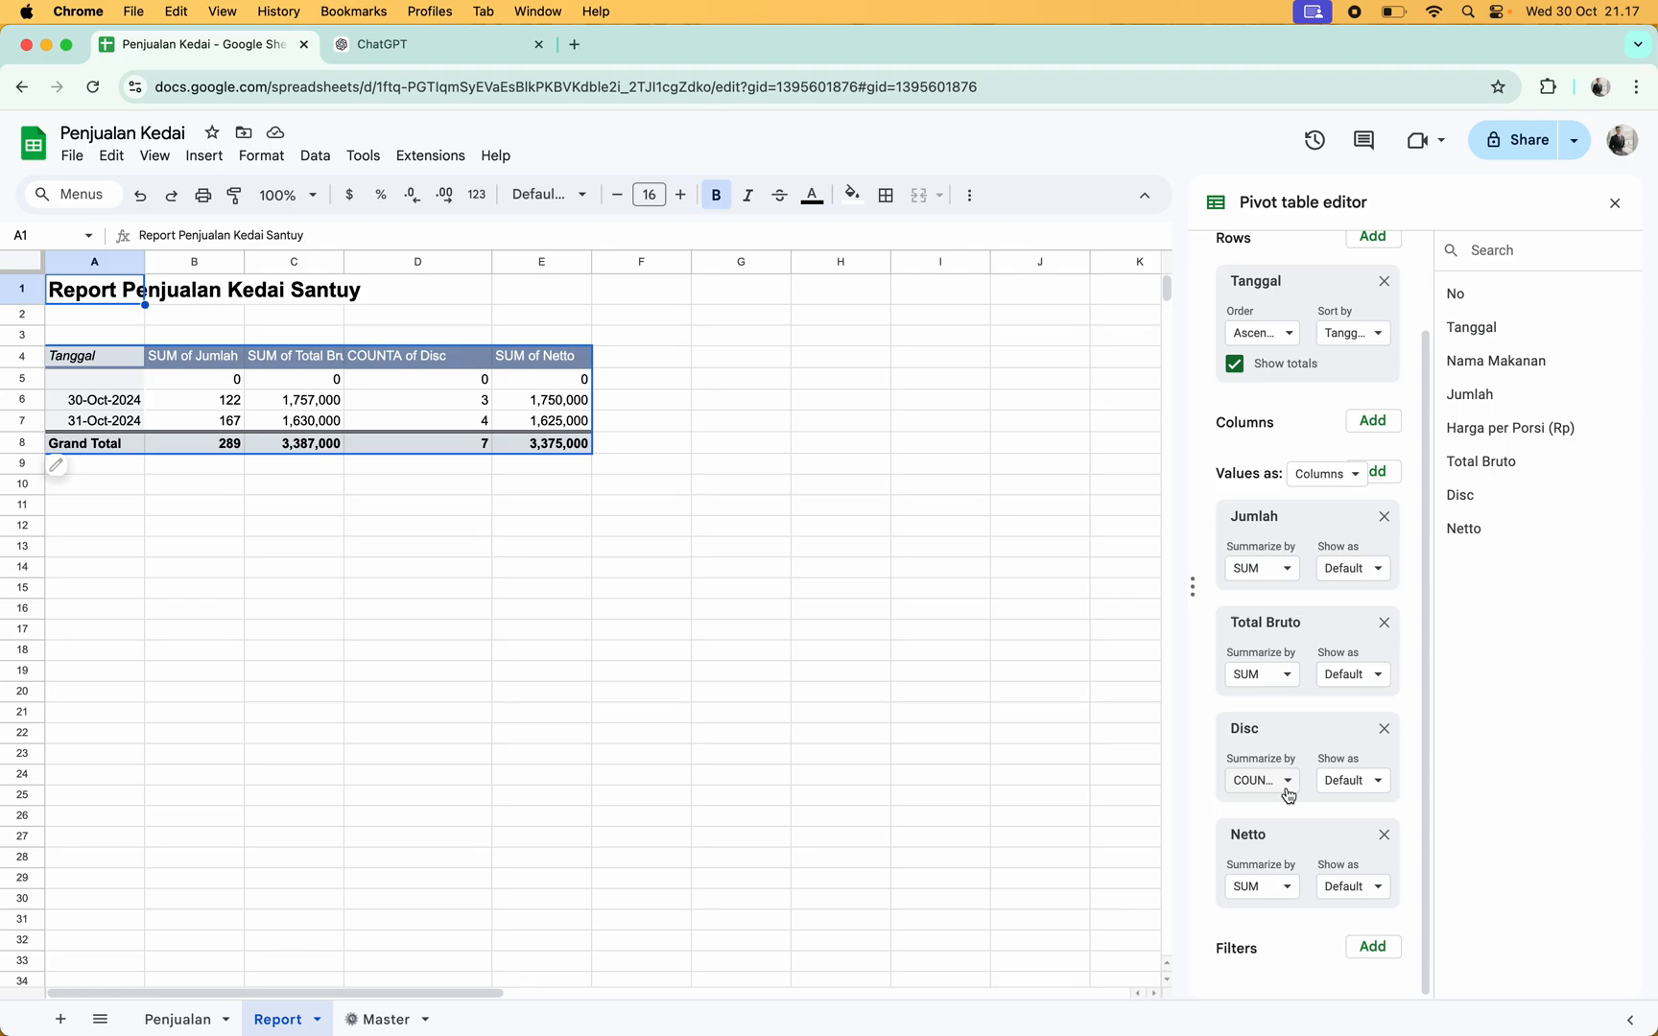
{"action": "left_click", "coordinate": [1284, 789]}
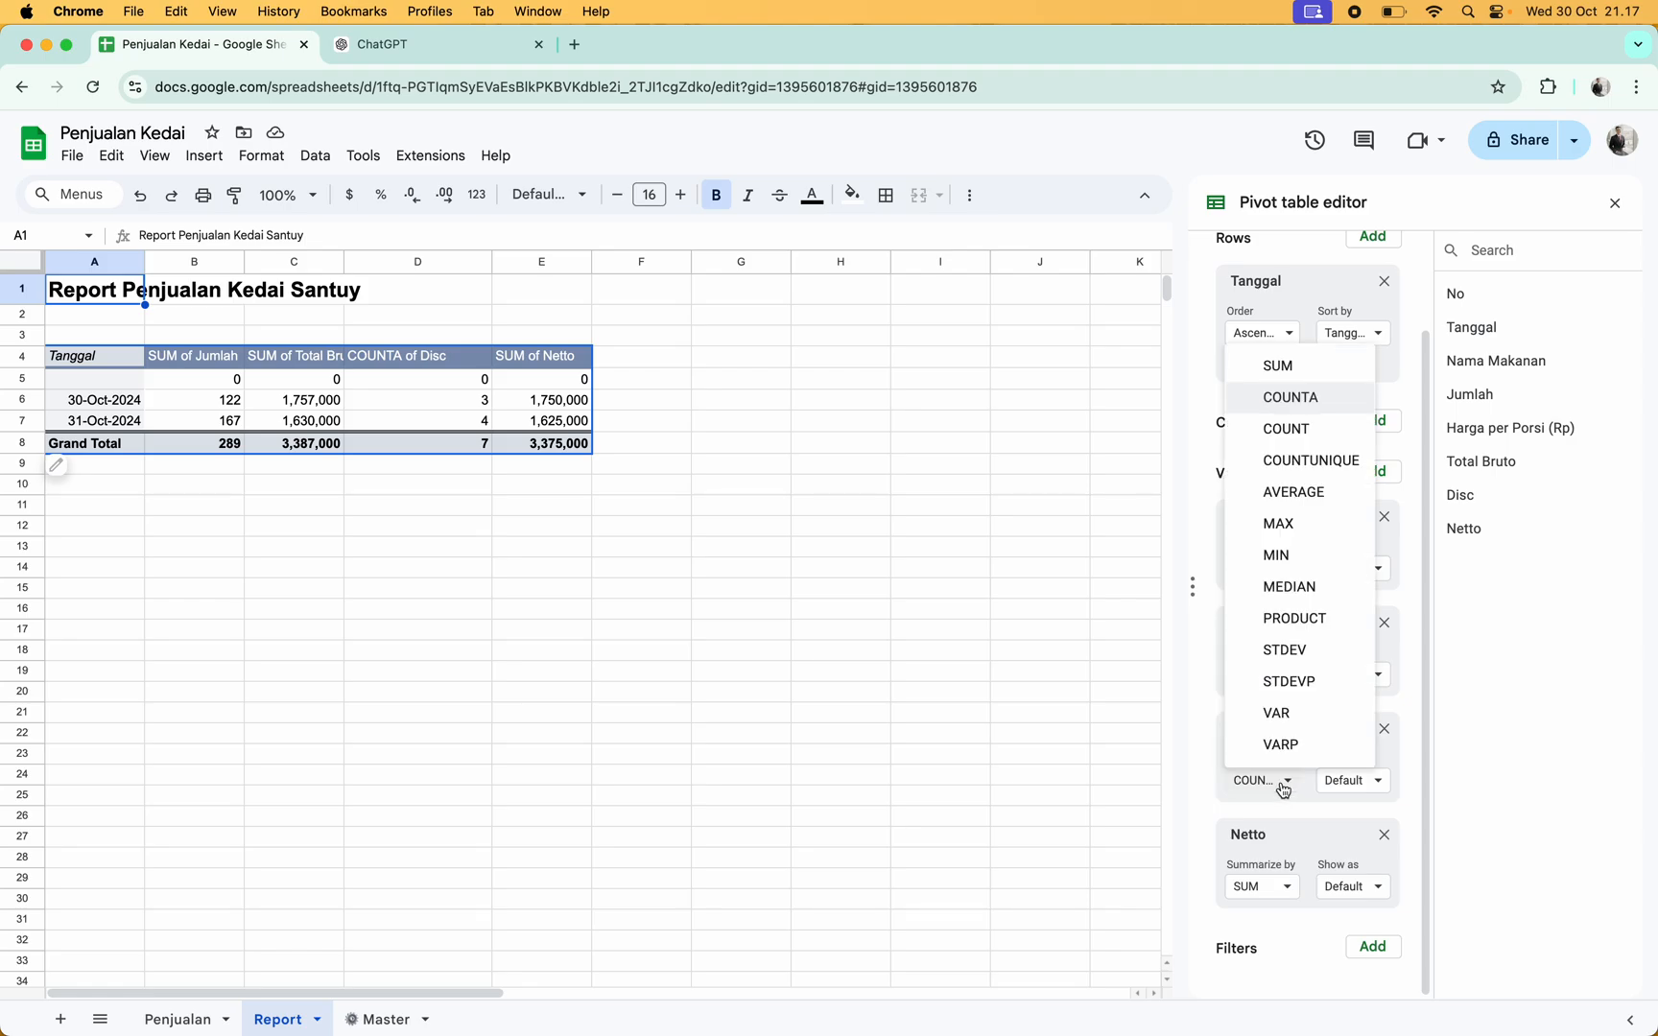
{"action": "left_click", "coordinate": [1297, 367]}
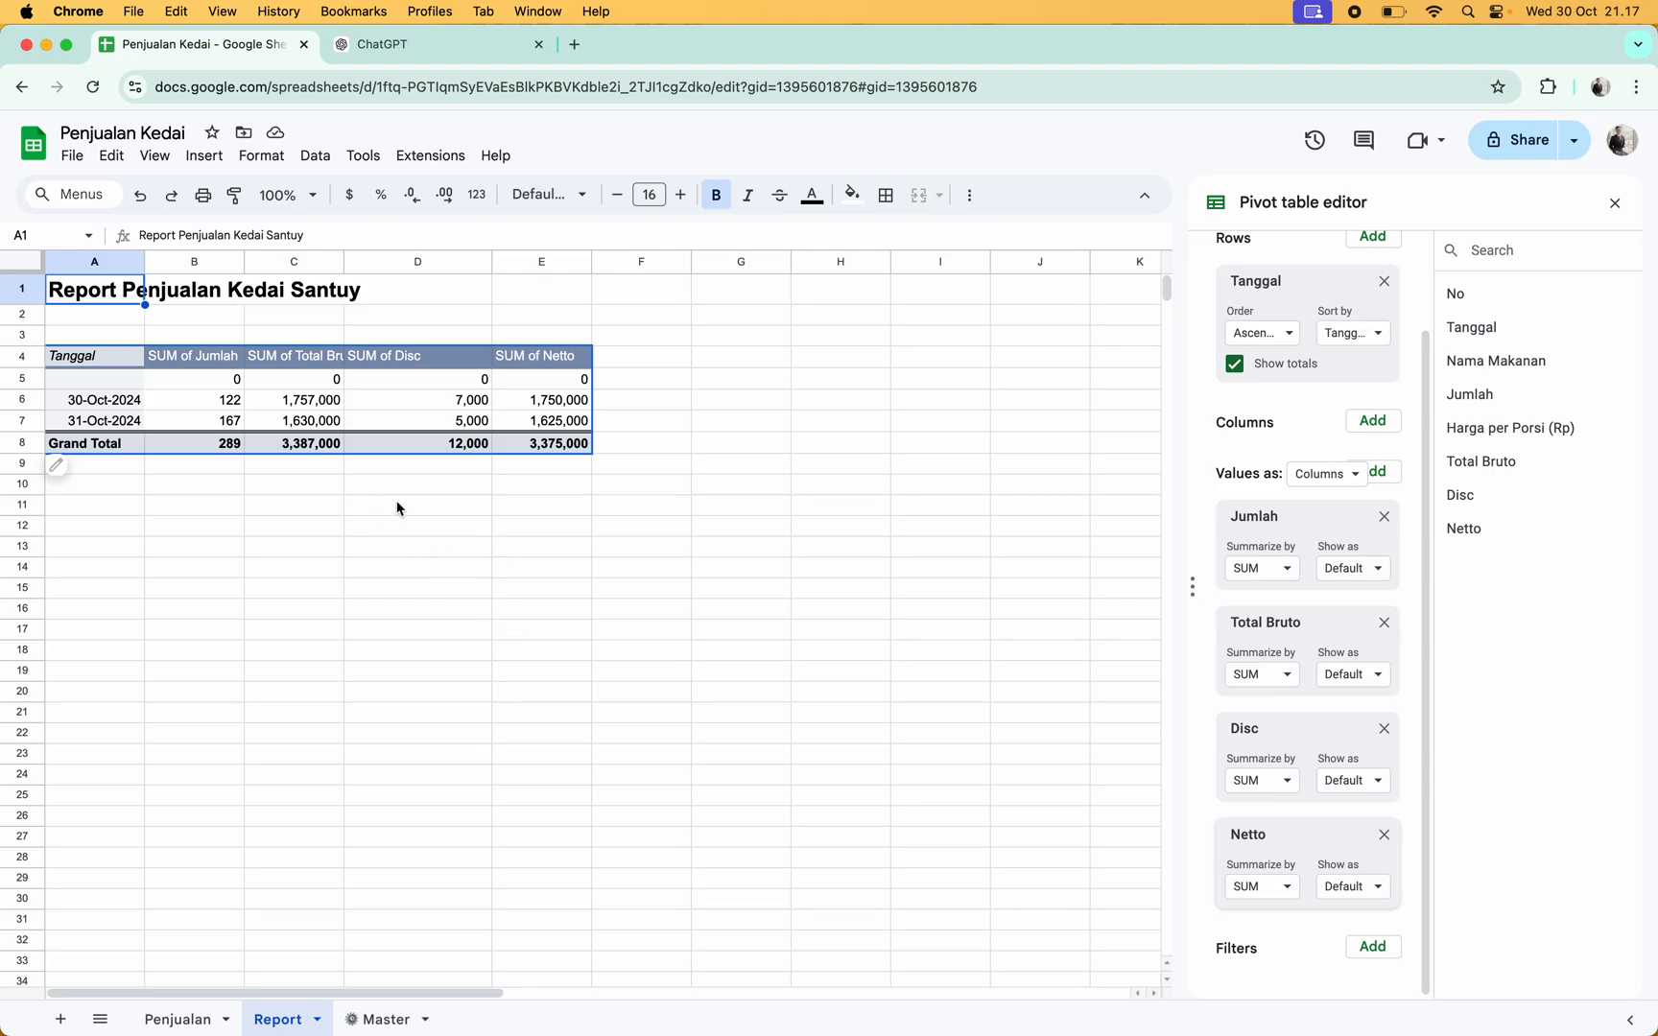
{"action": "left_click_drag", "start_coordinate": [344, 262], "coordinate": [368, 262]}
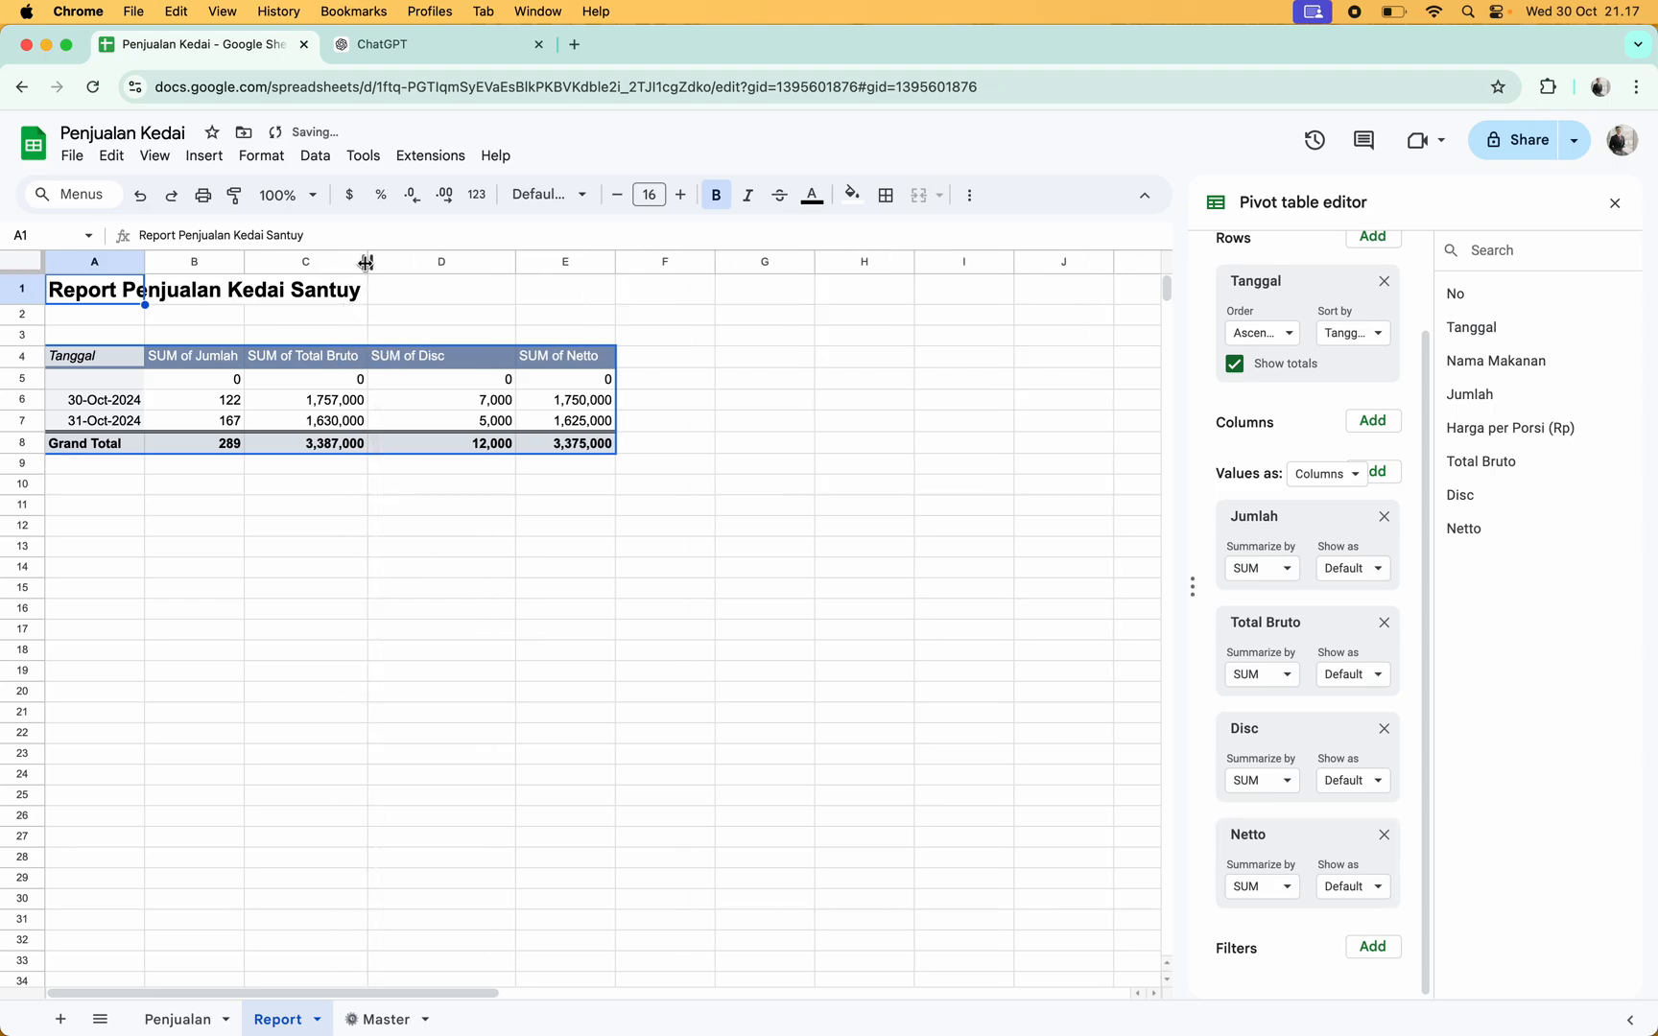
Add Netto a second time as a pivot value and summarize it by AVERAGE
{"action": "left_click", "coordinate": [598, 363]}
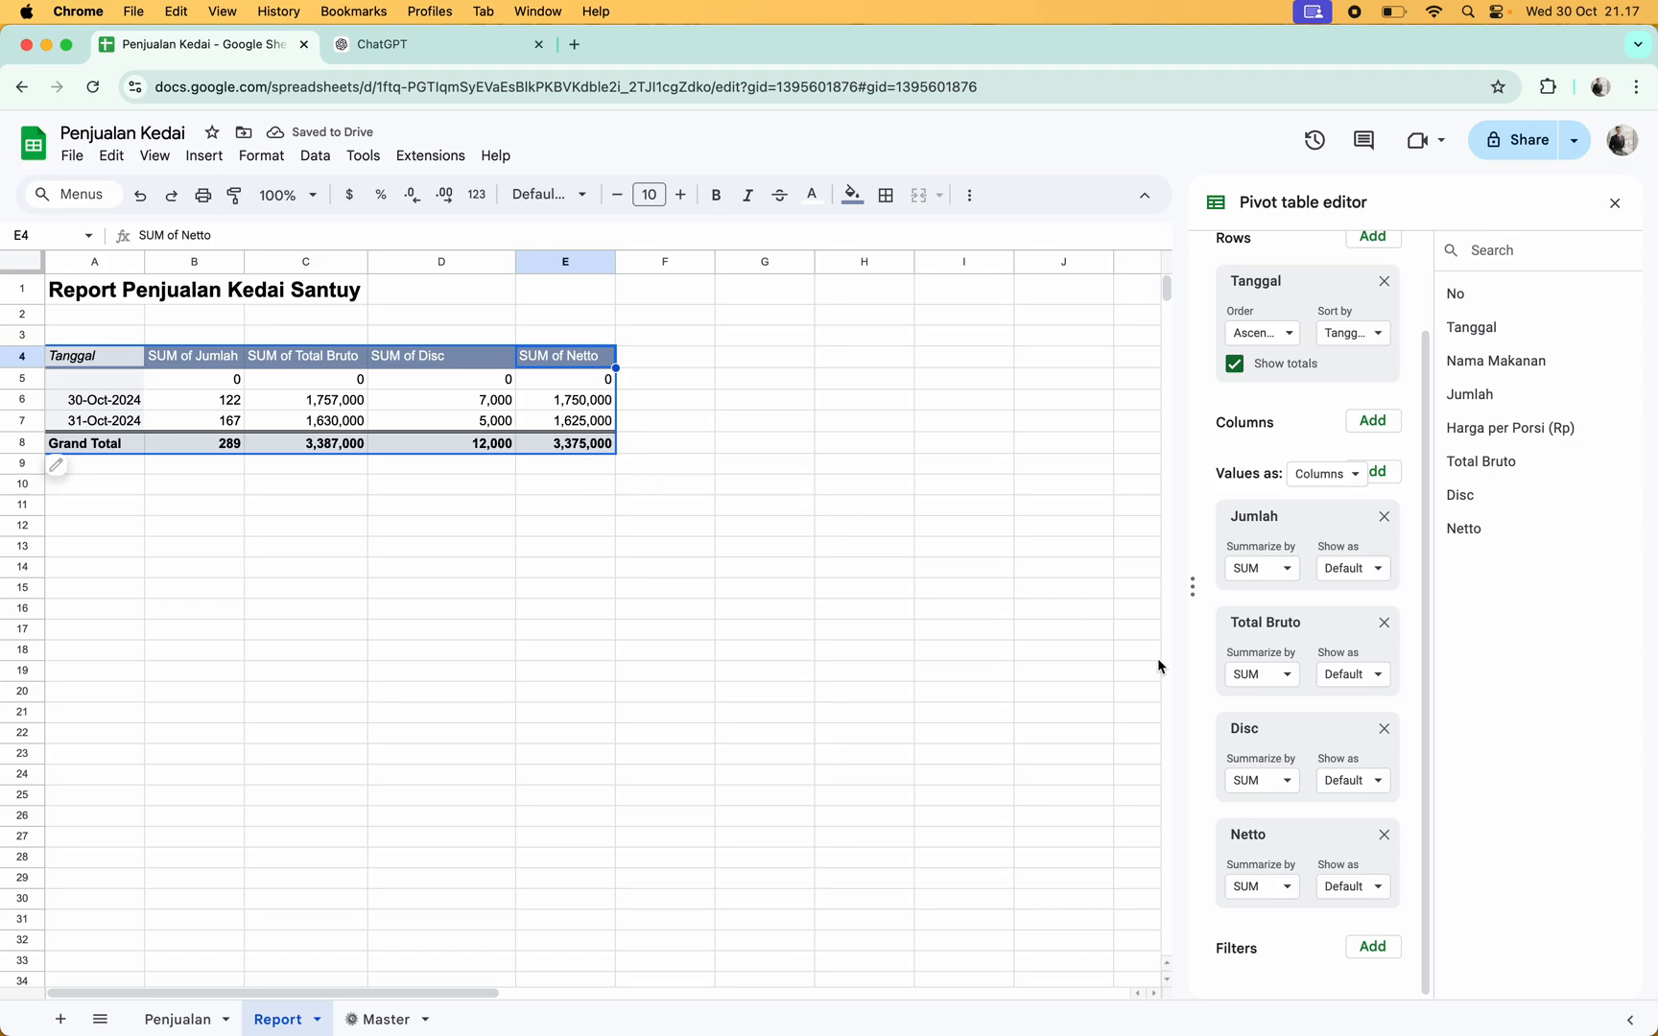
{"action": "scroll", "coordinate": [1353, 622], "scroll_direction": "up", "scroll_amount": 3}
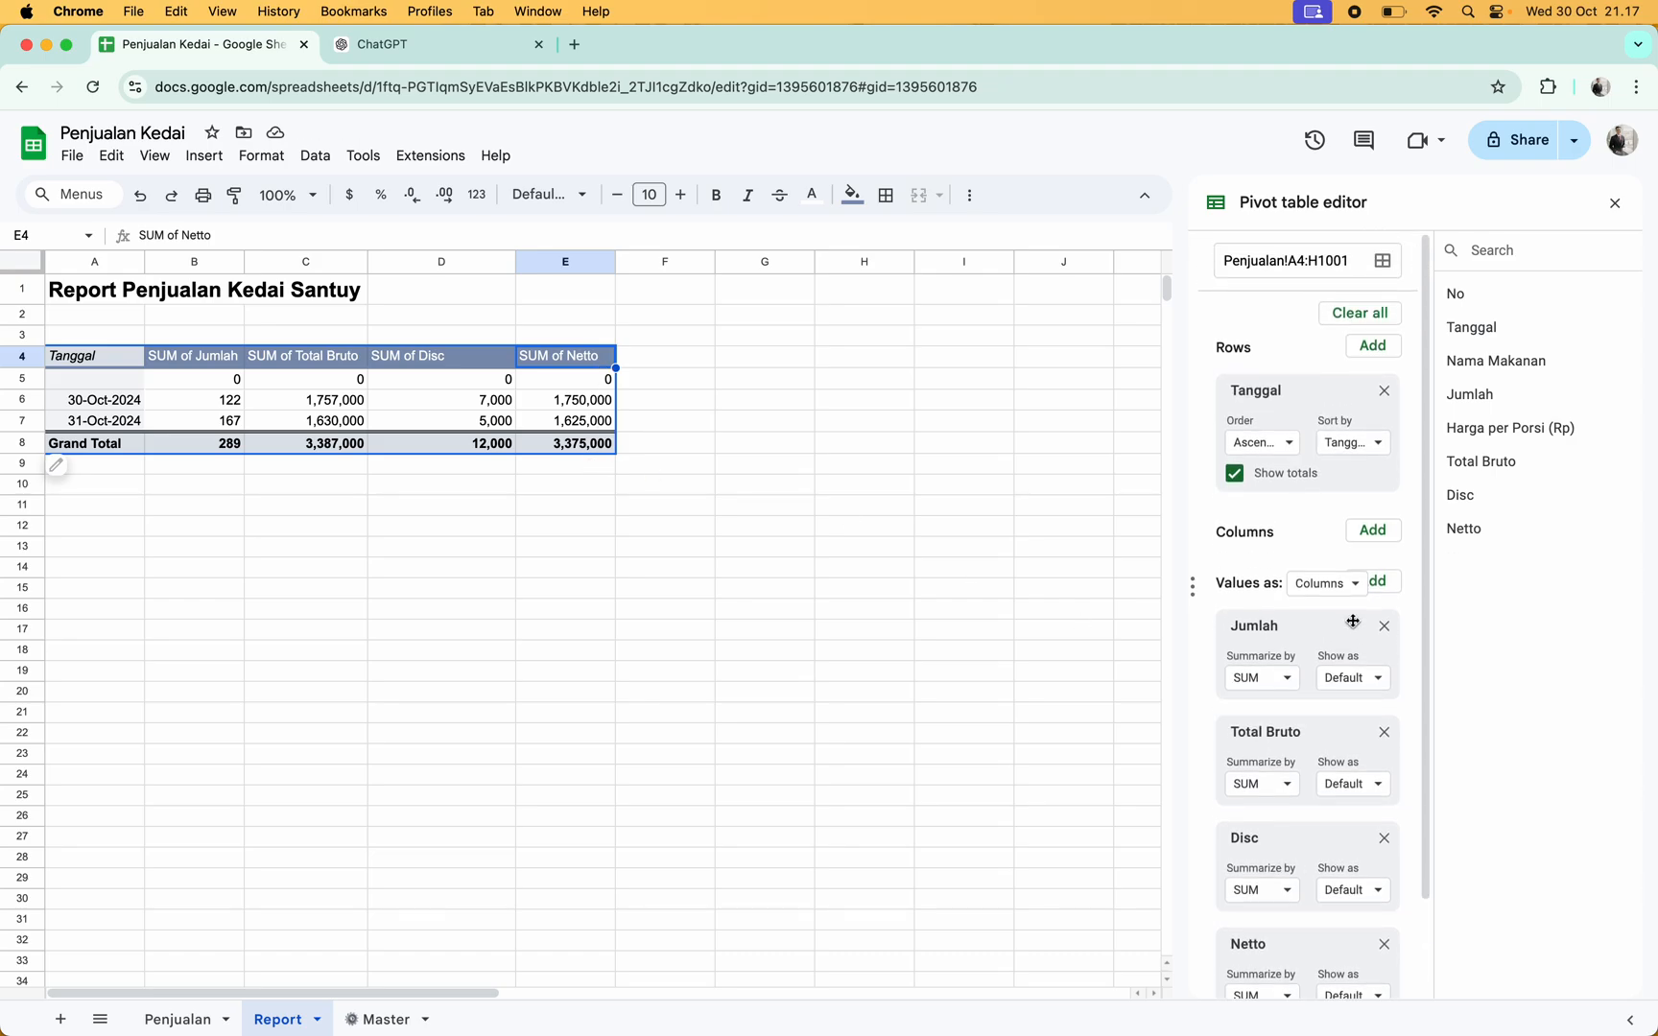
{"action": "scroll", "coordinate": [1353, 622], "scroll_direction": "down", "scroll_amount": 3}
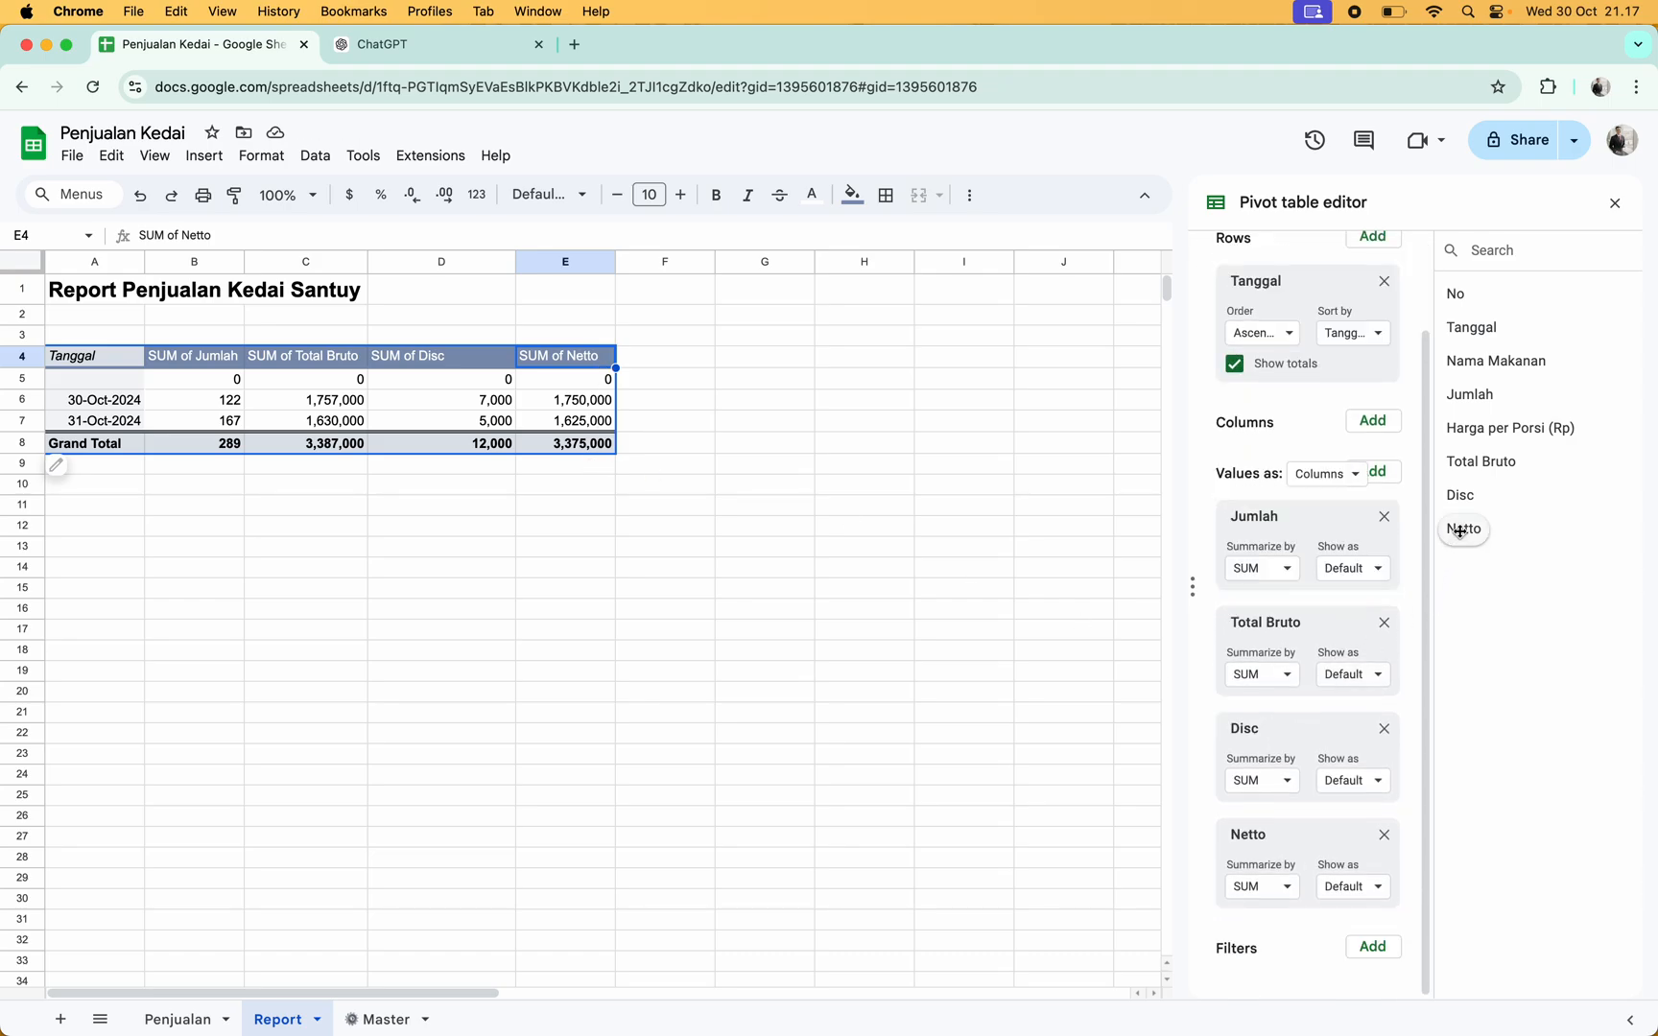
{"action": "left_click_drag", "start_coordinate": [1458, 528], "coordinate": [1291, 925]}
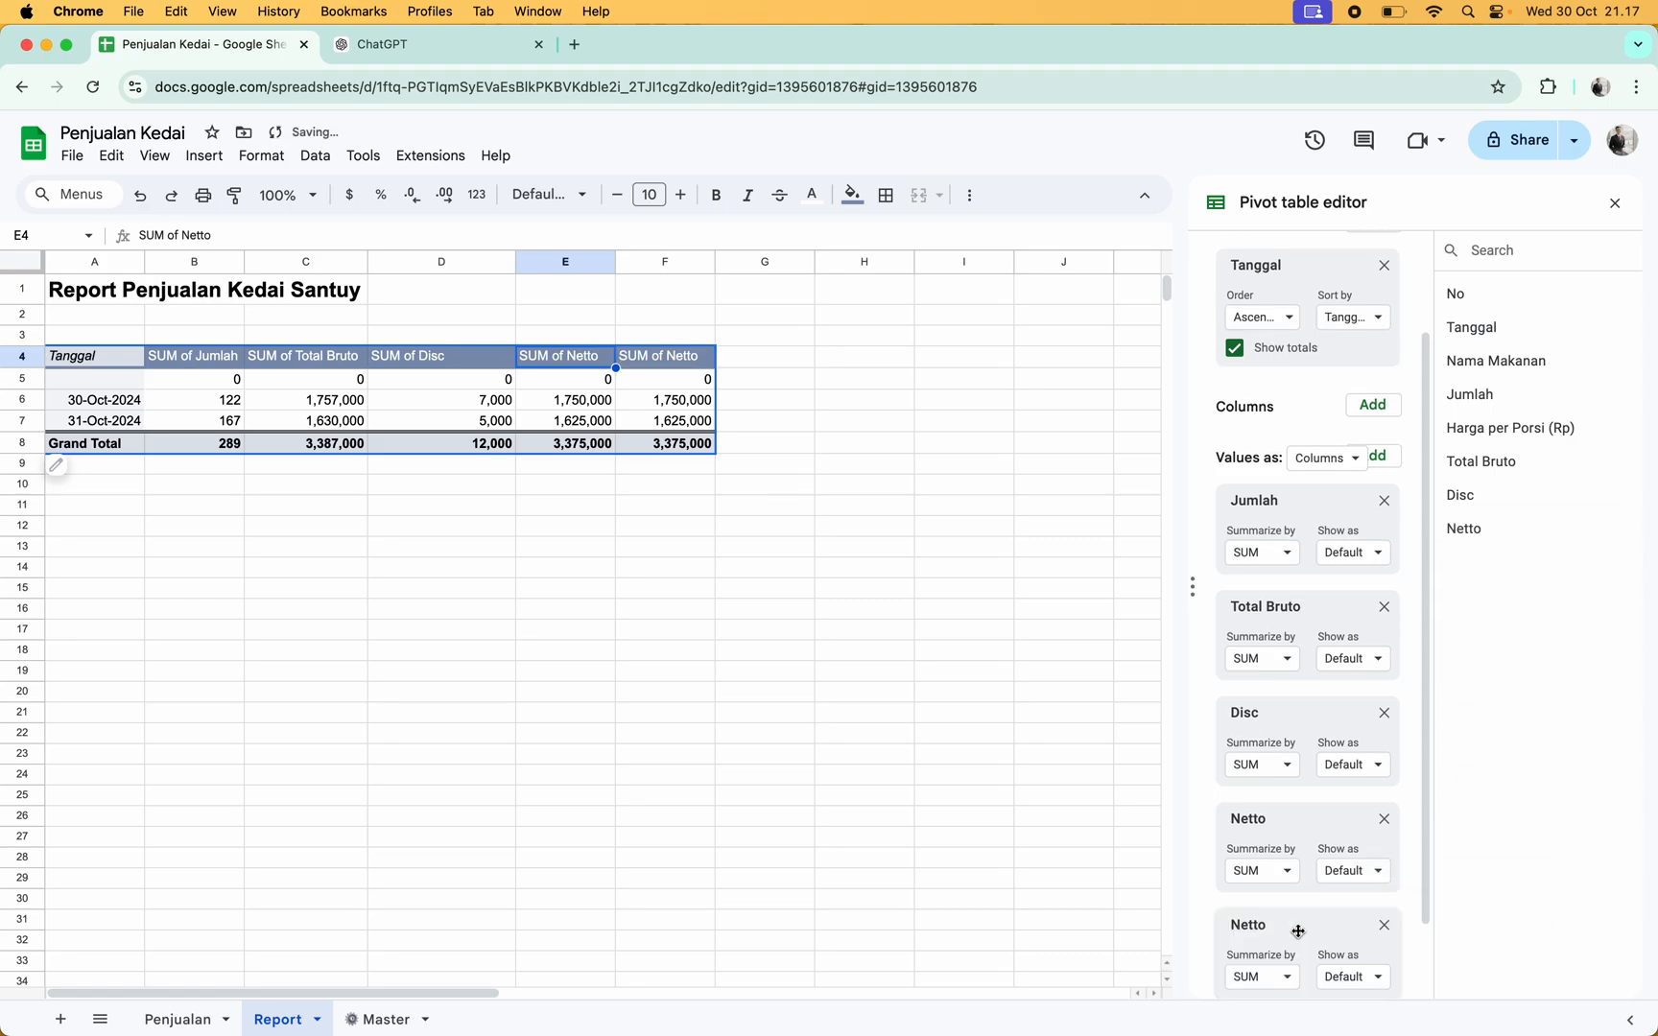
{"action": "left_click", "coordinate": [1286, 891]}
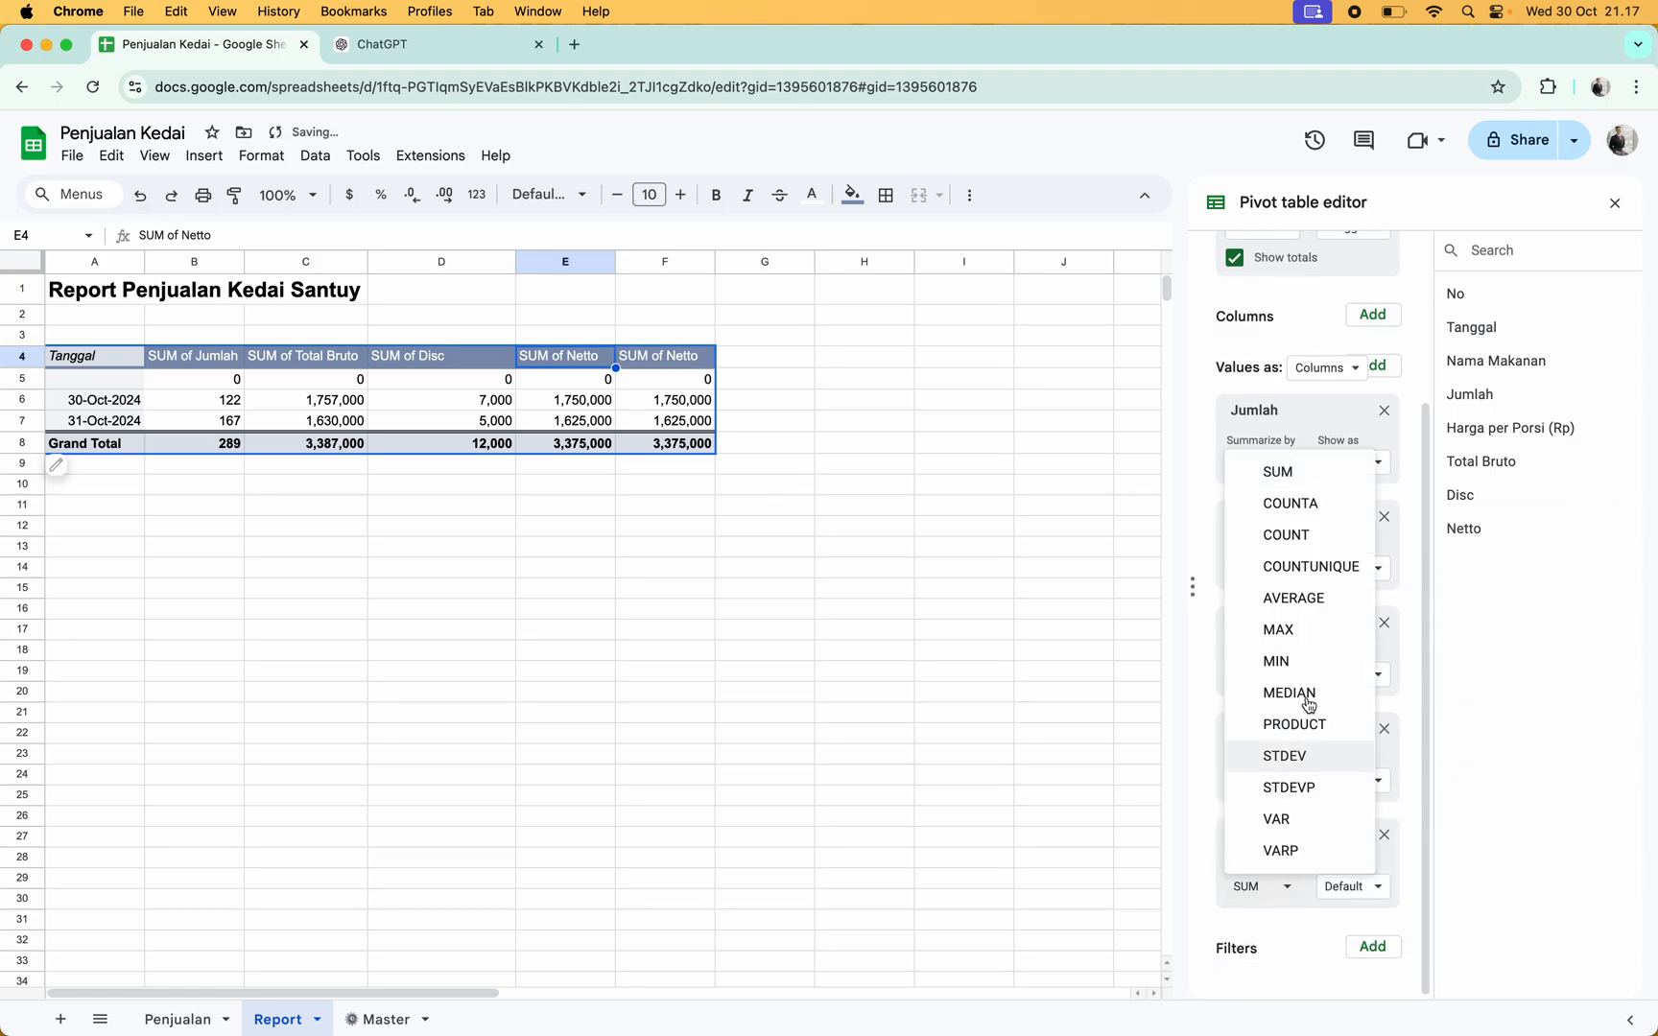
{"action": "left_click", "coordinate": [1305, 600]}
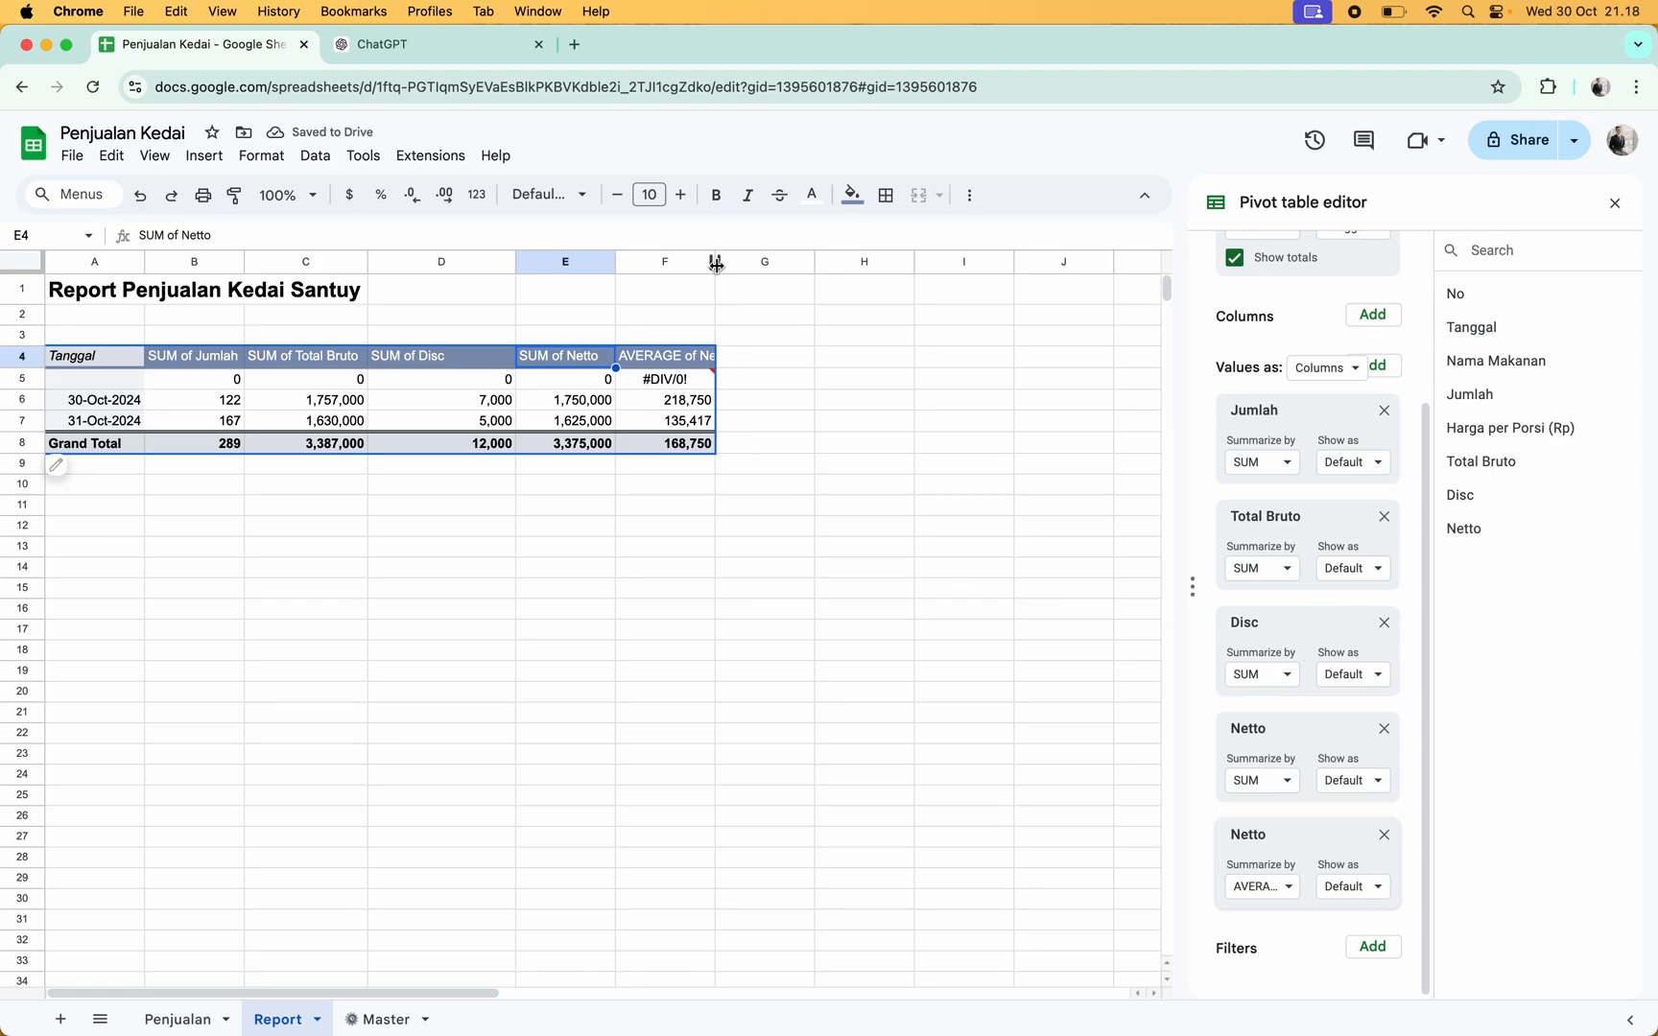
Widen column F to fit the AVERAGE of Netto header and filter the pivot table by Tanggal to exclude (Blanks)
{"action": "left_click_drag", "start_coordinate": [714, 263], "coordinate": [754, 267]}
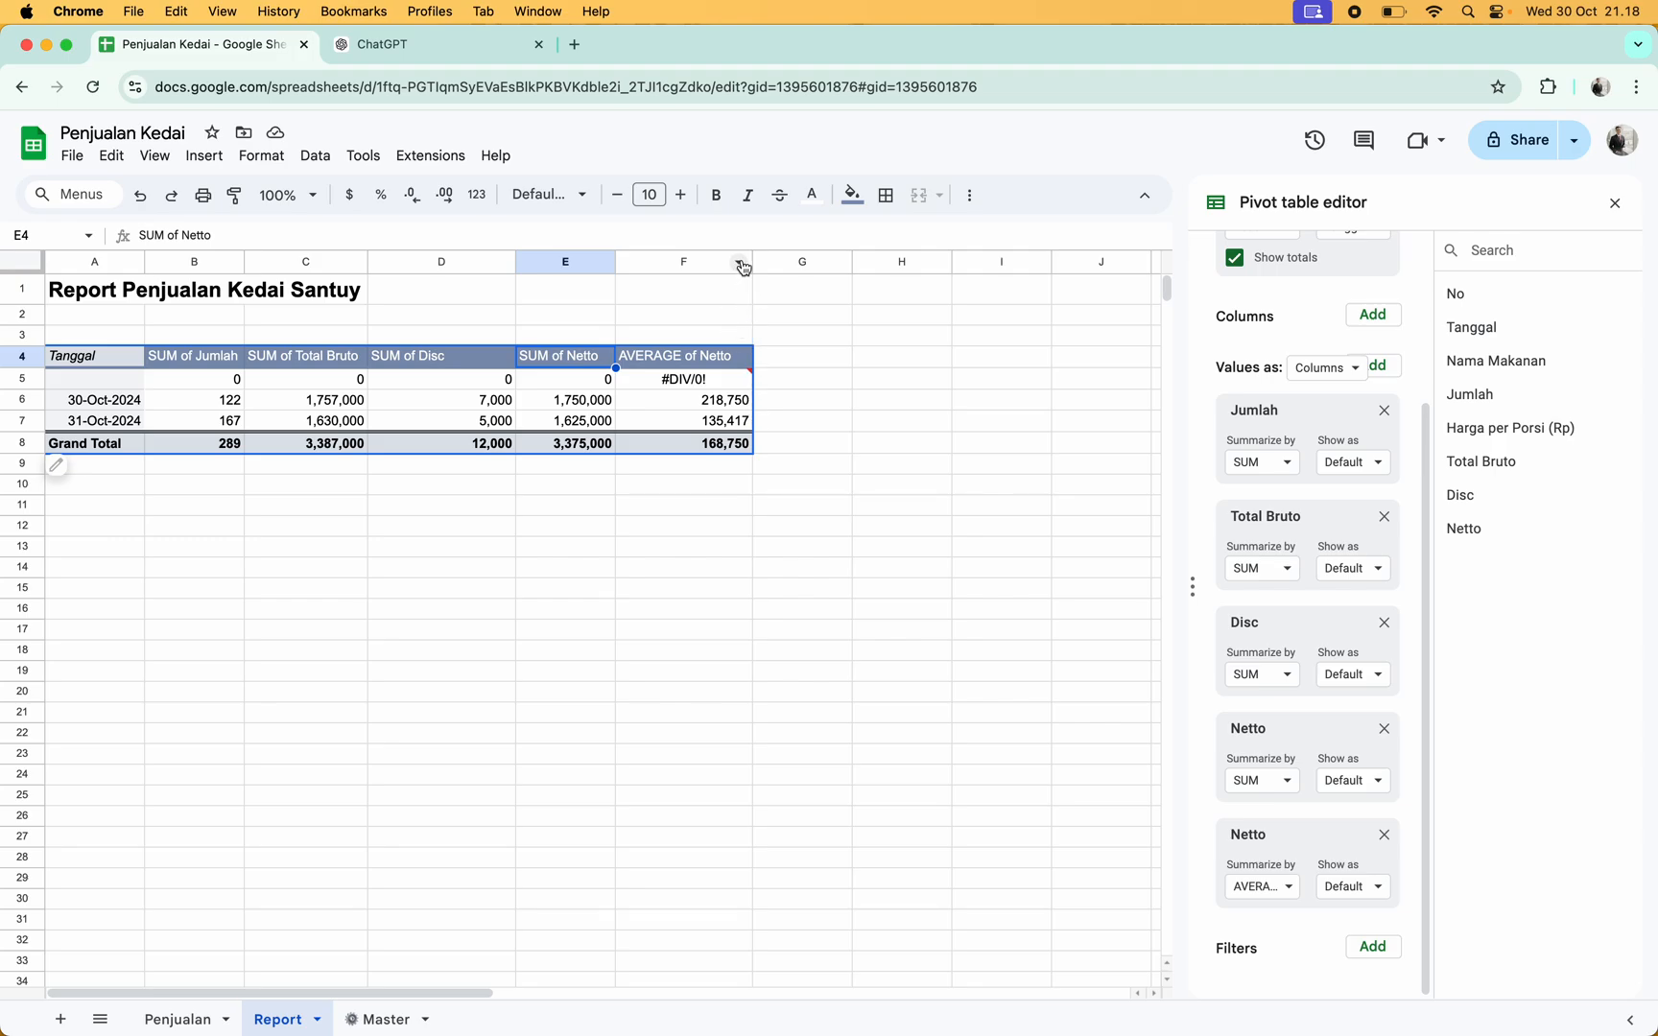
{"action": "mouse_move", "coordinate": [739, 384]}
{"action": "left_click_drag", "start_coordinate": [1472, 327], "coordinate": [1324, 959]}
{"action": "left_click", "coordinate": [1353, 941]}
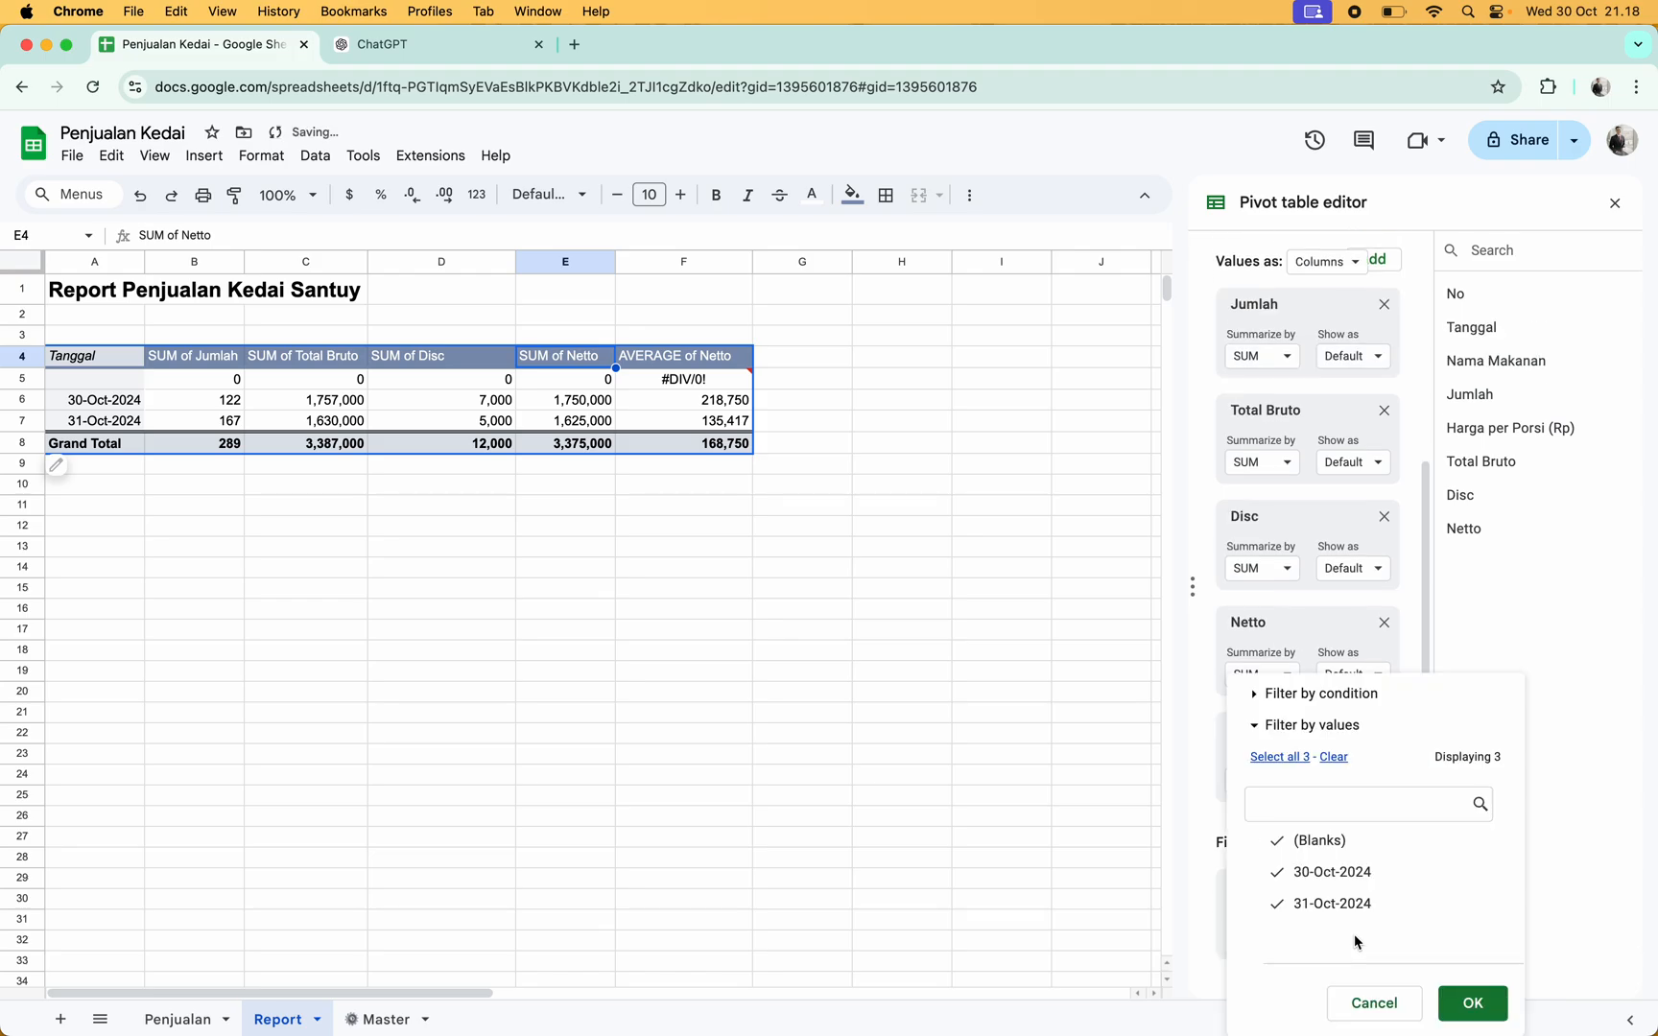
{"action": "left_click", "coordinate": [1324, 844]}
{"action": "left_click", "coordinate": [1471, 1001]}
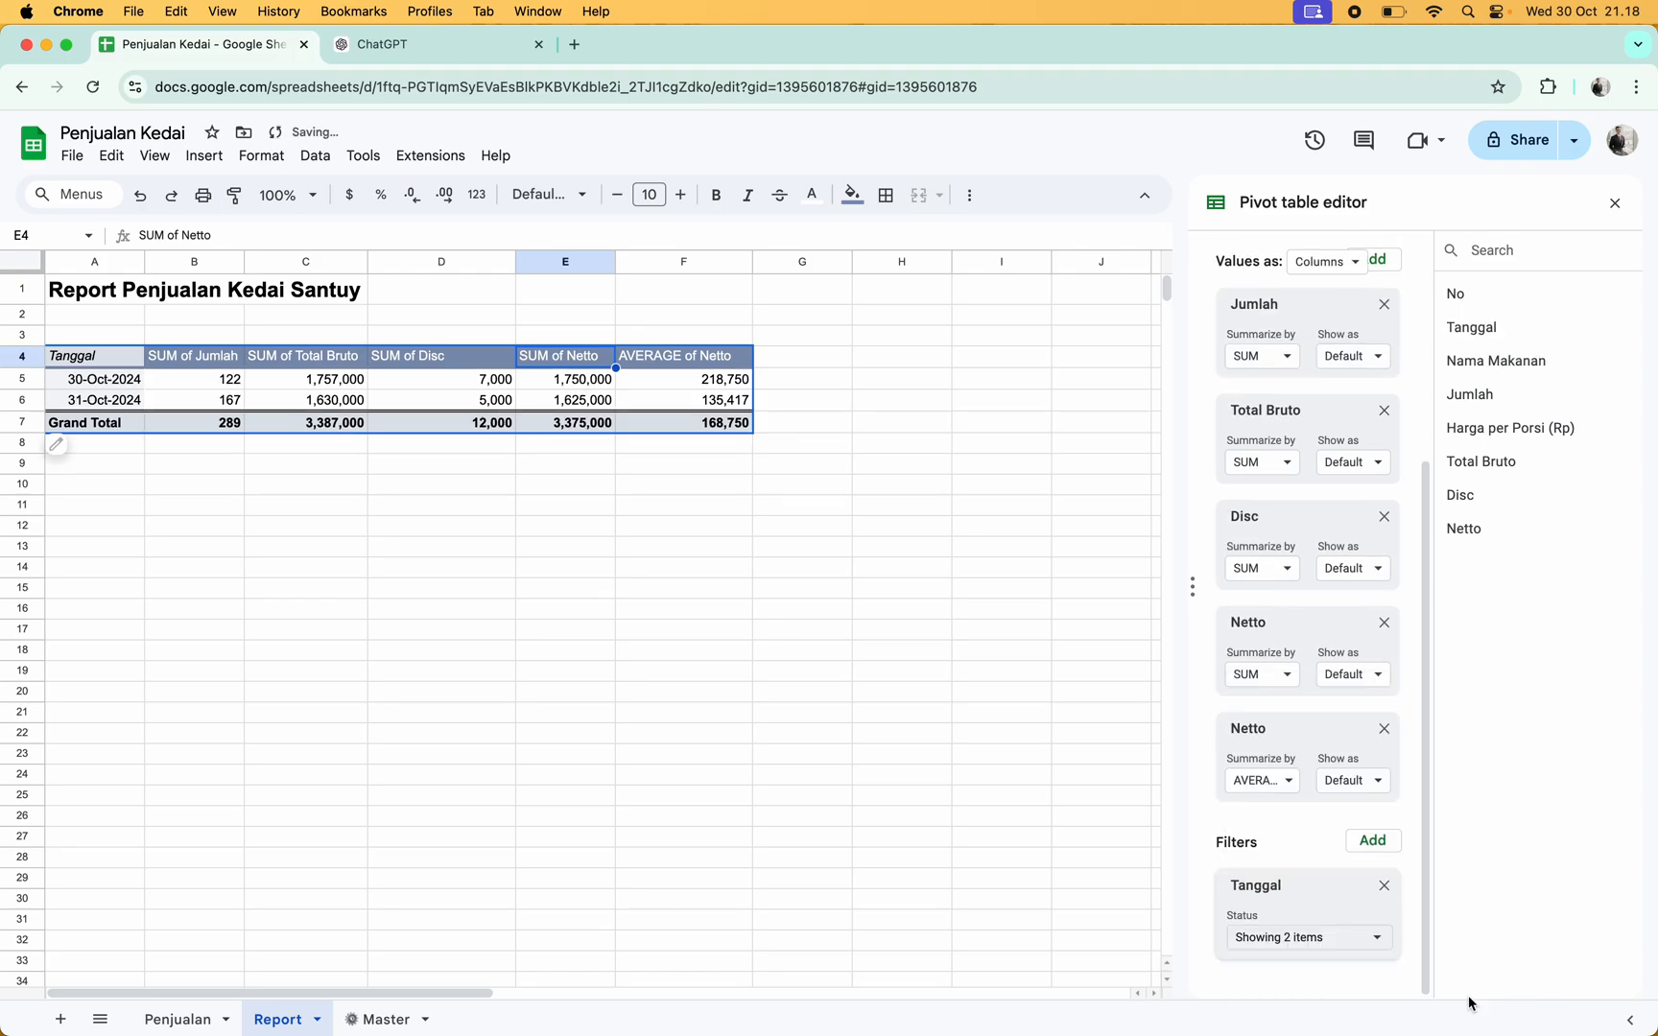
Widen column A slightly and go through the pivot values for 30-Oct-2024, from SUM of Jumlah to AVERAGE of Netto
{"action": "left_click", "coordinate": [721, 676]}
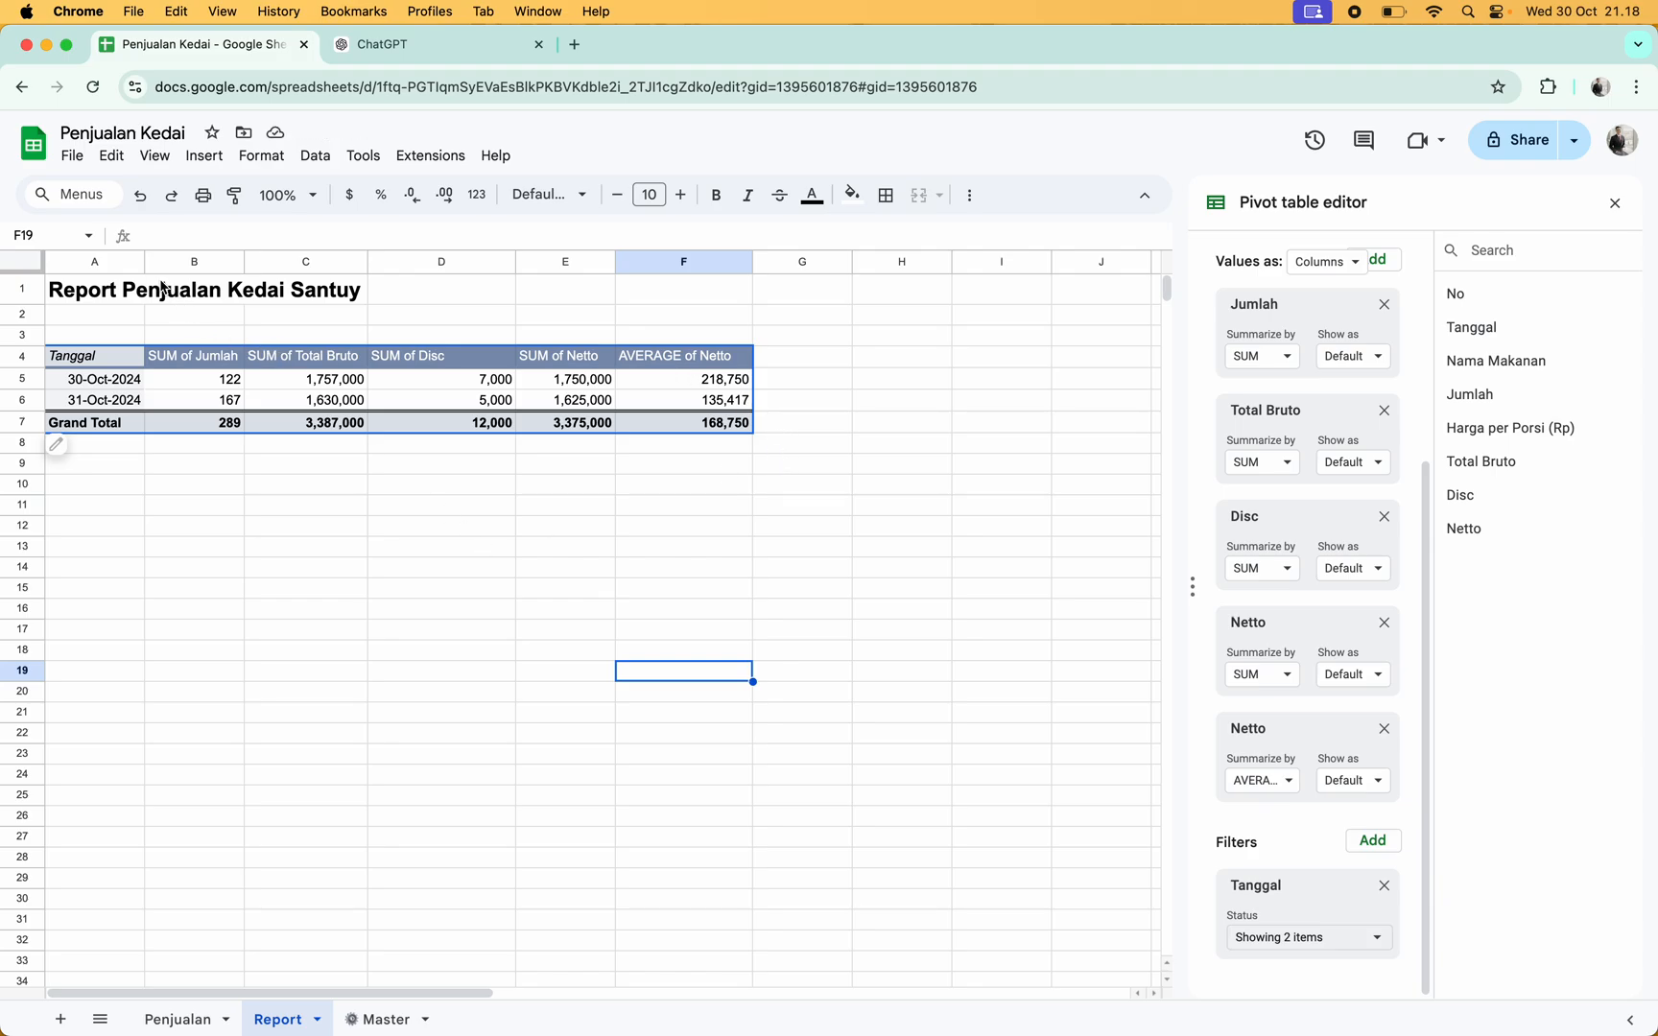
{"action": "left_click_drag", "start_coordinate": [145, 265], "coordinate": [154, 266]}
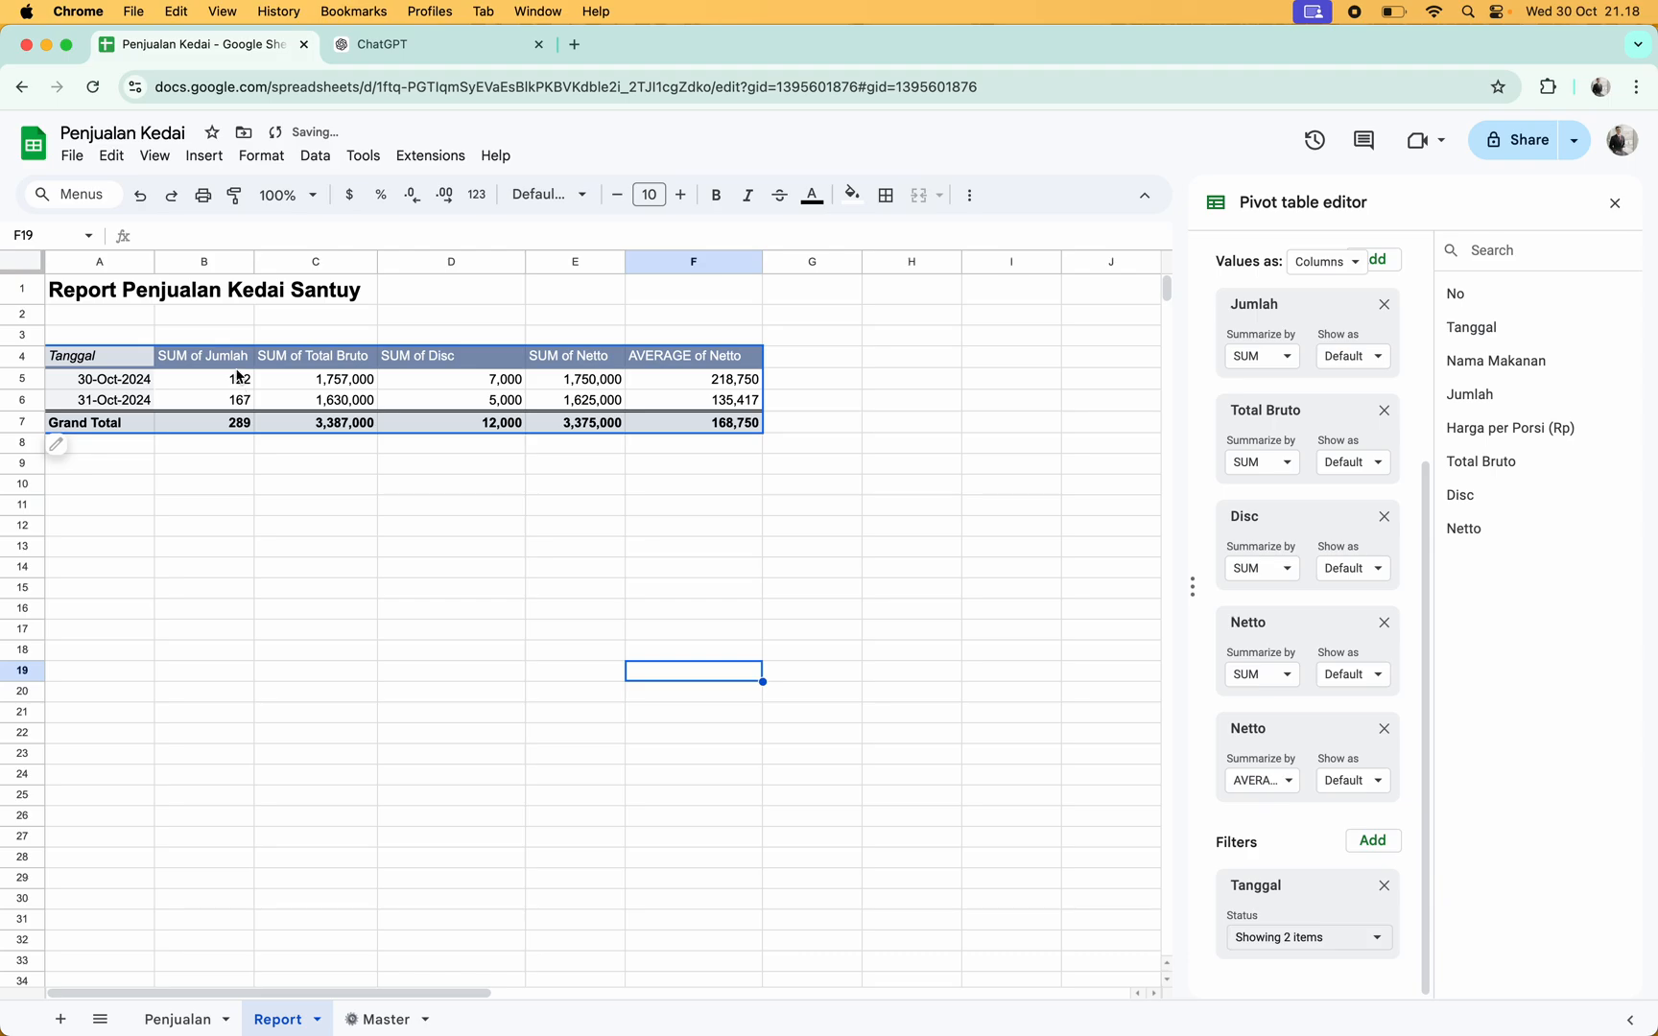
{"action": "left_click", "coordinate": [234, 379]}
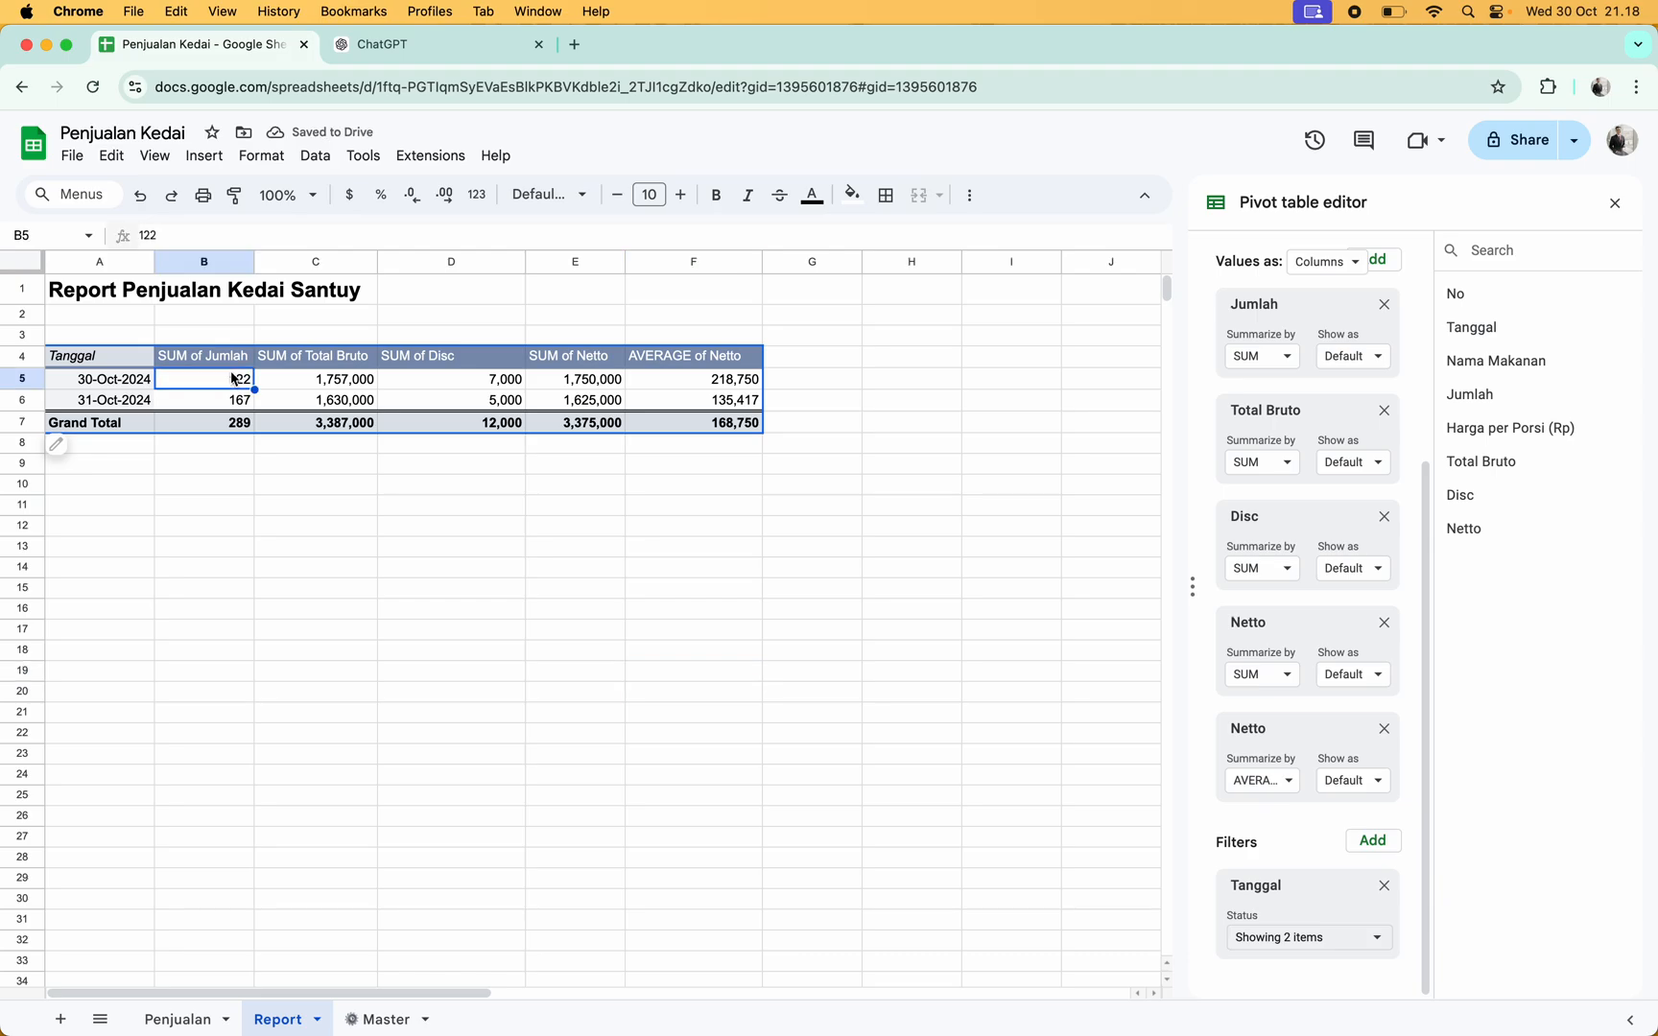
{"action": "left_click", "coordinate": [366, 385]}
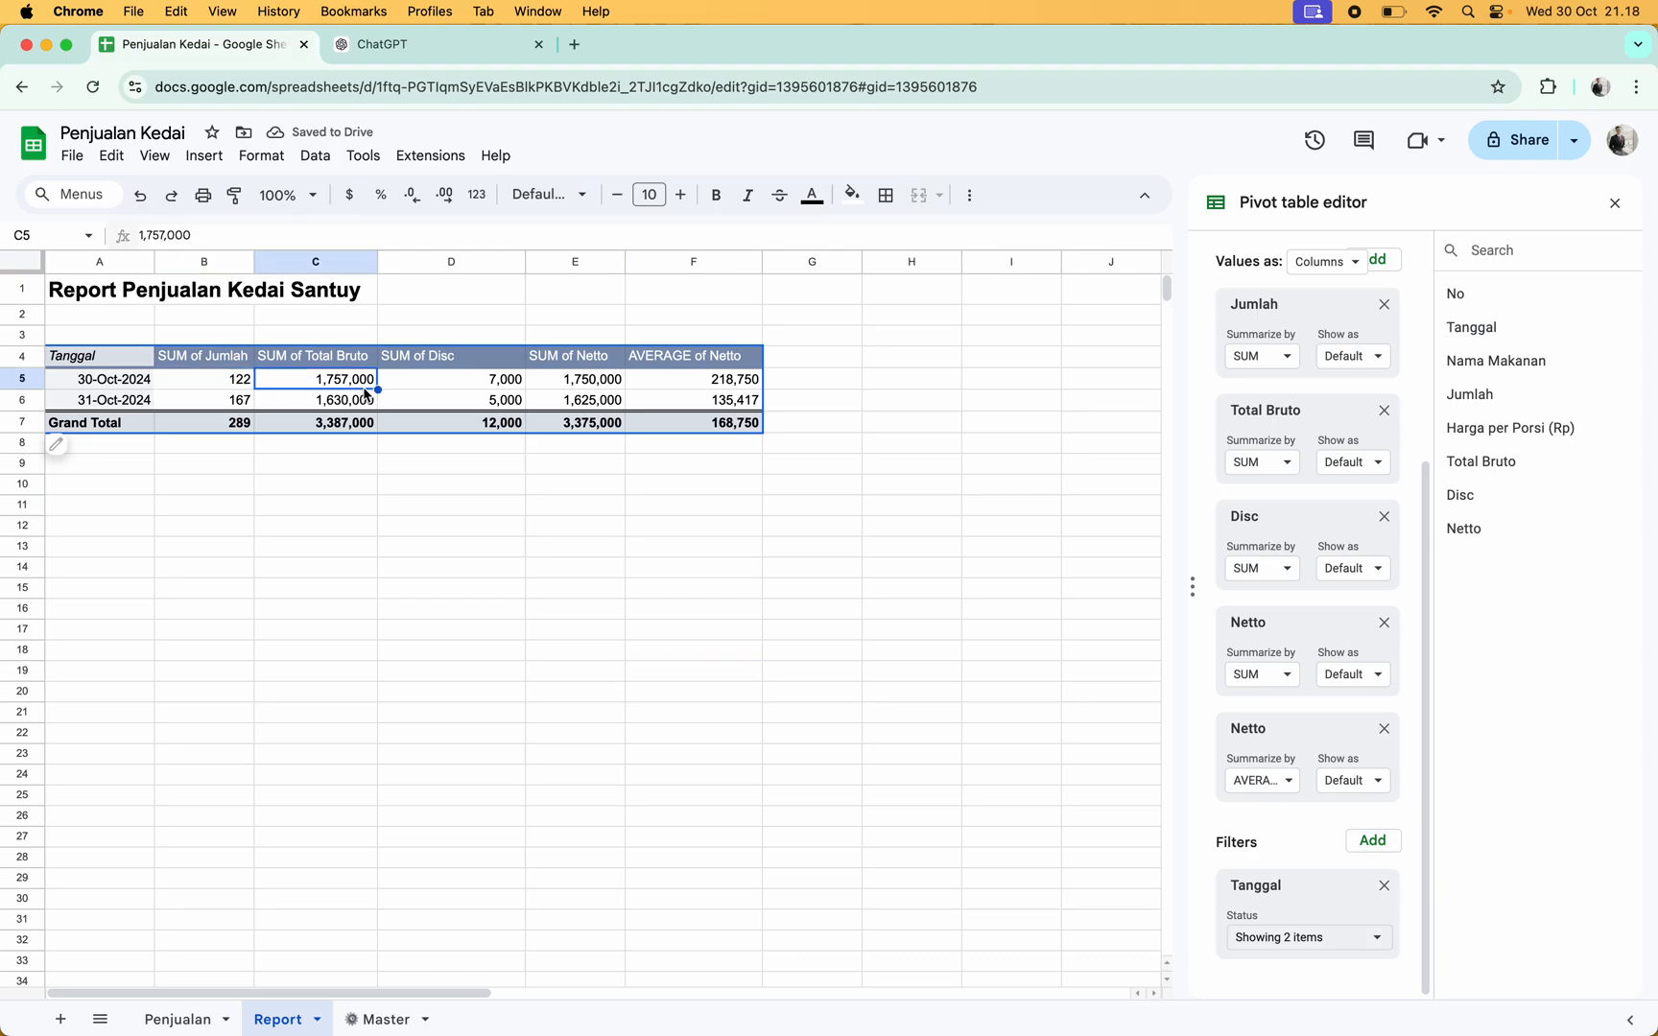
{"action": "left_click", "coordinate": [508, 387]}
{"action": "left_click", "coordinate": [590, 388]}
{"action": "left_click", "coordinate": [726, 388]}
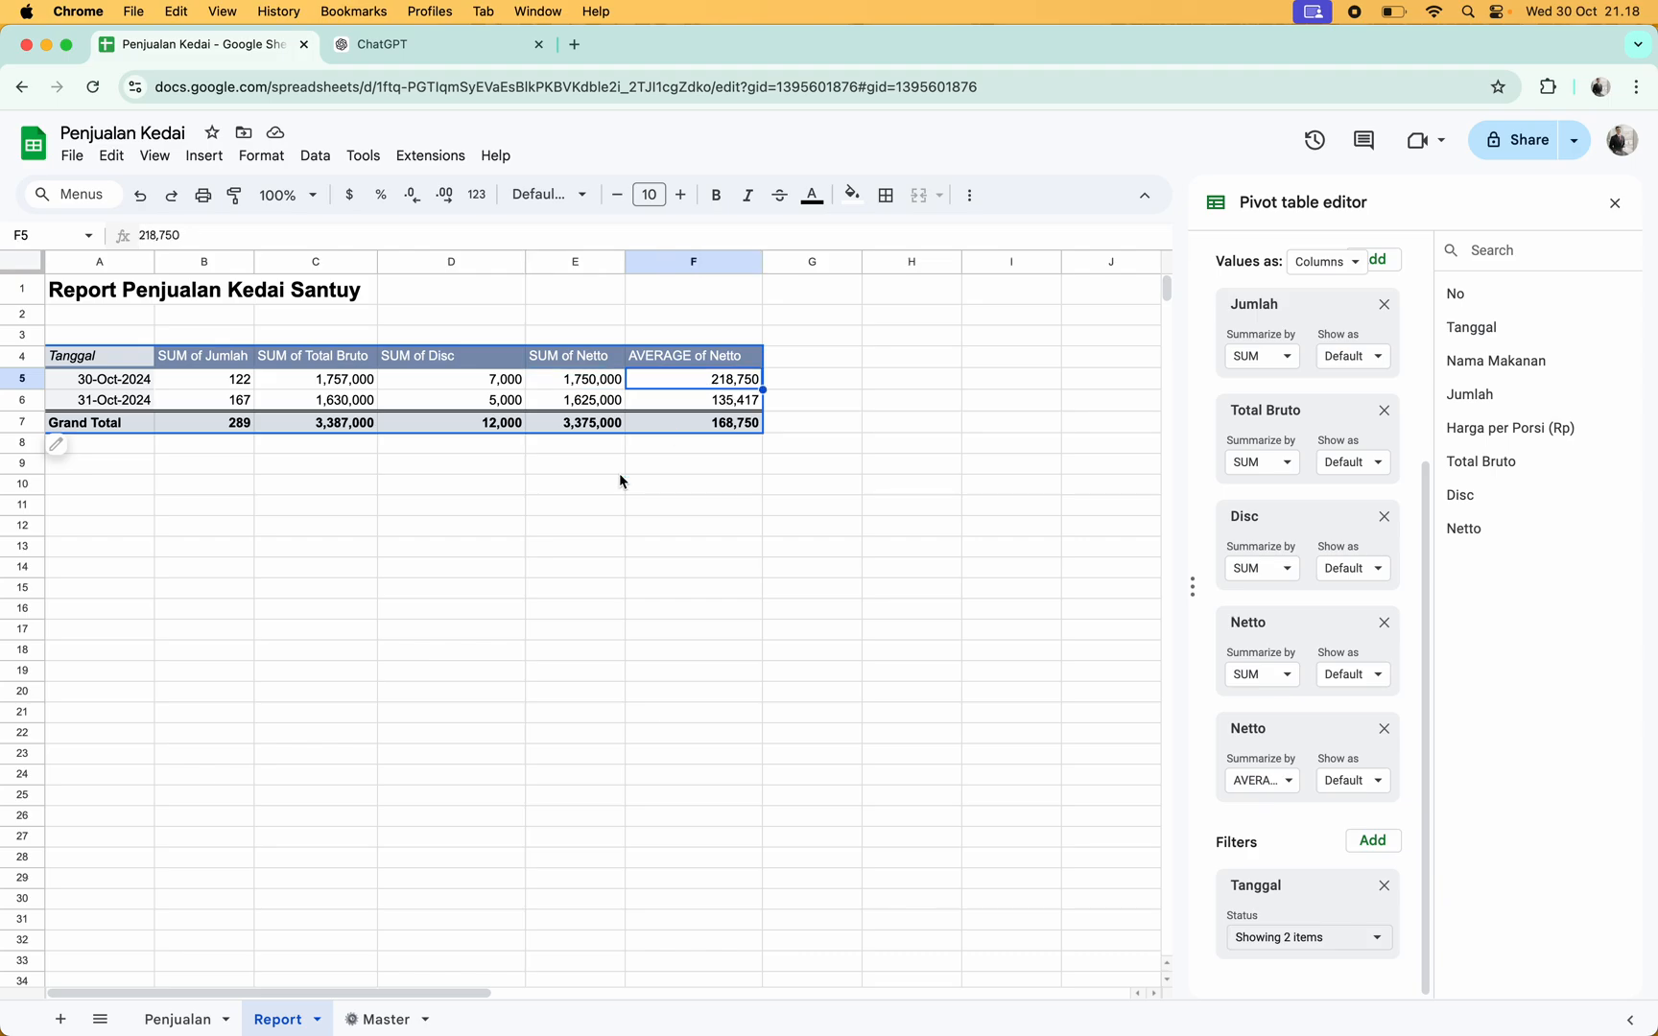
Open the Penjualan sheet and return from its last rows to the report title in B1
{"action": "left_click", "coordinate": [200, 1019]}
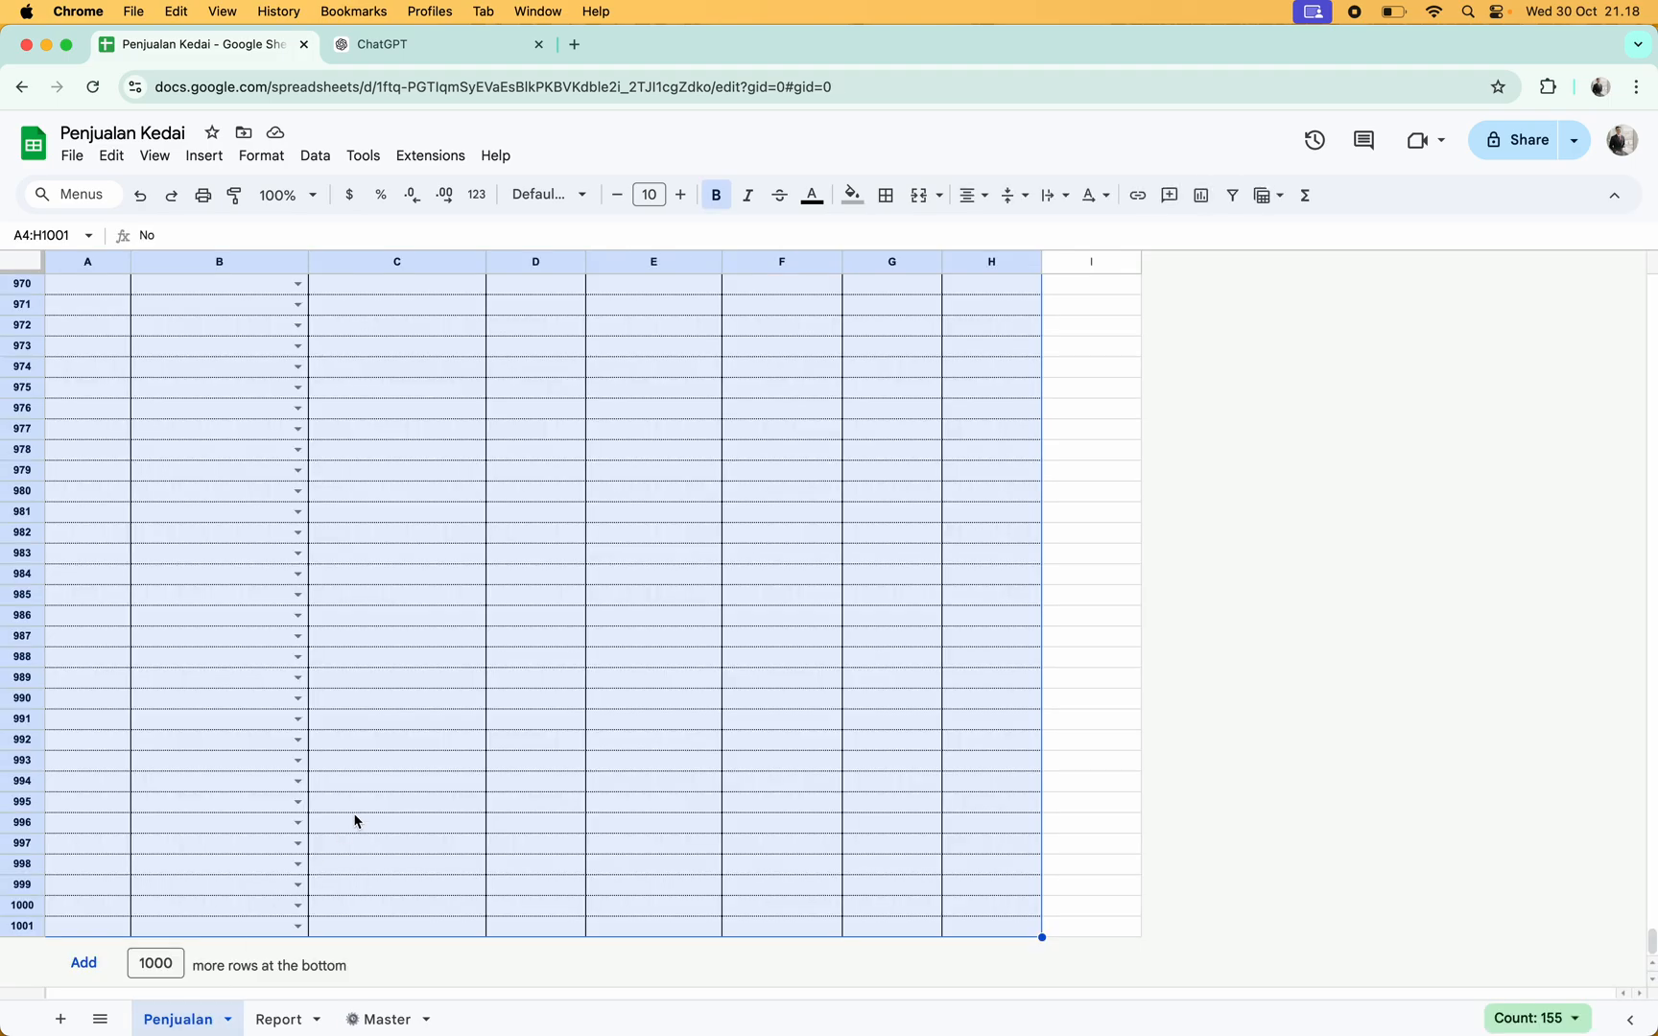
{"action": "scroll", "coordinate": [355, 820], "scroll_direction": "up", "scroll_amount": 15}
{"action": "left_click", "coordinate": [233, 614]}
{"action": "key", "text": "Up"}
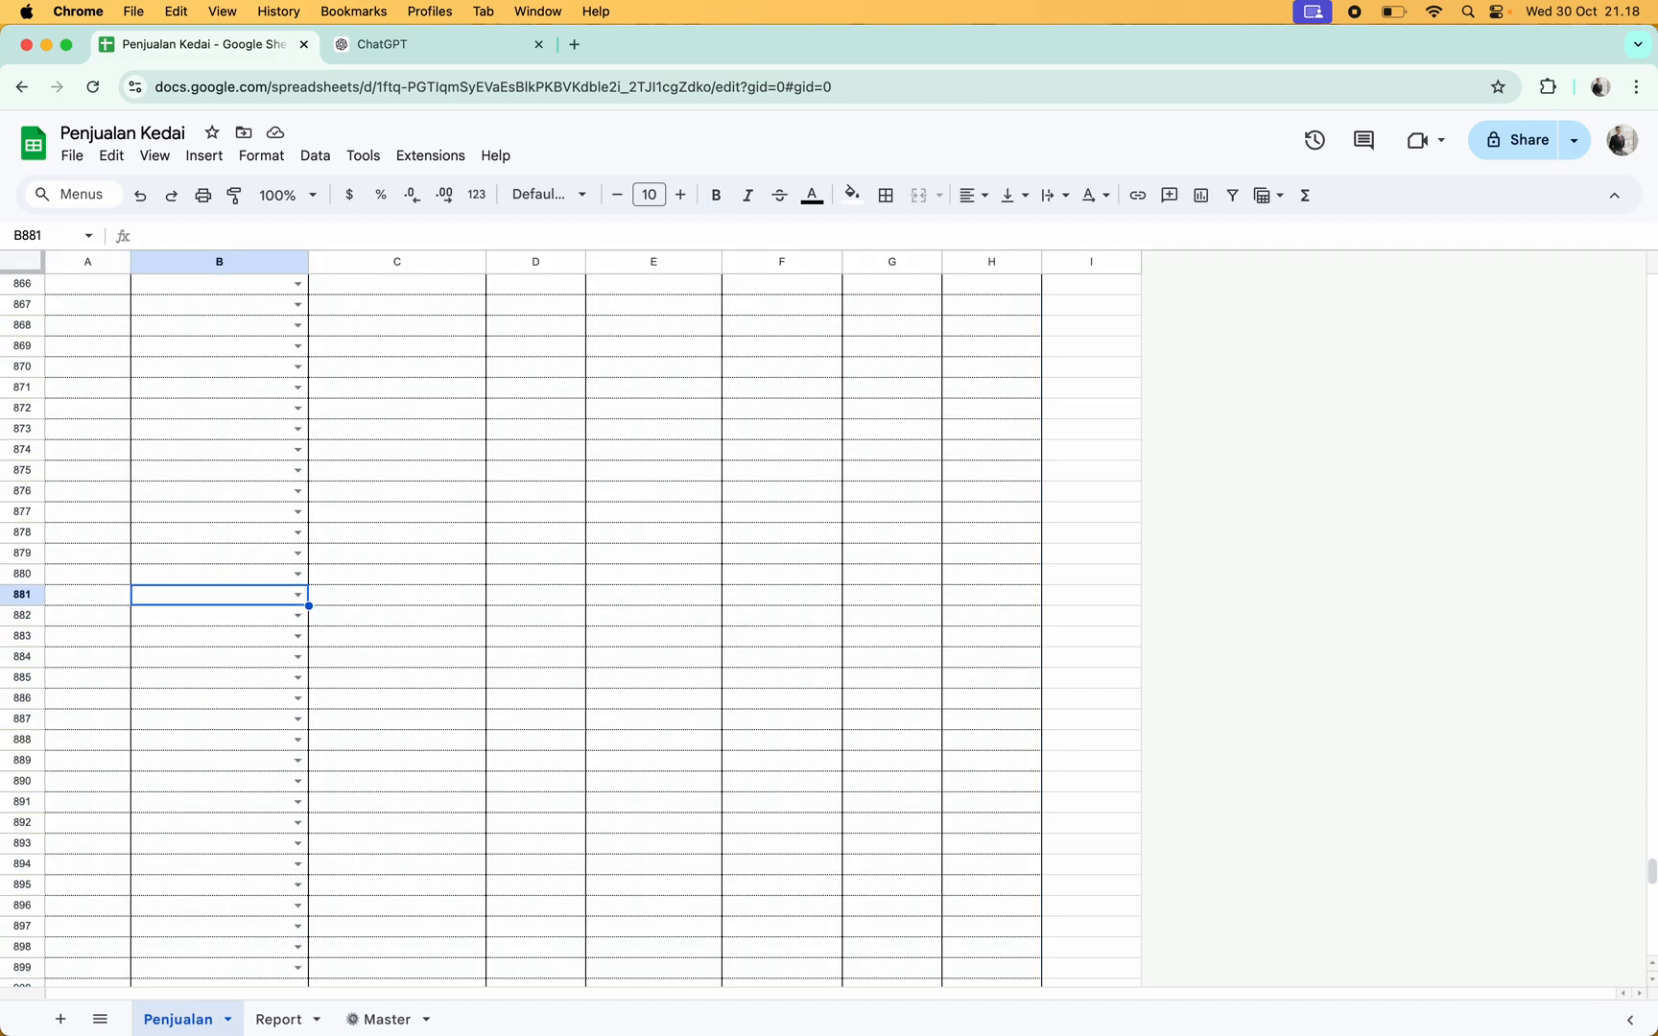
{"action": "key", "text": "ctrl+Up"}
{"action": "key", "text": "Up"}
{"action": "key", "text": "Up"}
{"action": "key", "text": "Up"}
{"action": "key", "text": "Up"}
{"action": "key", "text": "Up"}
{"action": "key", "text": "Up"}
{"action": "key", "text": "Up"}
{"action": "key", "text": "Up"}
{"action": "key", "text": "Up"}
{"action": "key", "text": "Up"}
{"action": "key", "text": "Up"}
{"action": "key", "text": "Up"}
{"action": "key", "text": "Up"}
{"action": "key", "text": "Up"}
{"action": "key", "text": "Up"}
{"action": "key", "text": "Up"}
{"action": "key", "text": "Up"}
{"action": "key", "text": "Up"}
{"action": "key", "text": "Up"}
{"action": "key", "text": "Up"}
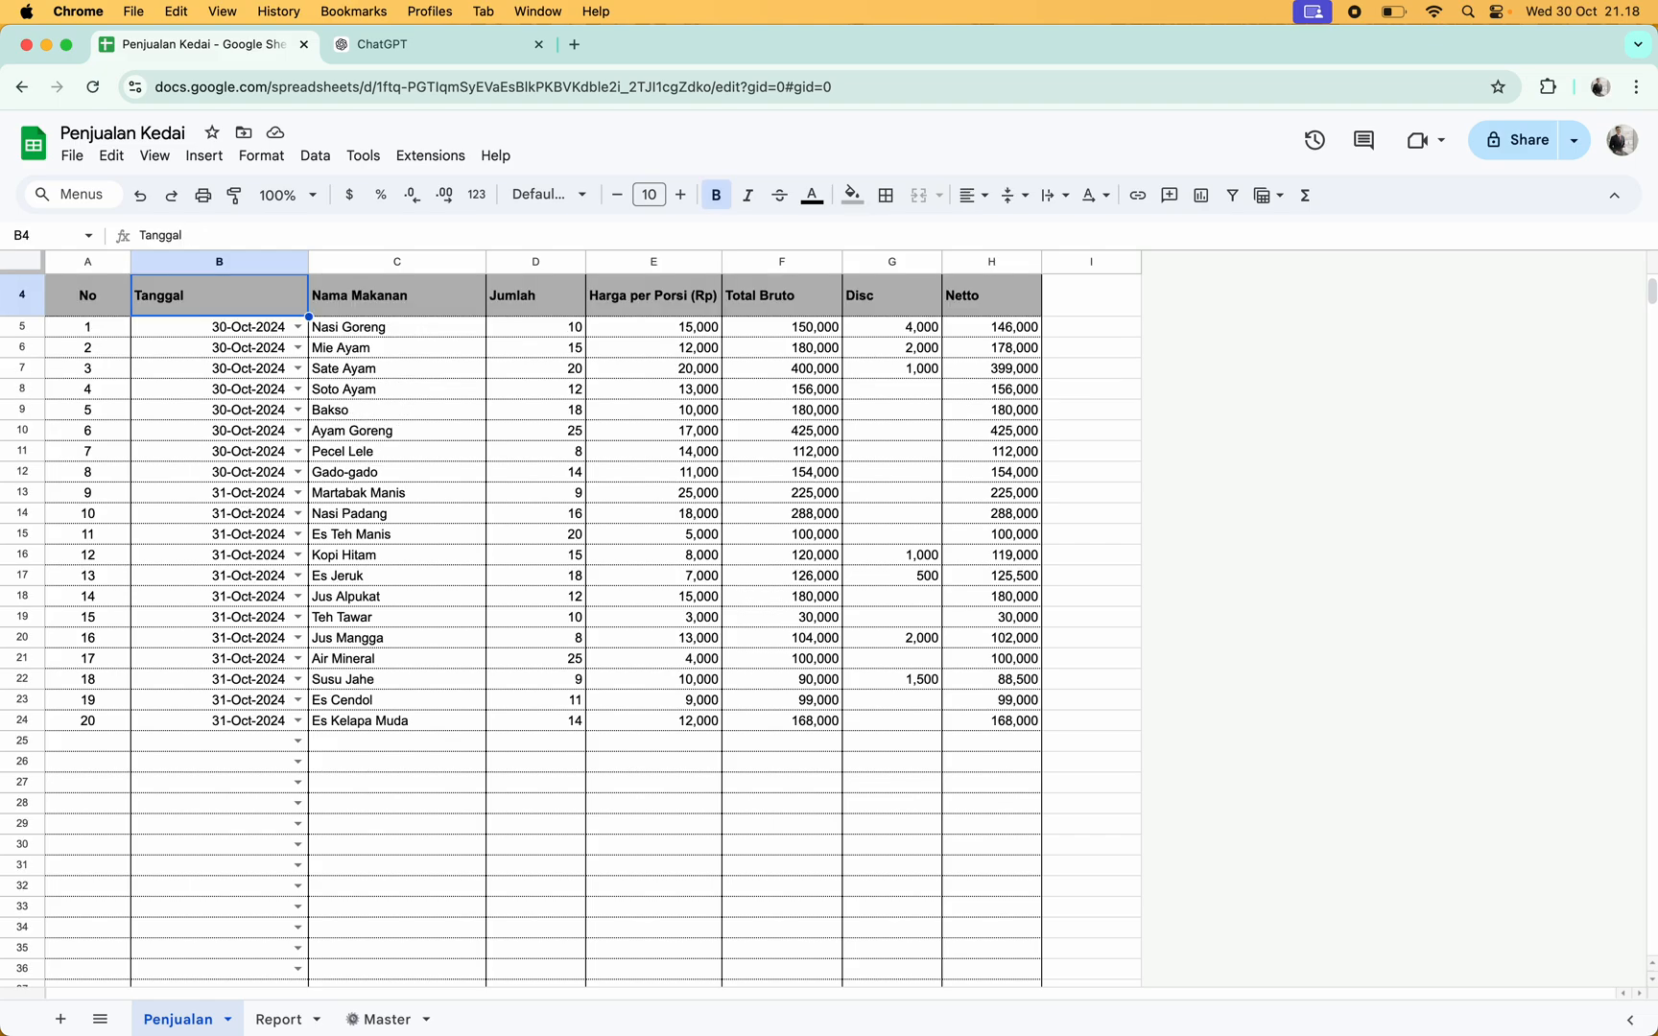
{"action": "key", "text": "Up"}
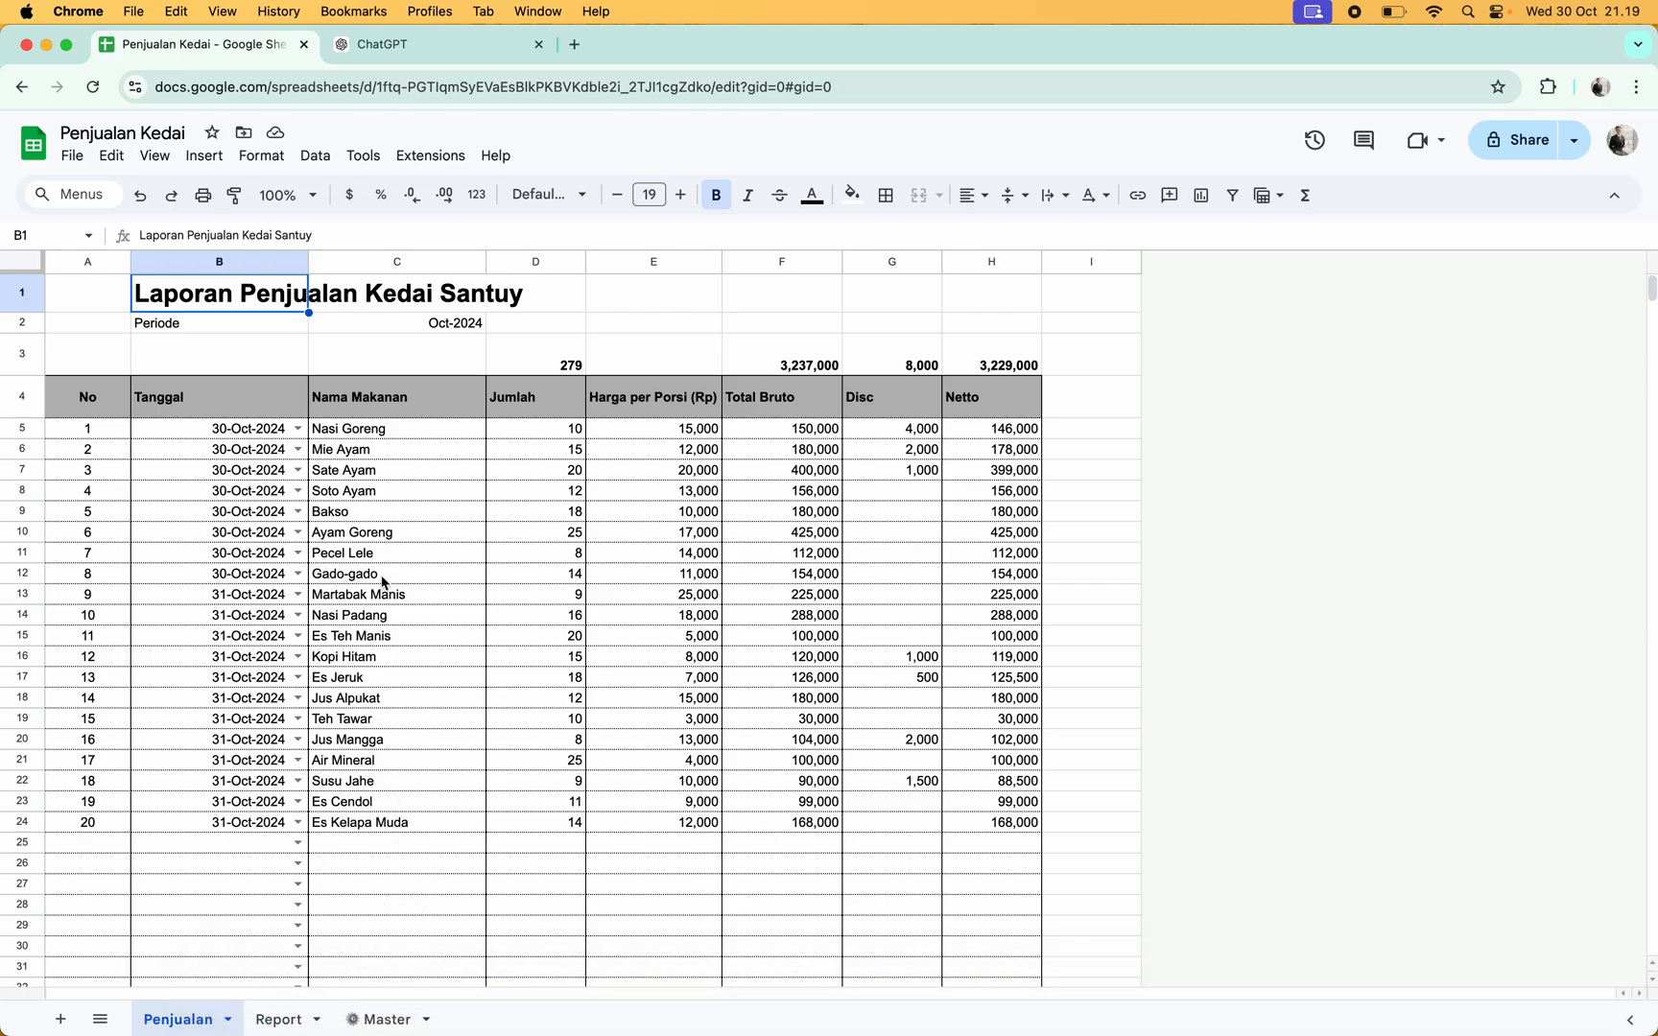
Examine the food names entered under Nama Makanan in C5:C24
{"action": "left_click", "coordinate": [424, 595]}
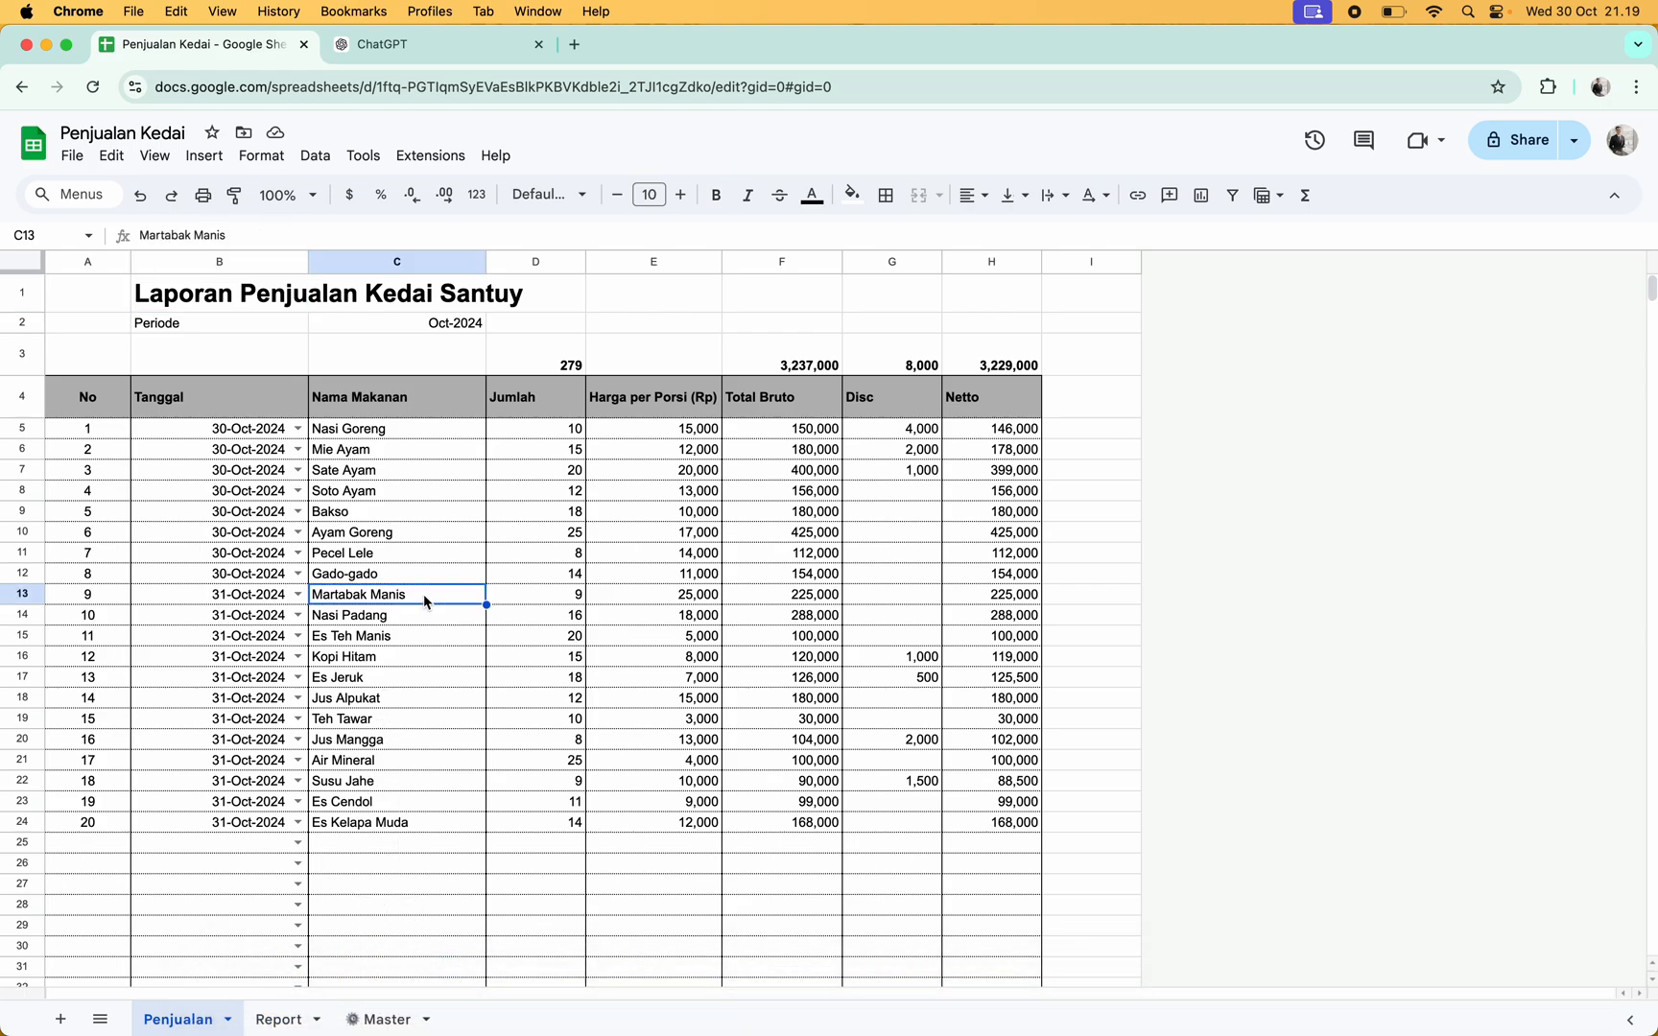
{"action": "key", "text": "Up"}
{"action": "key", "text": "Up"}
{"action": "key", "text": "Up"}
{"action": "key", "text": "Up"}
{"action": "key", "text": "Up"}
{"action": "key", "text": "Up"}
{"action": "key", "text": "Up"}
{"action": "key", "text": "Up"}
{"action": "key", "text": "Up"}
{"action": "key", "text": "Up"}
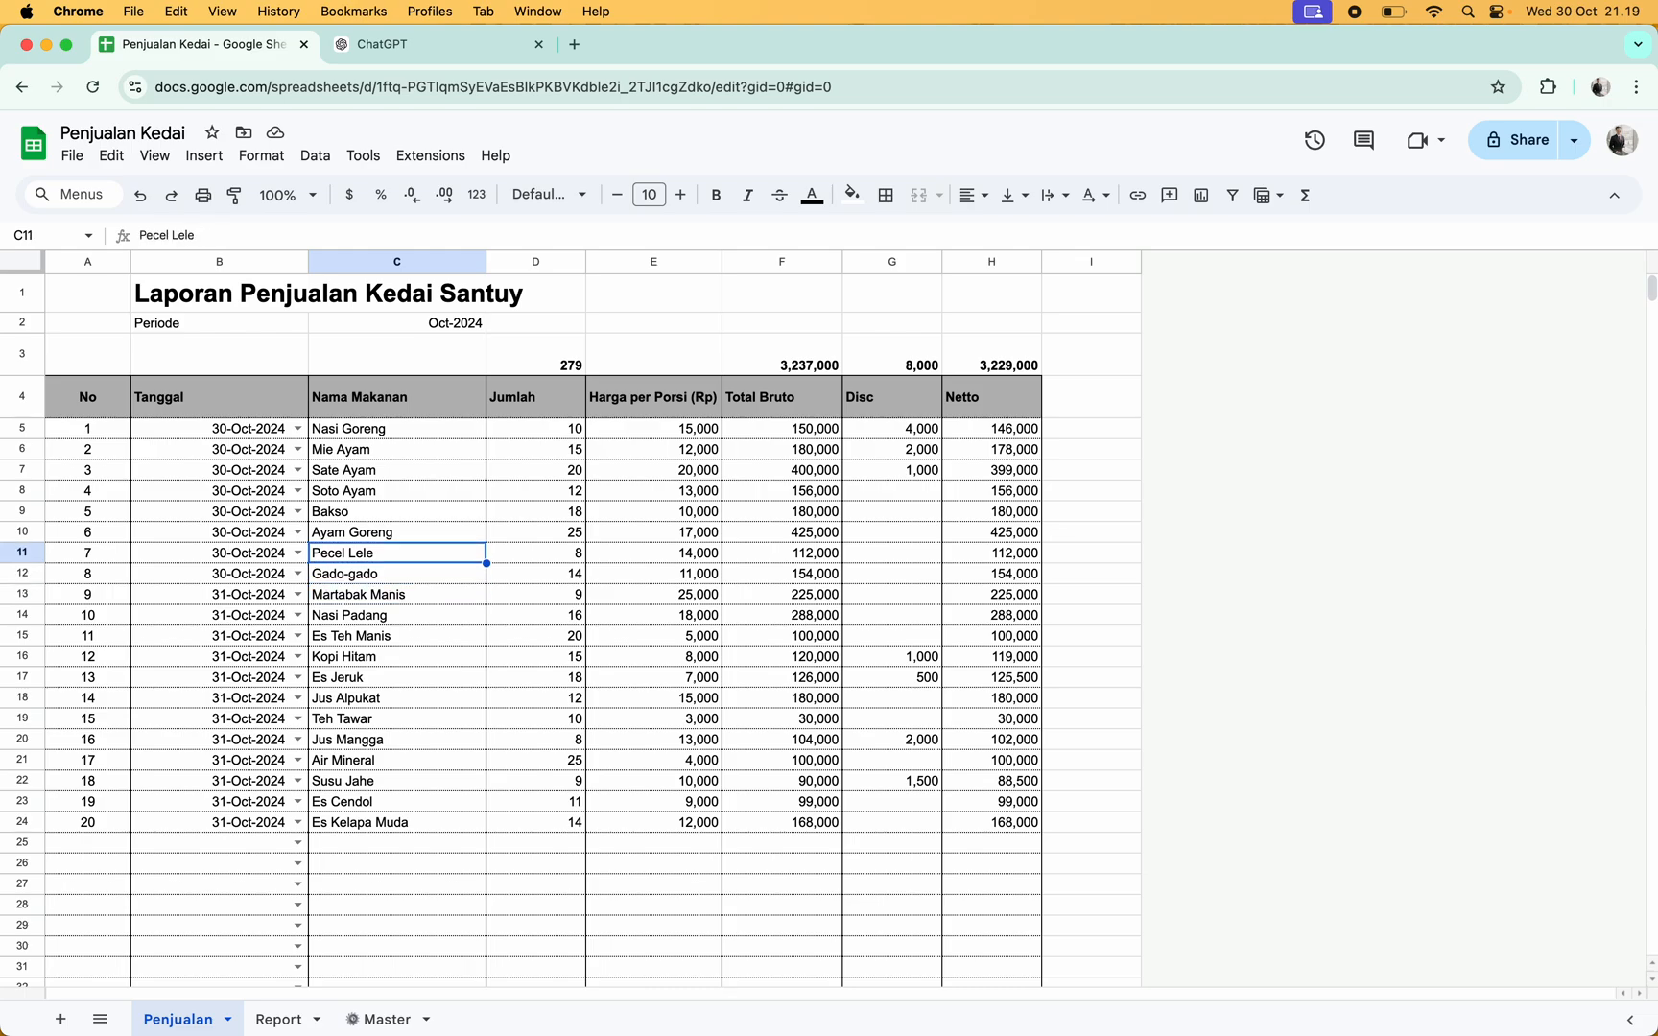
{"action": "key", "text": "Down"}
{"action": "key", "text": "Down"}
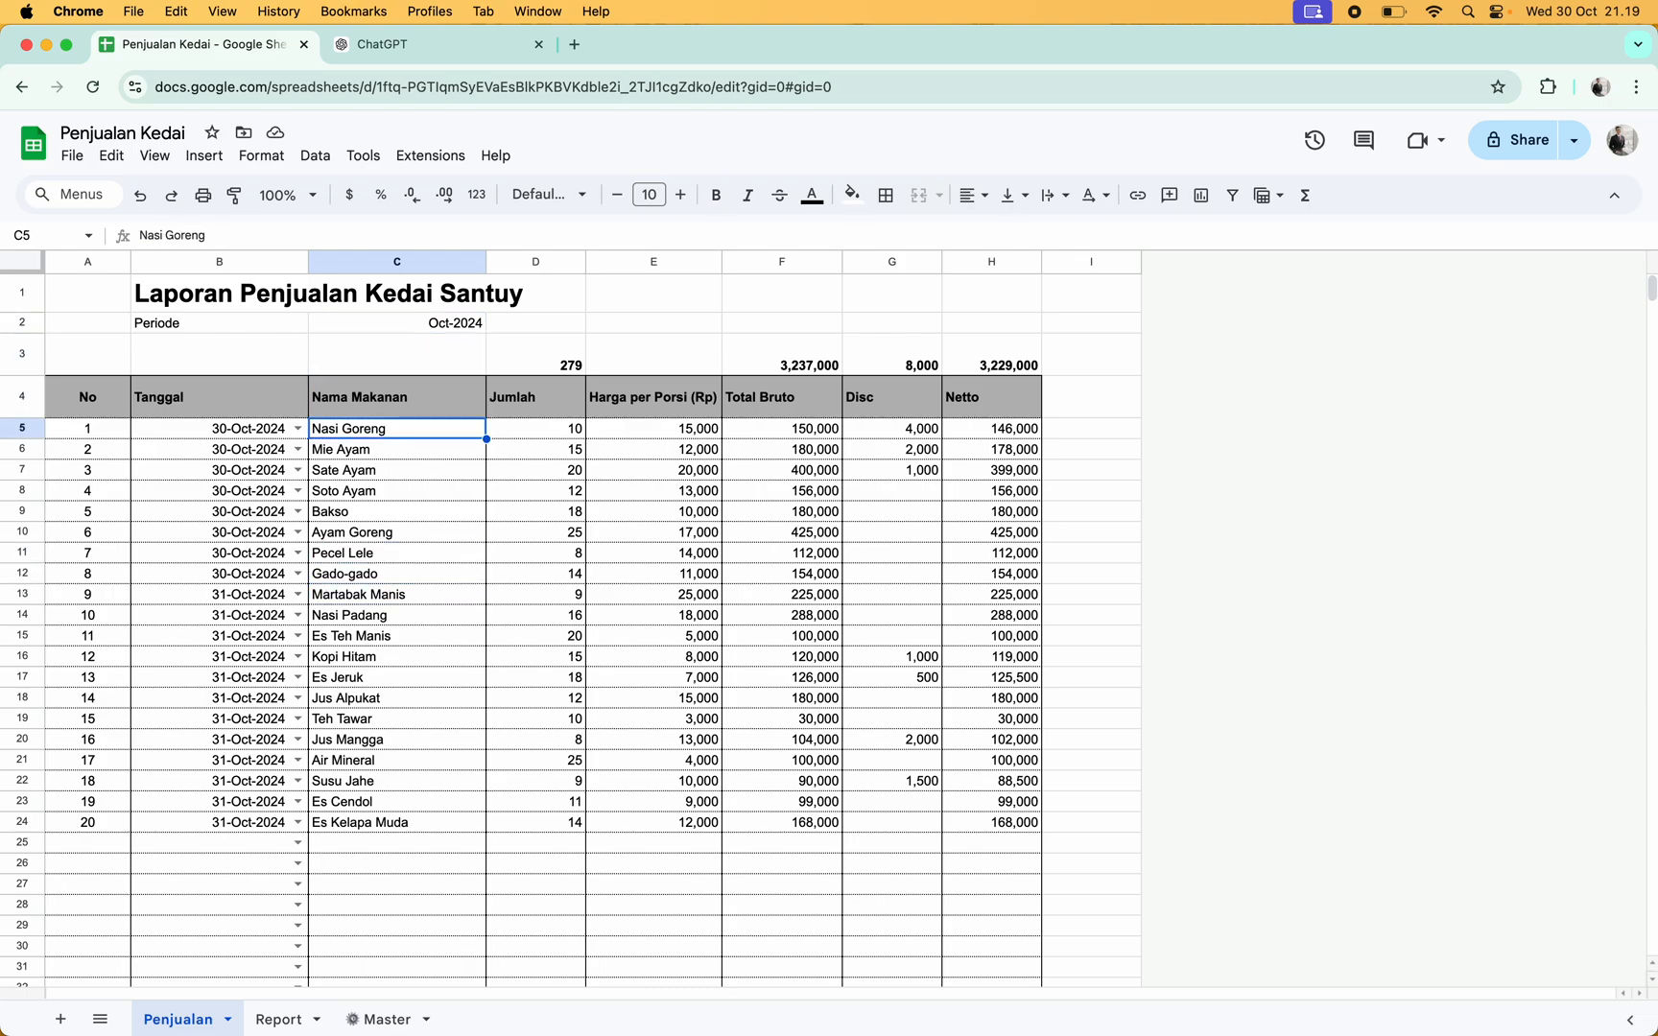
{"action": "key", "text": "super+shift+Down"}
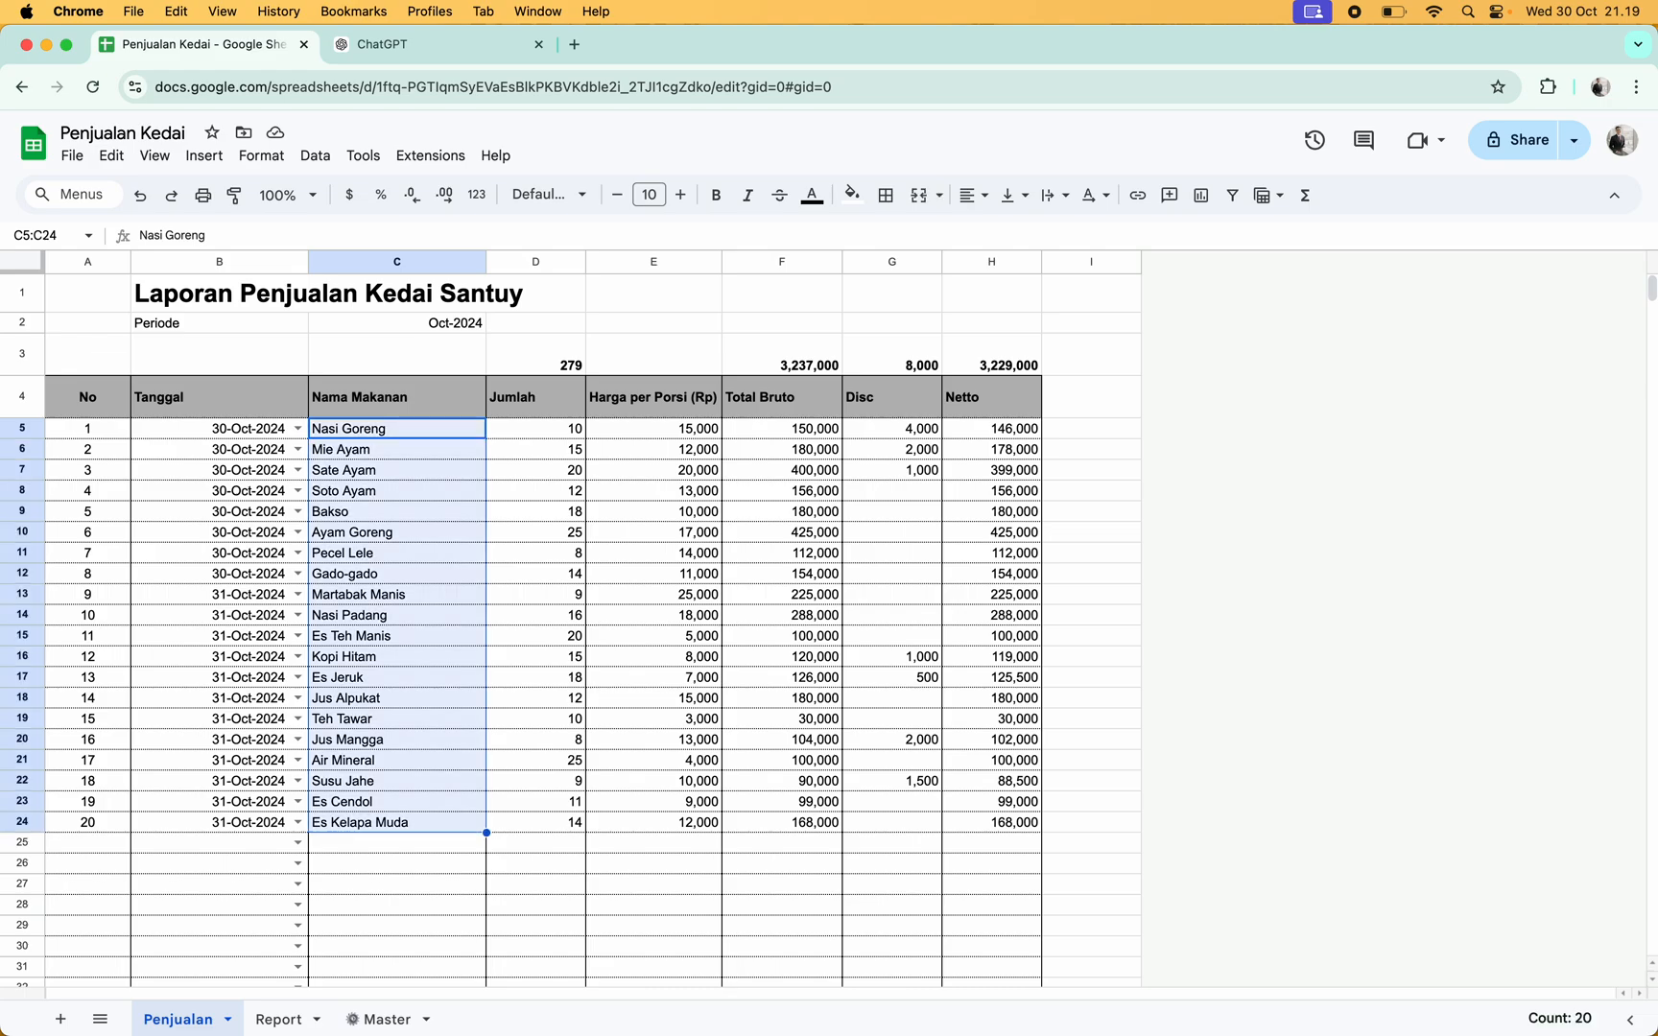
{"action": "left_click", "coordinate": [445, 537]}
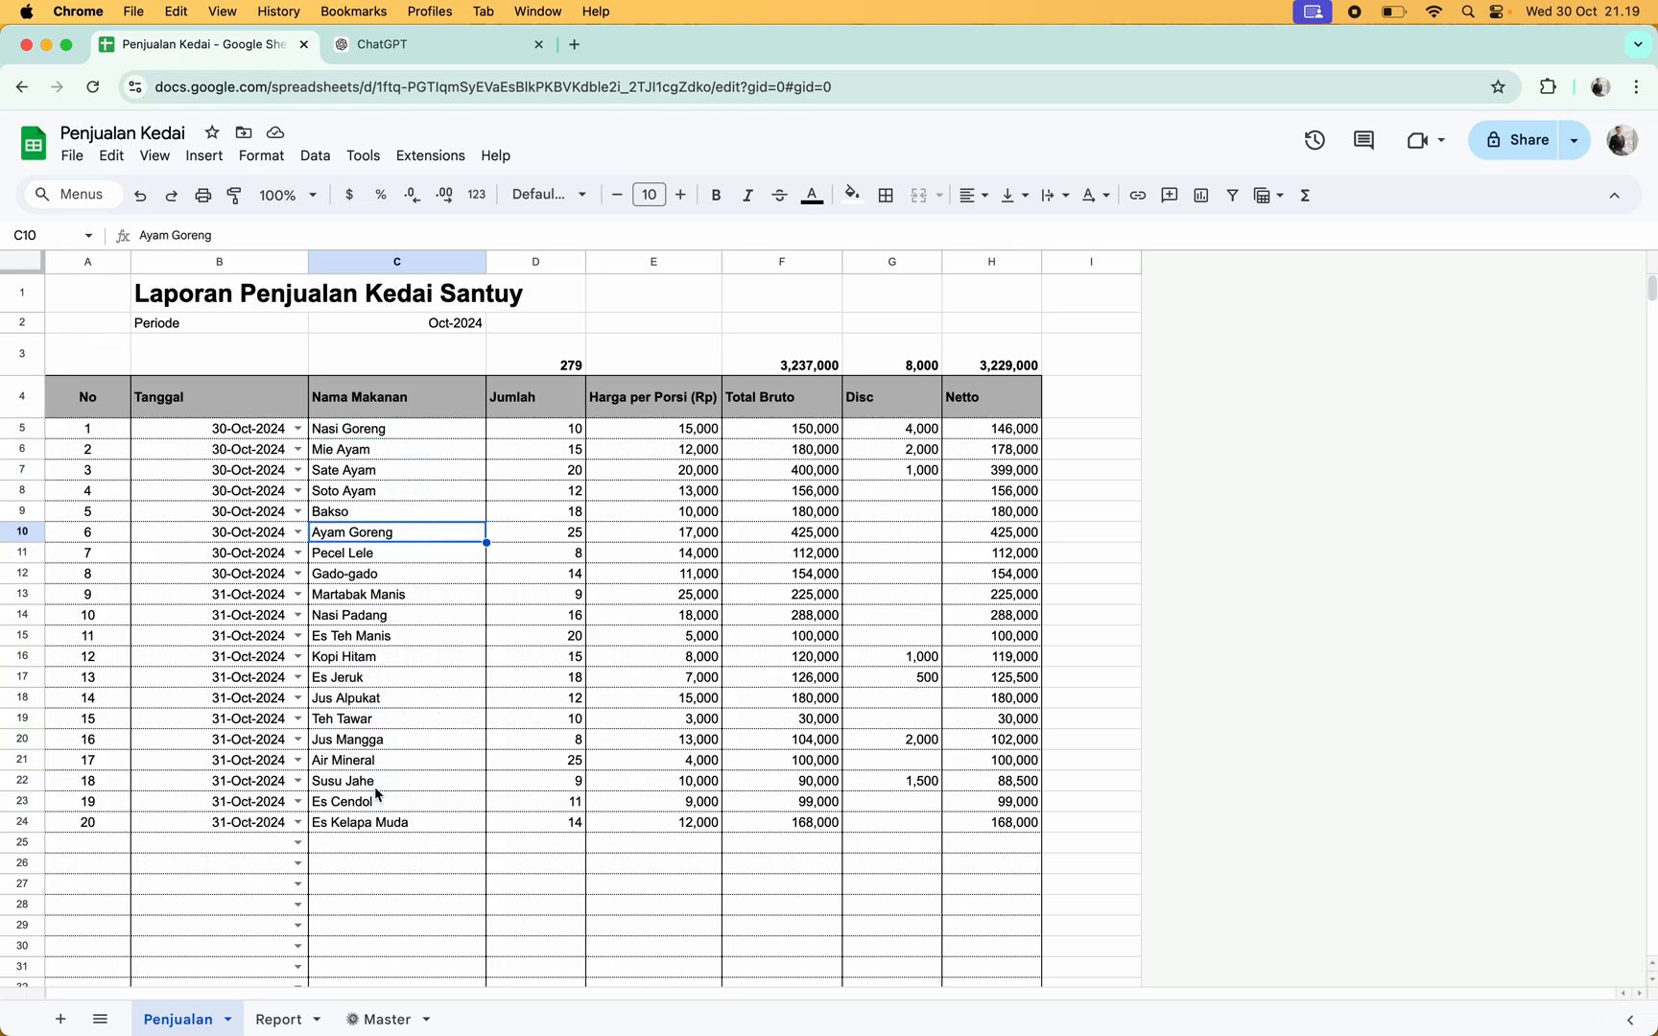
Select the product names in A2:A21 of the Master sheet and widen column A to fit them
{"action": "left_click", "coordinate": [393, 1020]}
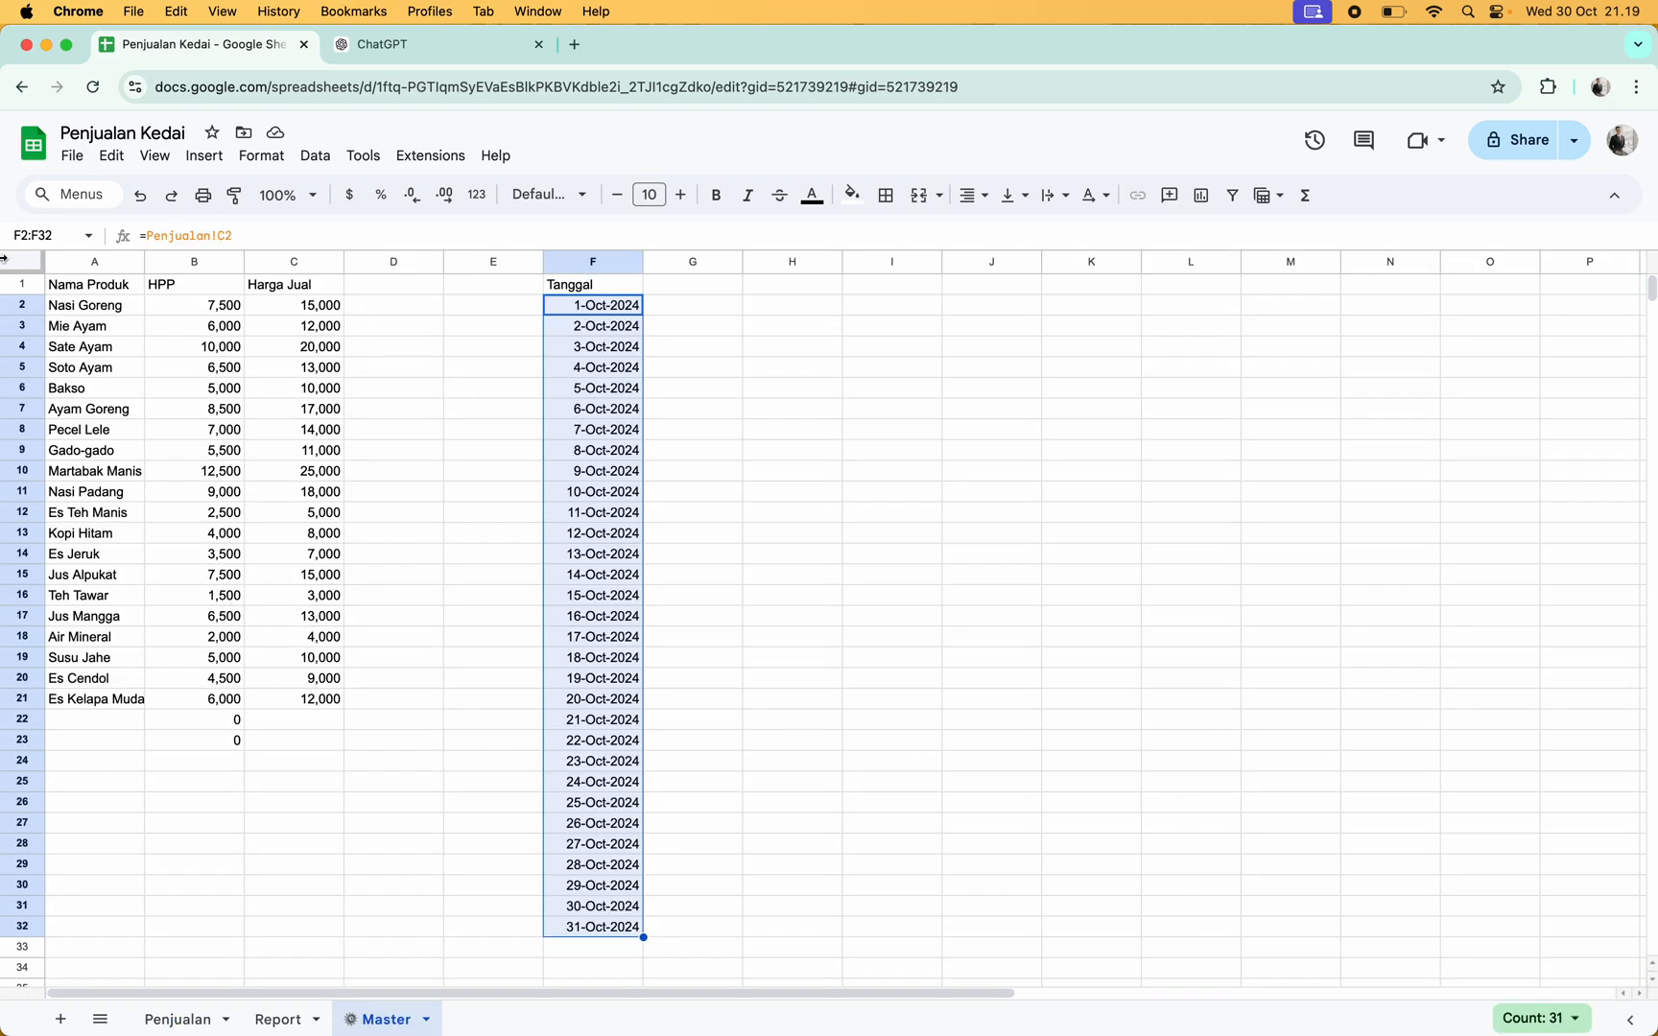
{"action": "left_click_drag", "start_coordinate": [92, 310], "coordinate": [115, 710]}
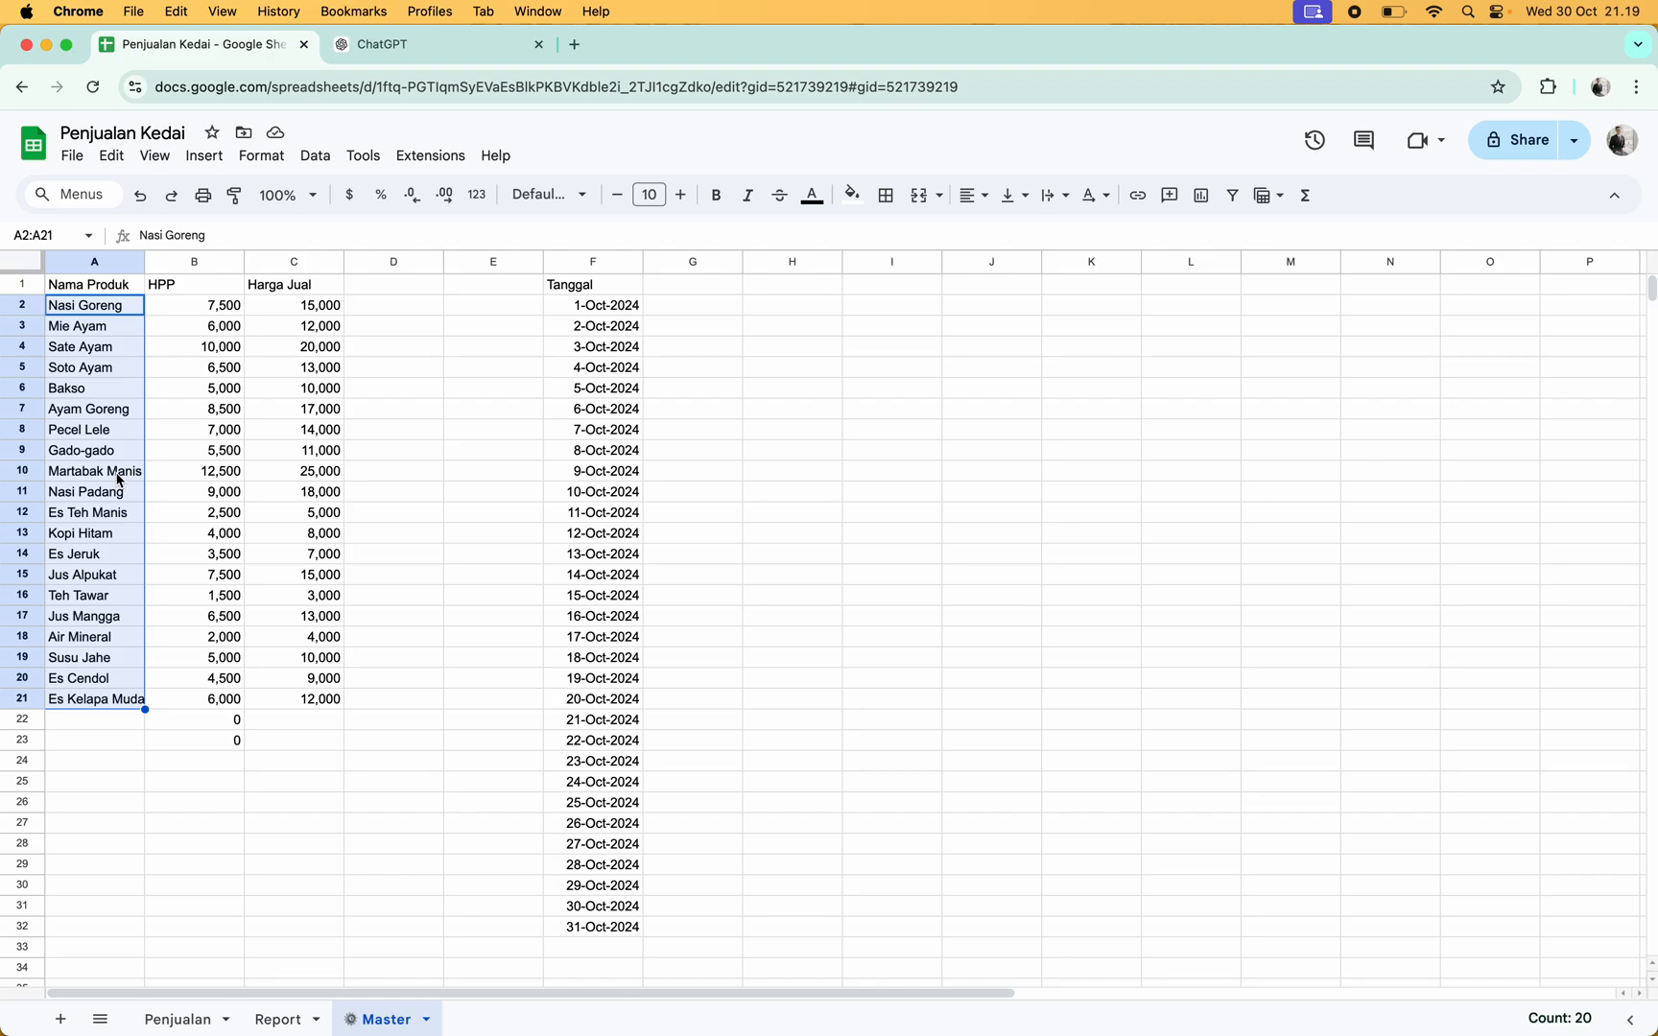
{"action": "left_click_drag", "start_coordinate": [145, 261], "coordinate": [171, 261]}
Add a dropdown to the Nama Makanan cells C5:C1001 in the Penjualan sheet
{"action": "left_click", "coordinate": [213, 1015]}
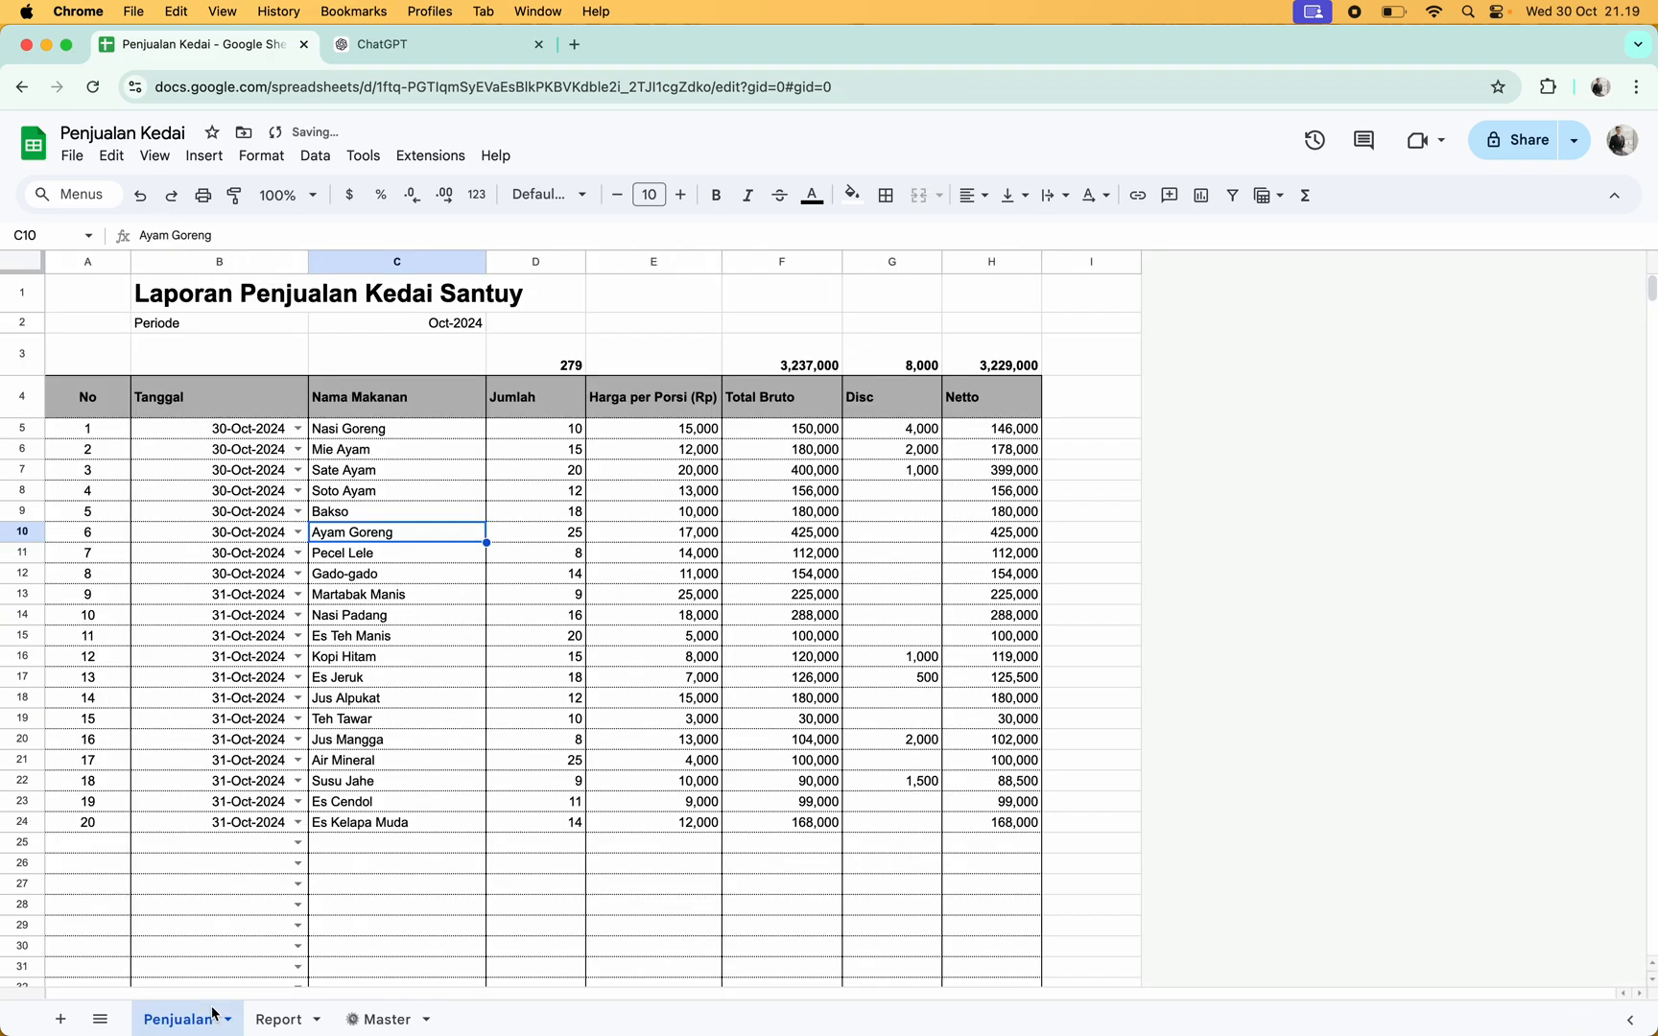
{"action": "left_click", "coordinate": [435, 437]}
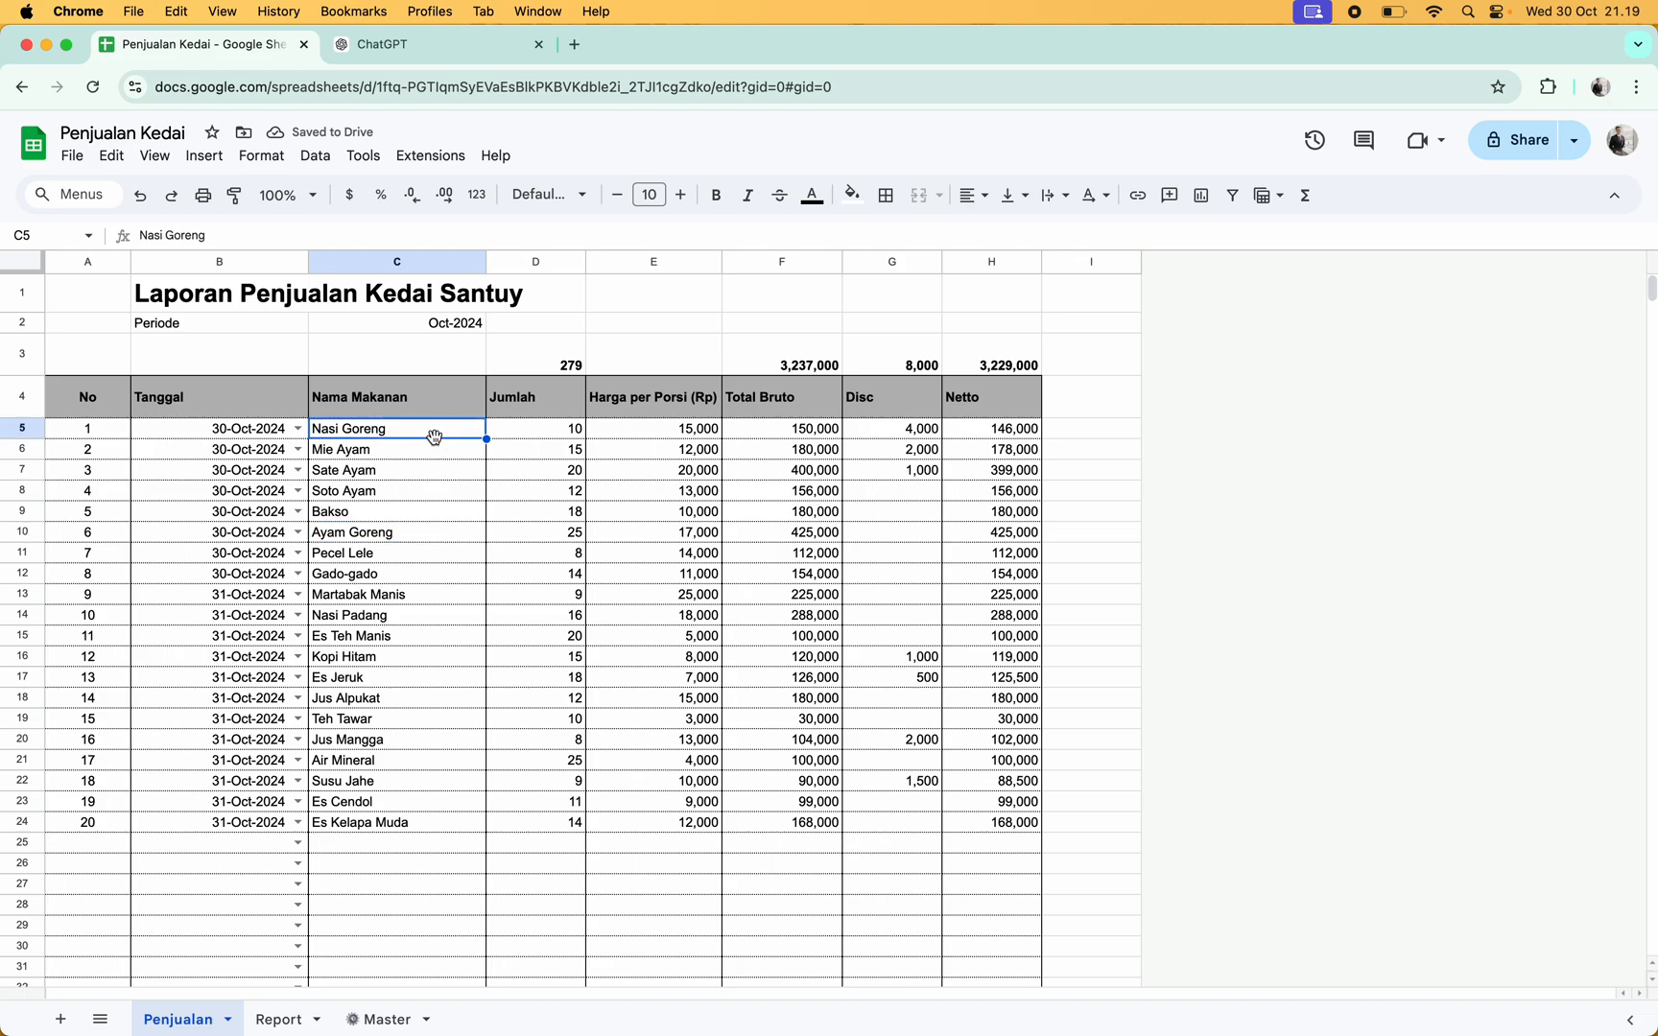
{"action": "key", "text": "Down"}
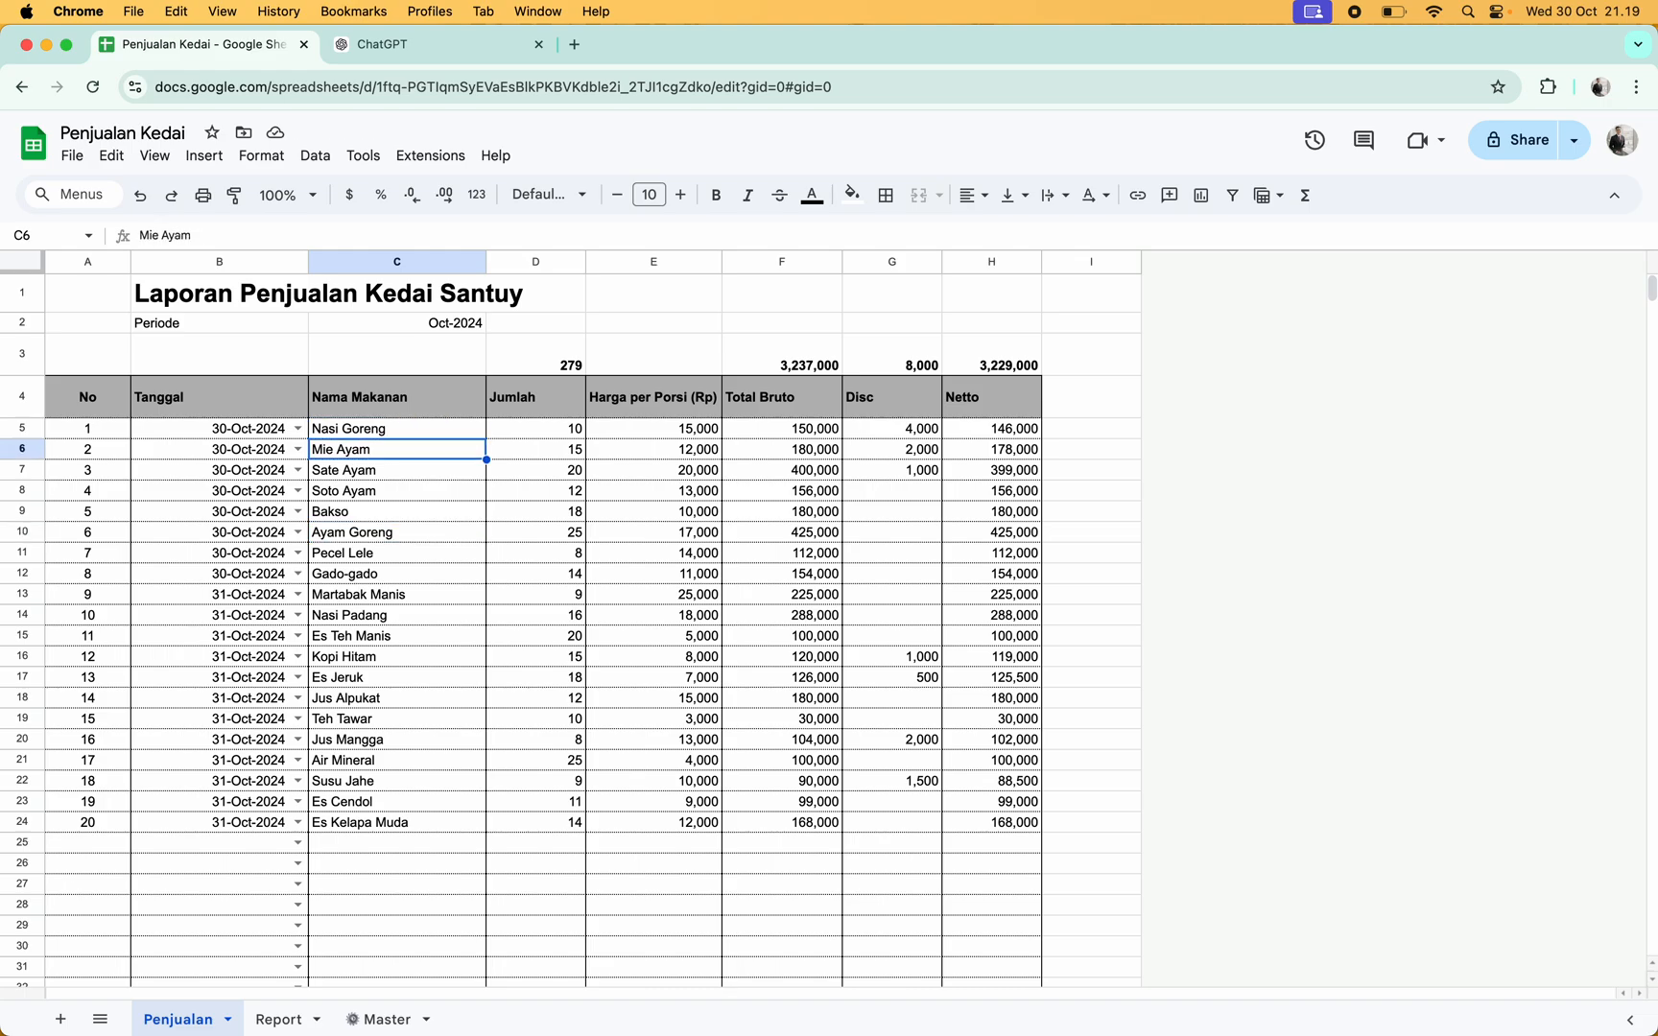
{"action": "key", "text": "Up"}
{"action": "key", "text": "super+shift+Down"}
{"action": "key", "text": "super+shift+Down"}
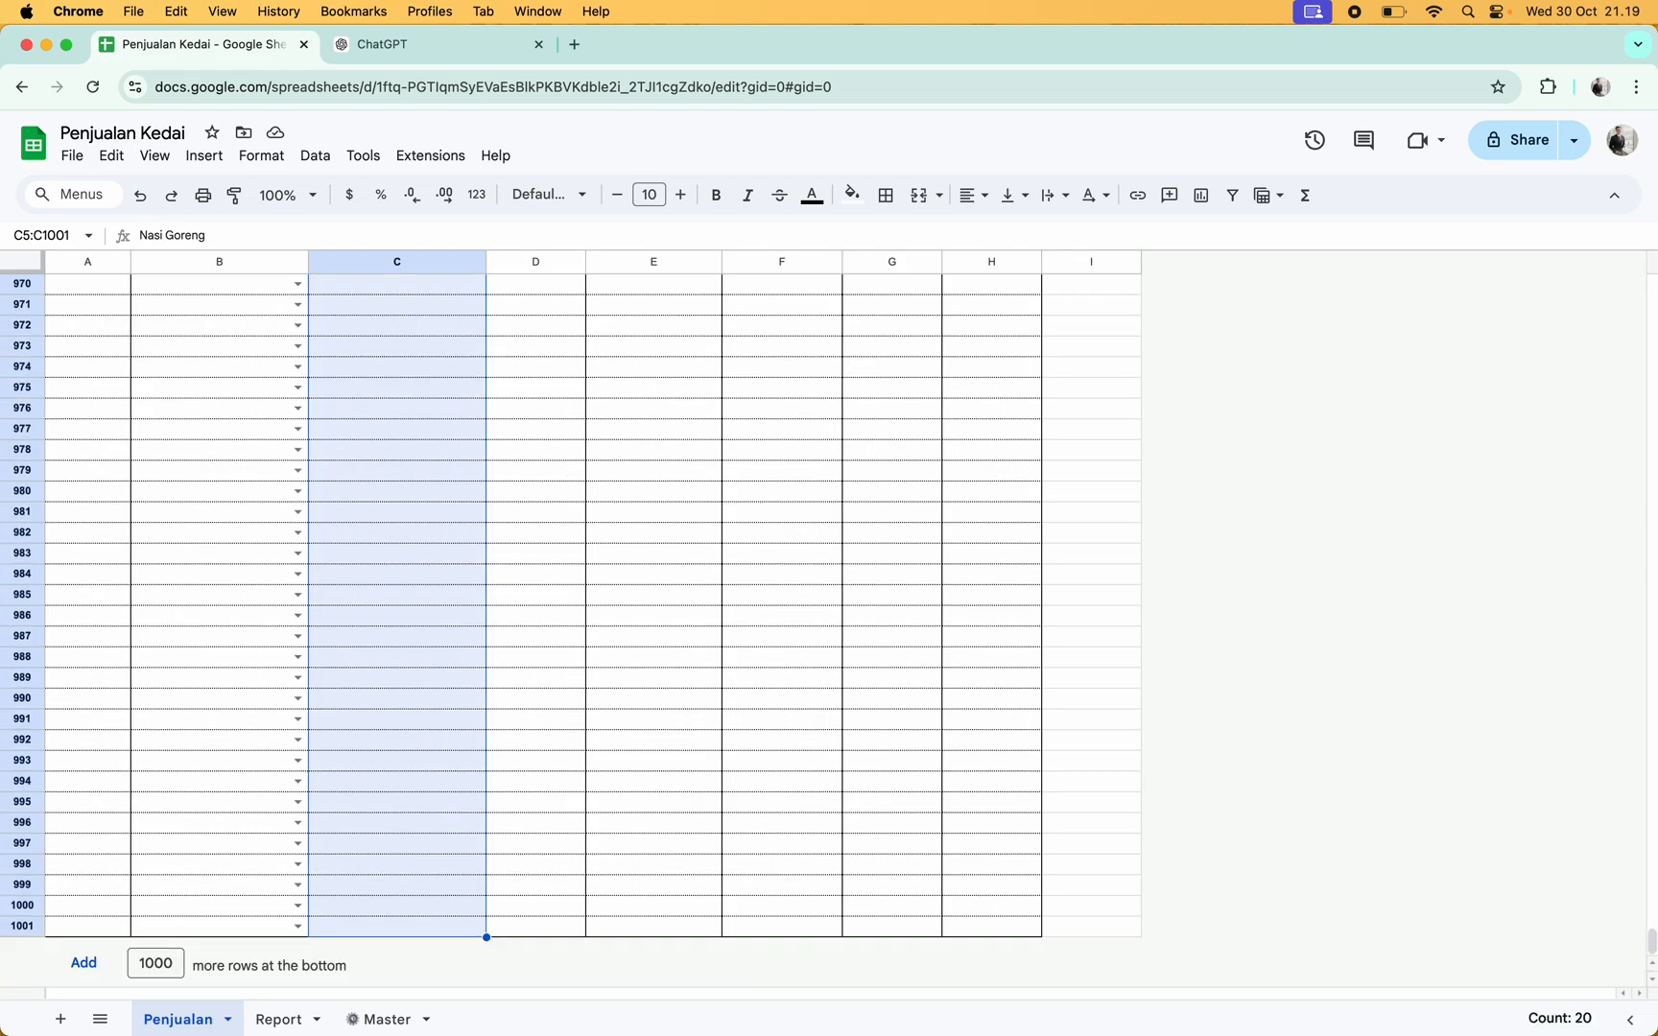
{"action": "scroll", "coordinate": [1576, 355], "scroll_direction": "up", "scroll_amount": 10}
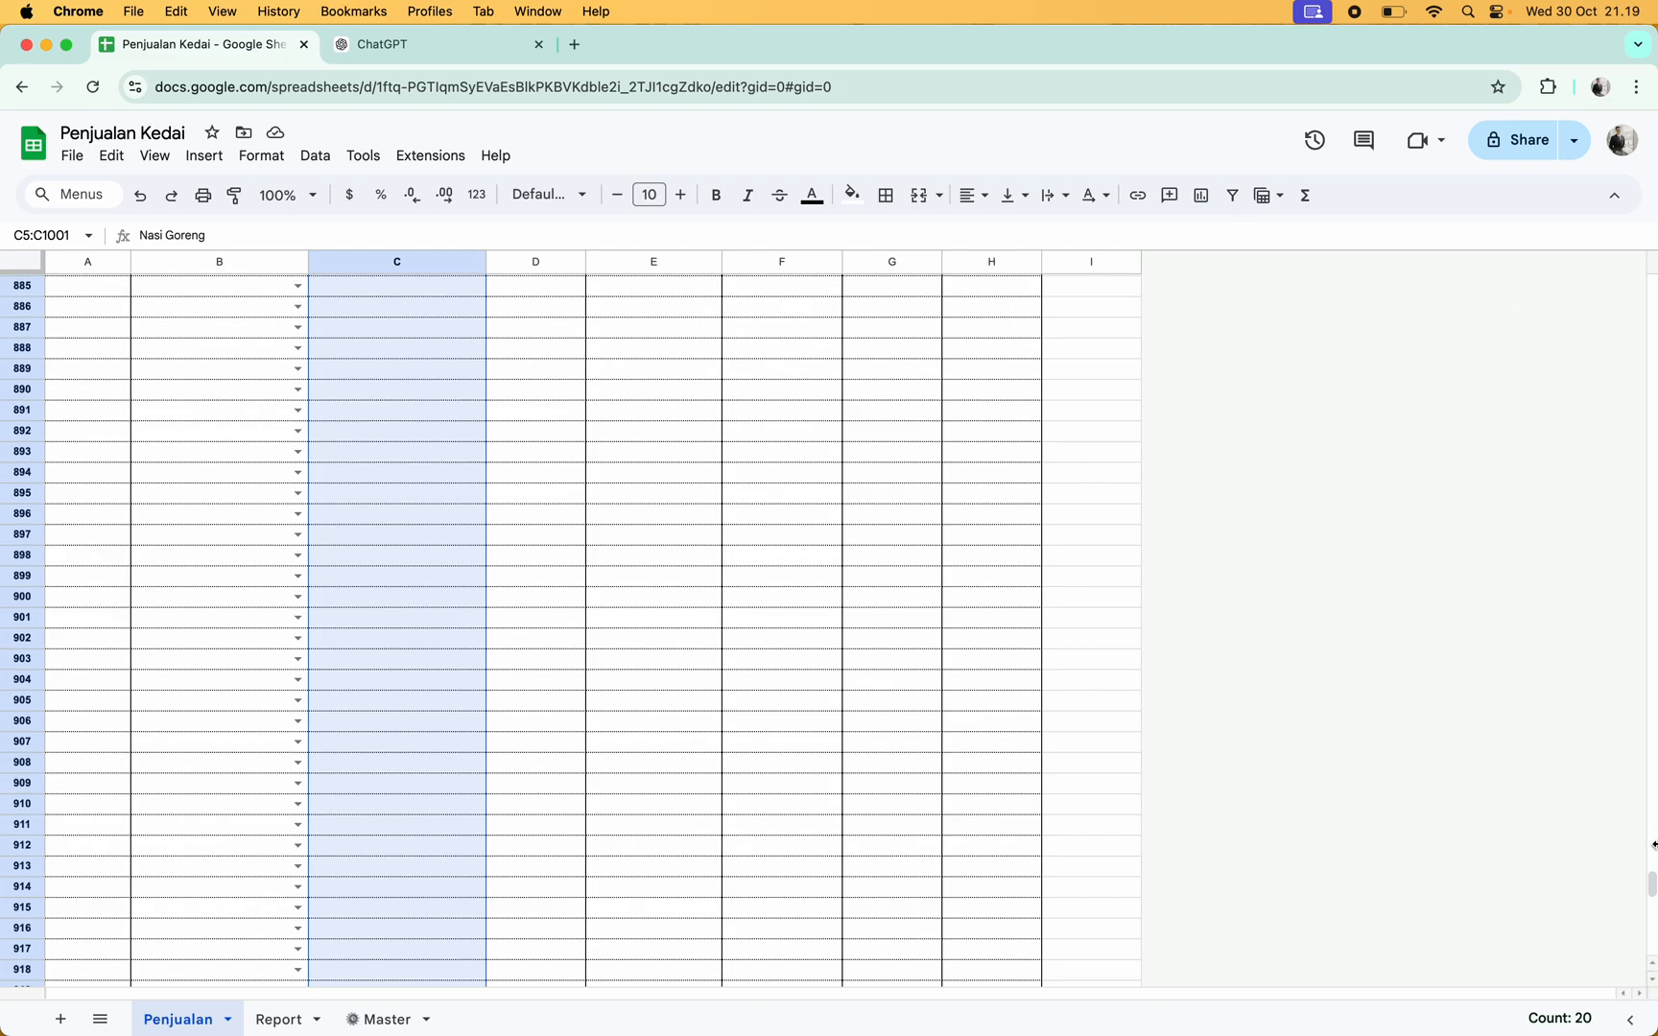
{"action": "left_click_drag", "start_coordinate": [1651, 887], "coordinate": [1652, 226]}
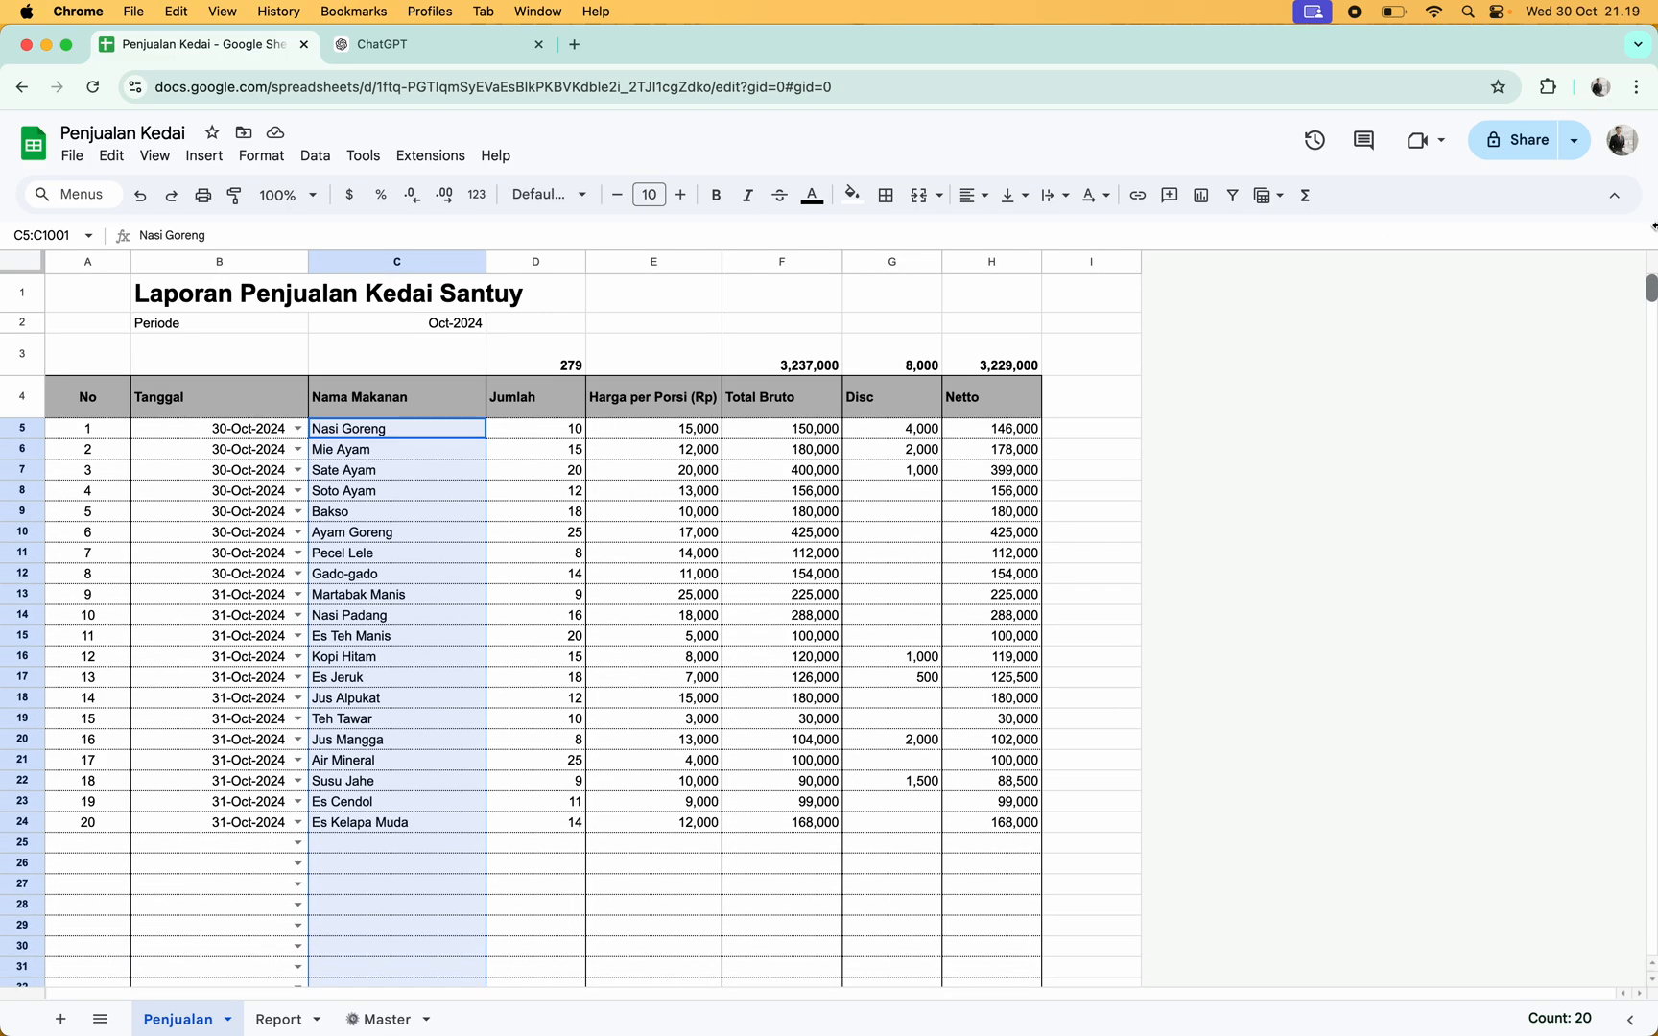
{"action": "right_click", "coordinate": [425, 552]}
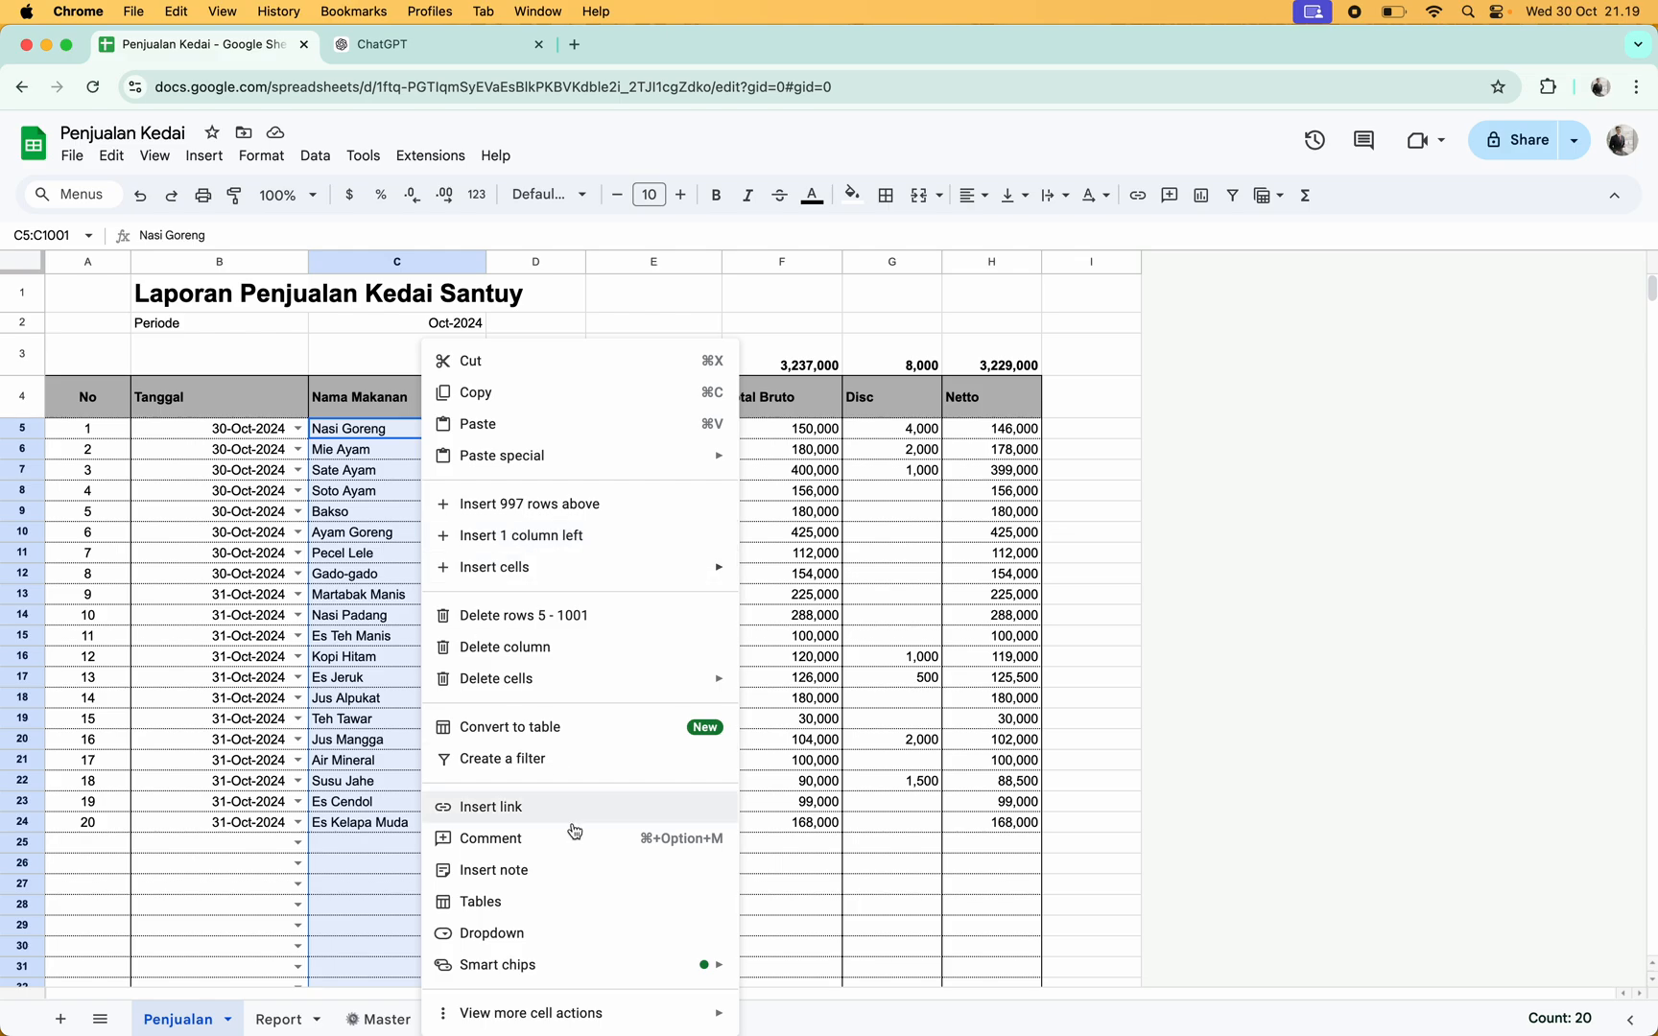
{"action": "left_click", "coordinate": [543, 931]}
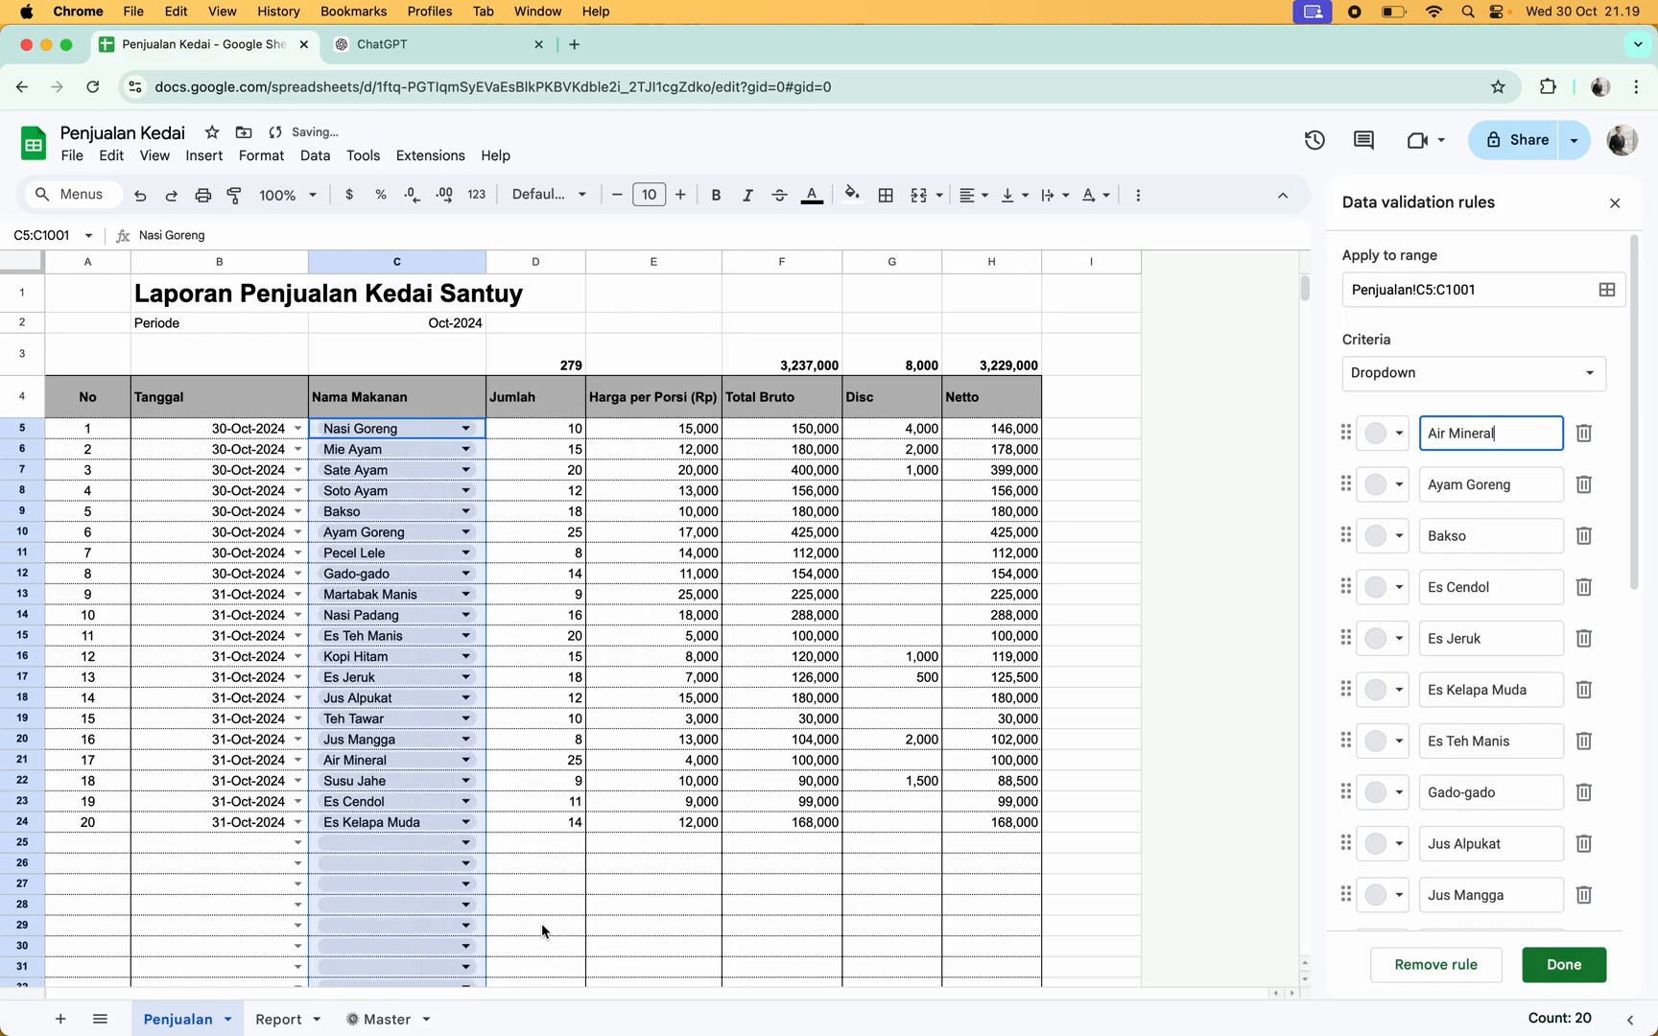
Change the validation criteria to Dropdown (from a range), using A2:A21 of the Master sheet as the source
{"action": "left_click", "coordinate": [1548, 386]}
{"action": "left_click", "coordinate": [1477, 405]}
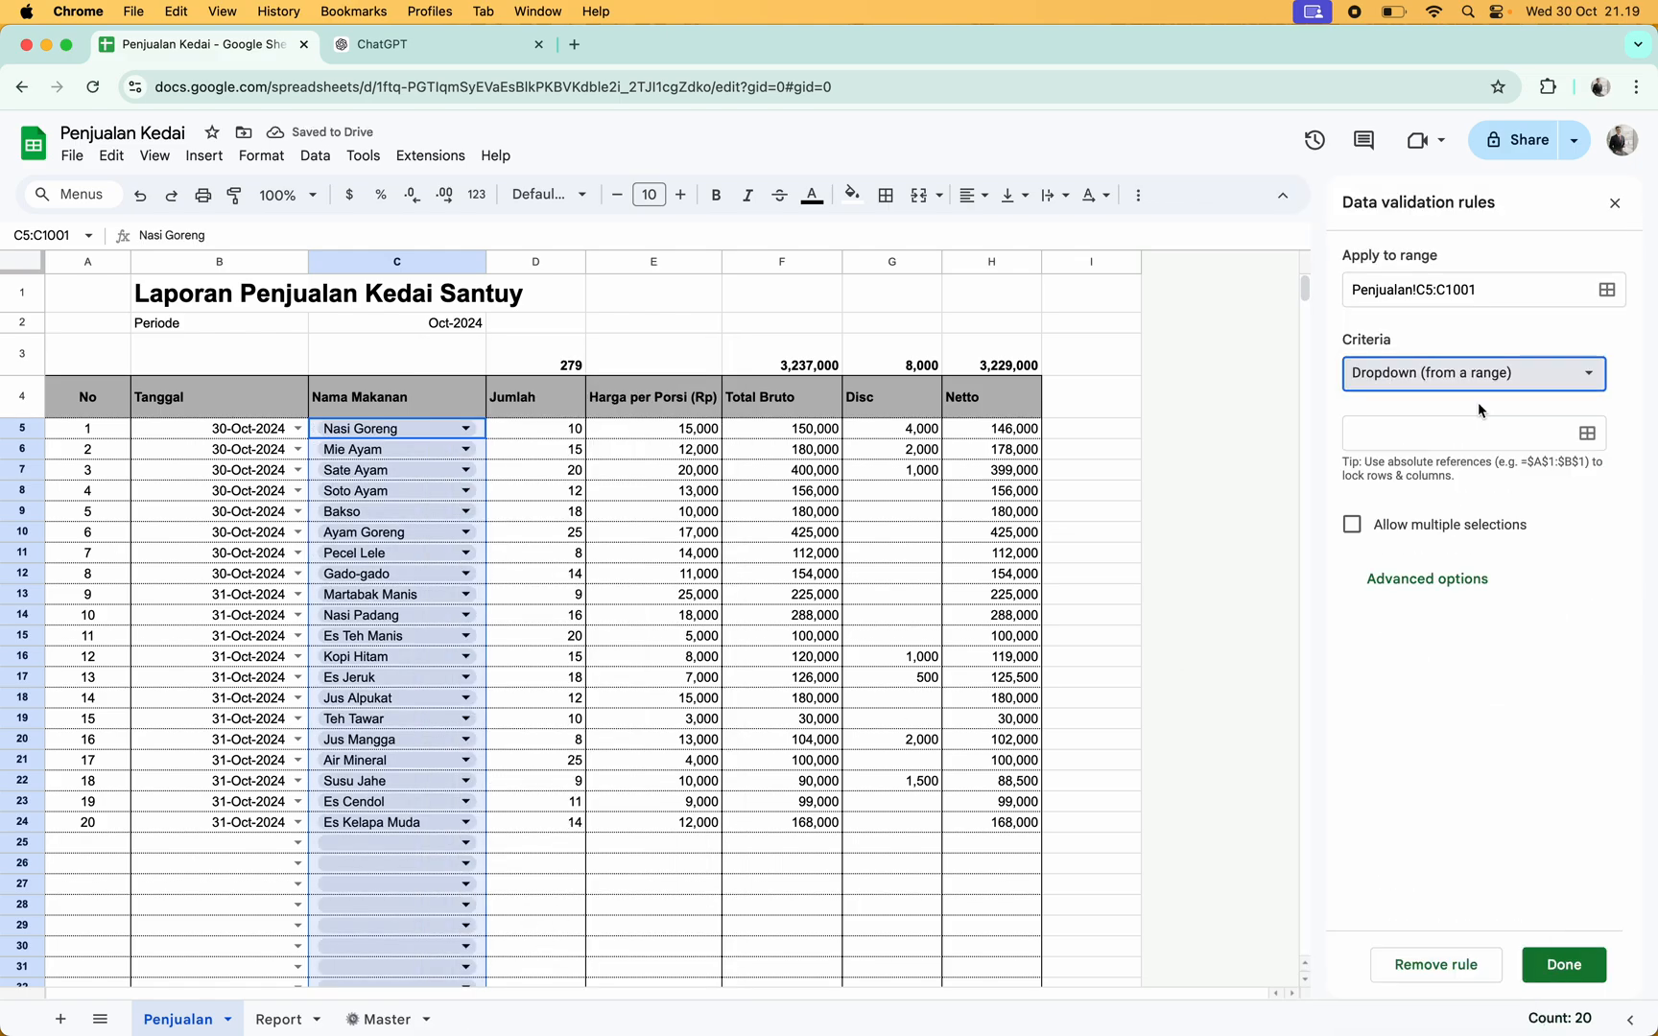
{"action": "left_click", "coordinate": [1587, 432]}
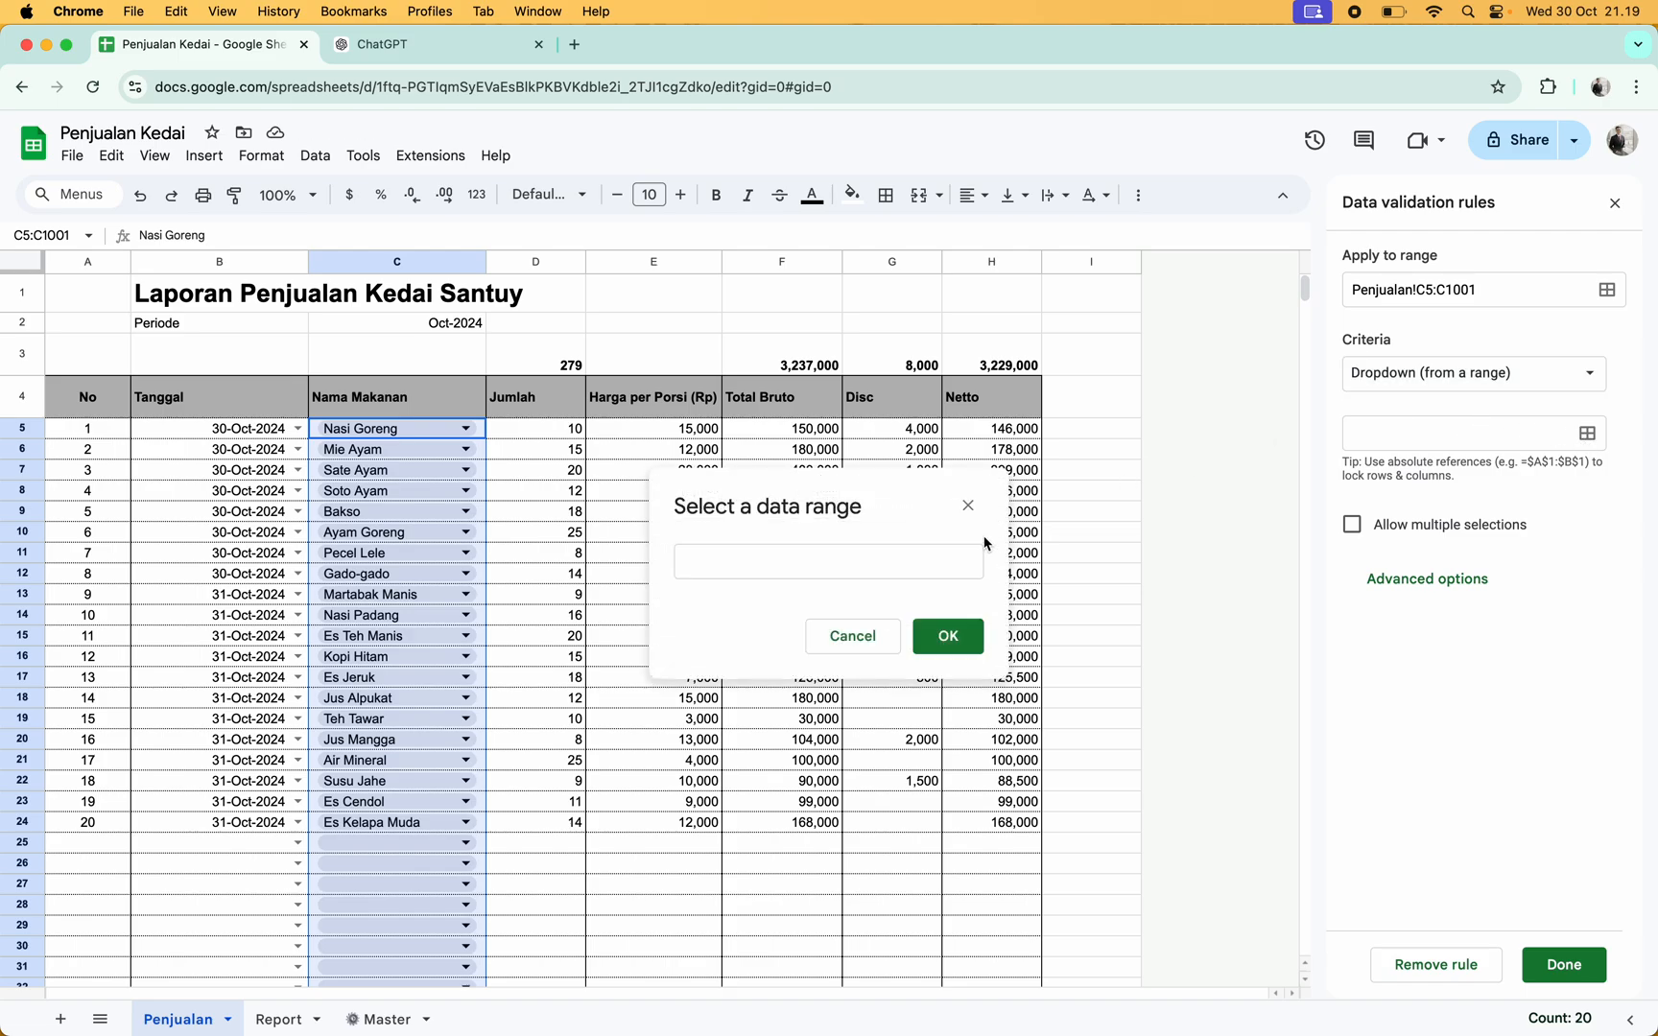
{"action": "left_click", "coordinate": [942, 569]}
{"action": "left_click", "coordinate": [381, 1019]}
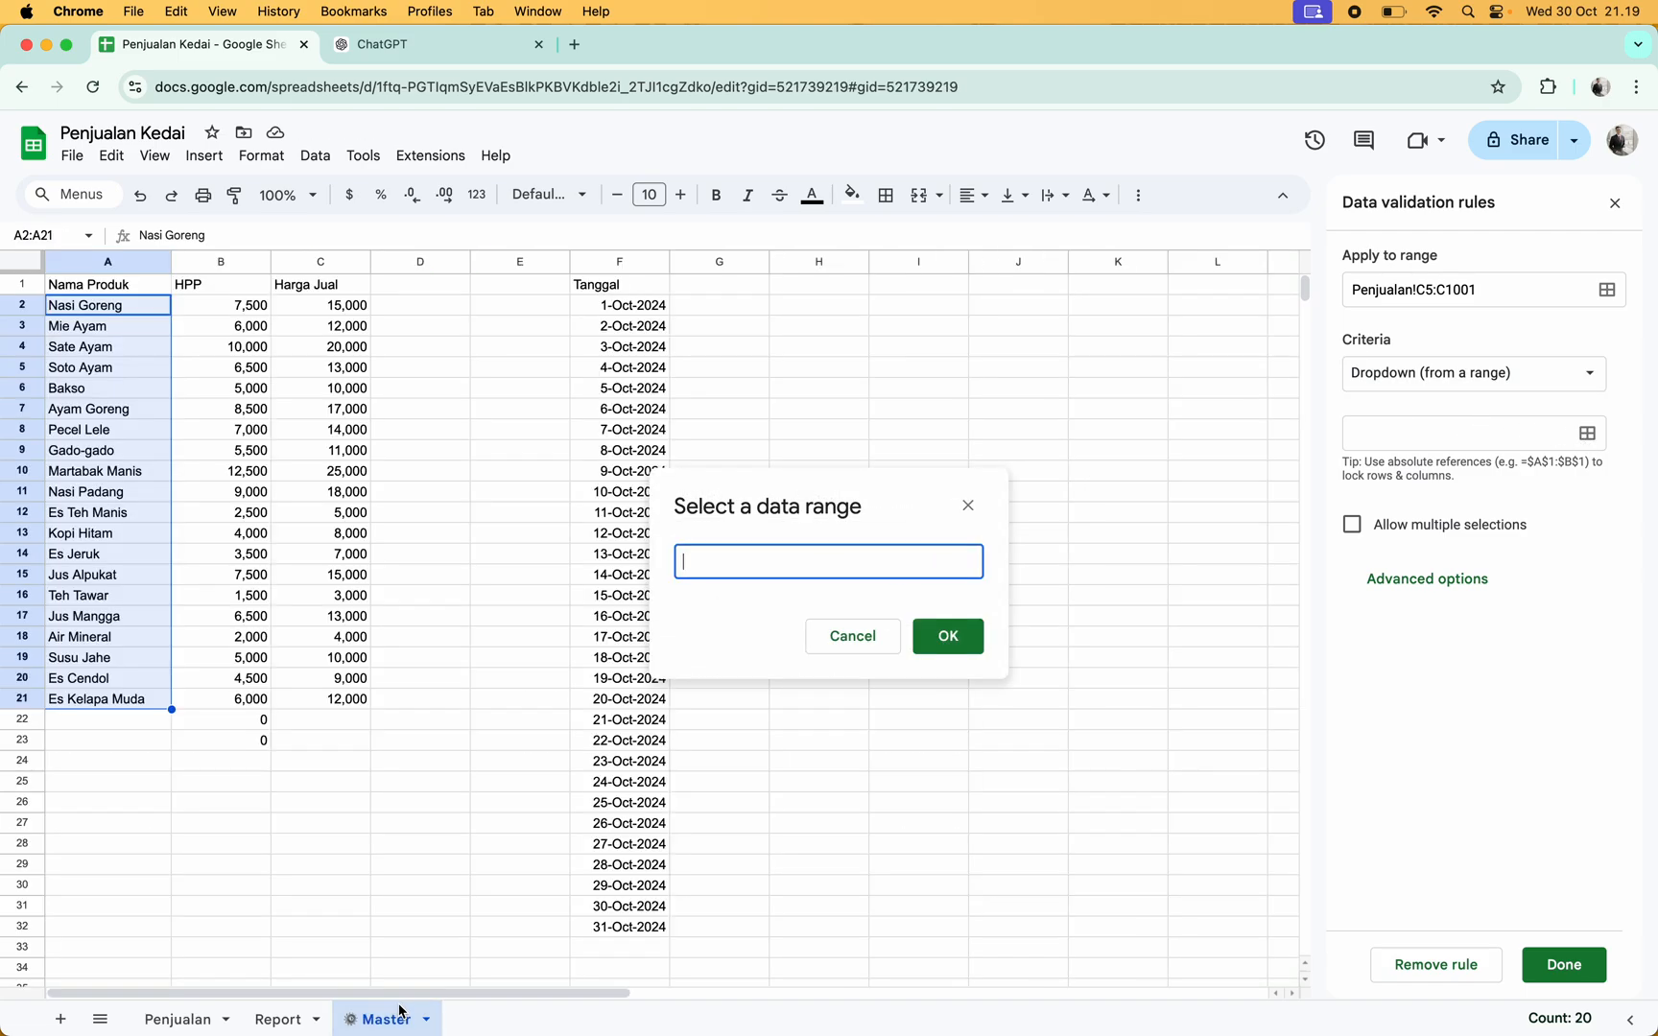
{"action": "left_click_drag", "start_coordinate": [137, 306], "coordinate": [168, 707]}
{"action": "left_click", "coordinate": [967, 653]}
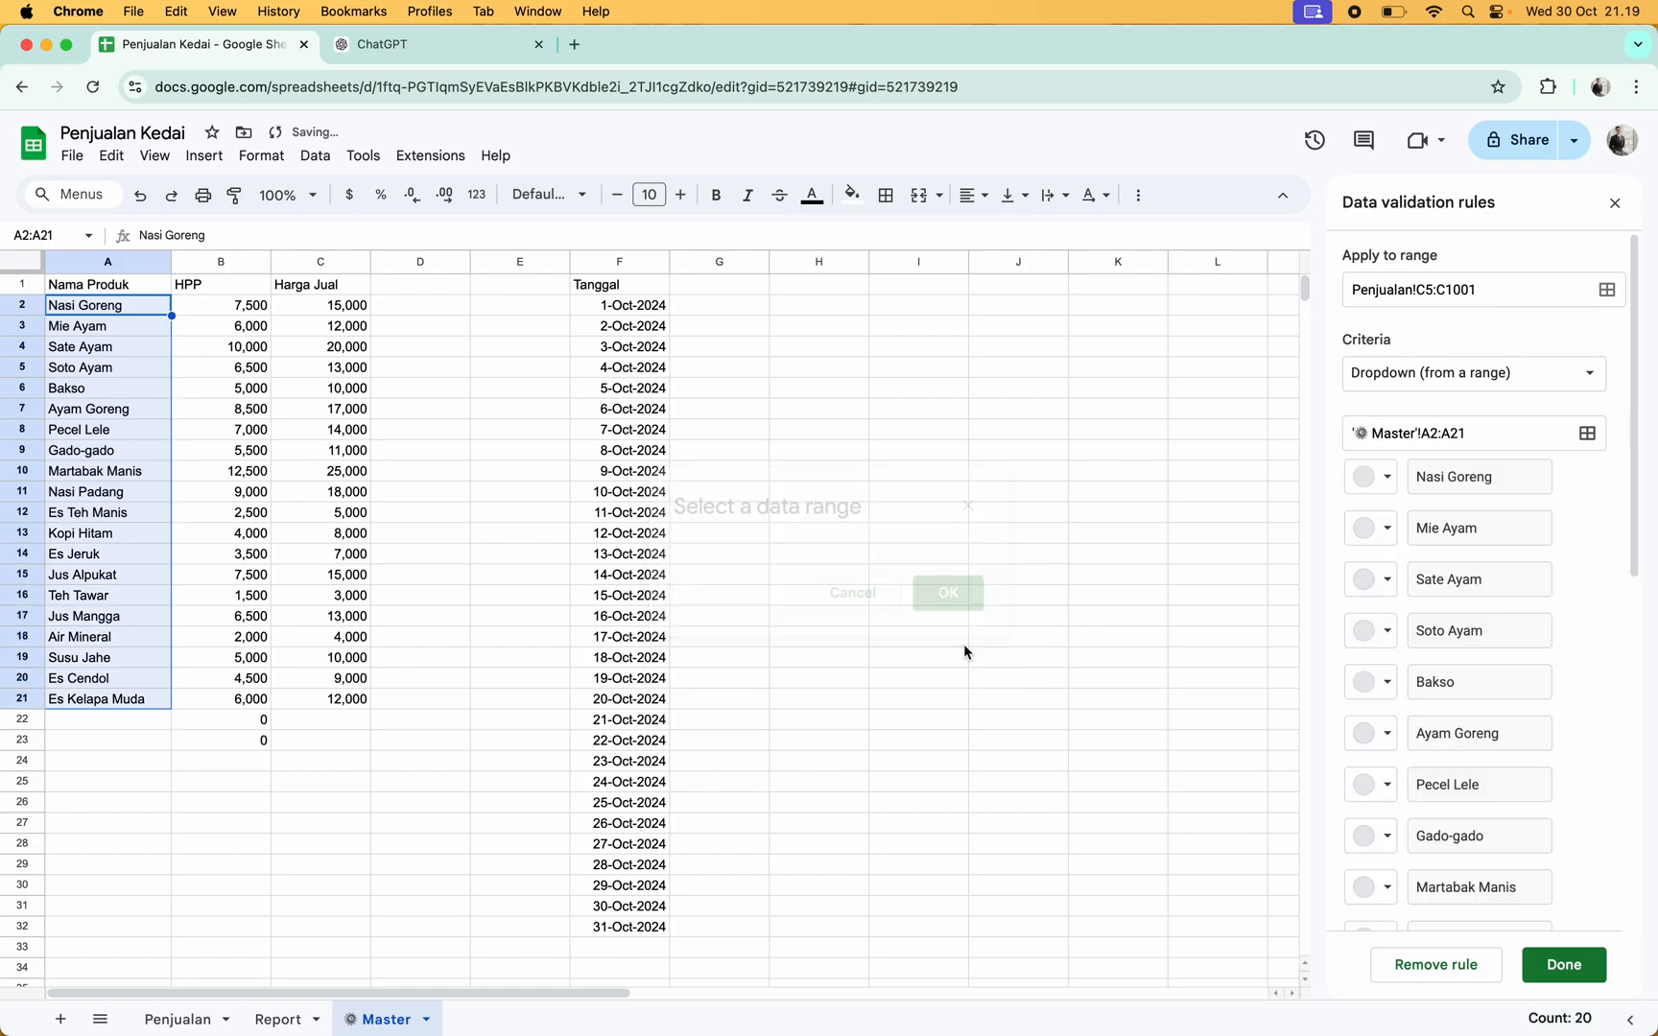
Set the dropdown's display style to Arrow and save the validation rule
{"action": "scroll", "coordinate": [1576, 549], "scroll_direction": "down", "scroll_amount": 8}
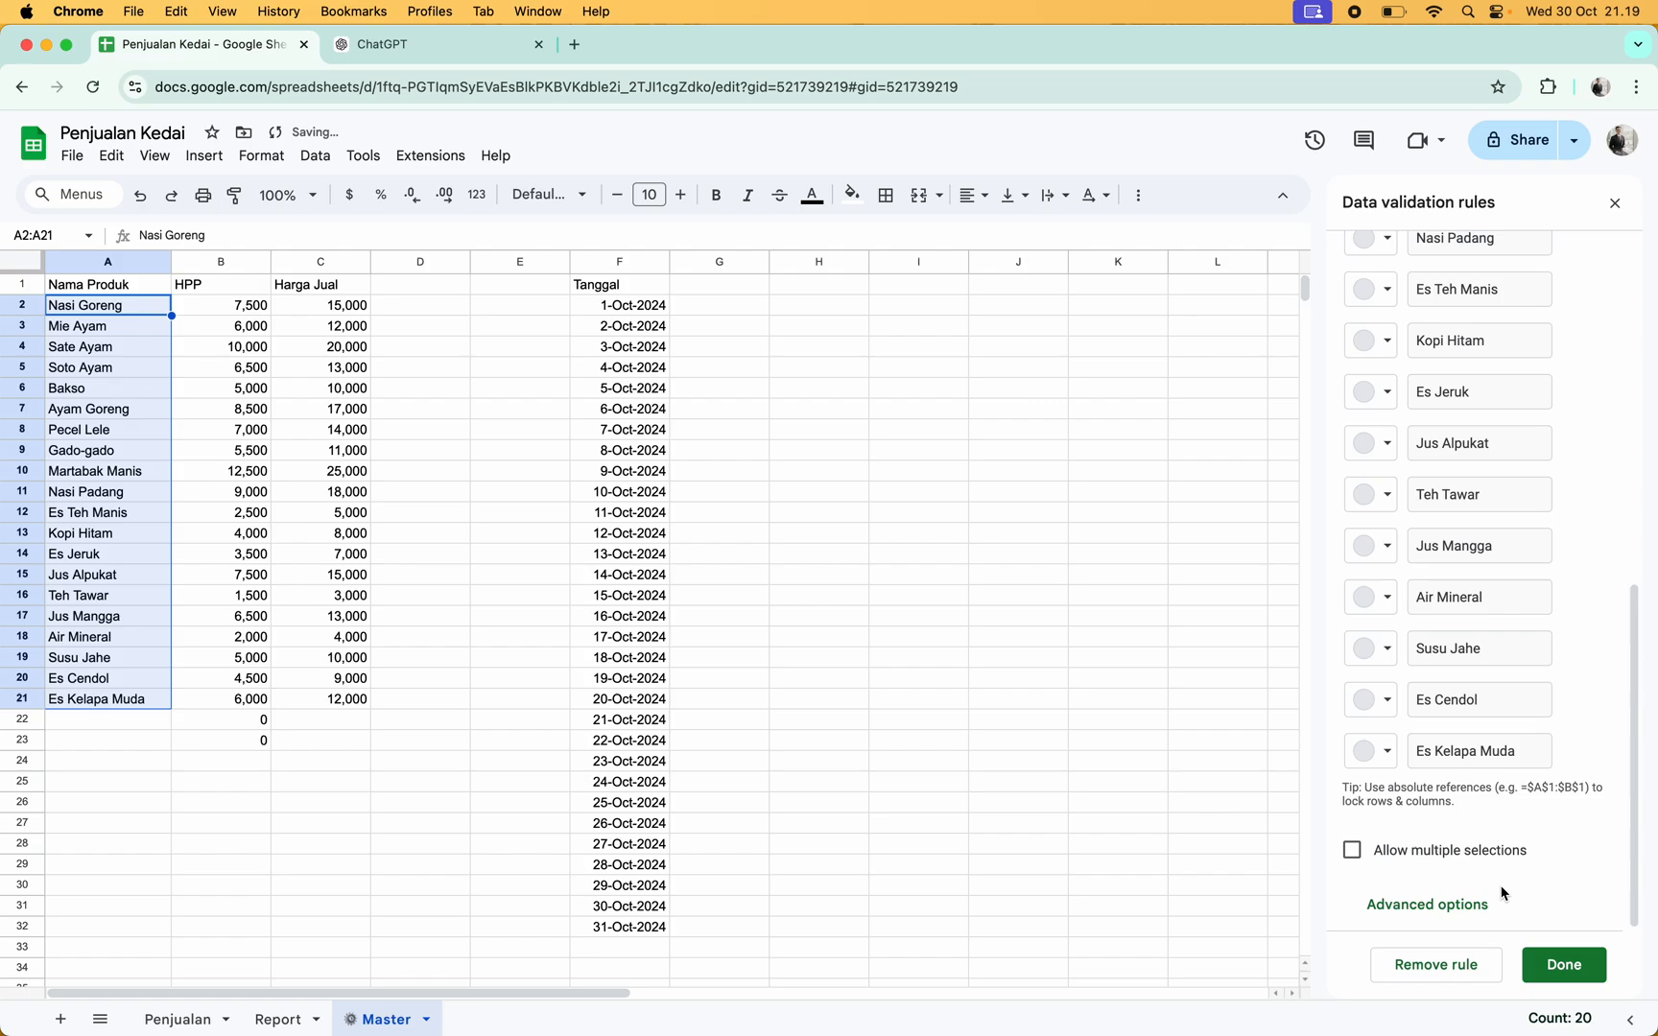
{"action": "left_click", "coordinate": [1451, 913]}
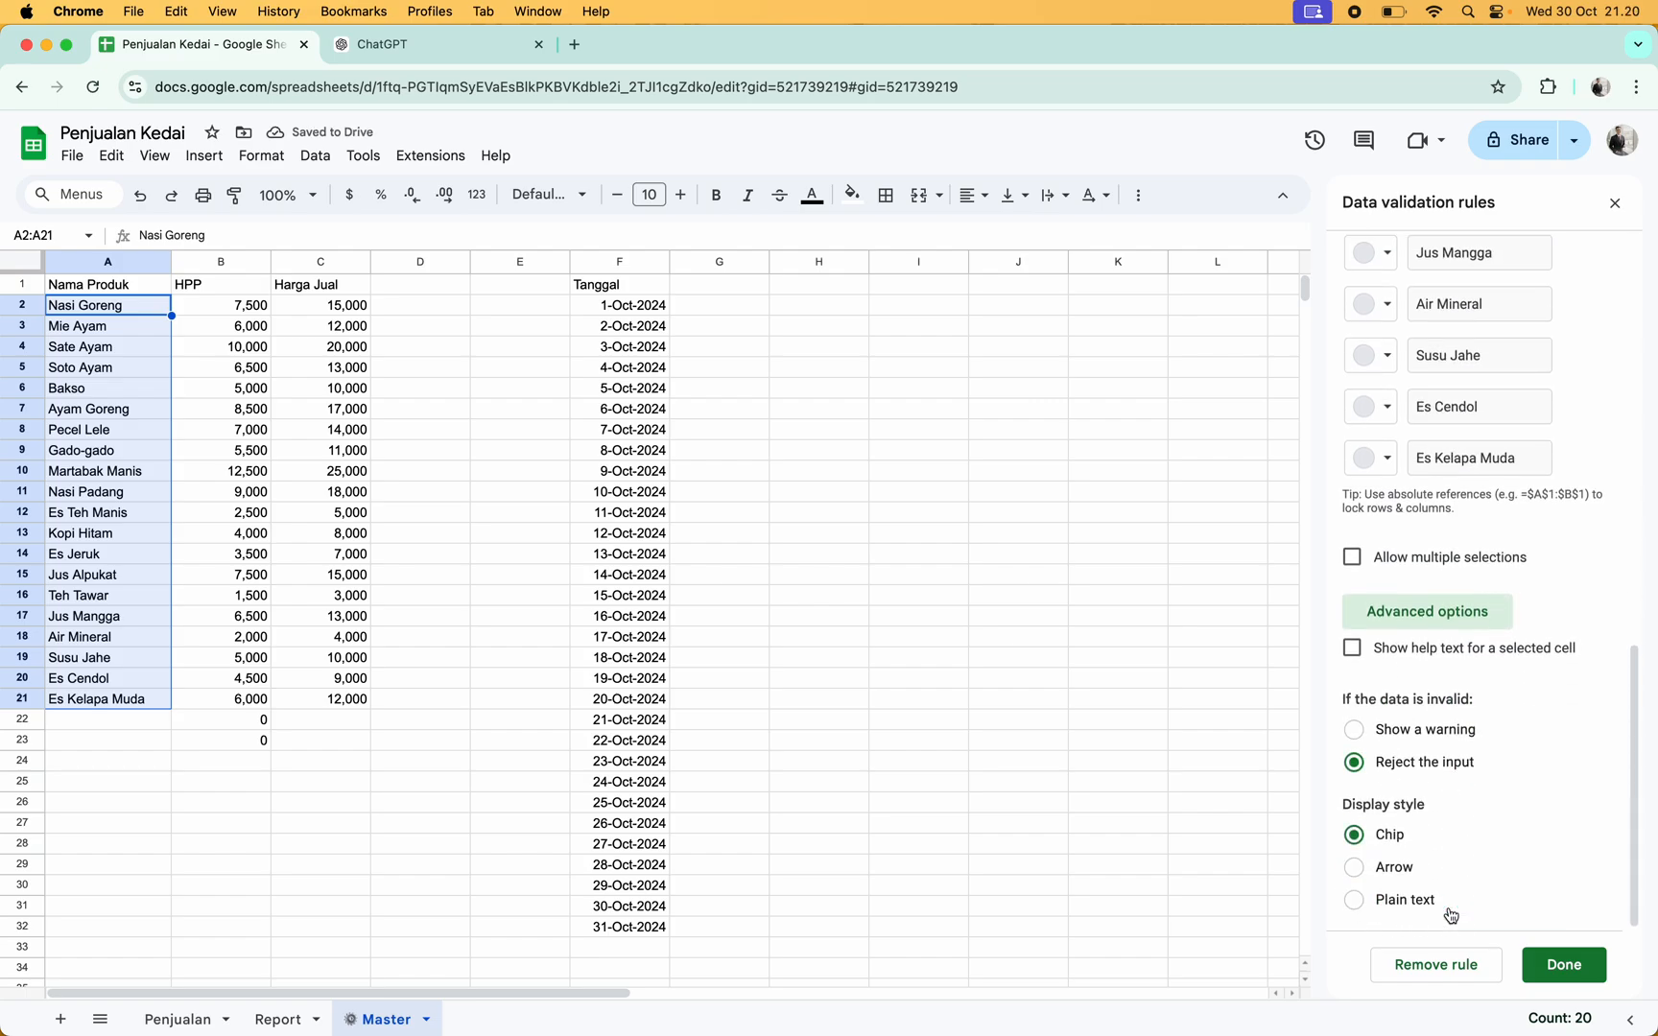
{"action": "left_click", "coordinate": [1353, 867]}
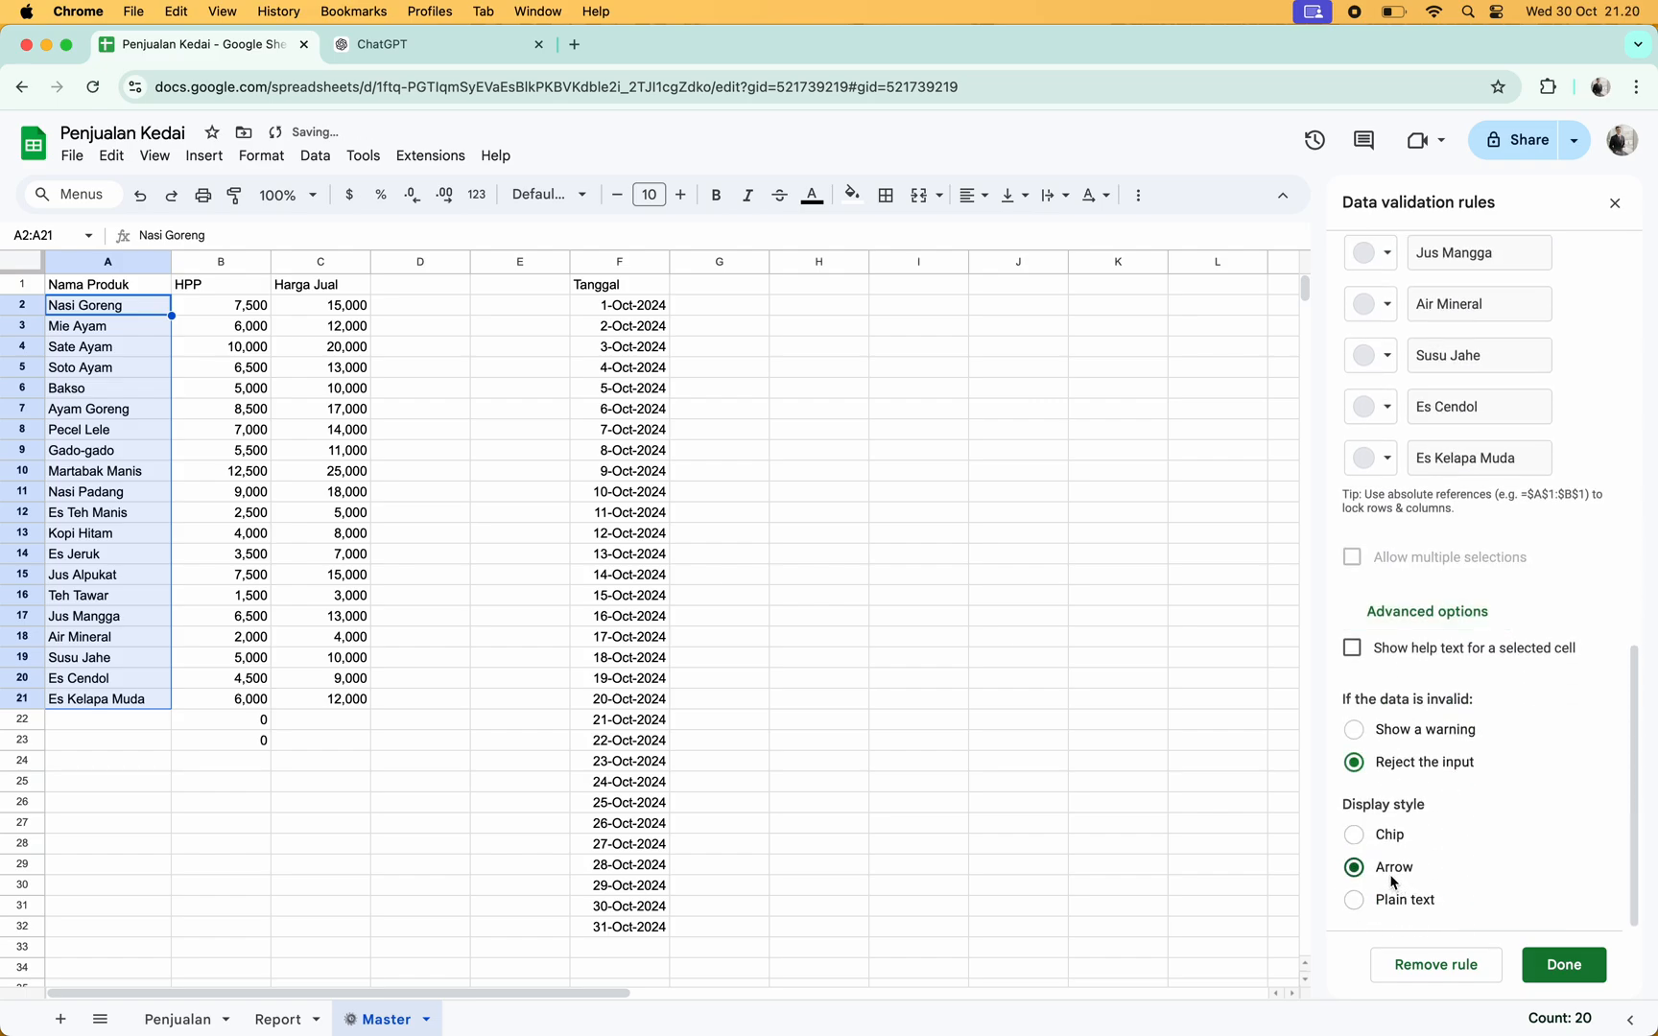
{"action": "left_click", "coordinate": [1564, 967]}
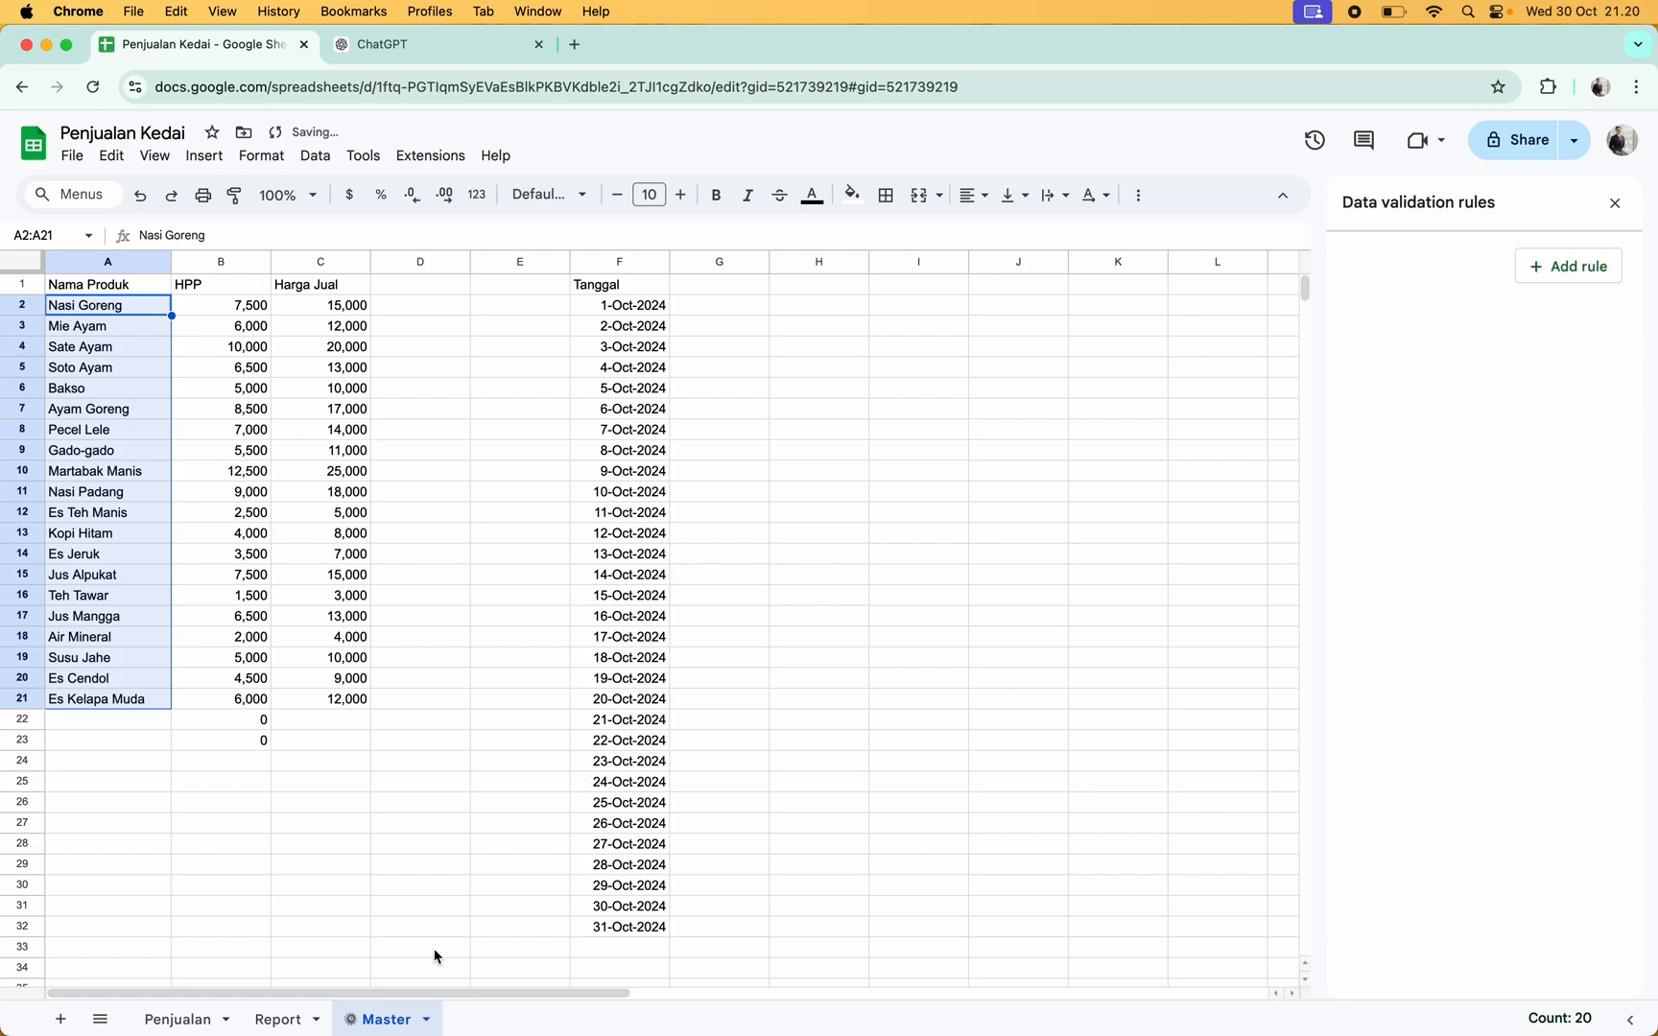
In row 25 of the Penjualan sheet, choose Bakso as Nama Makanan and 6-Oct-2024 as Tanggal
{"action": "left_click", "coordinate": [181, 1030]}
{"action": "left_click", "coordinate": [581, 927]}
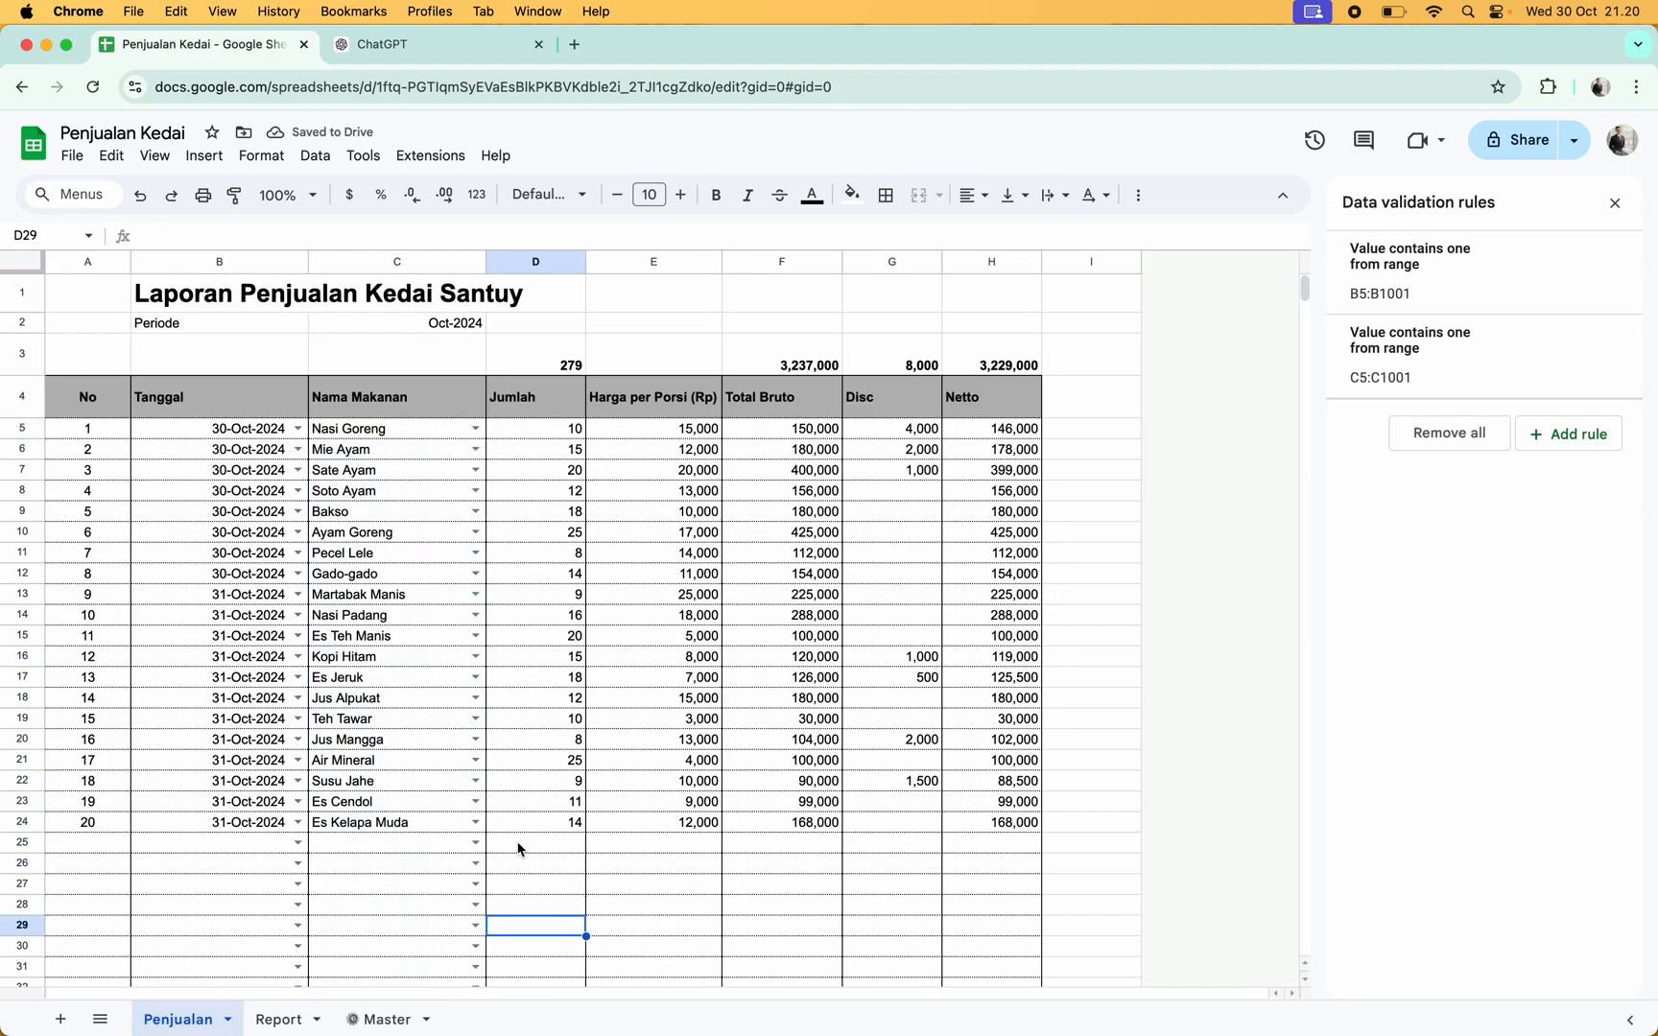
{"action": "left_click", "coordinate": [475, 842]}
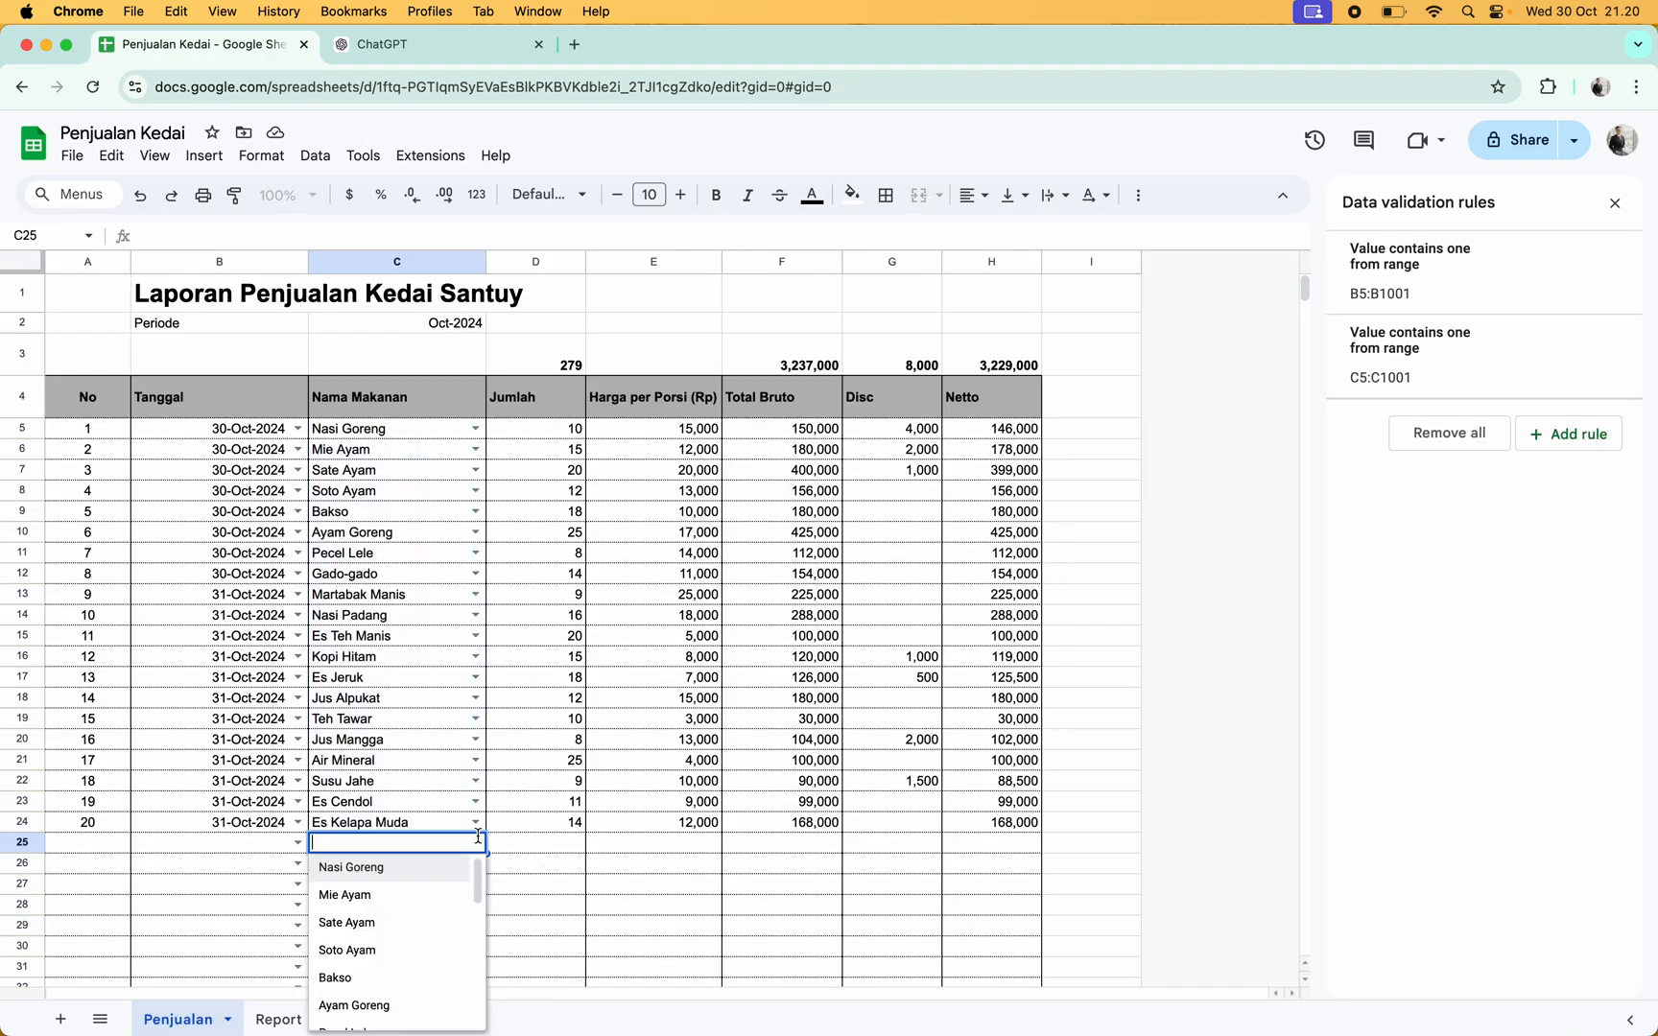
{"action": "left_click", "coordinate": [383, 977]}
{"action": "scroll", "coordinate": [383, 976], "scroll_direction": "down", "scroll_amount": 2}
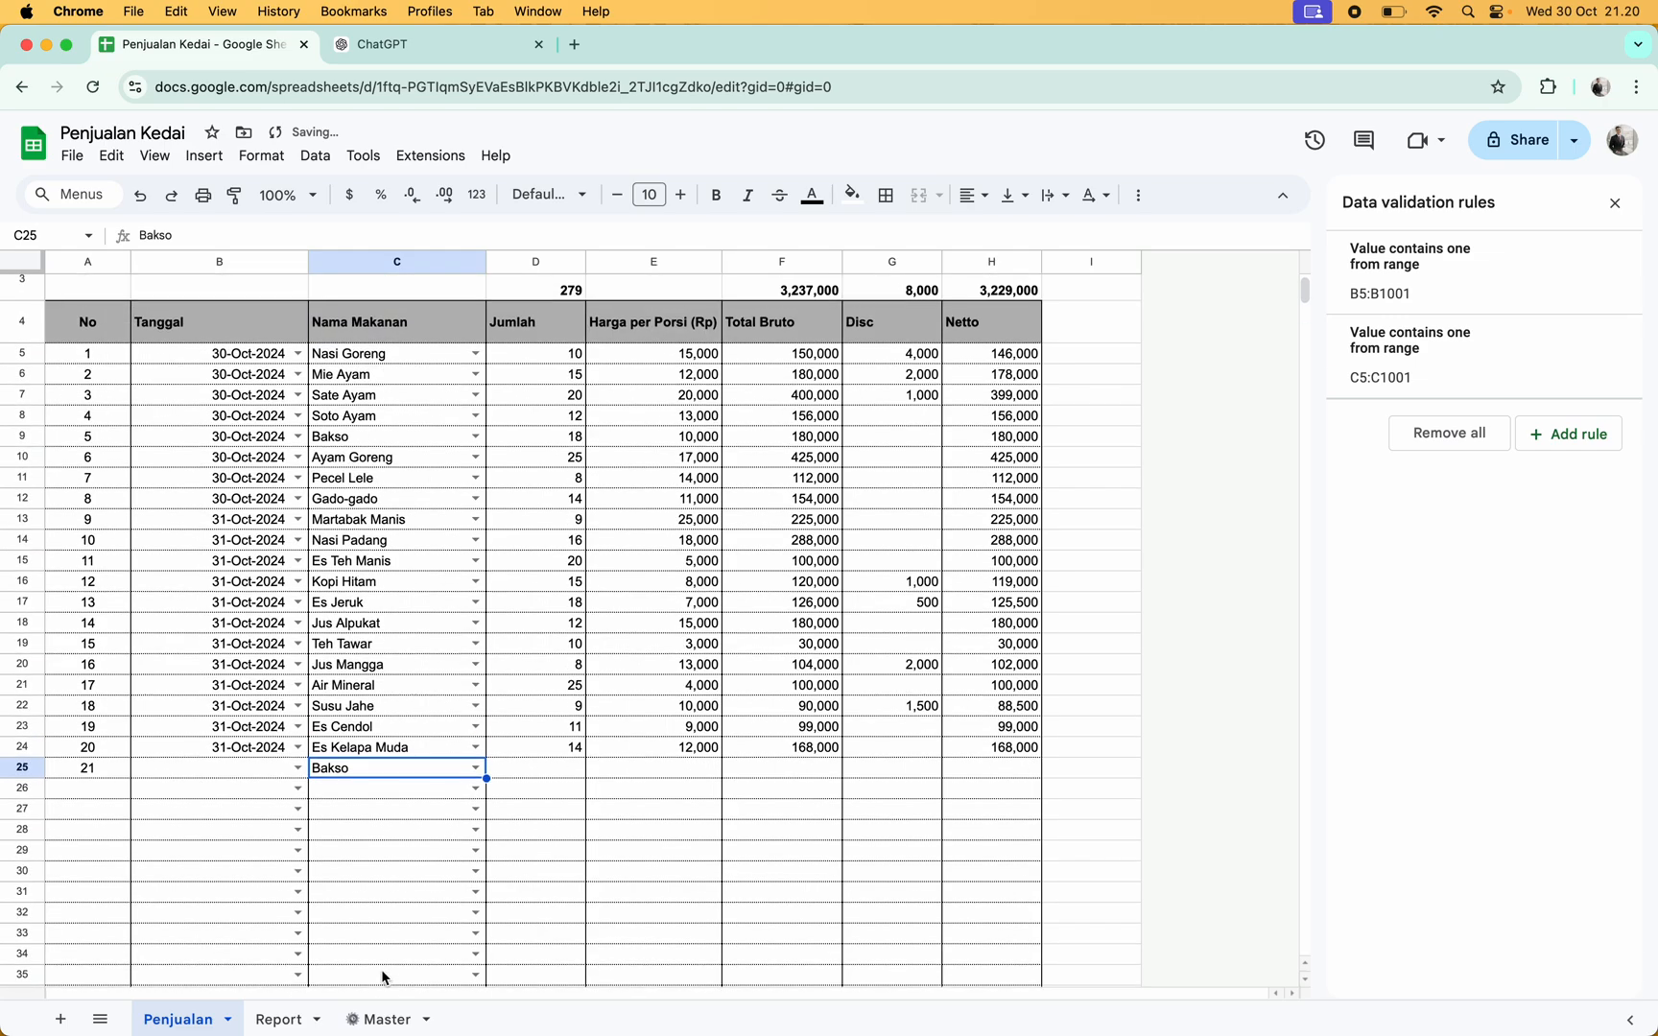
{"action": "left_click", "coordinate": [297, 768]}
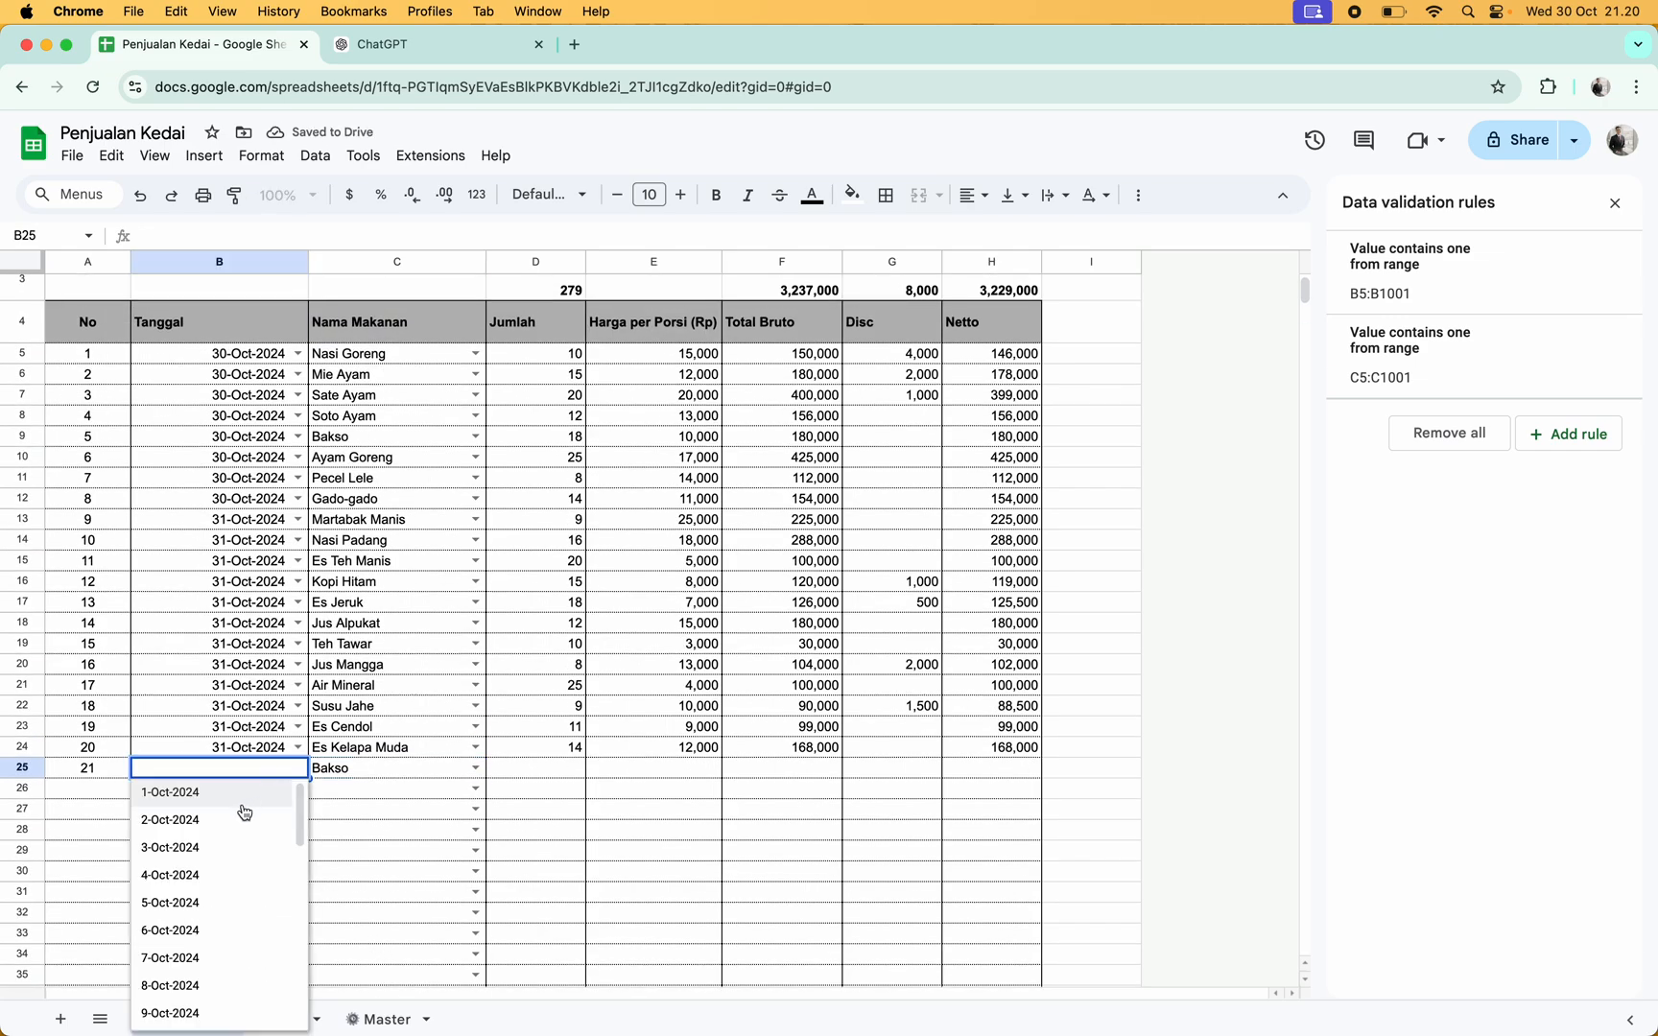
{"action": "left_click", "coordinate": [197, 926]}
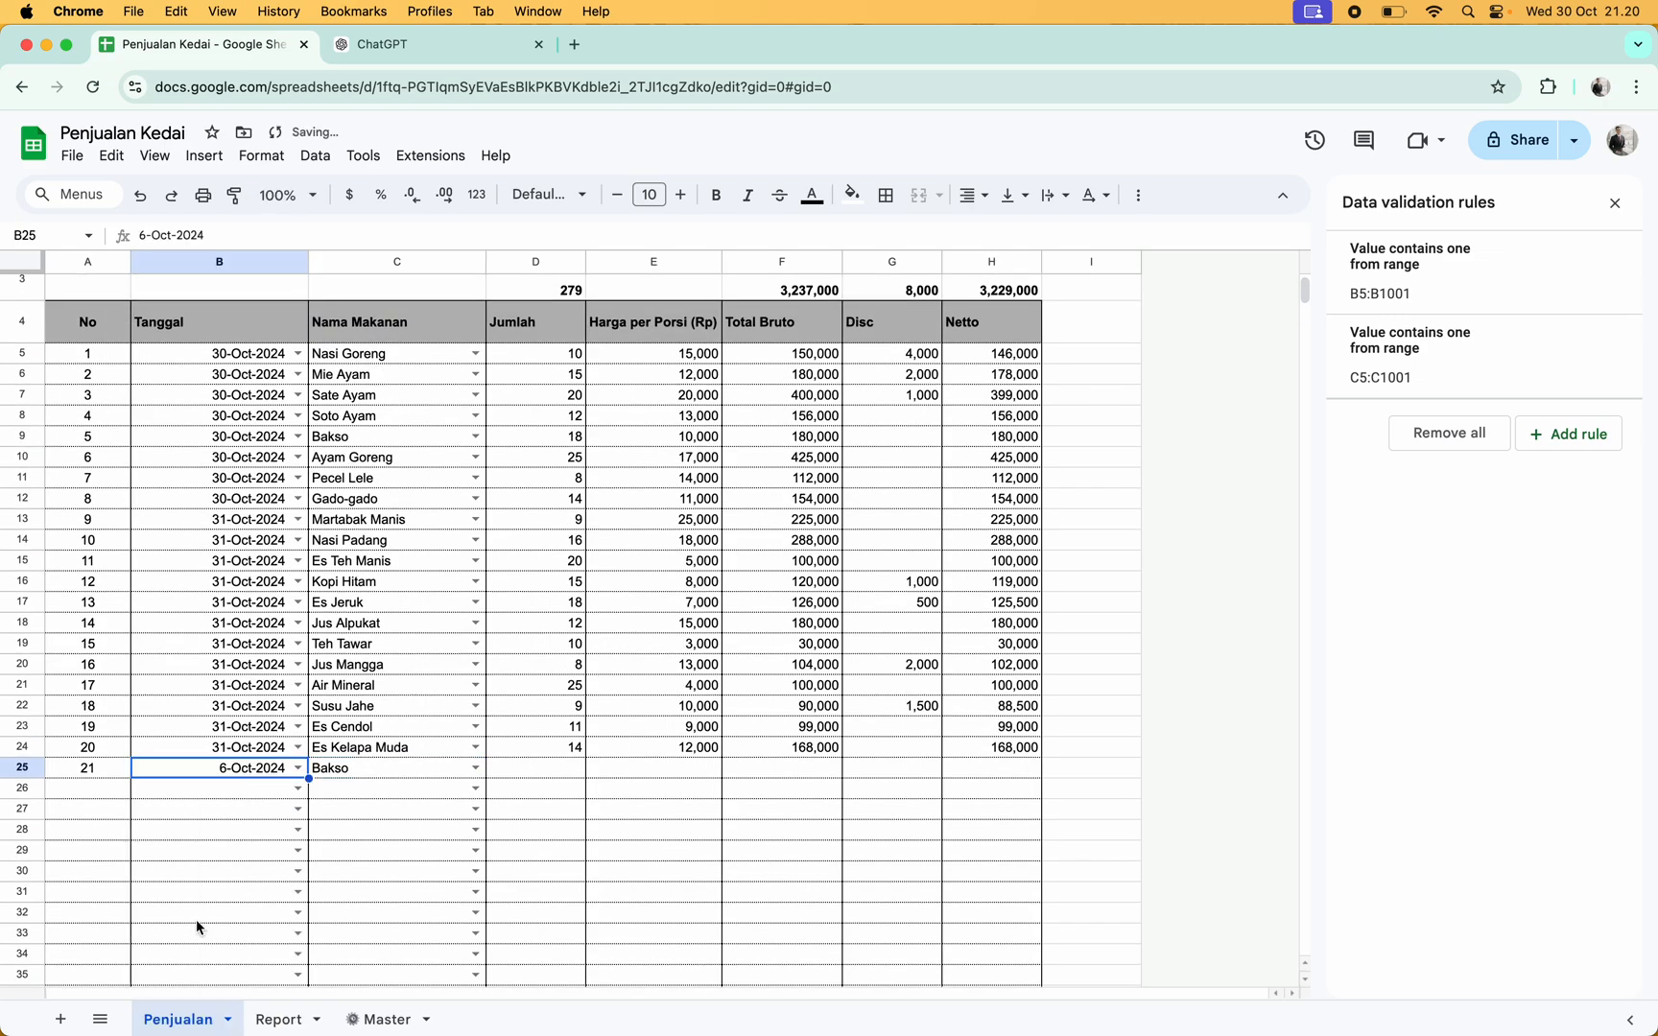
Enter a Jumlah of 20 and a Harga per Porsi of 10000 for the Bakso sale in row 25
{"action": "left_click", "coordinate": [571, 771]}
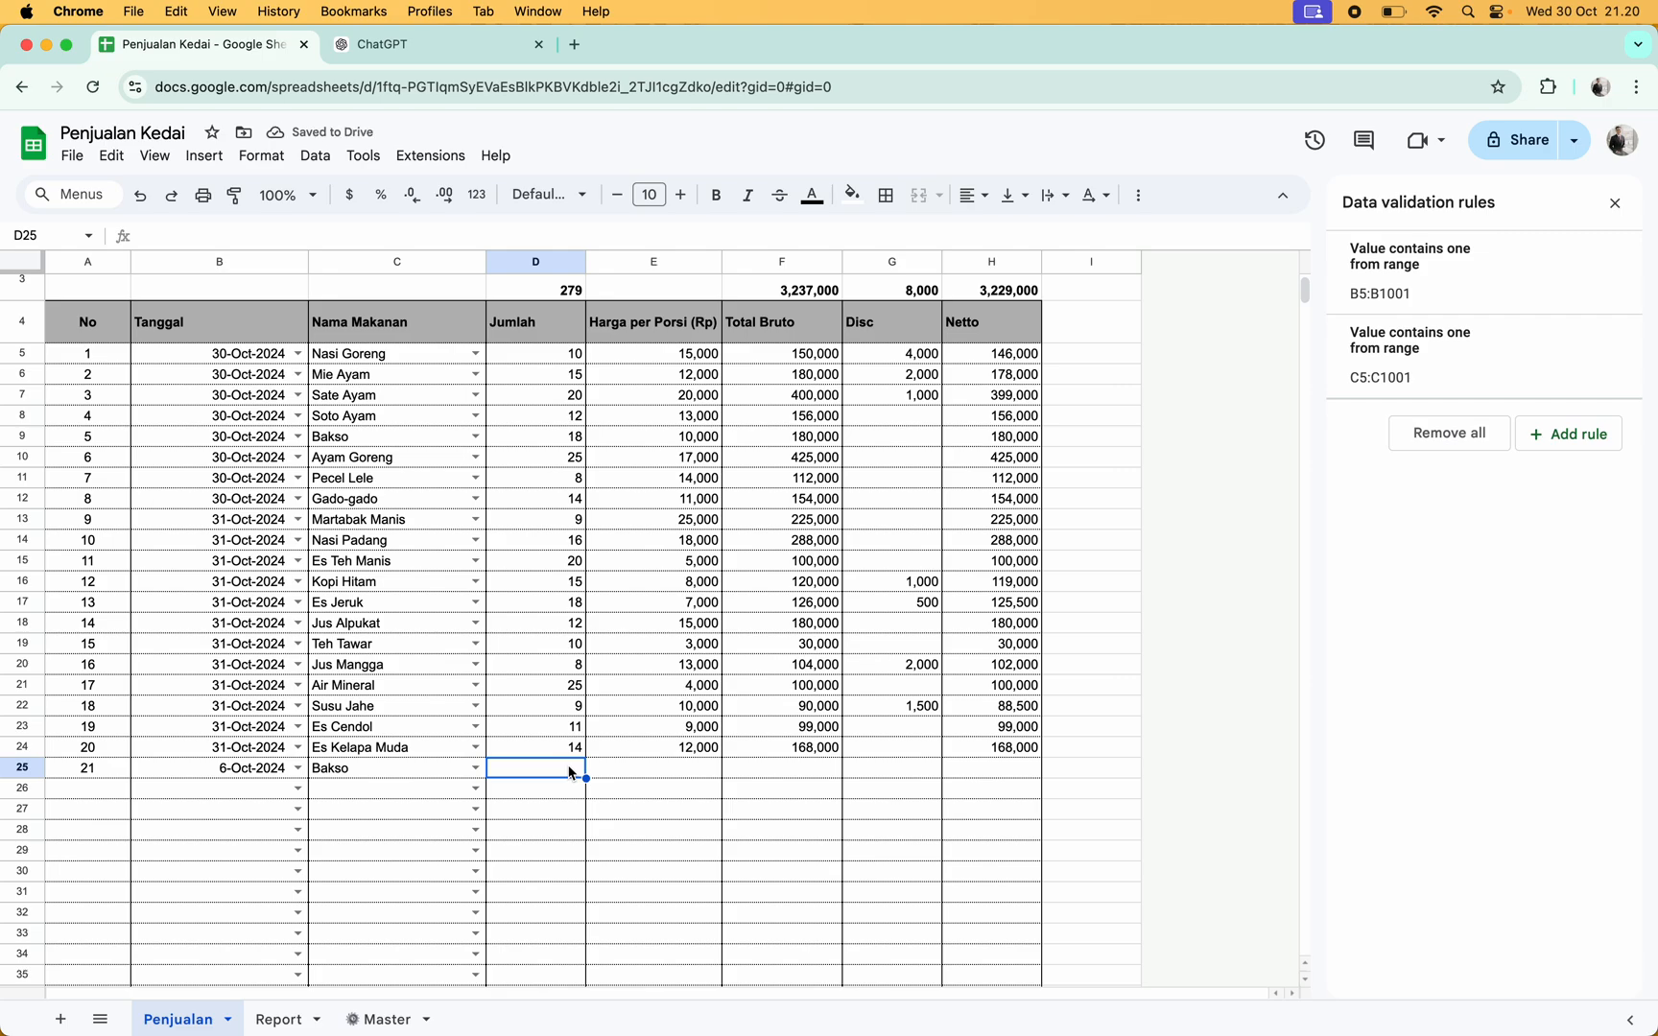
{"action": "type", "text": "20"}
{"action": "key", "text": "Return"}
{"action": "key", "text": "Up"}
{"action": "key", "text": "Right"}
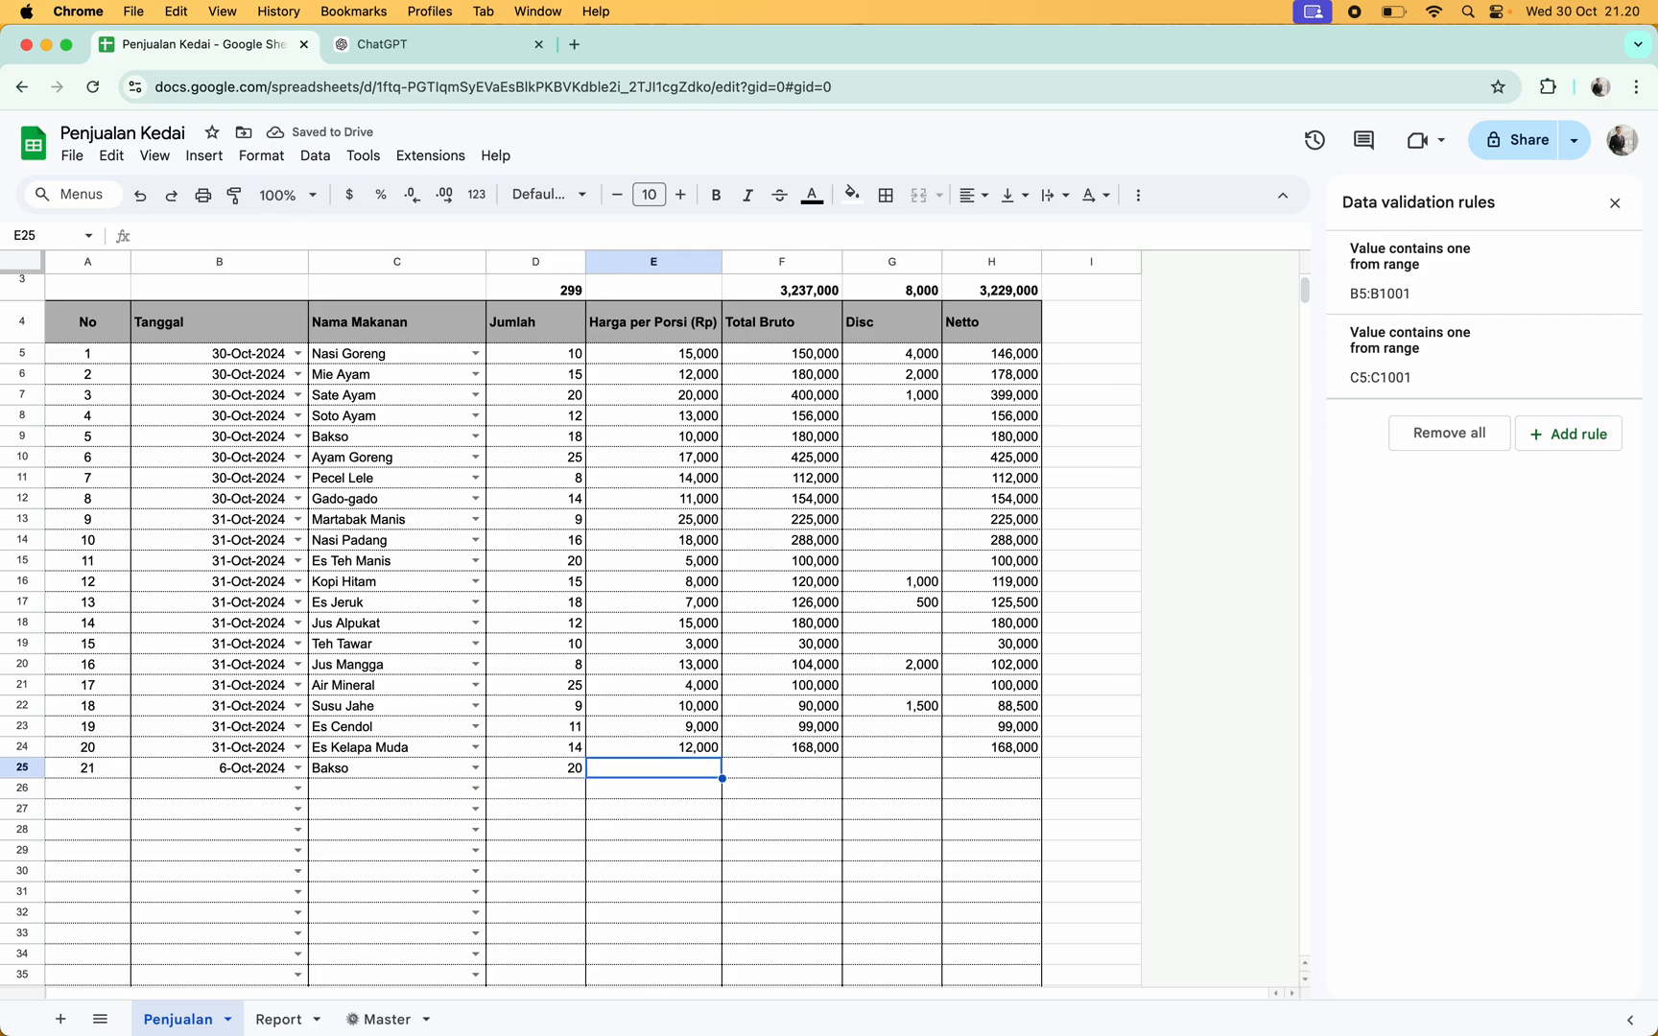
{"action": "type", "text": "10000"}
{"action": "key", "text": "Return"}
Copy the Total Bruto through Netto cells F24:H24 into row 25 and all table rows below it
{"action": "key", "text": "Up"}
{"action": "key", "text": "Right"}
{"action": "key", "text": "Up"}
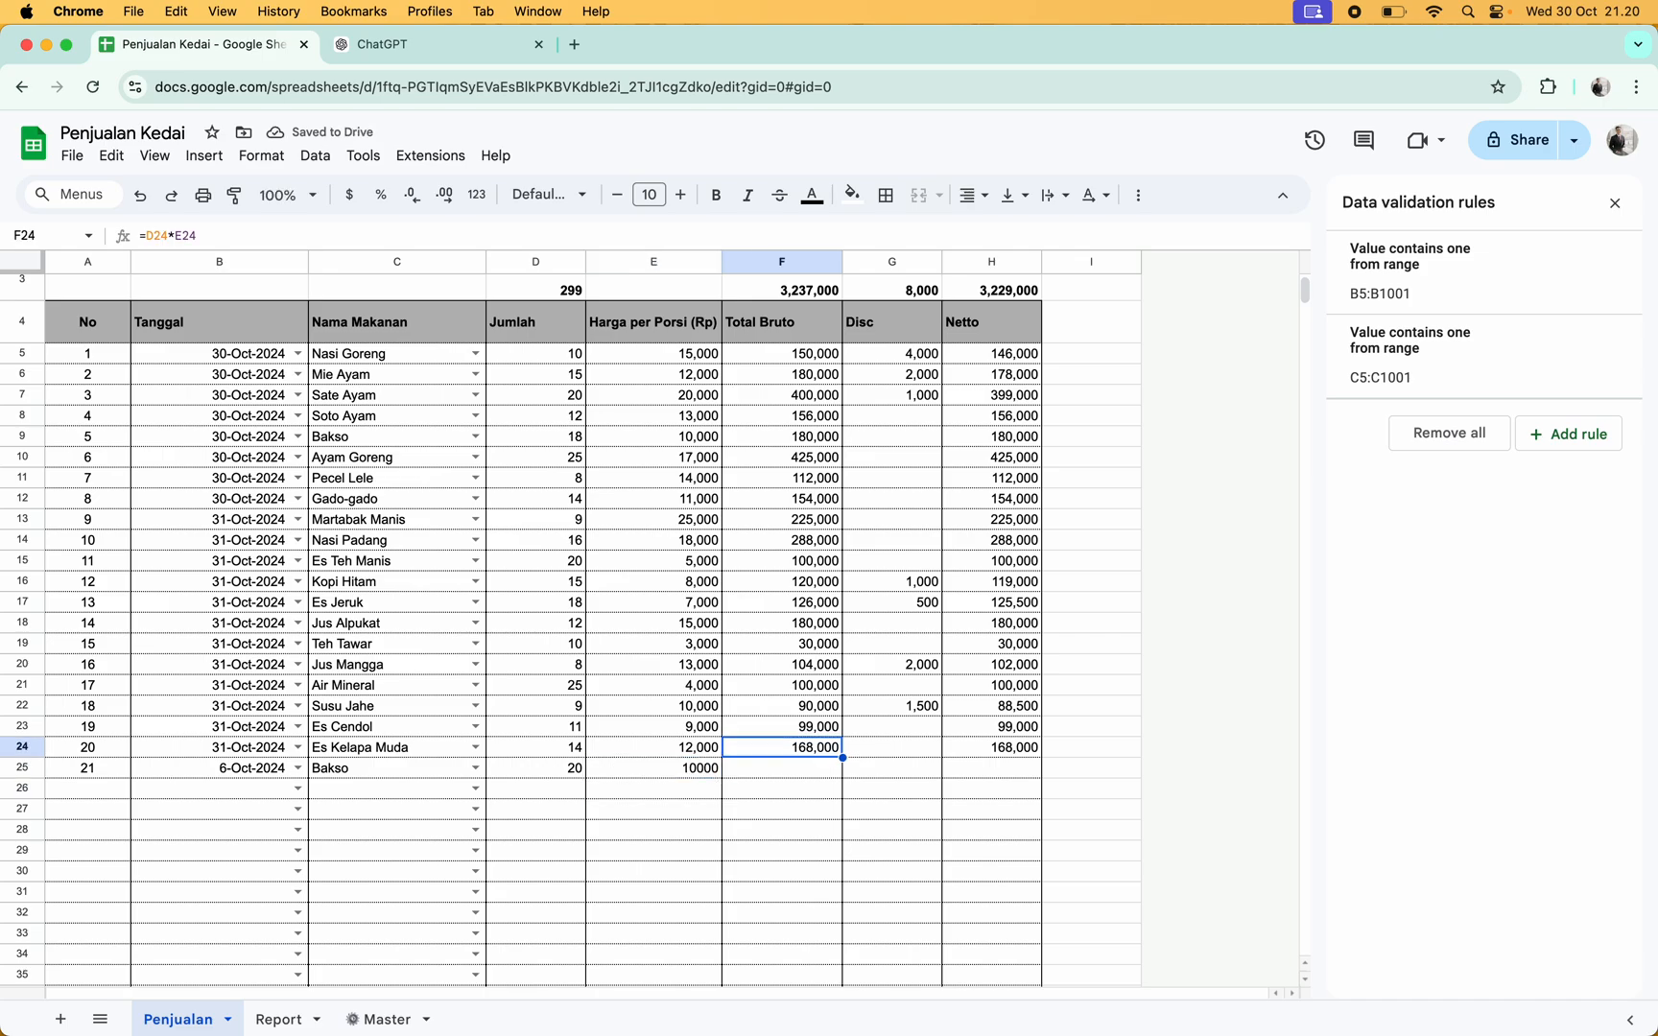
{"action": "key", "text": "Right"}
{"action": "key", "text": "Right"}
{"action": "key", "text": "Left"}
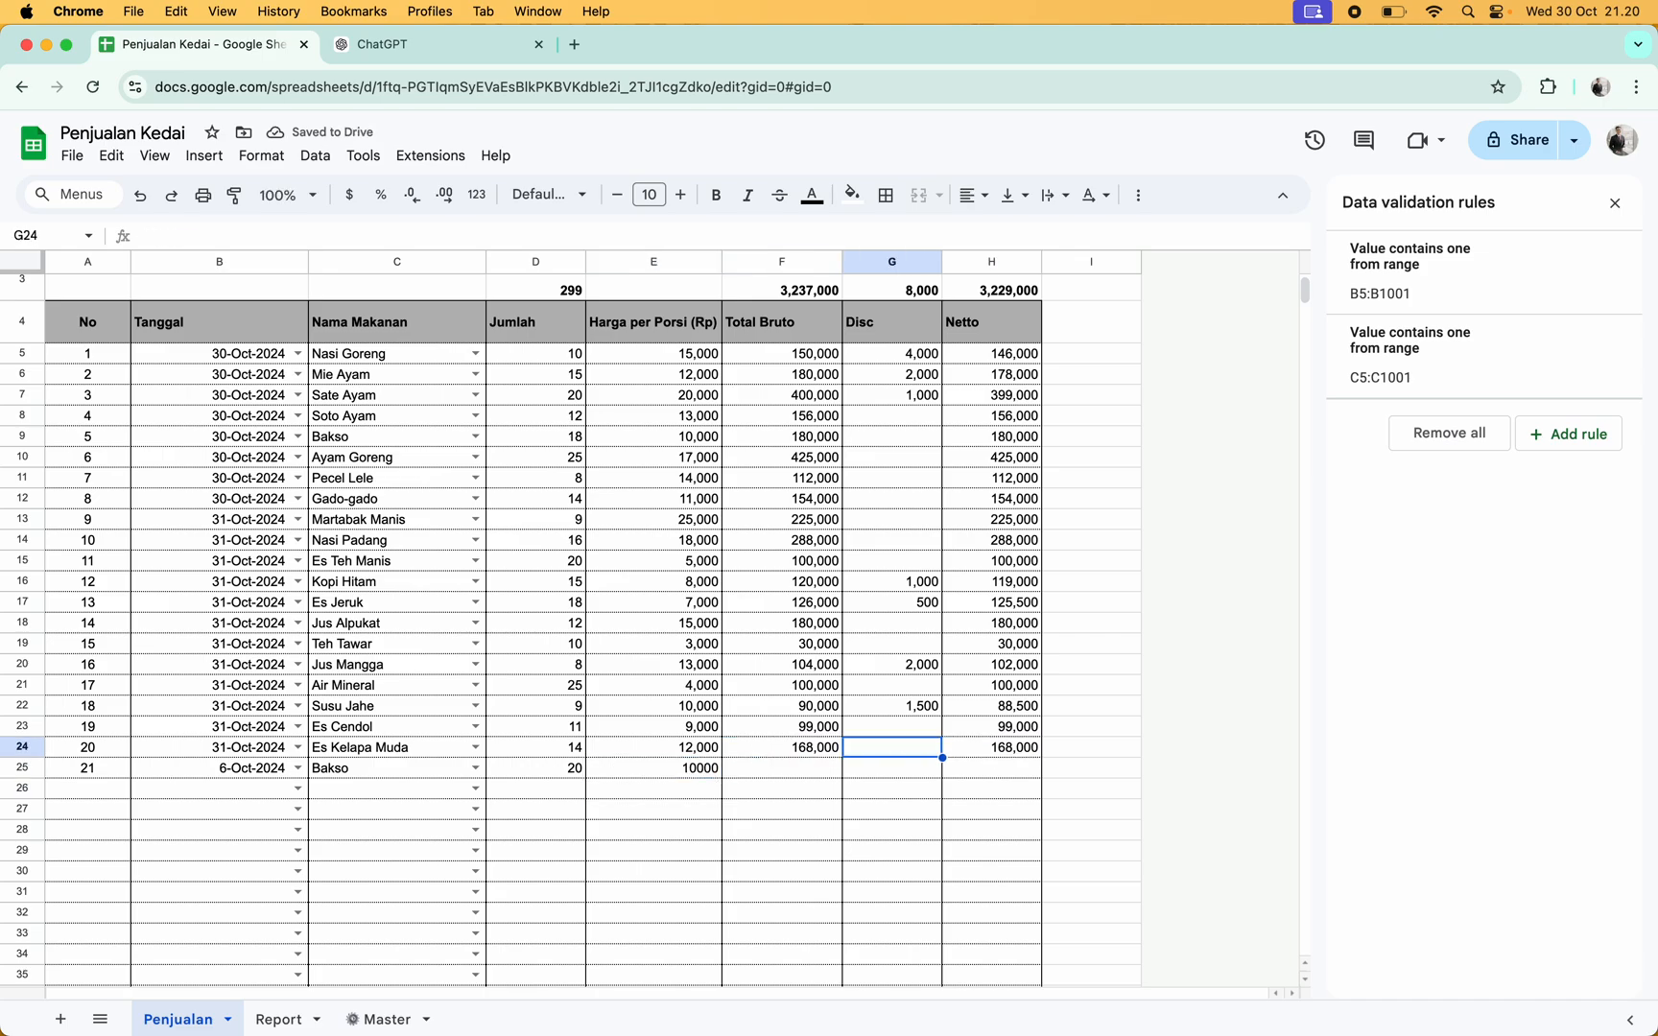
{"action": "key", "text": "Left"}
{"action": "key", "text": "shift+Right"}
{"action": "key", "text": "shift+Right"}
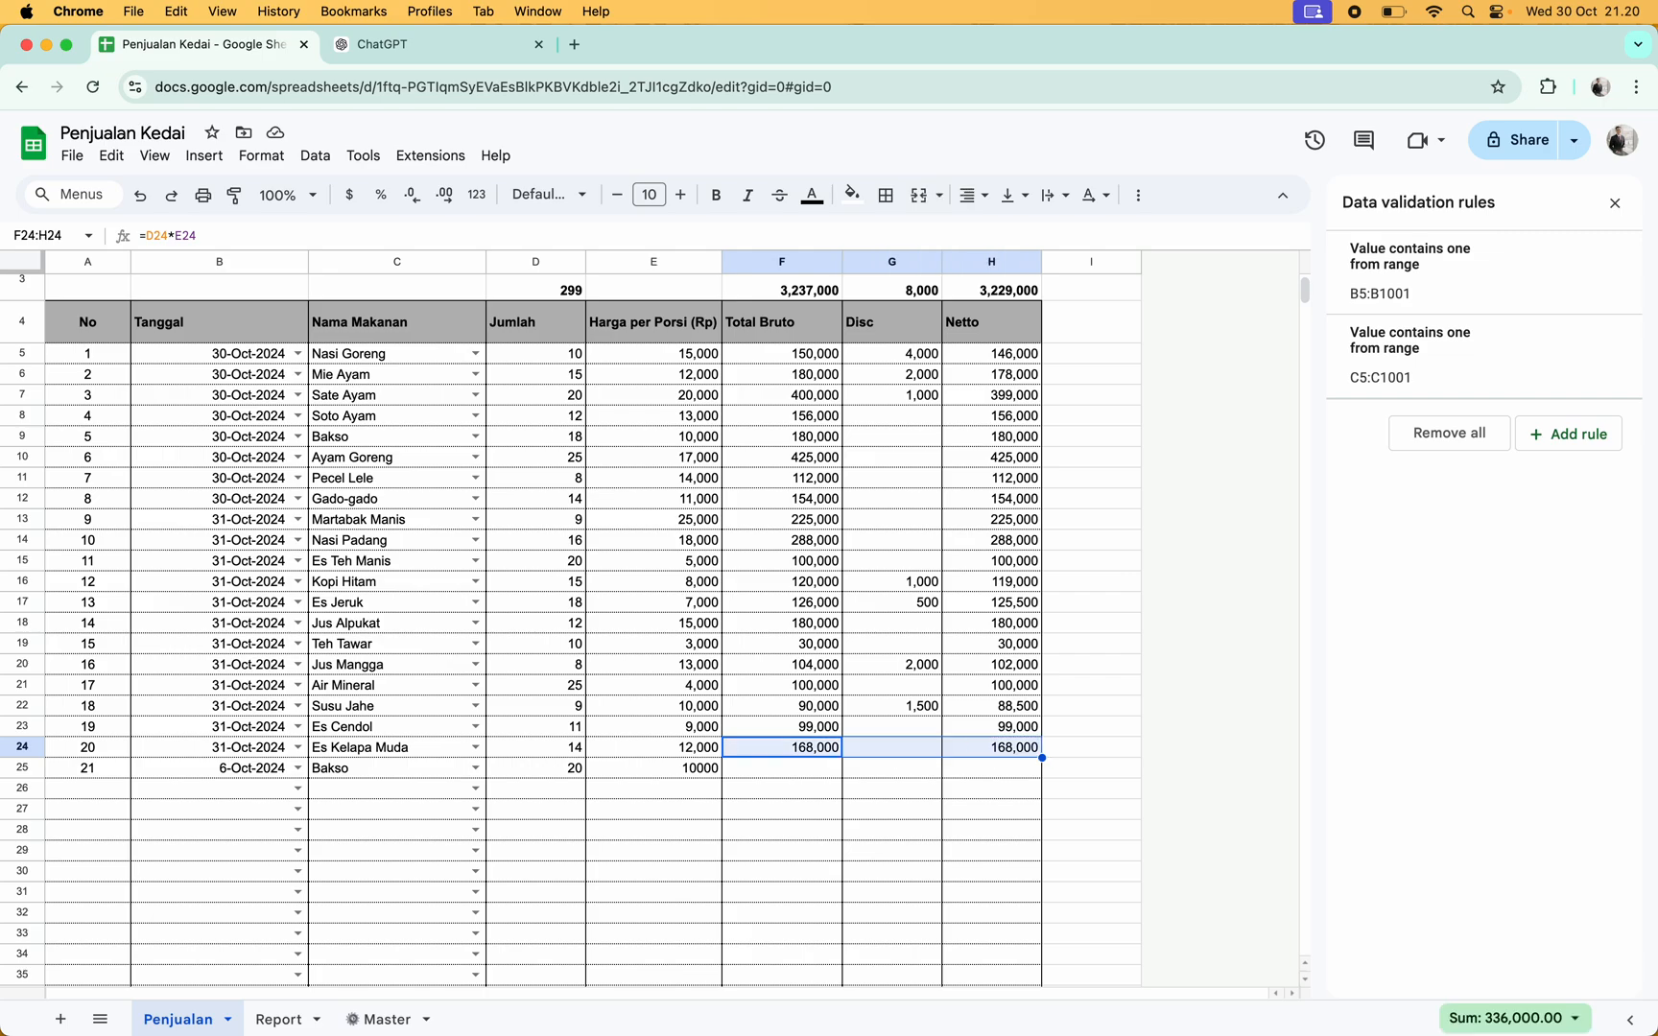
{"action": "key", "text": "super+c"}
{"action": "key", "text": "Down"}
{"action": "key", "text": "shift+Right"}
{"action": "key", "text": "shift+Right"}
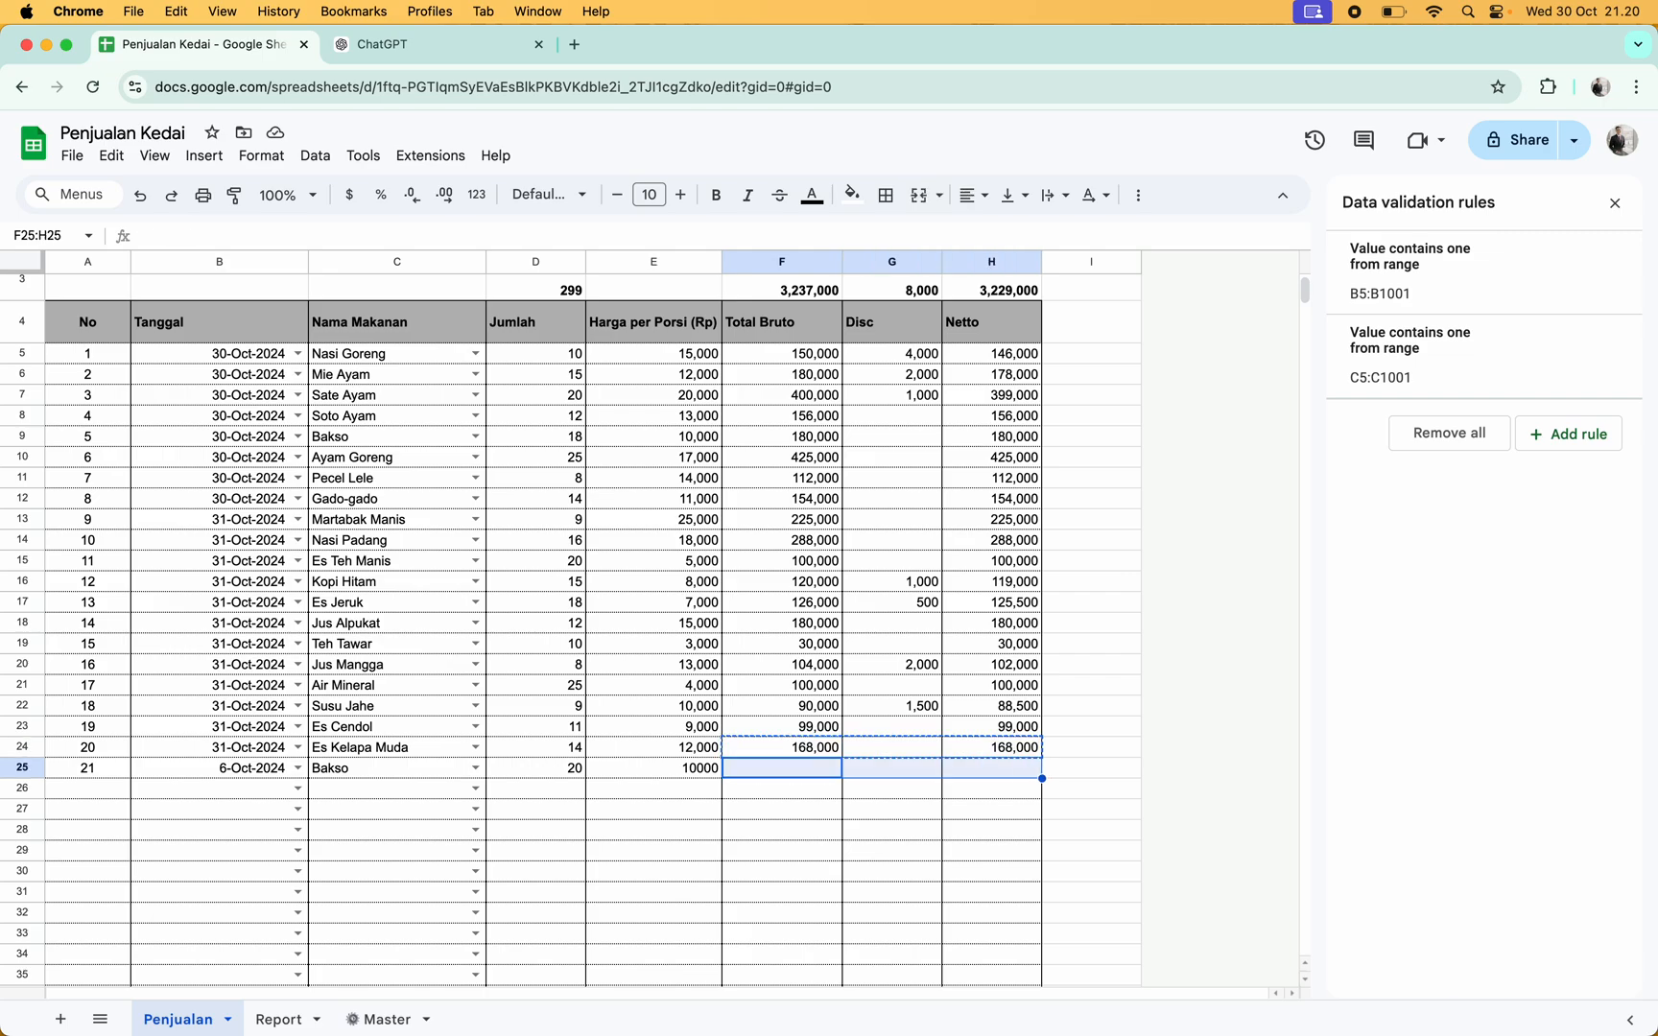
{"action": "key", "text": "super+shift+Down"}
{"action": "key", "text": "super+v"}
Enter a Disc of 1000 for the Bakso sale in G25
{"action": "key", "text": "Up"}
{"action": "key", "text": "Up"}
{"action": "key", "text": "Up"}
{"action": "key", "text": "Up"}
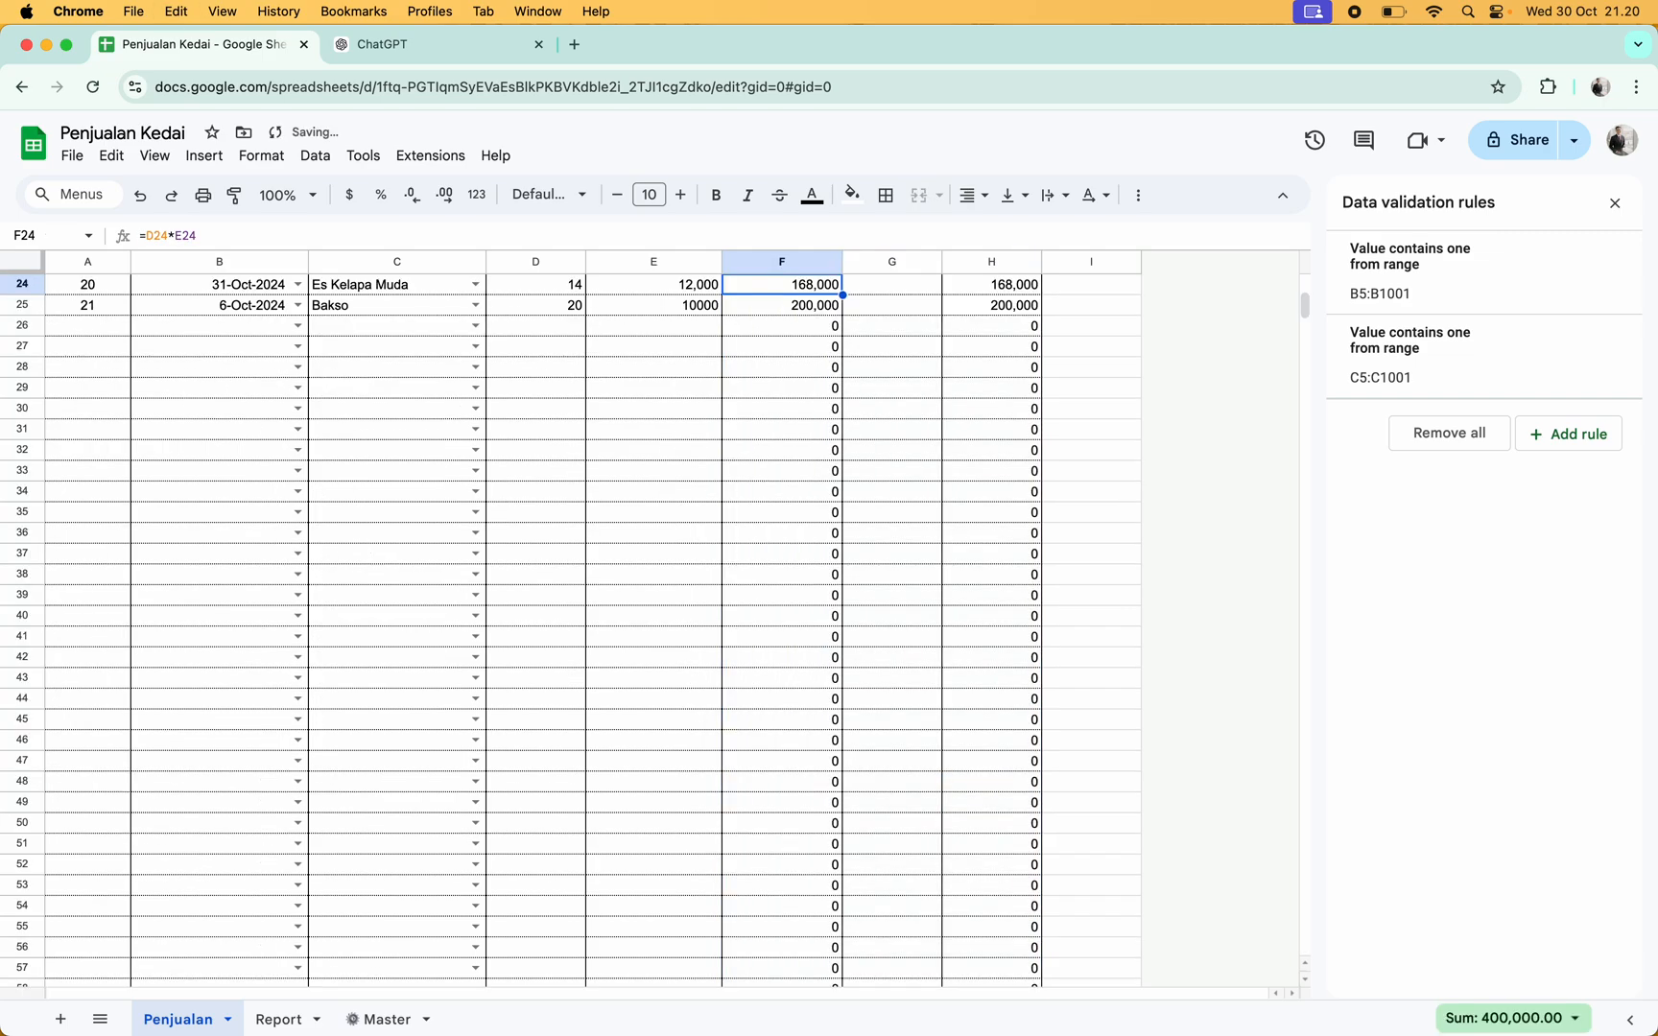
{"action": "key", "text": "Down"}
{"action": "key", "text": "Down"}
{"action": "key", "text": "Down"}
{"action": "key", "text": "Right"}
{"action": "key", "text": "Down"}
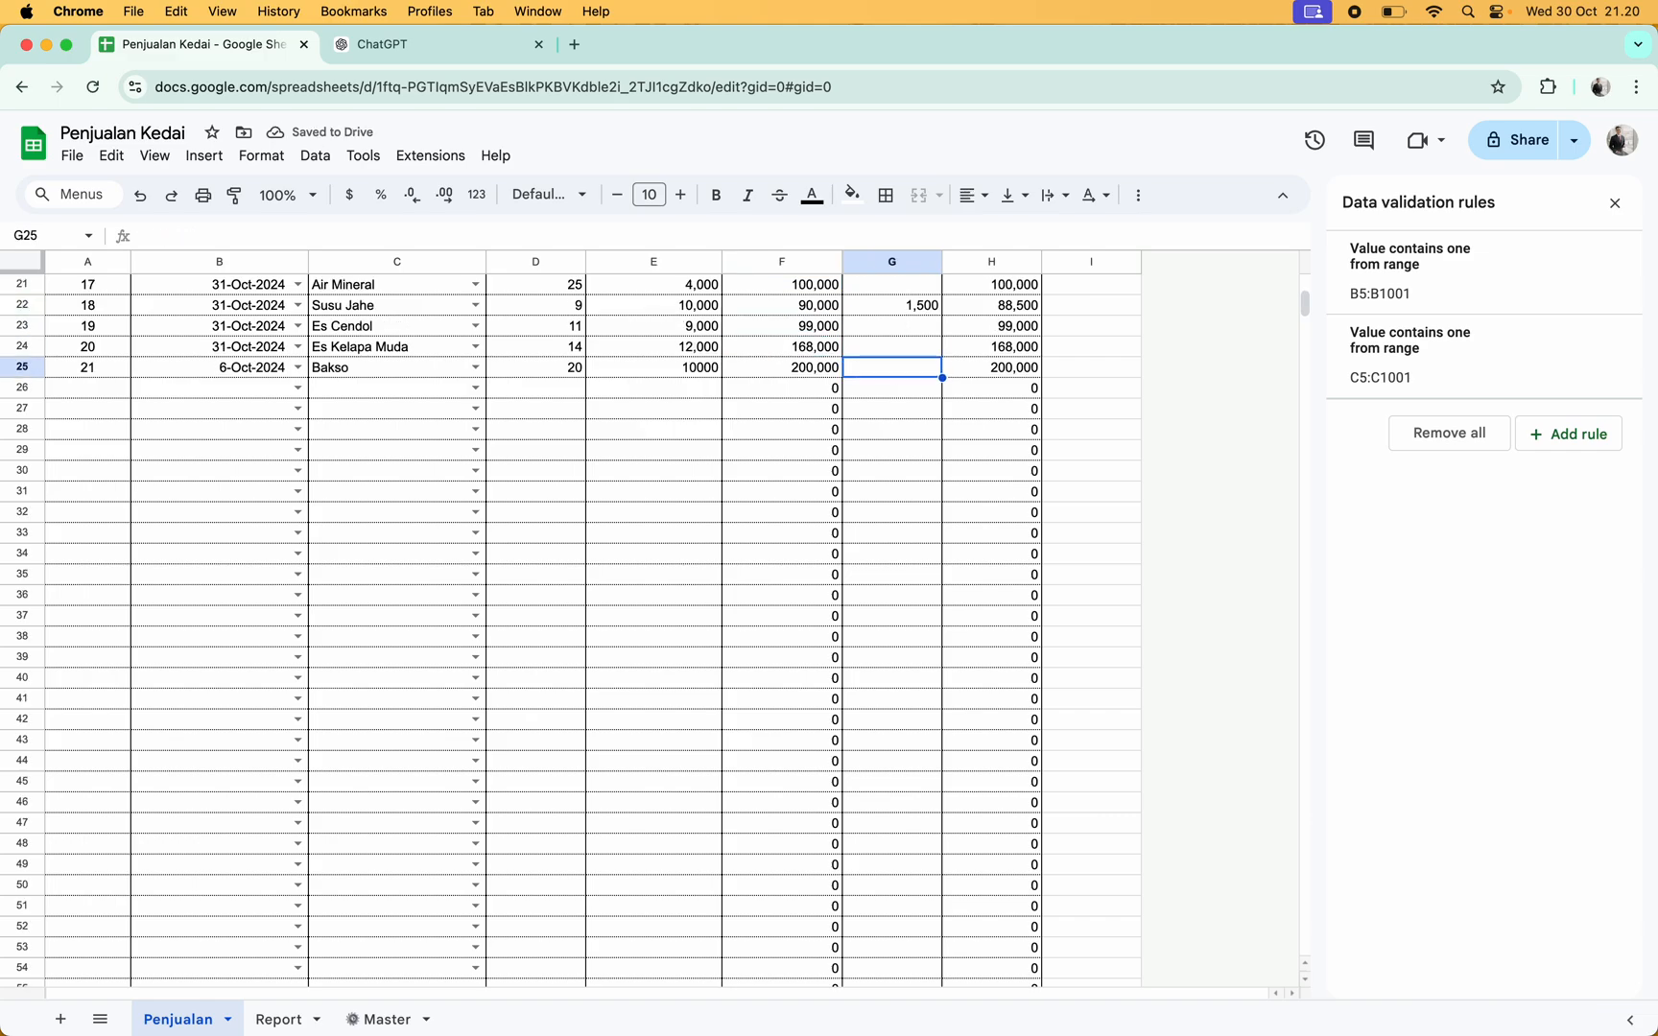
{"action": "type", "text": "10"}
{"action": "key", "text": "Return"}
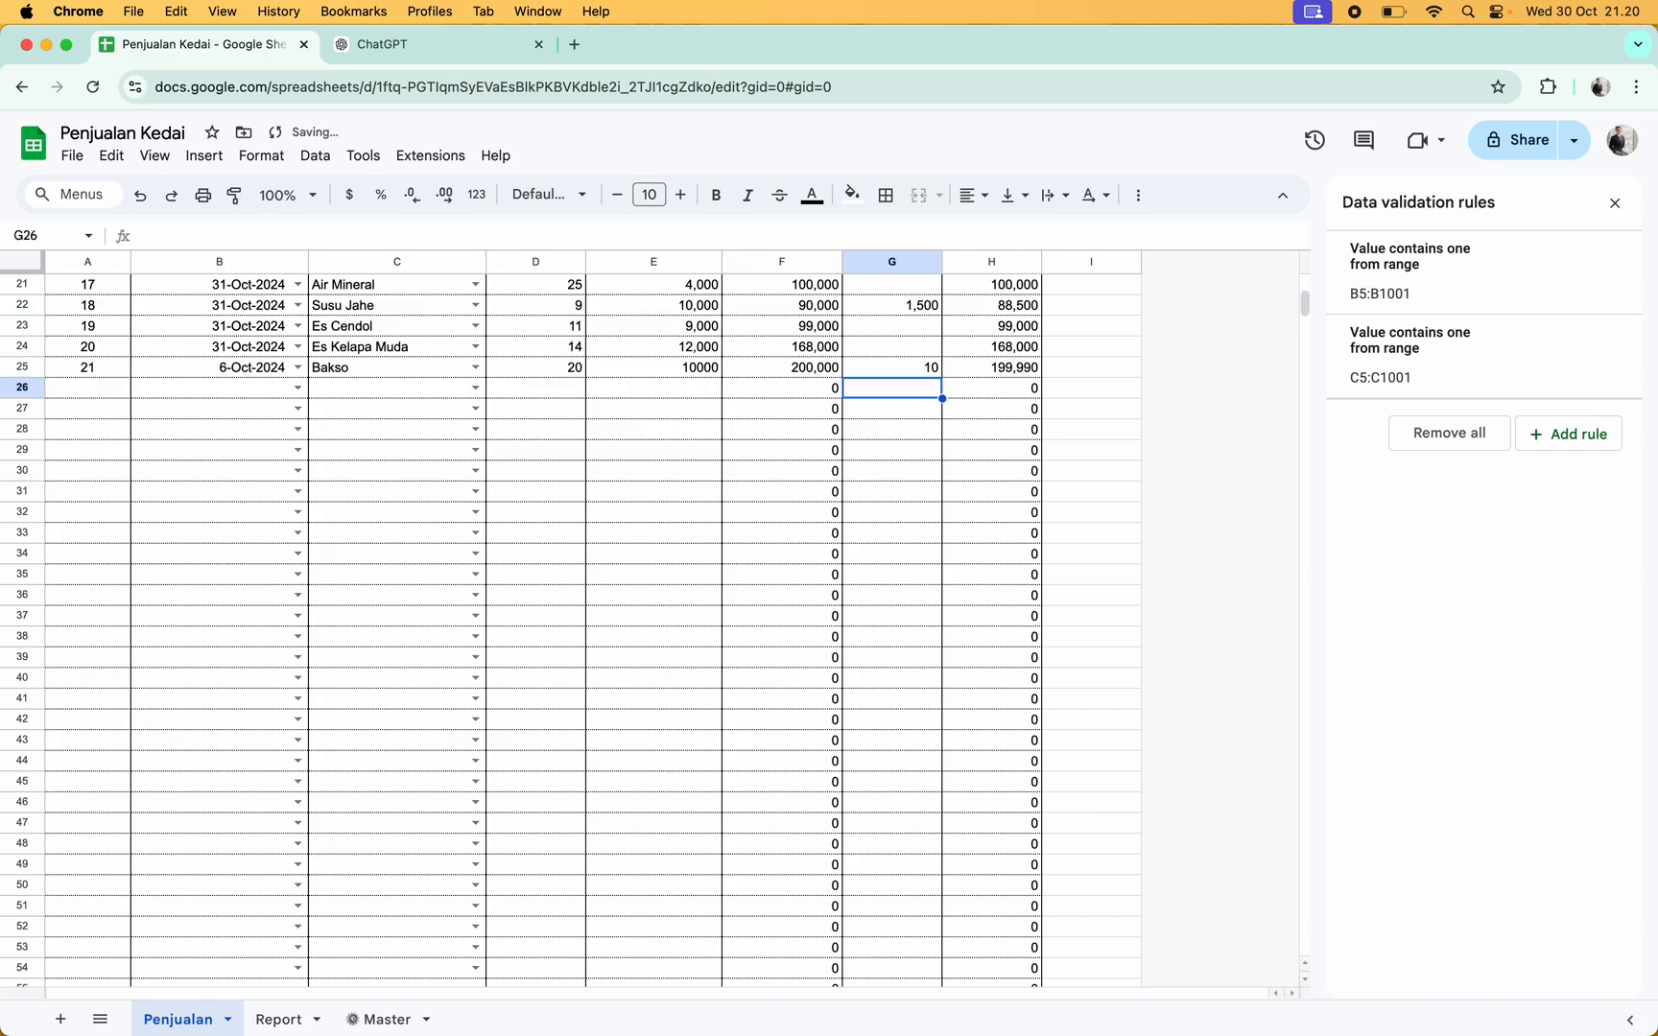
{"action": "key", "text": "Up"}
{"action": "type", "text": "1000"}
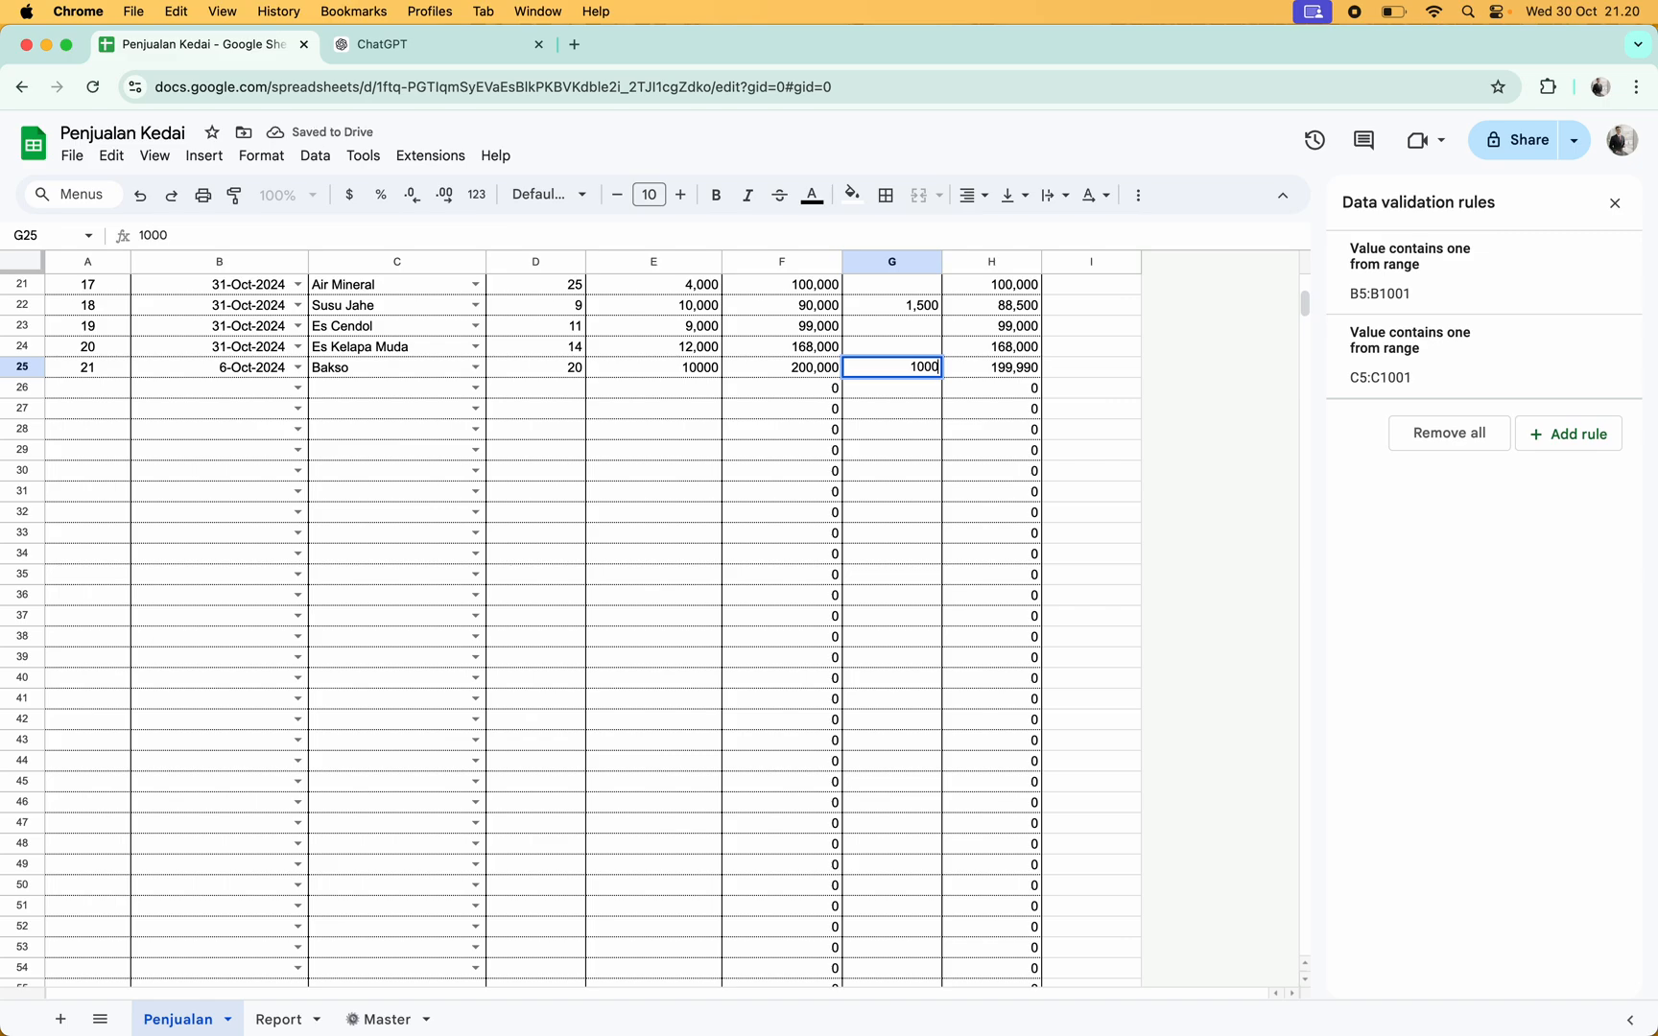
{"action": "key", "text": "Return"}
Choose 6-Oct-2024 from the Tanggal list in B26 for a new sales row
{"action": "key", "text": "Left"}
{"action": "key", "text": "Left"}
{"action": "key", "text": "Left"}
{"action": "key", "text": "Left"}
{"action": "key", "text": "Left"}
{"action": "key", "text": "Left"}
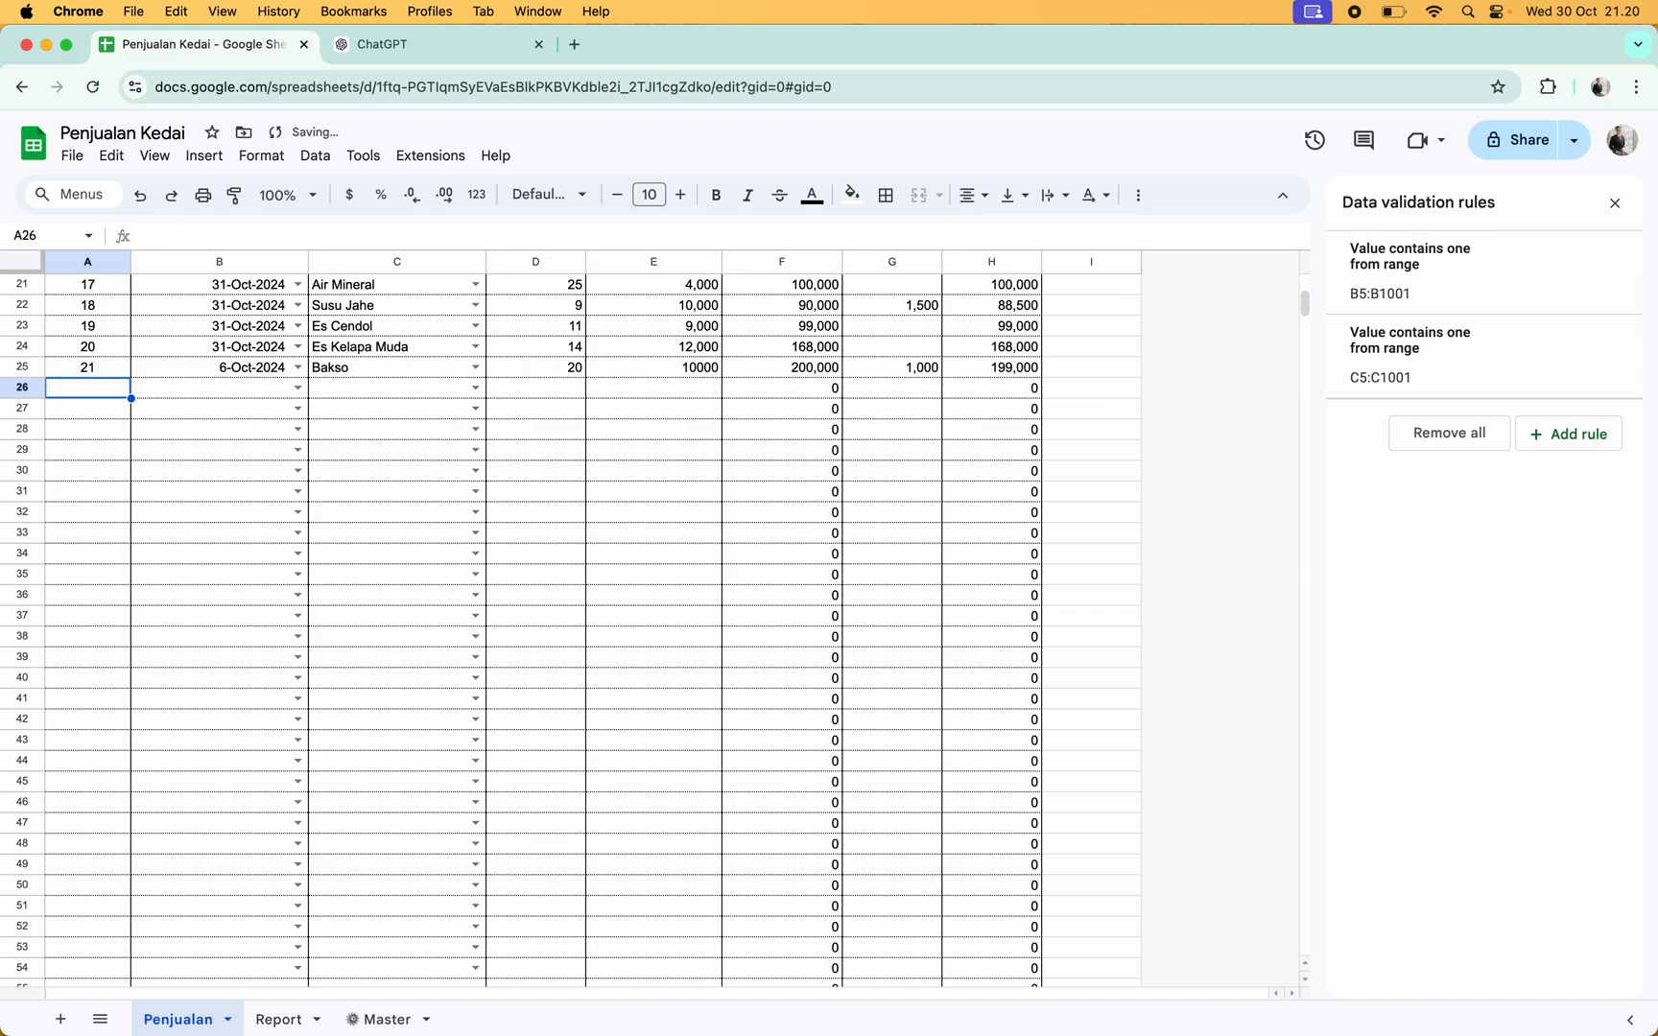
{"action": "key", "text": "Right"}
{"action": "key", "text": "Return"}
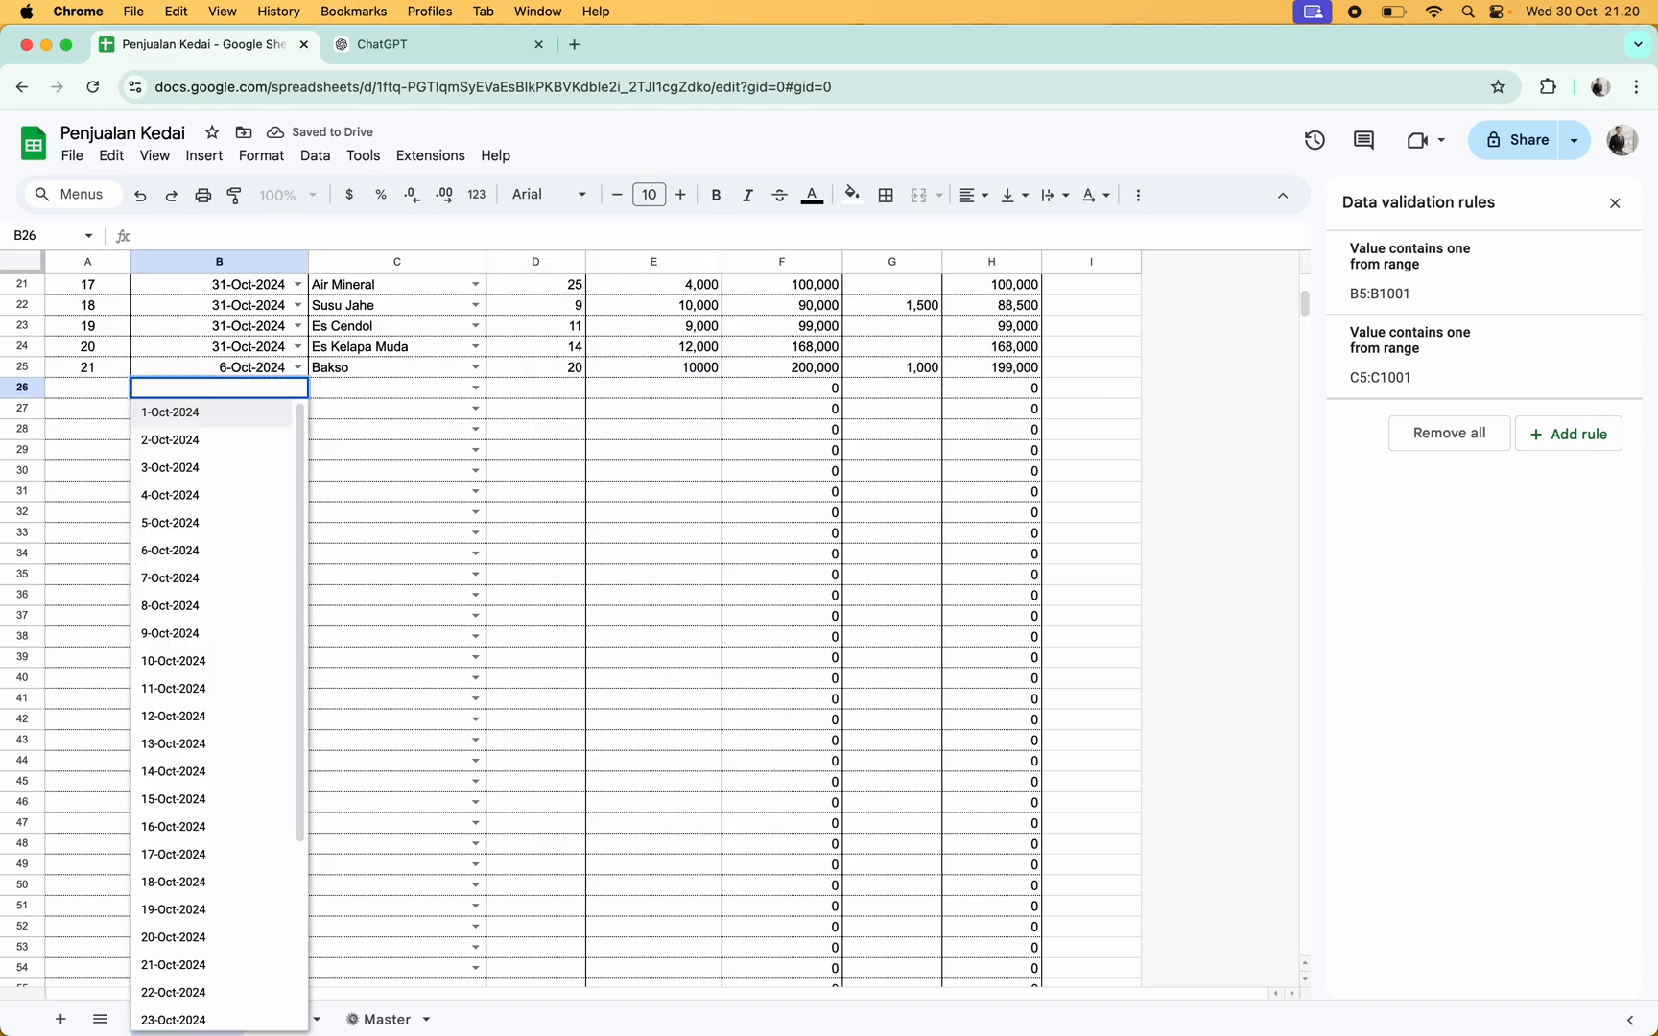
{"action": "key", "text": "Down"}
{"action": "key", "text": "Down"}
{"action": "key", "text": "Down"}
{"action": "key", "text": "Down"}
{"action": "key", "text": "Down"}
{"action": "key", "text": "Return"}
Choose Gado-gado as the Nama Makanan in C26
{"action": "key", "text": "Up"}
{"action": "key", "text": "Right"}
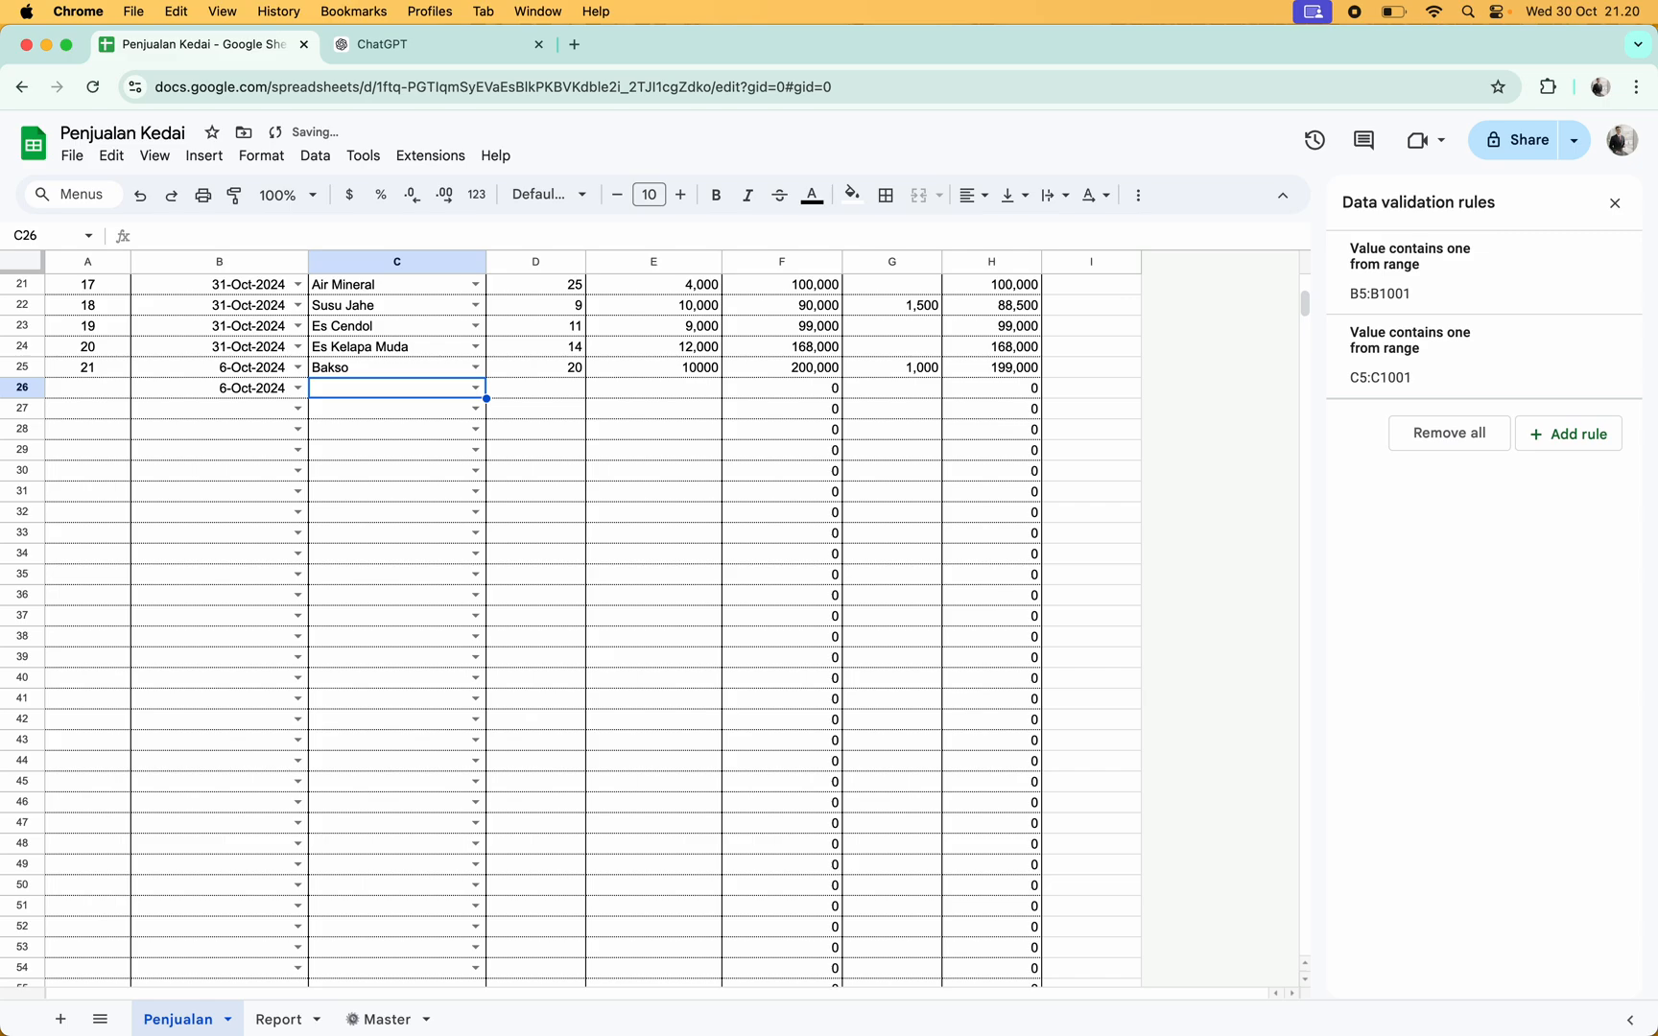
{"action": "key", "text": "Return"}
{"action": "key", "text": "Down"}
{"action": "key", "text": "Down"}
{"action": "key", "text": "Down"}
{"action": "key", "text": "Down"}
{"action": "key", "text": "Down"}
{"action": "key", "text": "Down"}
{"action": "key", "text": "Down"}
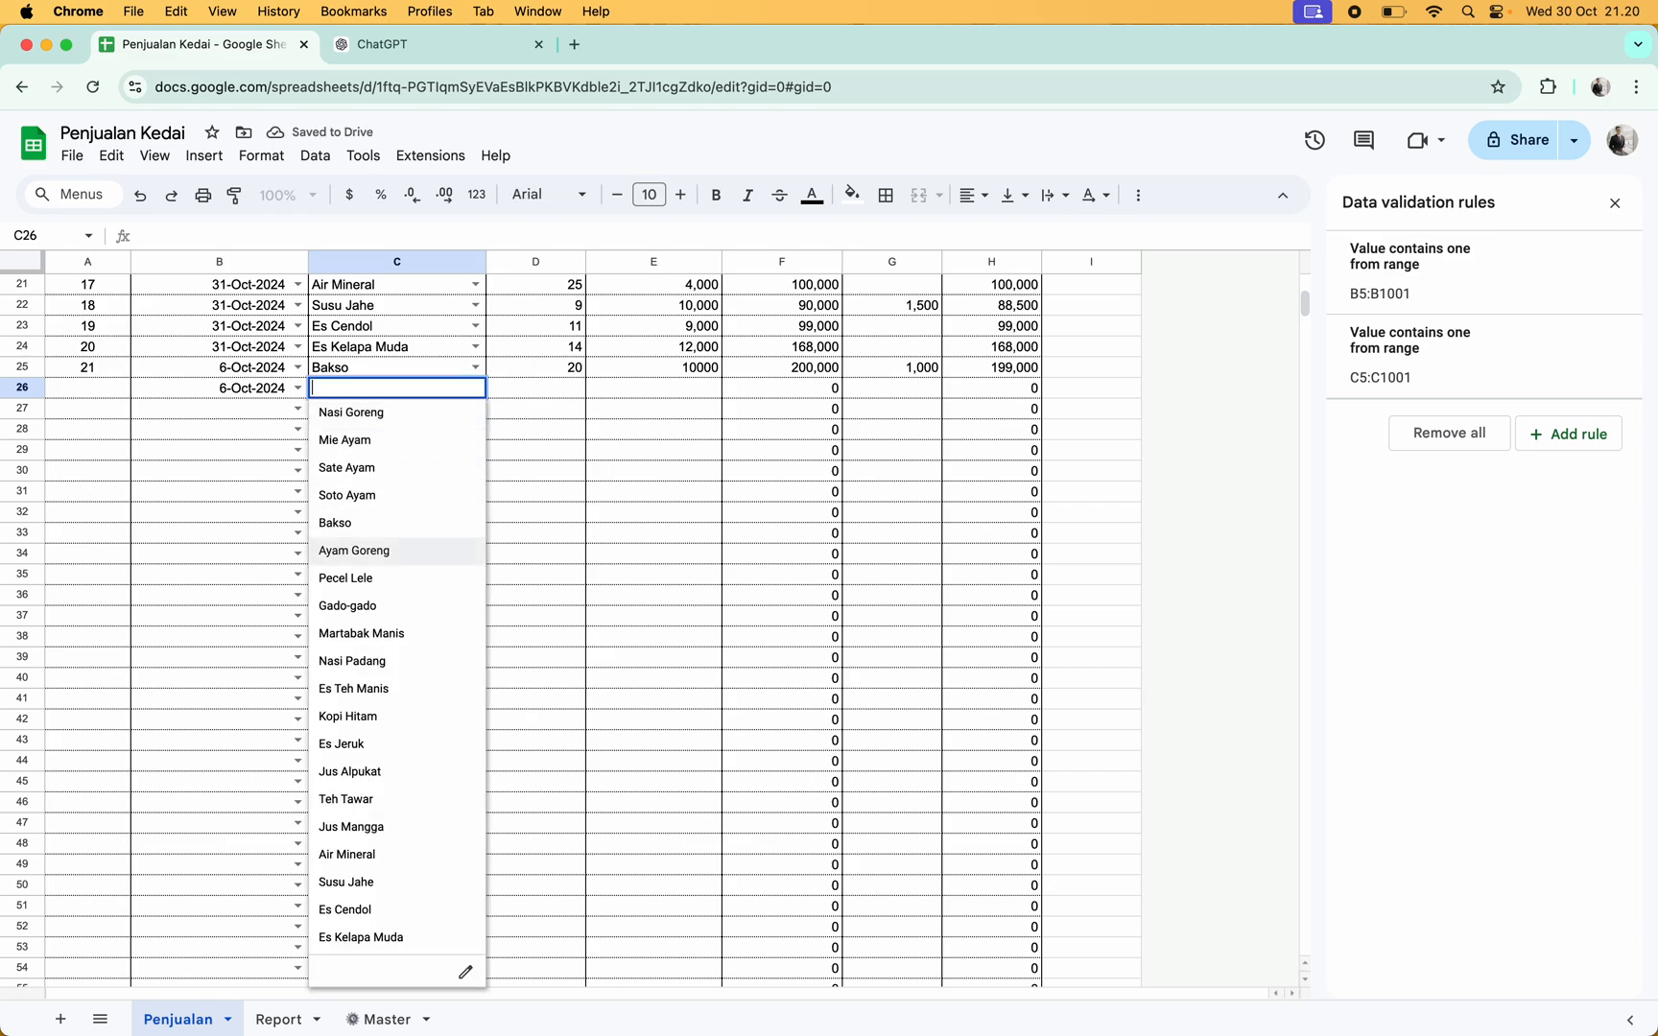
{"action": "key", "text": "Return"}
Enter a Jumlah of 1 and a Harga per Porsi of 12000 for the Gado-gado sale in row 26
{"action": "key", "text": "Up"}
{"action": "key", "text": "Right"}
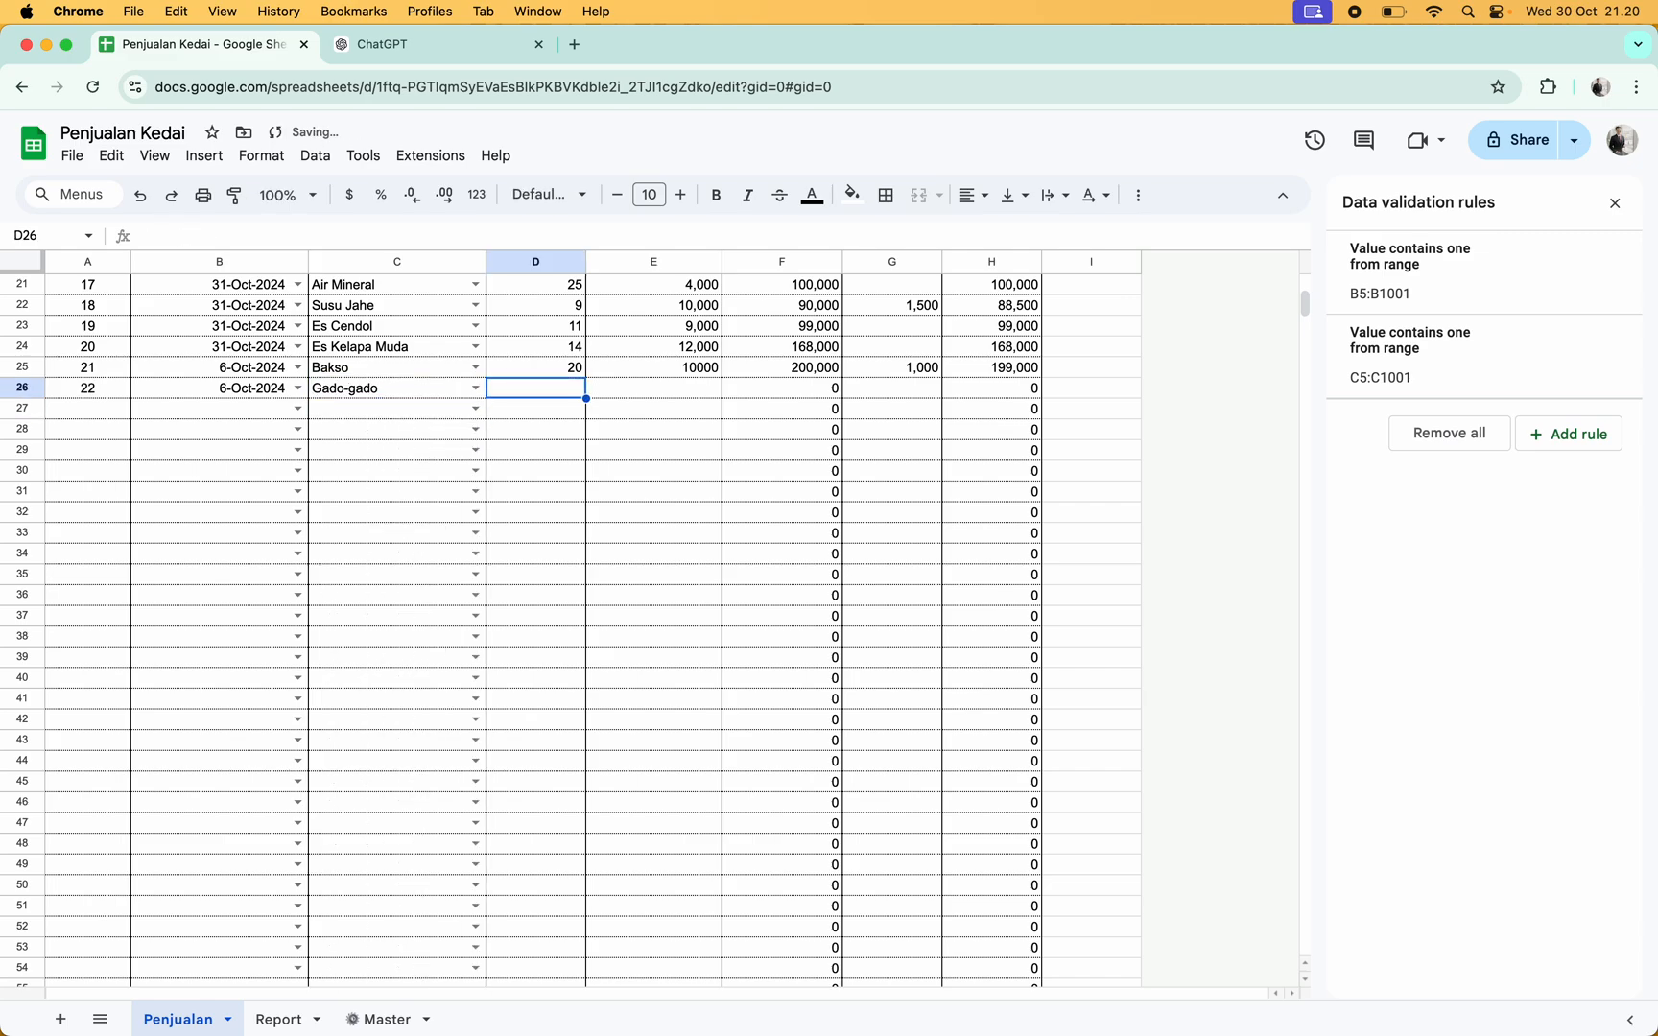
{"action": "type", "text": "1"}
{"action": "key", "text": "Tab"}
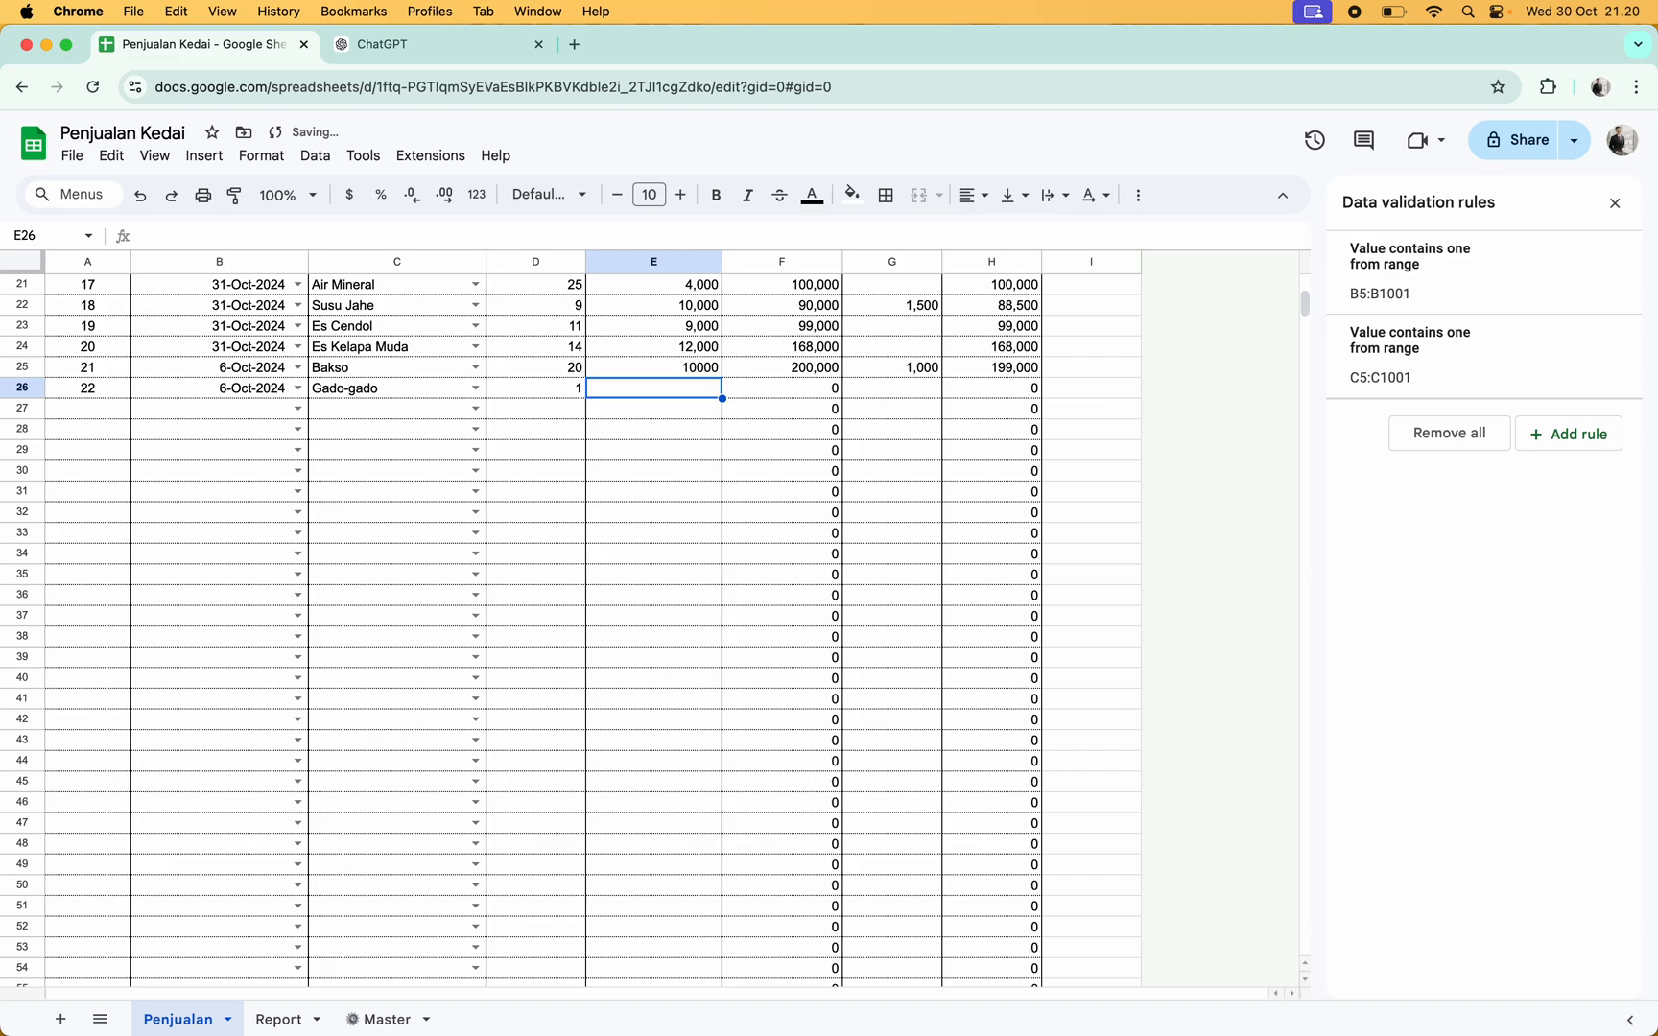
{"action": "type", "text": "12000"}
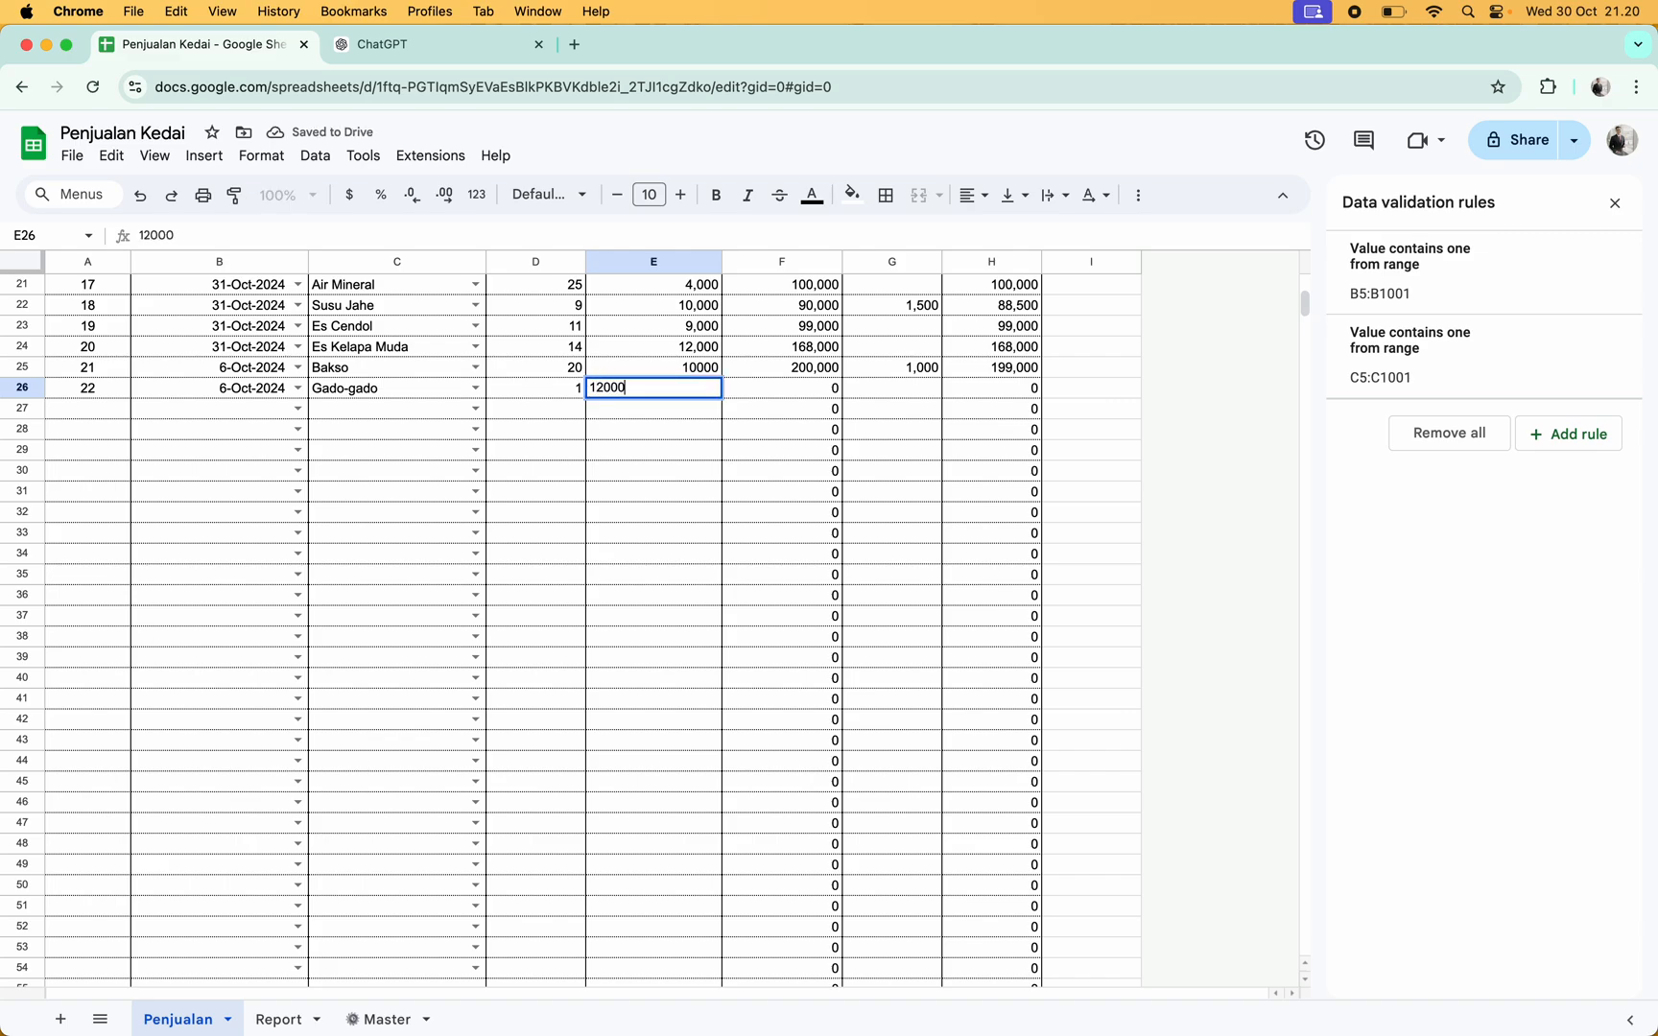
{"action": "key", "text": "Return"}
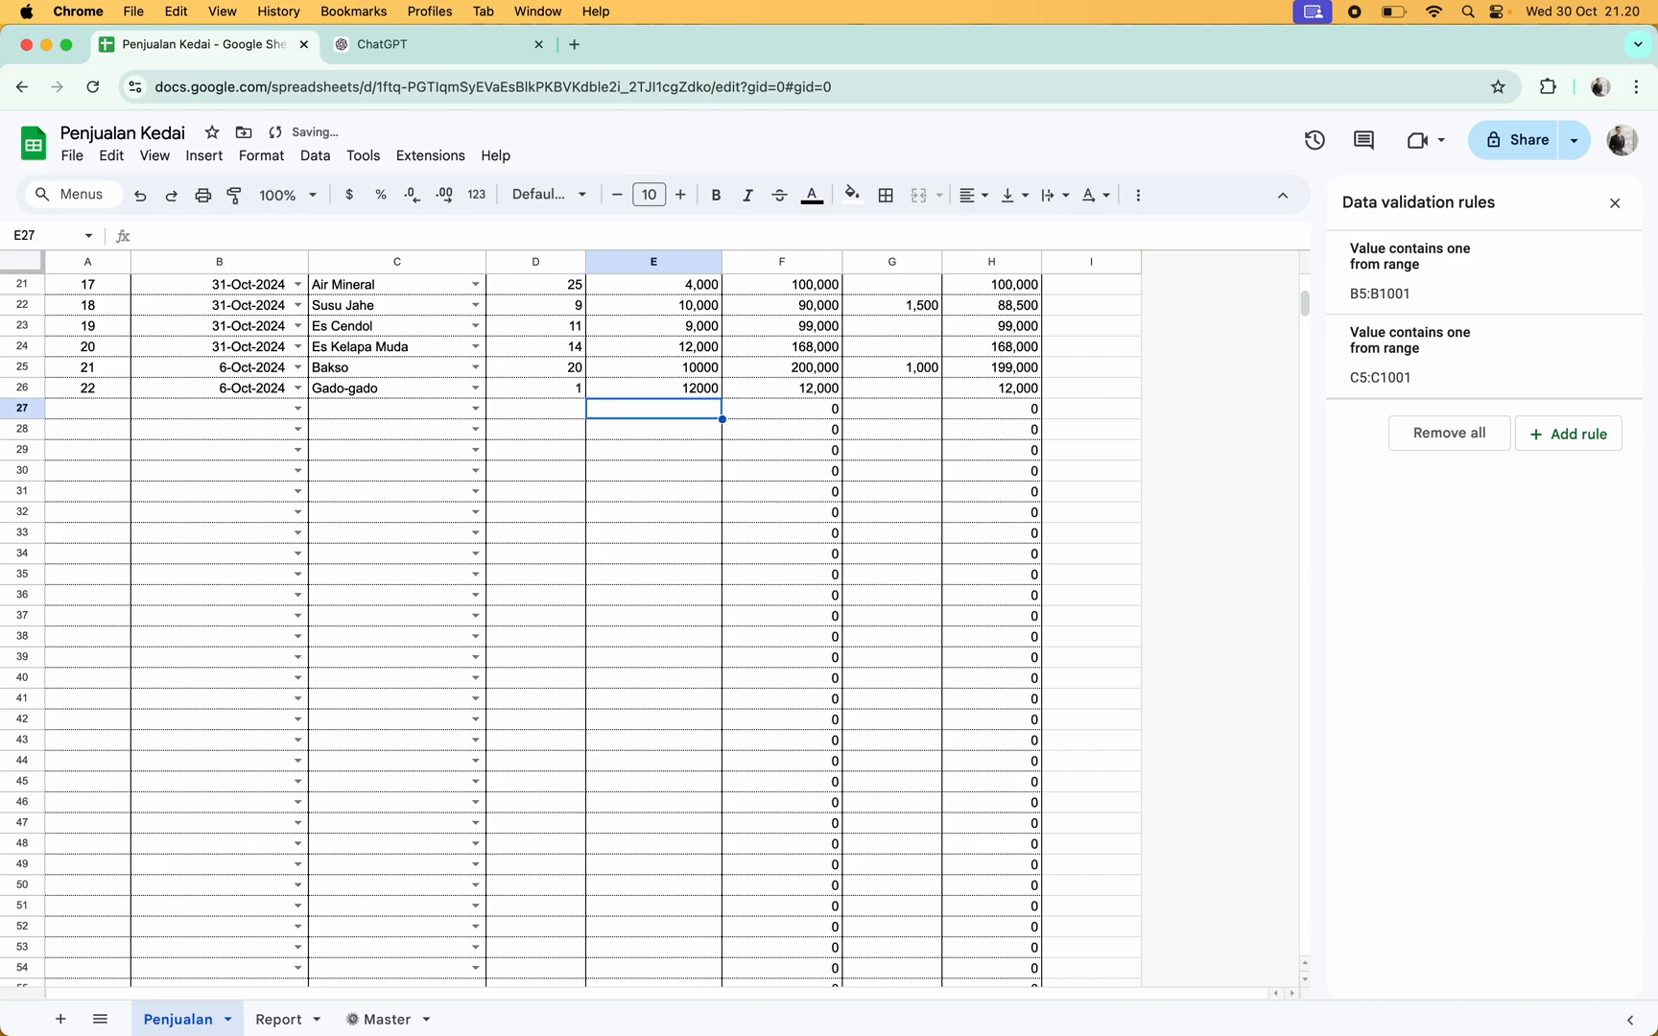
Look through the earlier Harga per Porsi entries in column E for the Gado-gado price
{"action": "key", "text": "Up"}
{"action": "key", "text": "Up"}
{"action": "key", "text": "Up"}
{"action": "key", "text": "Up"}
{"action": "key", "text": "Up"}
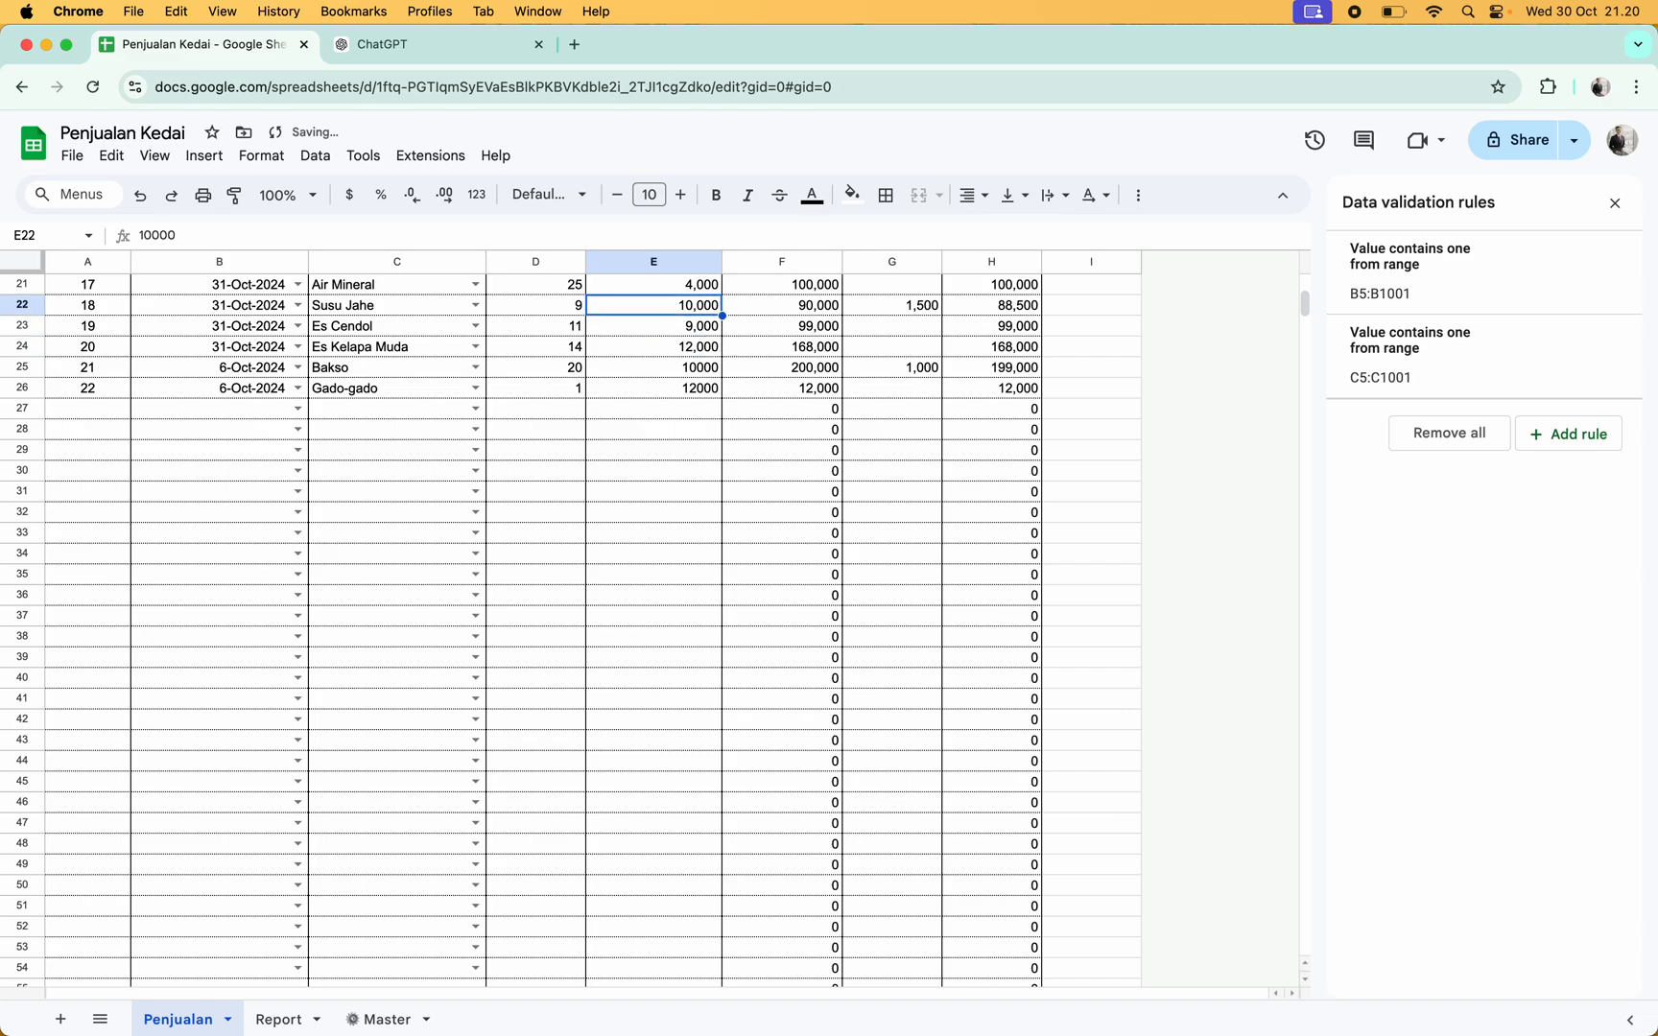
{"action": "key", "text": "Up"}
{"action": "key", "text": "Up"}
{"action": "key", "text": "Up"}
{"action": "key", "text": "Up"}
{"action": "key", "text": "Up"}
{"action": "key", "text": "Down"}
{"action": "key", "text": "Down"}
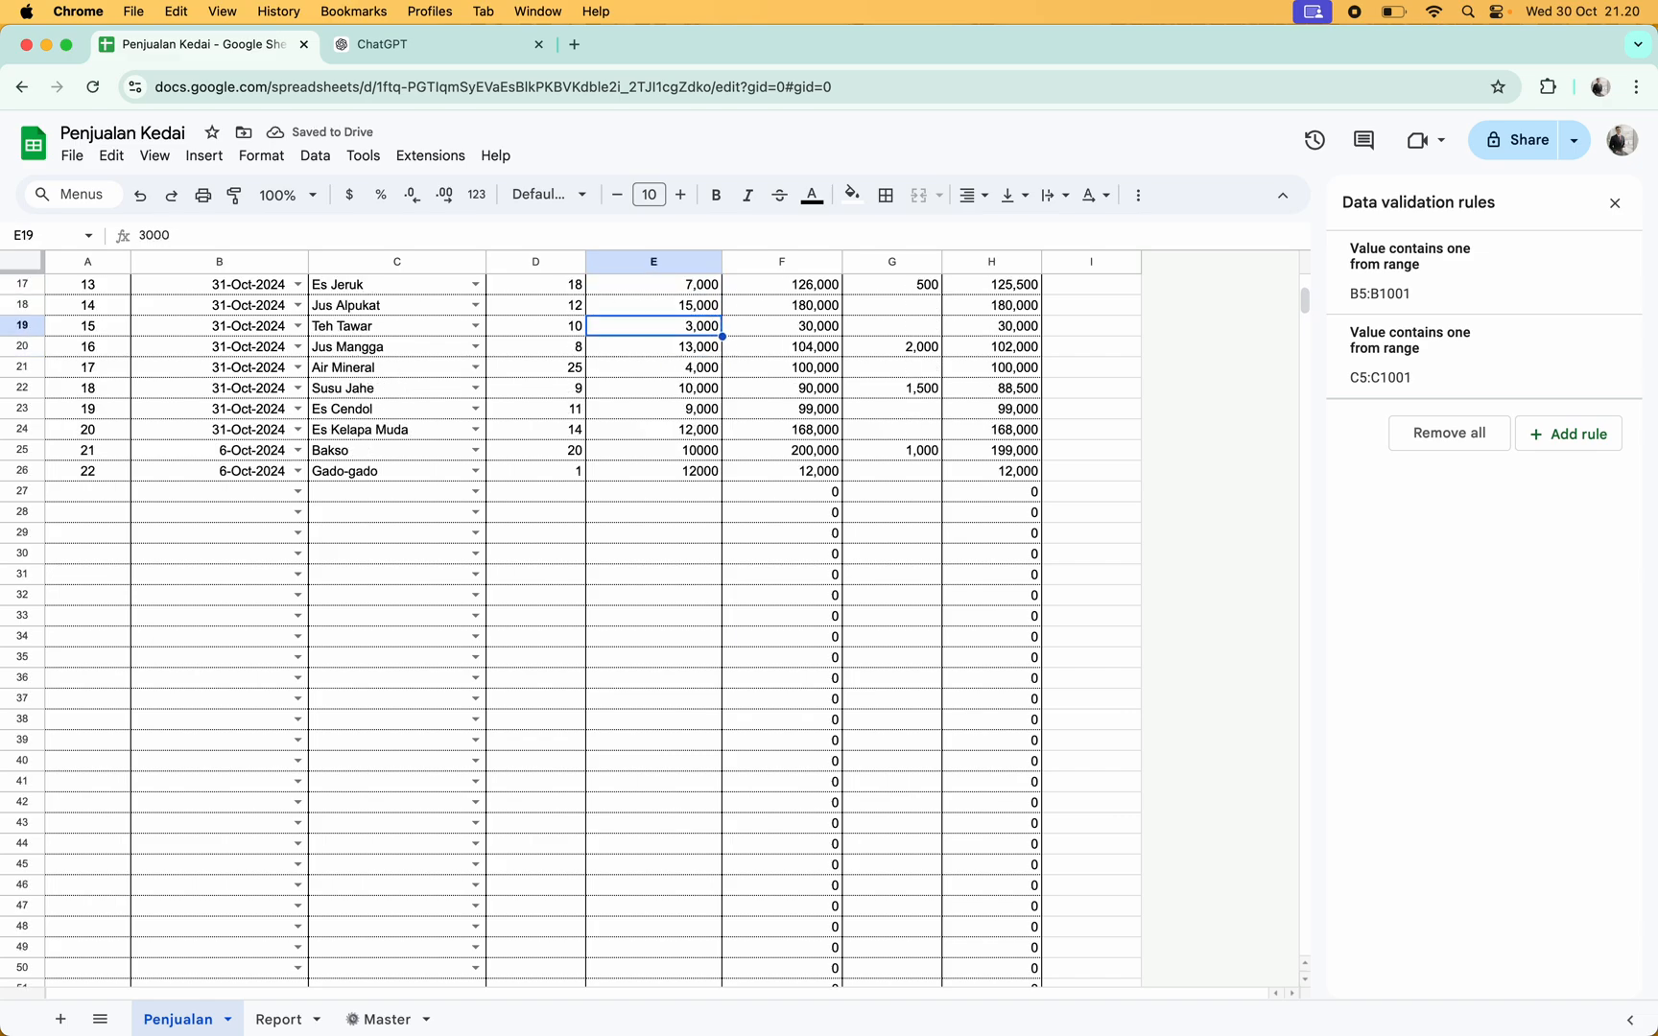
{"action": "key", "text": "Down"}
{"action": "key", "text": "Down"}
{"action": "key", "text": "Down"}
{"action": "key", "text": "Down"}
{"action": "key", "text": "Down"}
{"action": "key", "text": "Down"}
{"action": "key", "text": "Down"}
{"action": "key", "text": "Up"}
{"action": "key", "text": "Up"}
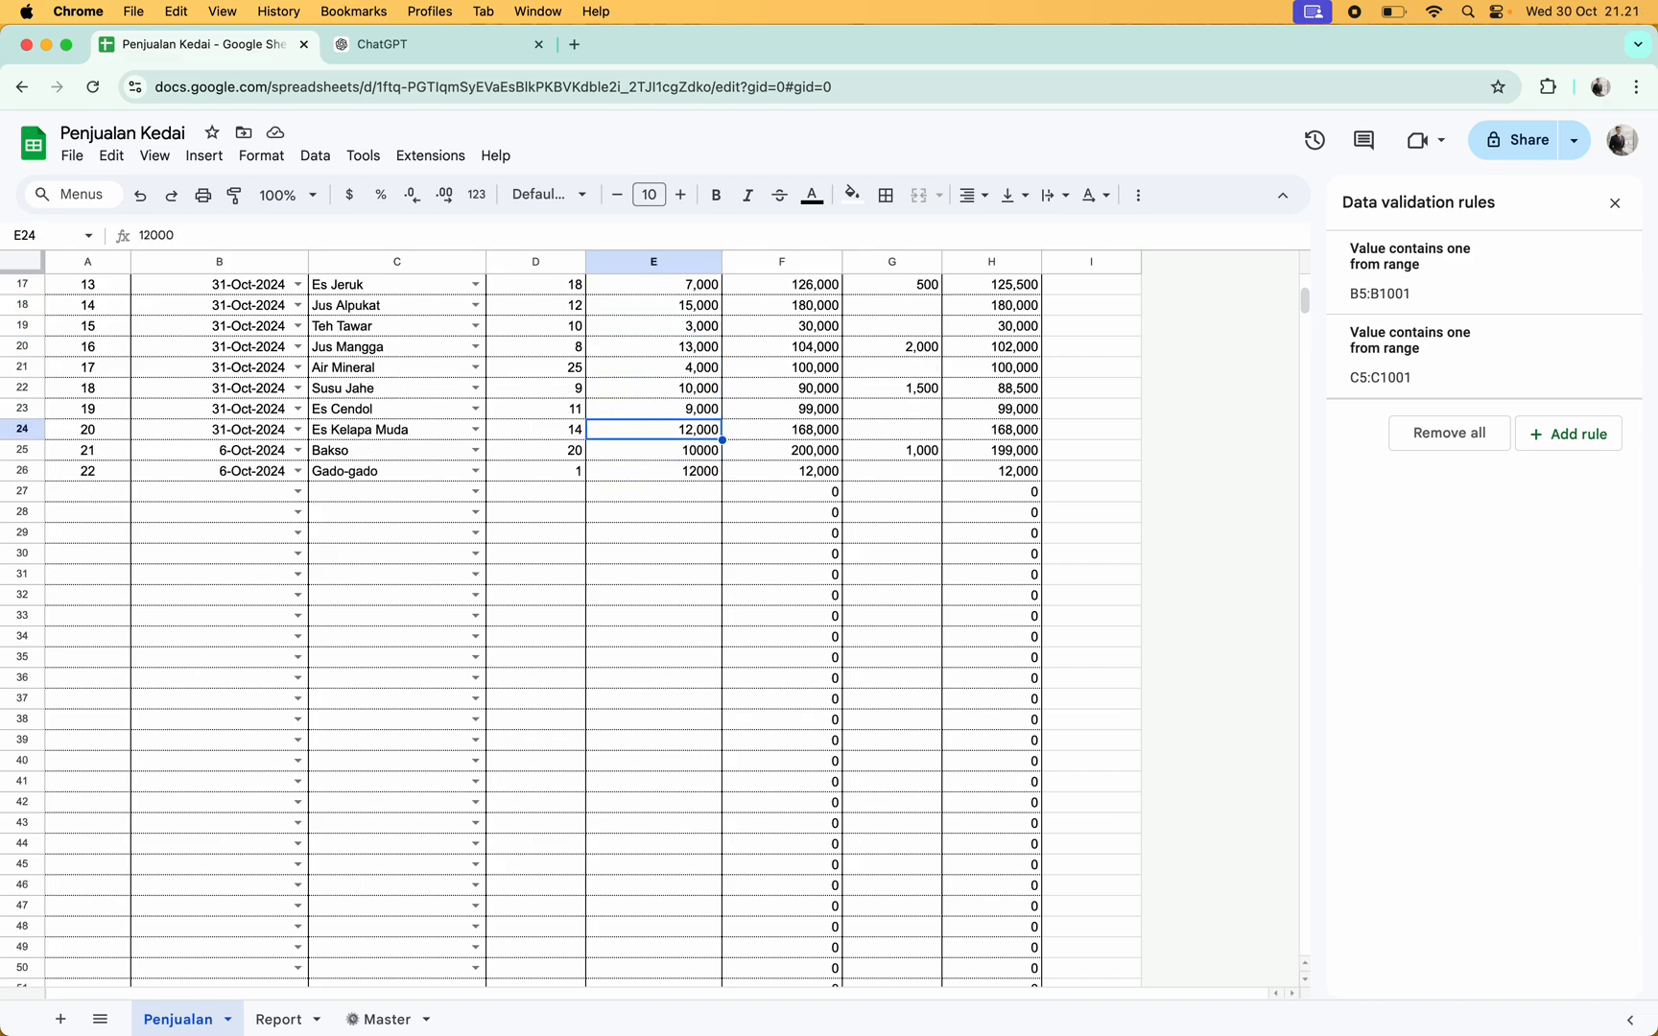
{"action": "key", "text": "Up"}
{"action": "key", "text": "Up"}
{"action": "key", "text": "Up"}
{"action": "key", "text": "Up"}
{"action": "key", "text": "Up"}
{"action": "key", "text": "Up"}
{"action": "key", "text": "Up"}
{"action": "key", "text": "Up"}
{"action": "key", "text": "Up"}
{"action": "key", "text": "Up"}
{"action": "key", "text": "Up"}
{"action": "key", "text": "Up"}
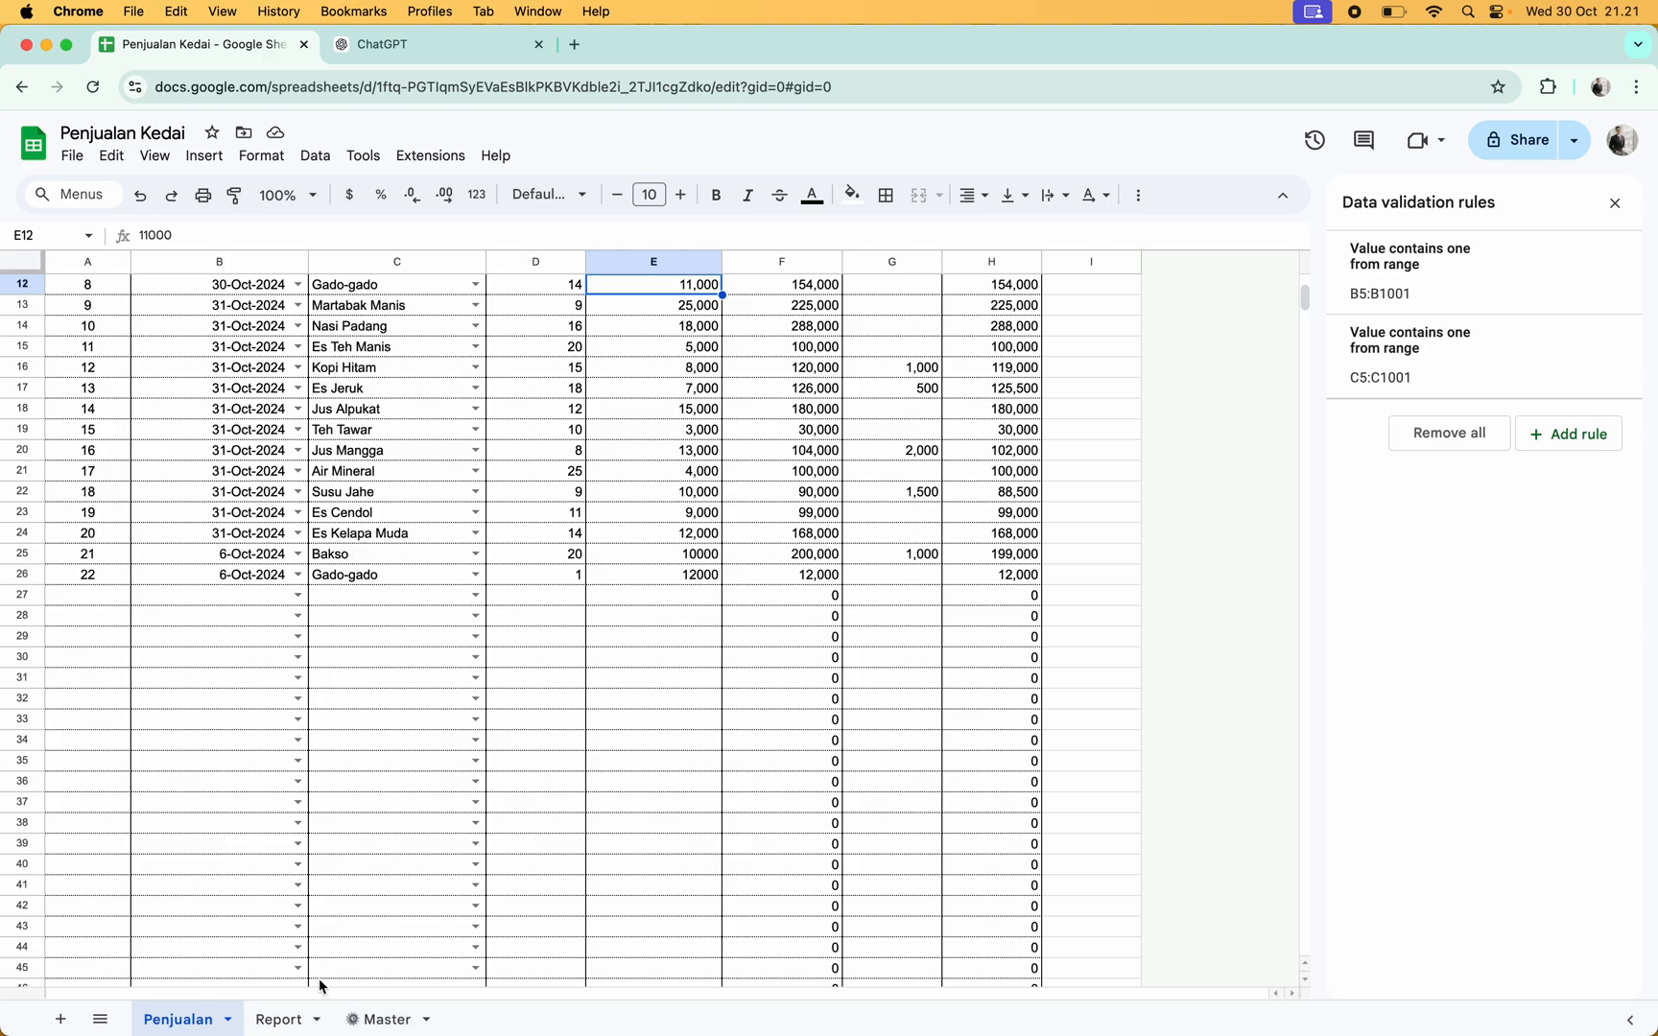
Copy the Gado-gado Harga Jual of 11,000 from C9 of the Master sheet into E26 of the Penjualan sheet
{"action": "left_click", "coordinate": [301, 1017]}
{"action": "left_click", "coordinate": [386, 1019]}
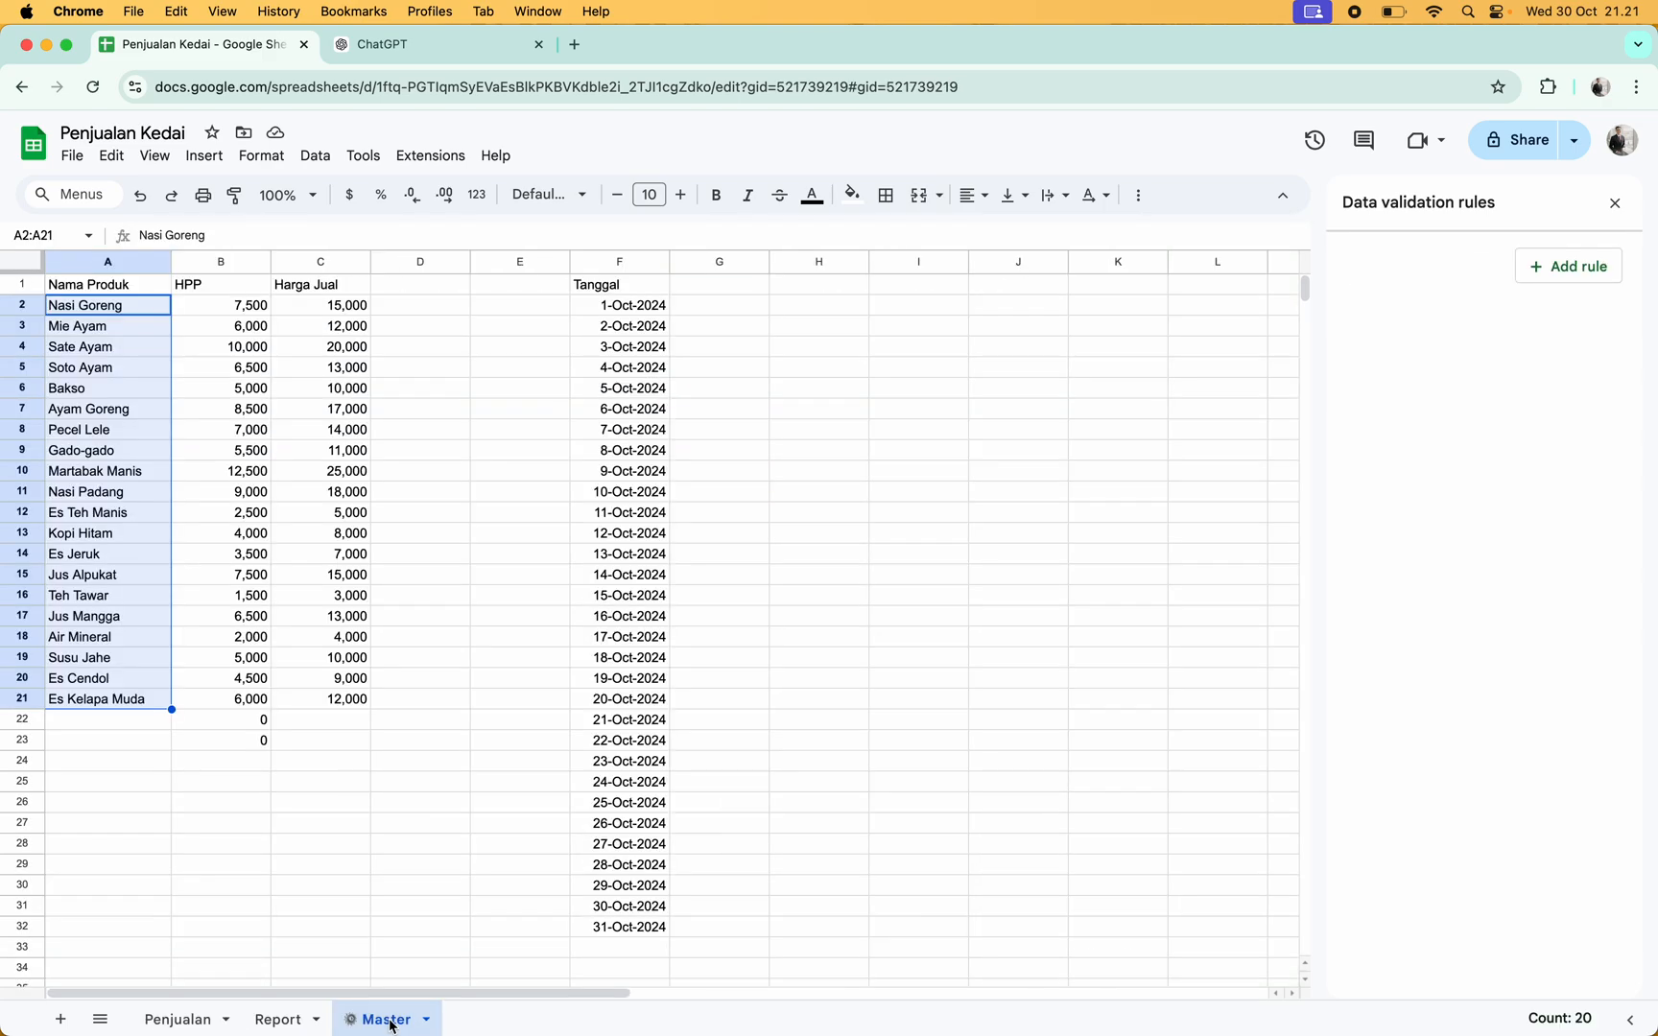
{"action": "left_click", "coordinate": [122, 447]}
{"action": "left_click", "coordinate": [308, 443]}
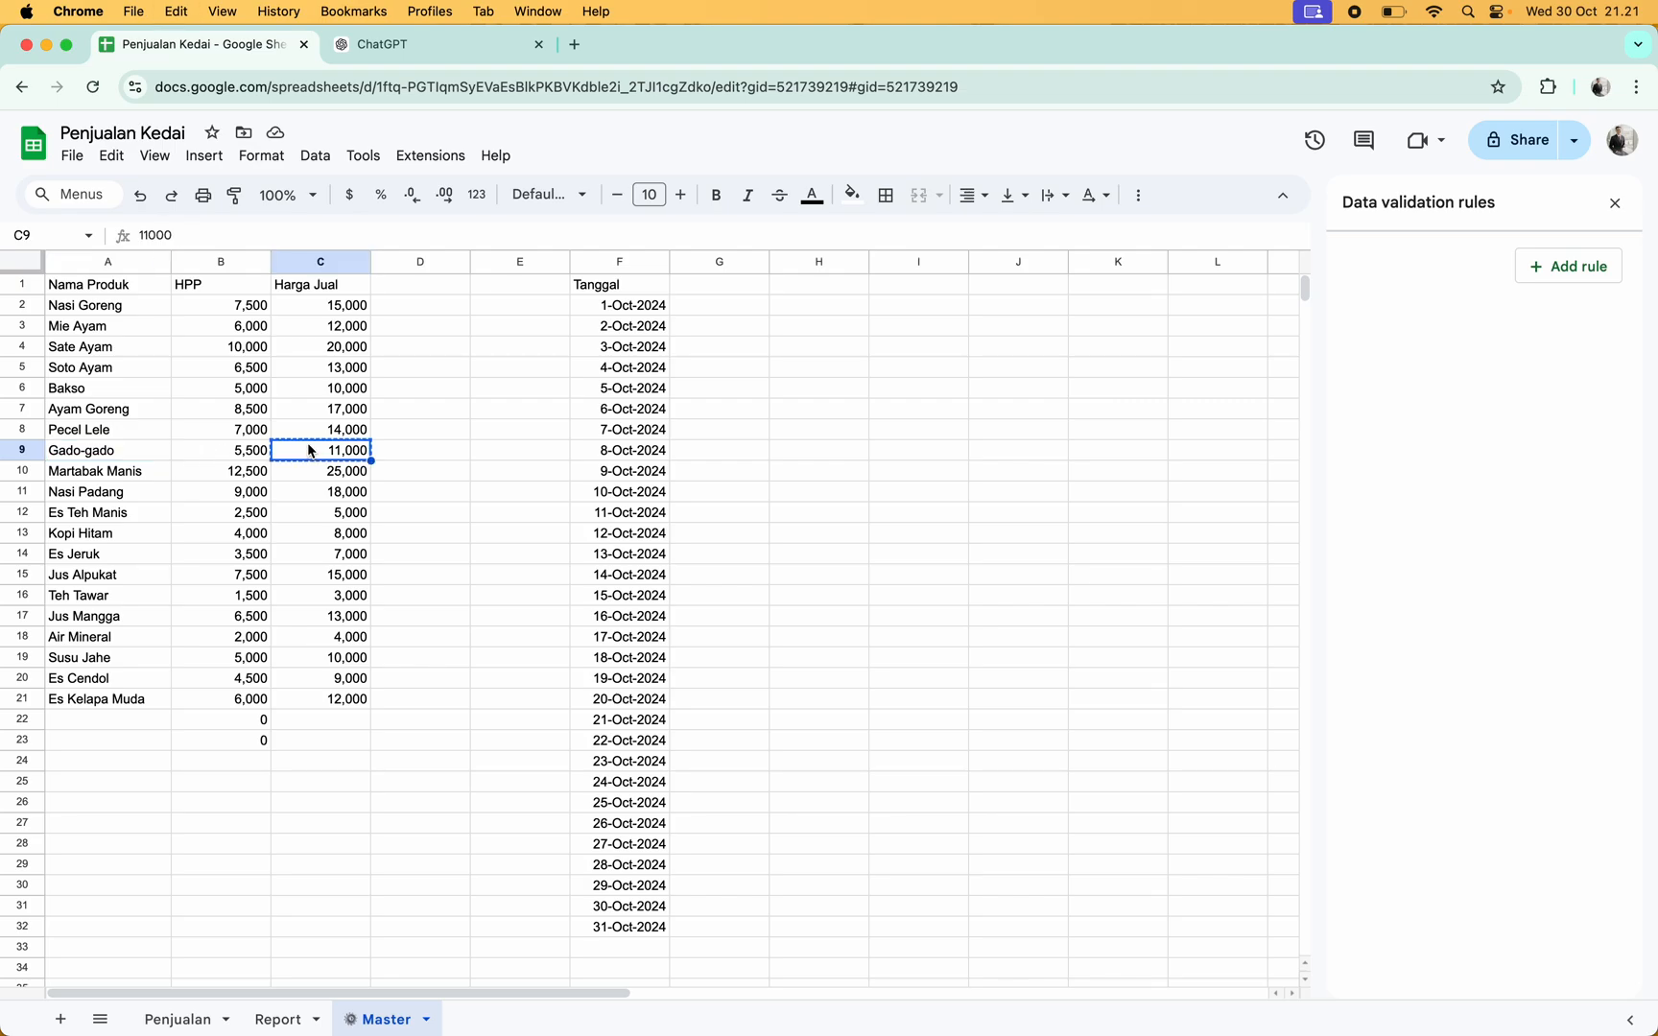
{"action": "left_click", "coordinate": [198, 1020]}
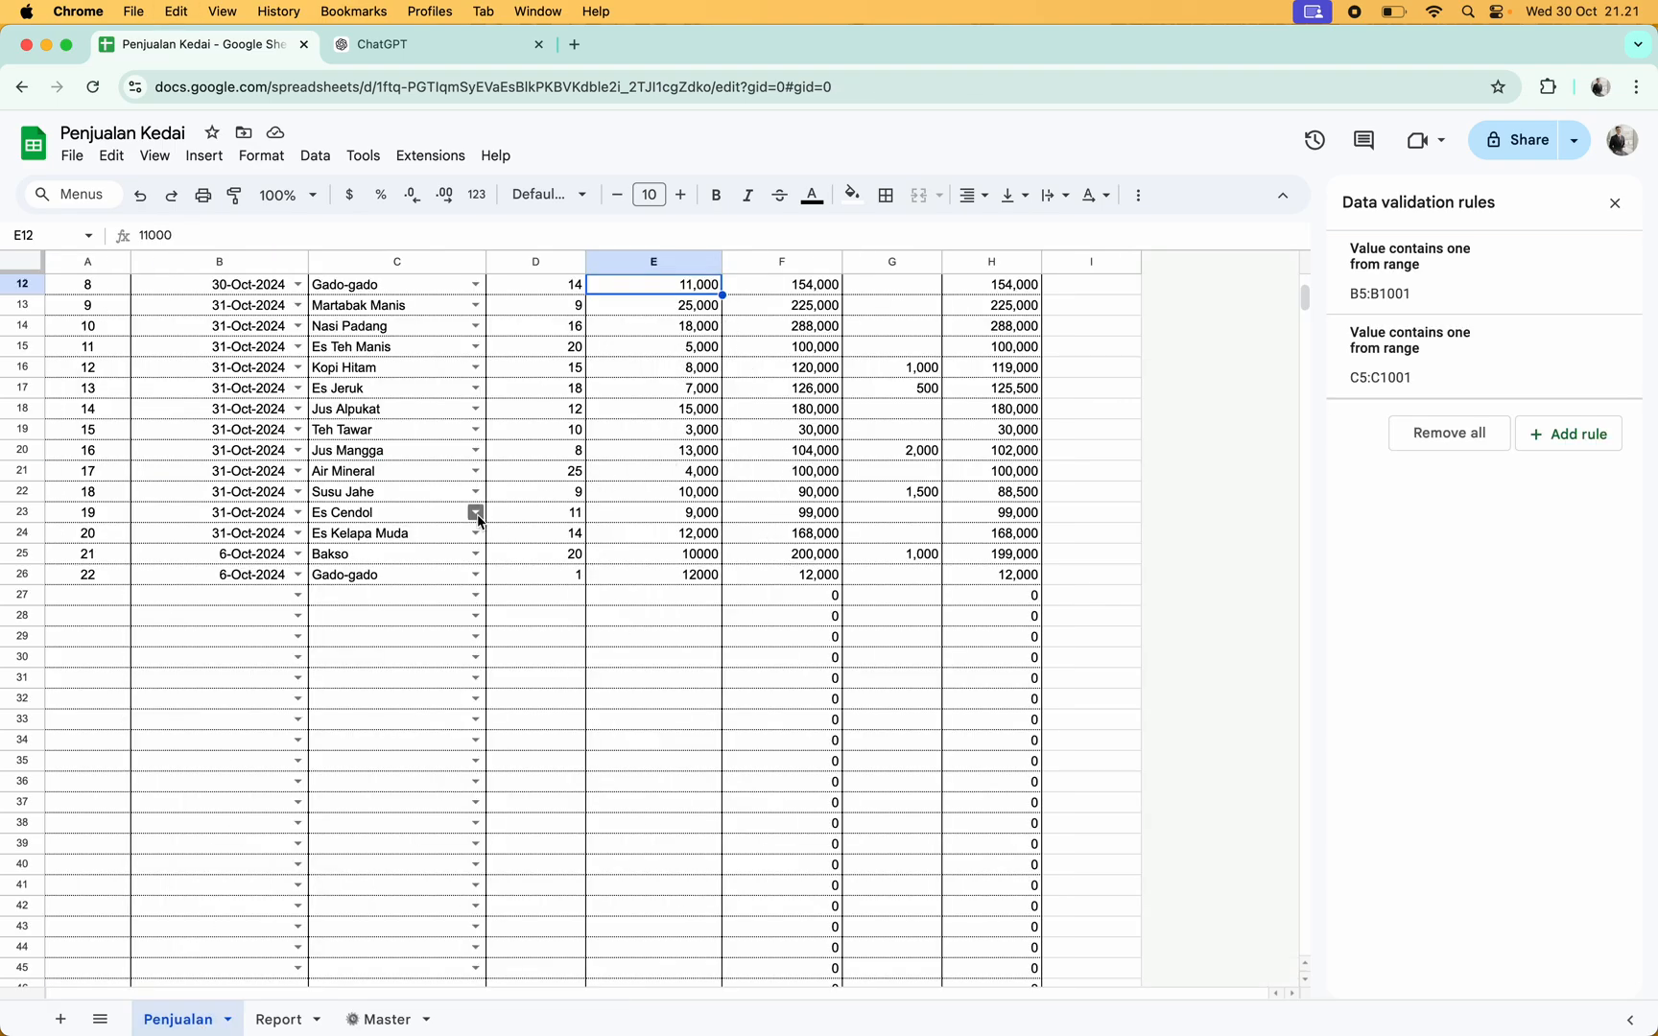
{"action": "left_click", "coordinate": [683, 557]}
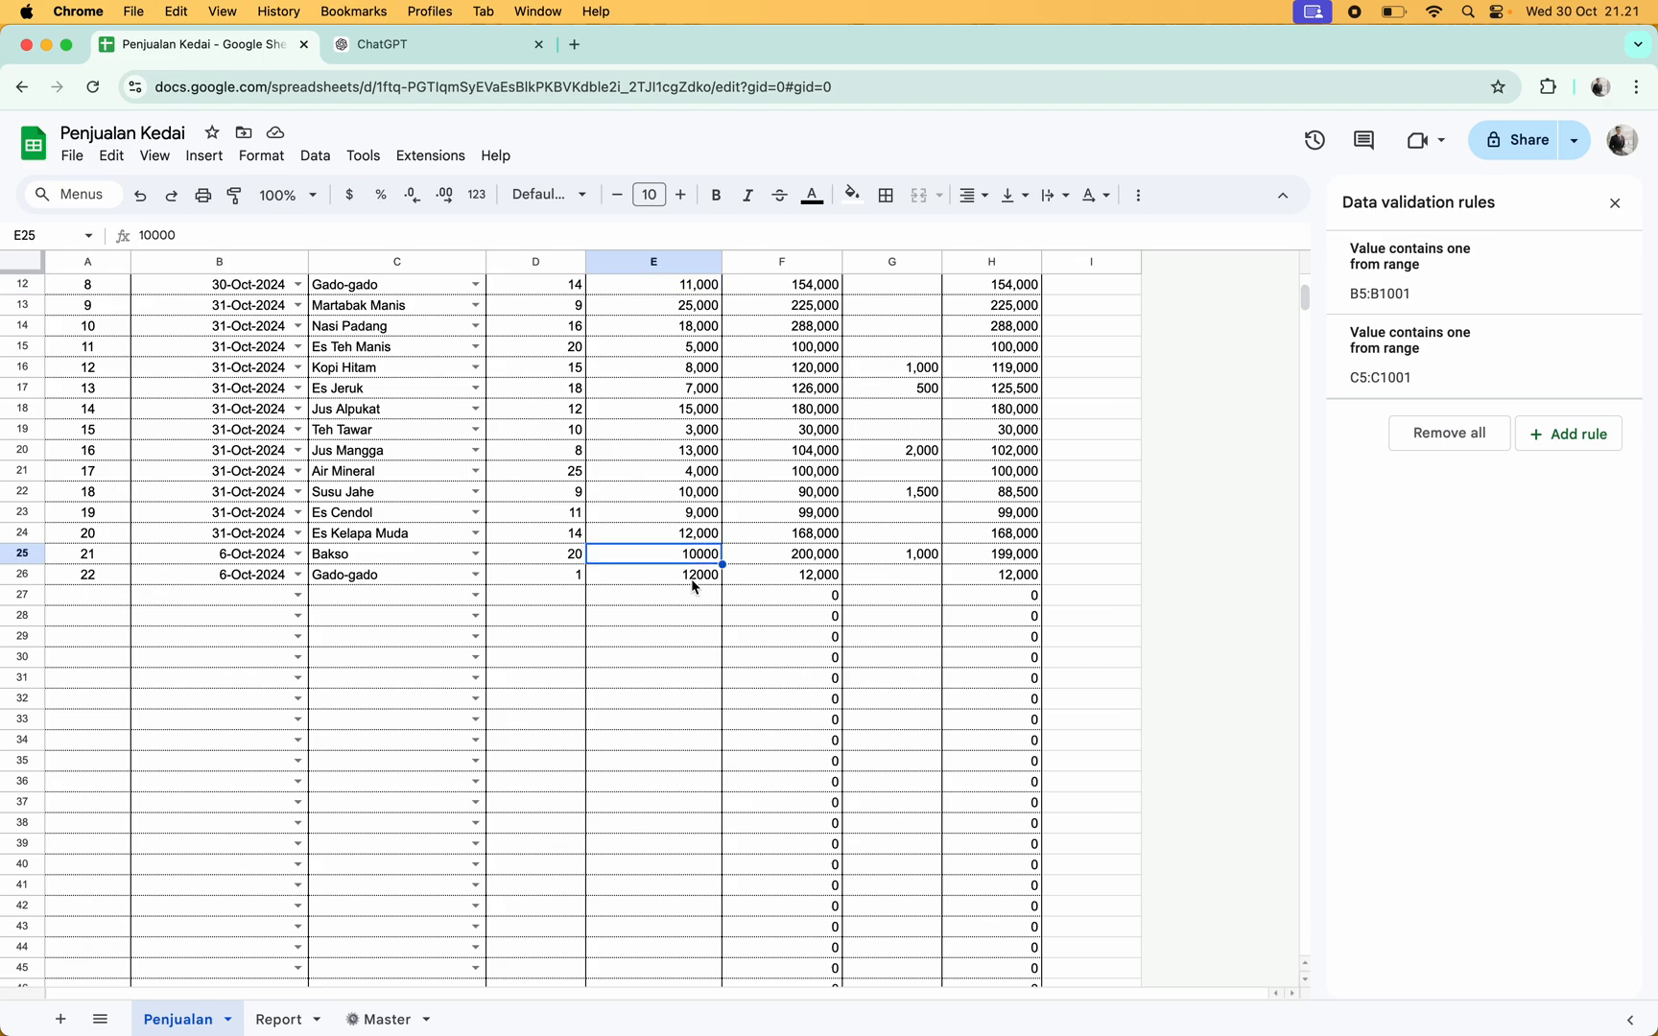
{"action": "left_click", "coordinate": [695, 586]}
{"action": "type", "text": "11000"}
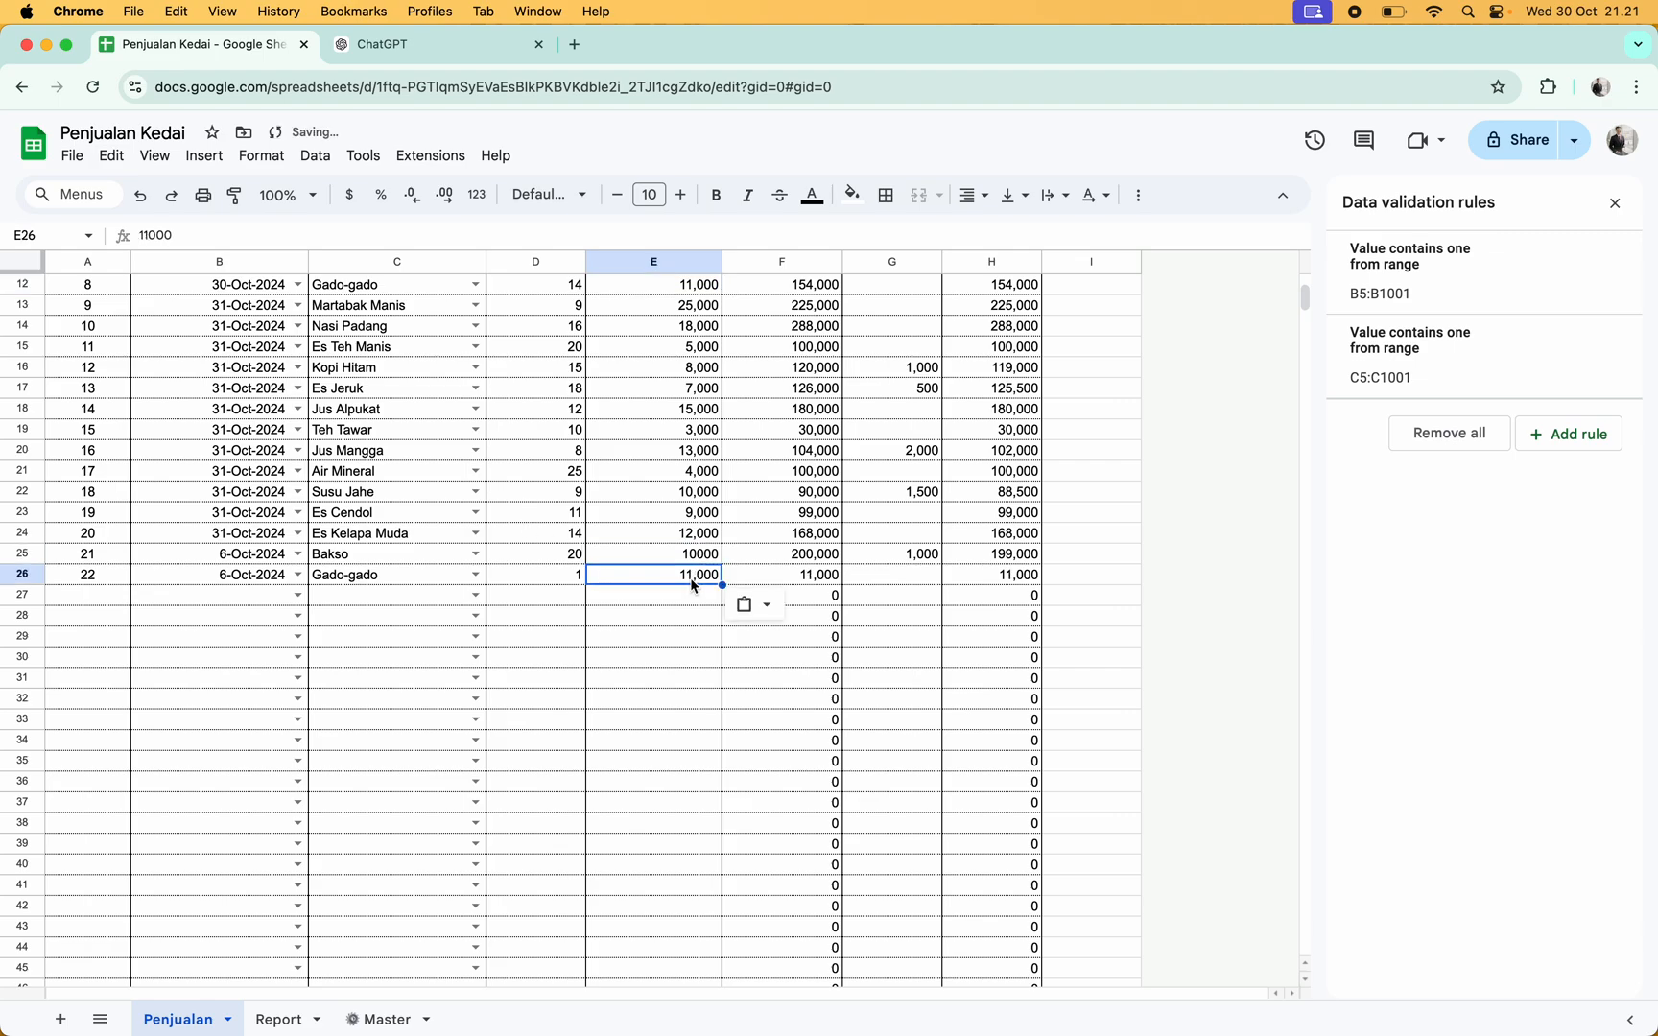
{"action": "key", "text": "Right"}
{"action": "key", "text": "Right"}
Insert one column to the right of column I in the Penjualan sheet
{"action": "scroll", "coordinate": [652, 624], "scroll_direction": "up", "scroll_amount": 3}
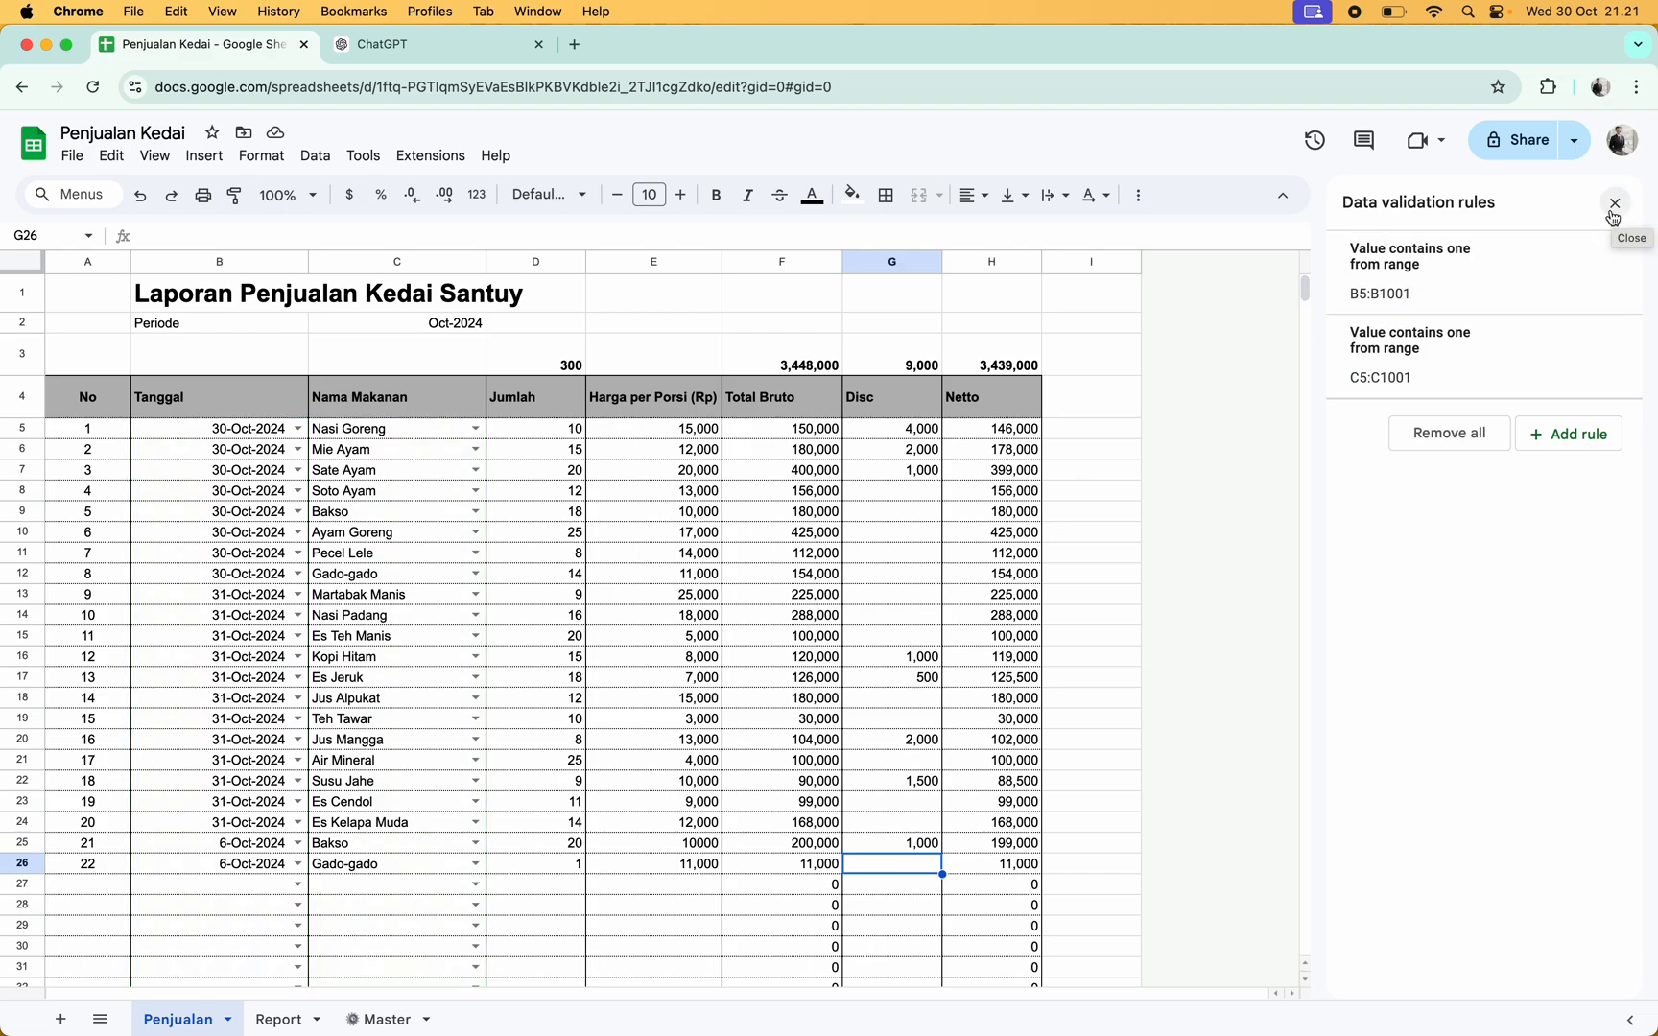
{"action": "left_click", "coordinate": [1081, 413]}
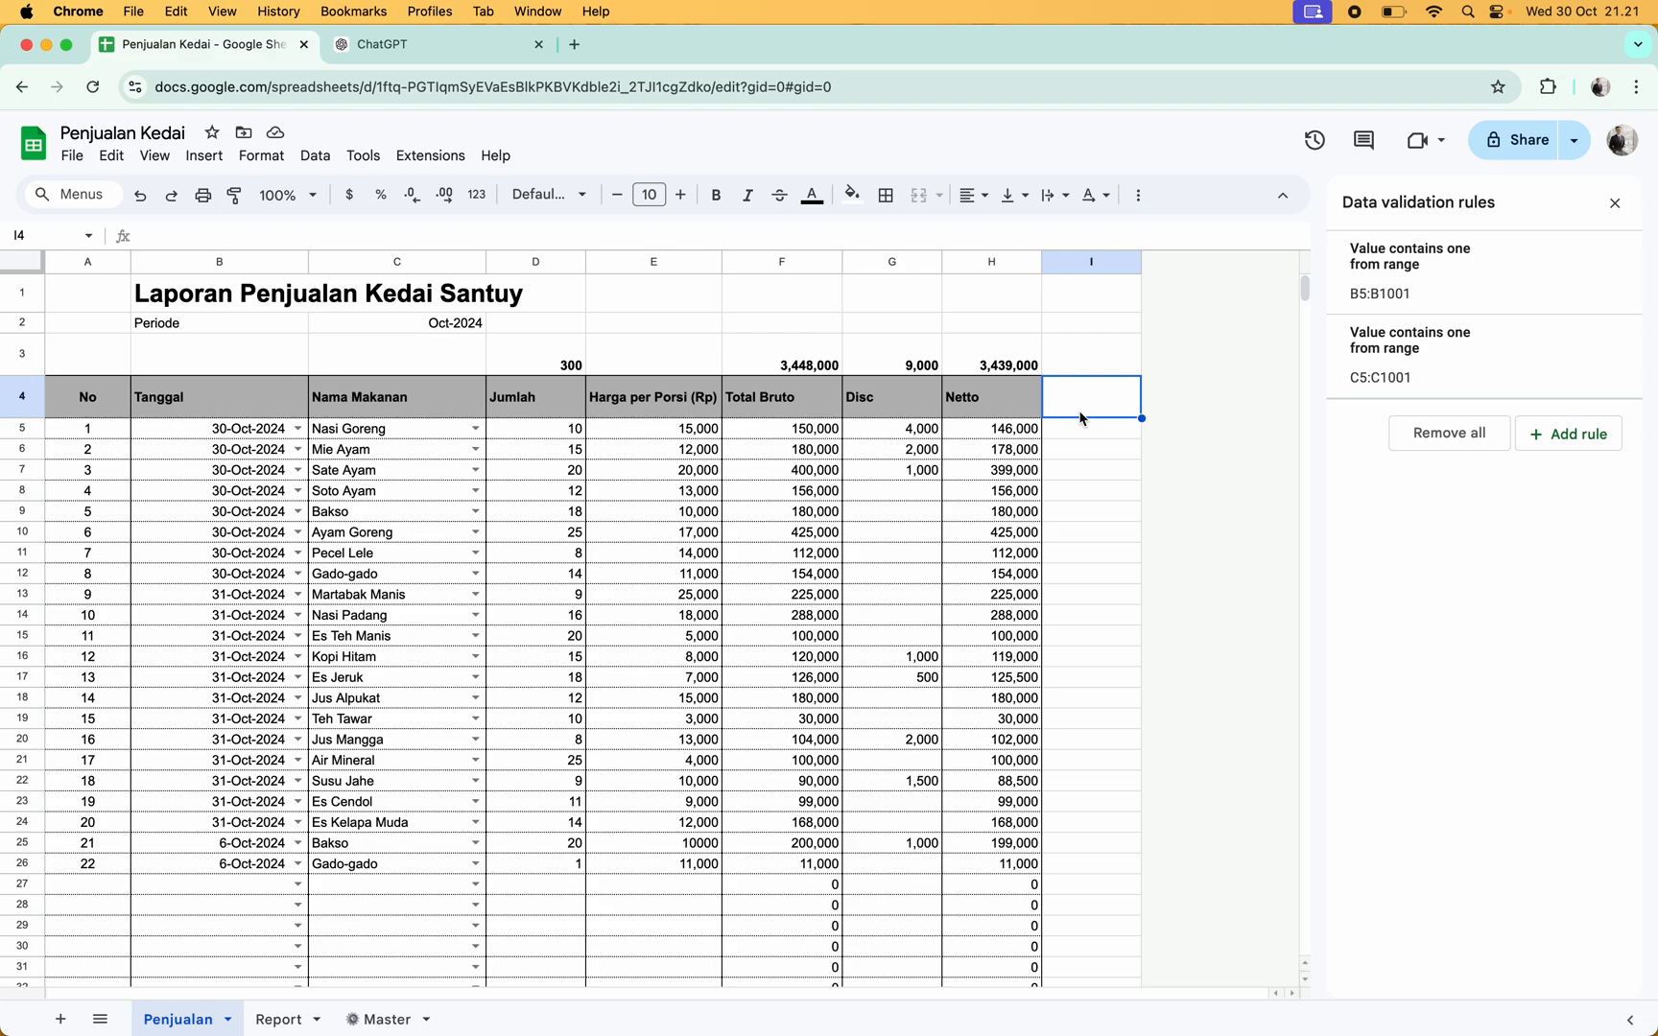
{"action": "left_click", "coordinate": [1096, 263]}
{"action": "right_click", "coordinate": [1096, 262]}
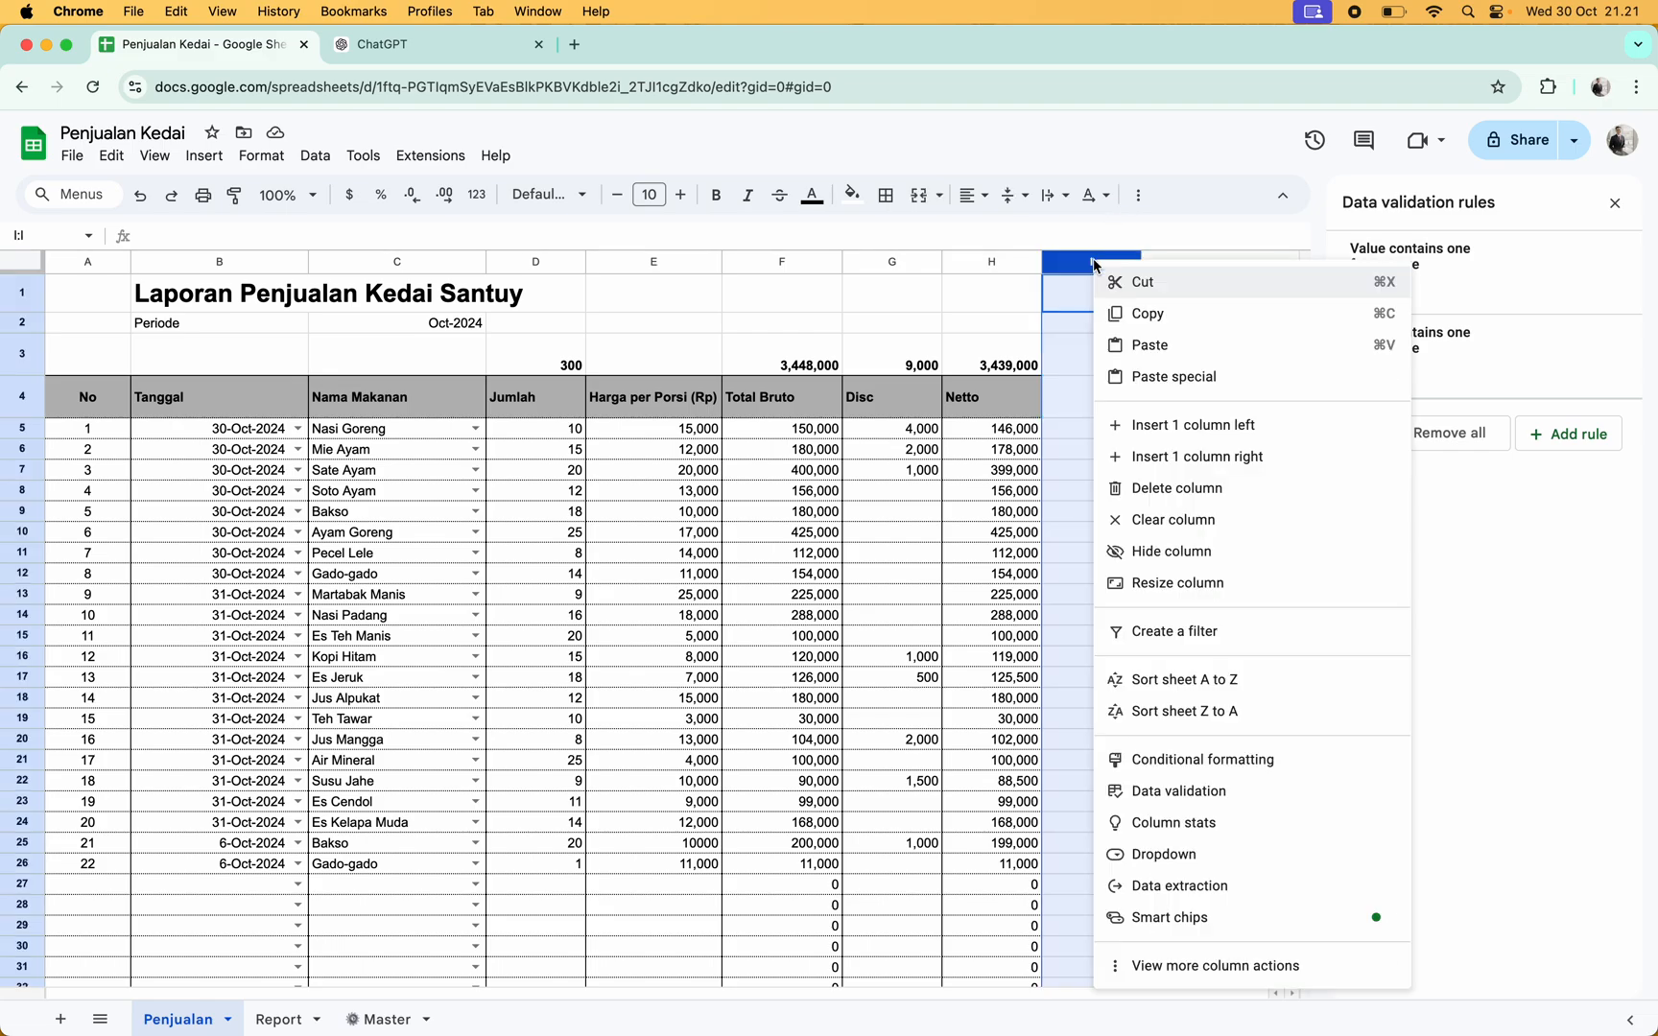
{"action": "left_click", "coordinate": [1204, 457]}
Enter the header HPP in I4 and align it vertically to the middle
{"action": "left_click", "coordinate": [1102, 403]}
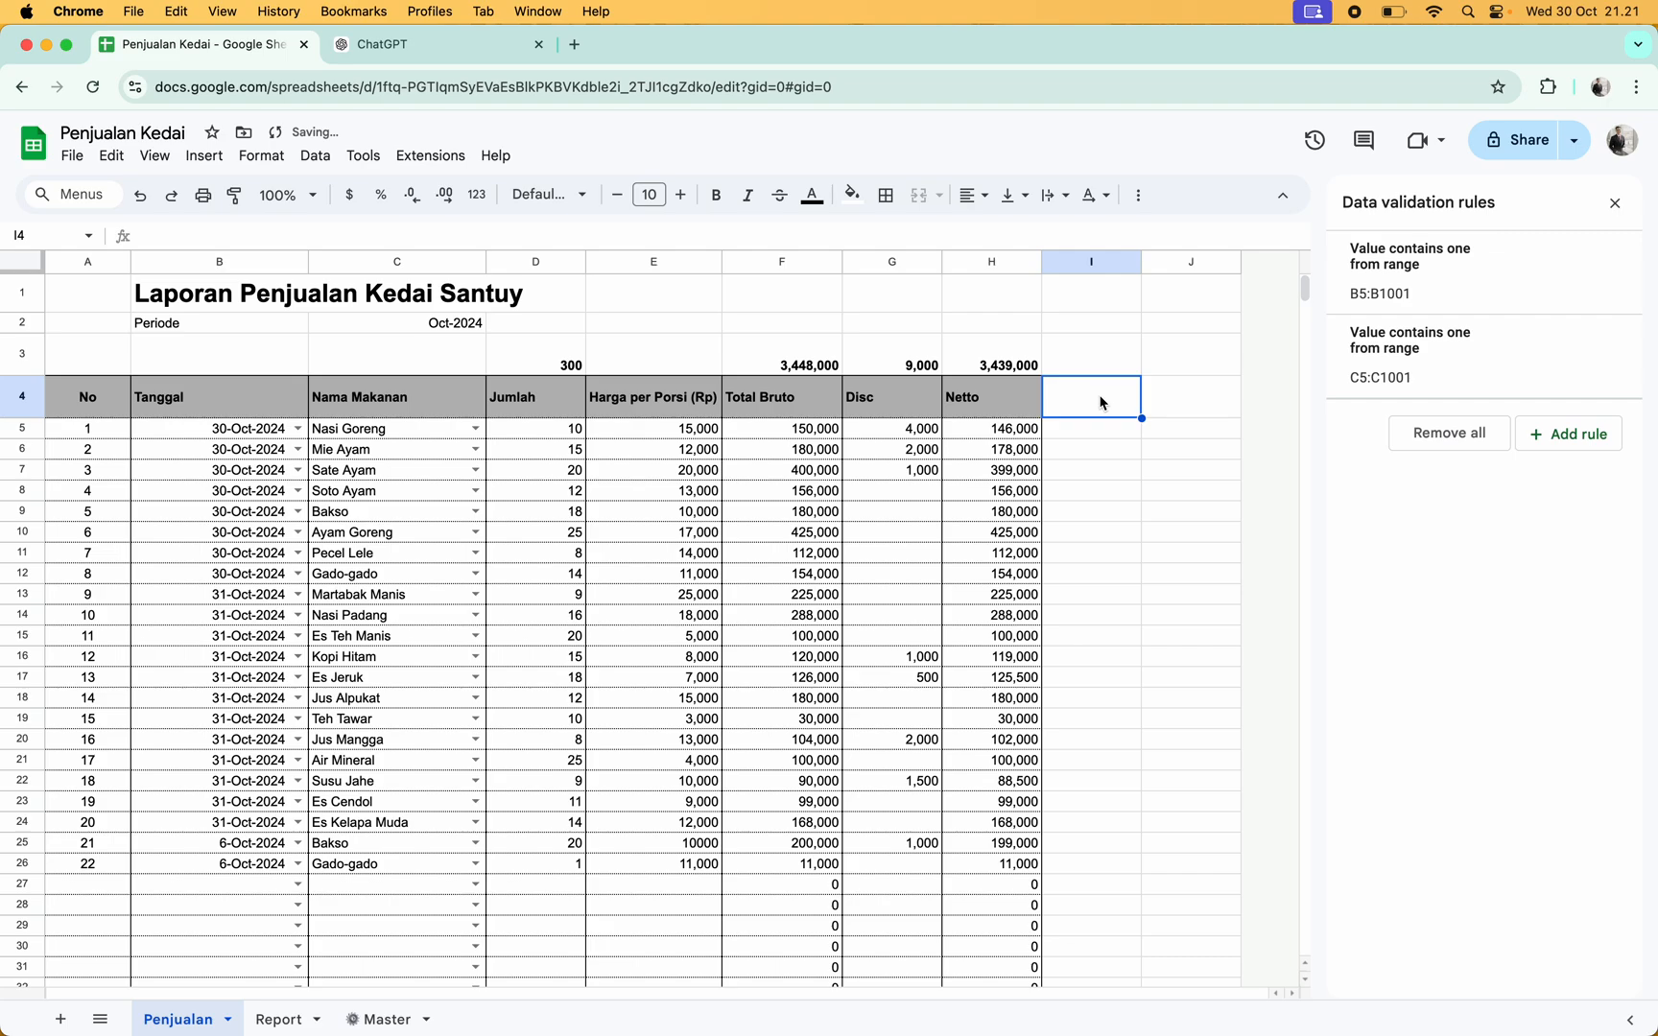
{"action": "type", "text": "HPP"}
{"action": "key", "text": "Tab"}
{"action": "key", "text": "Left"}
{"action": "left_click", "coordinate": [1014, 196]}
{"action": "left_click", "coordinate": [1045, 235]}
Enter the header Total HPP in J4 and align it vertically to the middle
{"action": "left_click", "coordinate": [1196, 408]}
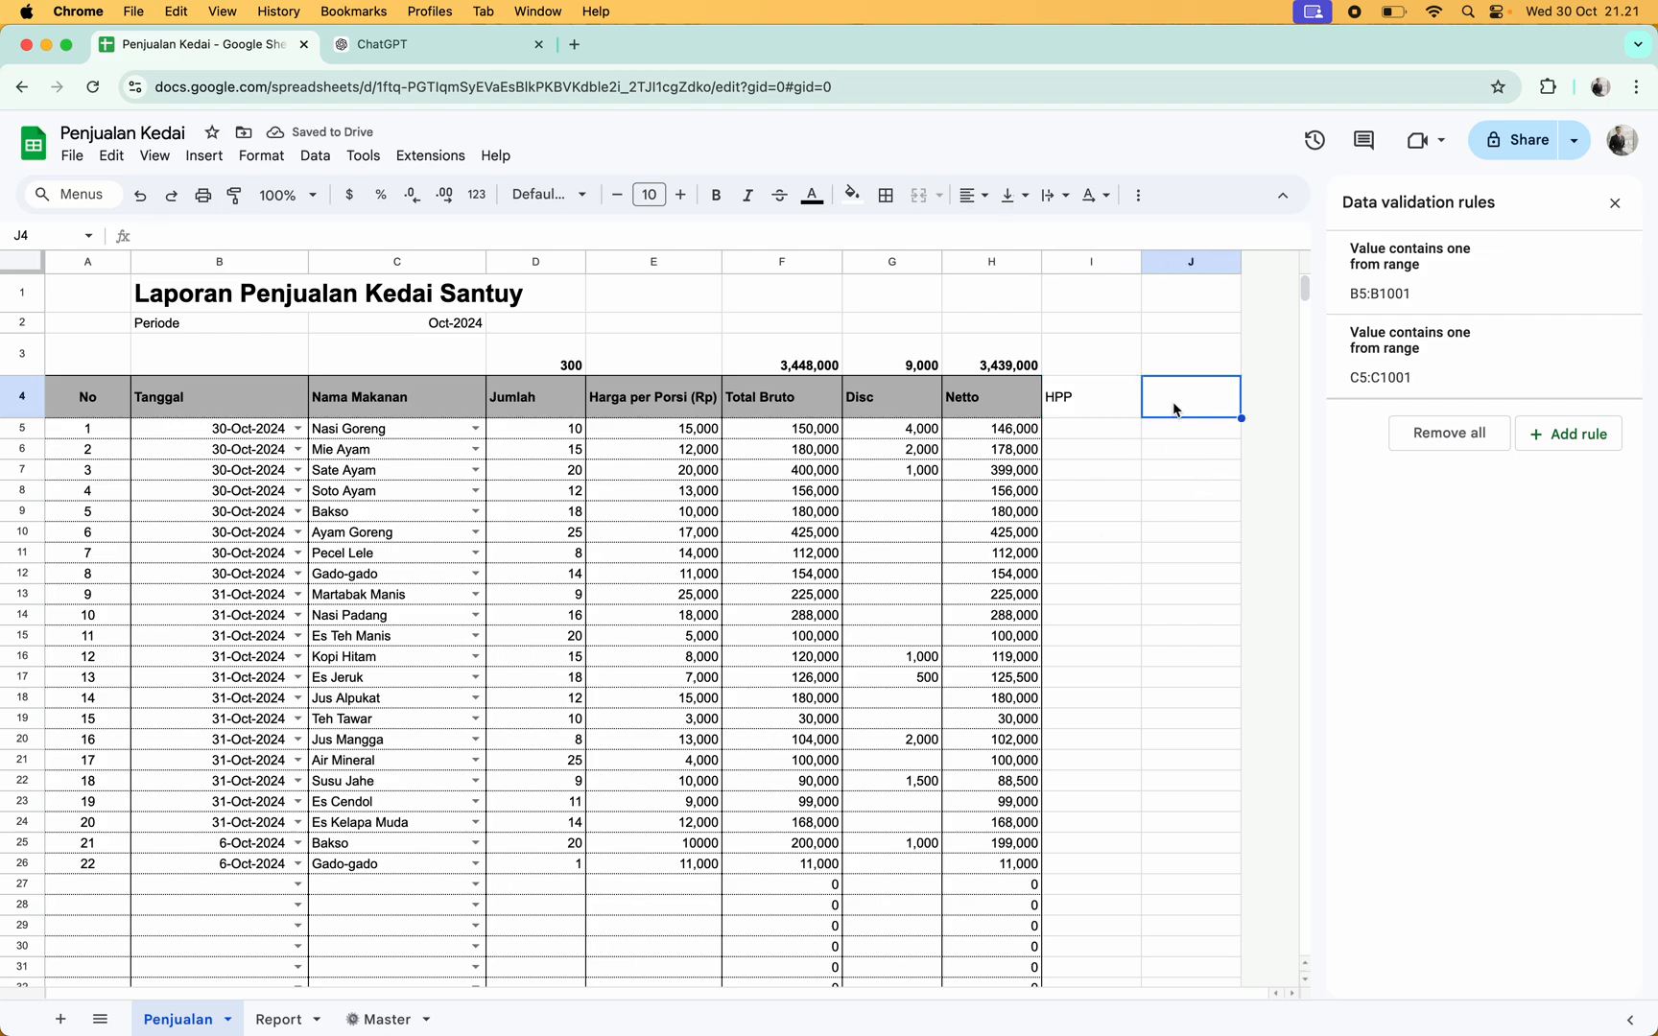
{"action": "type", "text": "Tot"}
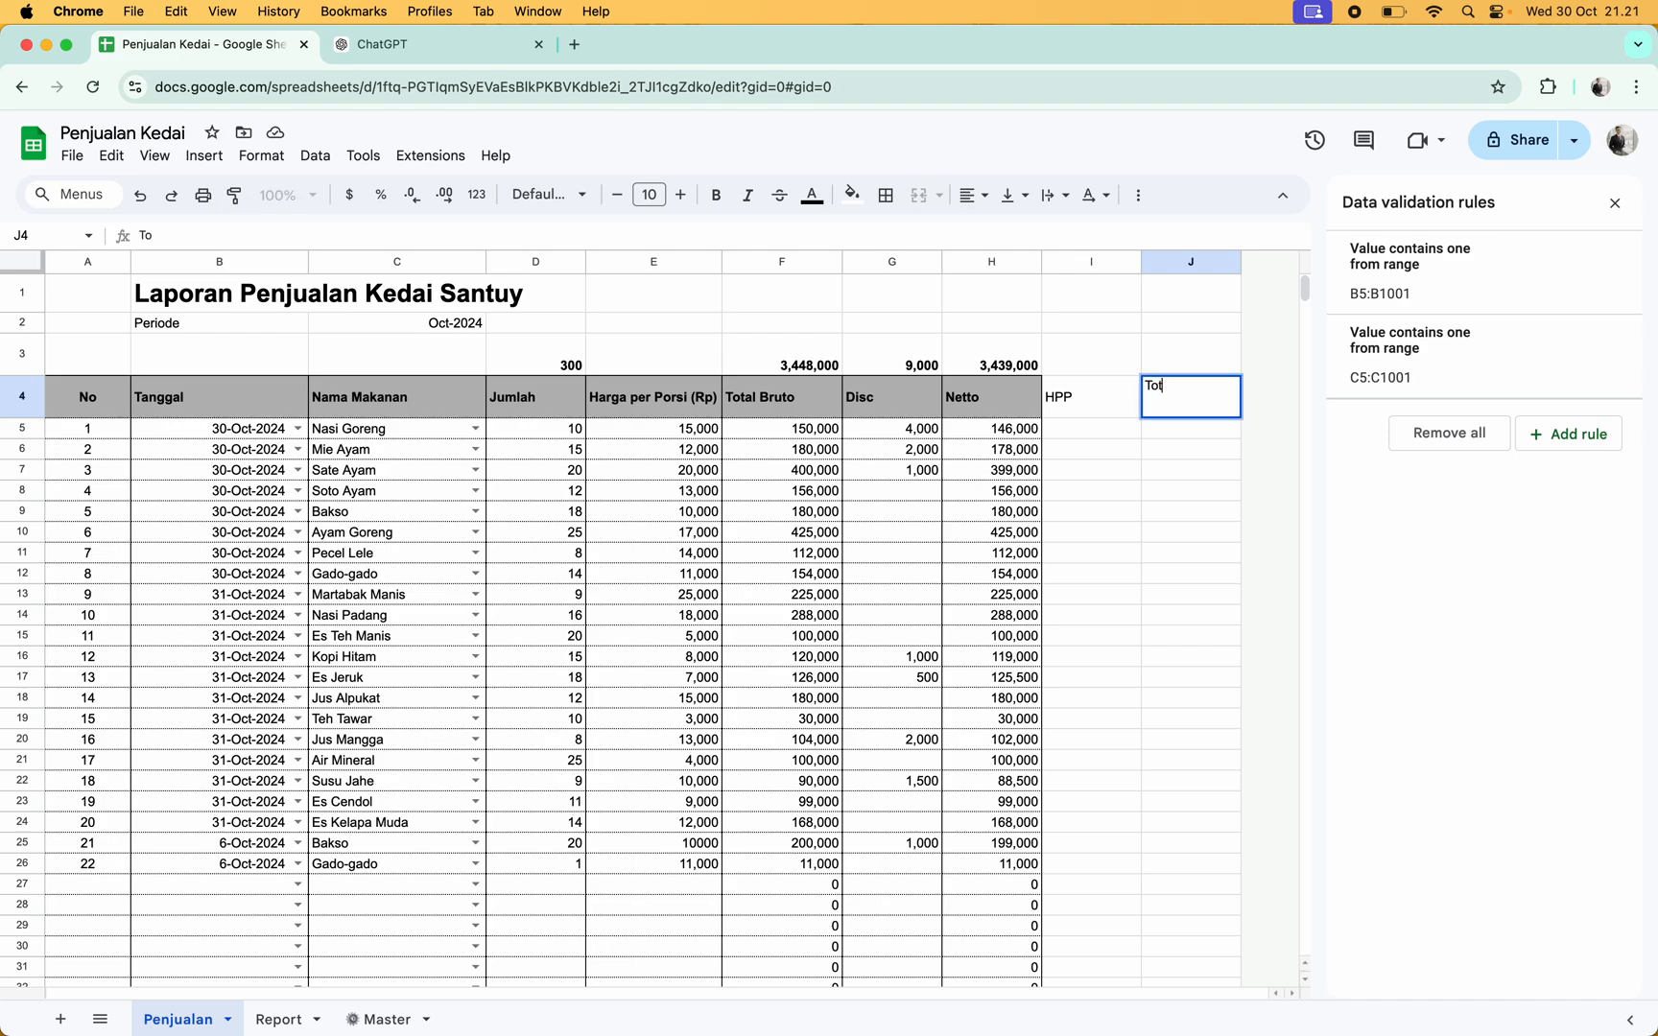
{"action": "type", "text": "al HPPP"}
{"action": "key", "text": "Return"}
{"action": "key", "text": "Up"}
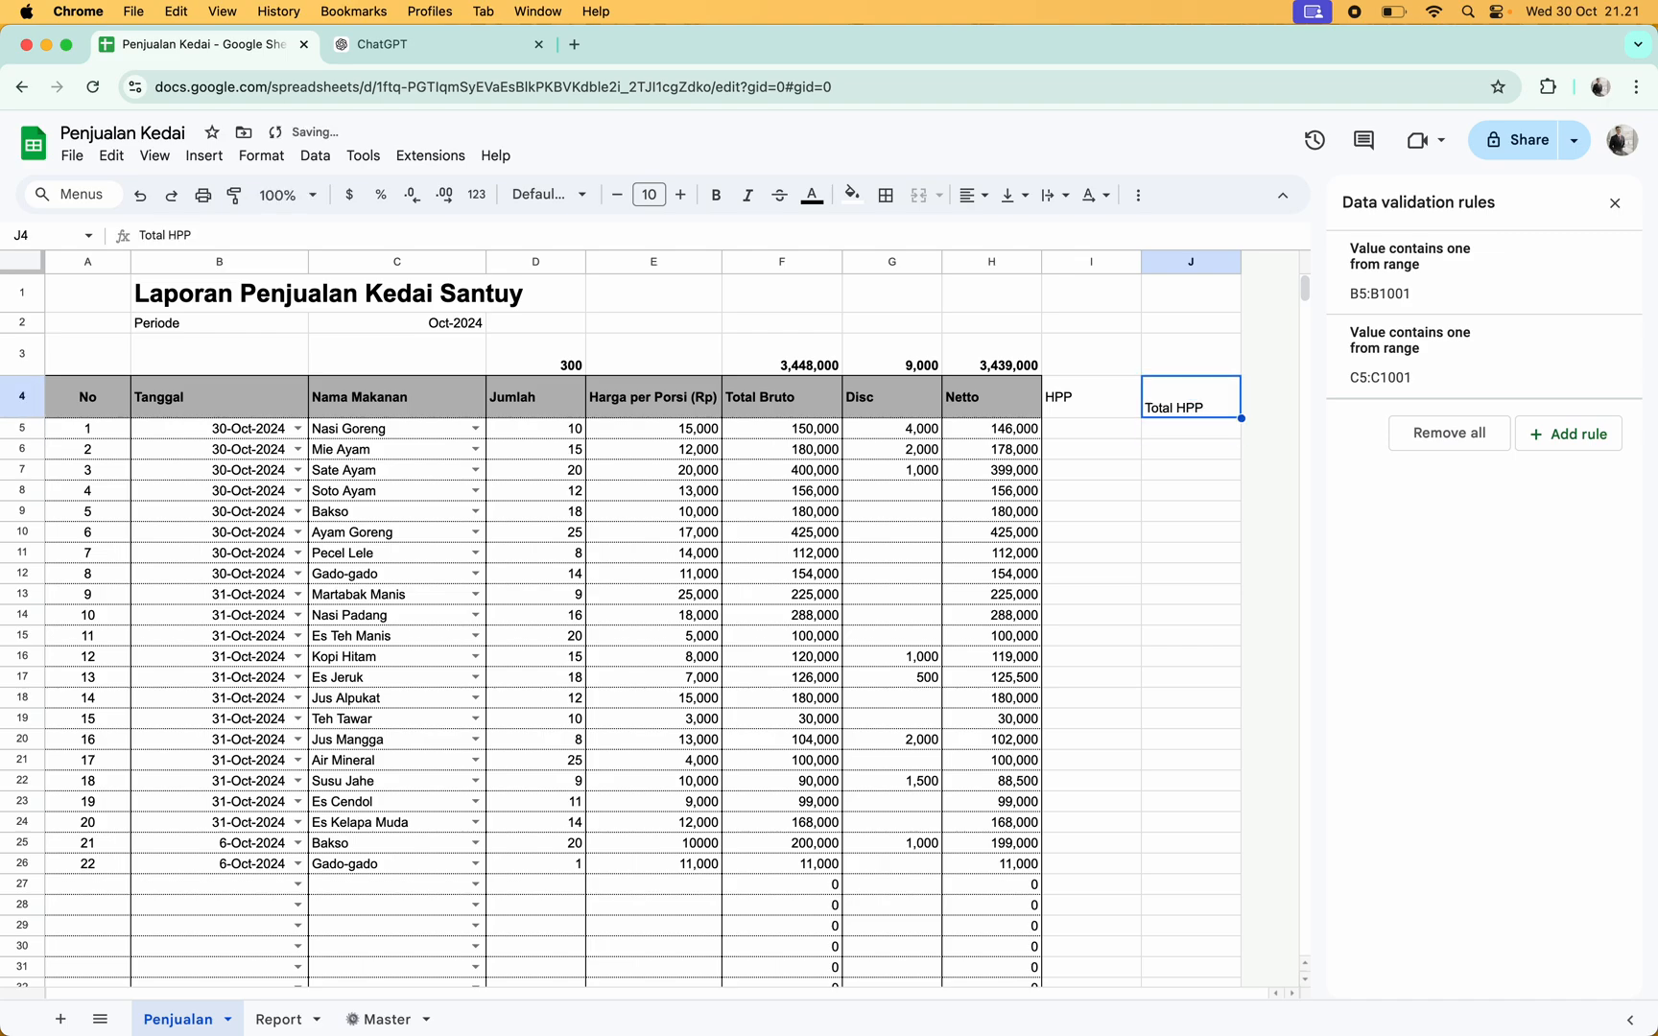
{"action": "left_click", "coordinate": [1014, 195]}
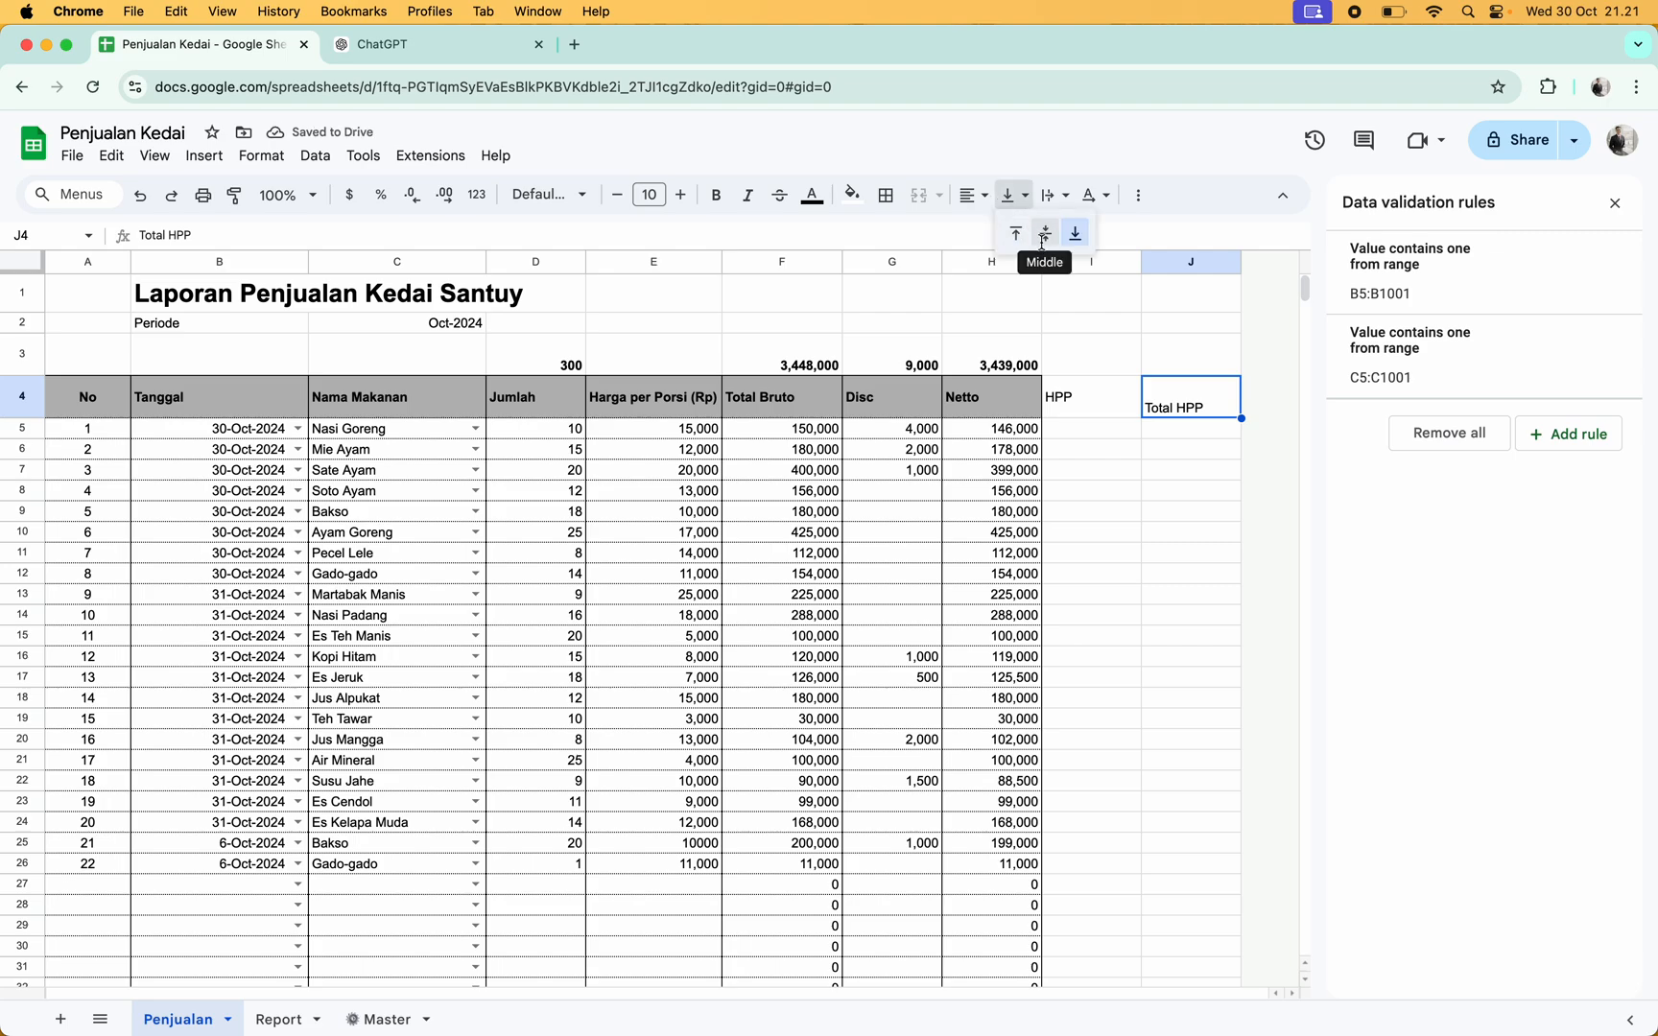
{"action": "left_click", "coordinate": [1044, 247]}
Examine the HPP formulas and Harga Jual entries of the first products on the Master sheet
{"action": "left_click", "coordinate": [1086, 437]}
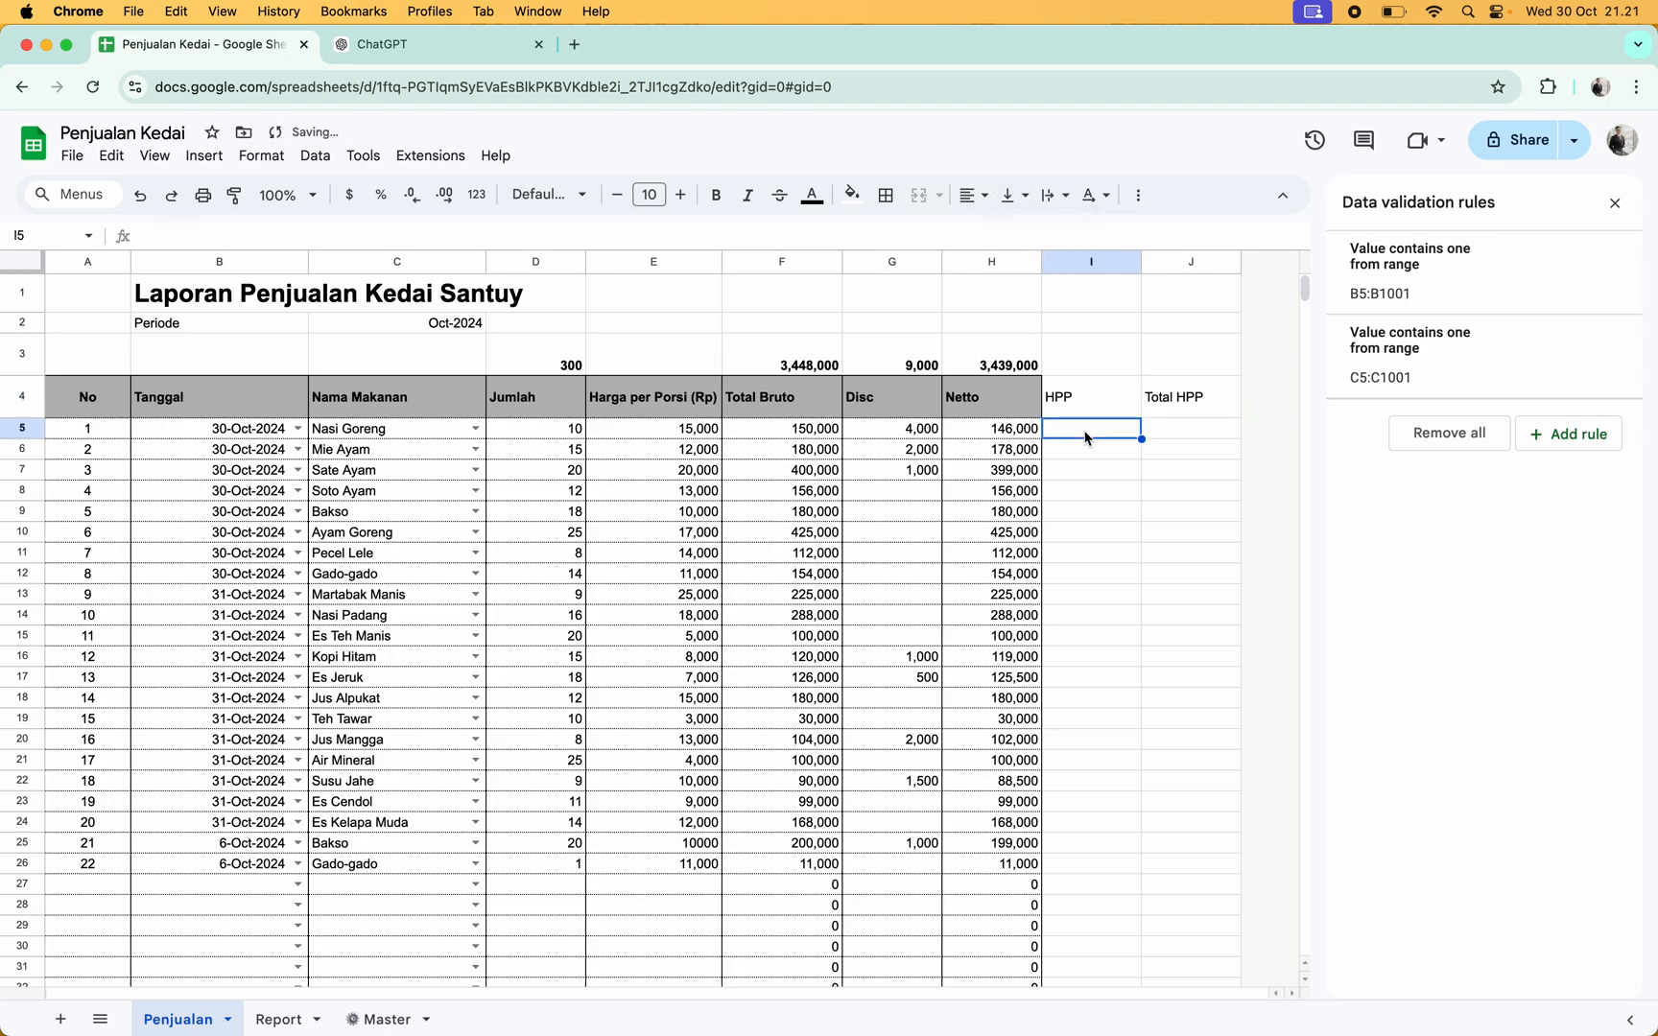
{"action": "left_click", "coordinate": [298, 1022]}
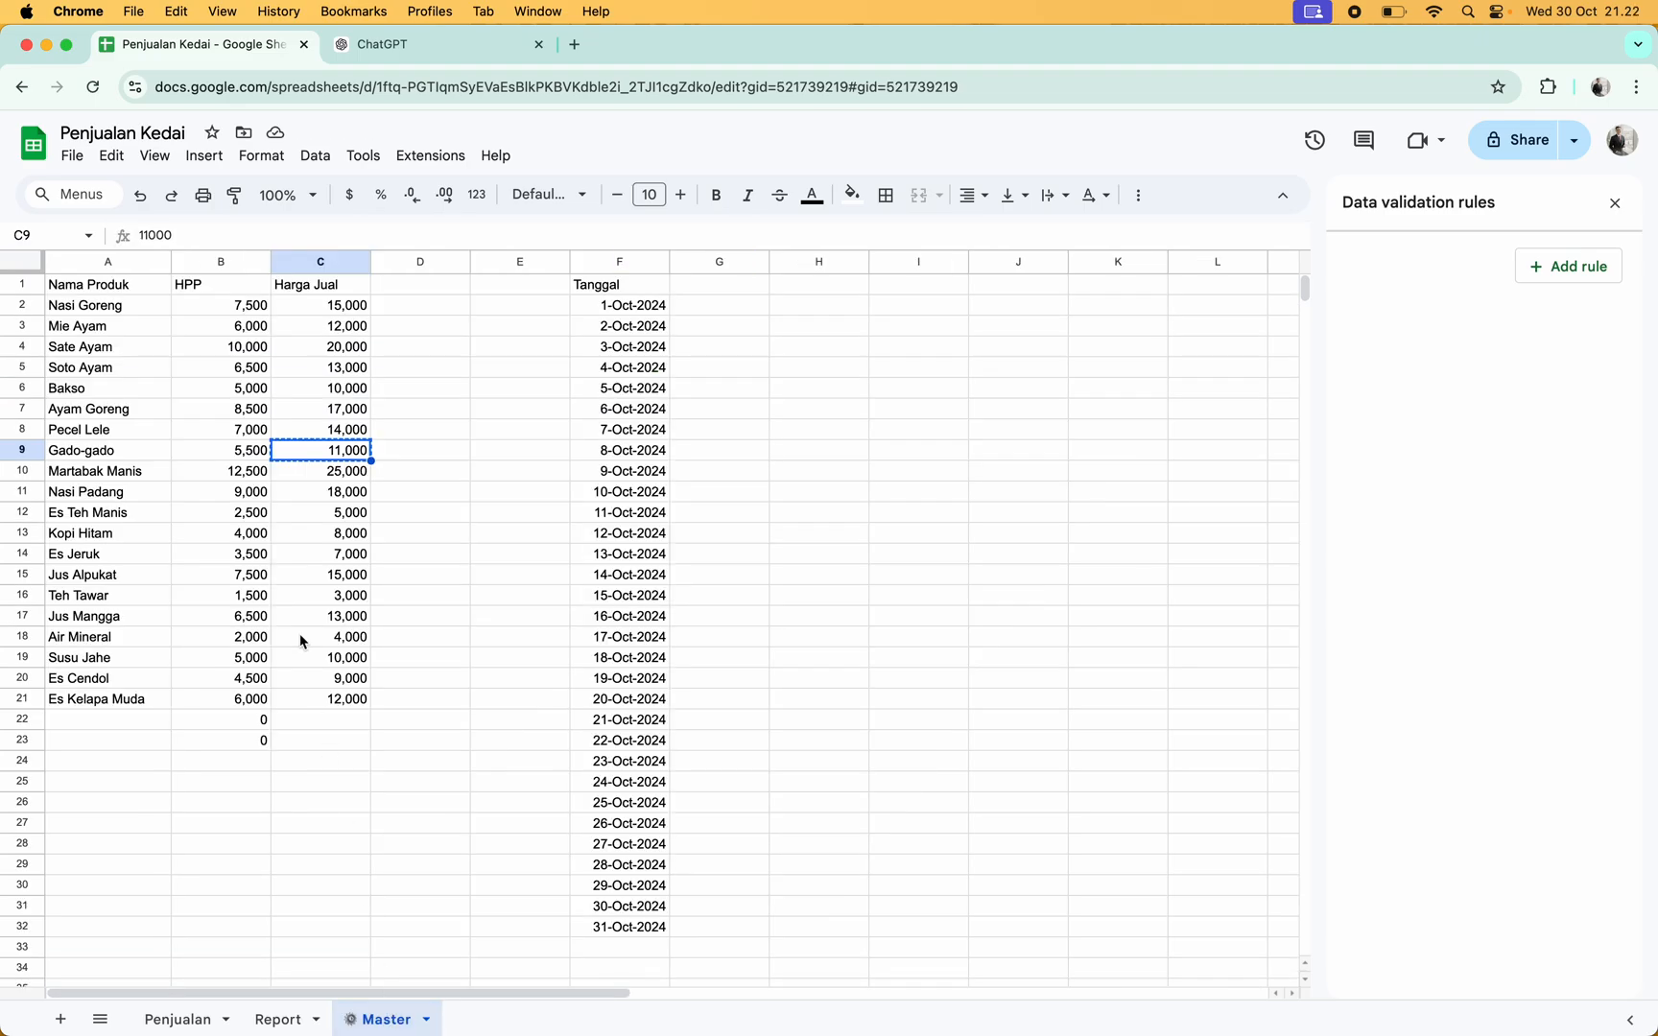
{"action": "left_click", "coordinate": [329, 314]}
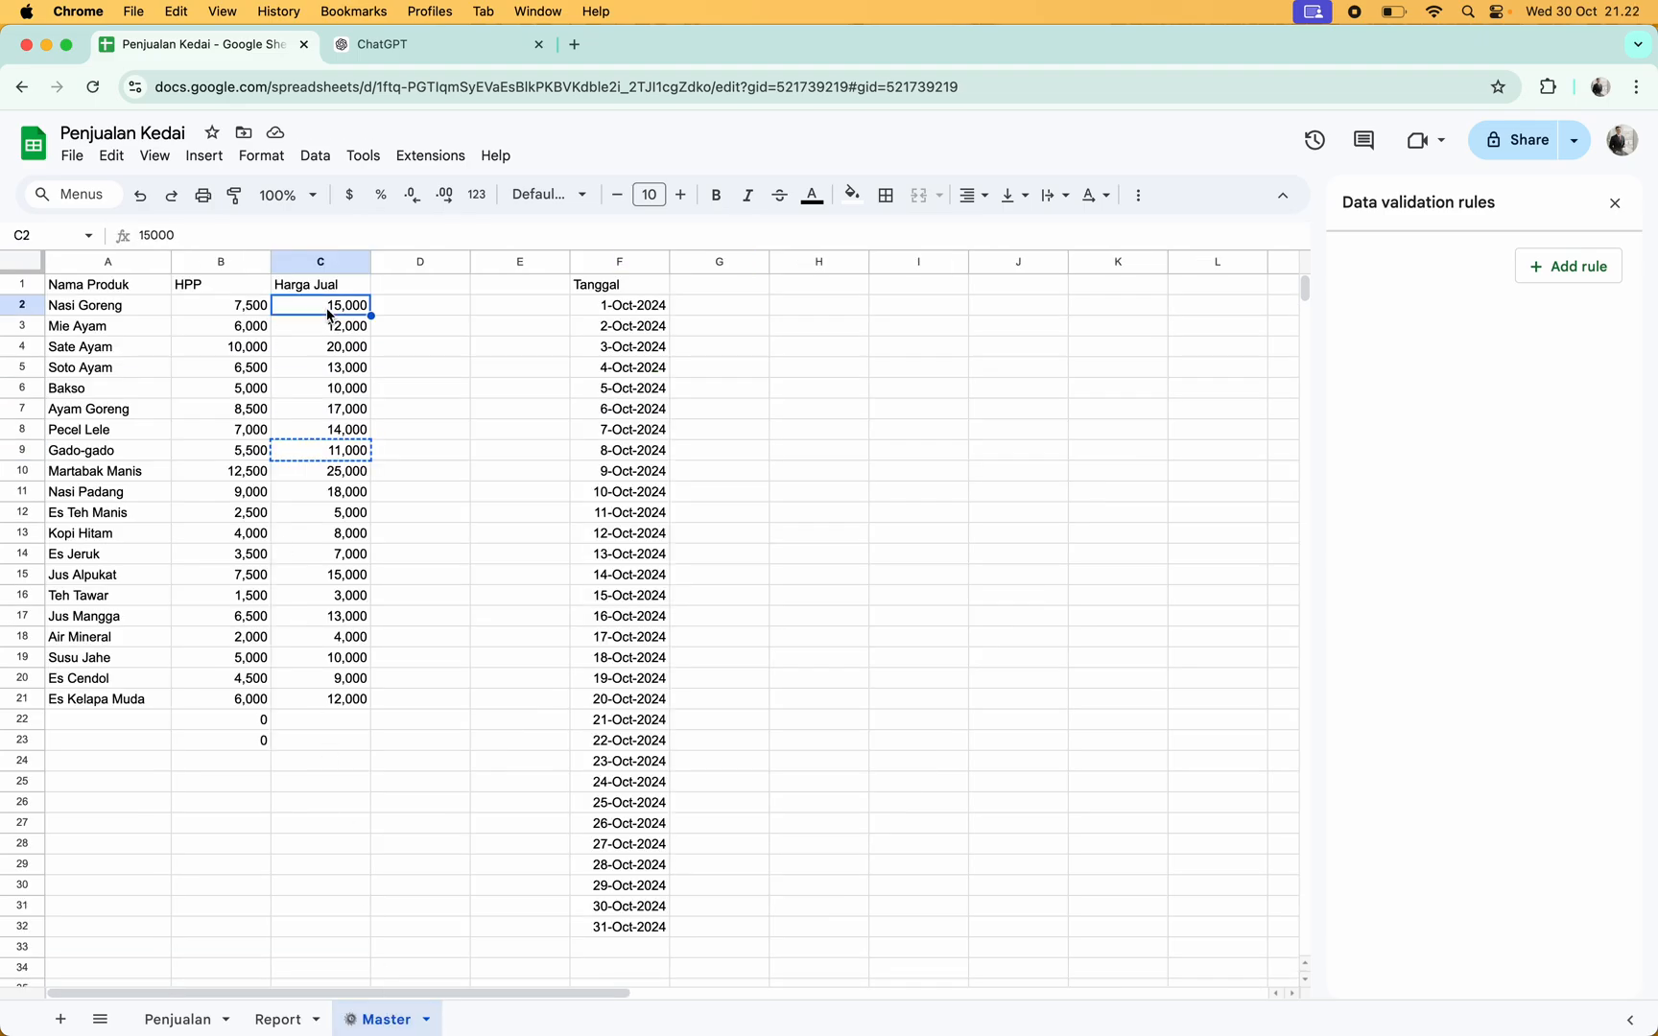
{"action": "left_click", "coordinate": [268, 310]}
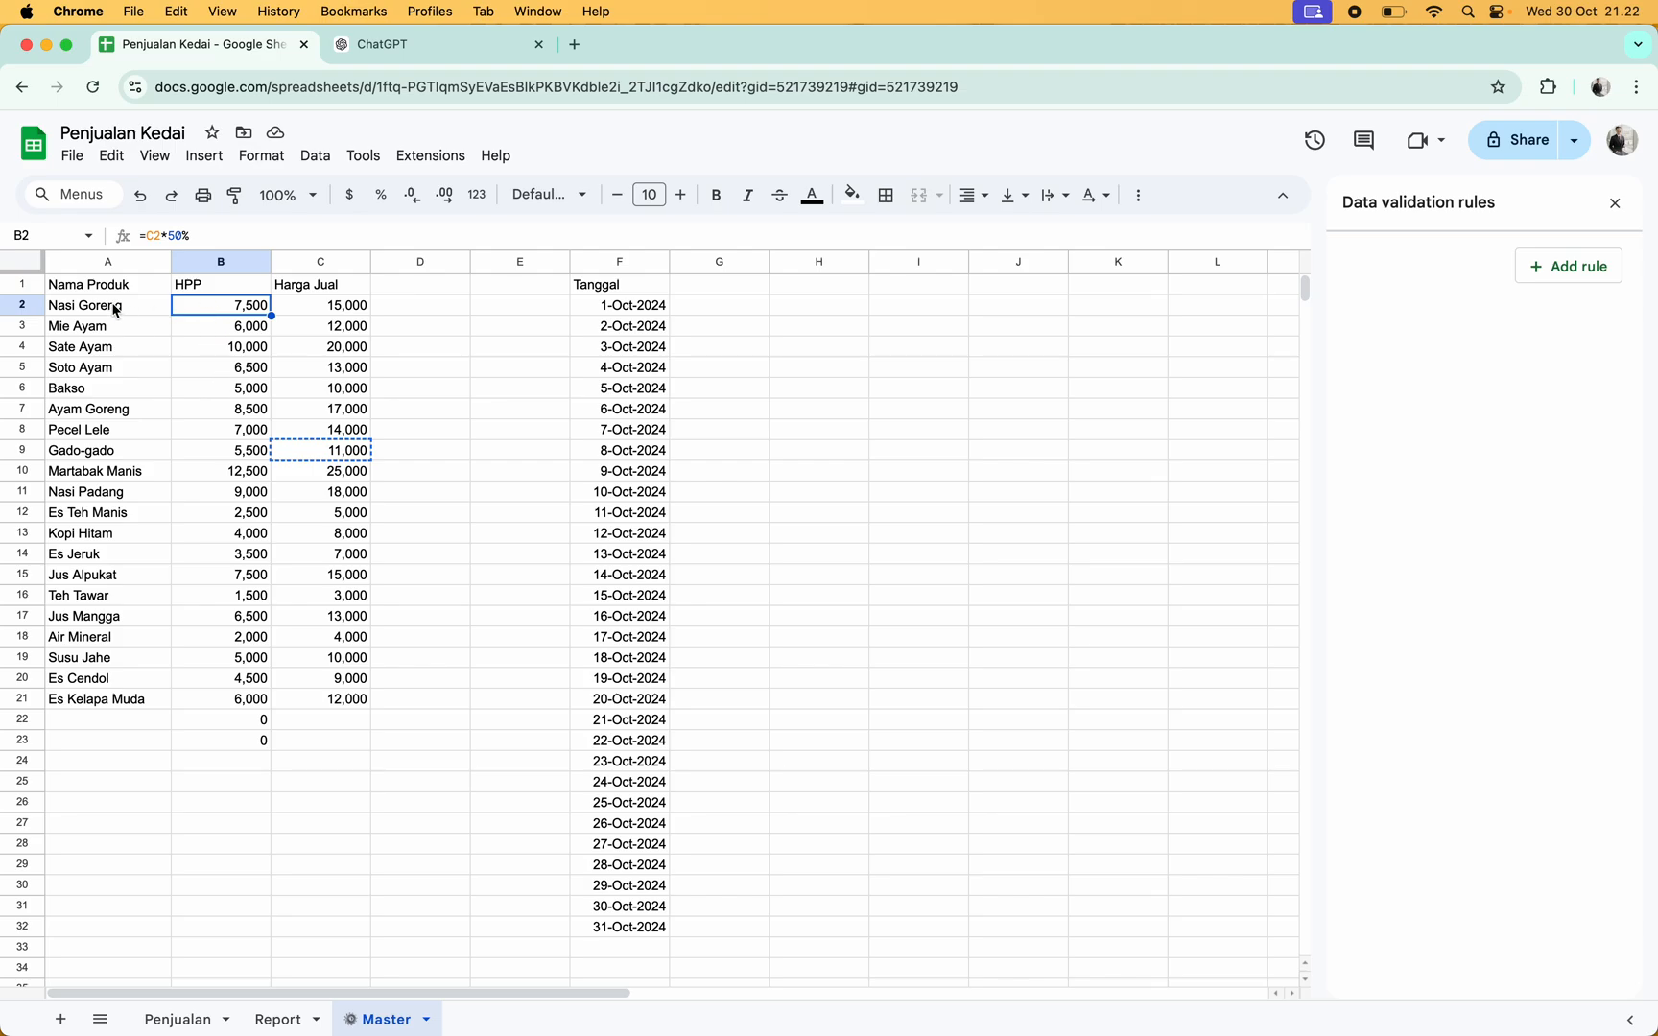
{"action": "key", "text": "Down"}
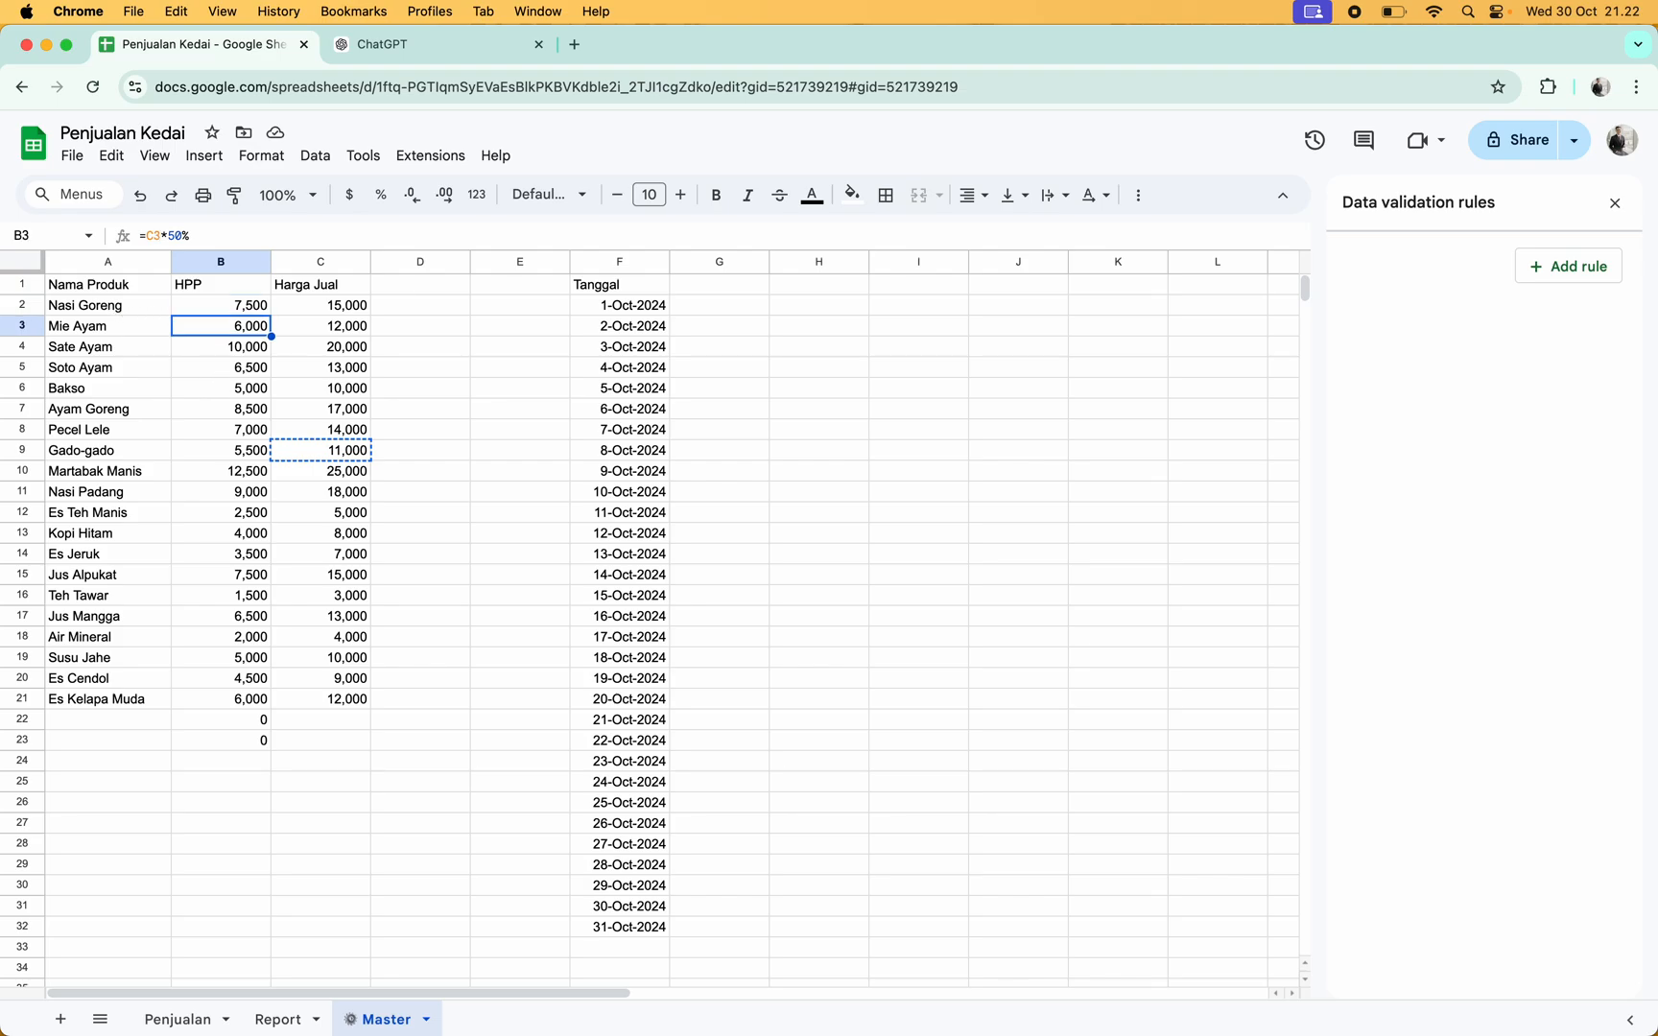
{"action": "key", "text": "Up"}
{"action": "key", "text": "Up"}
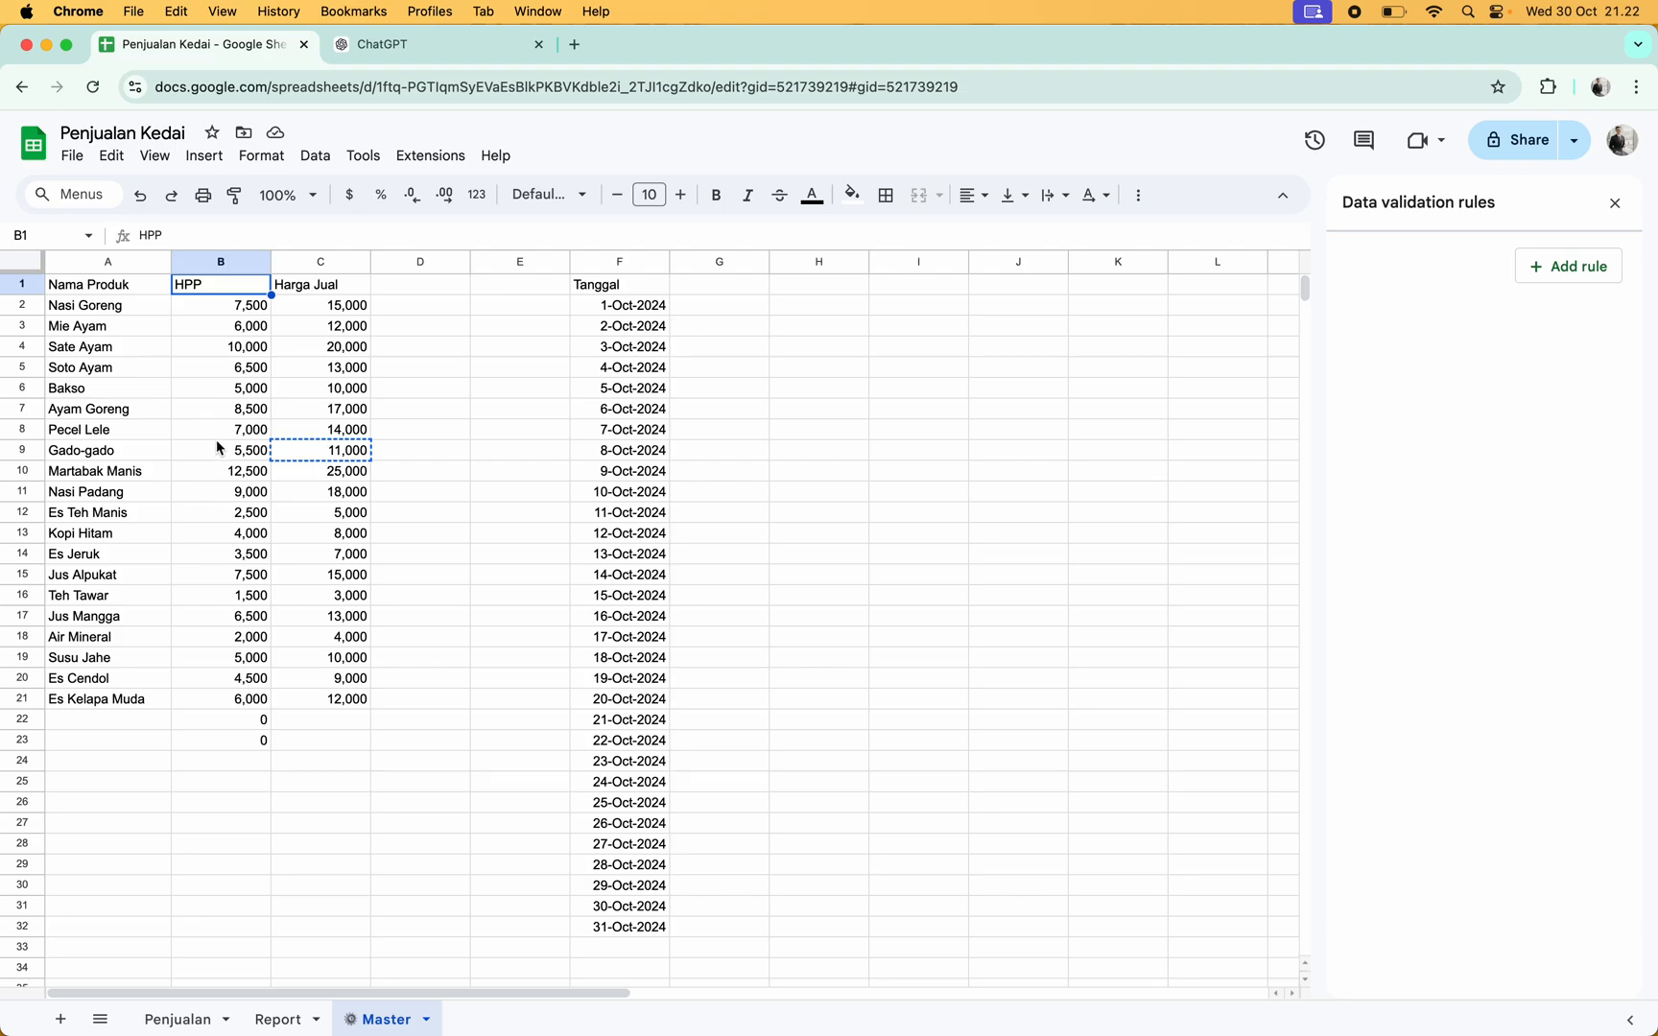
{"action": "left_click", "coordinate": [396, 309]}
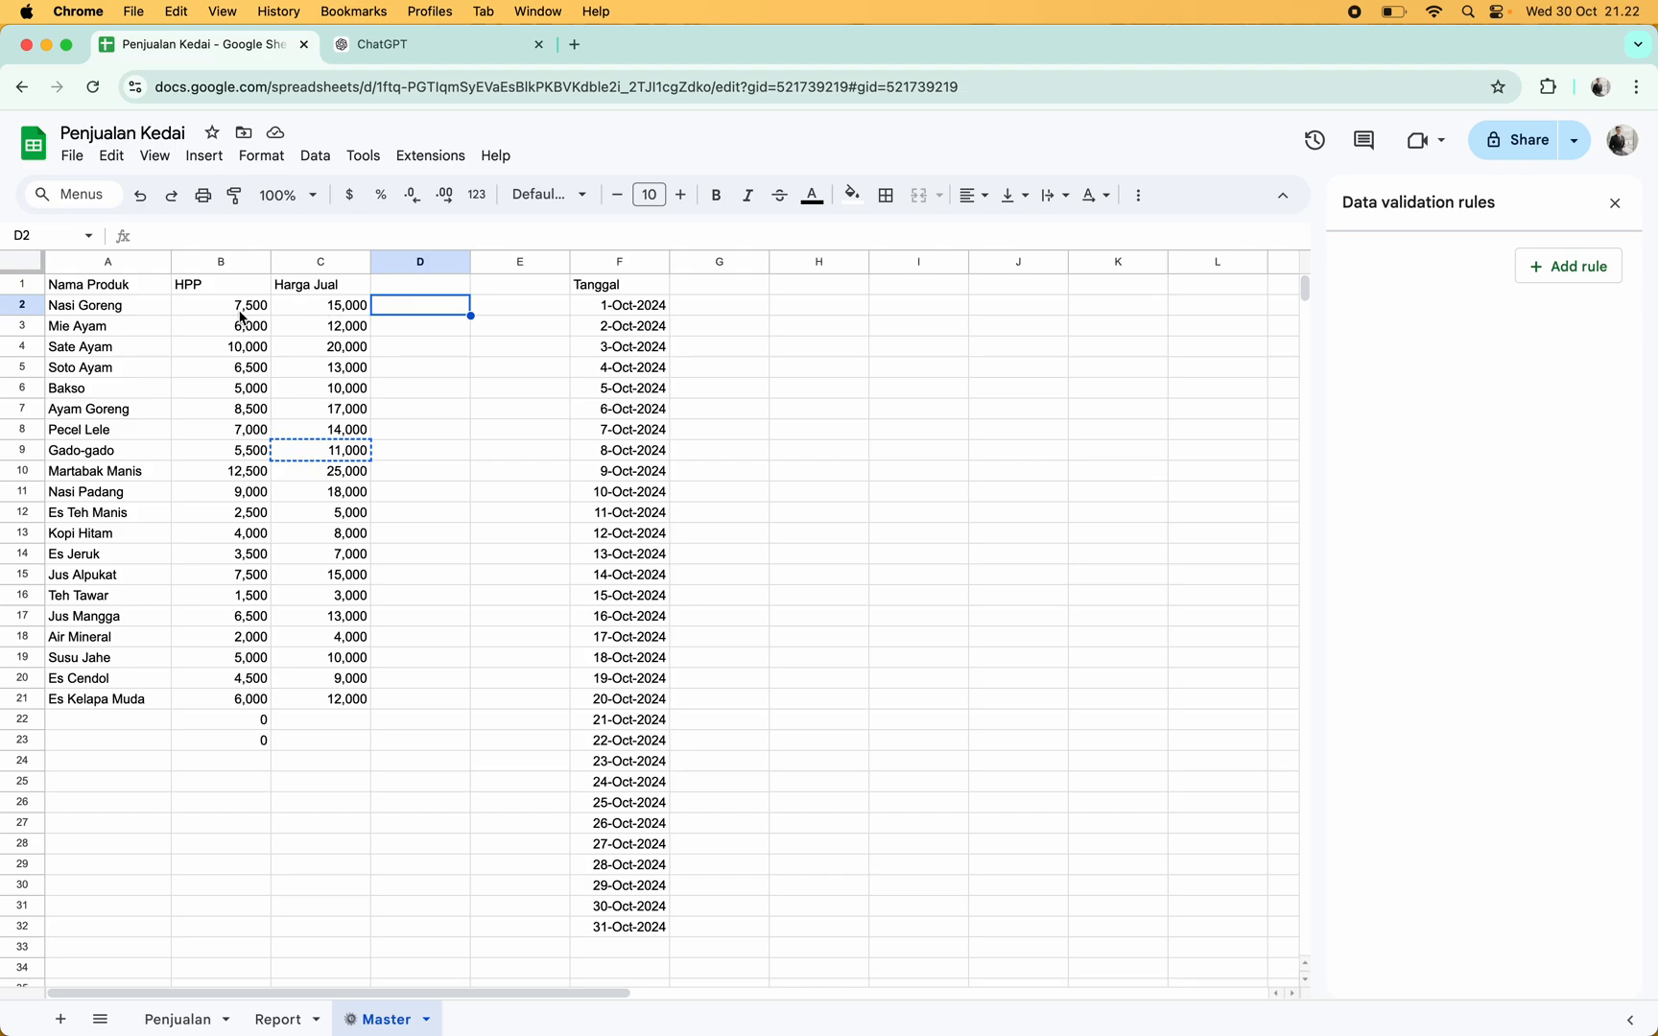
{"action": "left_click", "coordinate": [329, 309]}
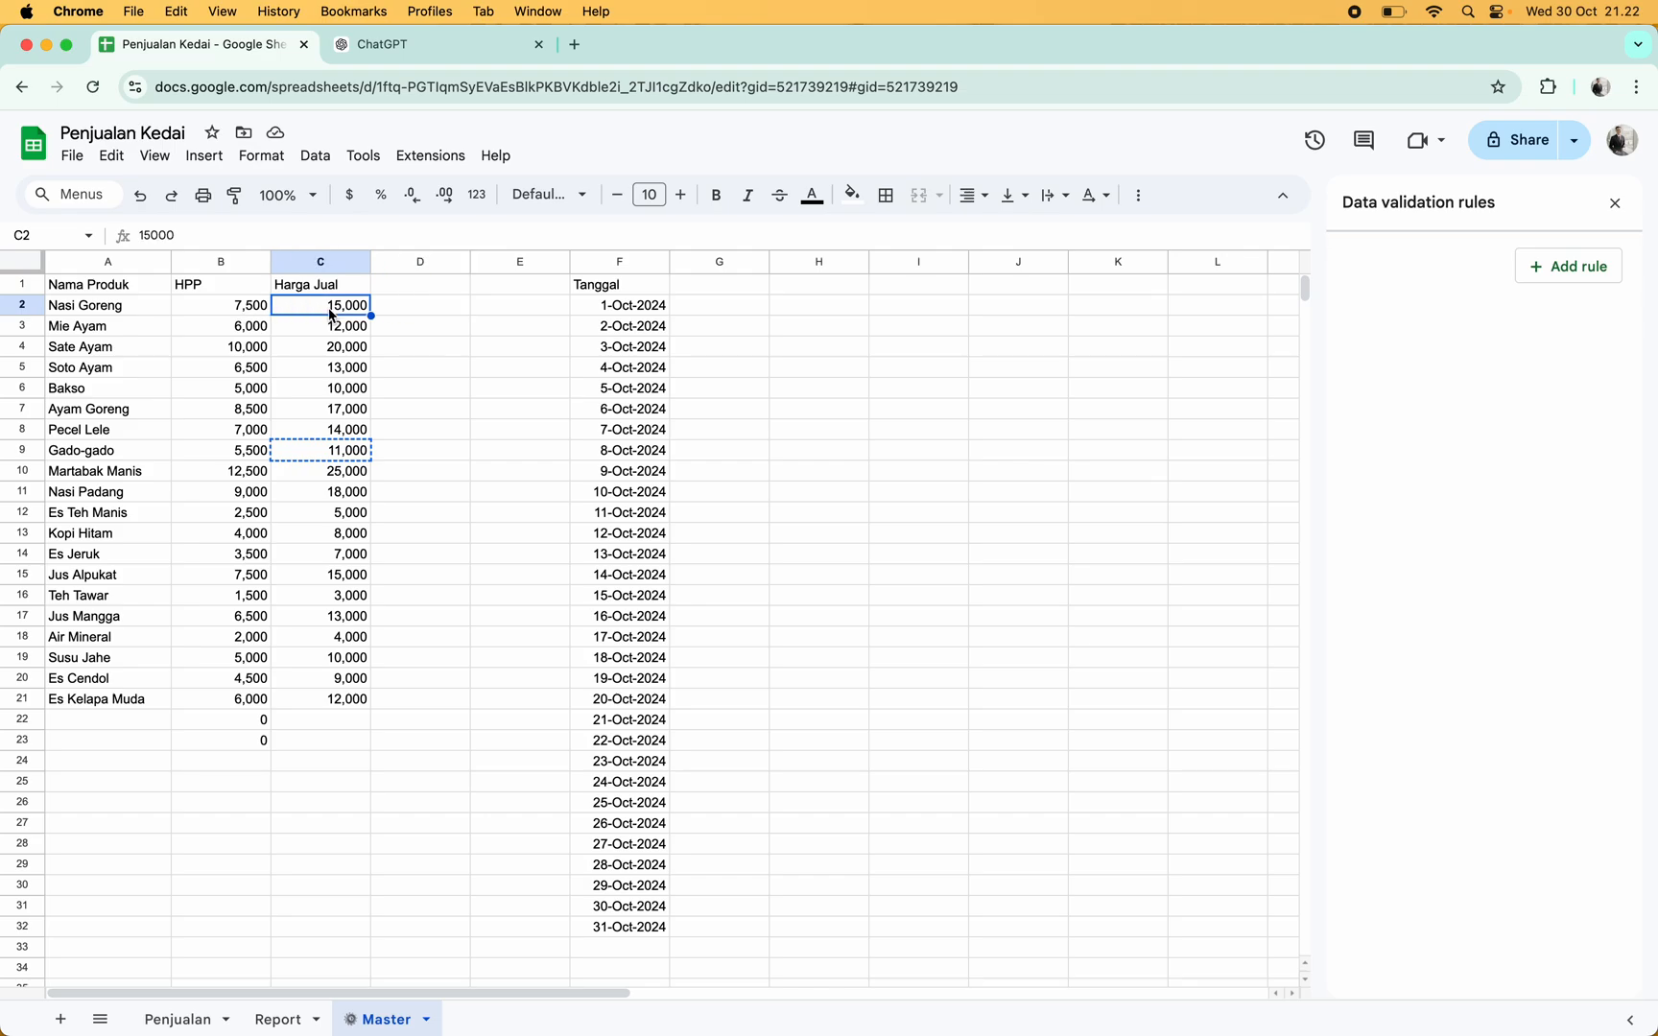
Enter =C2-B2 in D2 of the Master sheet and autofill the formula down column D to row 23
{"action": "left_click", "coordinate": [400, 314]}
{"action": "type", "text": "="}
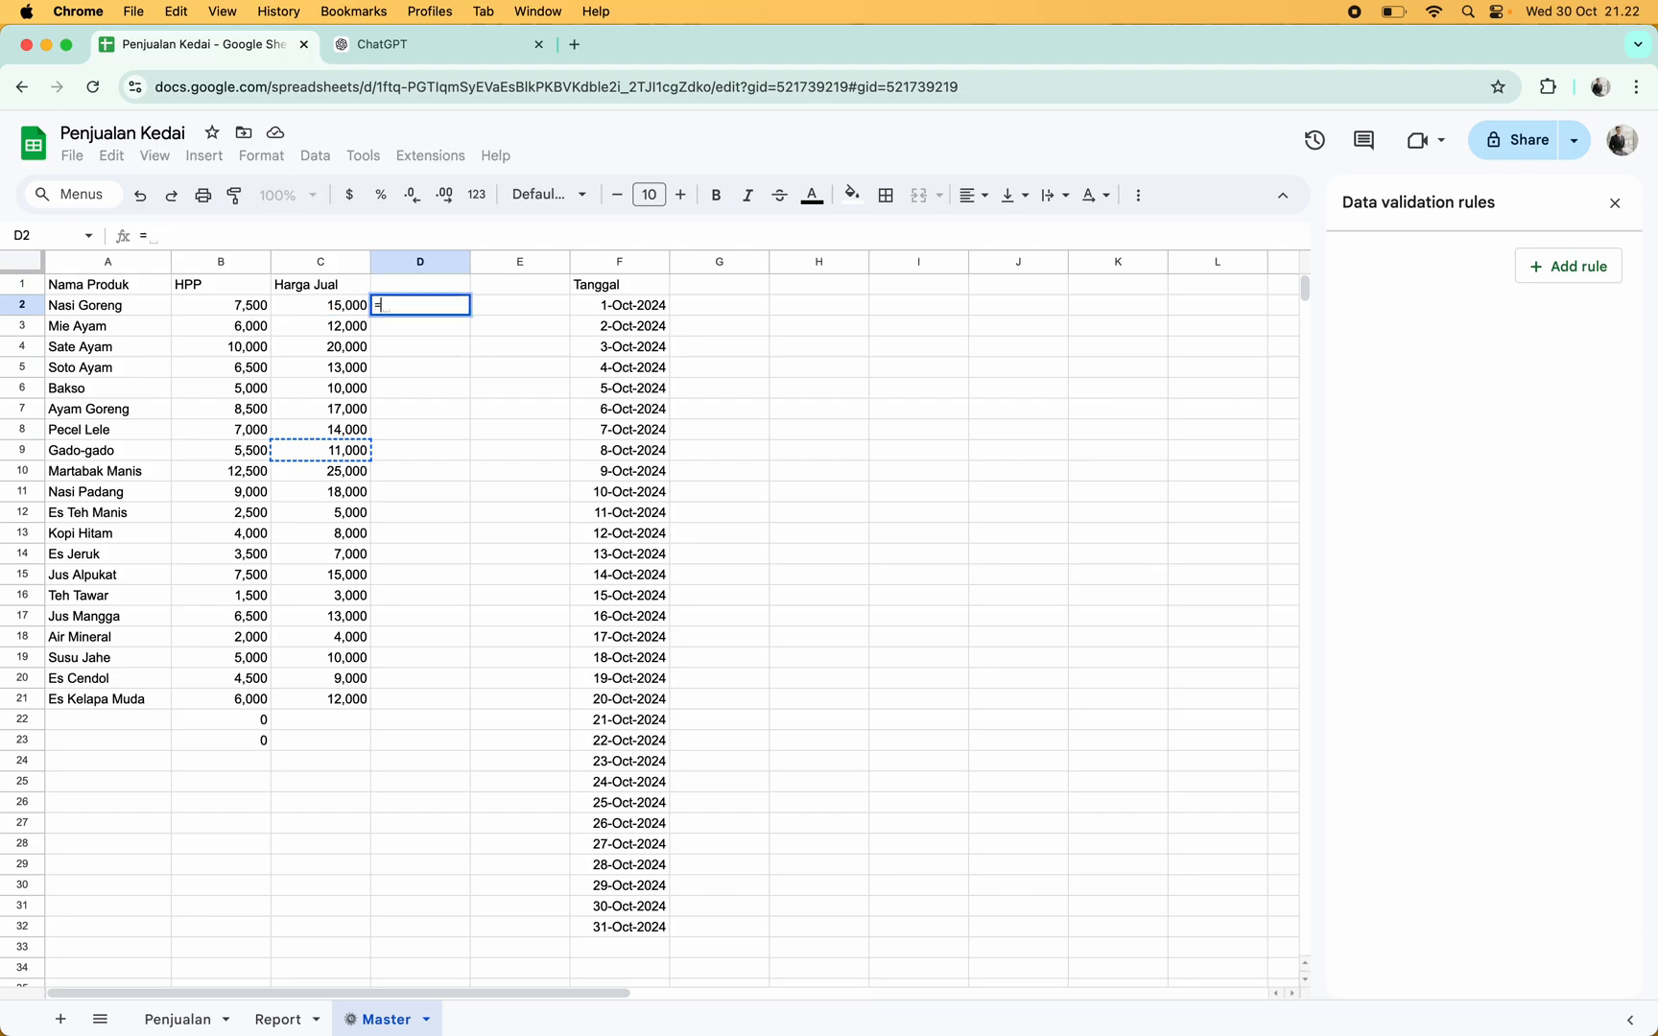
{"action": "type", "text": "C2-C2"}
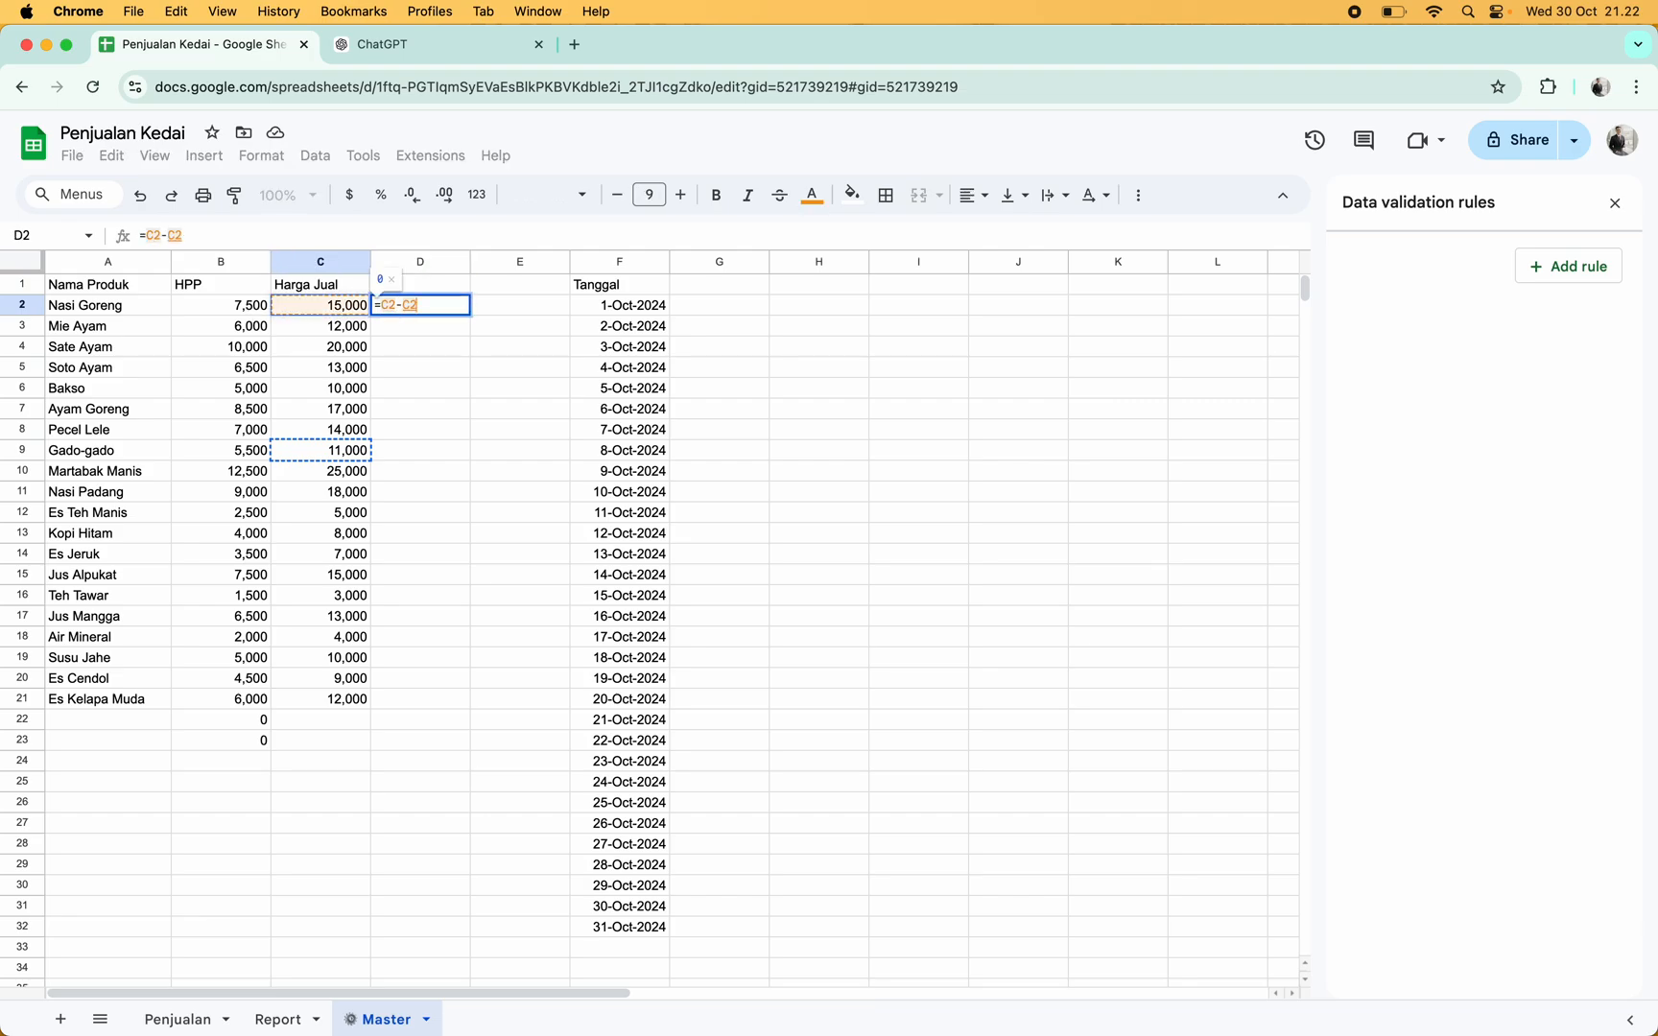
{"action": "key", "text": "Left"}
{"action": "key", "text": "Return"}
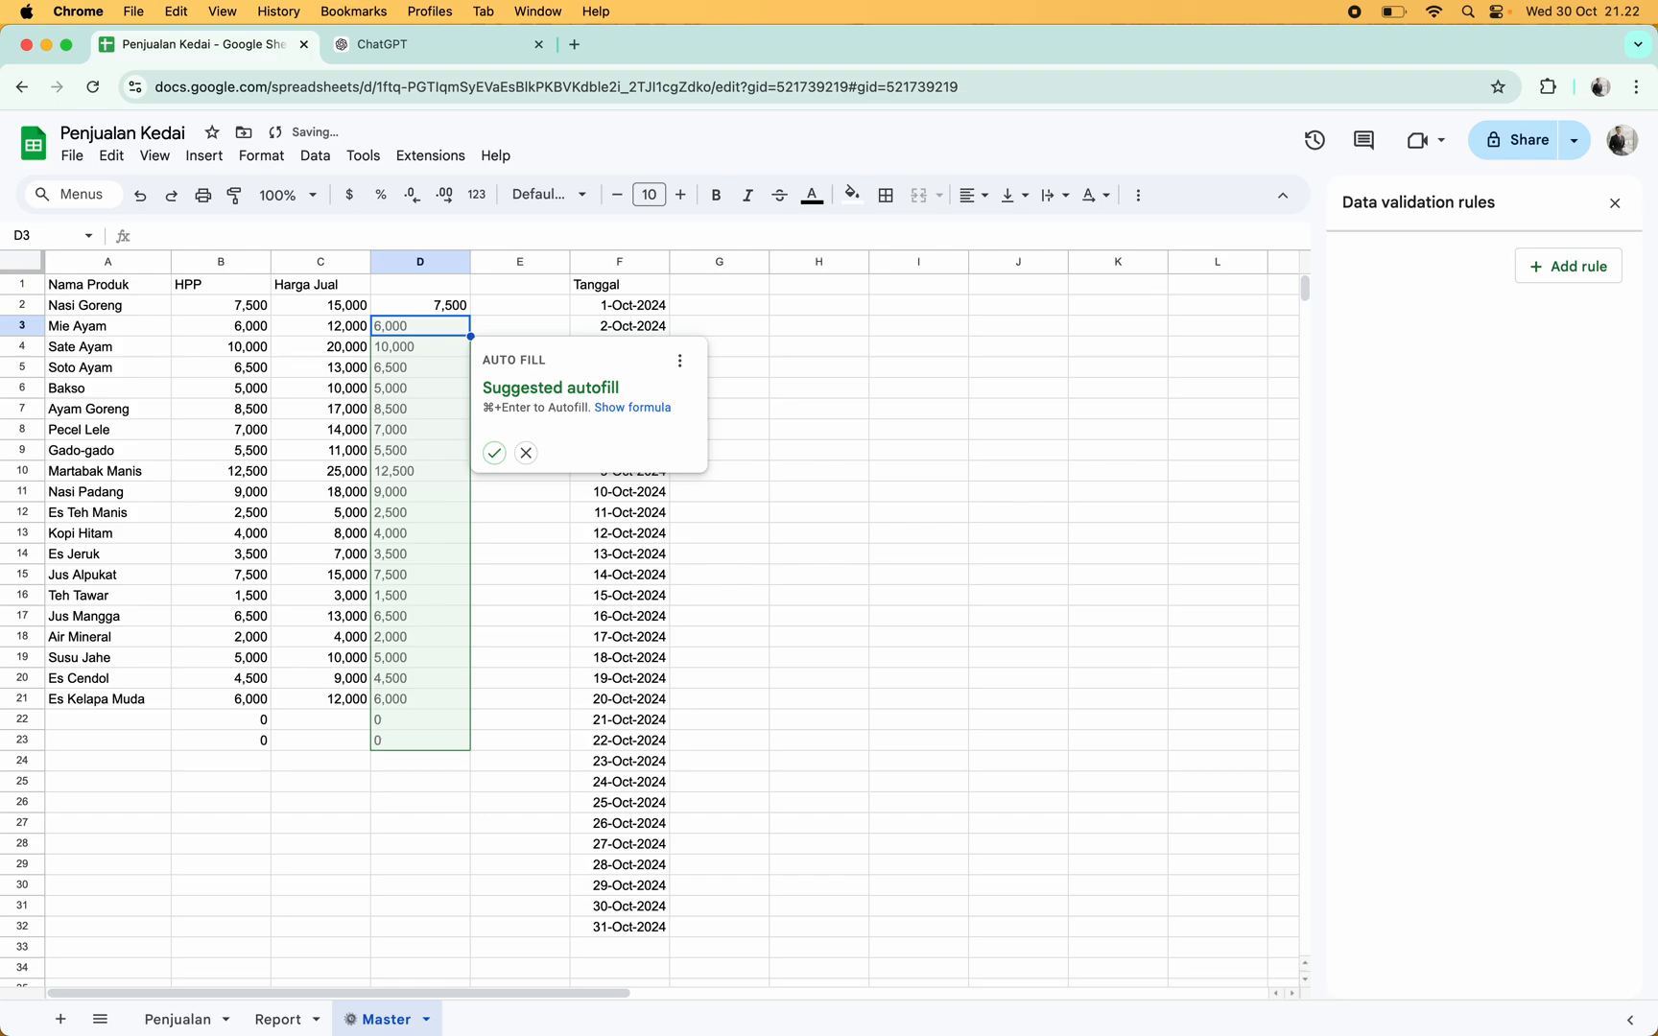
{"action": "left_click", "coordinate": [494, 453]}
Enter the header Margin in D1 of the Master sheet
{"action": "left_click", "coordinate": [432, 268]}
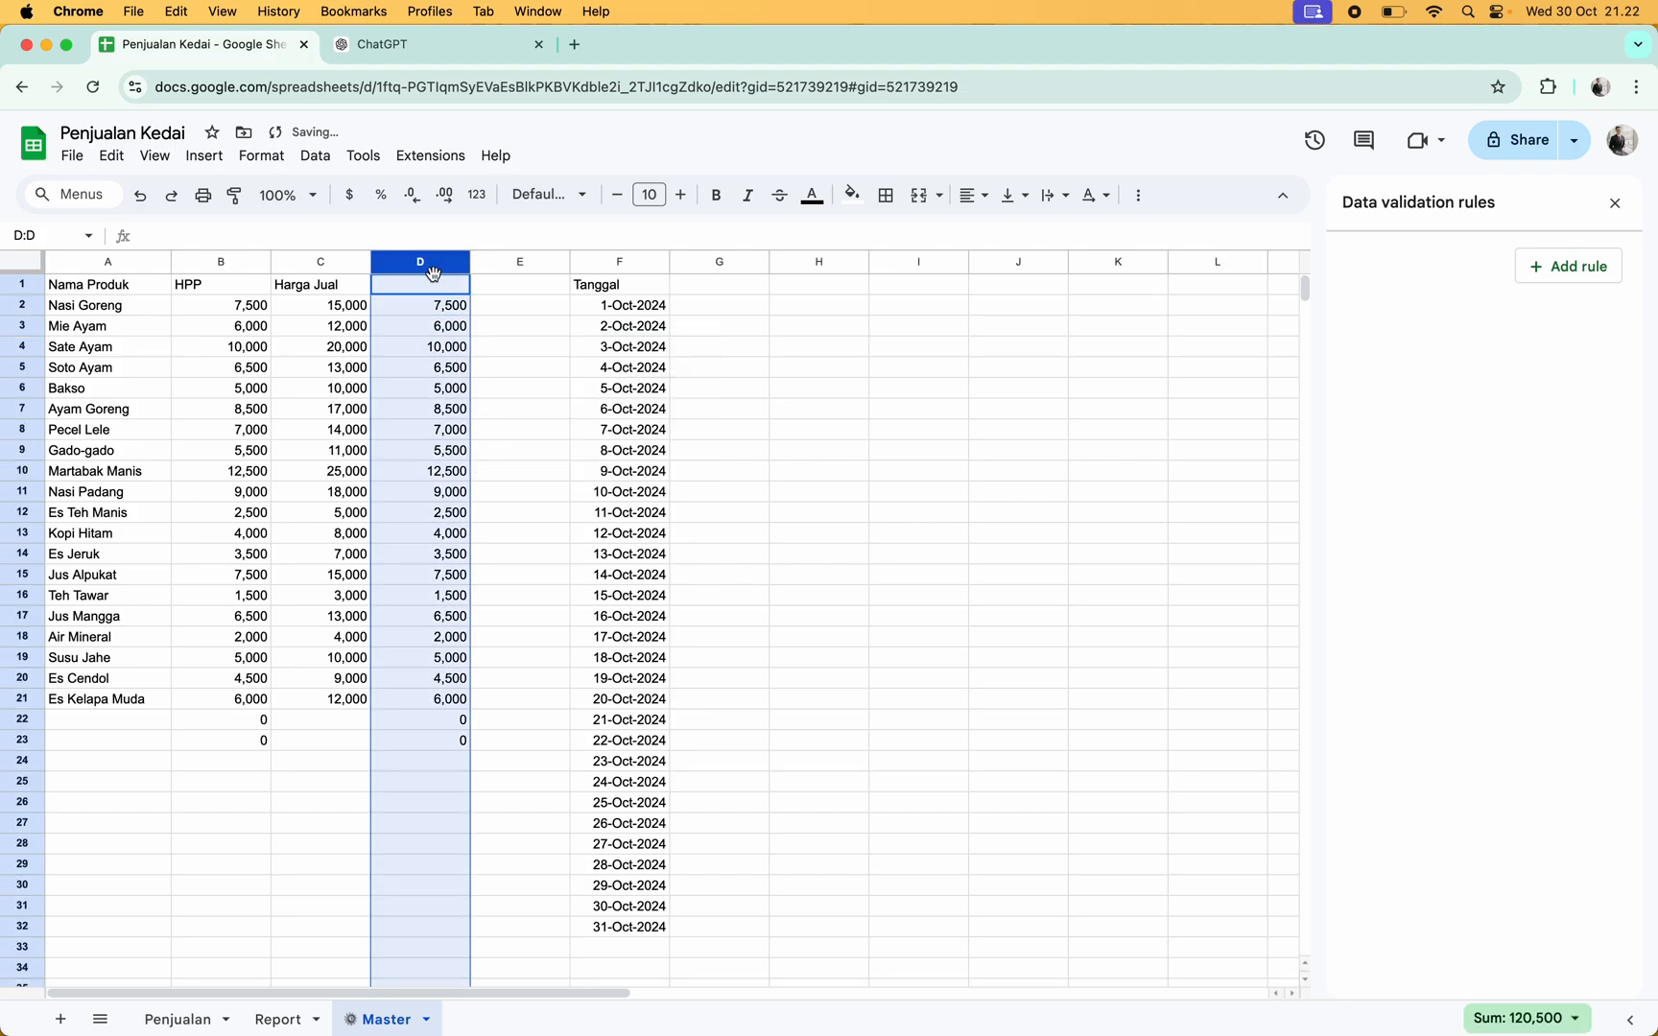
{"action": "left_click", "coordinate": [434, 284]}
{"action": "type", "text": "Mar"}
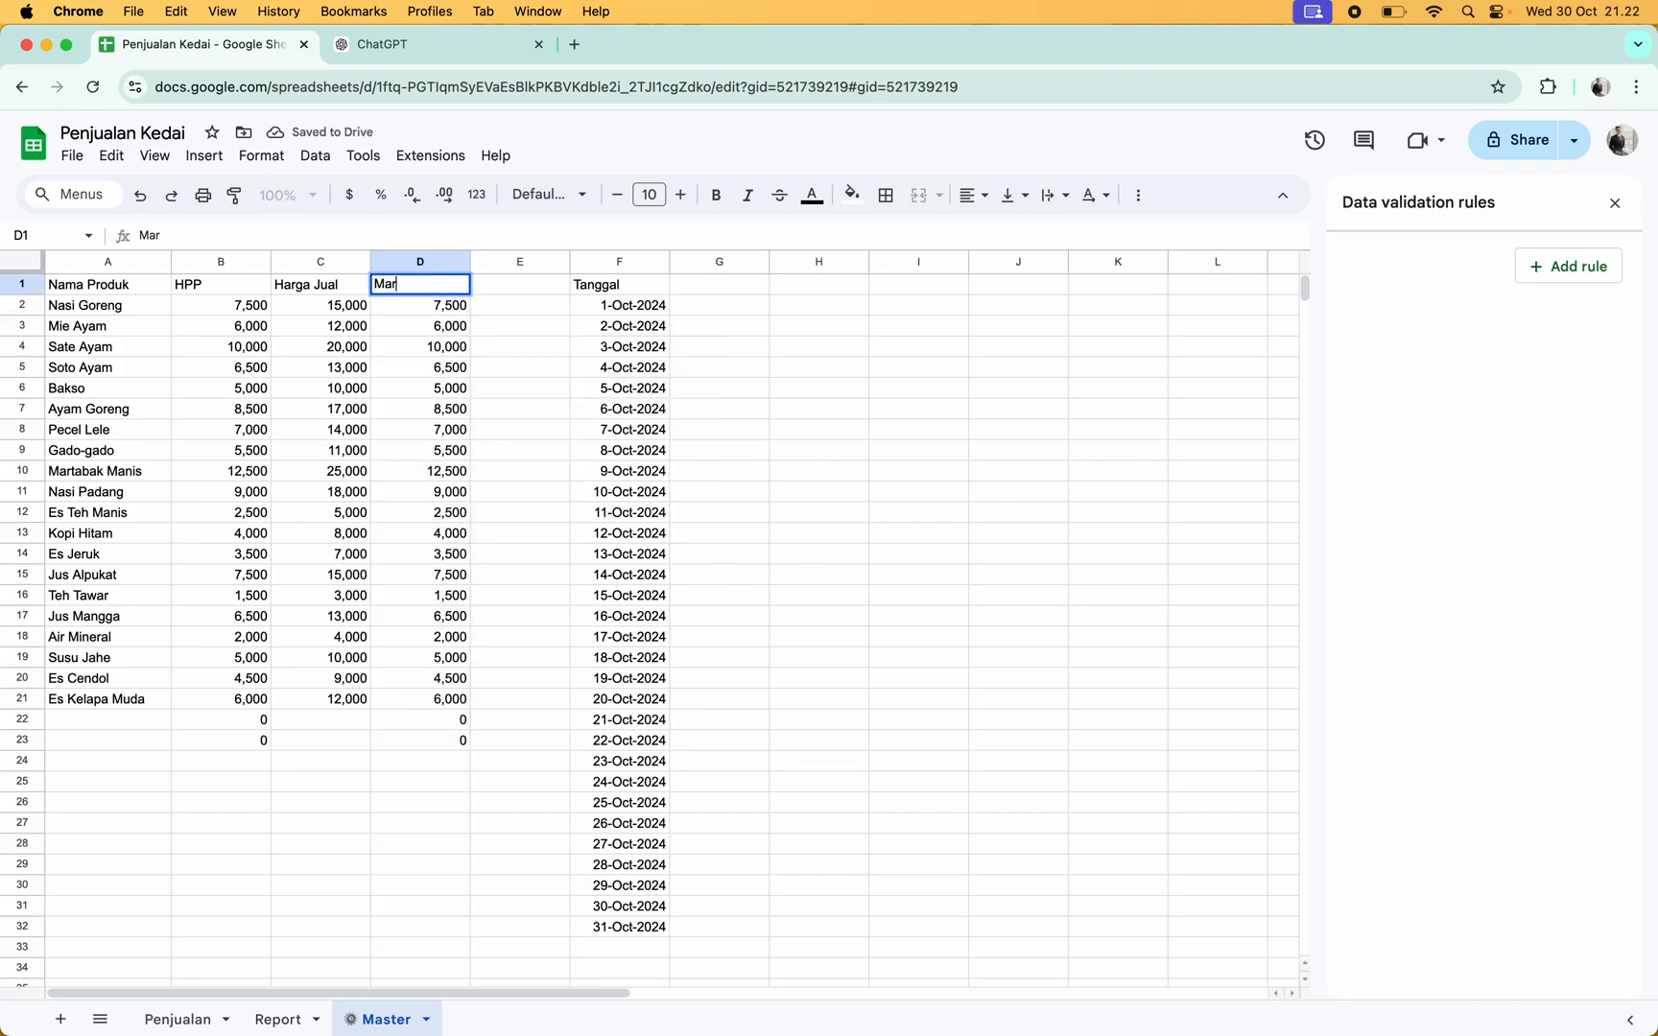
{"action": "type", "text": "gin"}
{"action": "key", "text": "Return"}
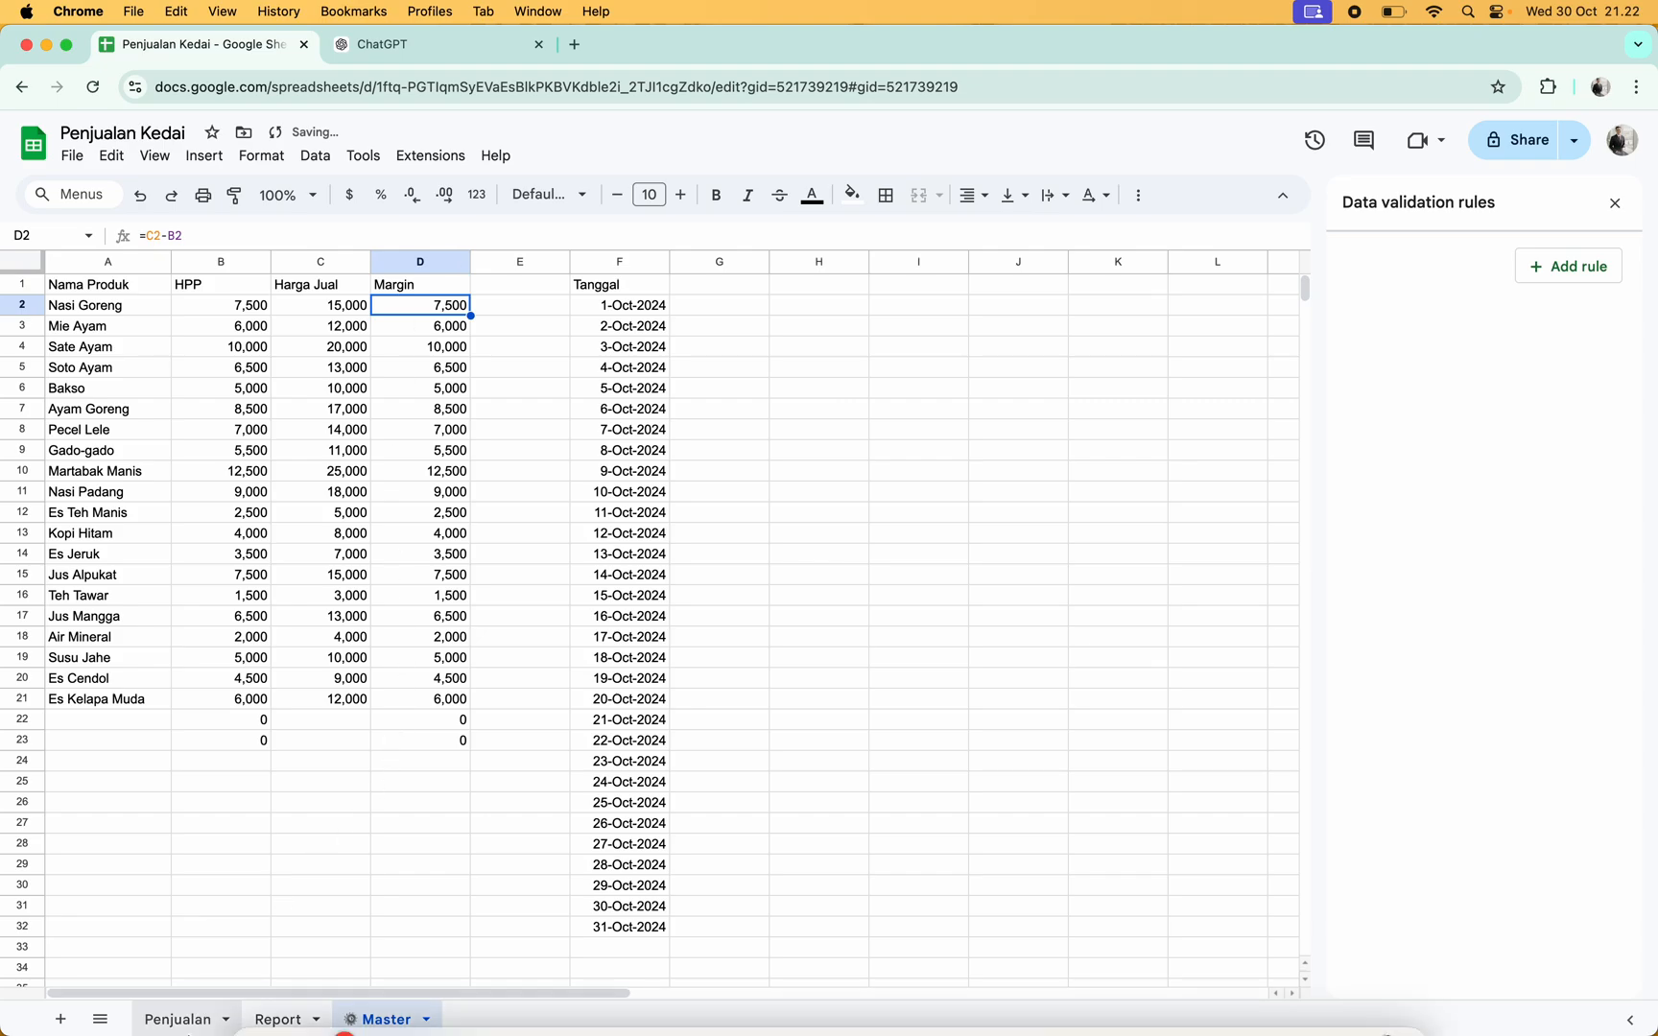
Start a VLOOKUP formula in I5 of the Penjualan sheet with C5 as the search key
{"action": "left_click", "coordinate": [178, 1019]}
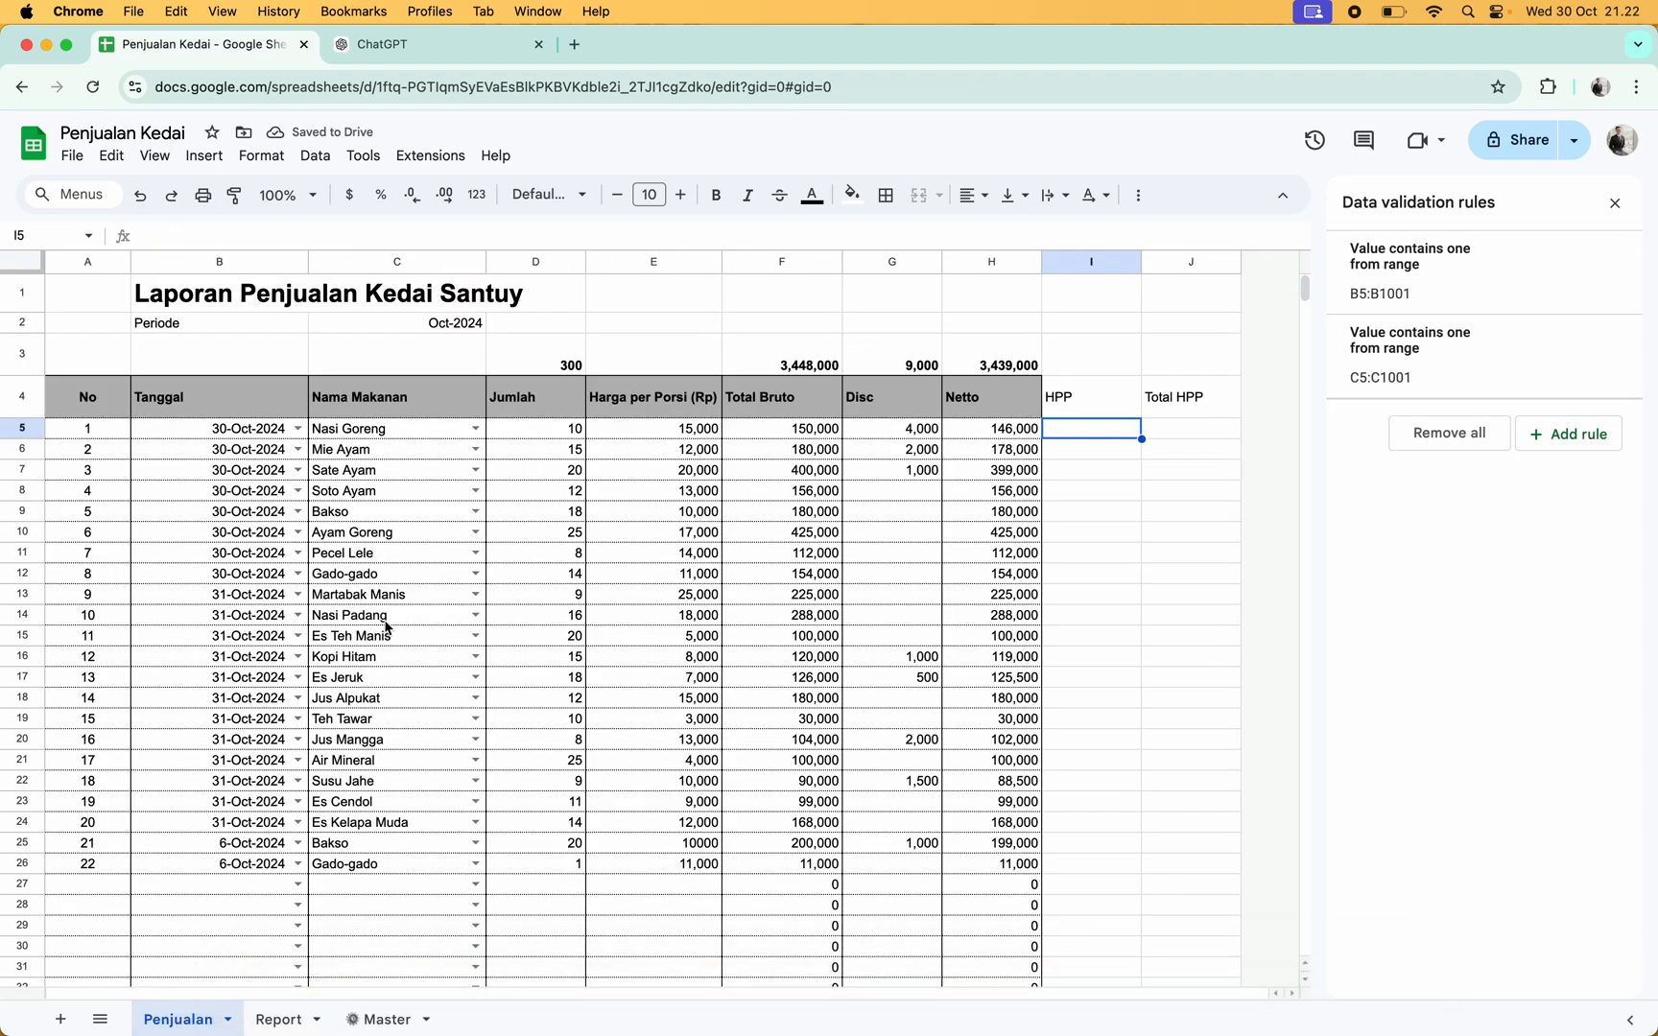
{"action": "type", "text": "="}
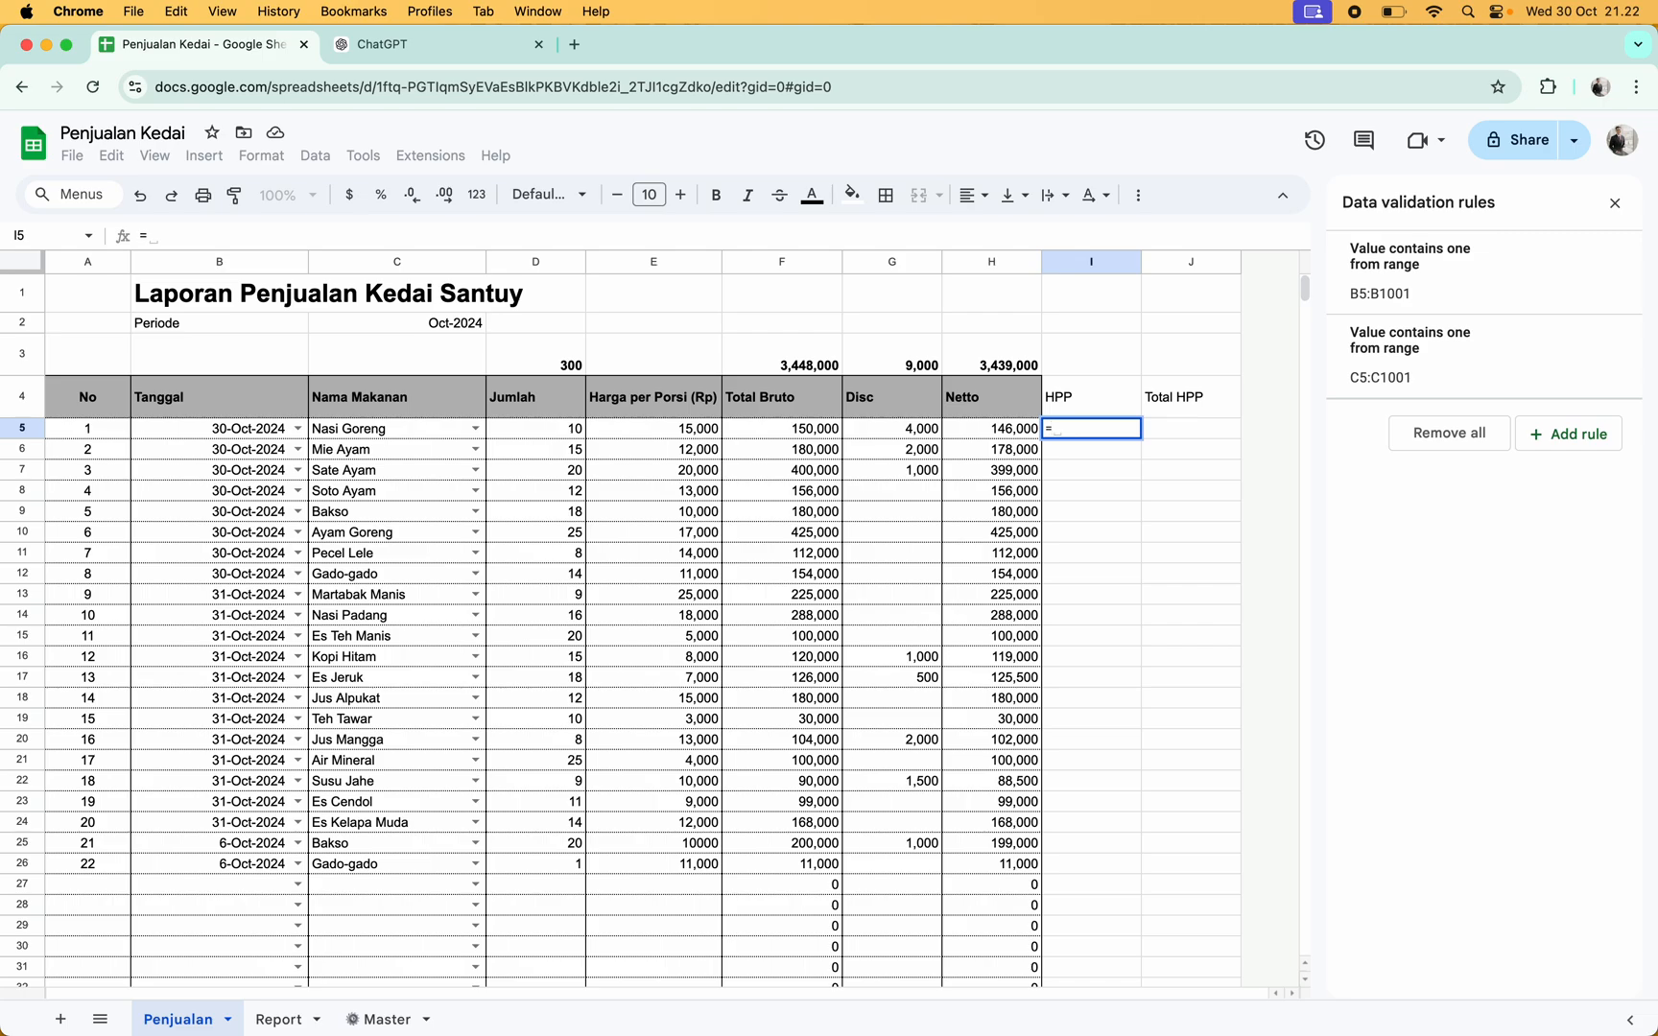
{"action": "left_click", "coordinate": [305, 1017]}
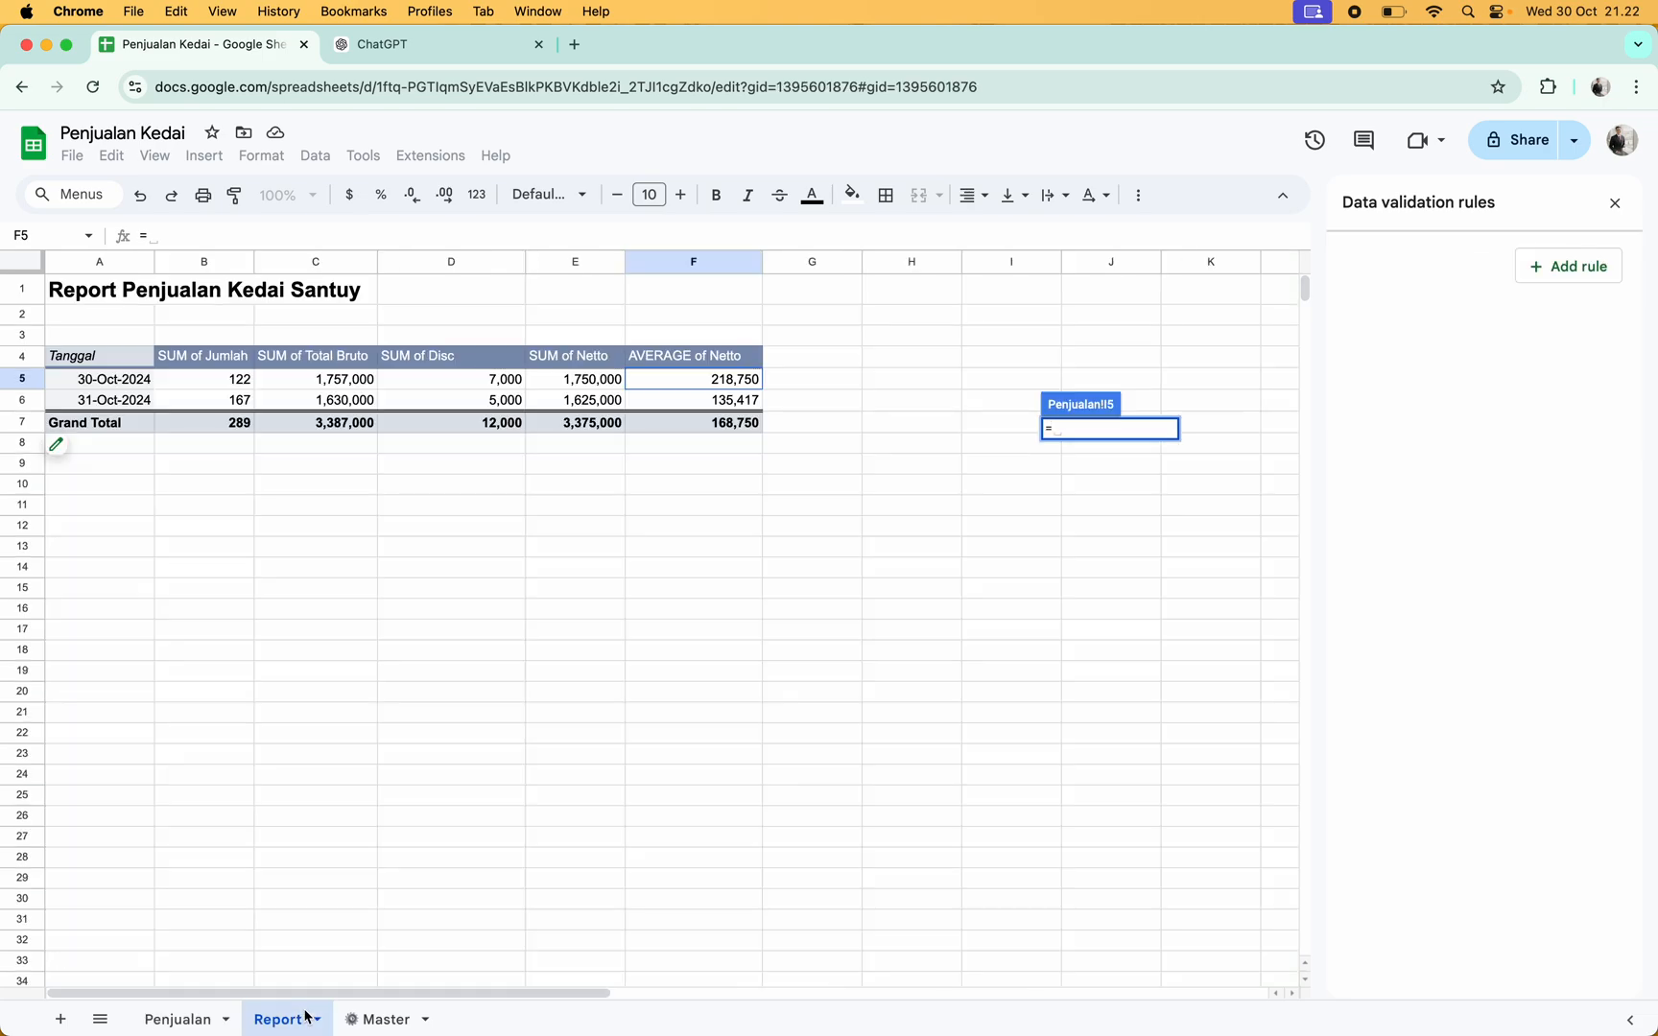
{"action": "left_click", "coordinate": [388, 1014]}
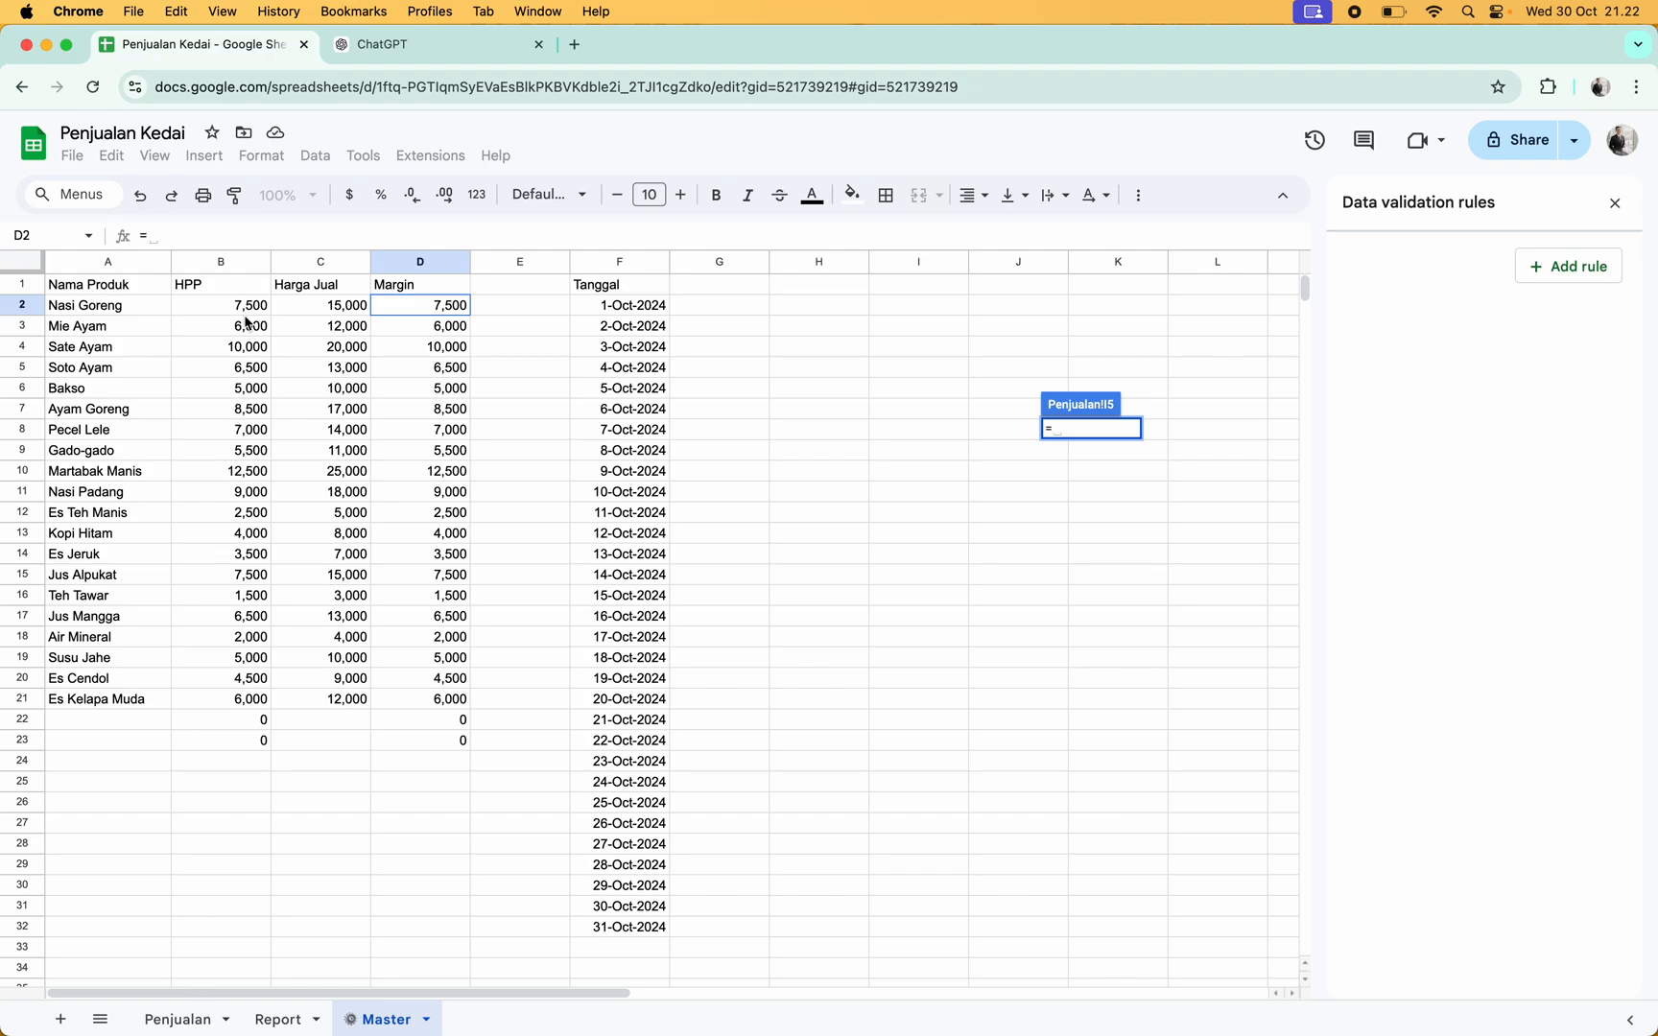
{"action": "left_click", "coordinate": [187, 1018]}
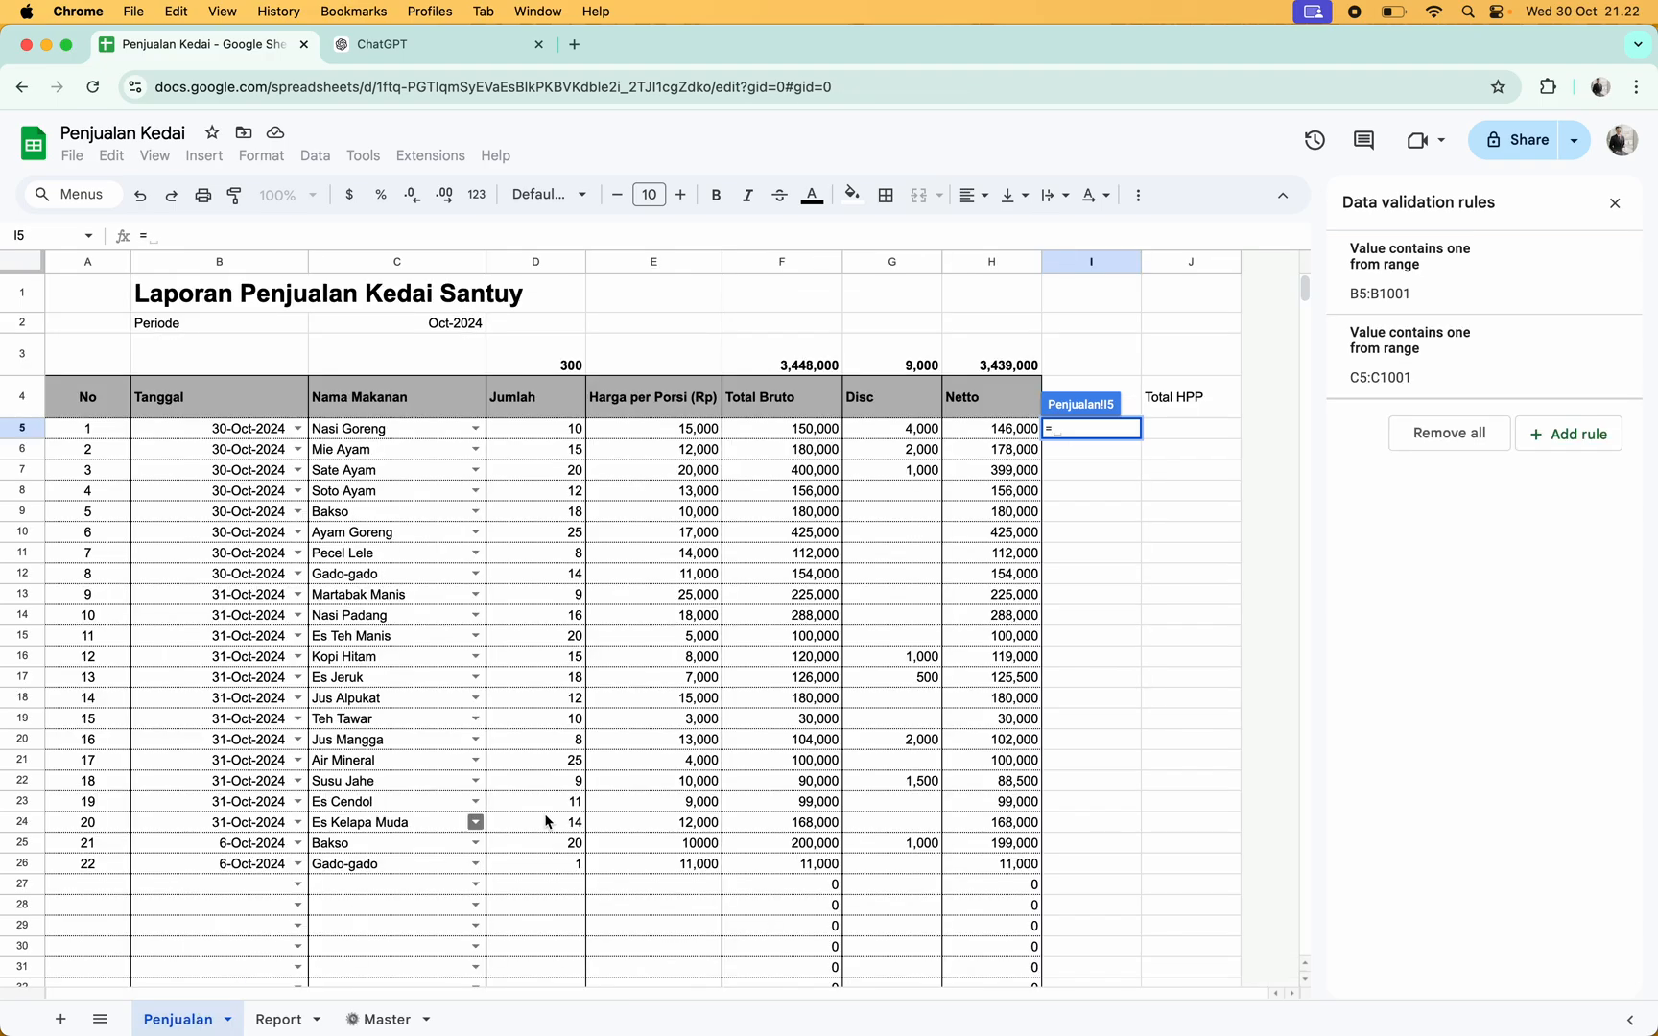
{"action": "type", "text": "VL"}
{"action": "key", "text": "Tab"}
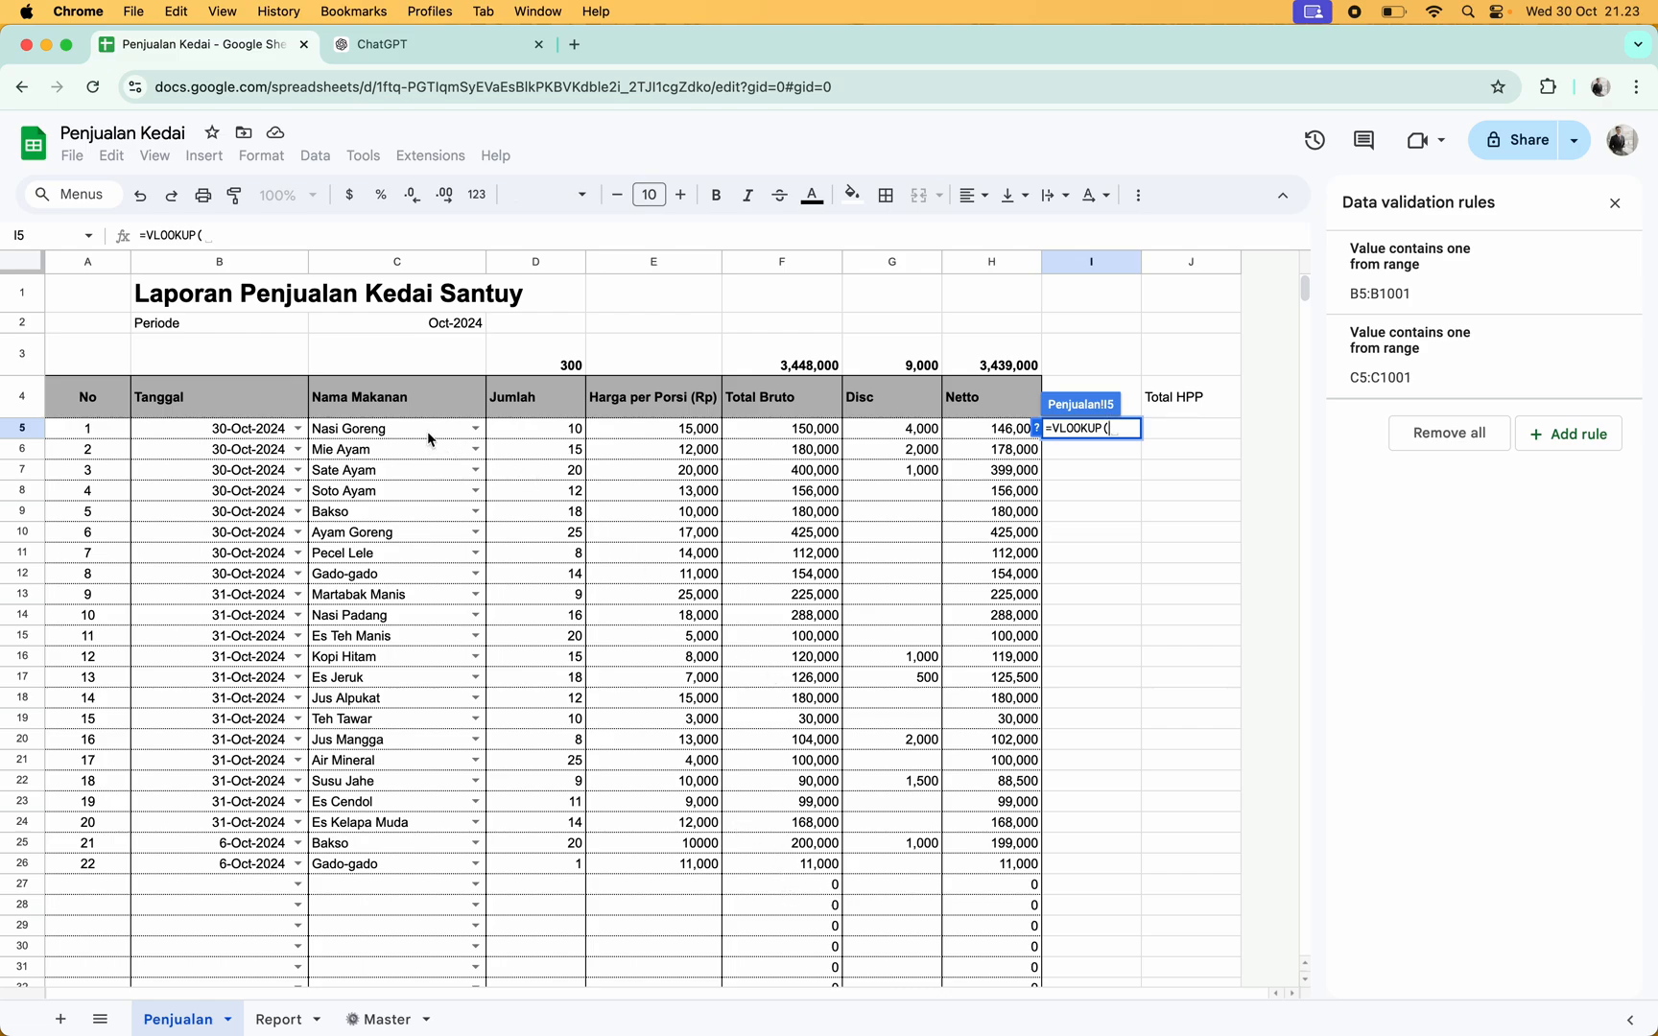
{"action": "left_click", "coordinate": [1037, 428]}
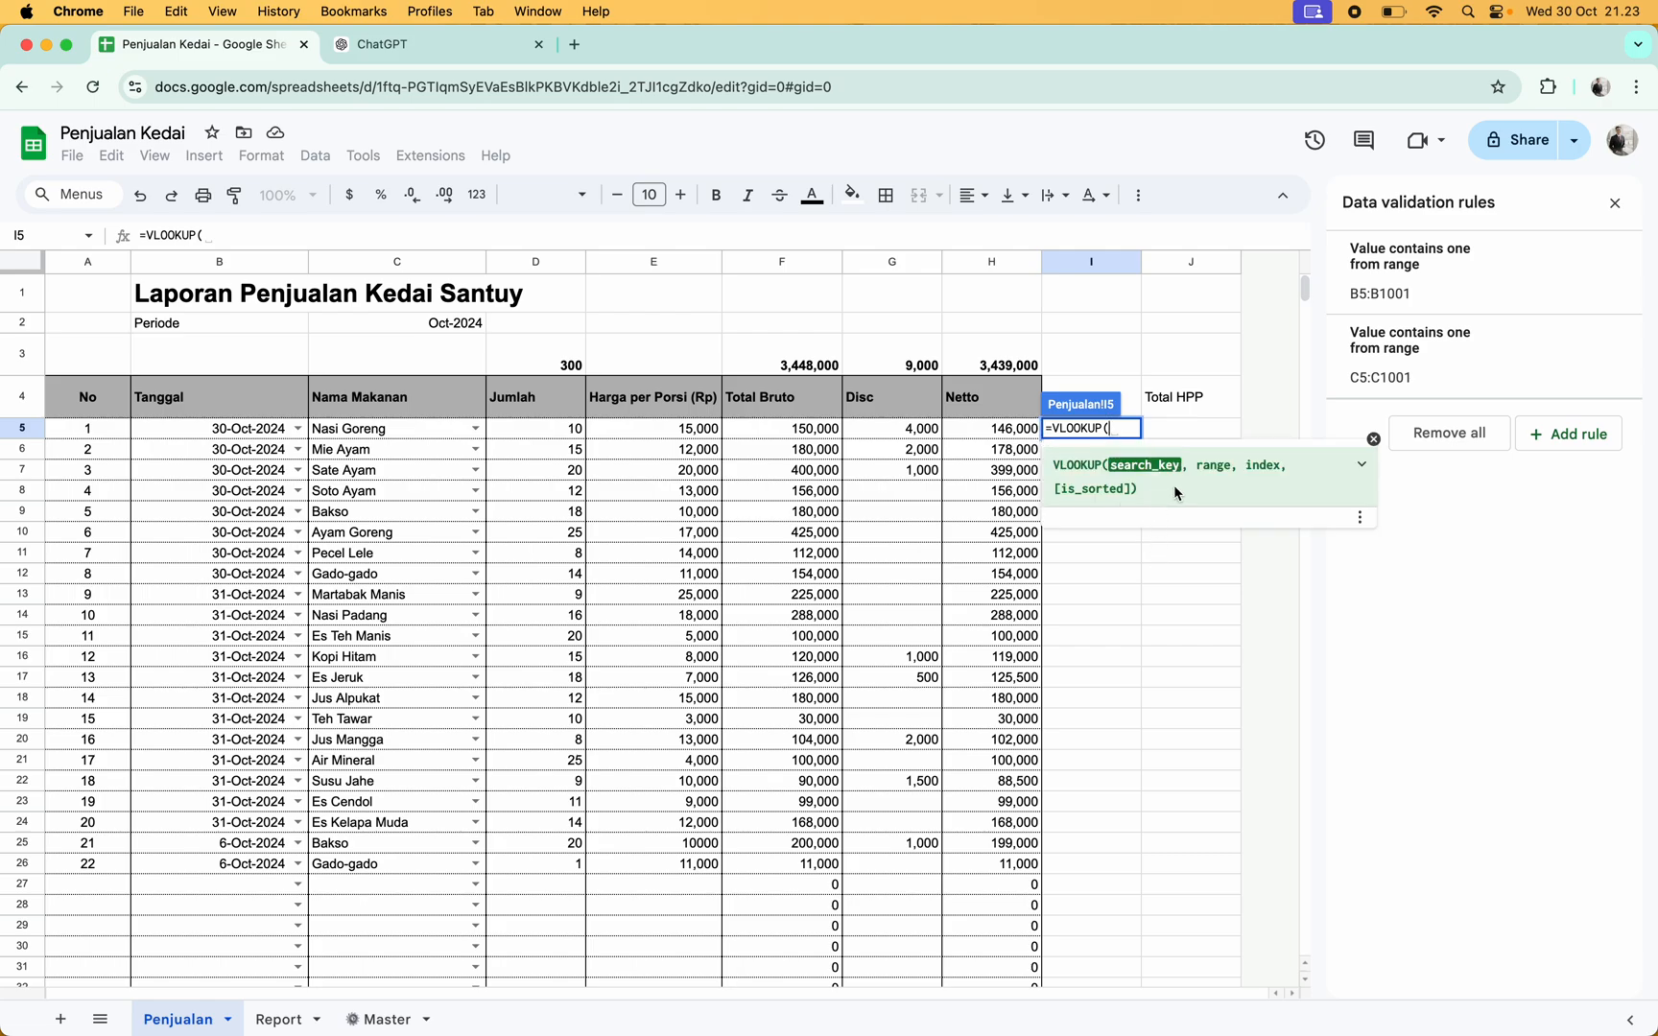
{"action": "left_click", "coordinate": [355, 432]}
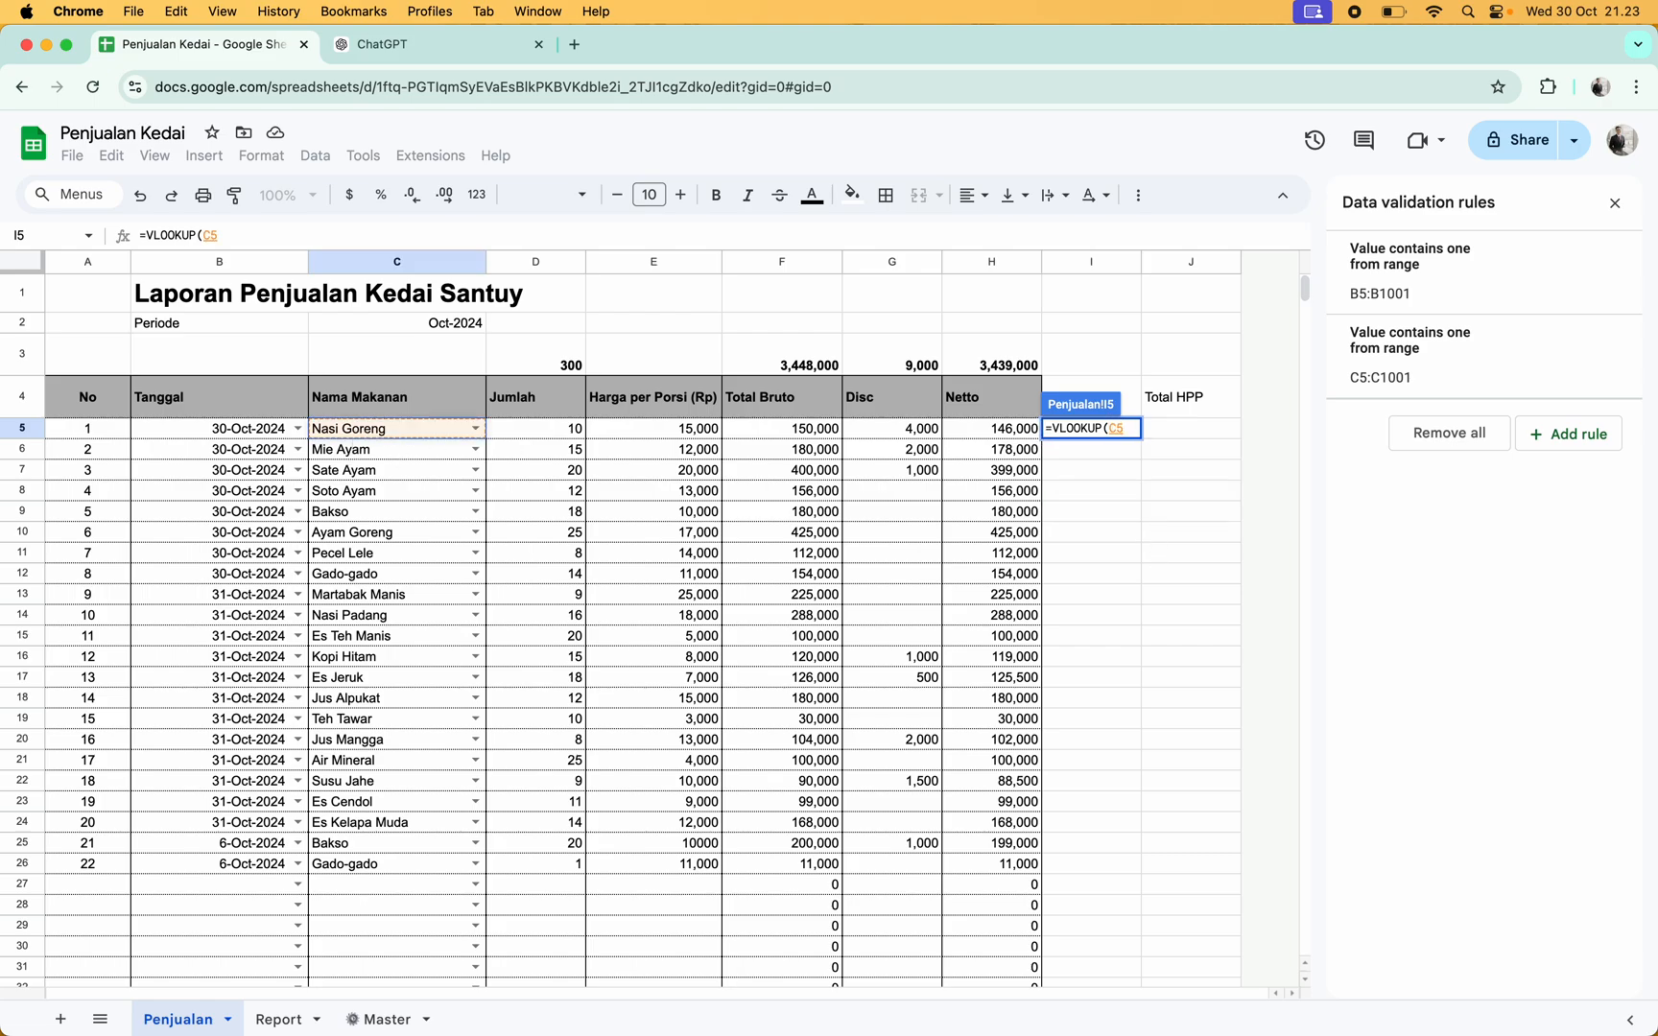
{"action": "type", "text": ","}
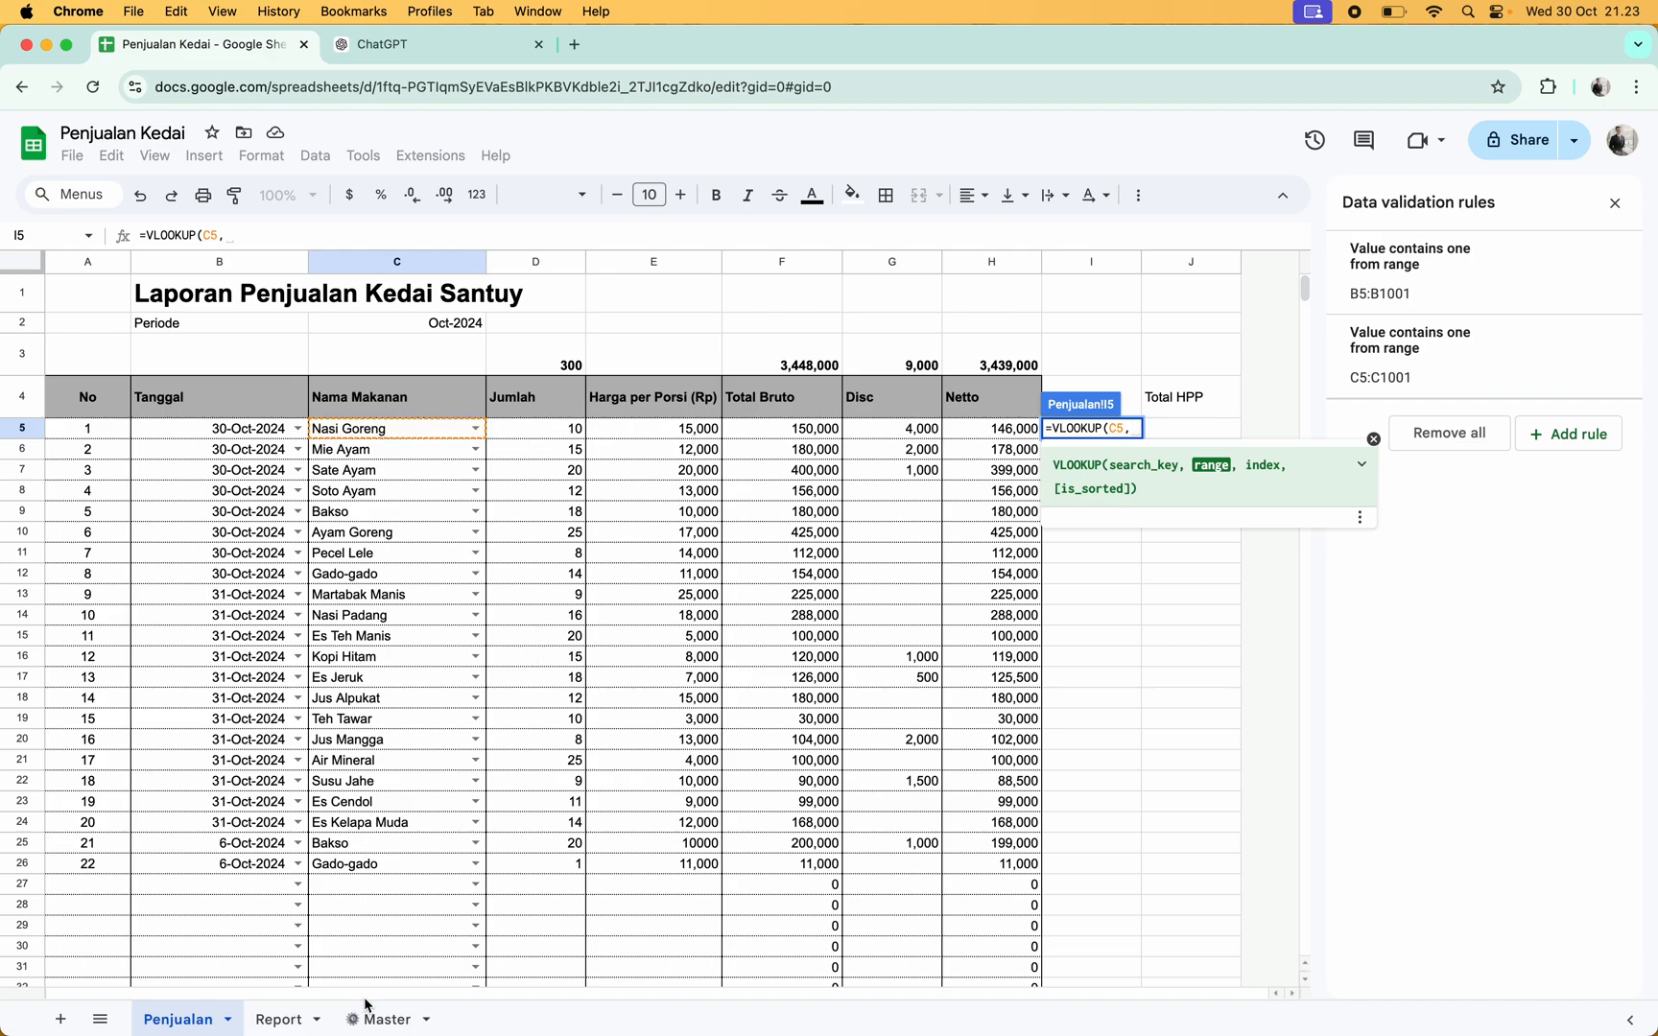
Set the VLOOKUP range in I5 to the Master sheet's product table from A2 through column D, as absolute reference $A$2:$D
{"action": "left_click", "coordinate": [389, 1019]}
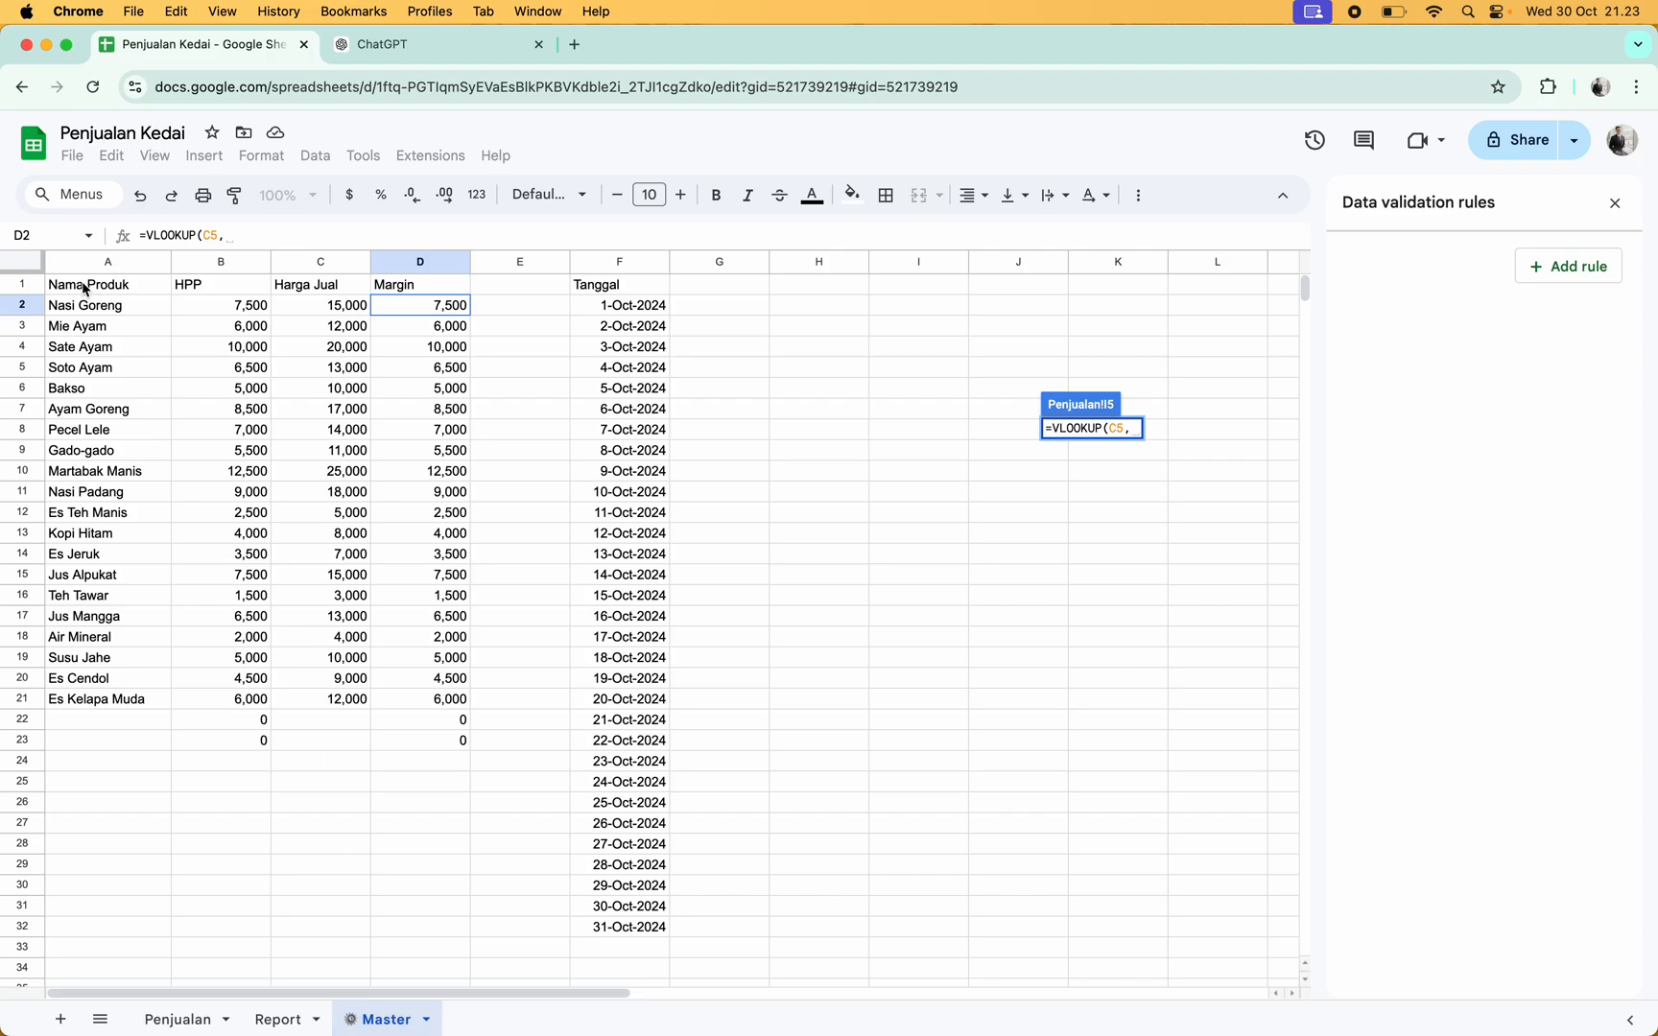
{"action": "left_click", "coordinate": [84, 312]}
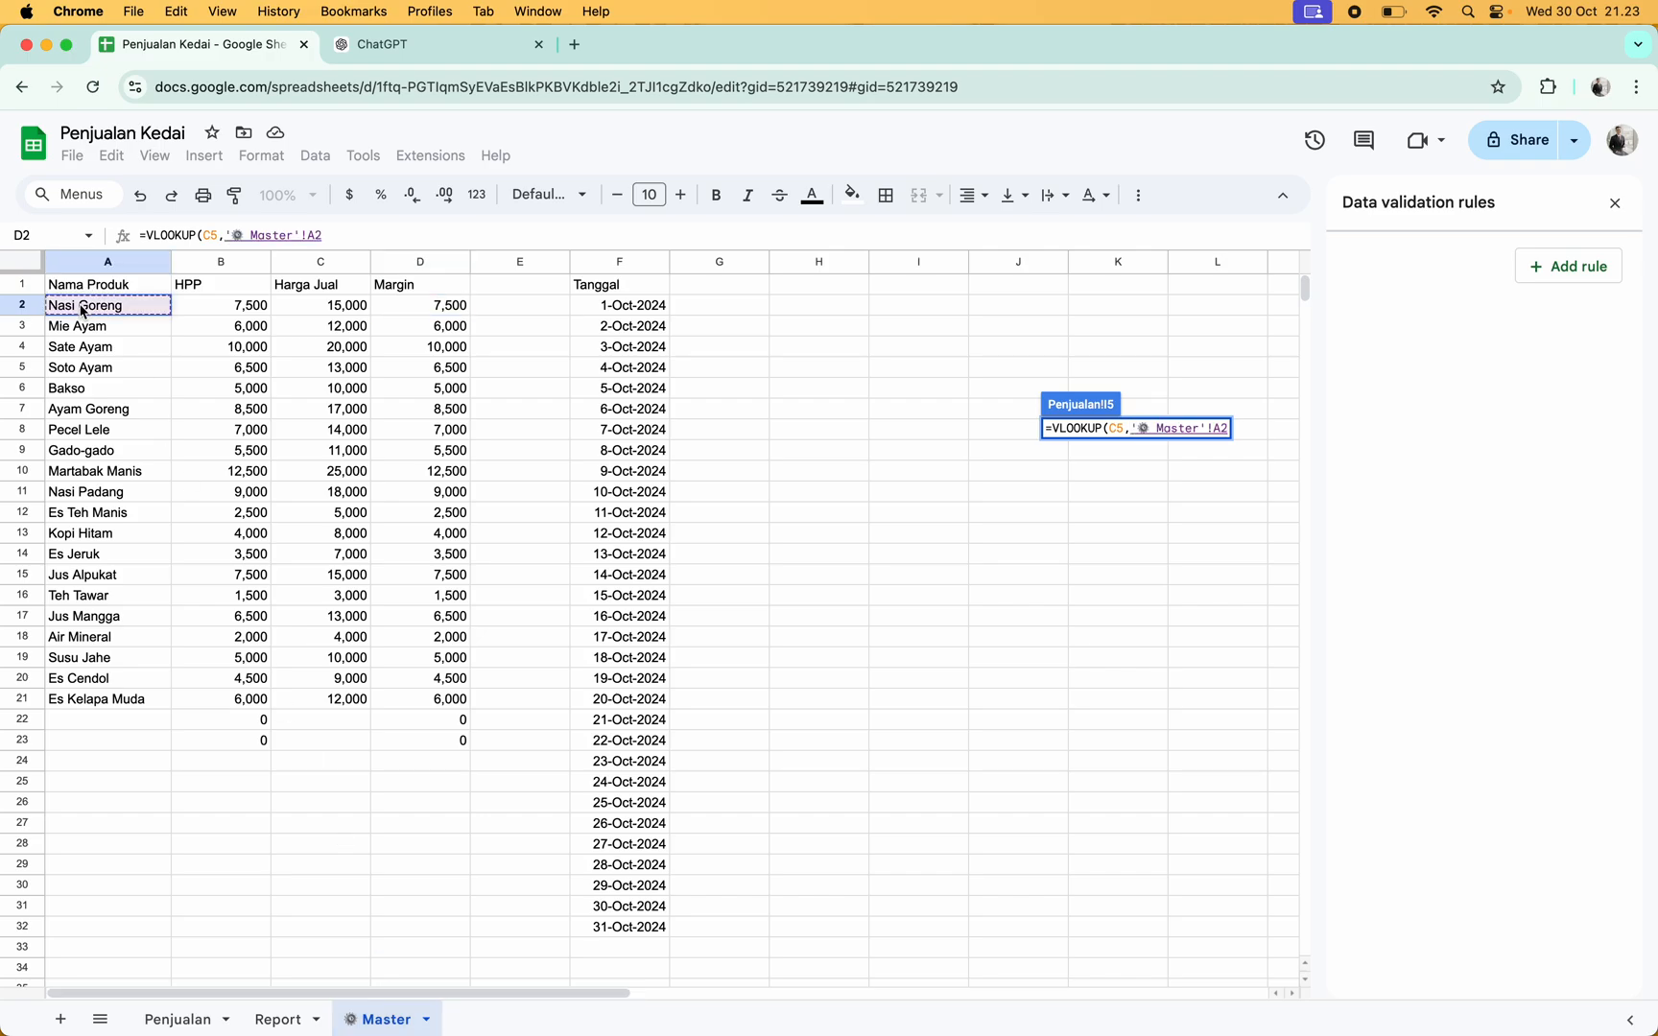
{"action": "key", "text": "shift+Right"}
{"action": "key", "text": "shift+Right"}
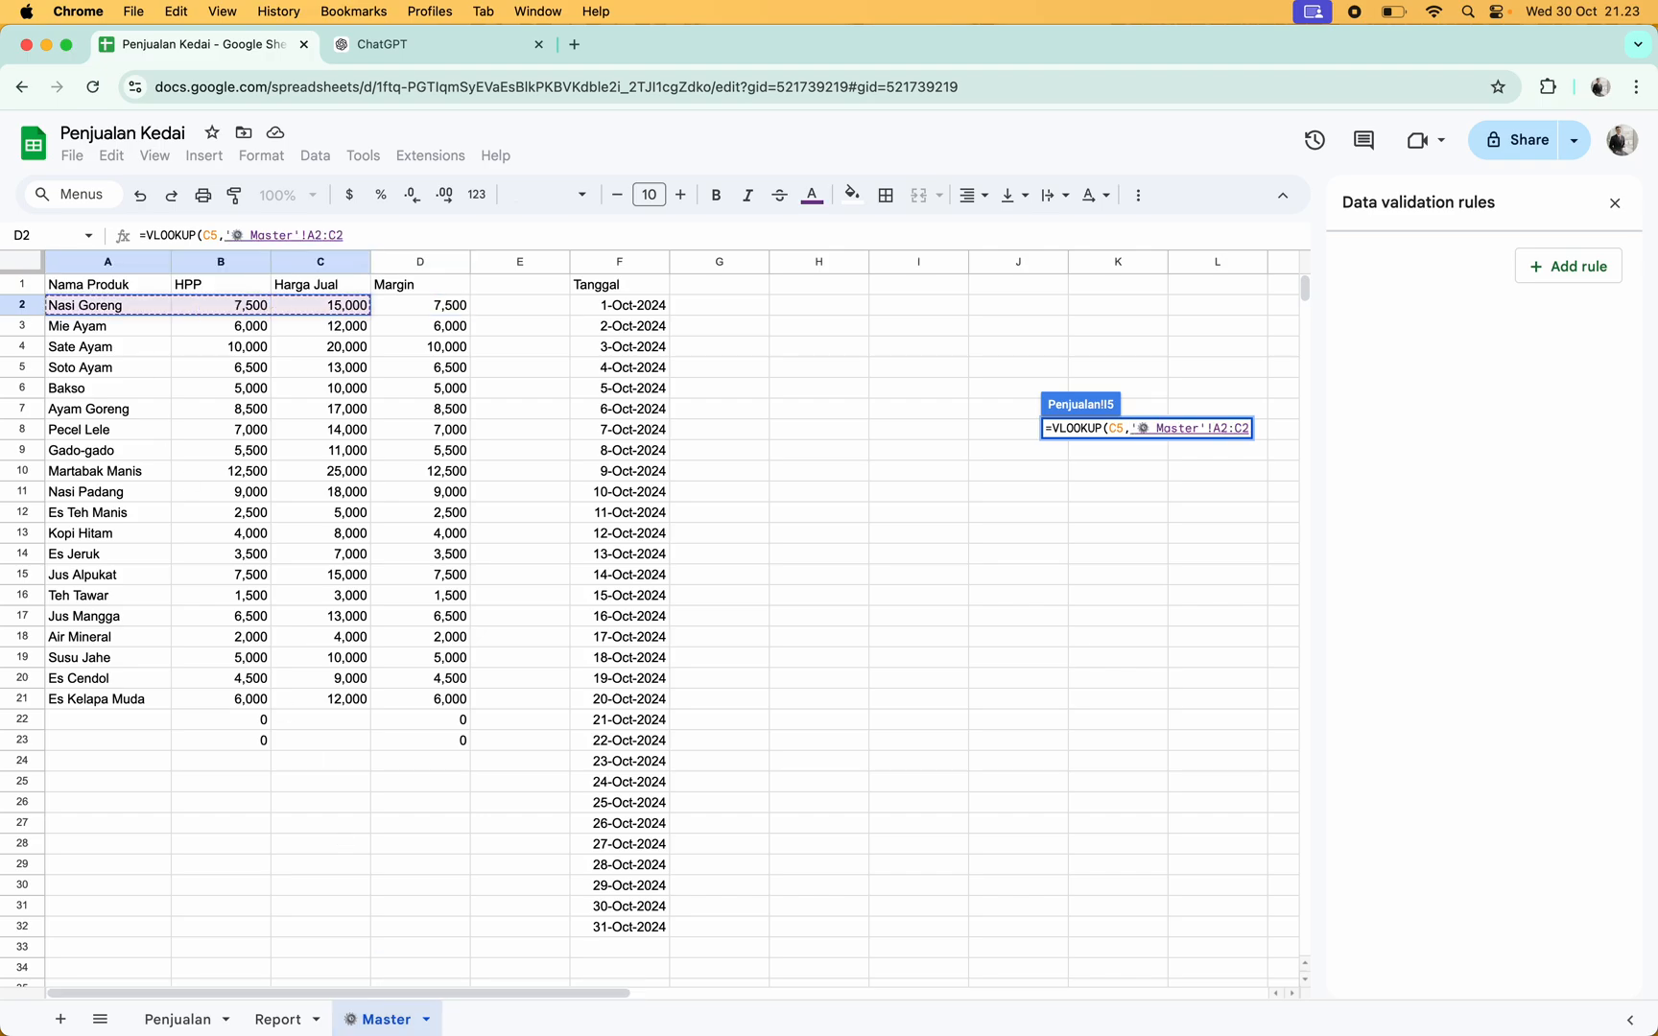
{"action": "key", "text": "shift+Right"}
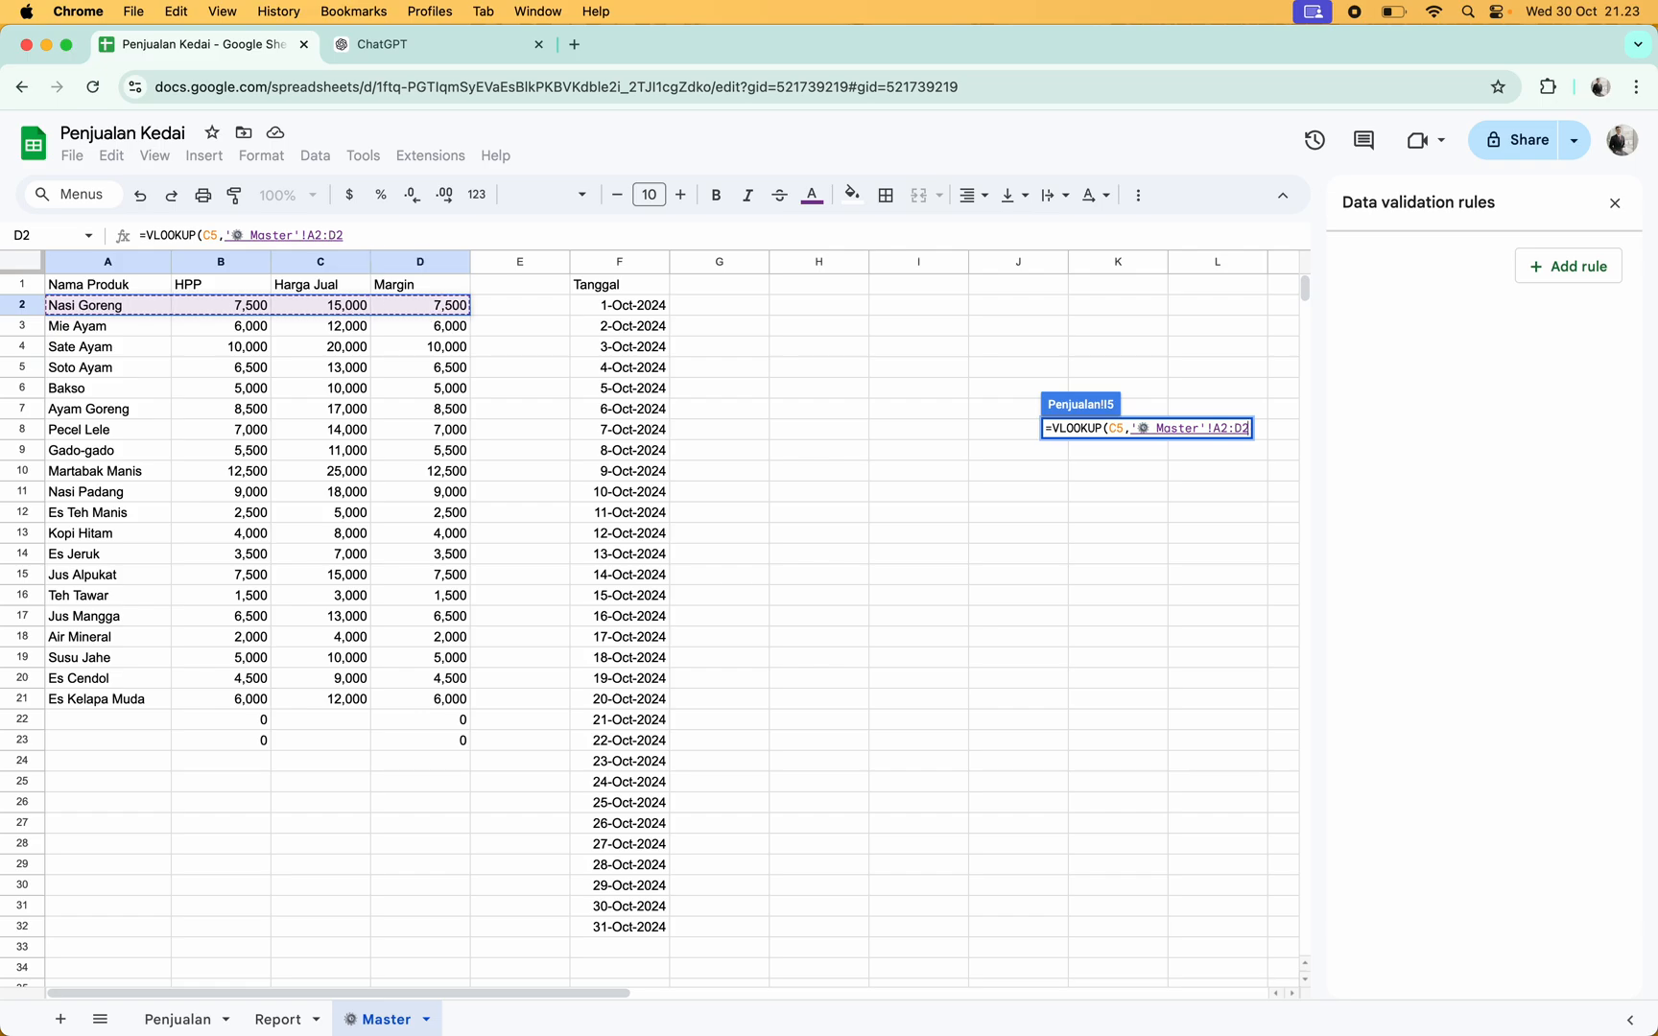
{"action": "key", "text": "super+shift+Down"}
{"action": "key", "text": "shift+Down"}
{"action": "key", "text": "shift+Down"}
{"action": "key", "text": "shift+Down"}
{"action": "key", "text": "shift+Down"}
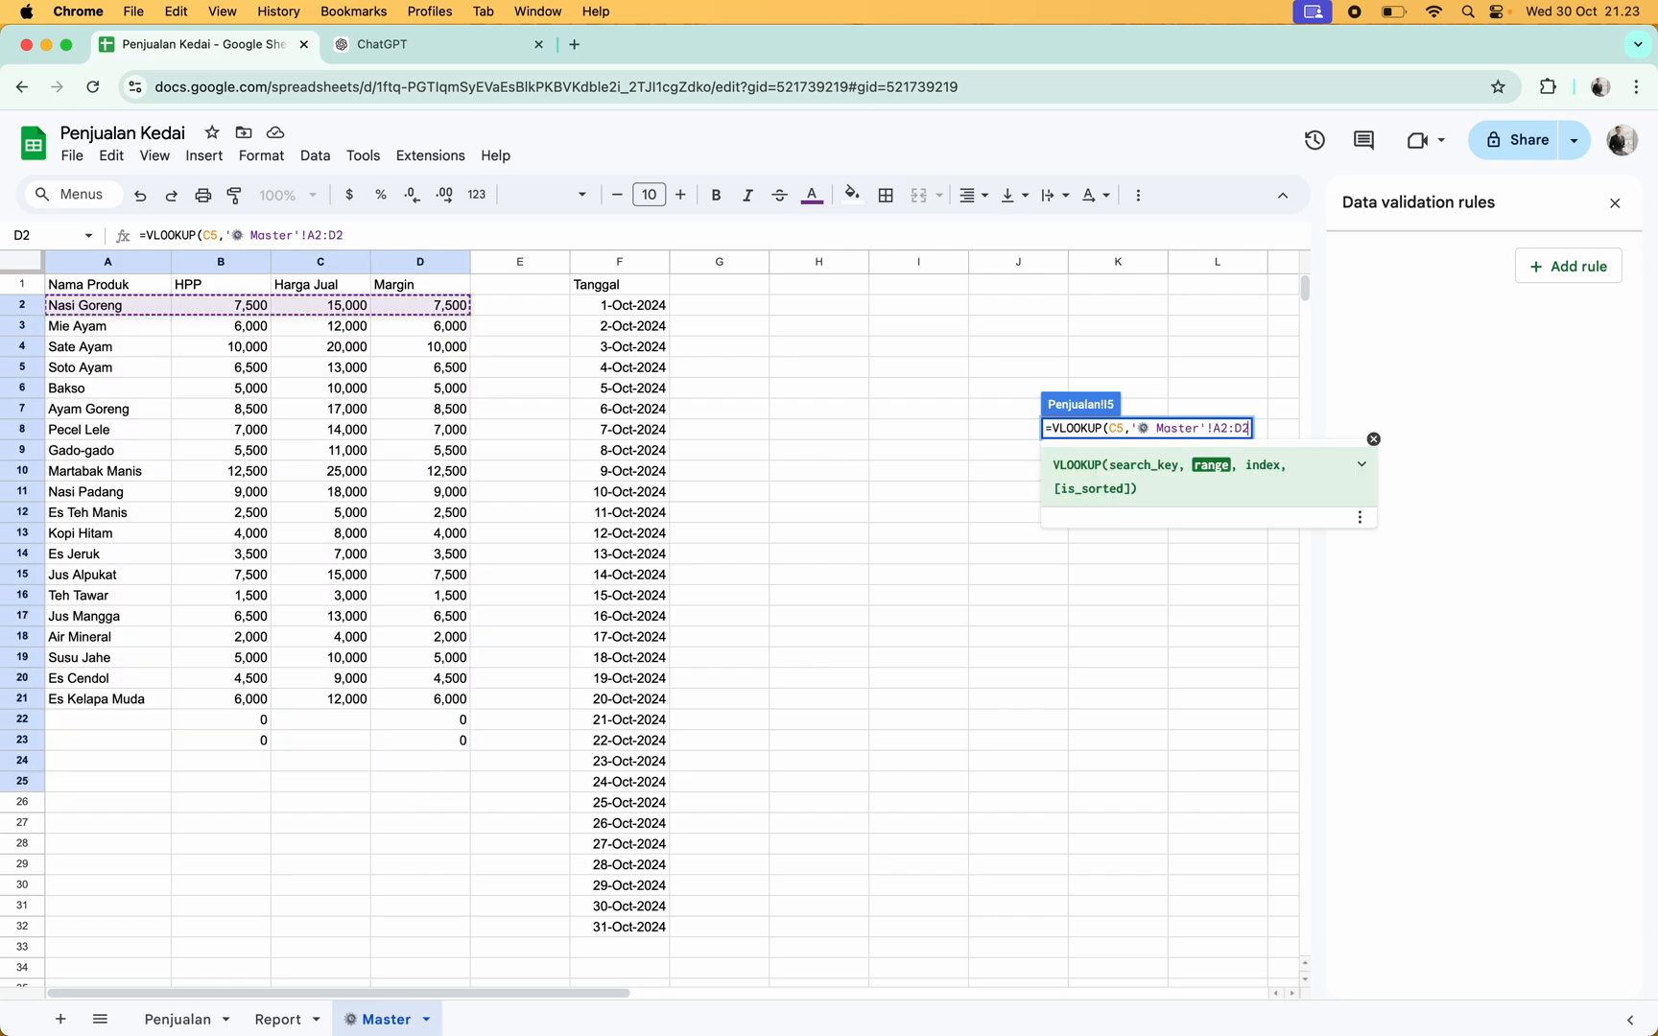
{"action": "key", "text": "super+shift+Down"}
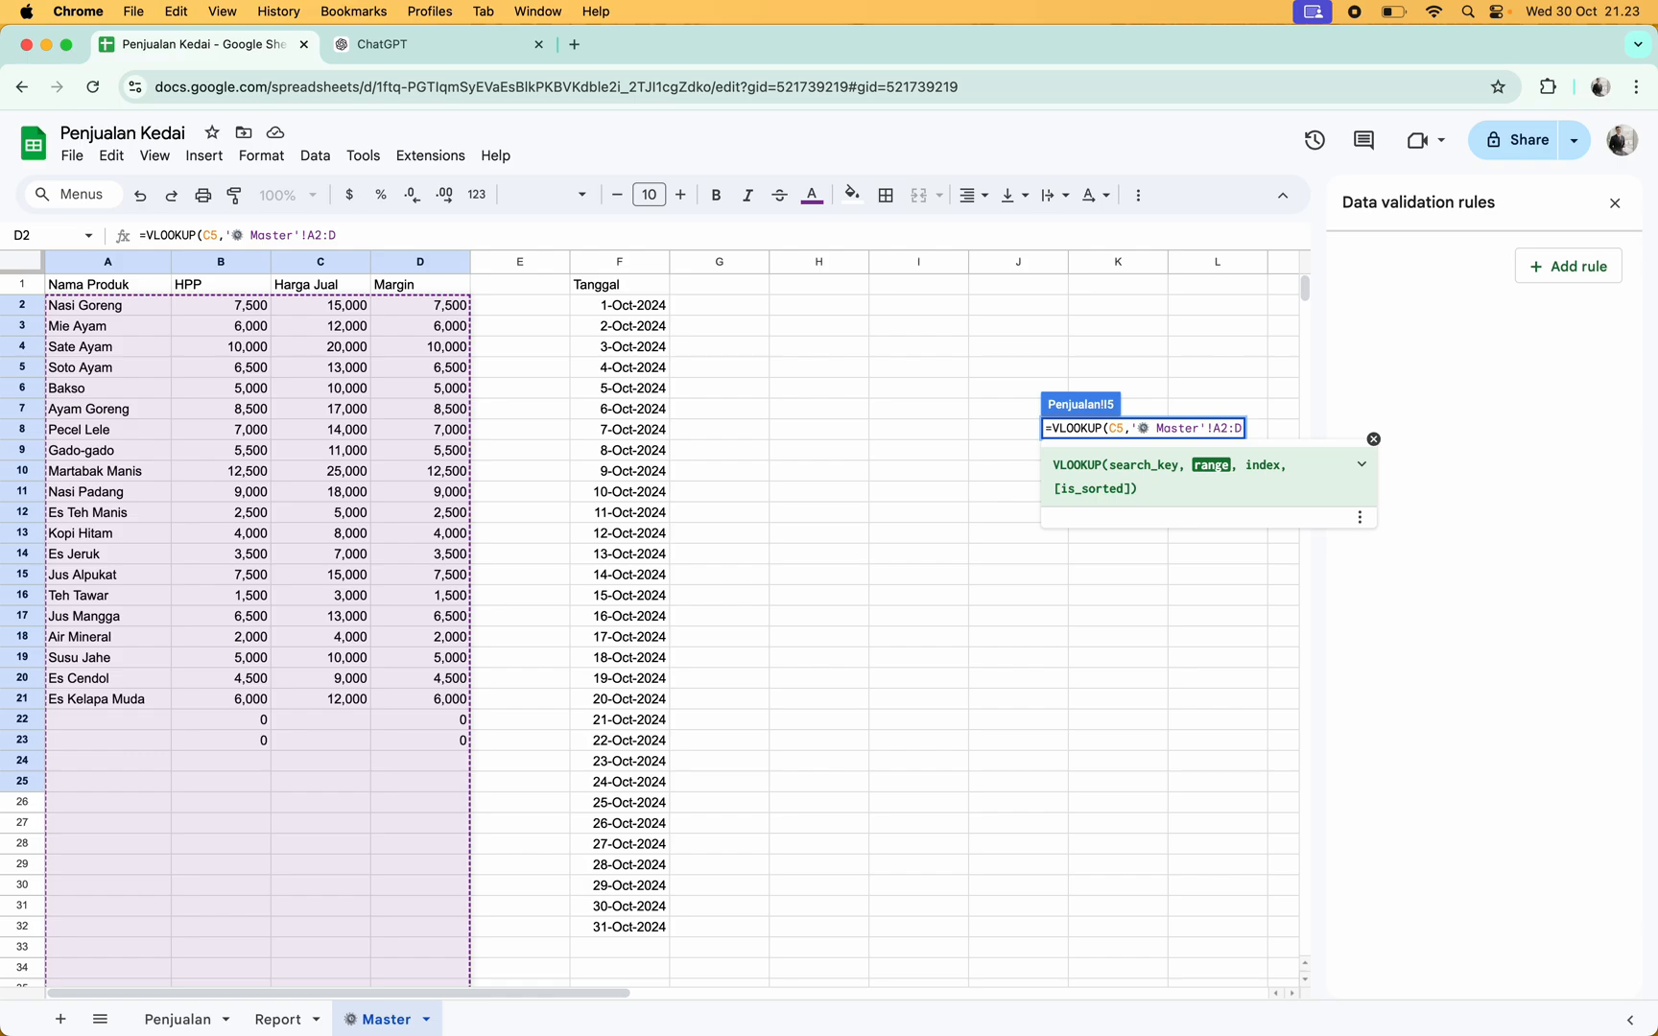
{"action": "key", "text": "F4"}
Complete the VLOOKUP in I5 with column index 2 and FALSE for an exact match
{"action": "type", "text": ",2,FALSE"}
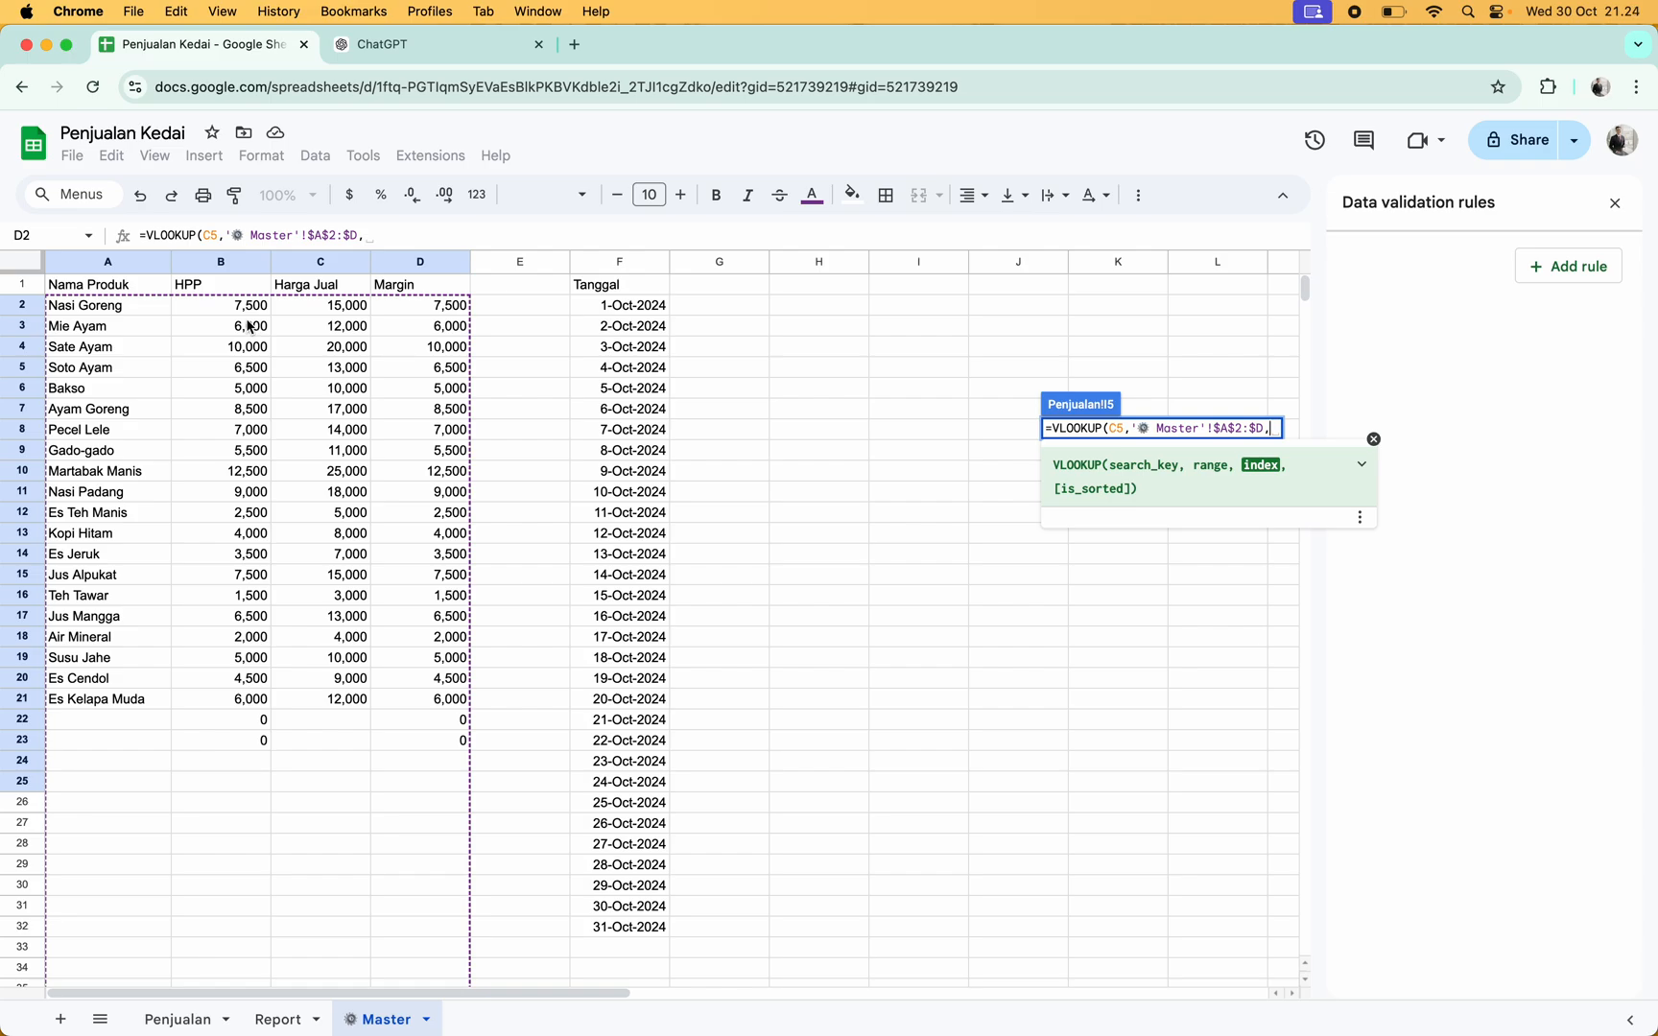
{"action": "type", "text": "2"}
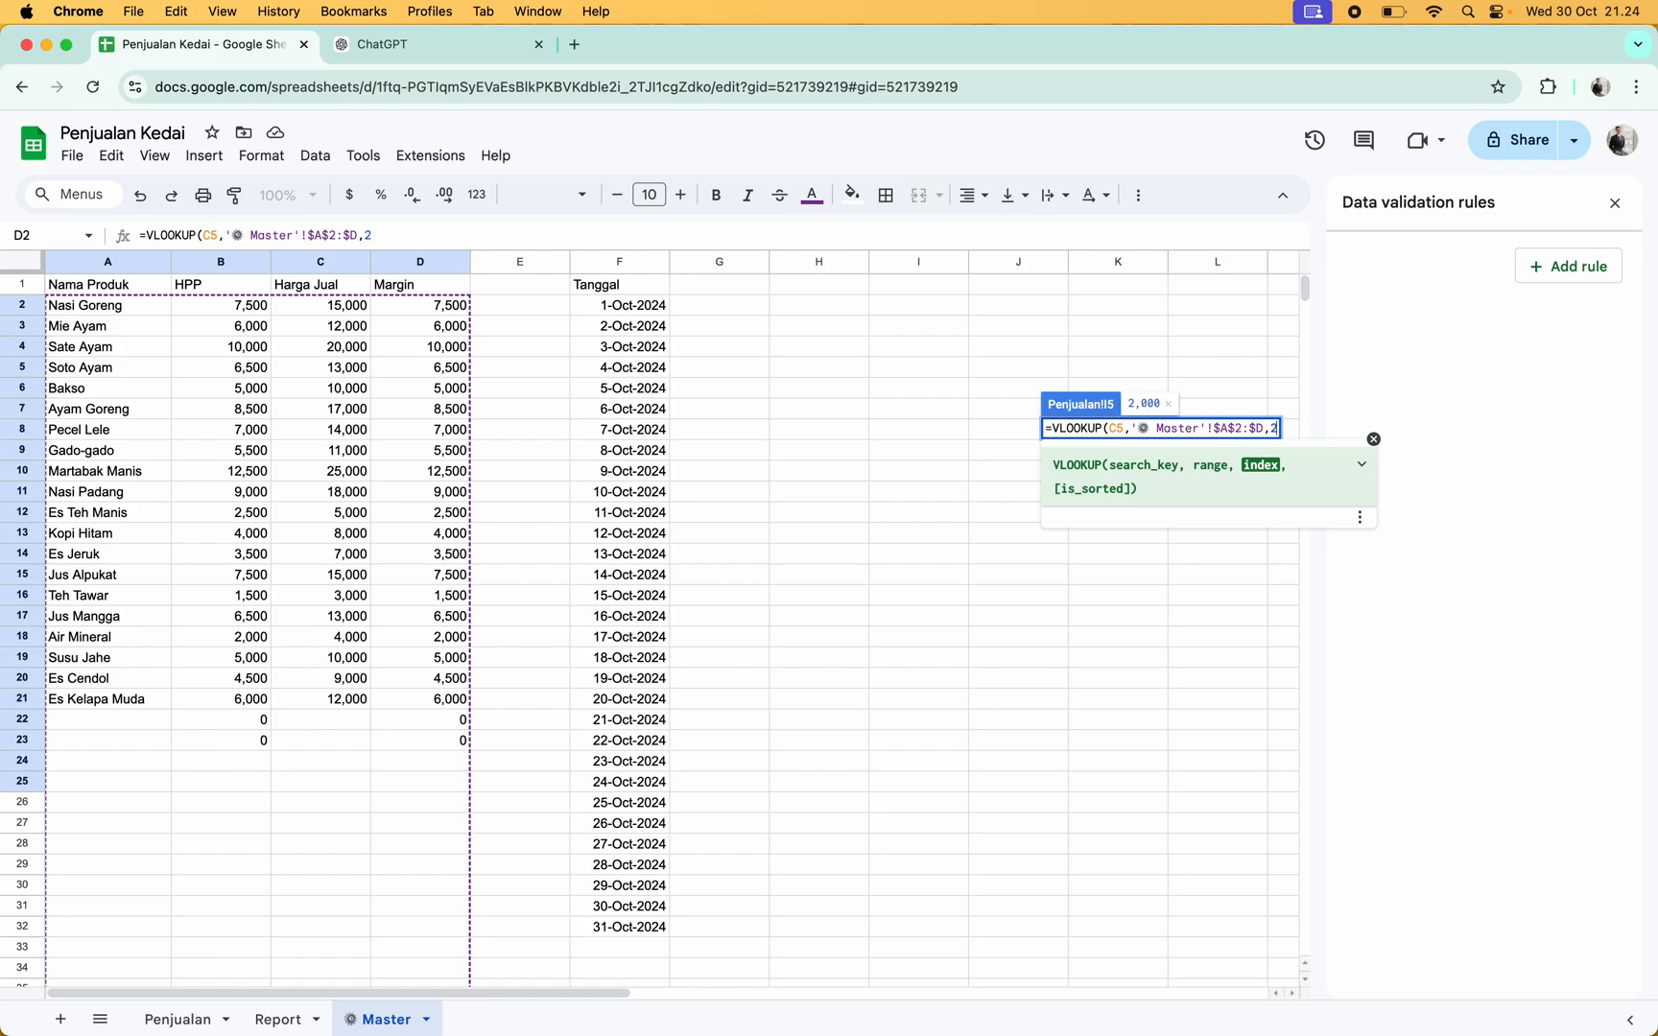
{"action": "type", "text": ",FALSE"}
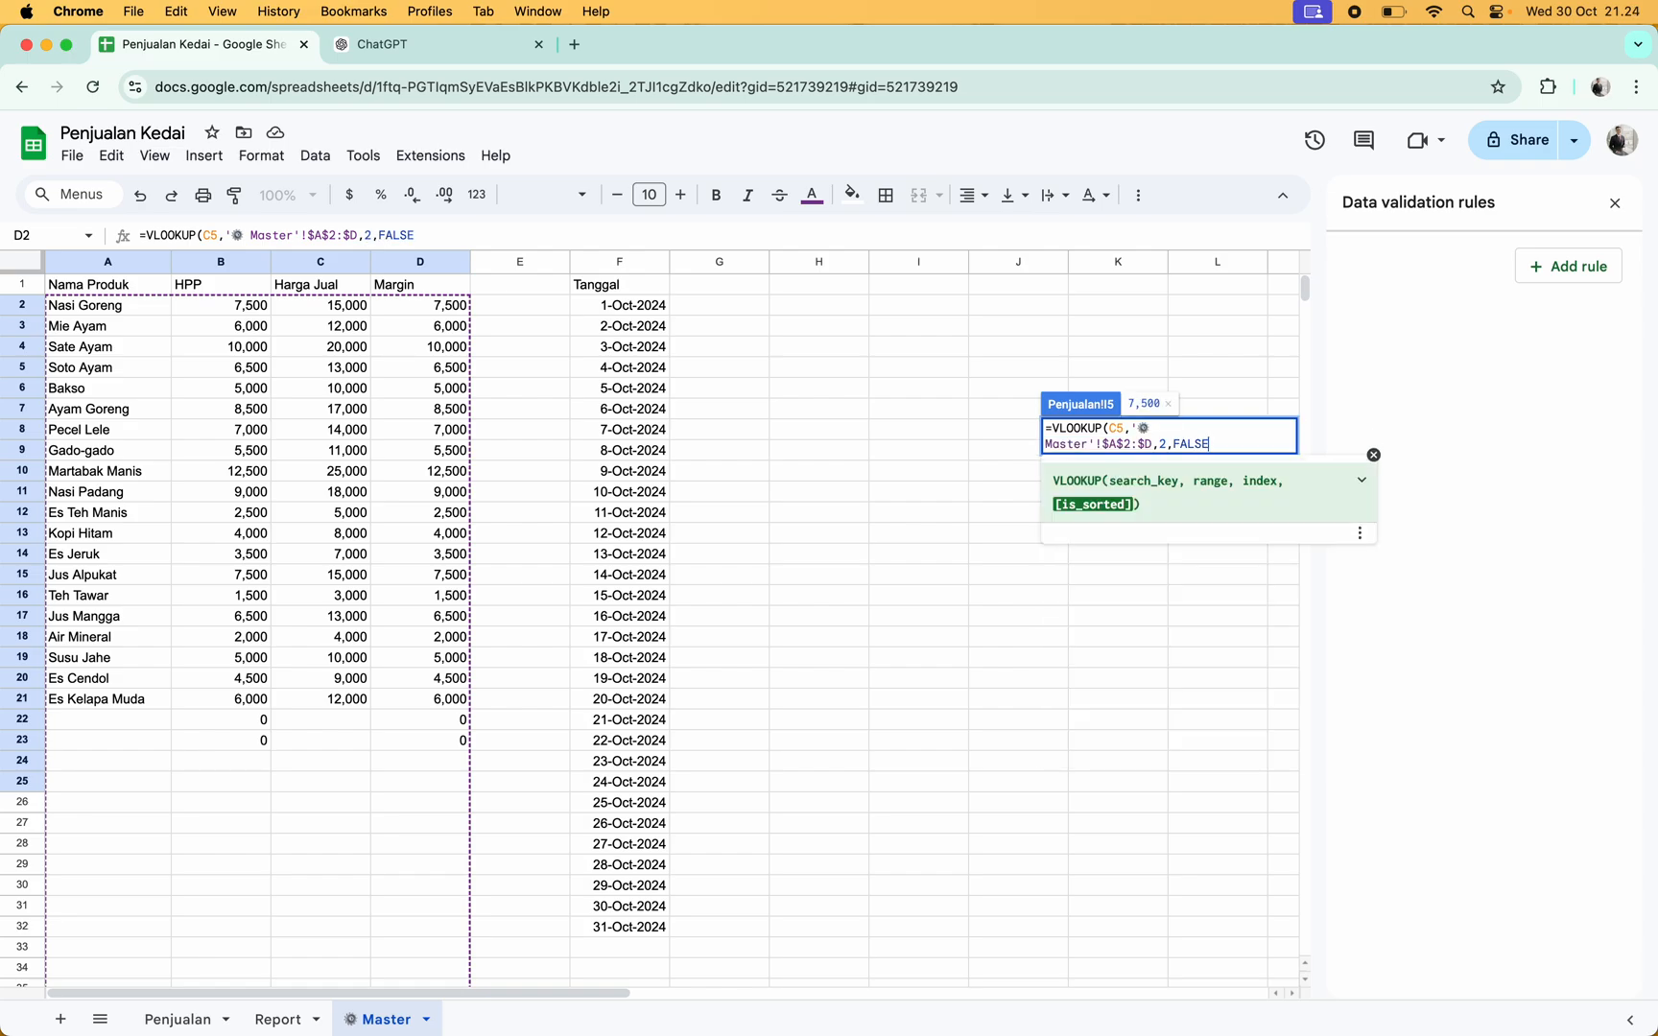
{"action": "type", "text": ")"}
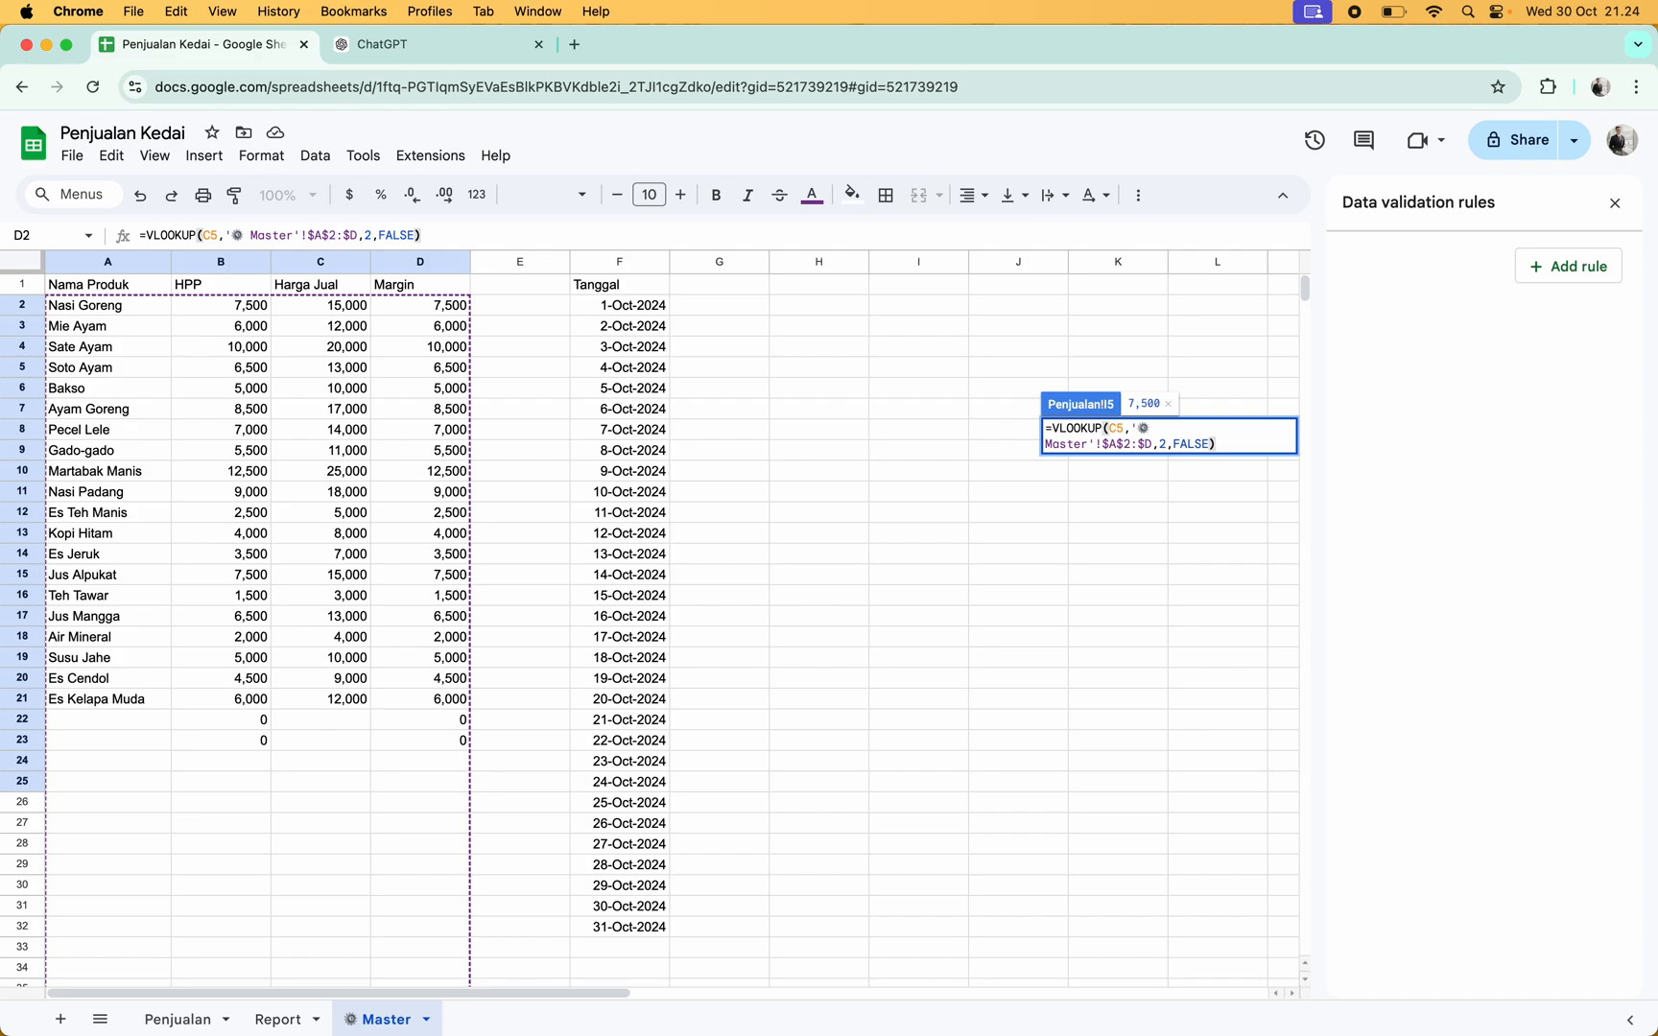
{"action": "key", "text": "Return"}
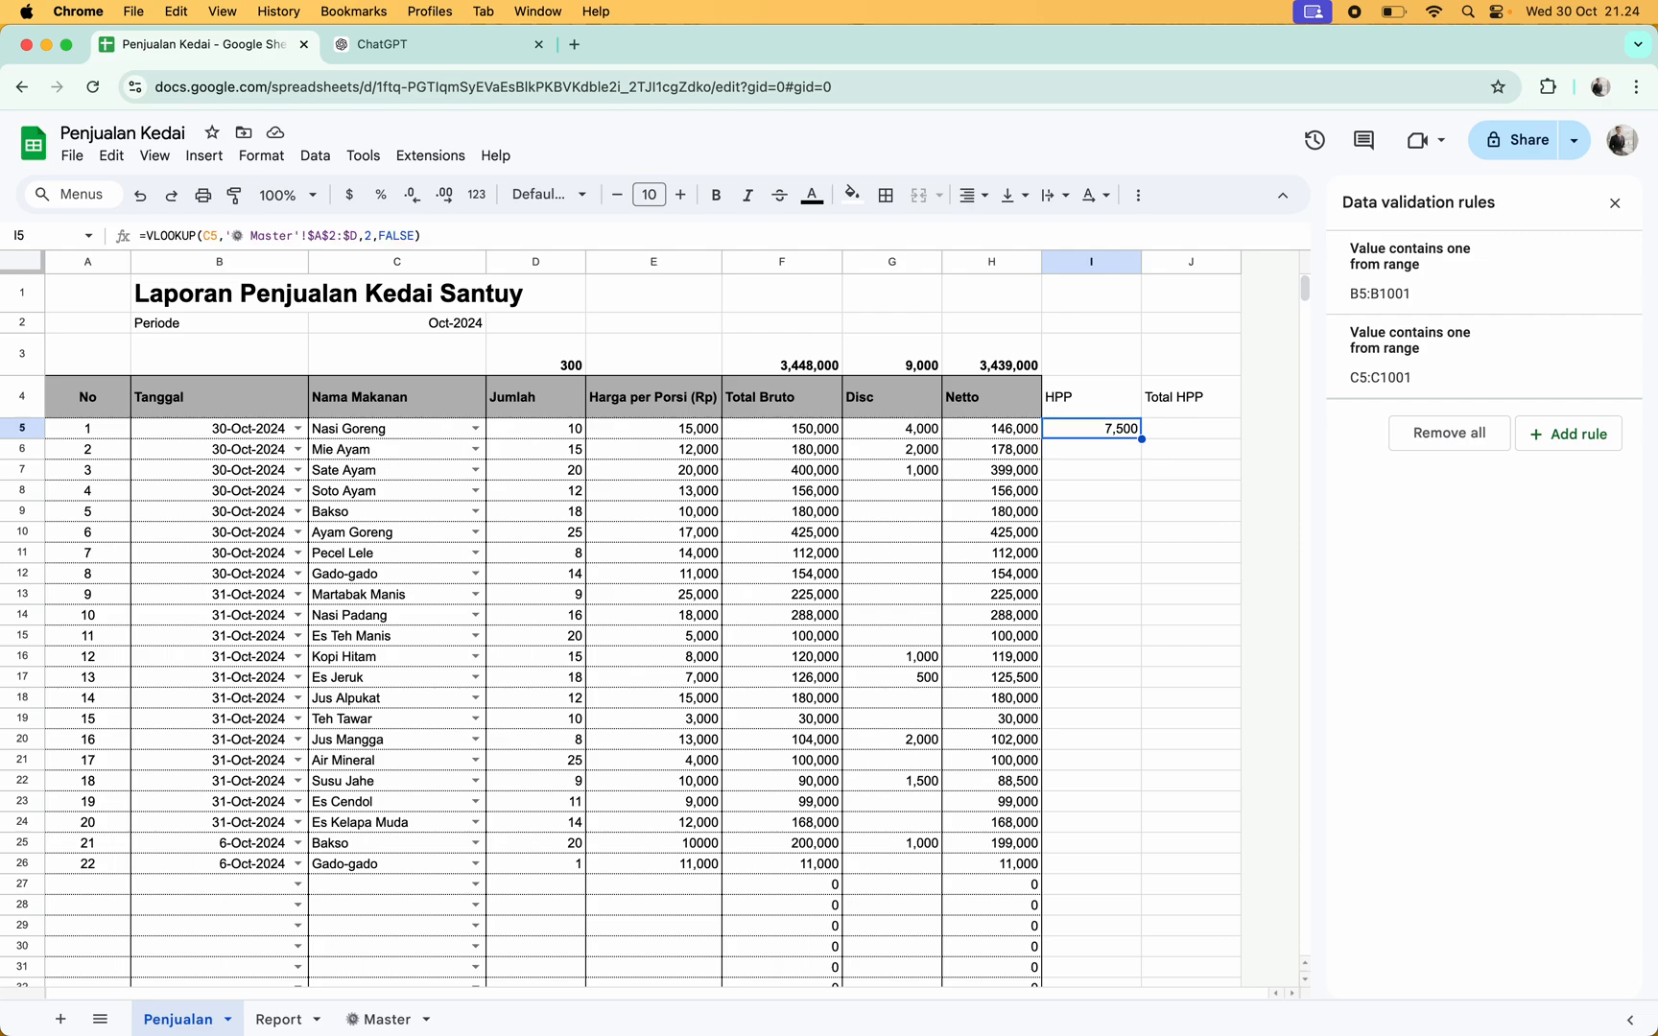
Copy the VLOOKUP formula from I5 into I6:I1001
{"action": "key", "text": "super+c"}
{"action": "key", "text": "Down"}
{"action": "key", "text": "shift+Down"}
{"action": "key", "text": "shift+Down"}
{"action": "key", "text": "shift+Down"}
{"action": "key", "text": "shift+Down"}
{"action": "key", "text": "shift+Down"}
{"action": "key", "text": "shift+Down"}
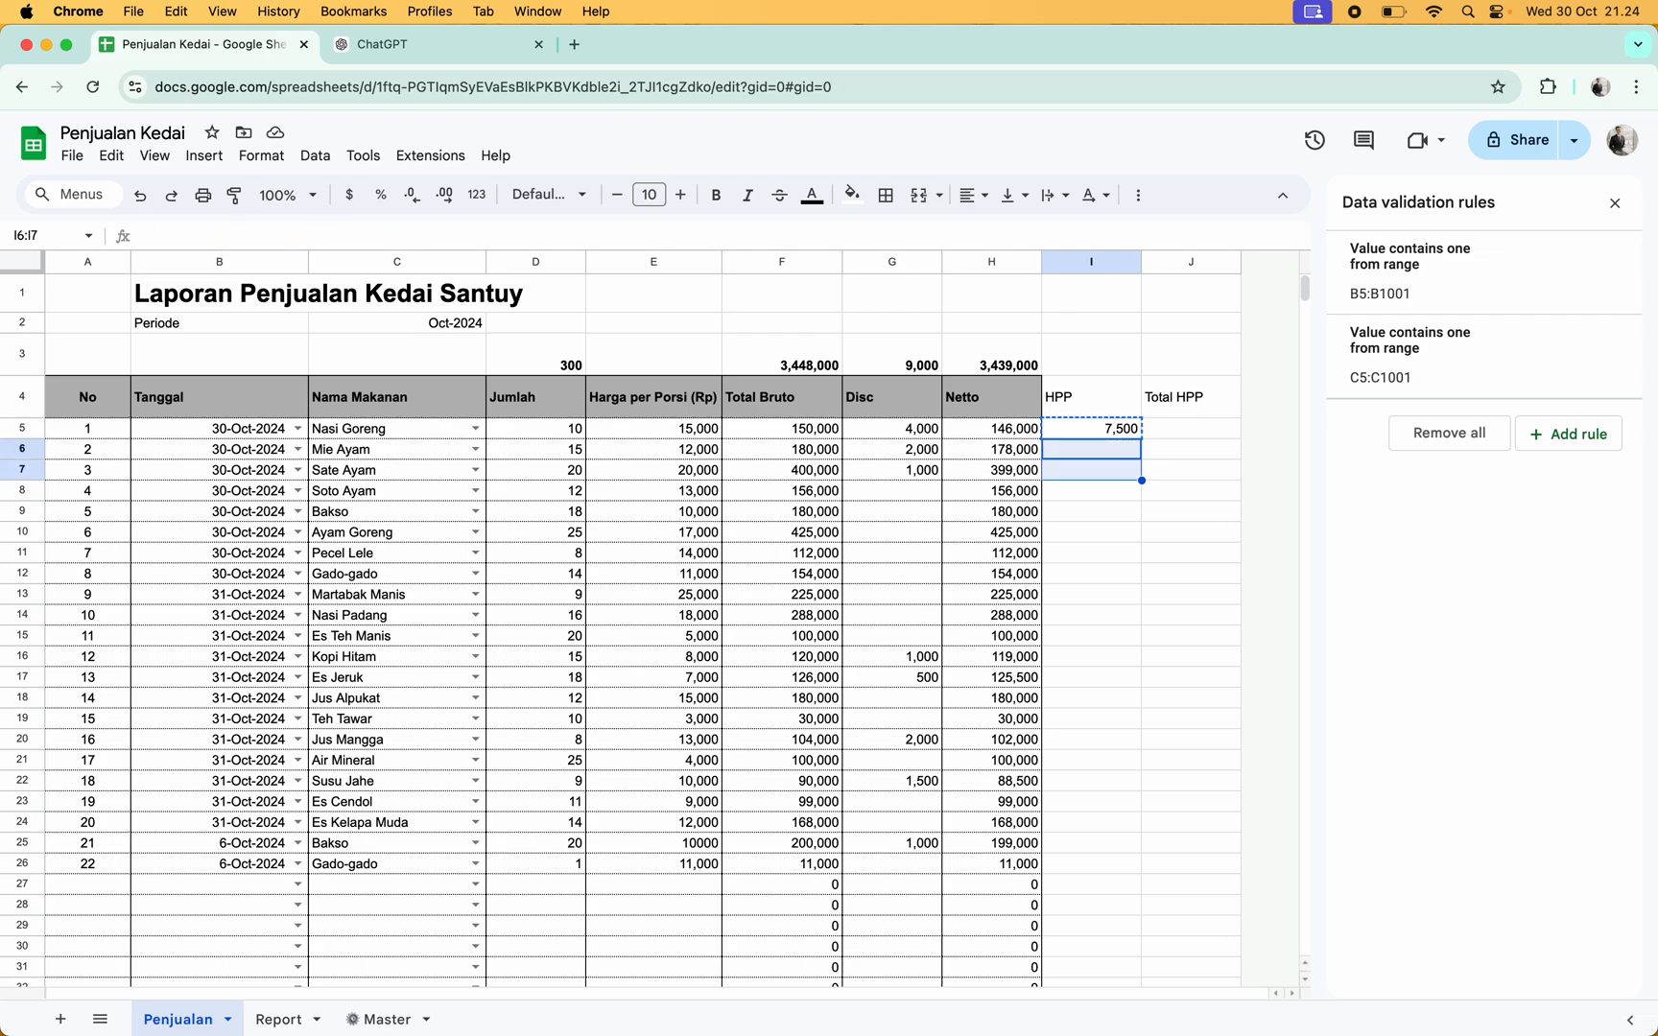
{"action": "key", "text": "super+shift+Down"}
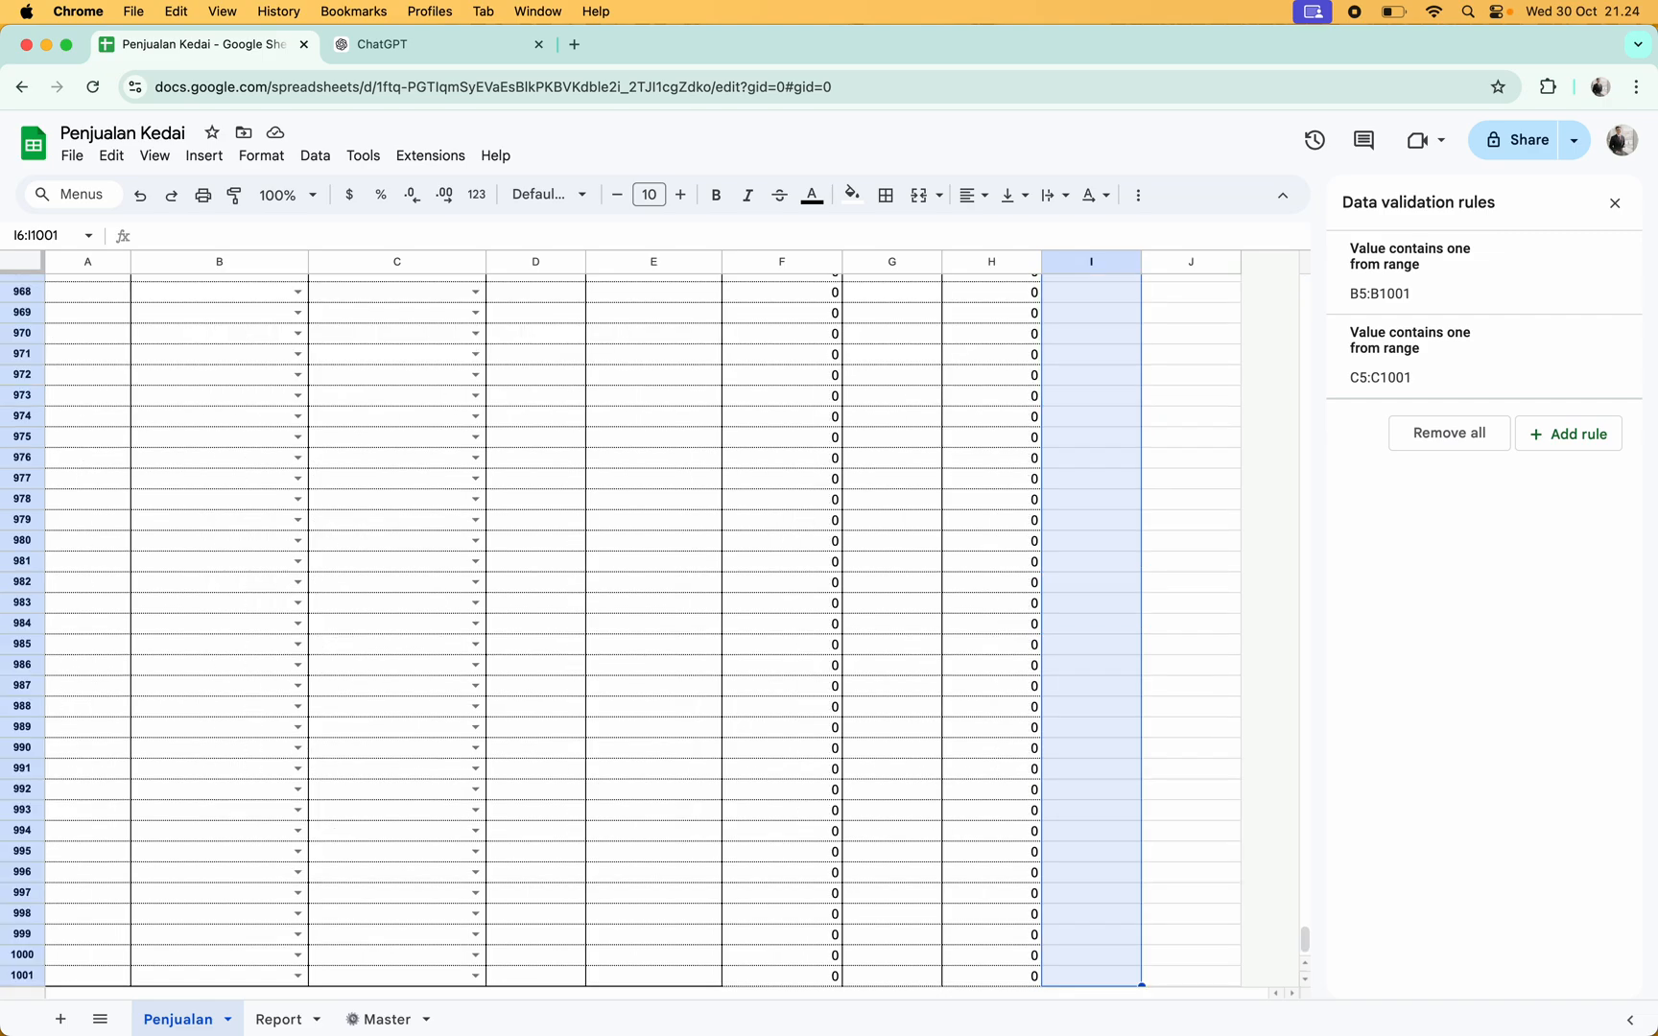
{"action": "key", "text": "super+v"}
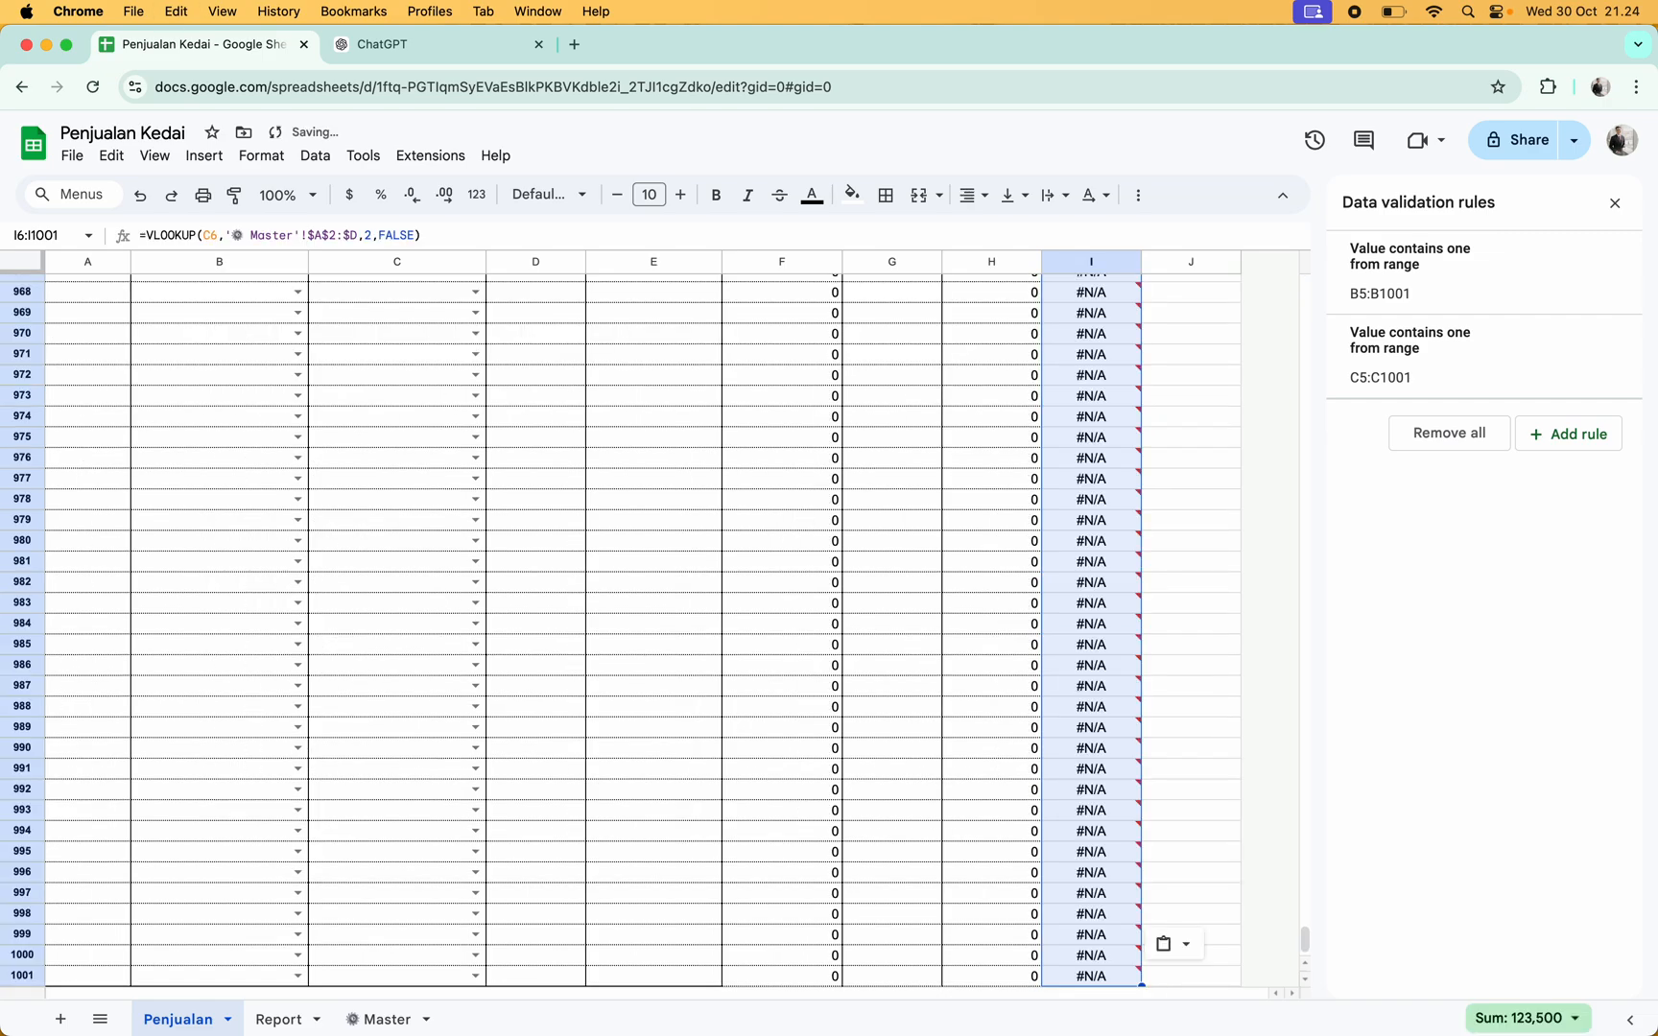
Examine the HPP lookup results in column I from the first product row down to the first empty row
{"action": "key", "text": "Up"}
{"action": "key", "text": "Up"}
{"action": "key", "text": "Up"}
{"action": "key", "text": "Down"}
{"action": "key", "text": "Down"}
{"action": "key", "text": "Down"}
{"action": "key", "text": "Down"}
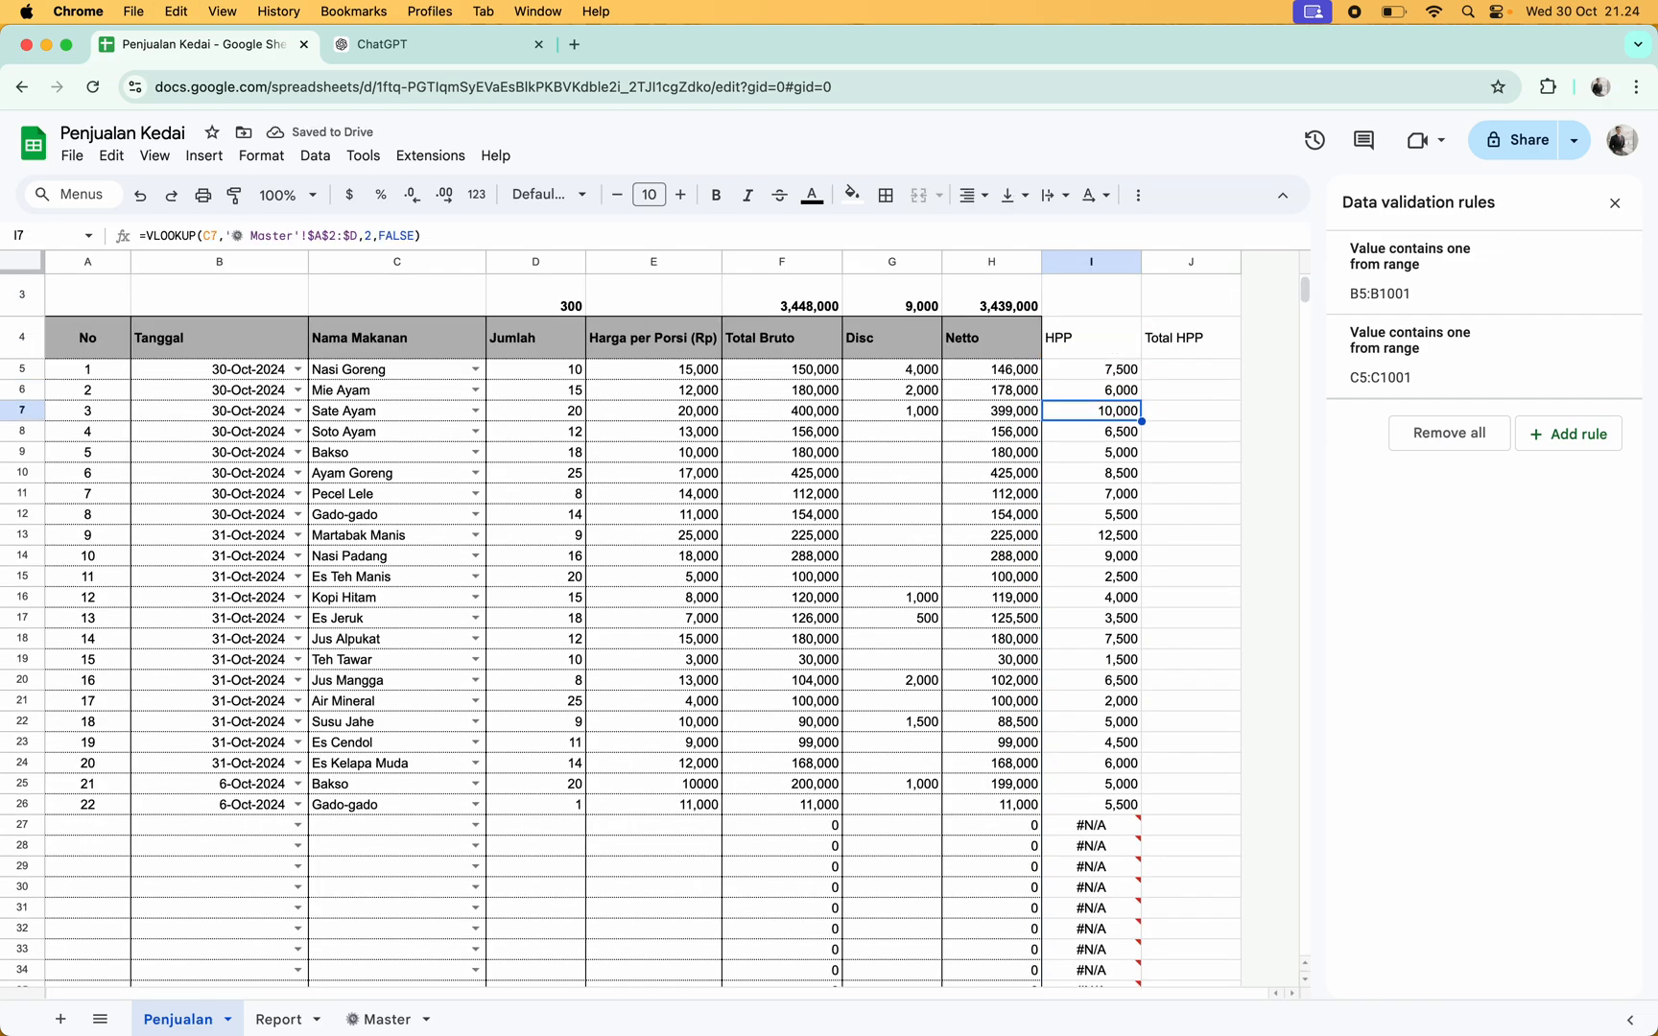
{"action": "key", "text": "Down"}
{"action": "key", "text": "Down"}
{"action": "key", "text": "Down"}
{"action": "key", "text": "Down"}
{"action": "key", "text": "Down"}
{"action": "key", "text": "Down"}
{"action": "key", "text": "Down"}
{"action": "key", "text": "Down"}
{"action": "key", "text": "Down"}
{"action": "key", "text": "Down"}
{"action": "key", "text": "Down"}
{"action": "key", "text": "Down"}
{"action": "key", "text": "Down"}
{"action": "key", "text": "Down"}
{"action": "key", "text": "Down"}
{"action": "key", "text": "Down"}
{"action": "key", "text": "Down"}
{"action": "key", "text": "Down"}
{"action": "key", "text": "Down"}
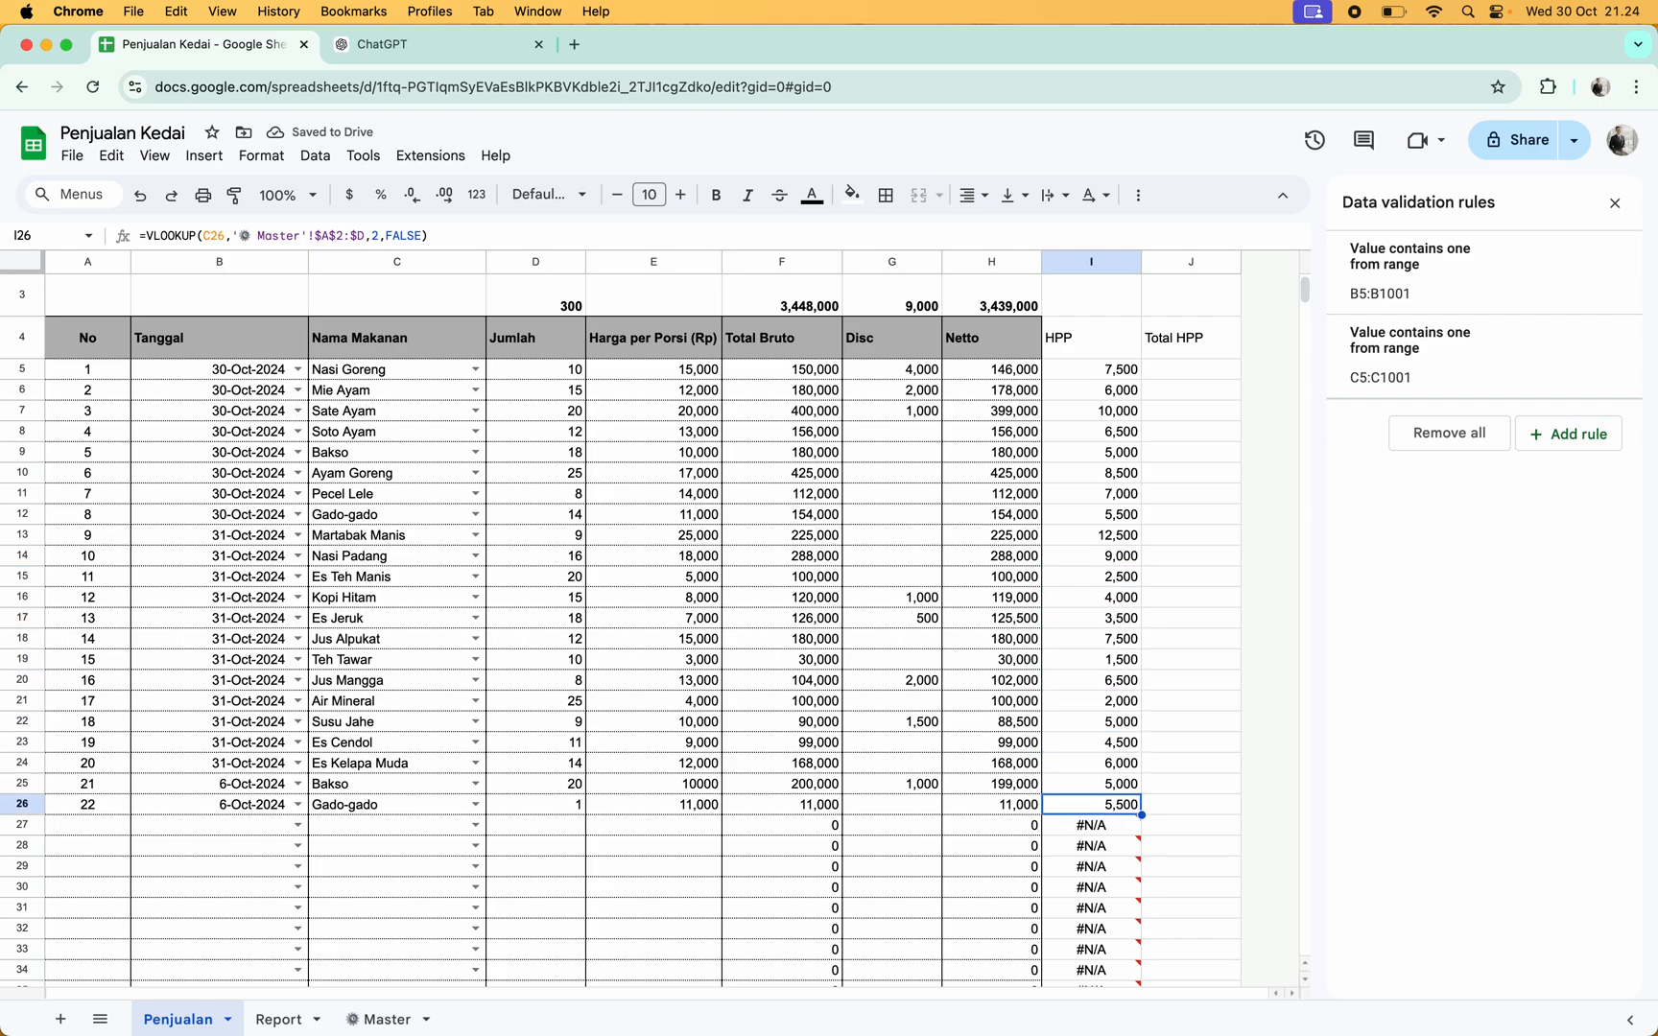
{"action": "key", "text": "Down"}
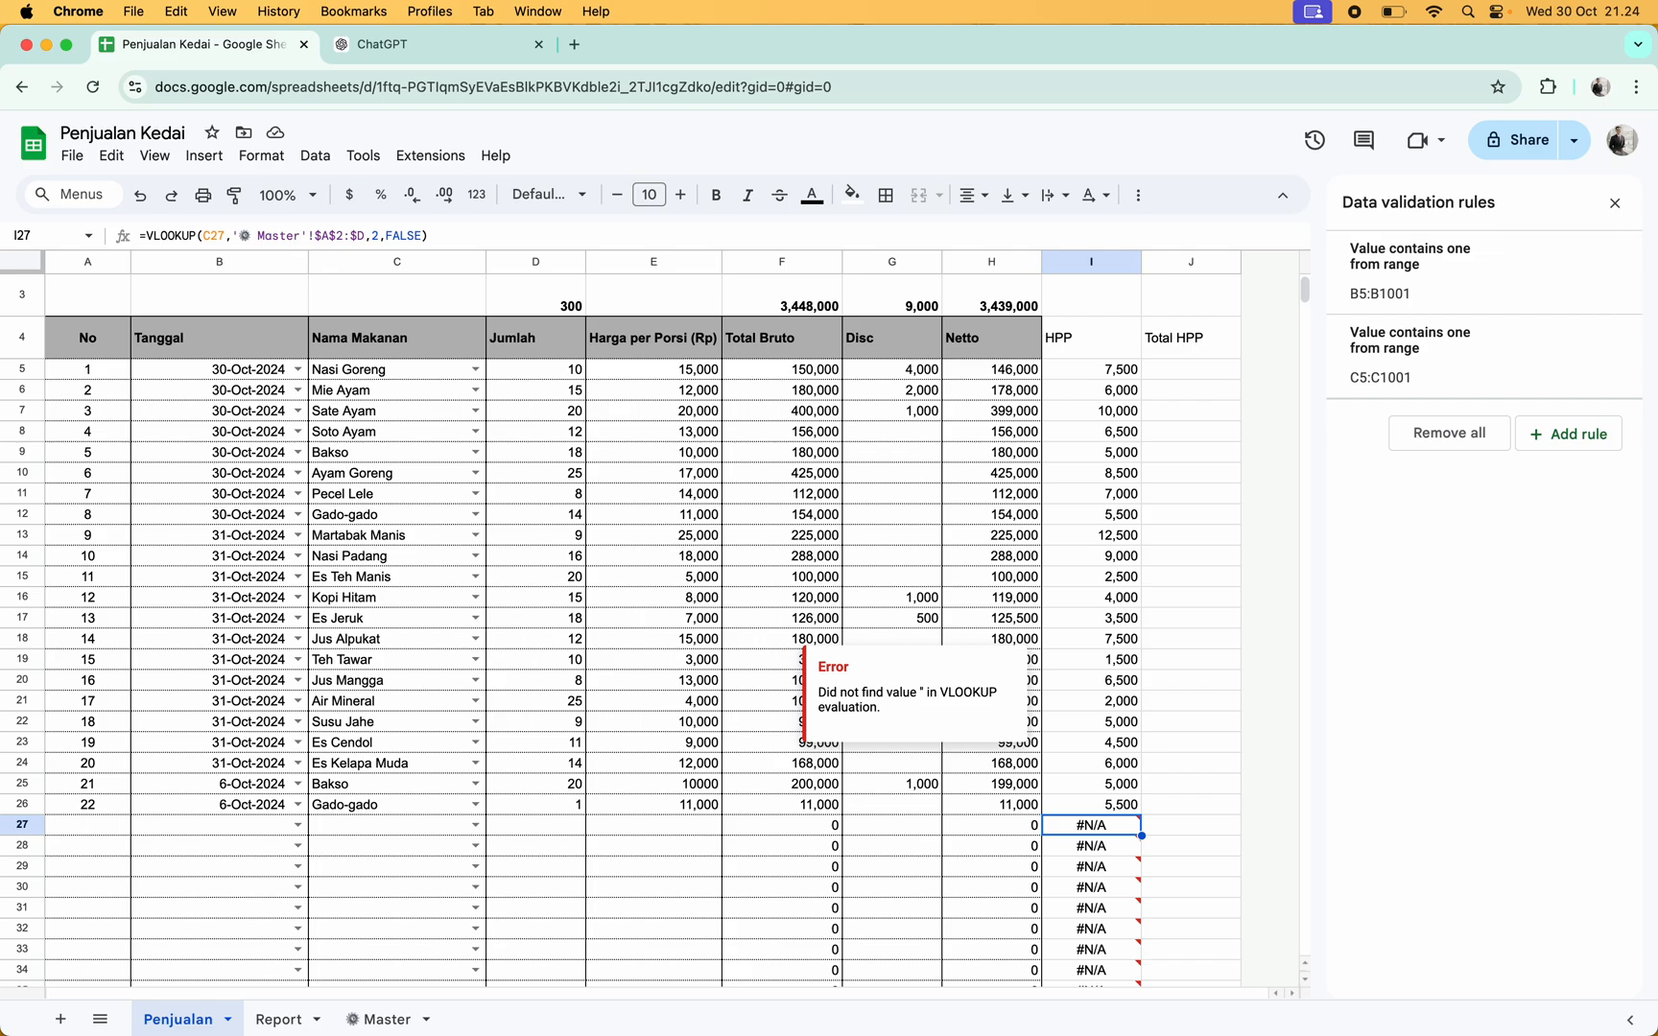
Undo the formula paste in the HPP column below I5
{"action": "key", "text": "Up"}
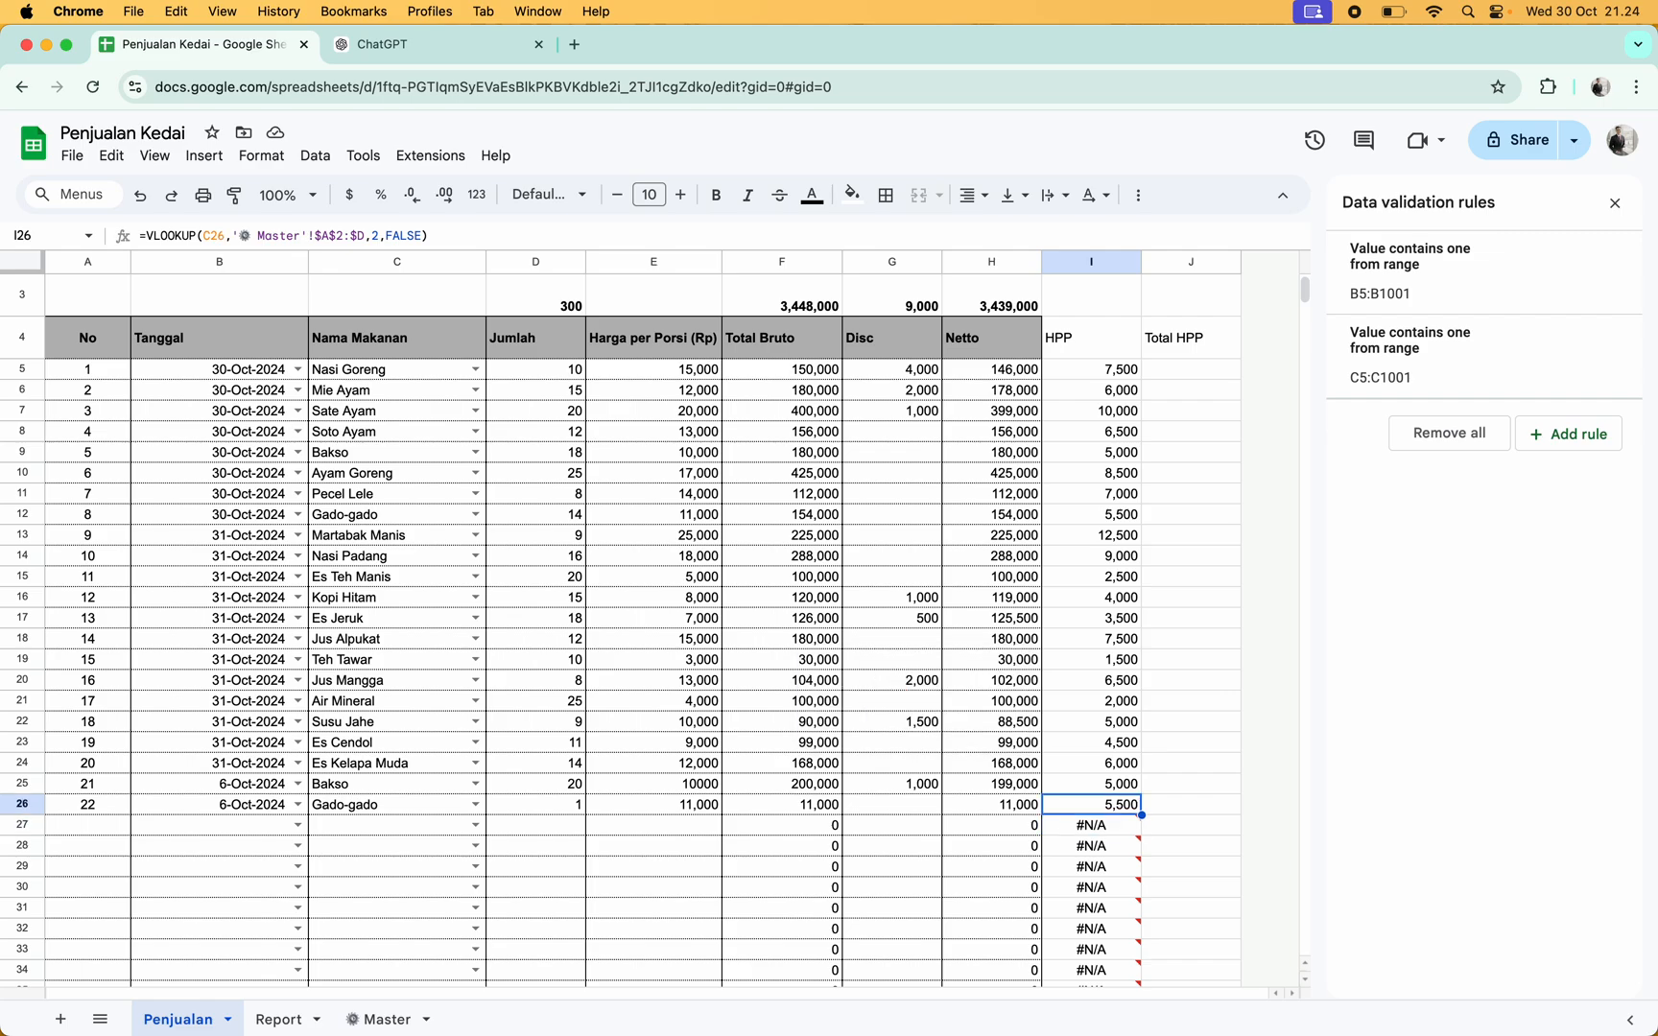
{"action": "key", "text": "super+z"}
{"action": "key", "text": "Up"}
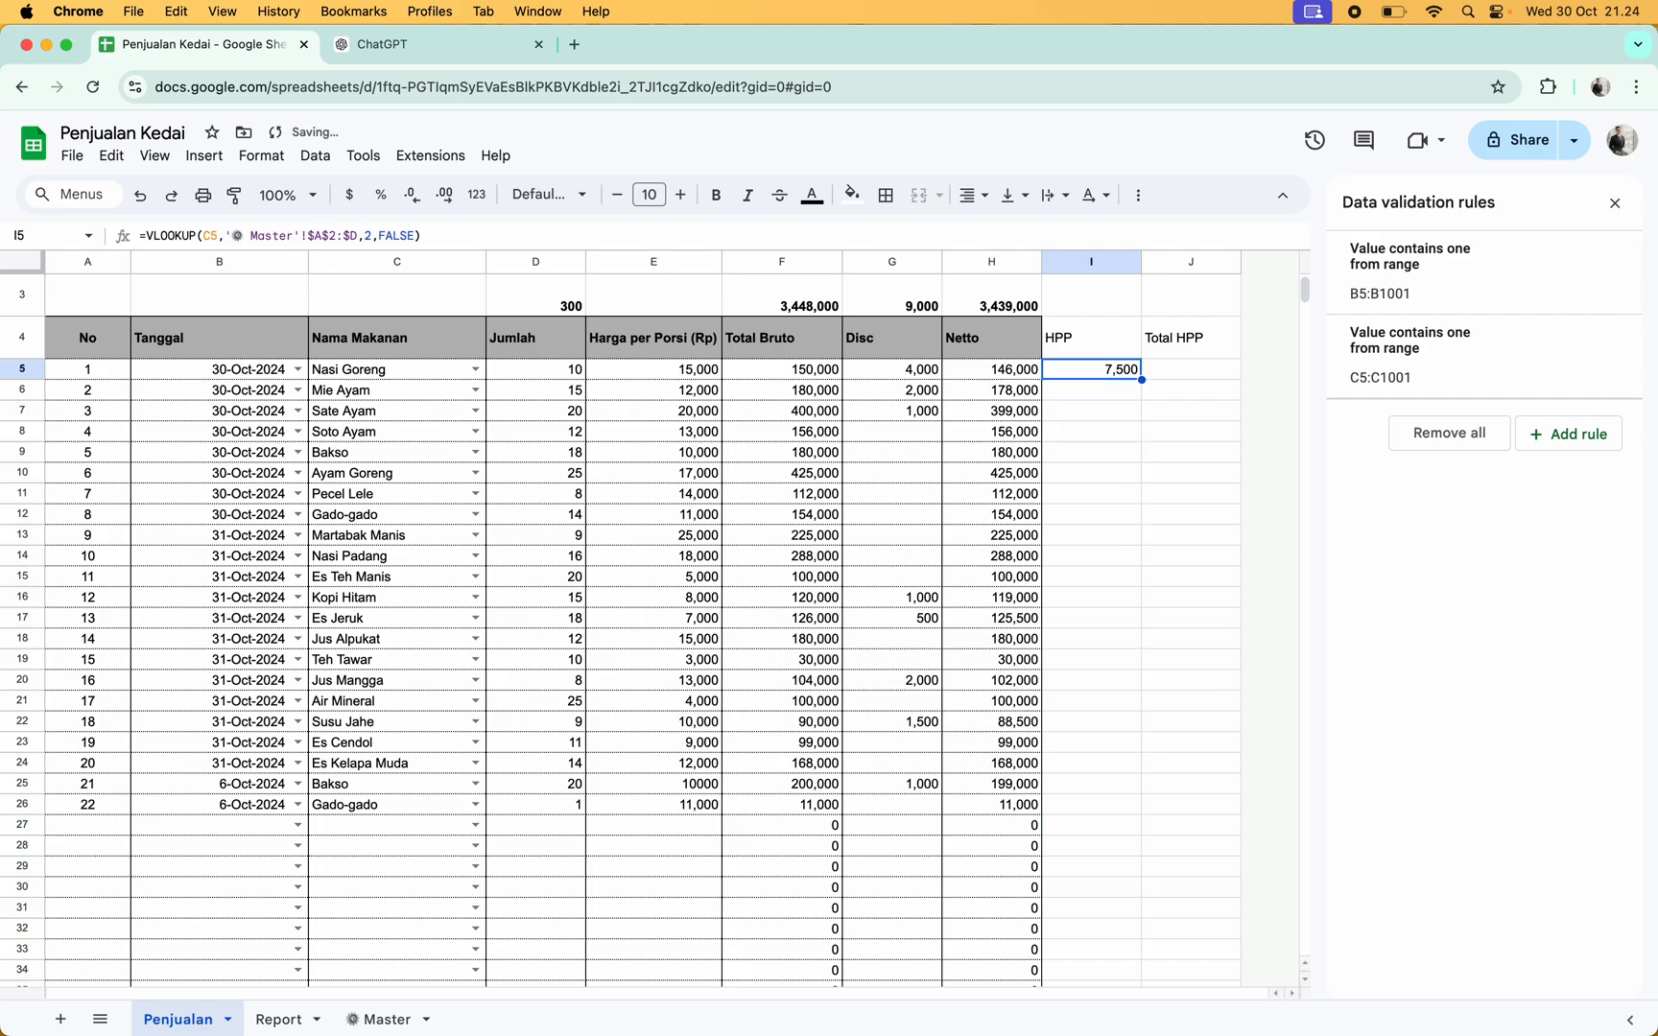
Wrap the VLOOKUP formula in I5 in an IFERROR function without a fallback value
{"action": "key", "text": "Return"}
{"action": "key", "text": "Up"}
{"action": "key", "text": "Up"}
{"action": "key", "text": "Right"}
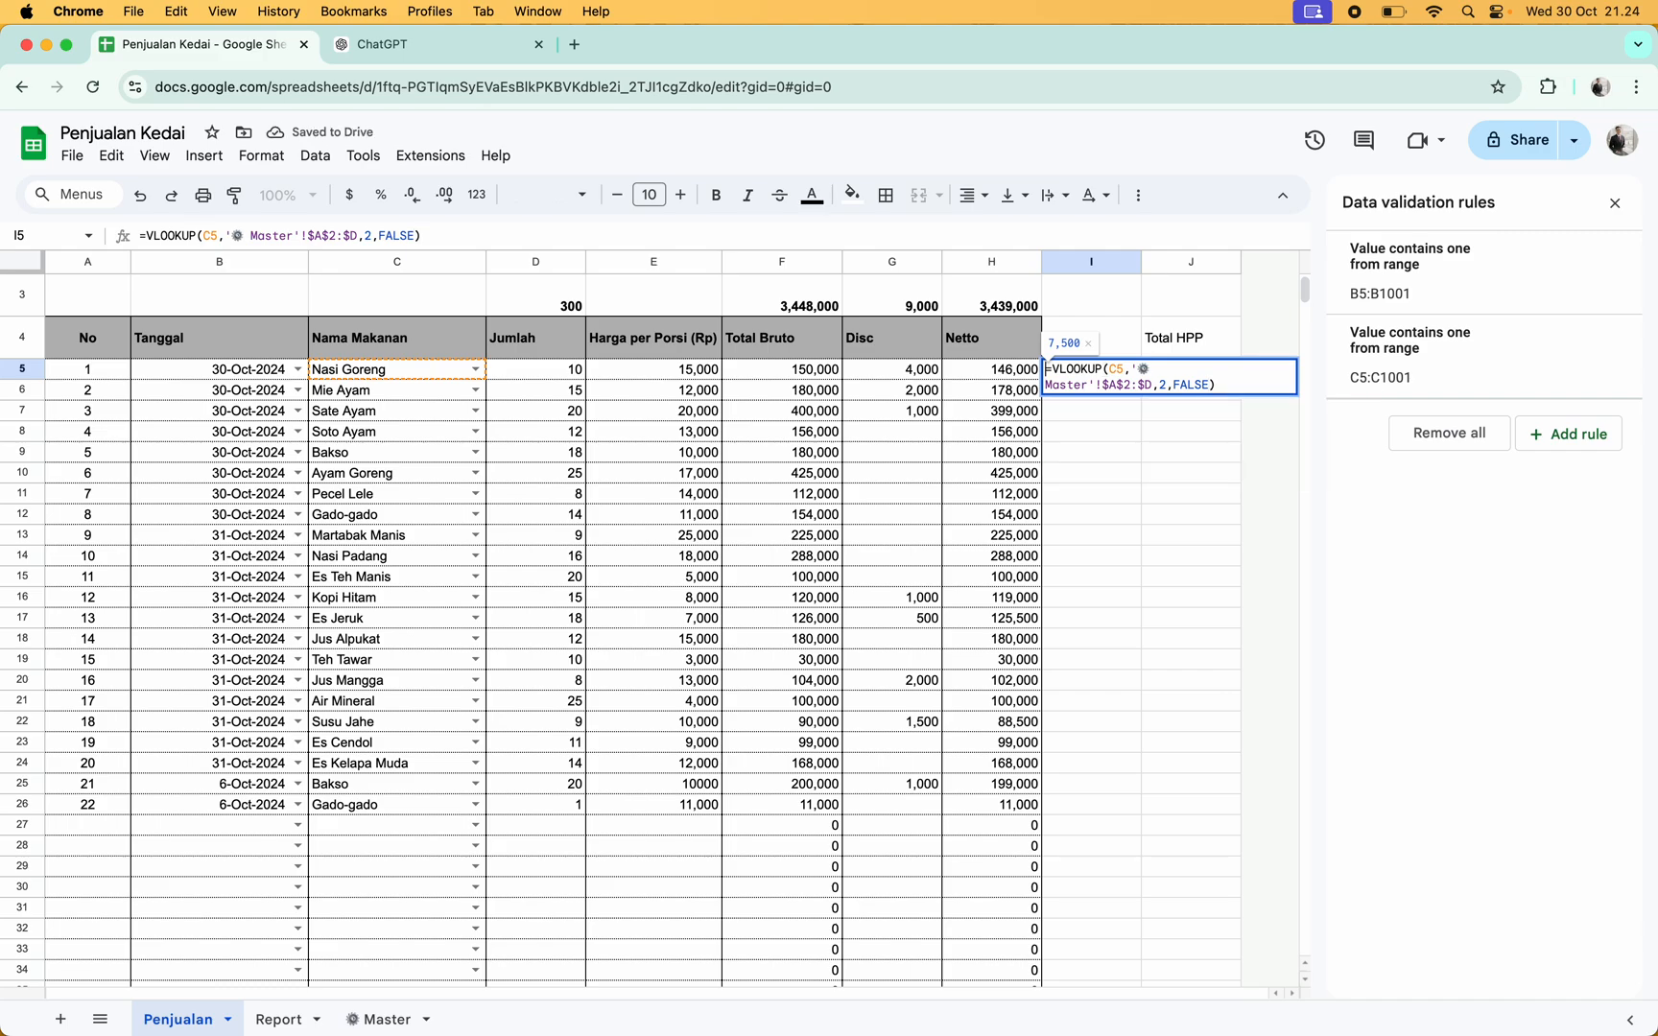
{"action": "type", "text": "("}
{"action": "key", "text": "Left"}
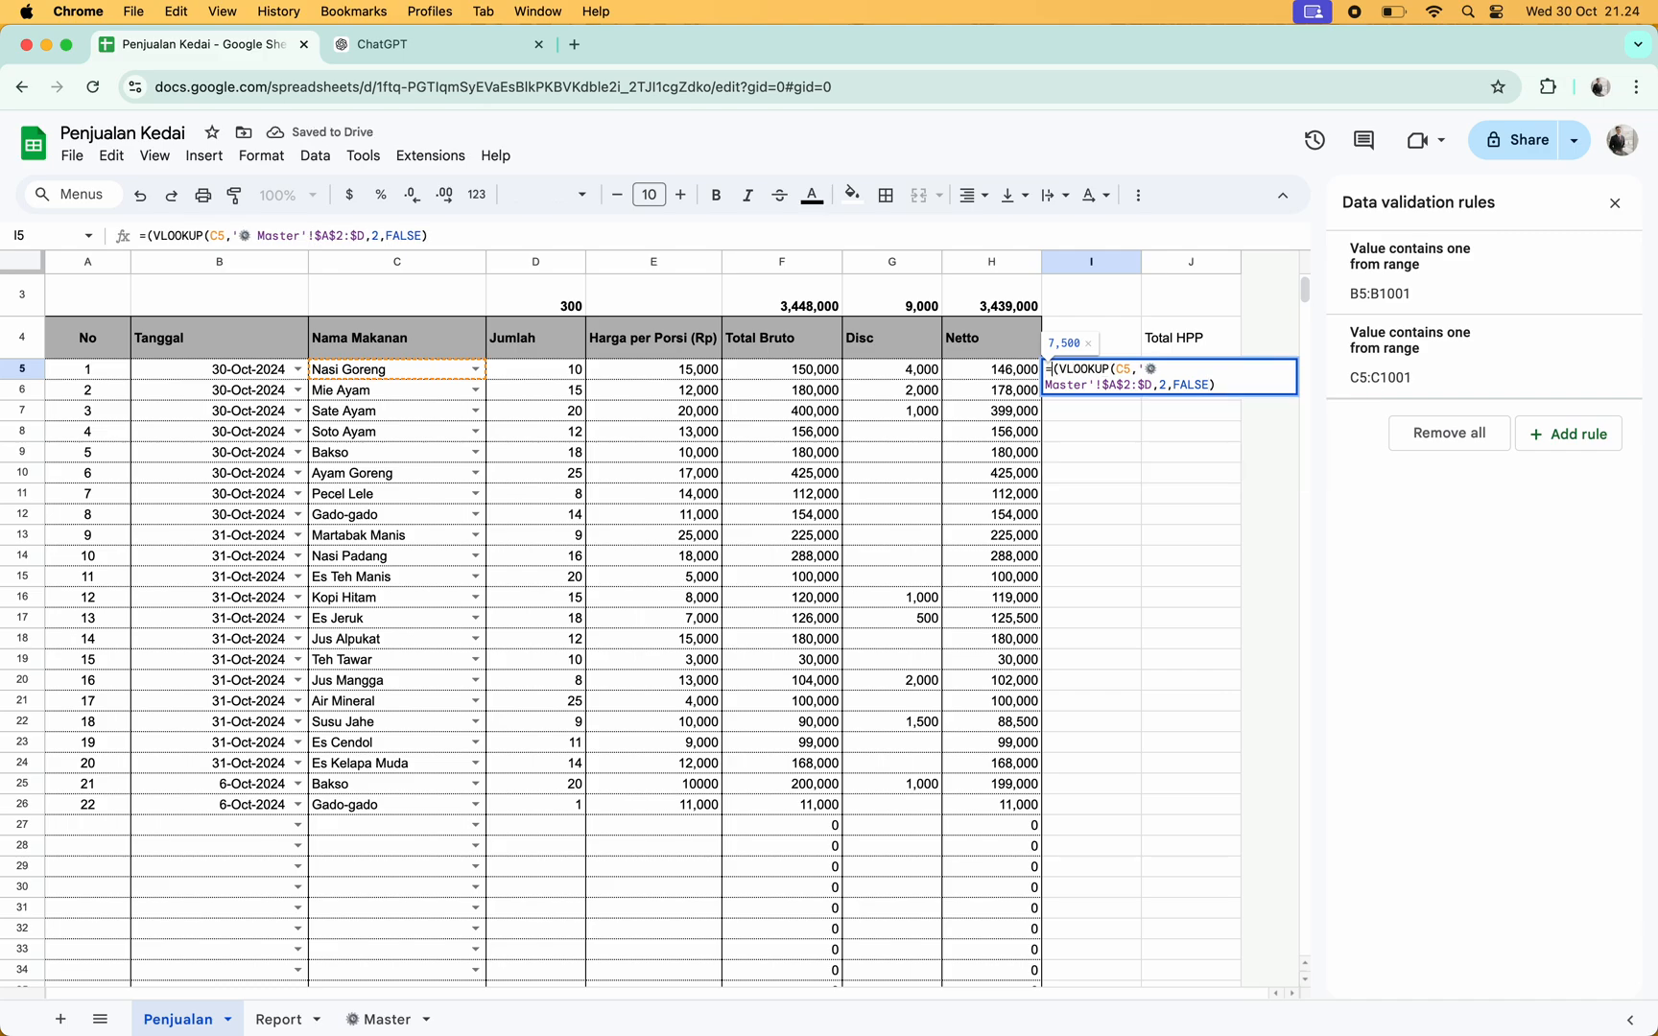
{"action": "type", "text": "ifer"}
{"action": "key", "text": "Tab"}
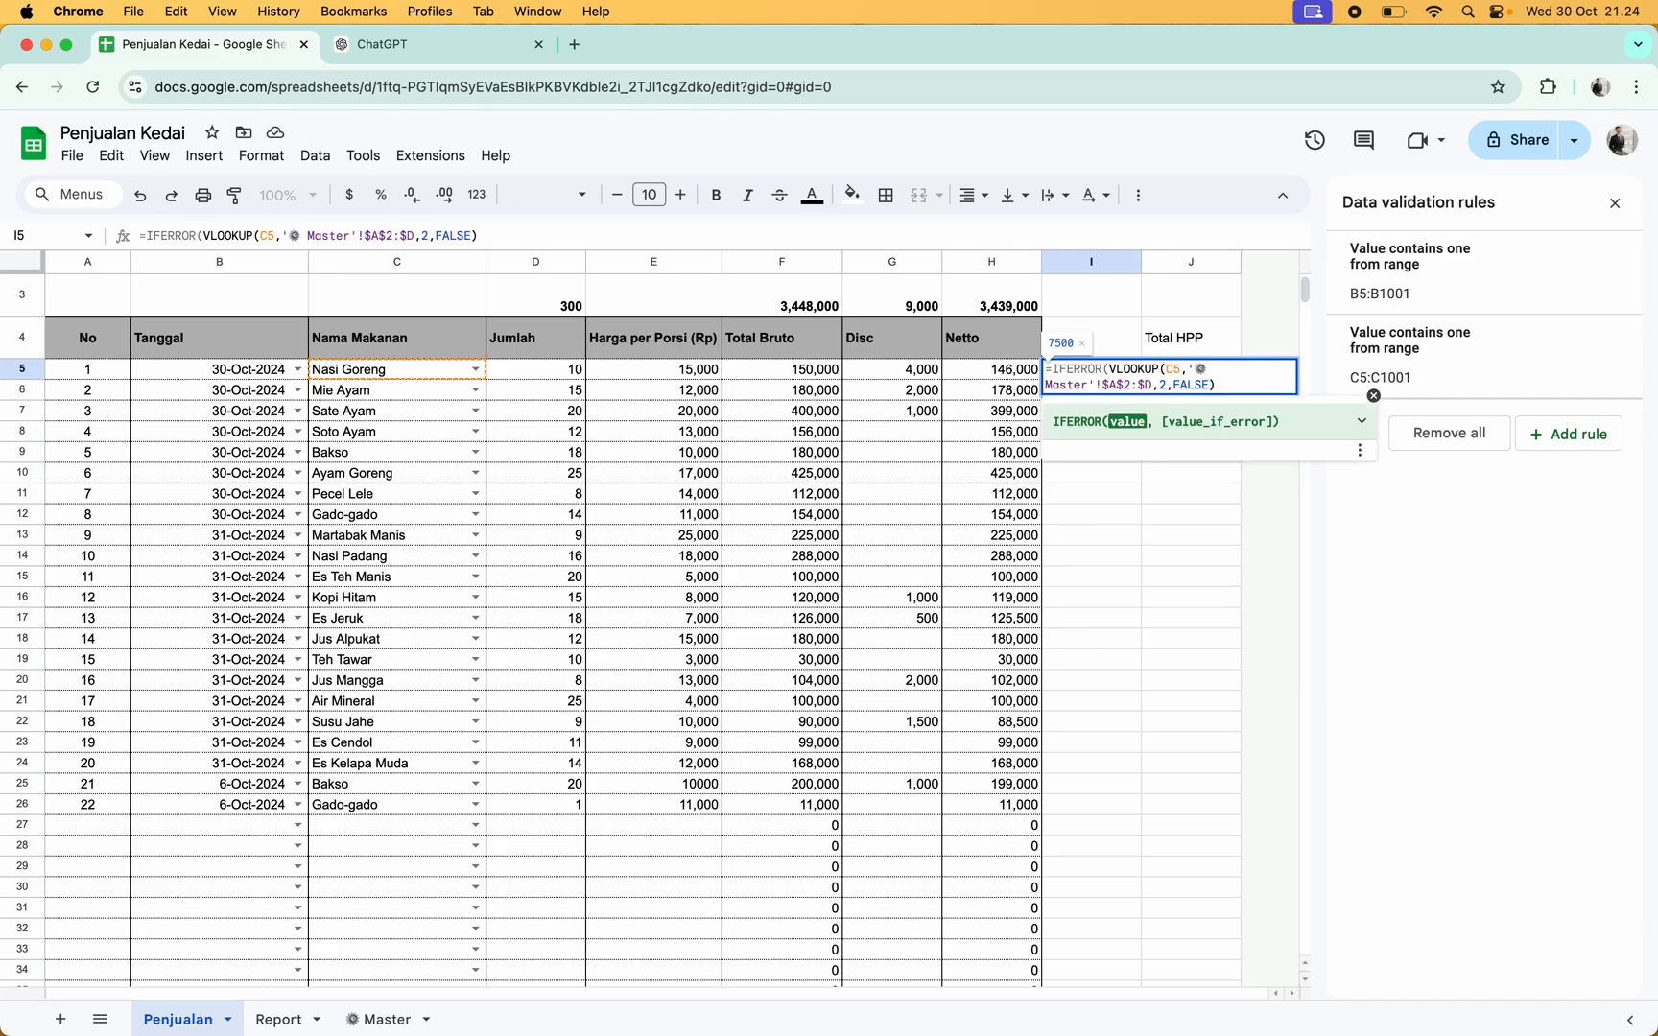
{"action": "key", "text": "Right"}
{"action": "key", "text": "Right"}
{"action": "key", "text": "Right"}
{"action": "key", "text": "Right"}
{"action": "key", "text": "Right"}
{"action": "key", "text": "Right"}
{"action": "key", "text": "Right"}
{"action": "key", "text": "Right"}
{"action": "key", "text": "Right"}
{"action": "key", "text": "Right"}
{"action": "key", "text": "Right"}
{"action": "key", "text": "Right"}
{"action": "key", "text": "Right"}
{"action": "key", "text": "Right"}
{"action": "key", "text": "Right"}
{"action": "key", "text": "Right"}
{"action": "key", "text": "Right"}
{"action": "key", "text": "Right"}
{"action": "key", "text": "Right"}
{"action": "key", "text": "Right"}
{"action": "type", "text": ")"}
{"action": "key", "text": "Return"}
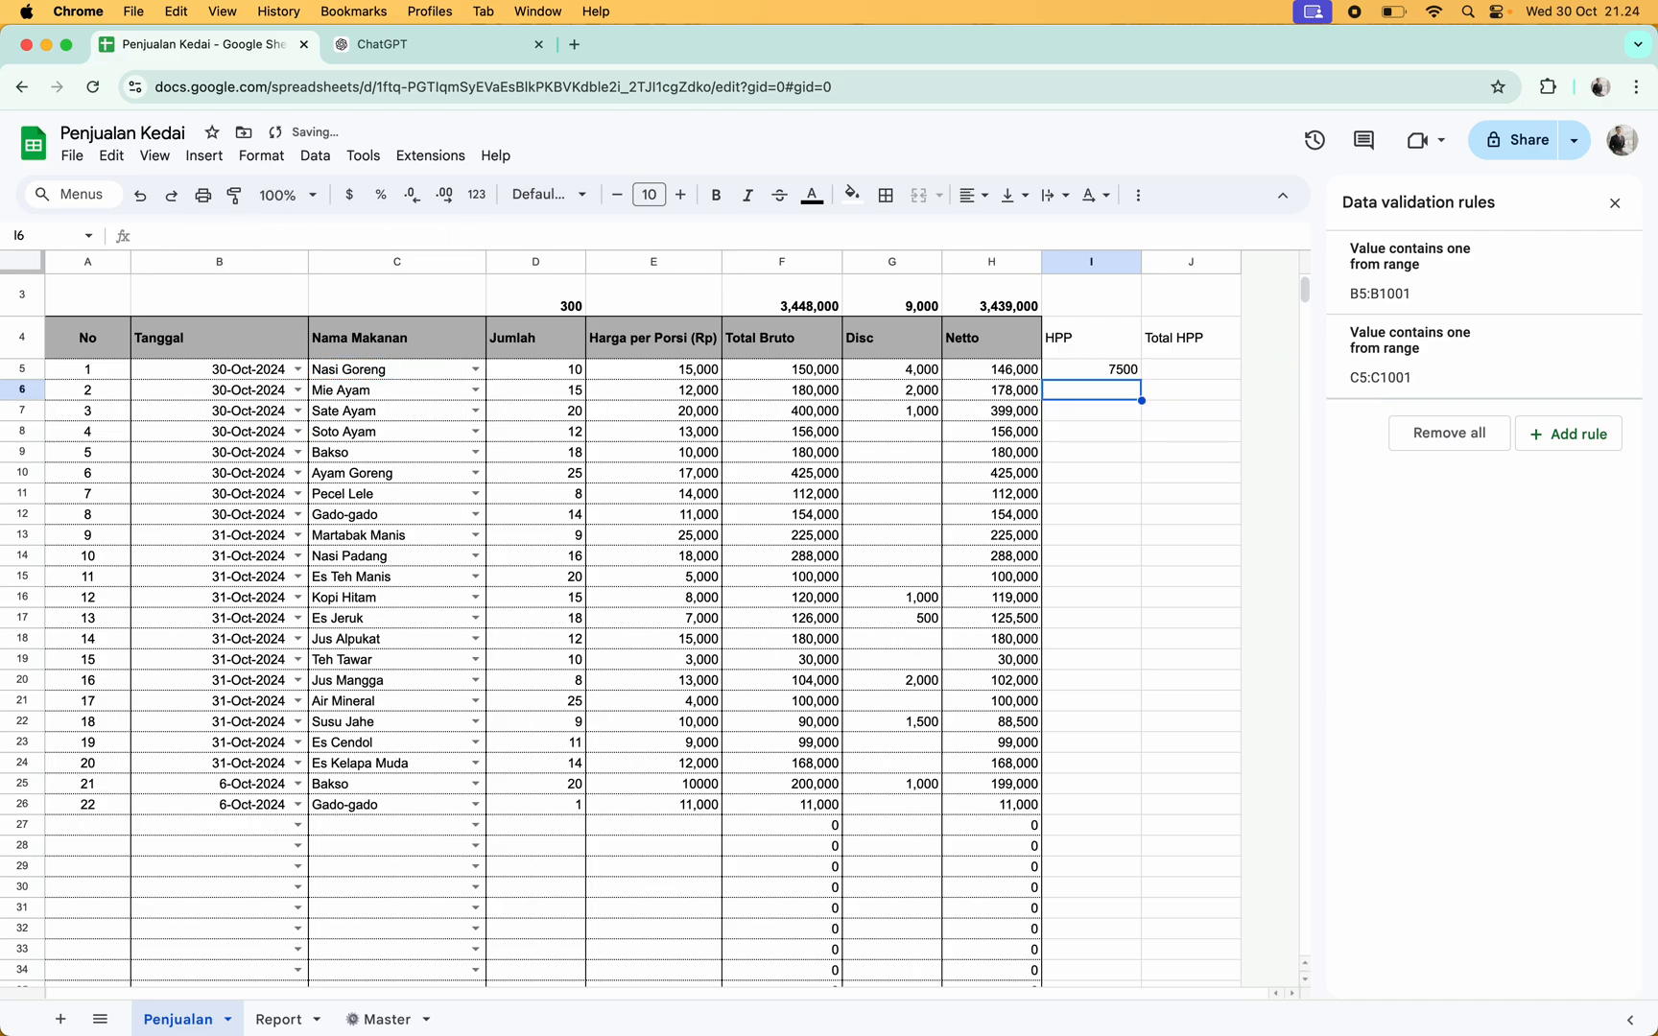
Copy the IFERROR formula from I5 into I6:I1001
{"action": "key", "text": "Up"}
{"action": "key", "text": "ctrl+c"}
{"action": "key", "text": "Down"}
{"action": "key", "text": "ctrl+shift+Down"}
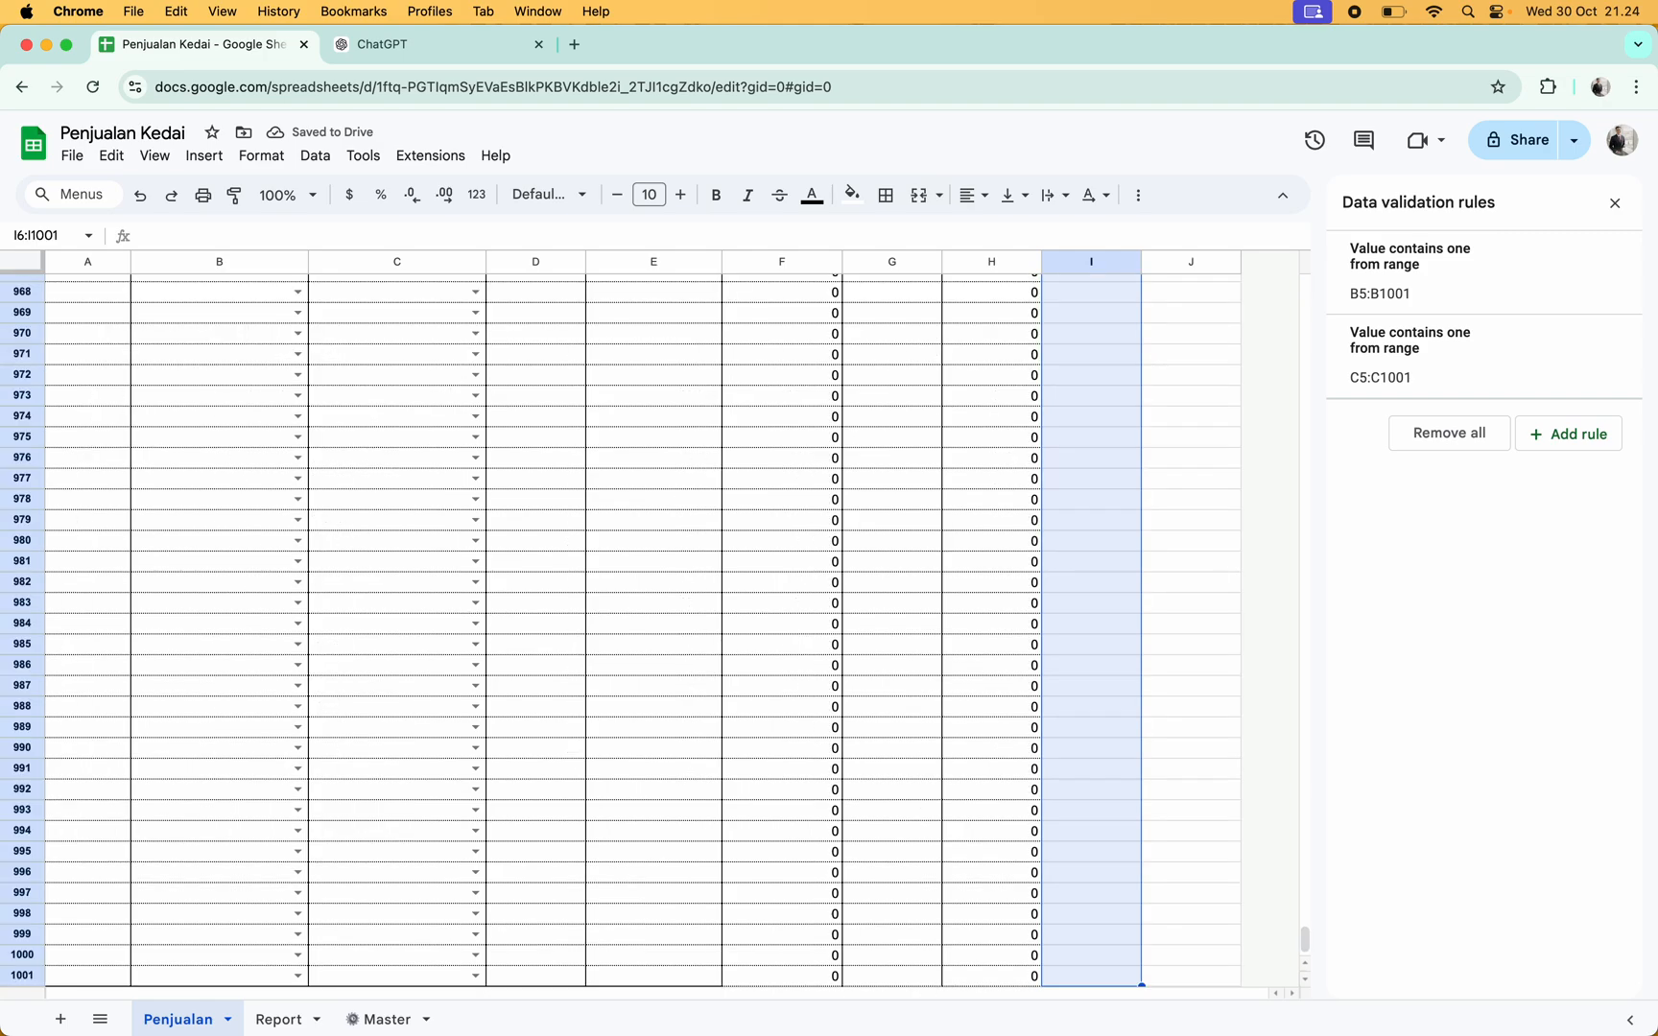
{"action": "scroll", "coordinate": [620, 631], "scroll_direction": "down", "scroll_amount": 2}
{"action": "key", "text": "super+v"}
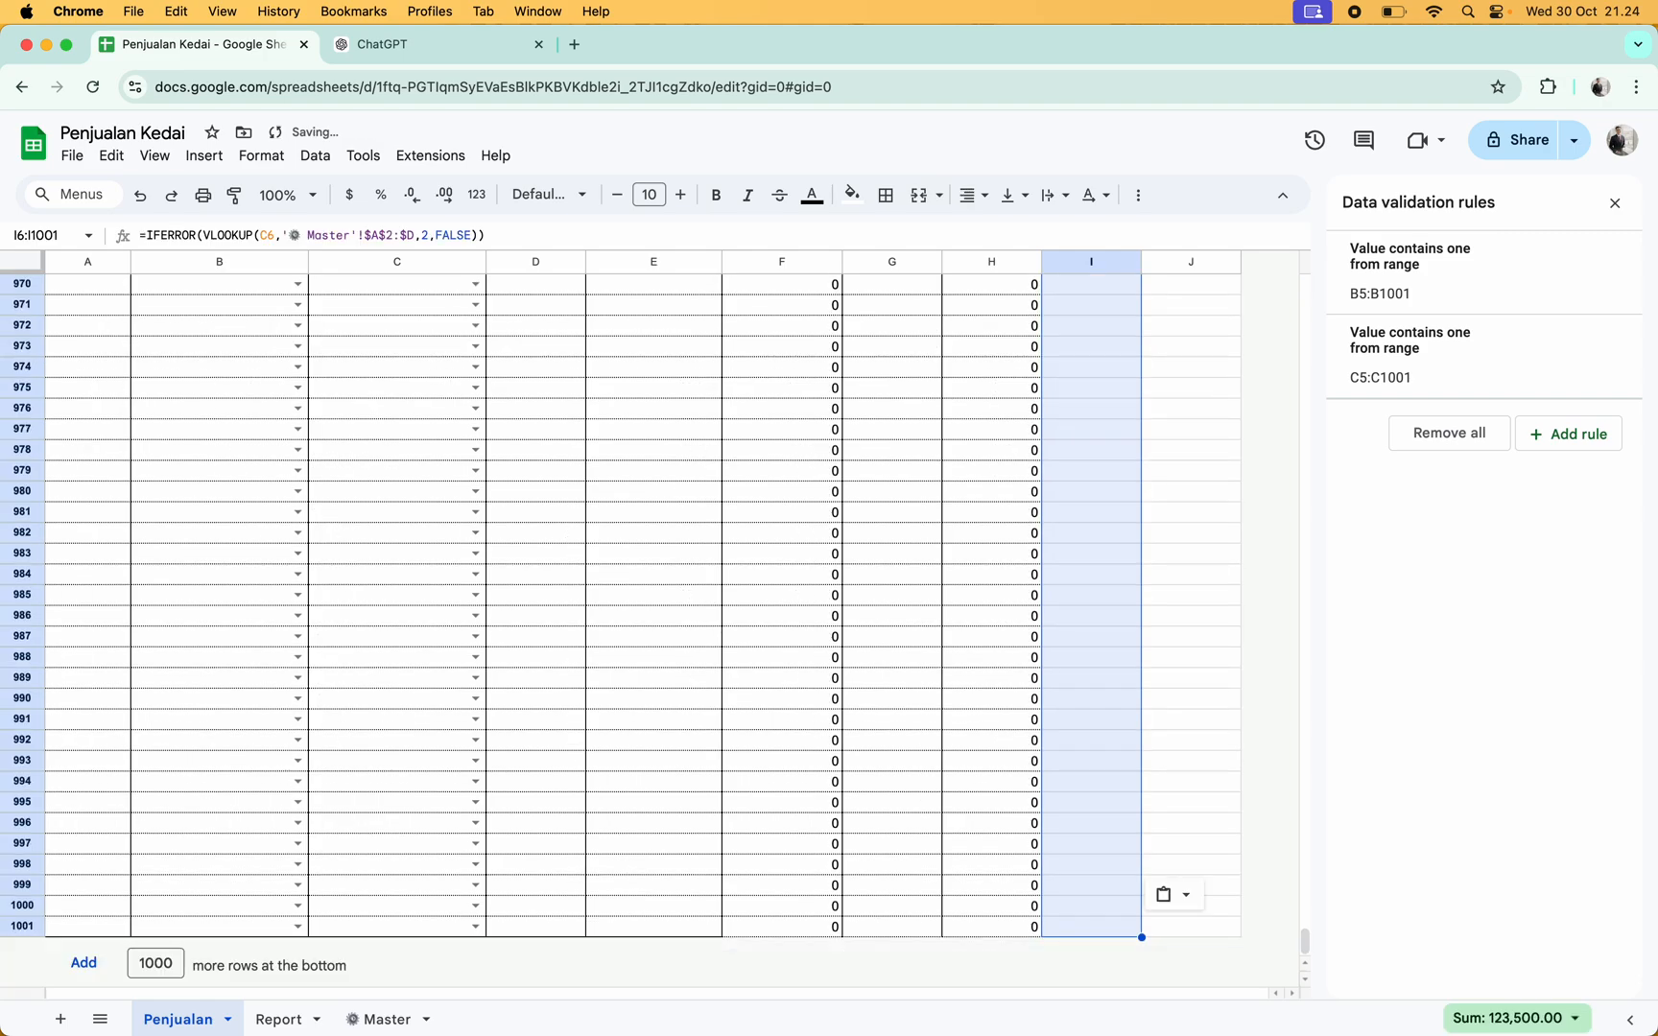
Format the HPP values in I5:I1001 as numbers with thousands separators and no decimal places
{"action": "key", "text": "Up"}
{"action": "key", "text": "Up"}
{"action": "key", "text": "Down"}
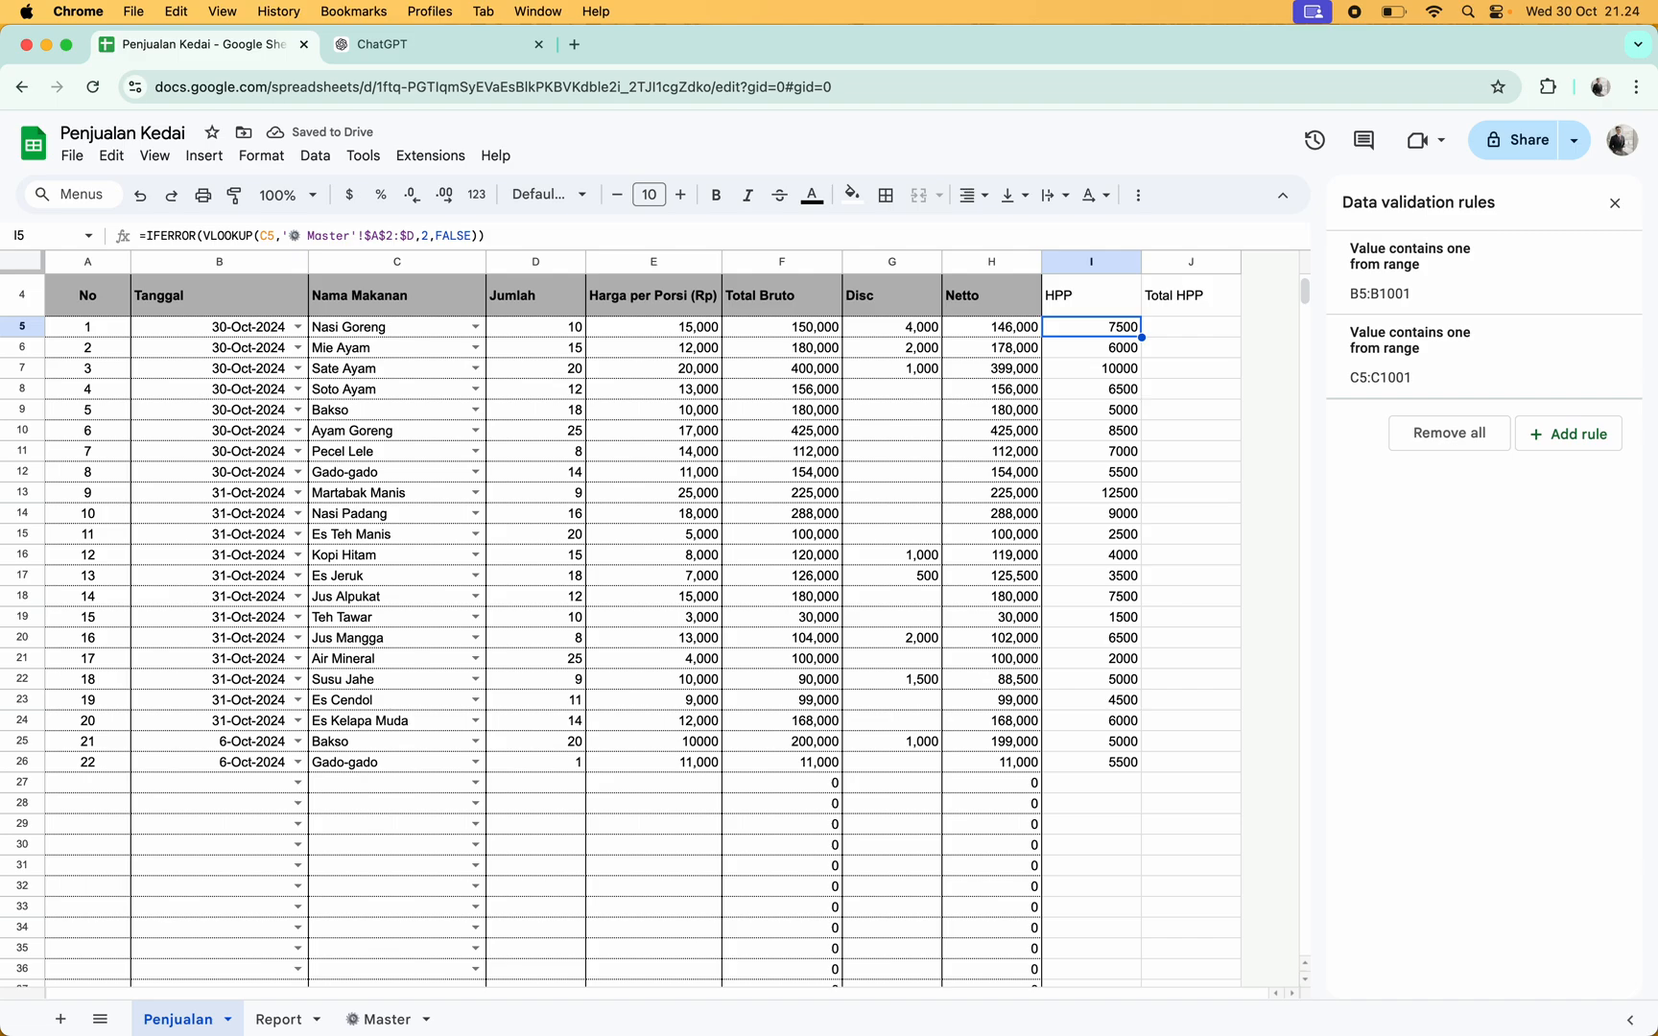
{"action": "key", "text": "super+shift+Down"}
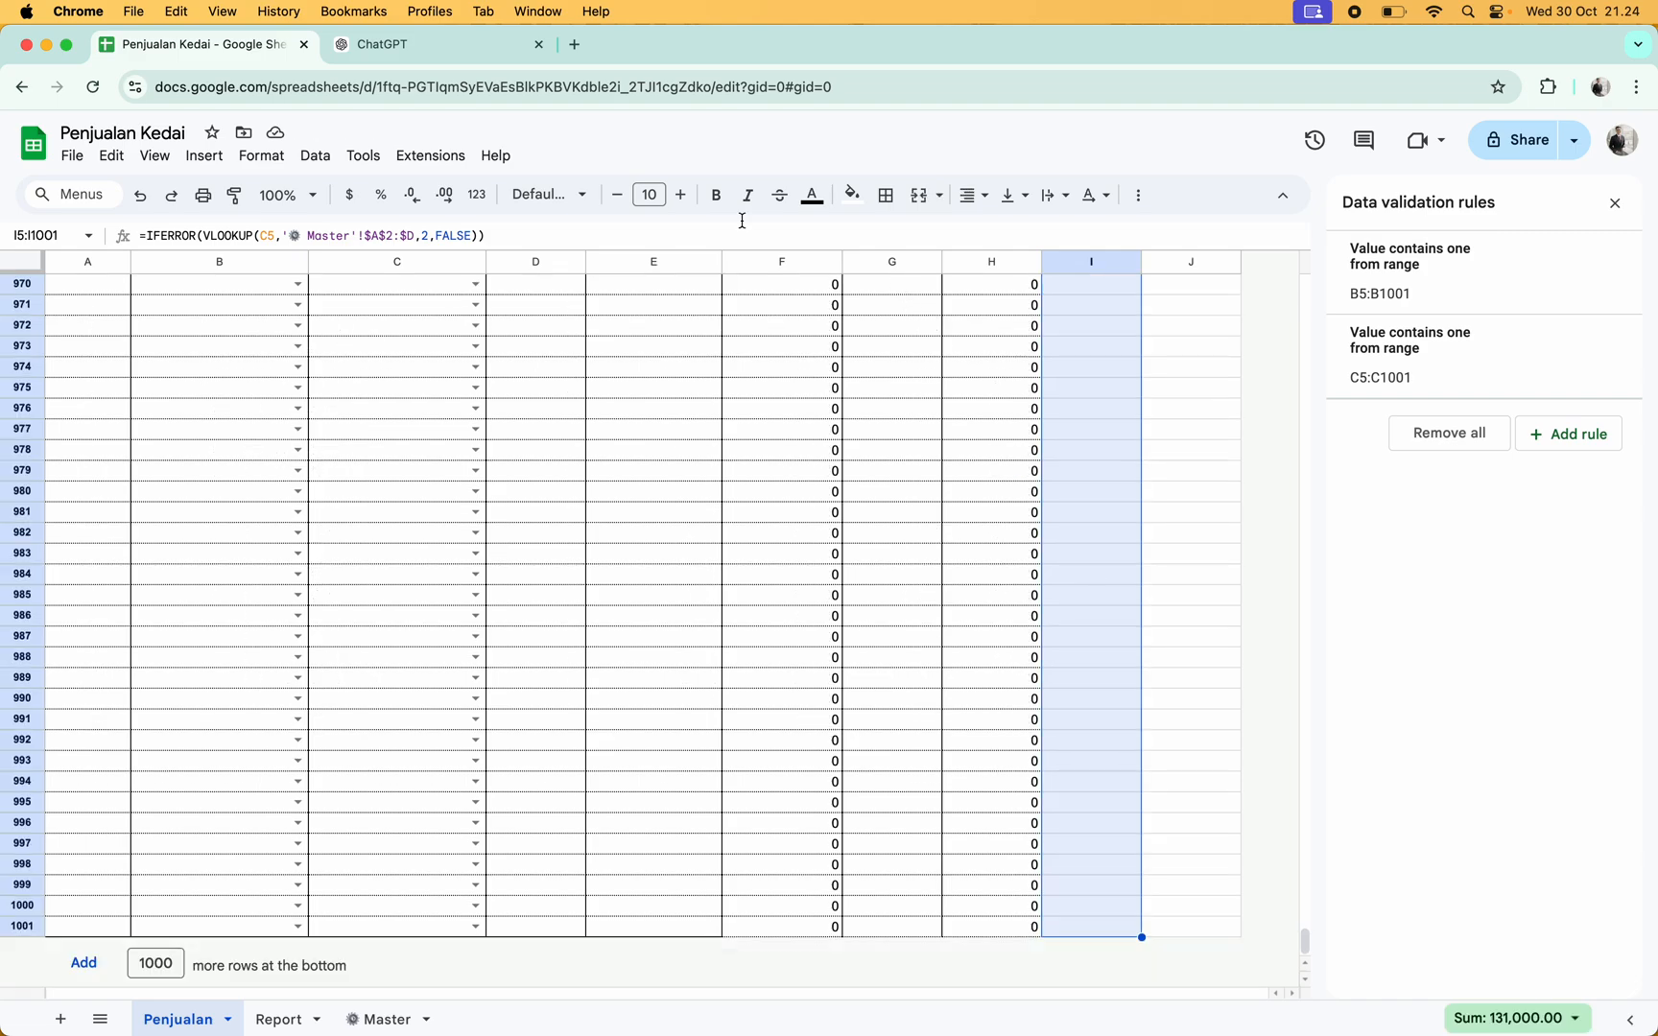
{"action": "left_click", "coordinate": [477, 195]}
{"action": "left_click", "coordinate": [544, 313]}
{"action": "left_click", "coordinate": [413, 197]}
{"action": "scroll", "coordinate": [714, 525], "scroll_direction": "up", "scroll_amount": 20}
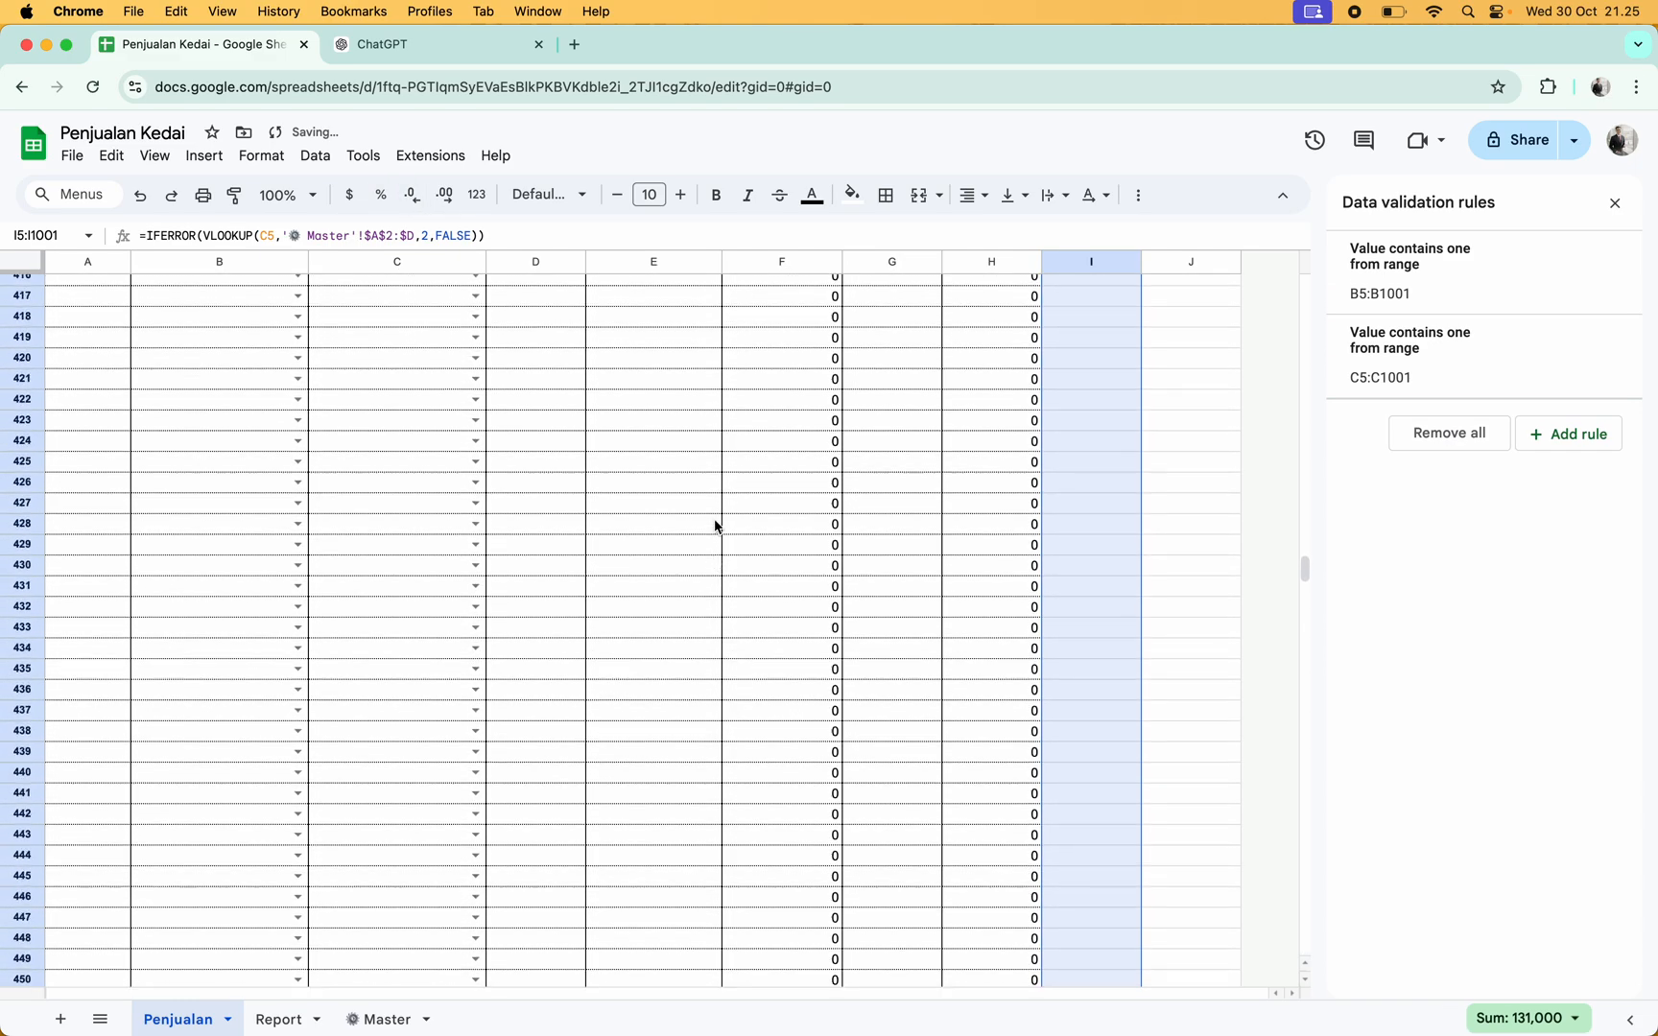
{"action": "scroll", "coordinate": [715, 525], "scroll_direction": "up", "scroll_amount": 20}
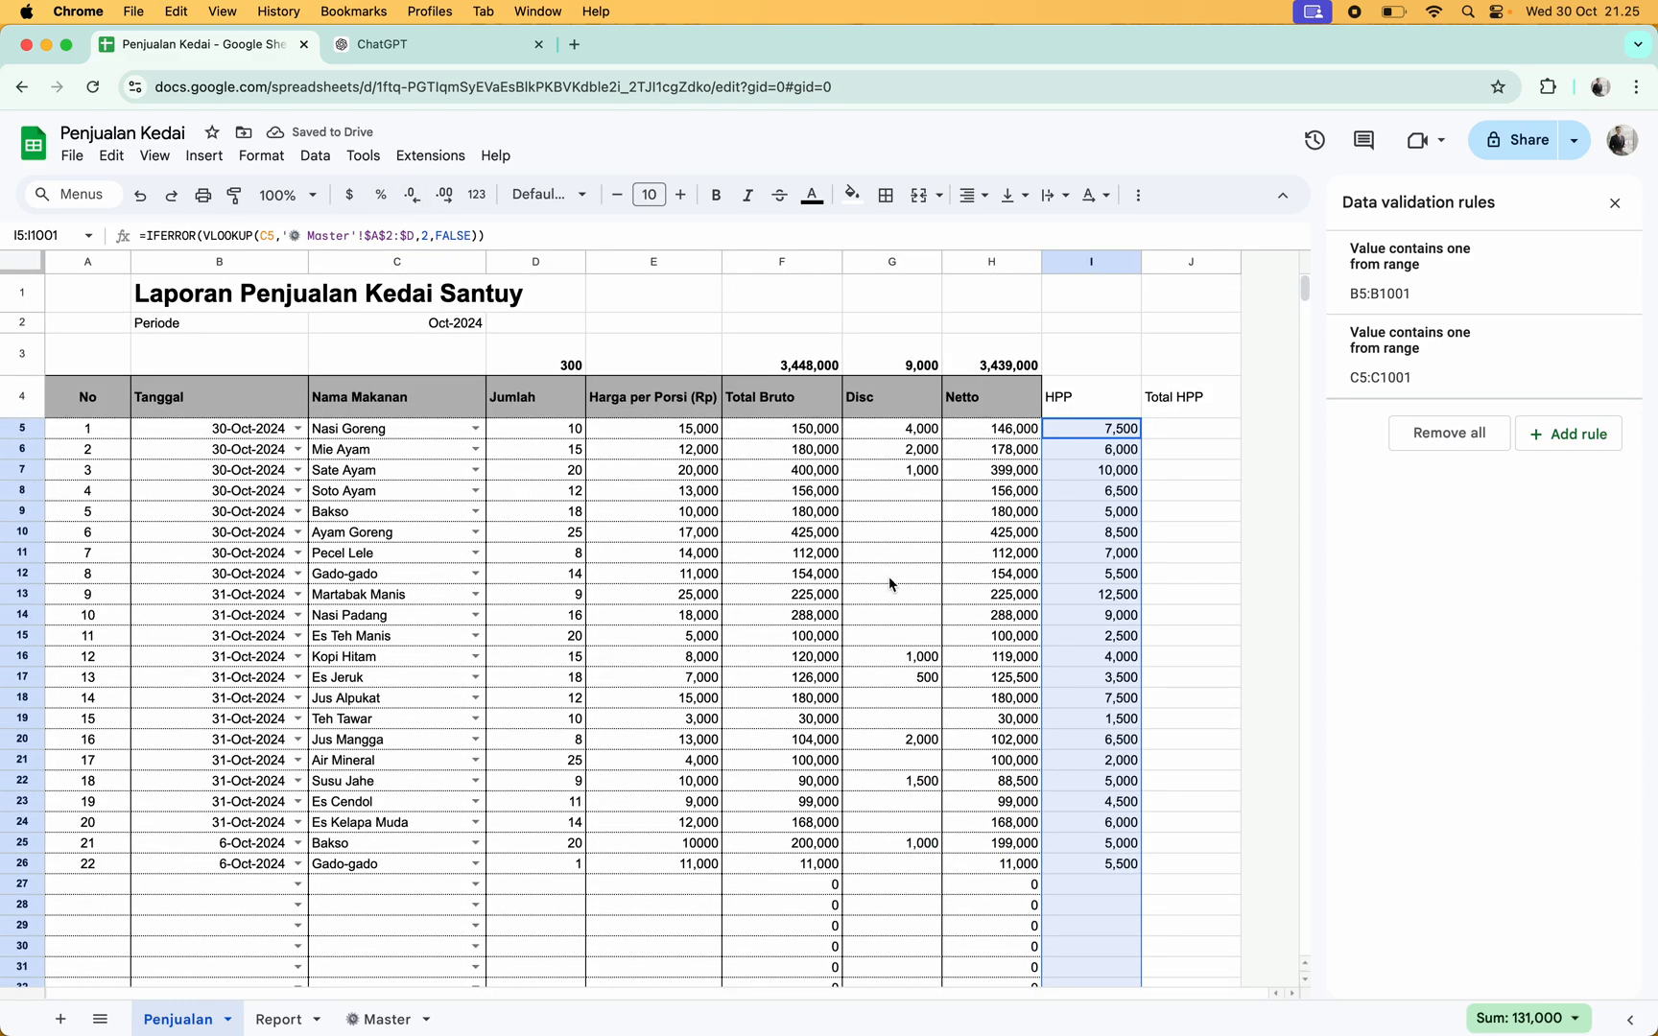
Copy the formatting of the Disc and Netto headers in G4:H4 onto the HPP and Total HPP headers in I4:J4
{"action": "left_click", "coordinate": [1110, 416]}
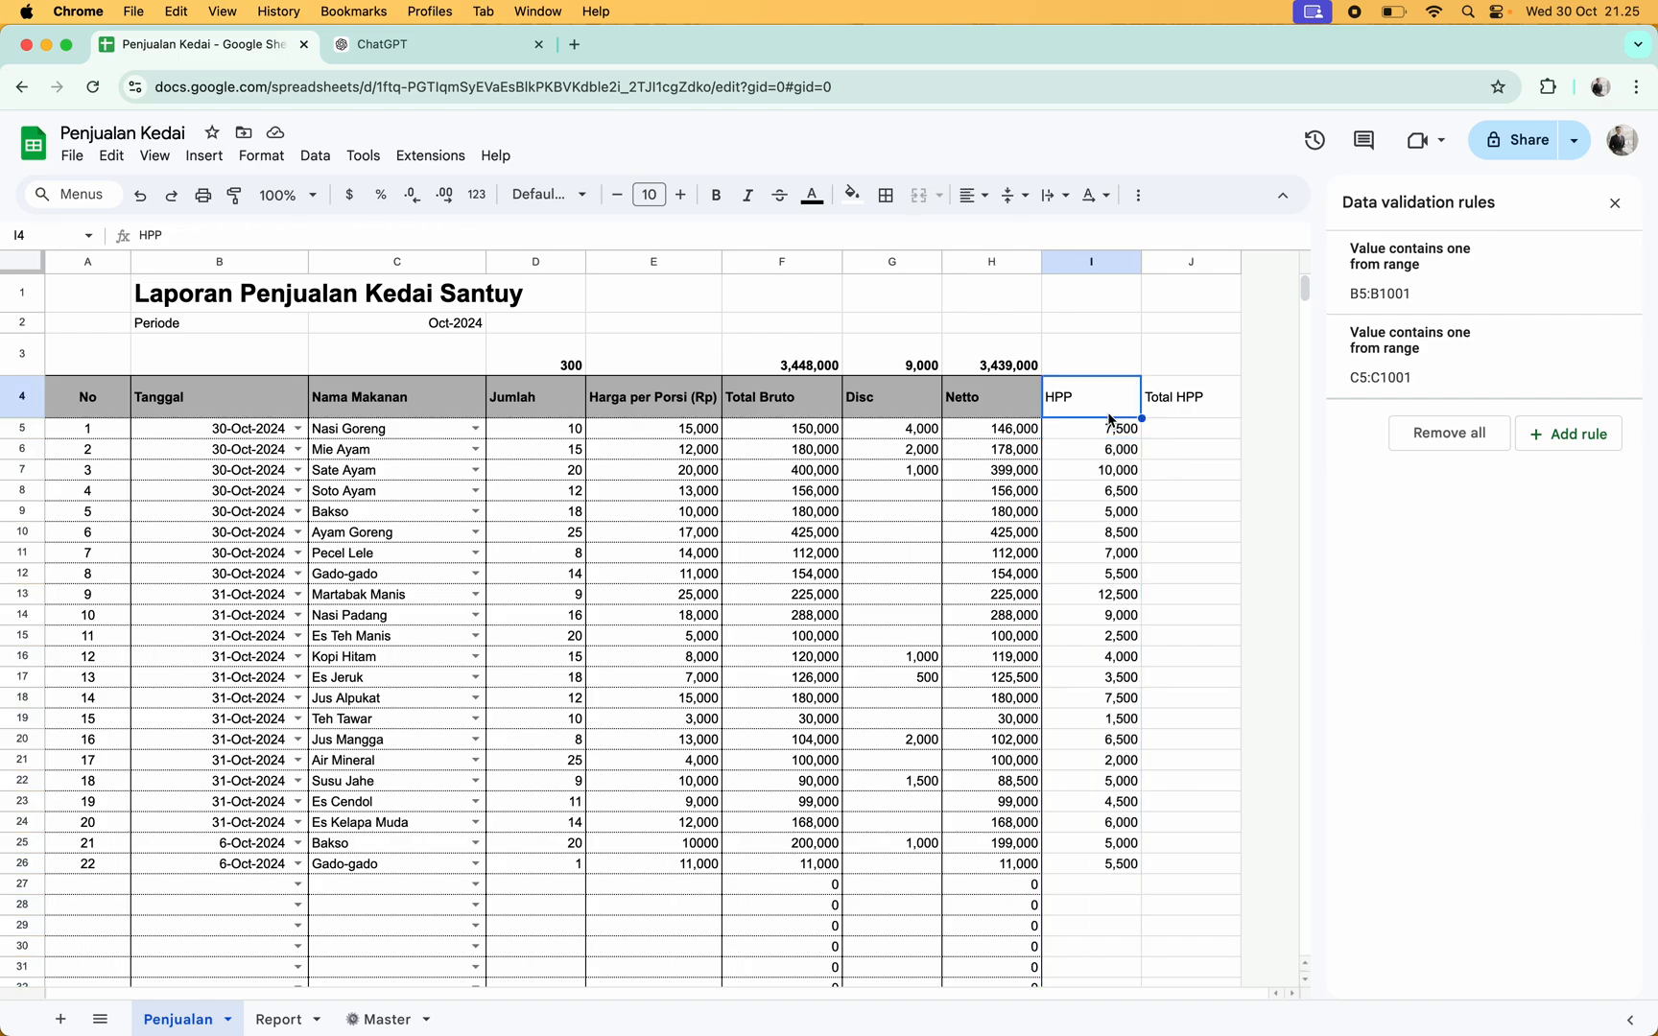
{"action": "left_click", "coordinate": [1033, 403]}
{"action": "left_click", "coordinate": [918, 403], "text": "shift"}
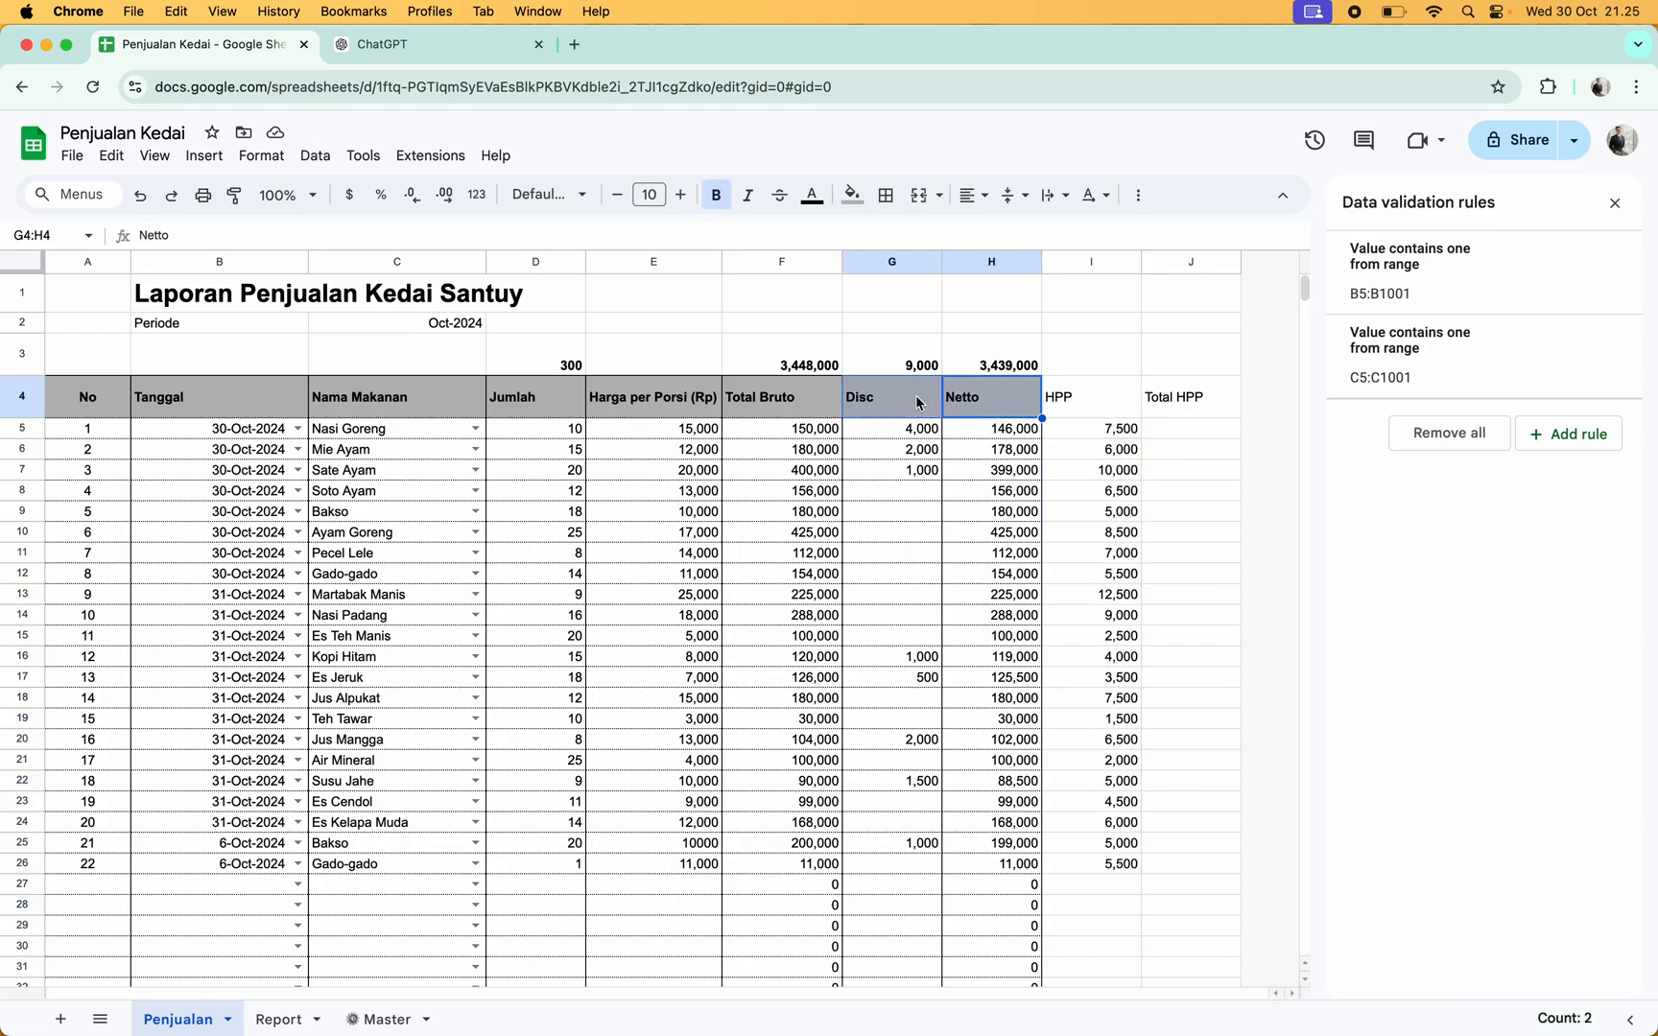
{"action": "left_click", "coordinate": [234, 195]}
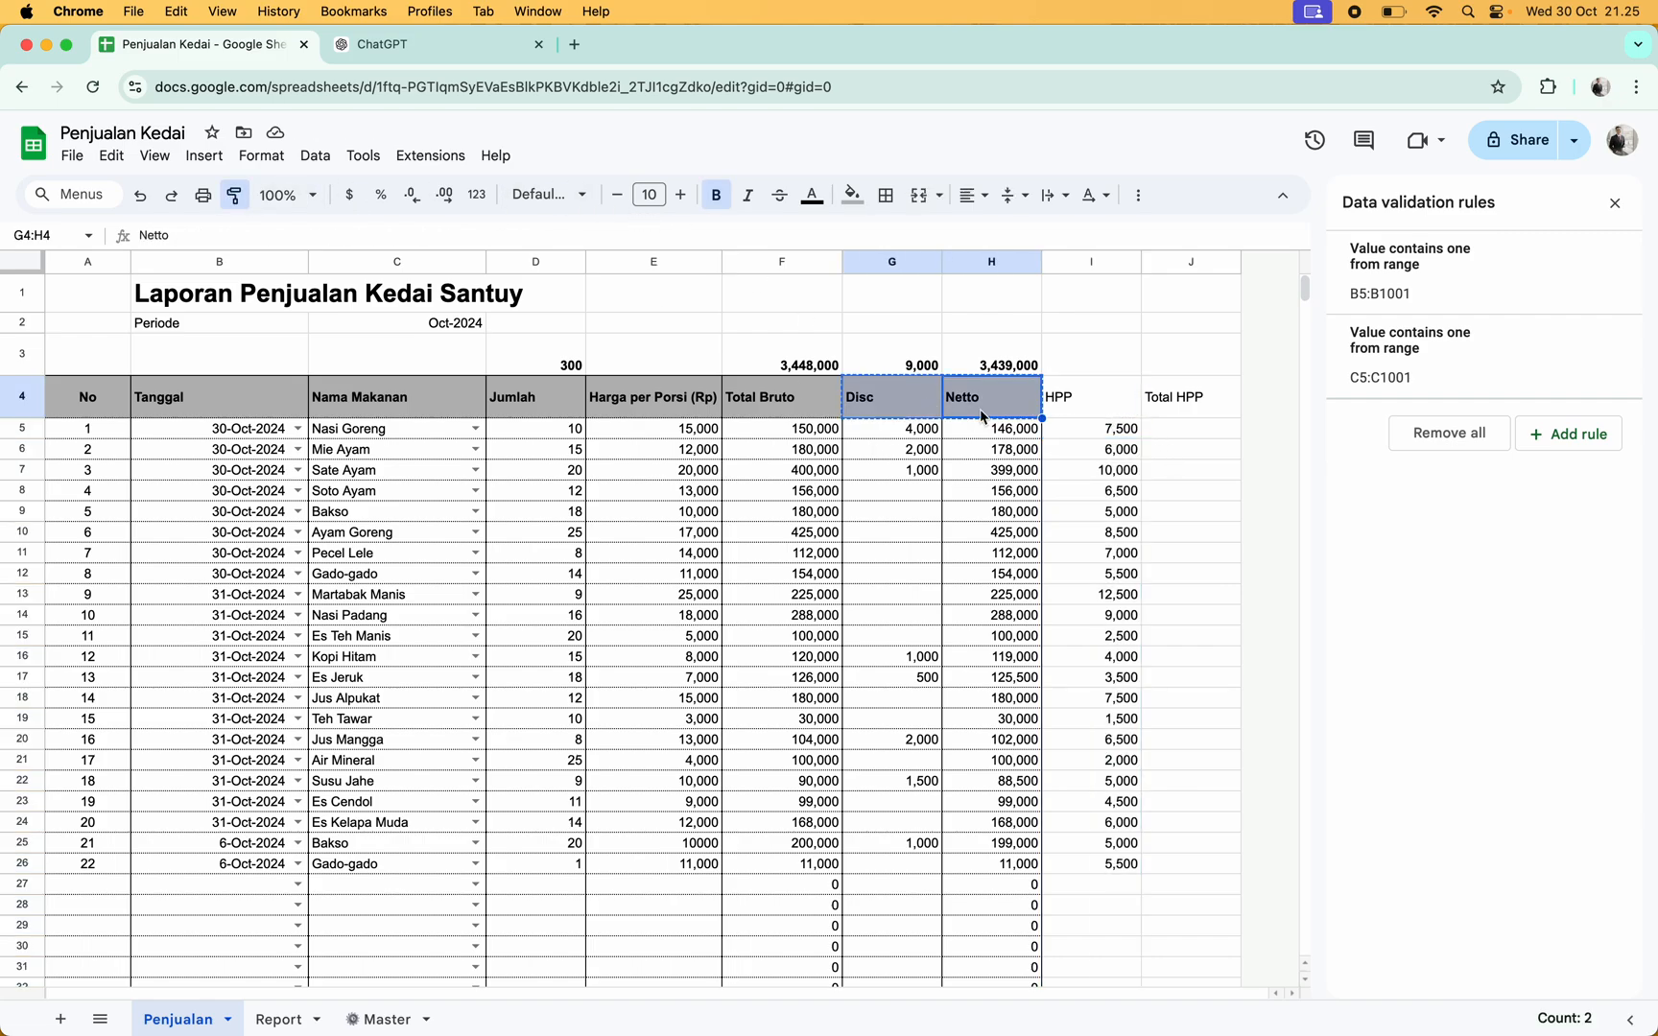
{"action": "left_click", "coordinate": [1053, 399]}
{"action": "left_click", "coordinate": [1175, 532]}
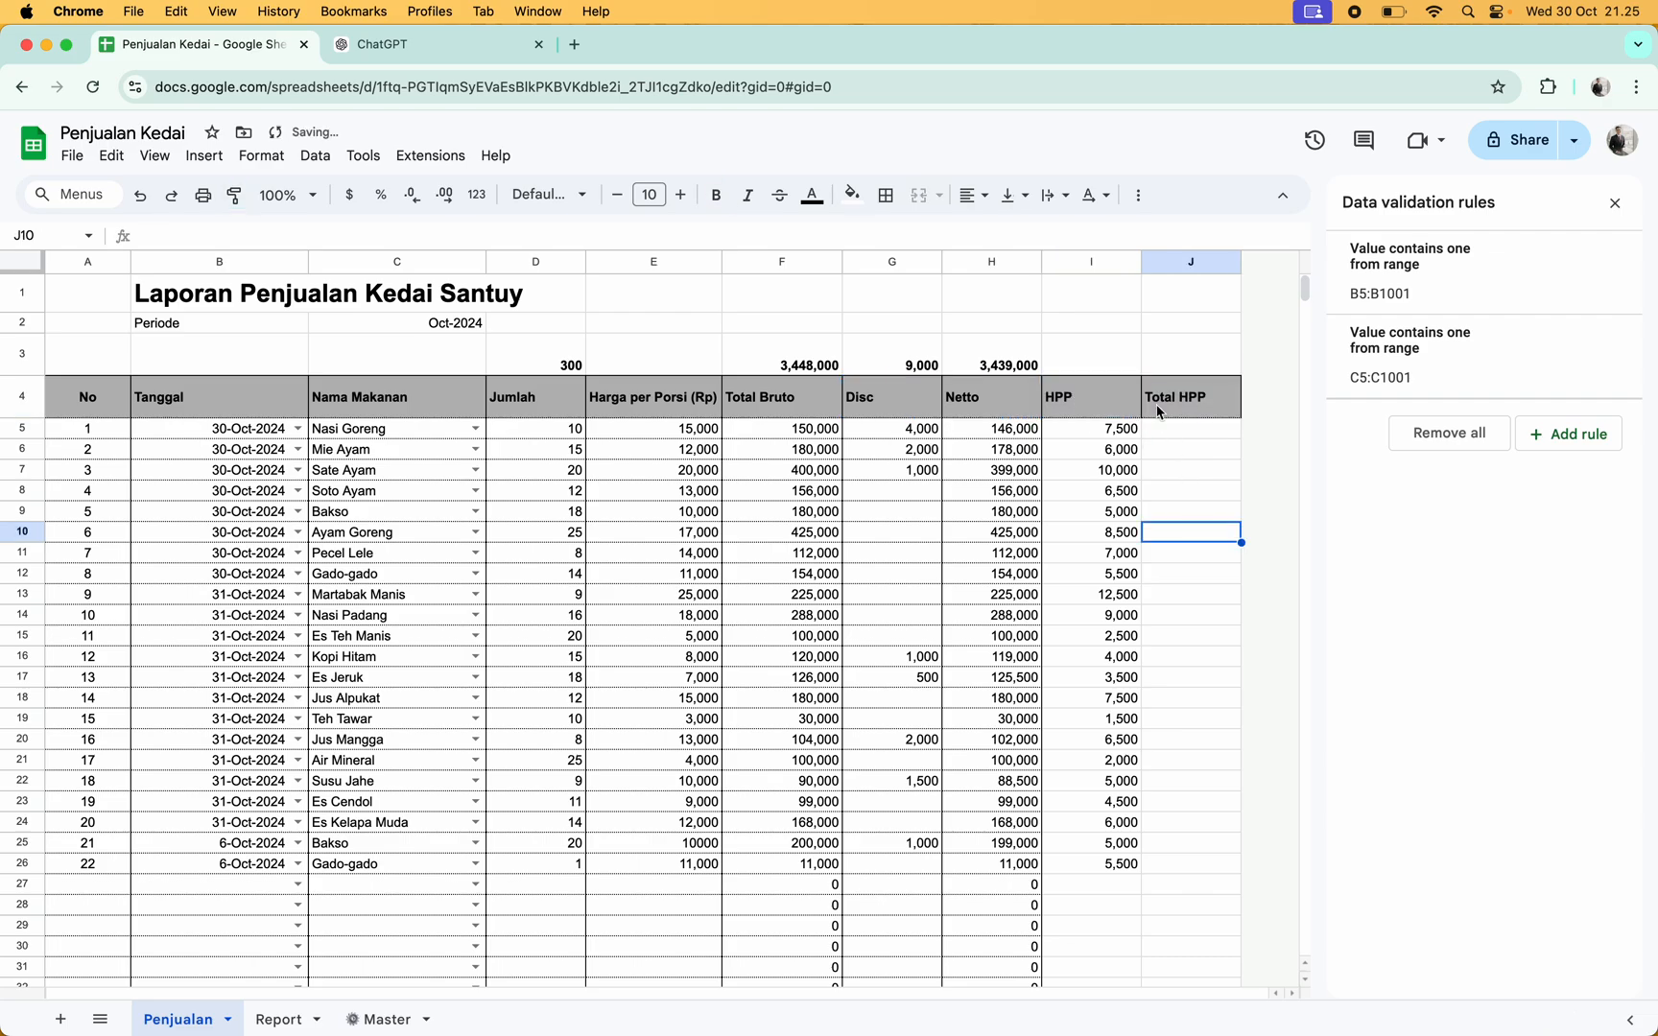
{"action": "scroll", "coordinate": [1166, 479], "scroll_direction": "down", "scroll_amount": 1}
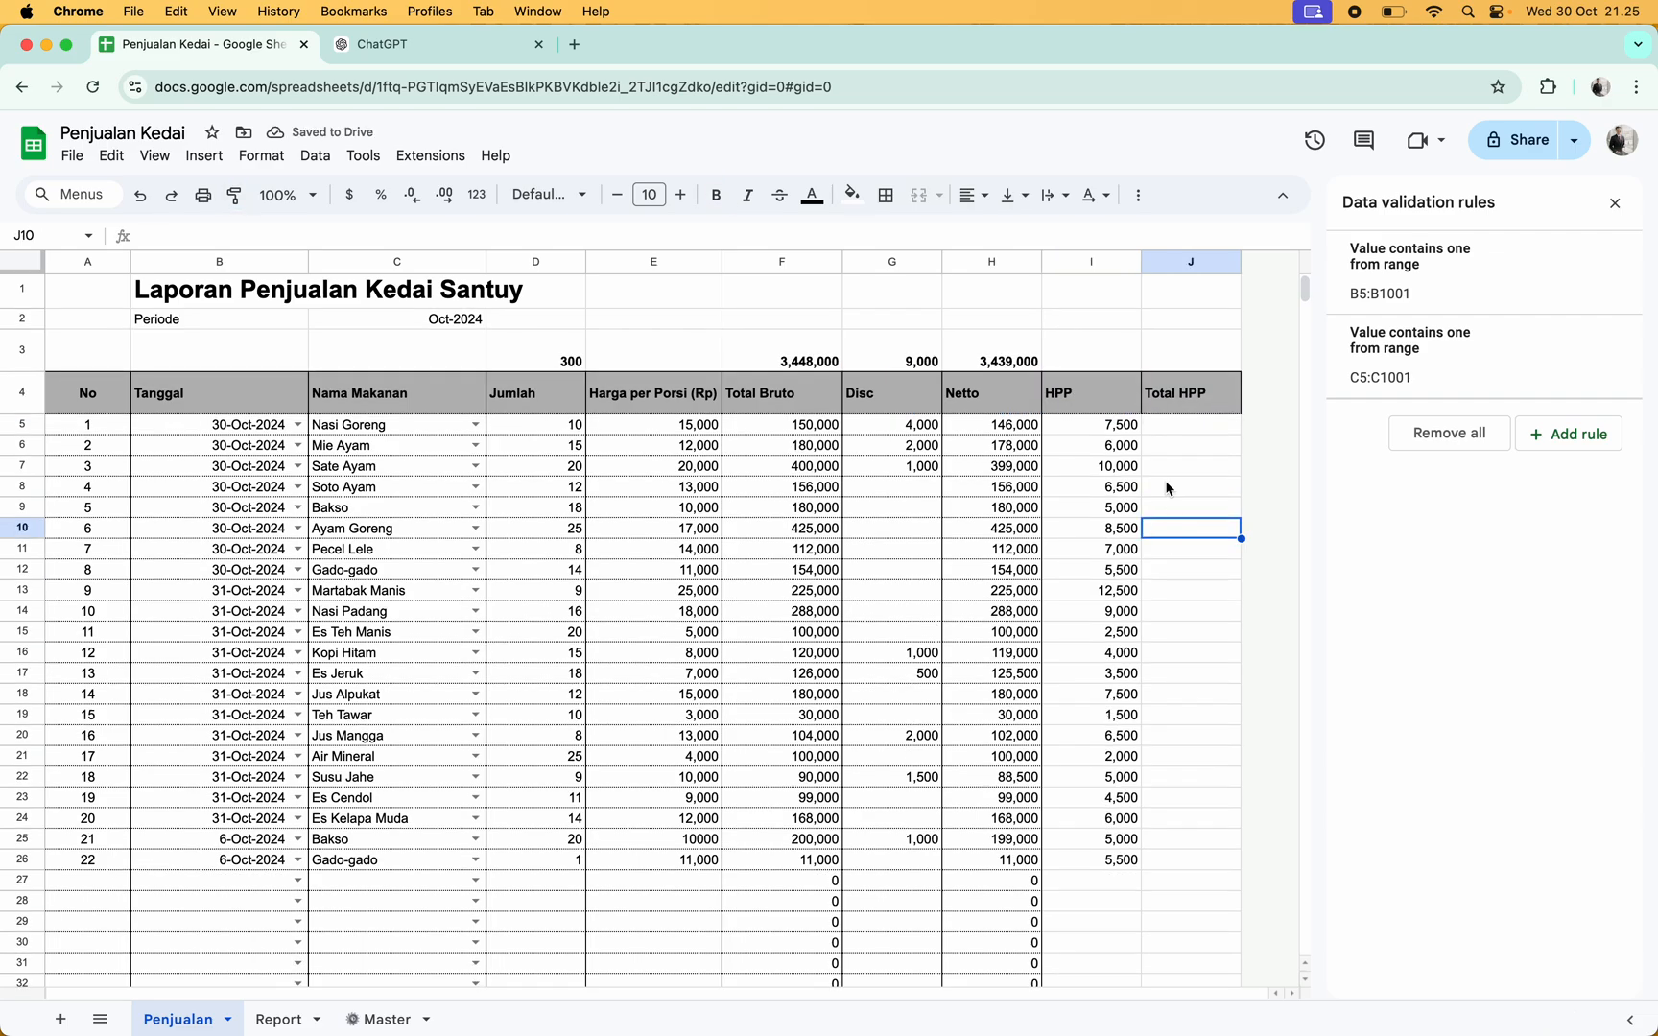
{"action": "left_click", "coordinate": [1113, 401]}
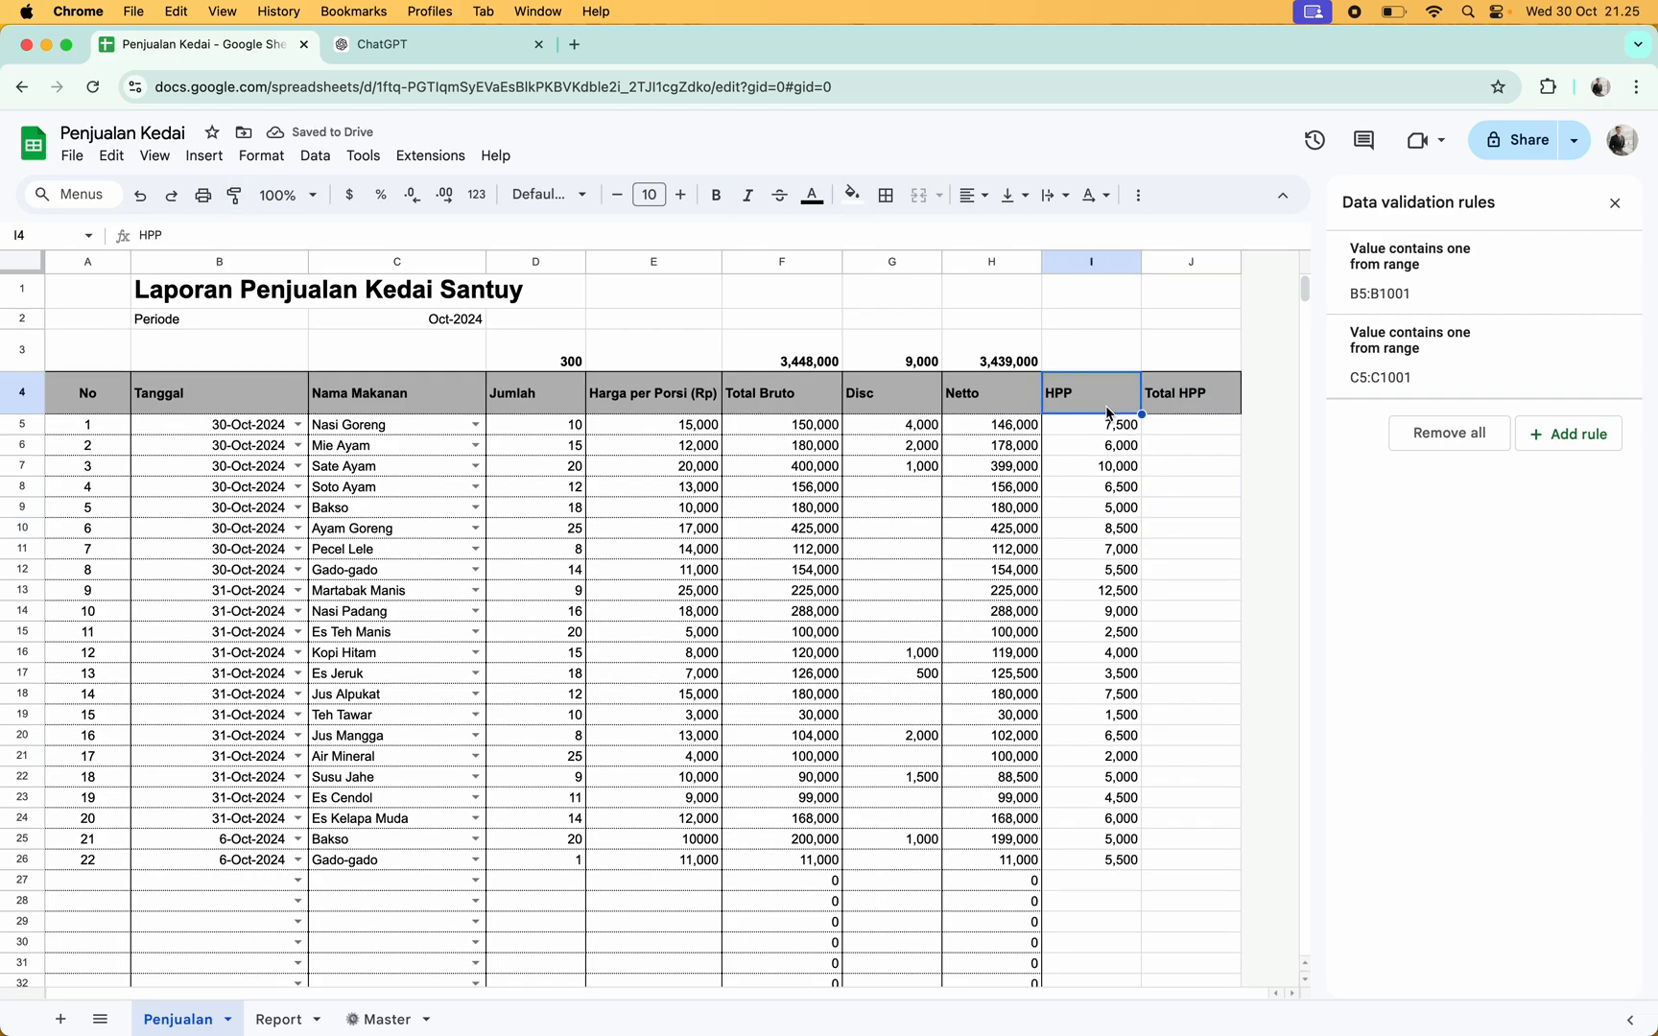
Copy the formatting of the Disc and Netto columns in G4:H1001 onto the HPP and Total HPP columns in I4:J1001
{"action": "left_click", "coordinate": [902, 386]}
{"action": "key", "text": "ctrl+shift+Down"}
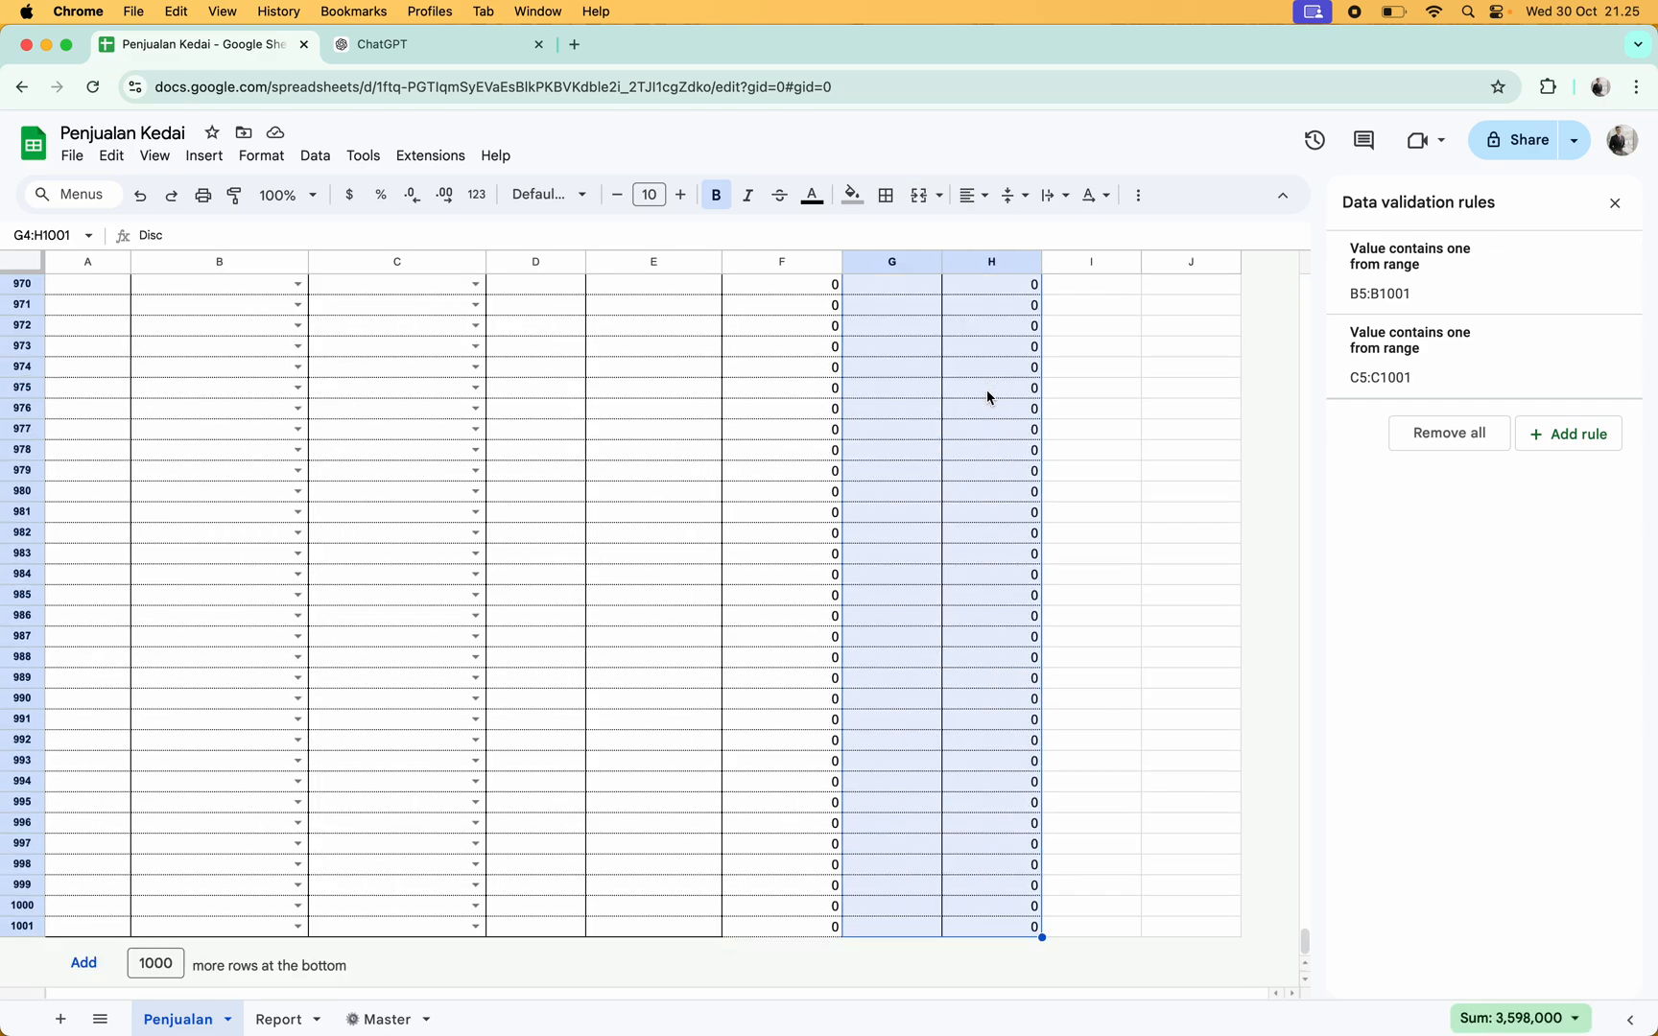
{"action": "left_click", "coordinate": [236, 196]}
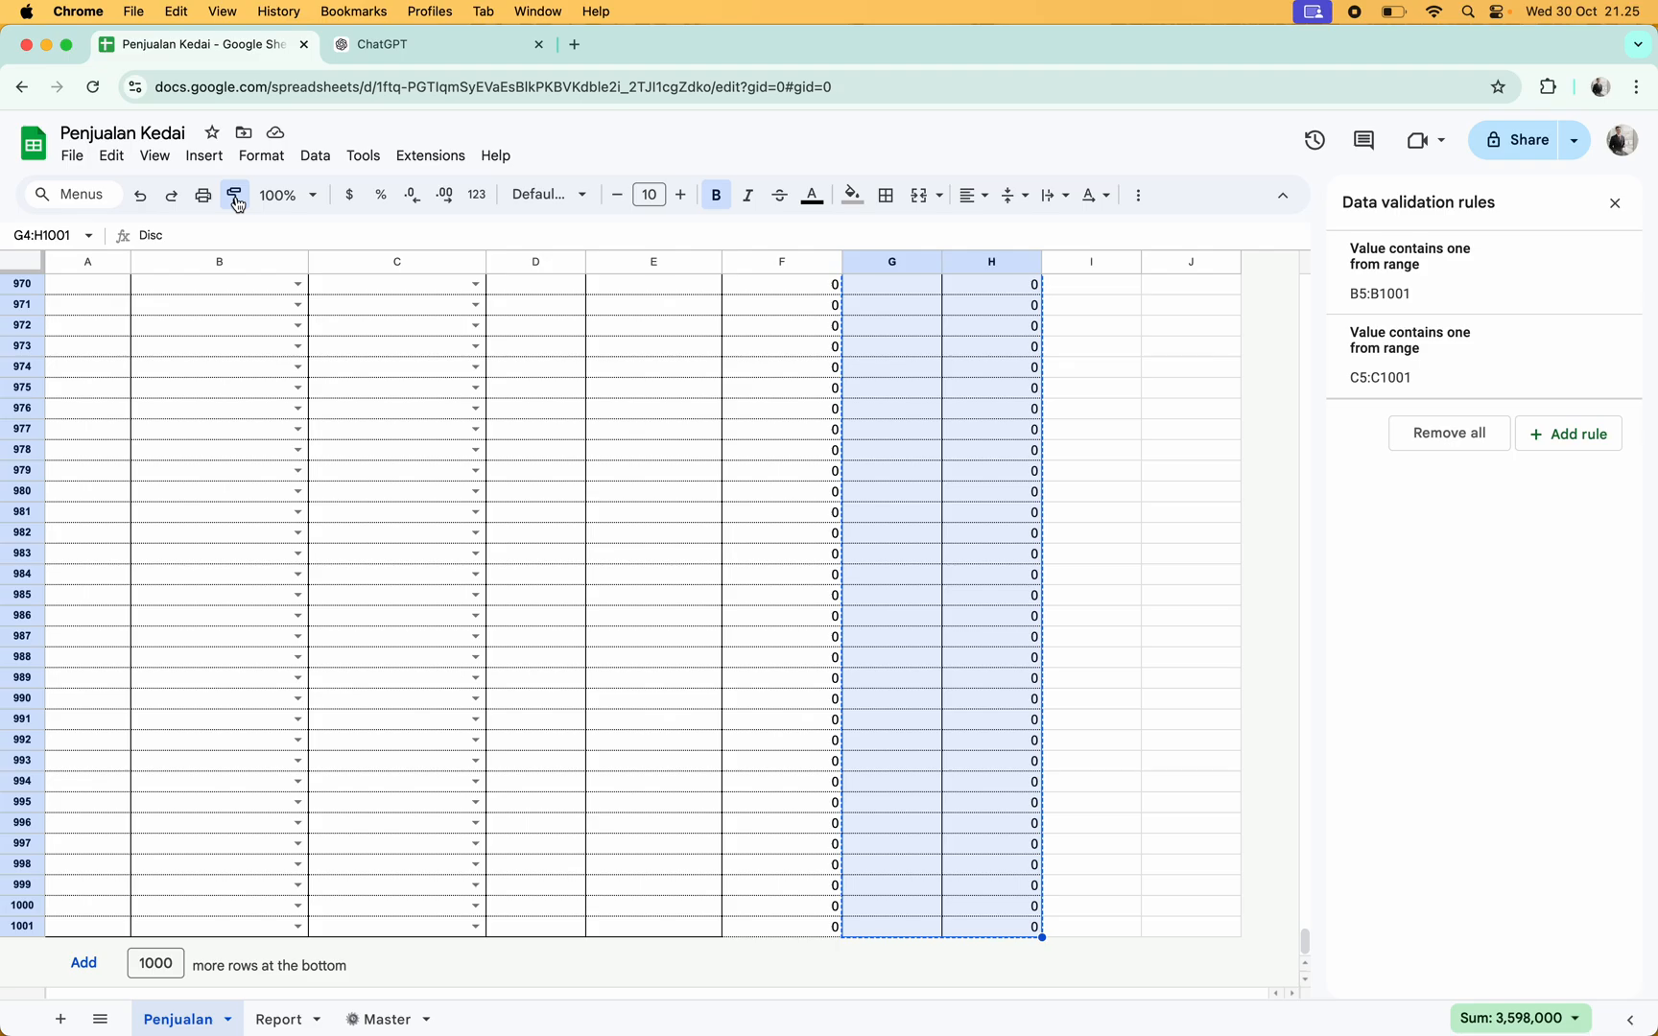
{"action": "scroll", "coordinate": [837, 384], "scroll_direction": "up", "scroll_amount": 15}
{"action": "scroll", "coordinate": [837, 384], "scroll_direction": "up", "scroll_amount": 20}
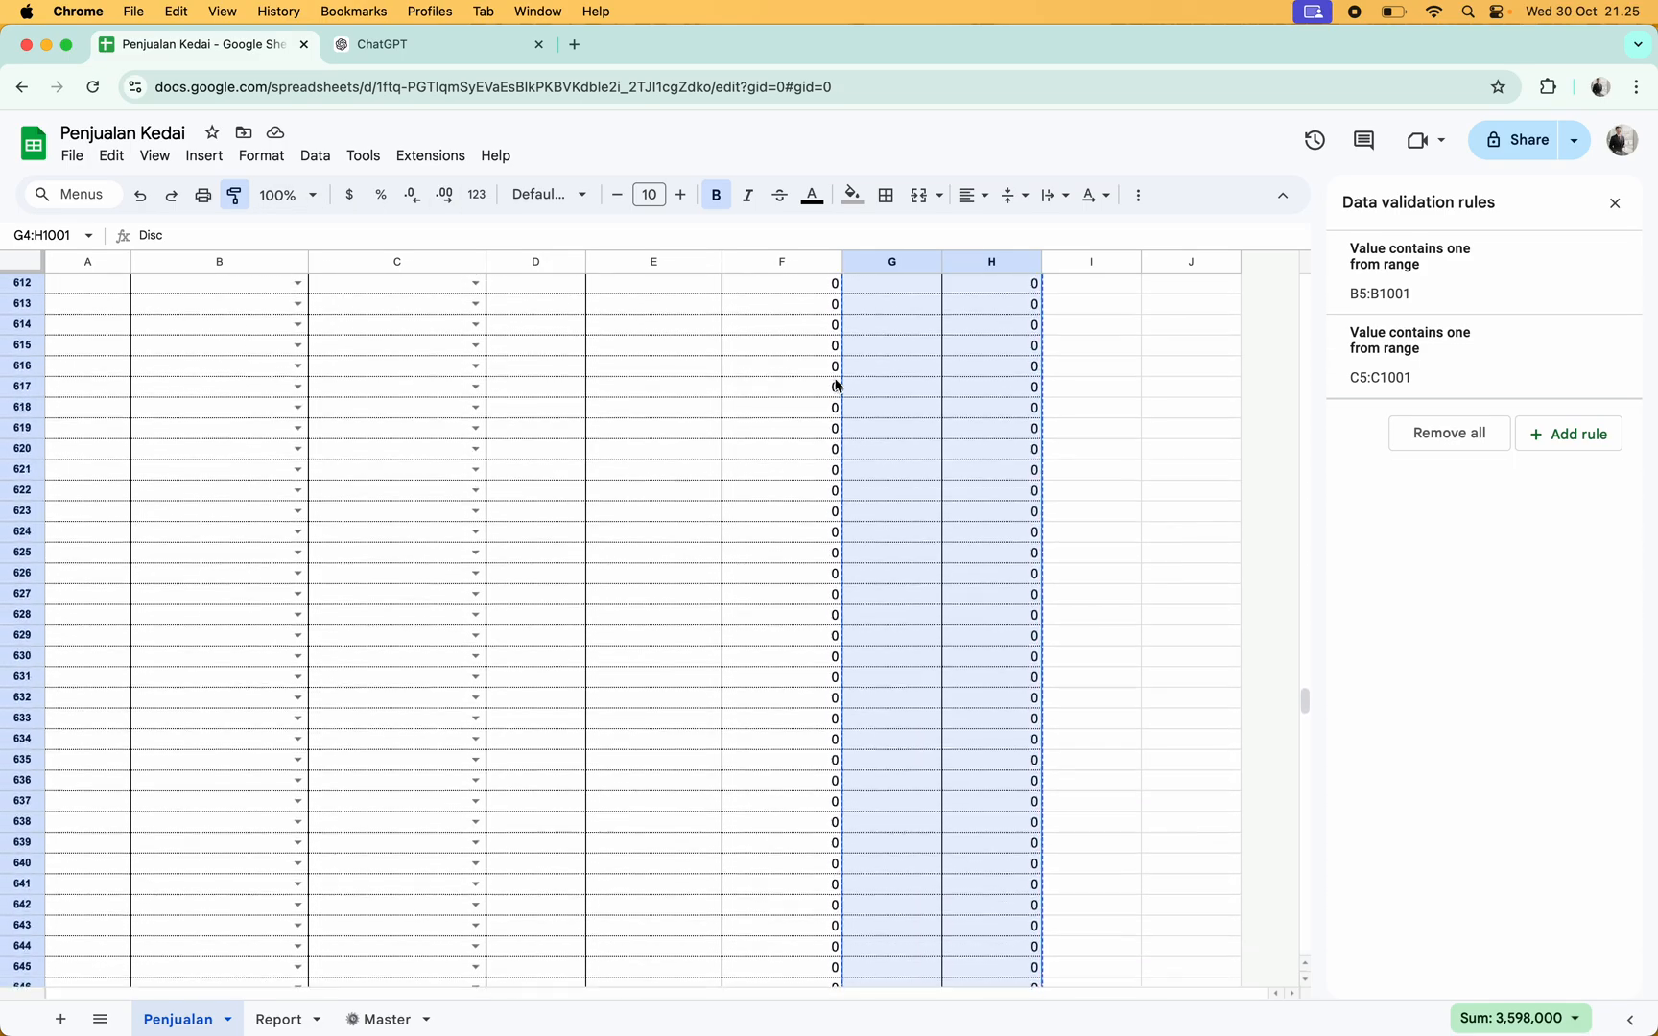
{"action": "scroll", "coordinate": [836, 383], "scroll_direction": "up", "scroll_amount": 10}
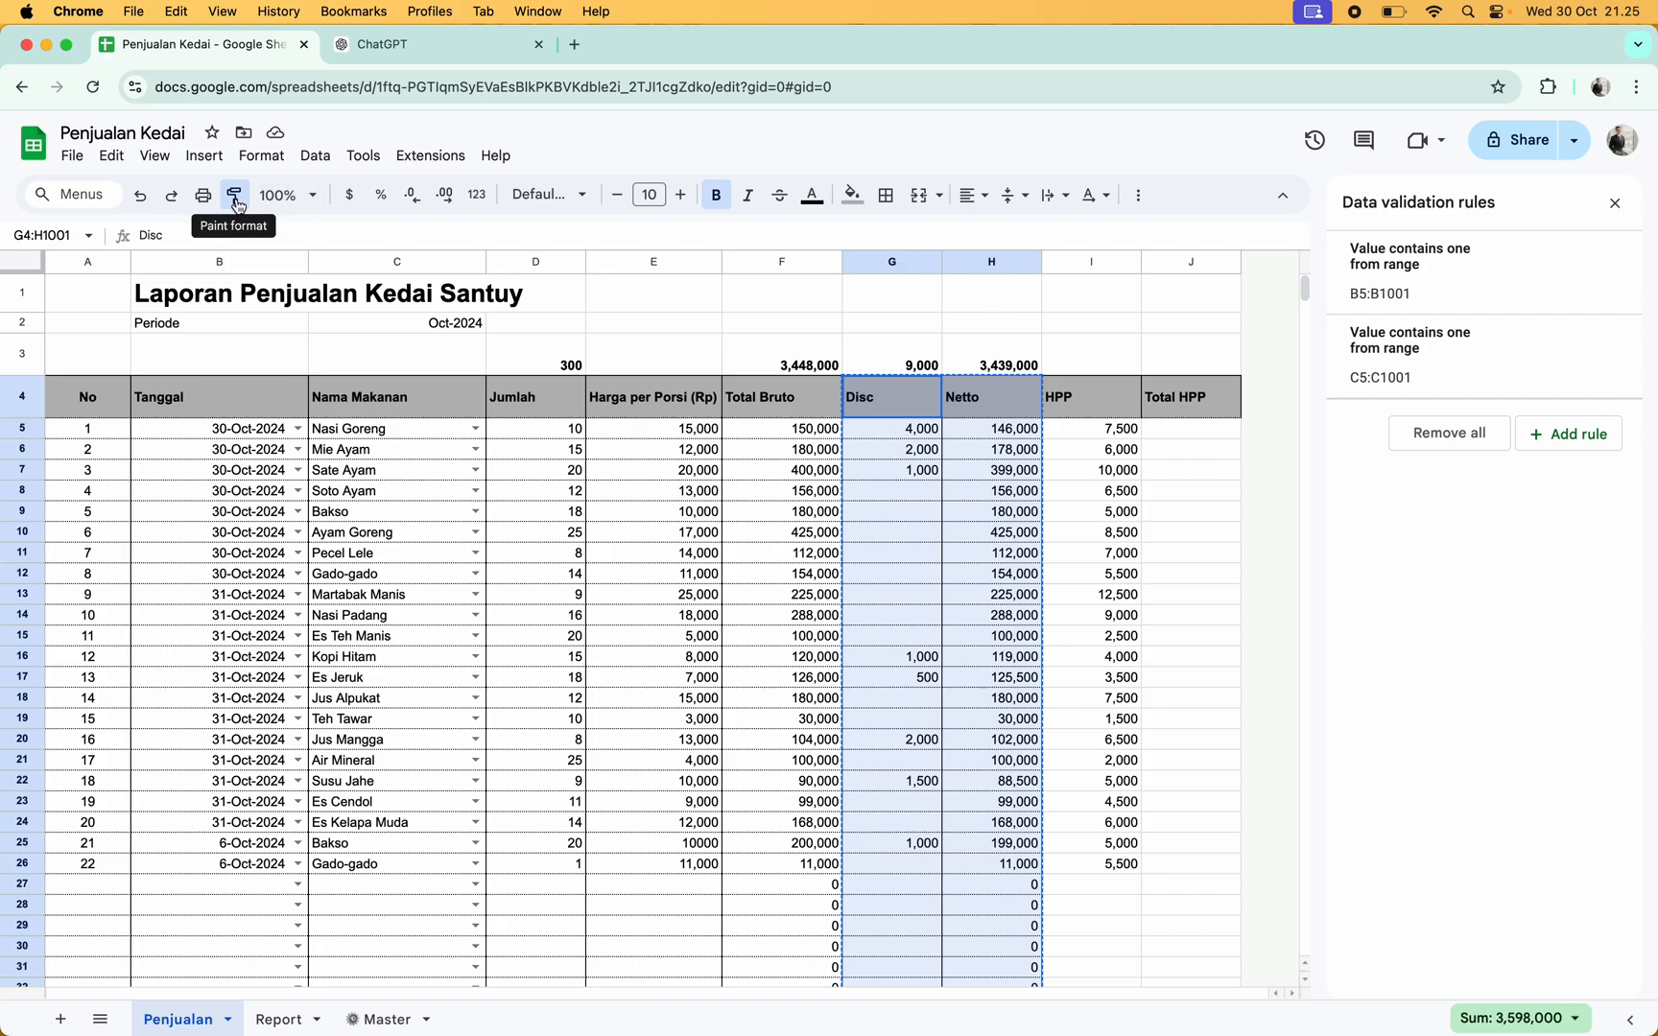
{"action": "left_click", "coordinate": [1111, 416]}
{"action": "scroll", "coordinate": [1136, 611], "scroll_direction": "down", "scroll_amount": 15}
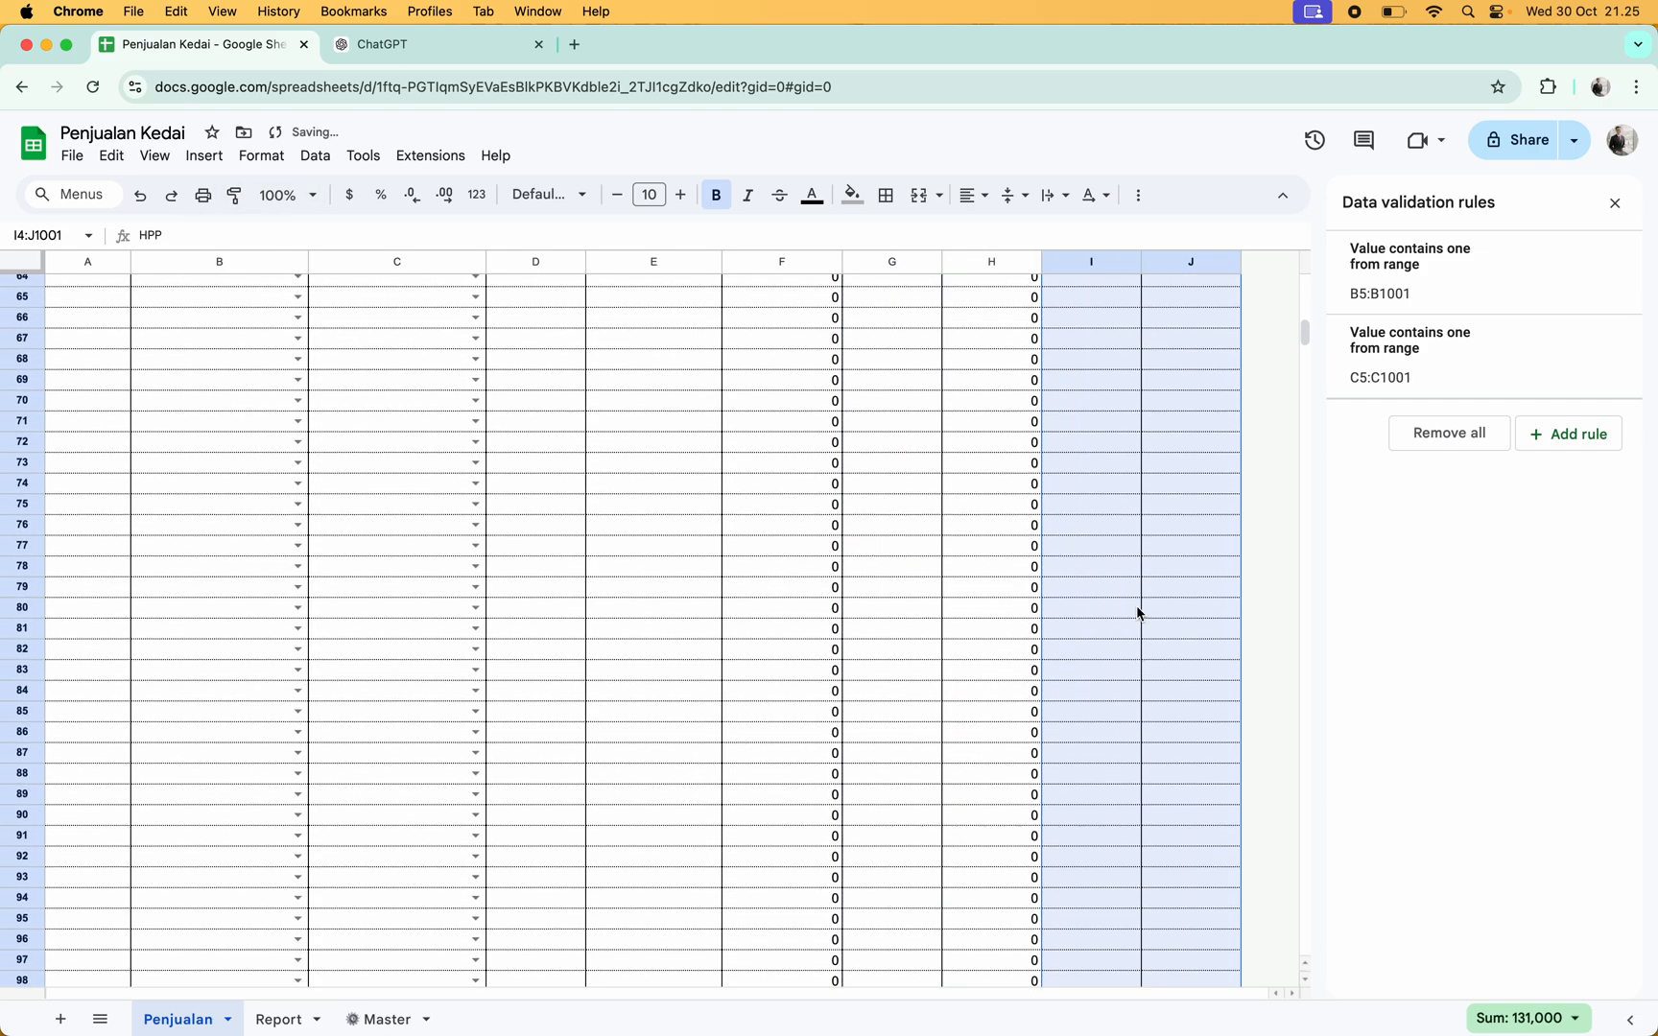
{"action": "scroll", "coordinate": [1135, 611], "scroll_direction": "up", "scroll_amount": 15}
{"action": "left_click", "coordinate": [1084, 326]}
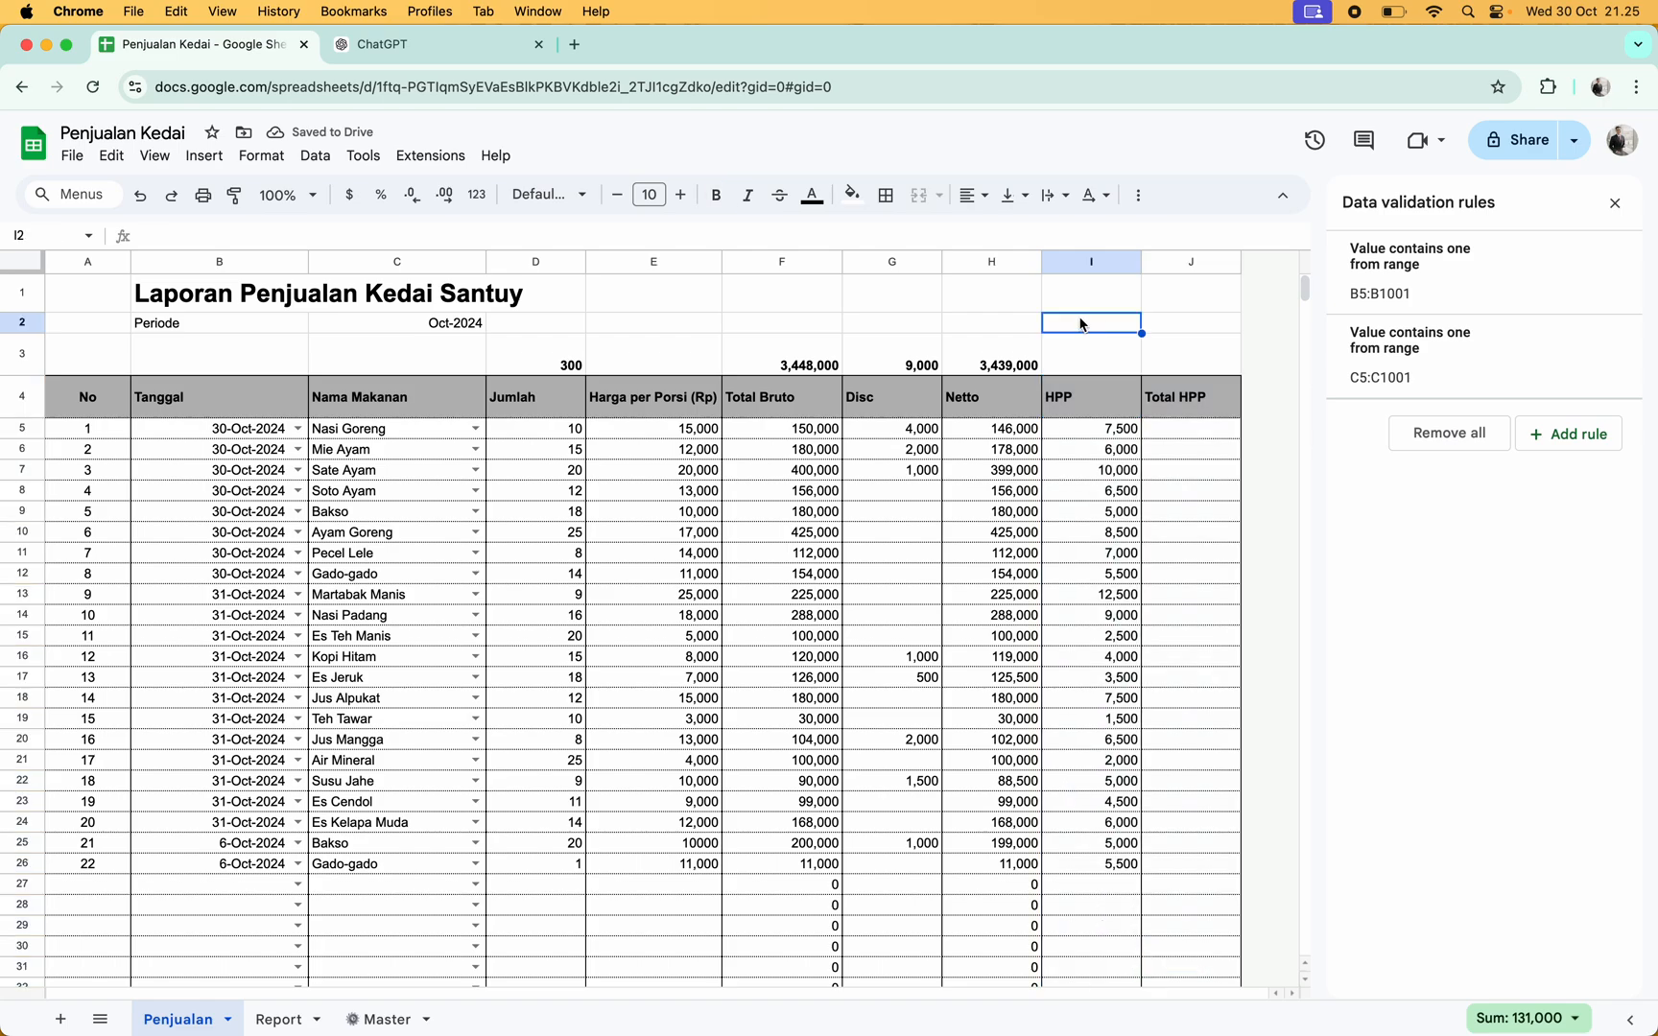
Enter a SUM formula in I3 that totals the HPP values from I5 to the end of the column
{"action": "left_click", "coordinate": [1095, 367]}
{"action": "type", "text": "="}
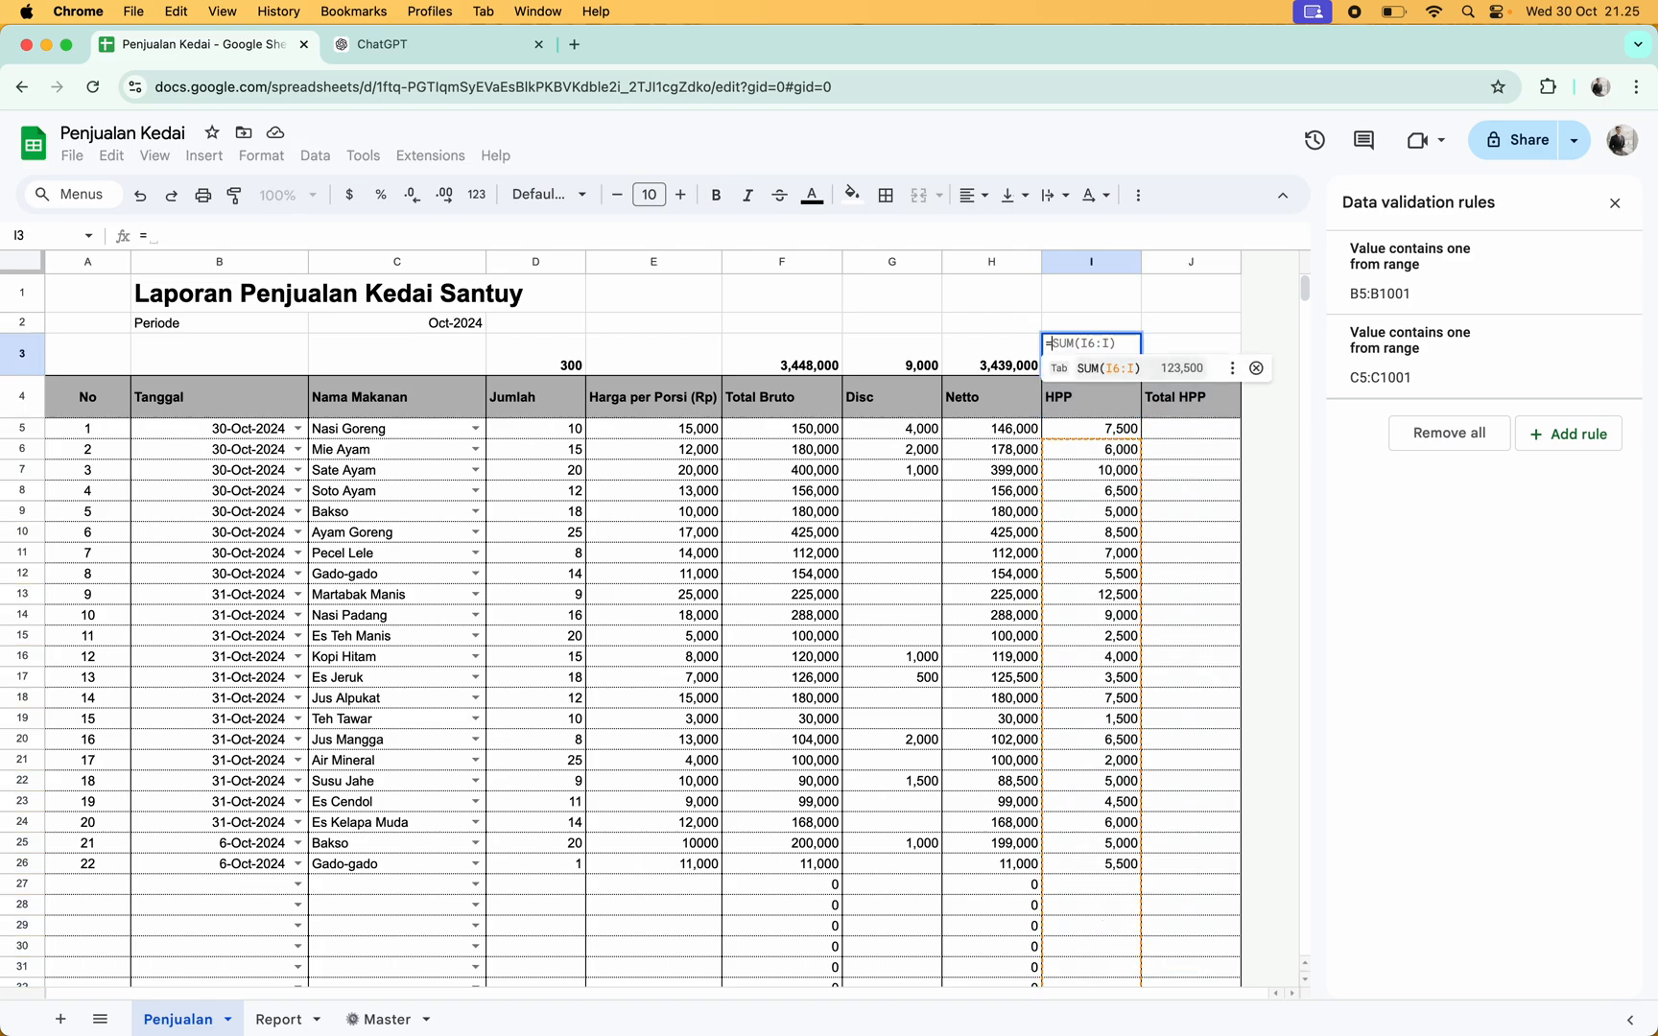
{"action": "type", "text": "SUM"}
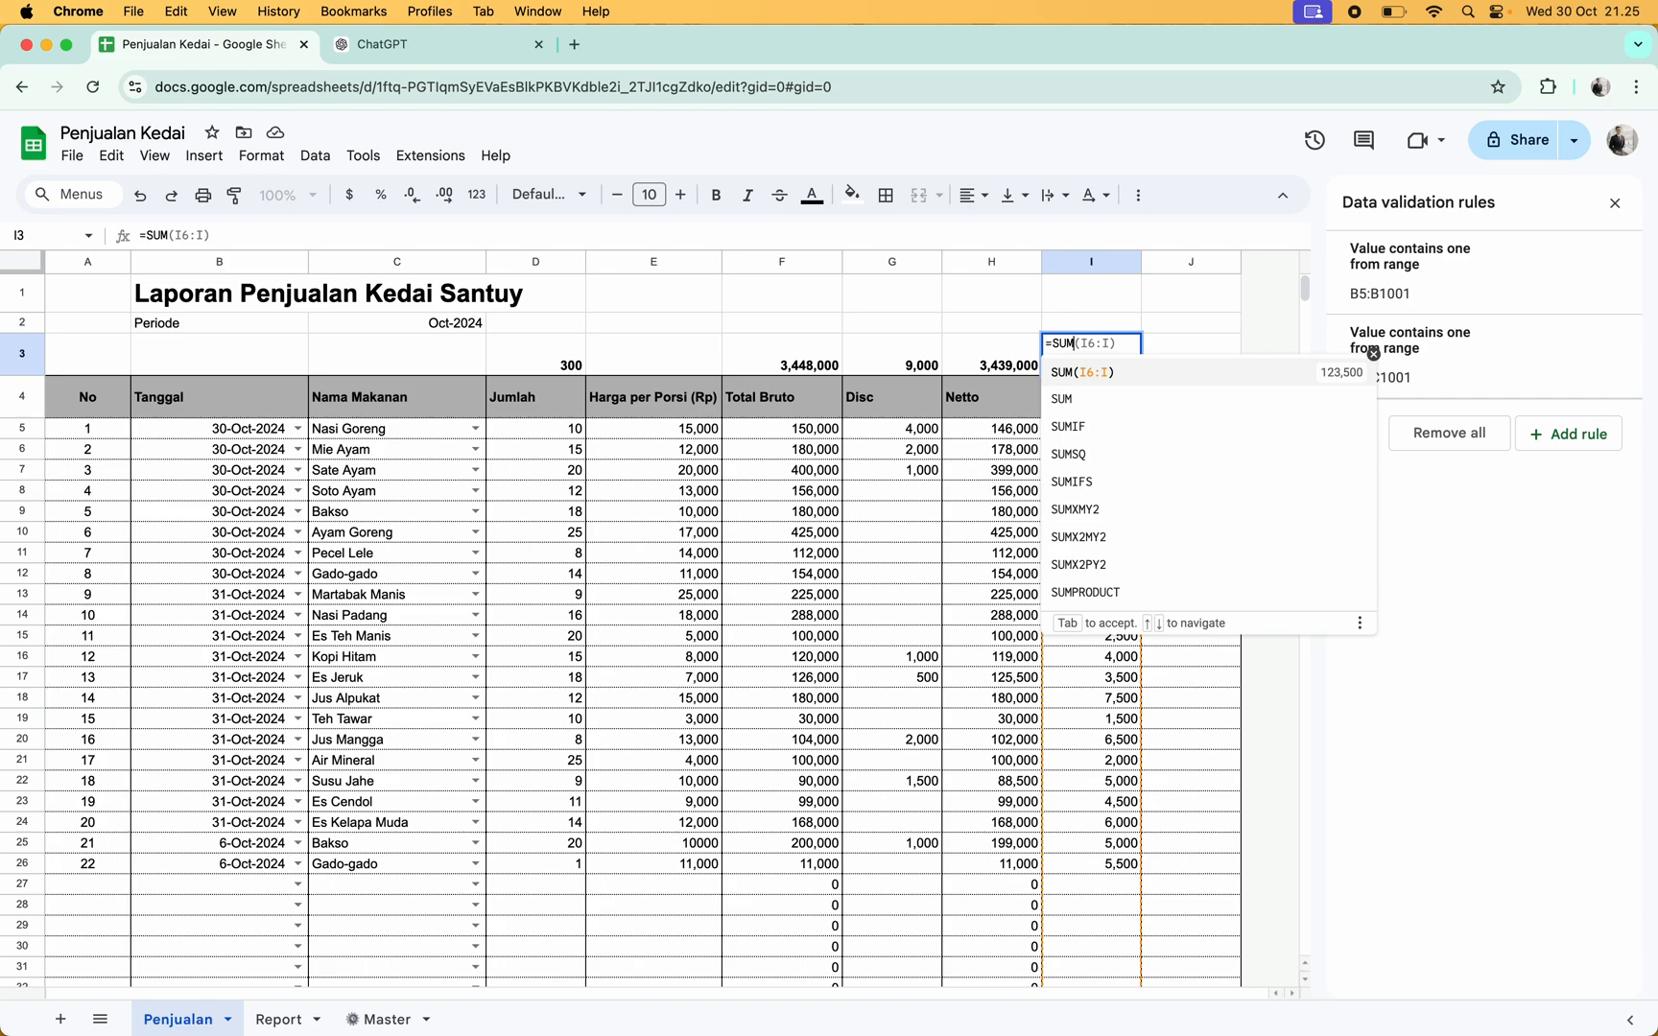
{"action": "key", "text": "Down"}
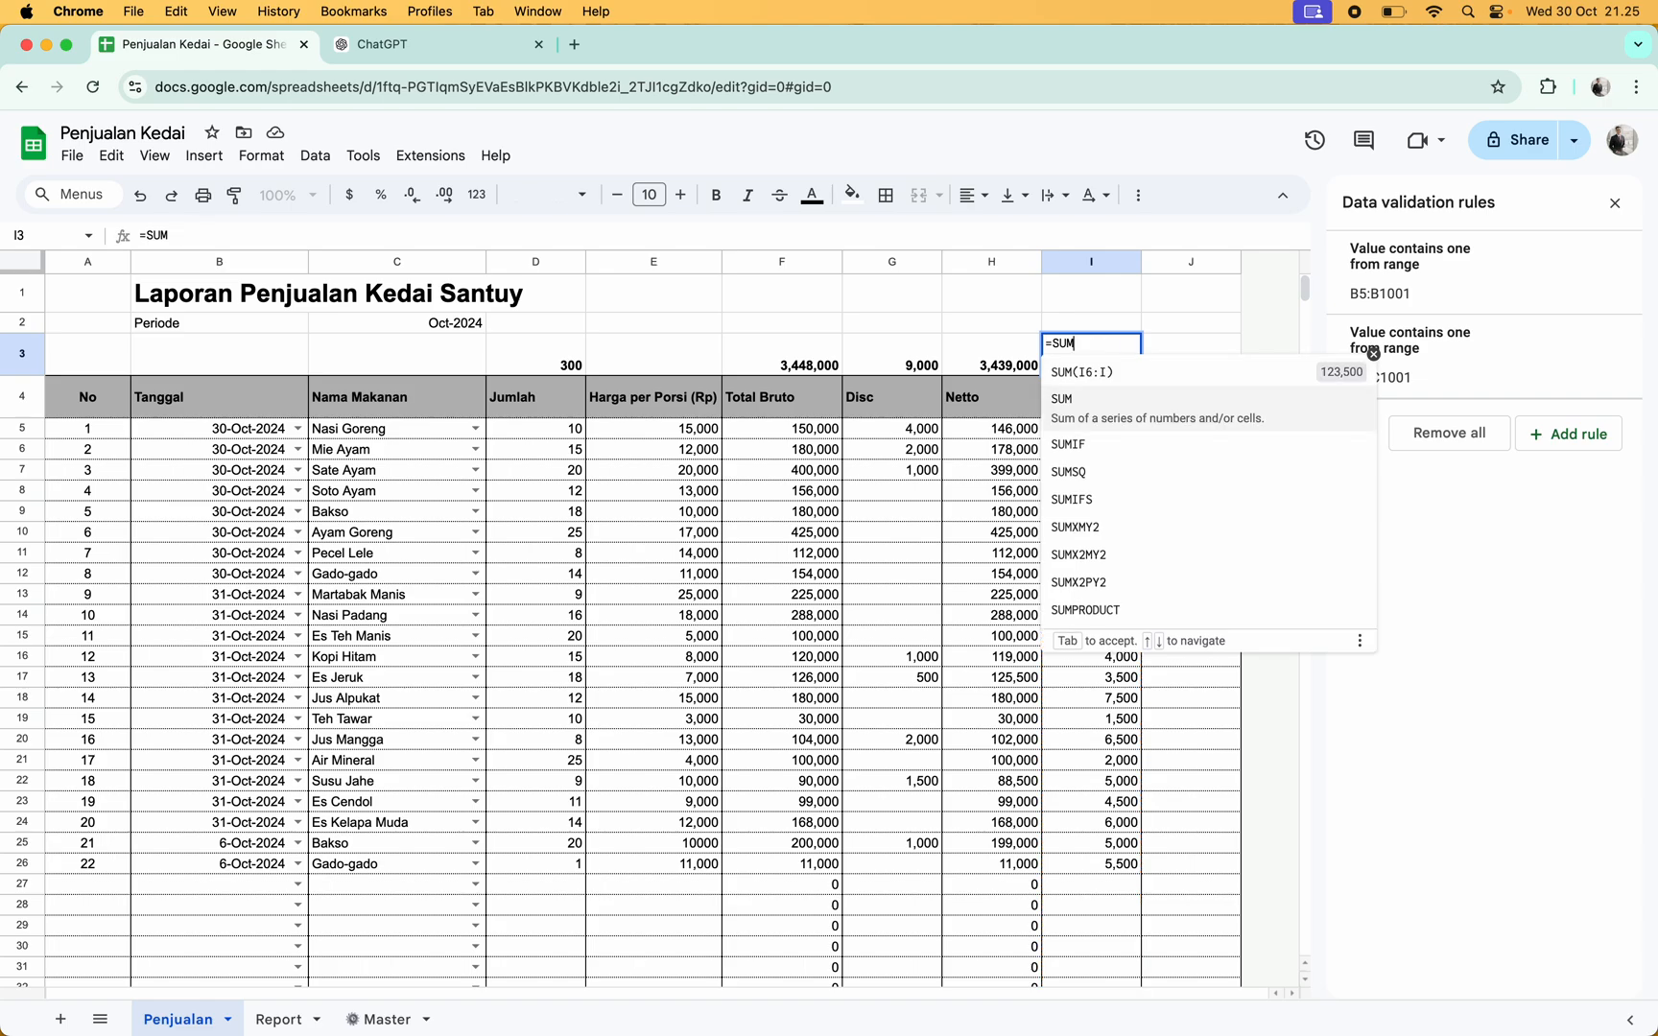
{"action": "key", "text": "Tab"}
{"action": "key", "text": "Down"}
{"action": "key", "text": "Down"}
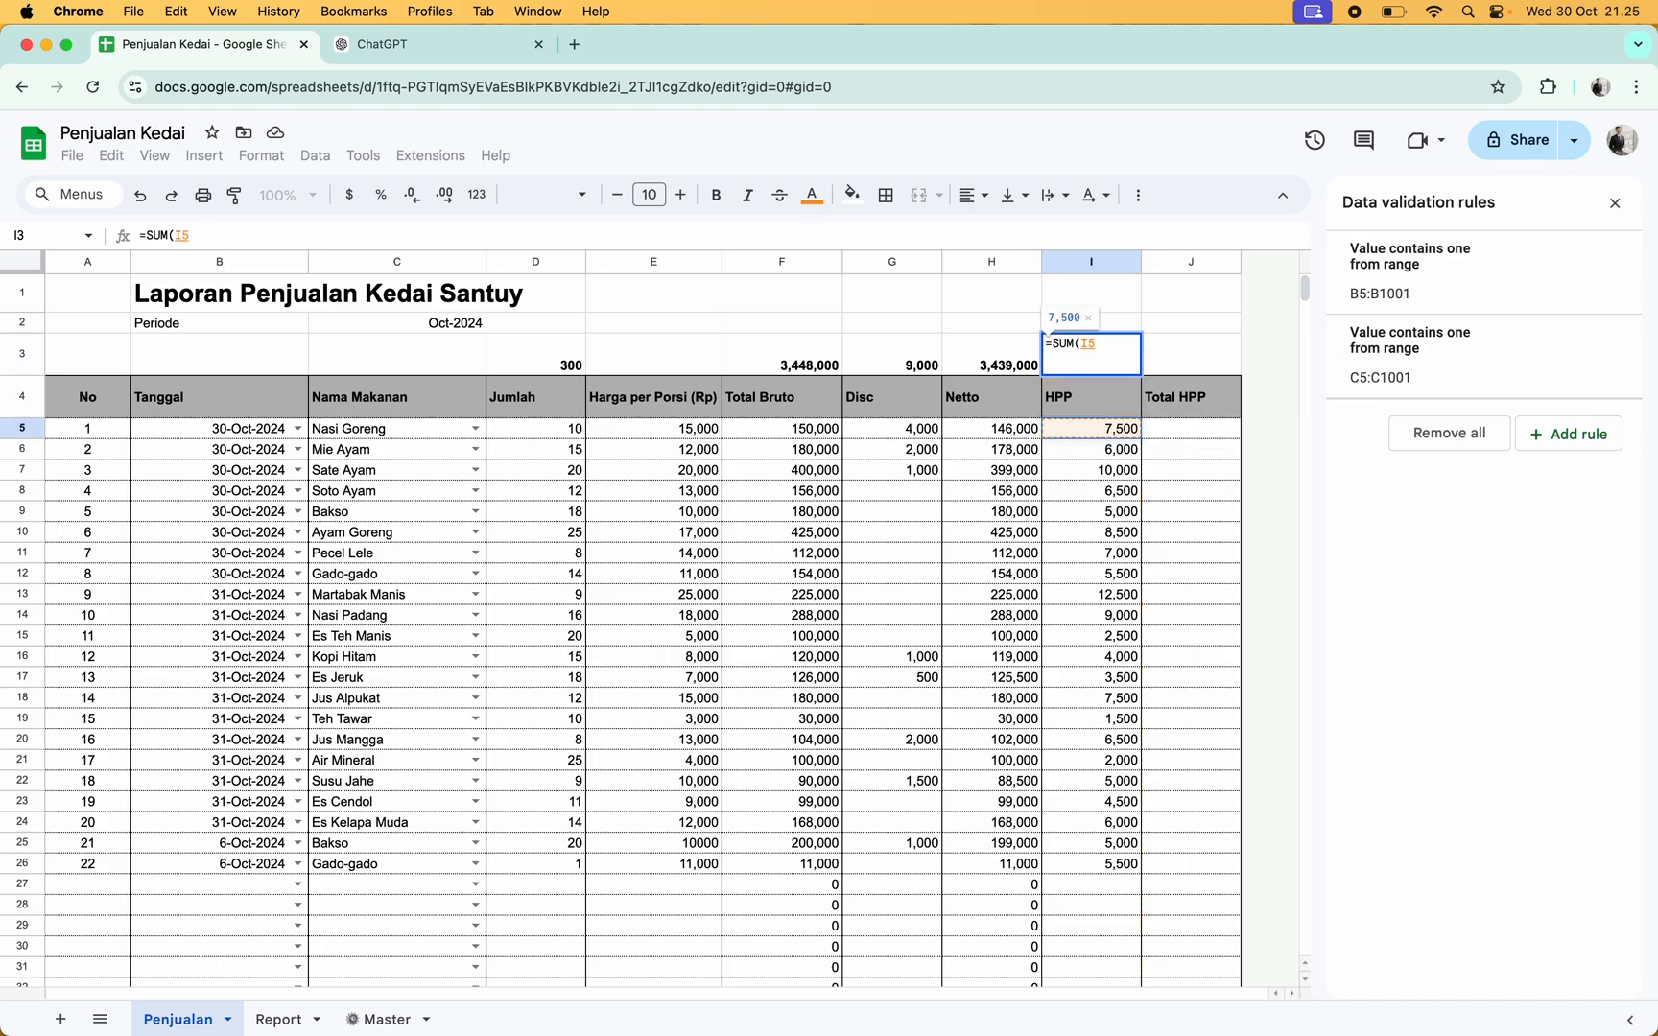
{"action": "key", "text": "shift+Down"}
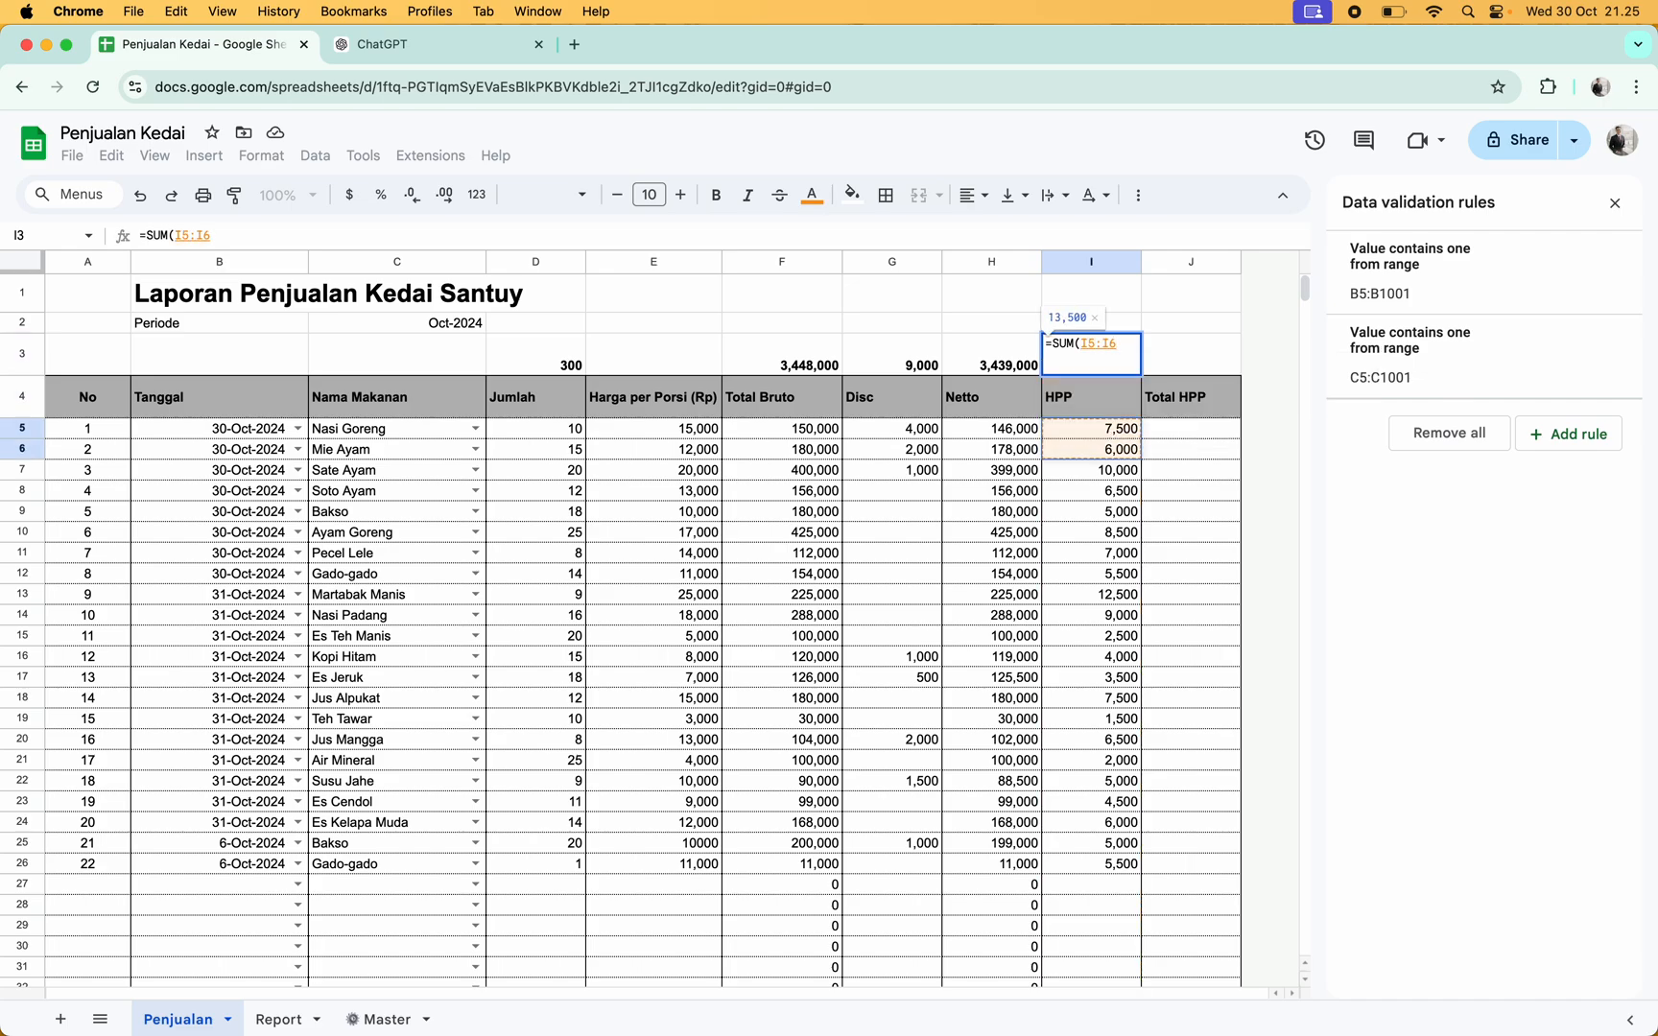
{"action": "key", "text": "super+shift+Down"}
{"action": "key", "text": "Return"}
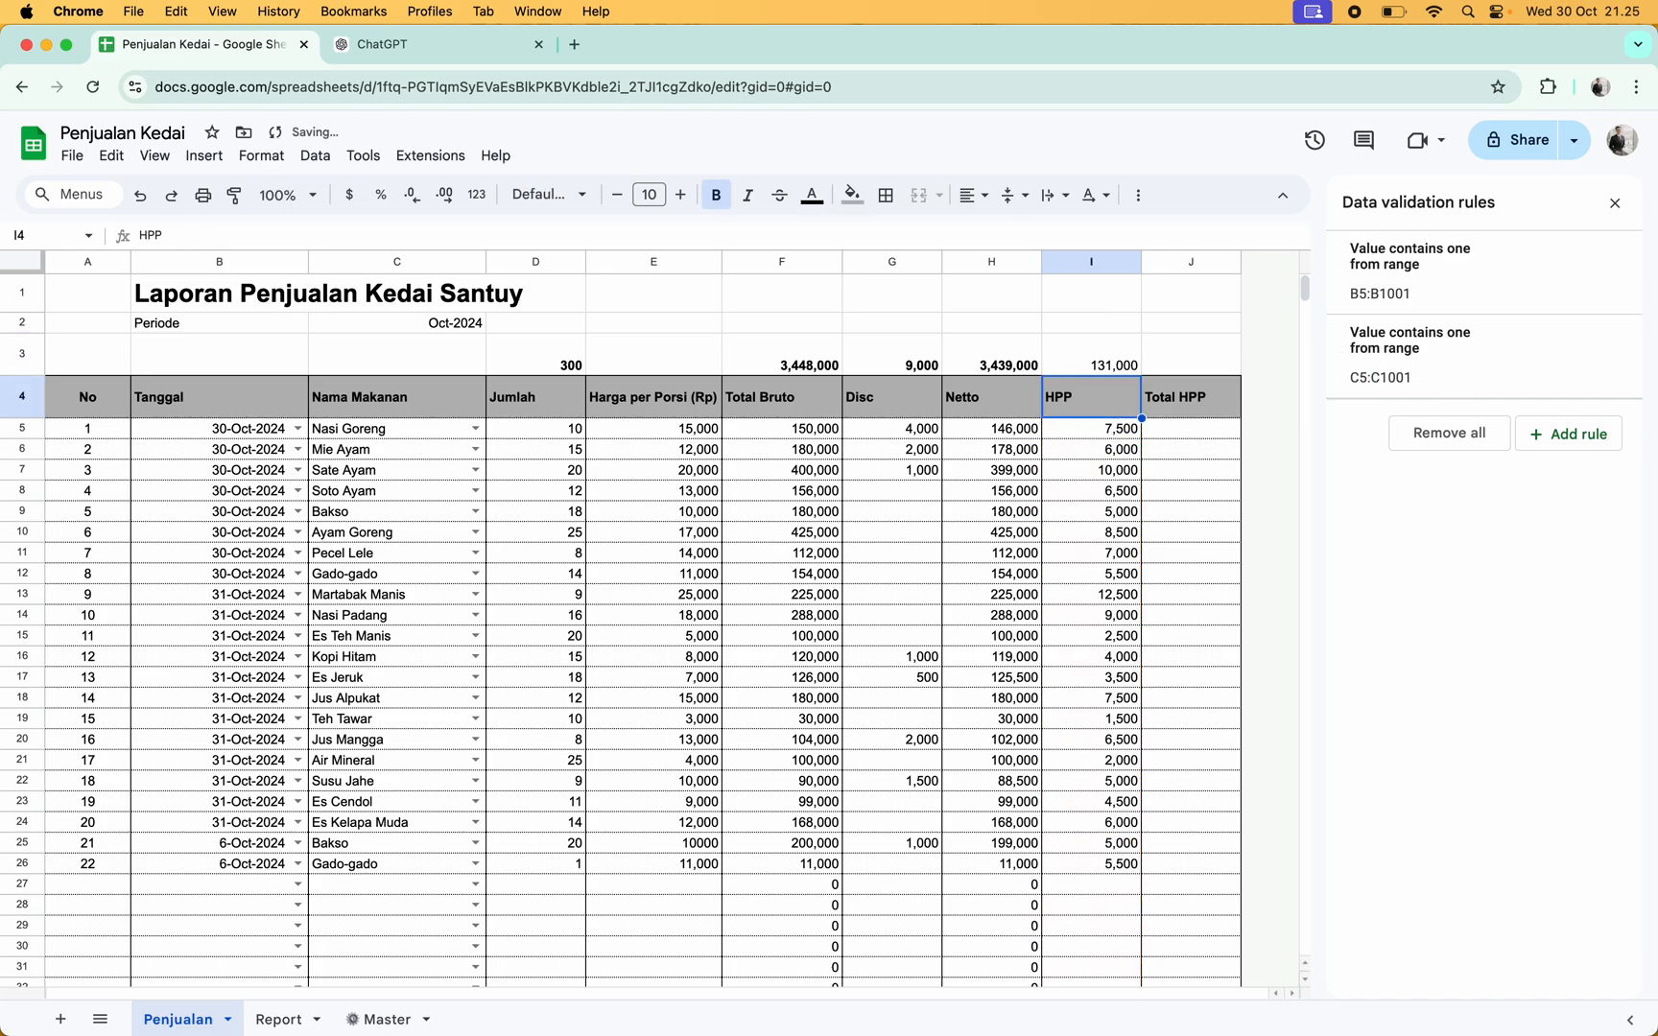
Delete the HPP total formula from I3
{"action": "key", "text": "Down"}
{"action": "key", "text": "Right"}
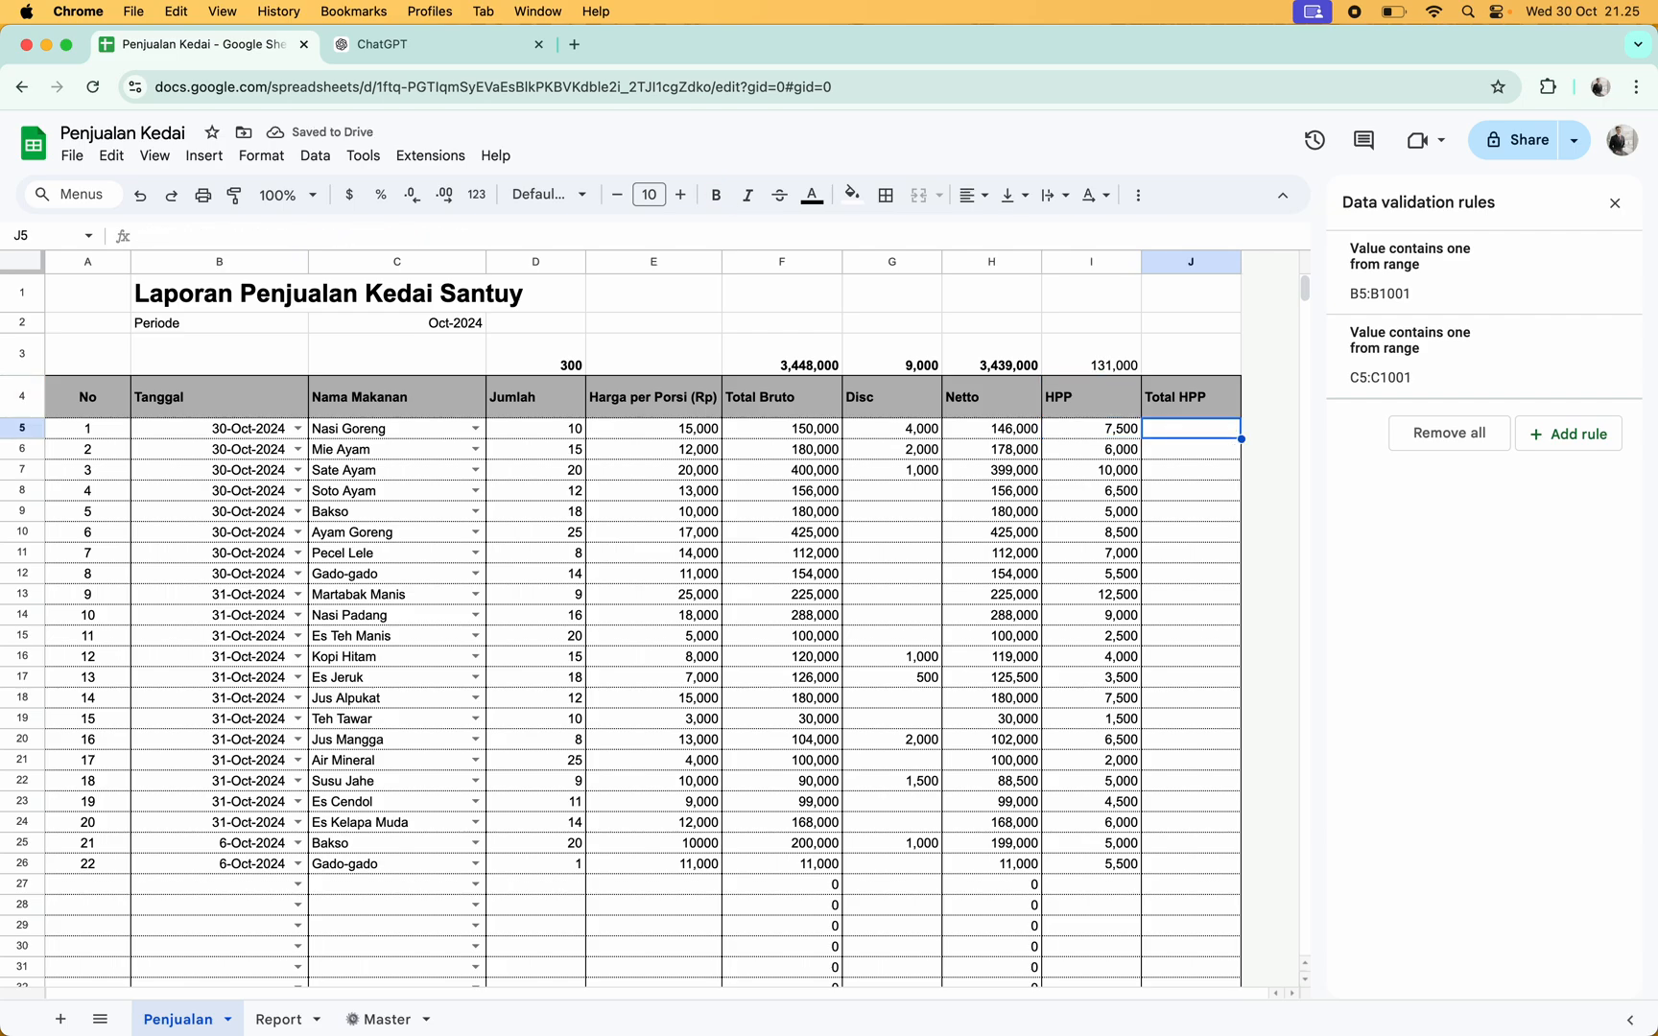
{"action": "type", "text": "="}
{"action": "key", "text": "BackSpace"}
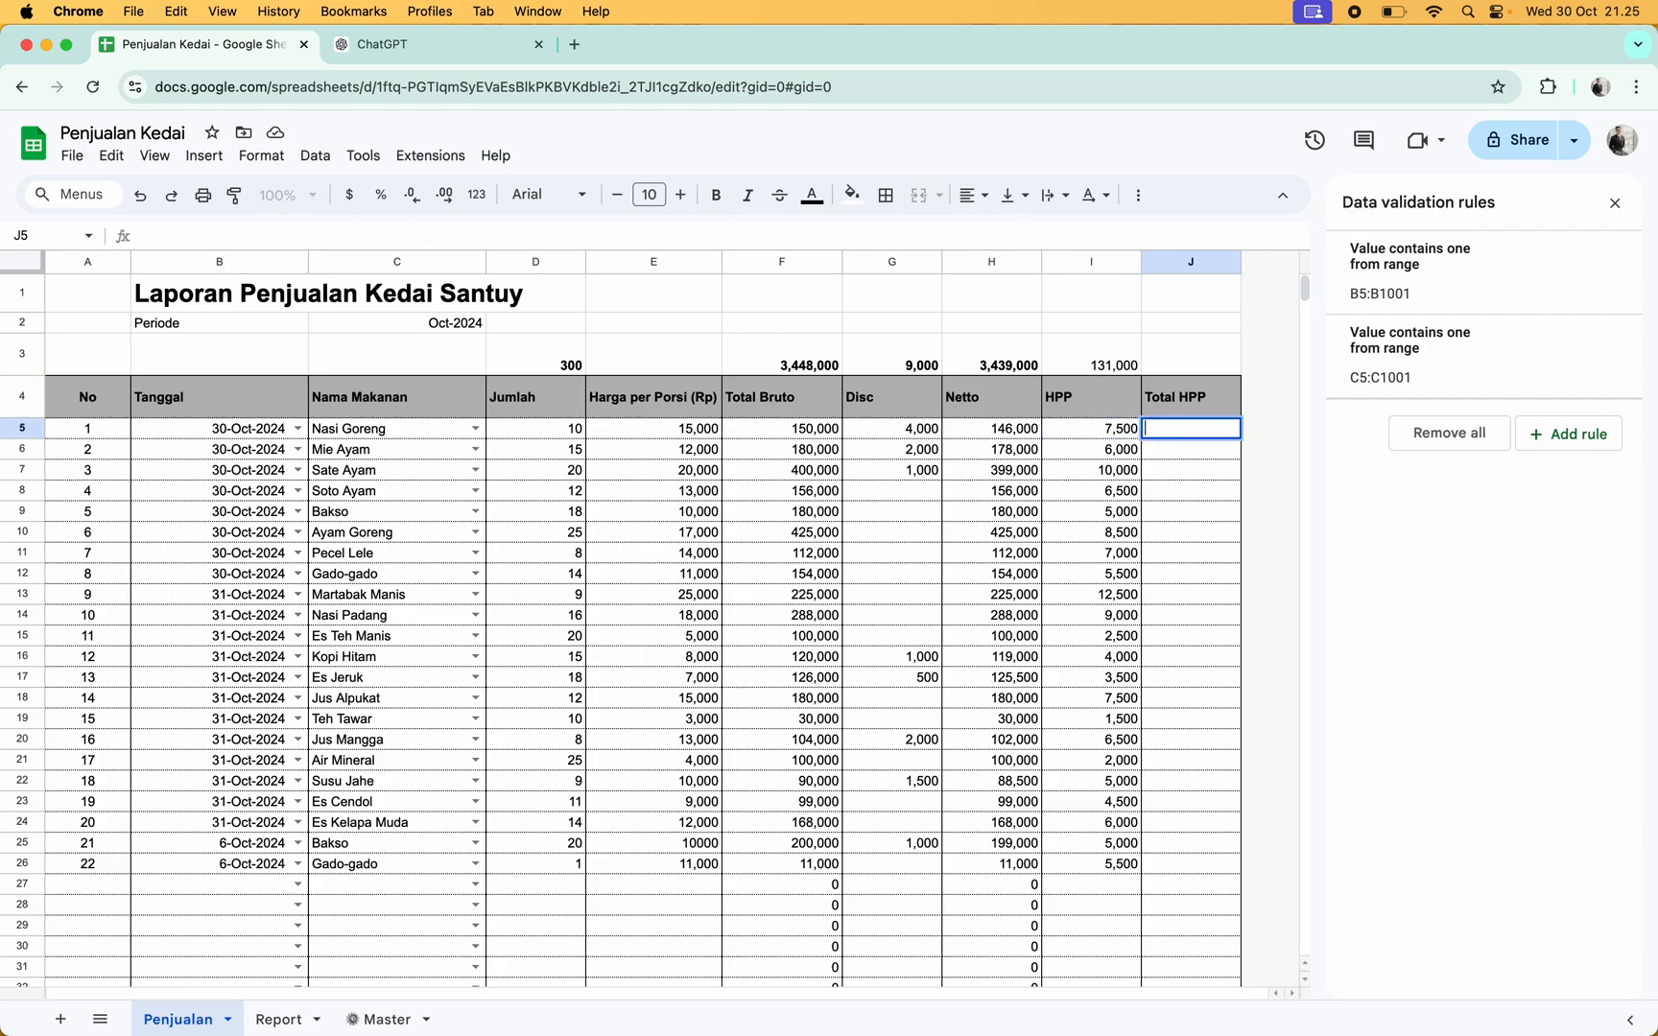
{"action": "key", "text": "Left"}
{"action": "key", "text": "Up"}
{"action": "key", "text": "Up"}
{"action": "key", "text": "Delete"}
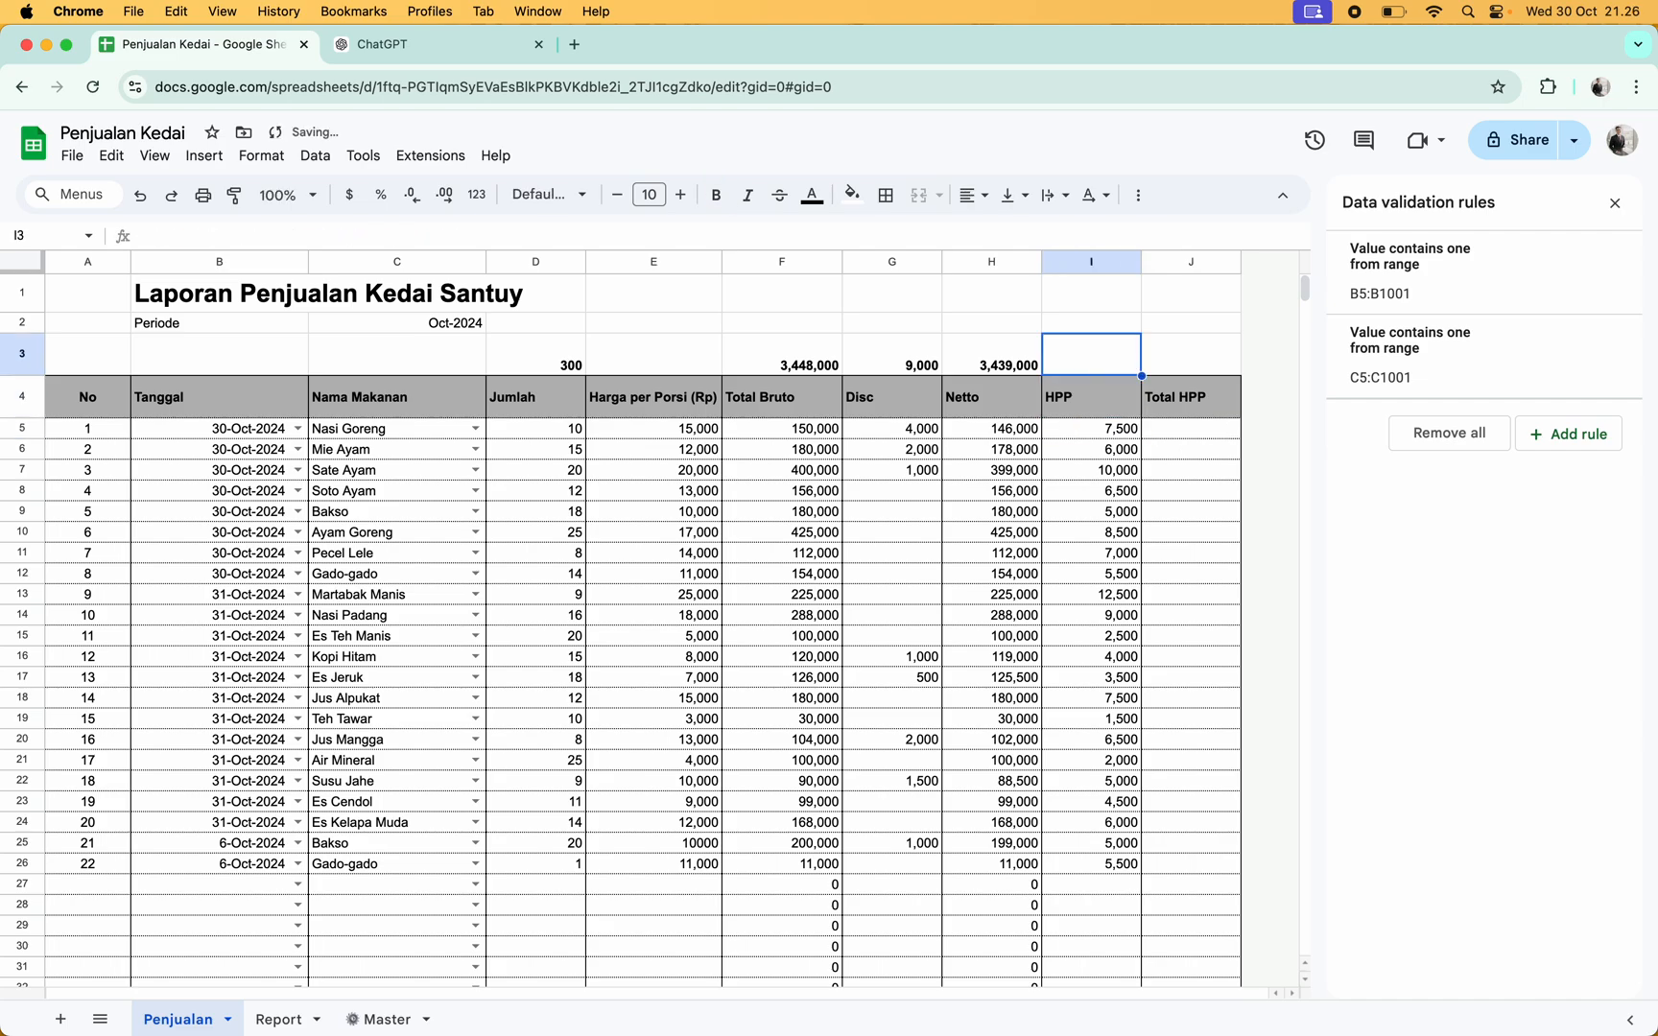
Calculate Total HPP in J5 with the formula =D5*I5 and autofill it down the rest of the column
{"action": "key", "text": "Right"}
{"action": "key", "text": "Down"}
{"action": "key", "text": "Down"}
{"action": "type", "text": "="}
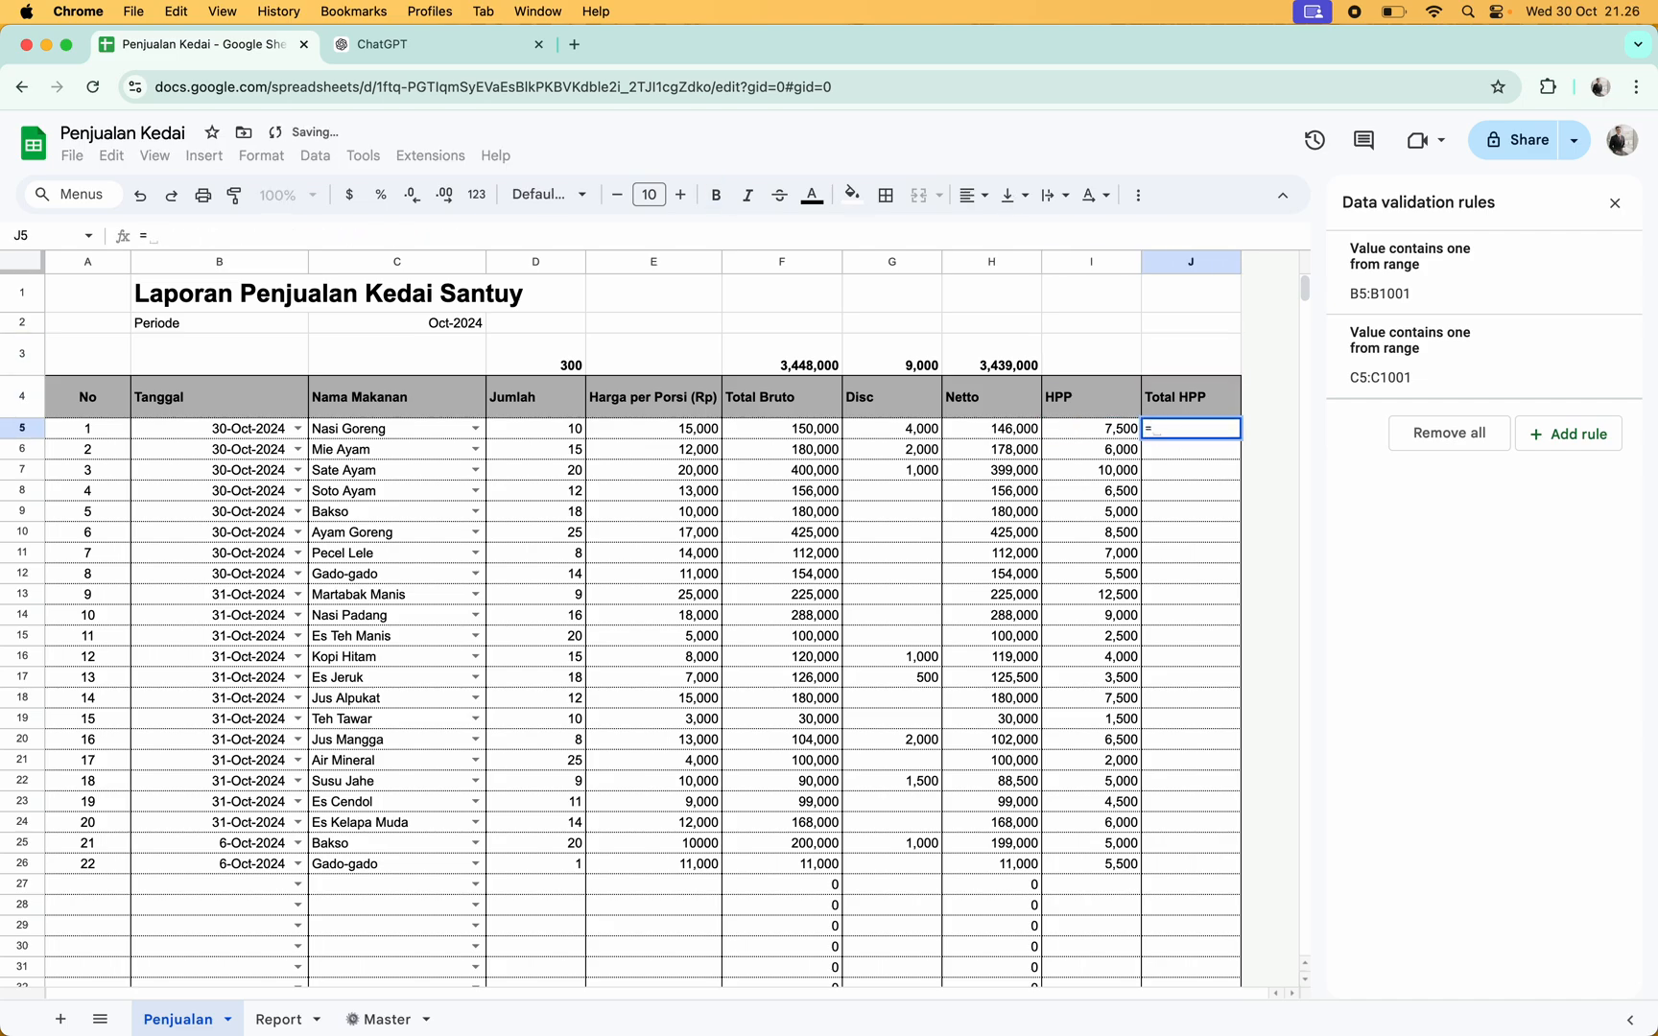
{"action": "key", "text": "Left"}
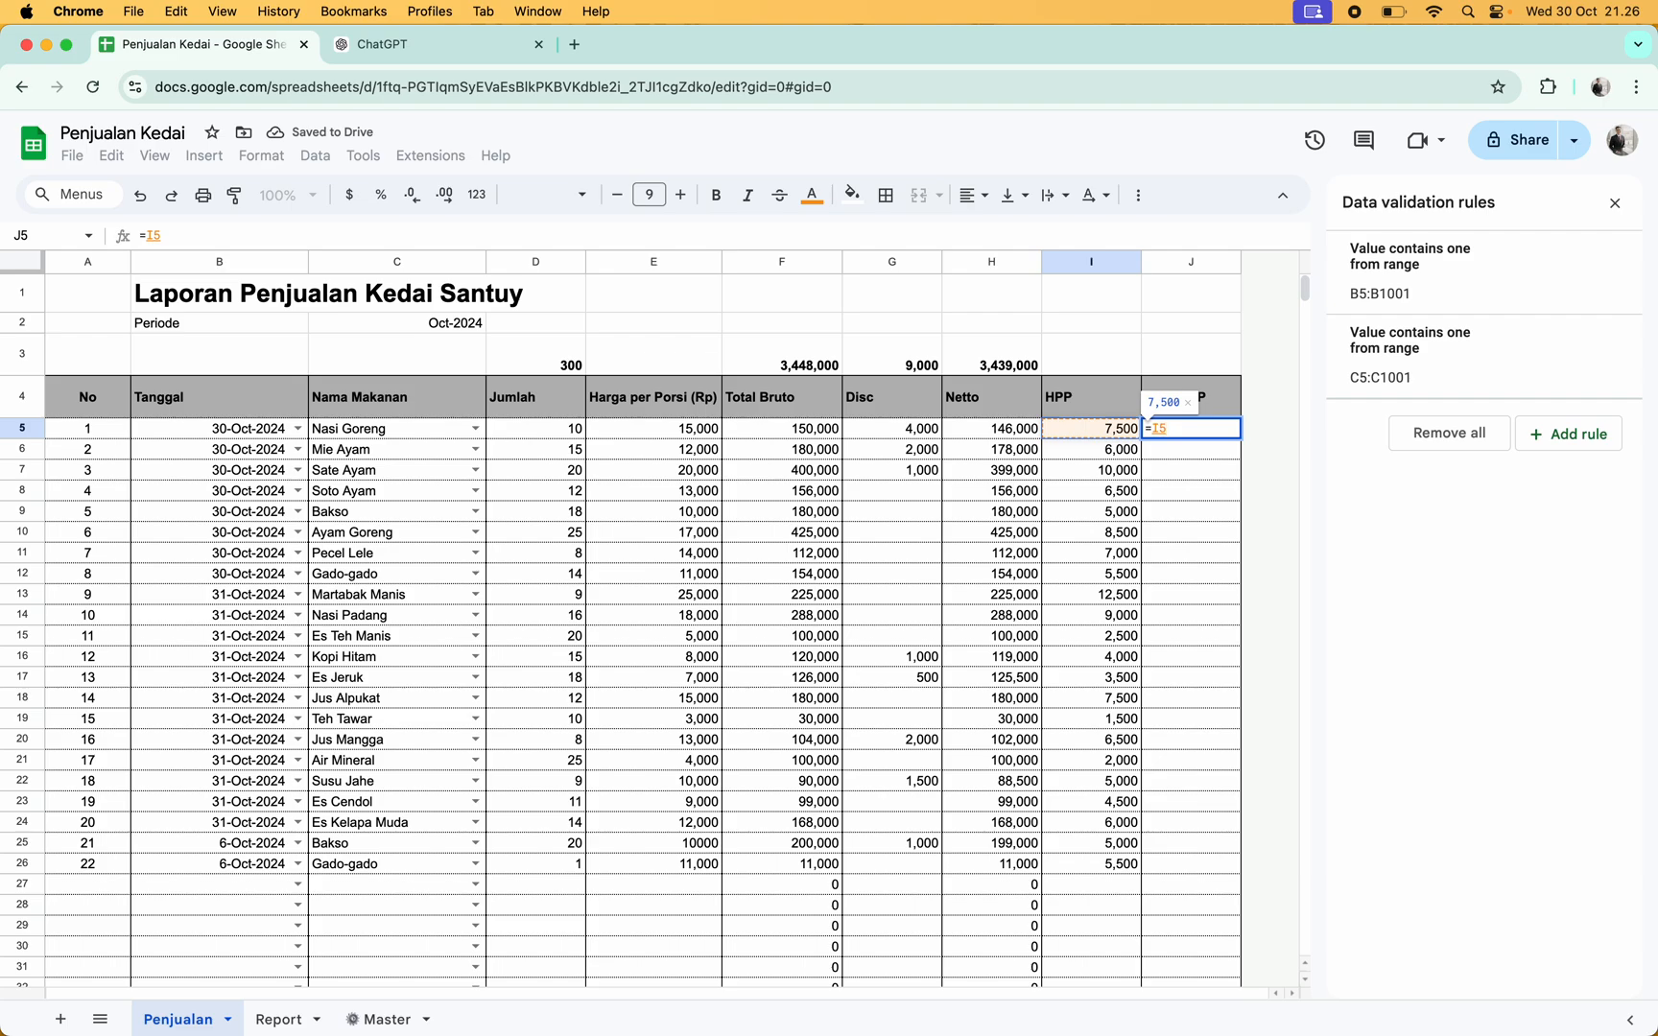
{"action": "key", "text": "Left"}
{"action": "key", "text": "Left"}
{"action": "key", "text": "Left"}
{"action": "key", "text": "Left"}
{"action": "key", "text": "Left"}
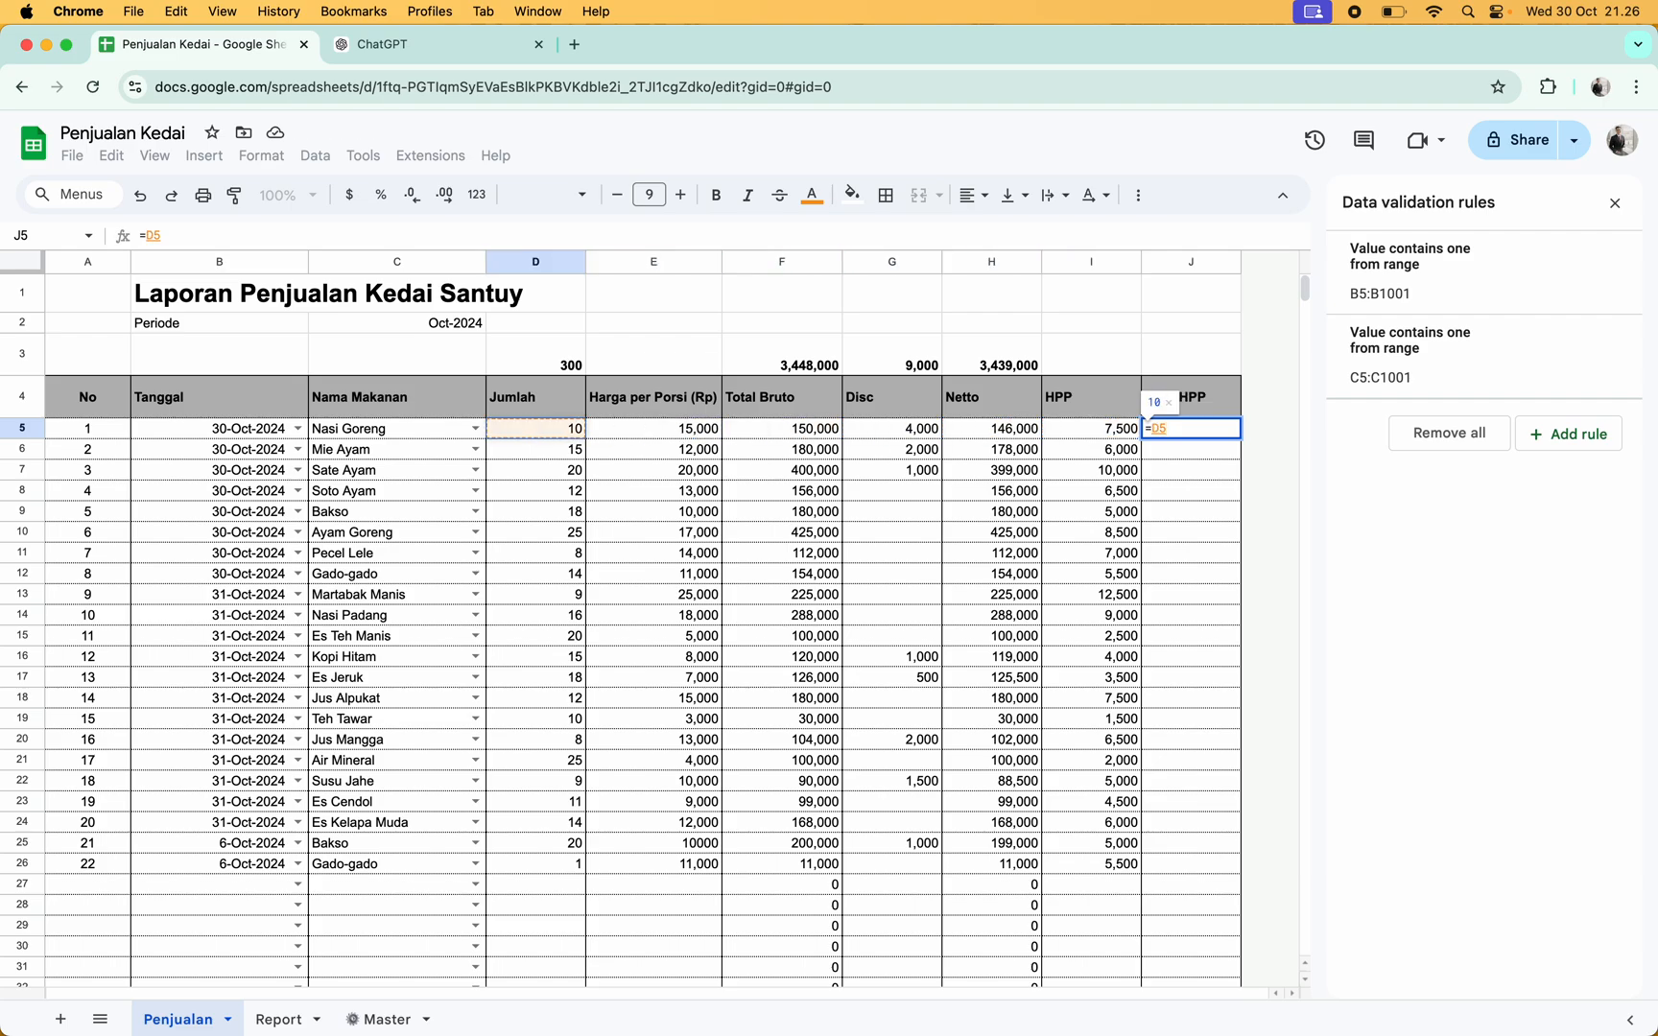
{"action": "type", "text": "*"}
{"action": "key", "text": "Left"}
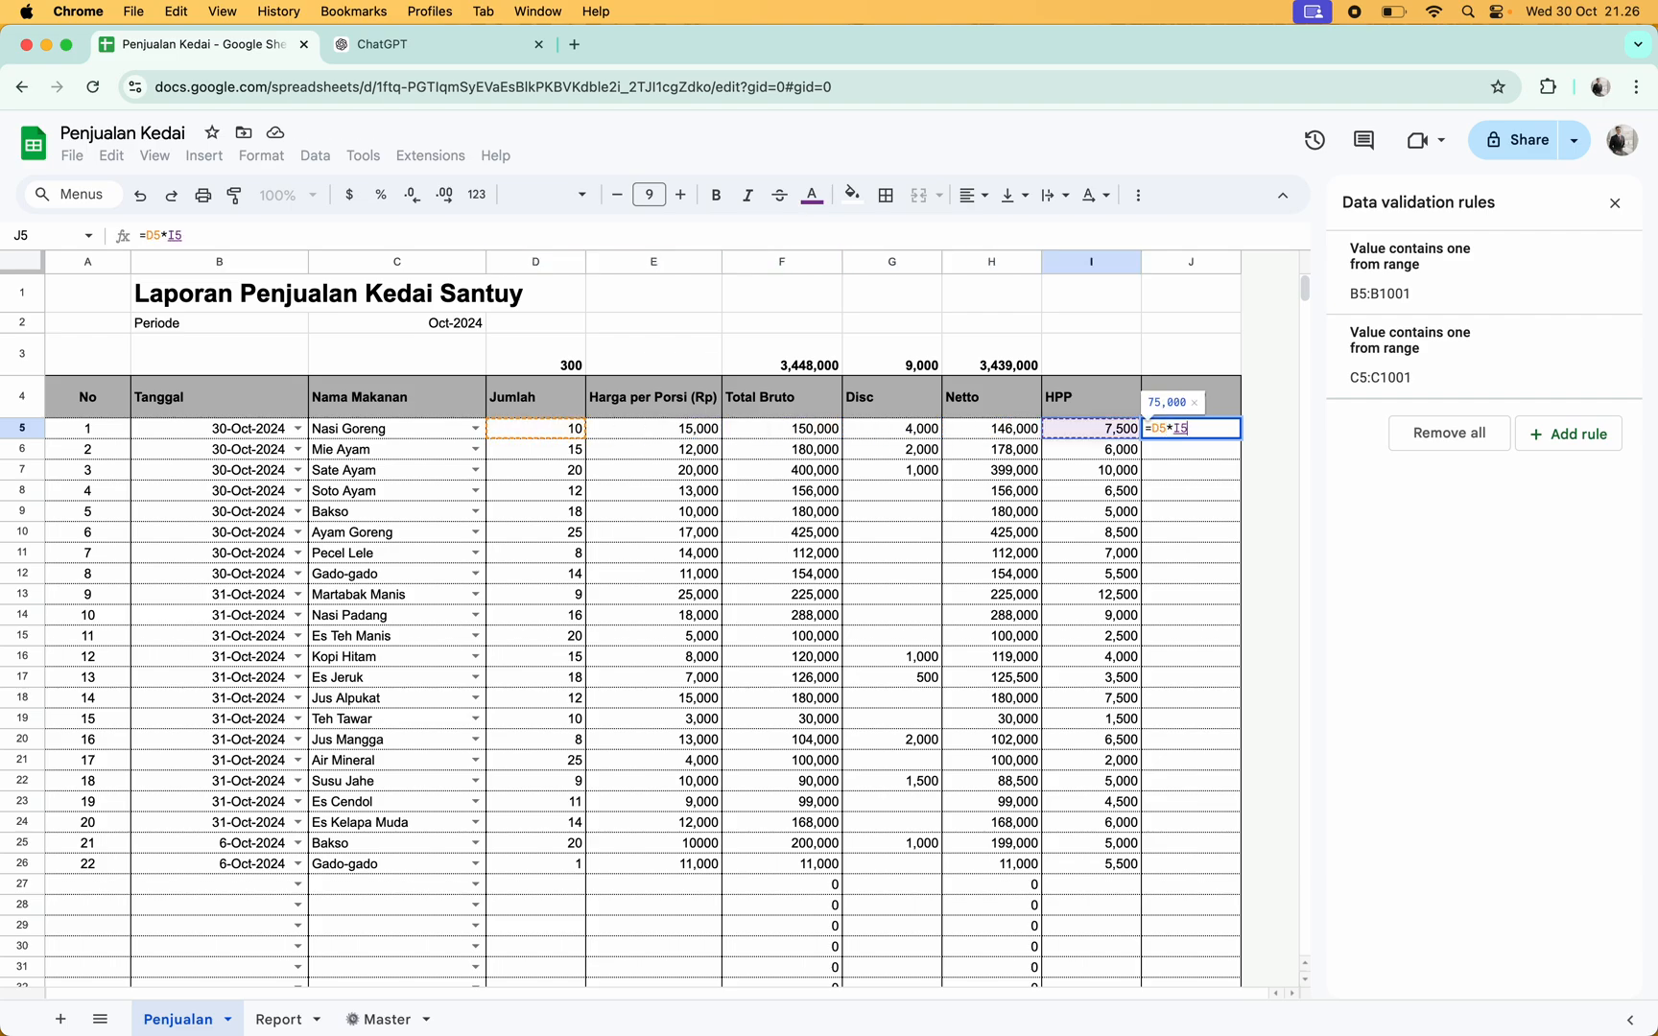
{"action": "key", "text": "Return"}
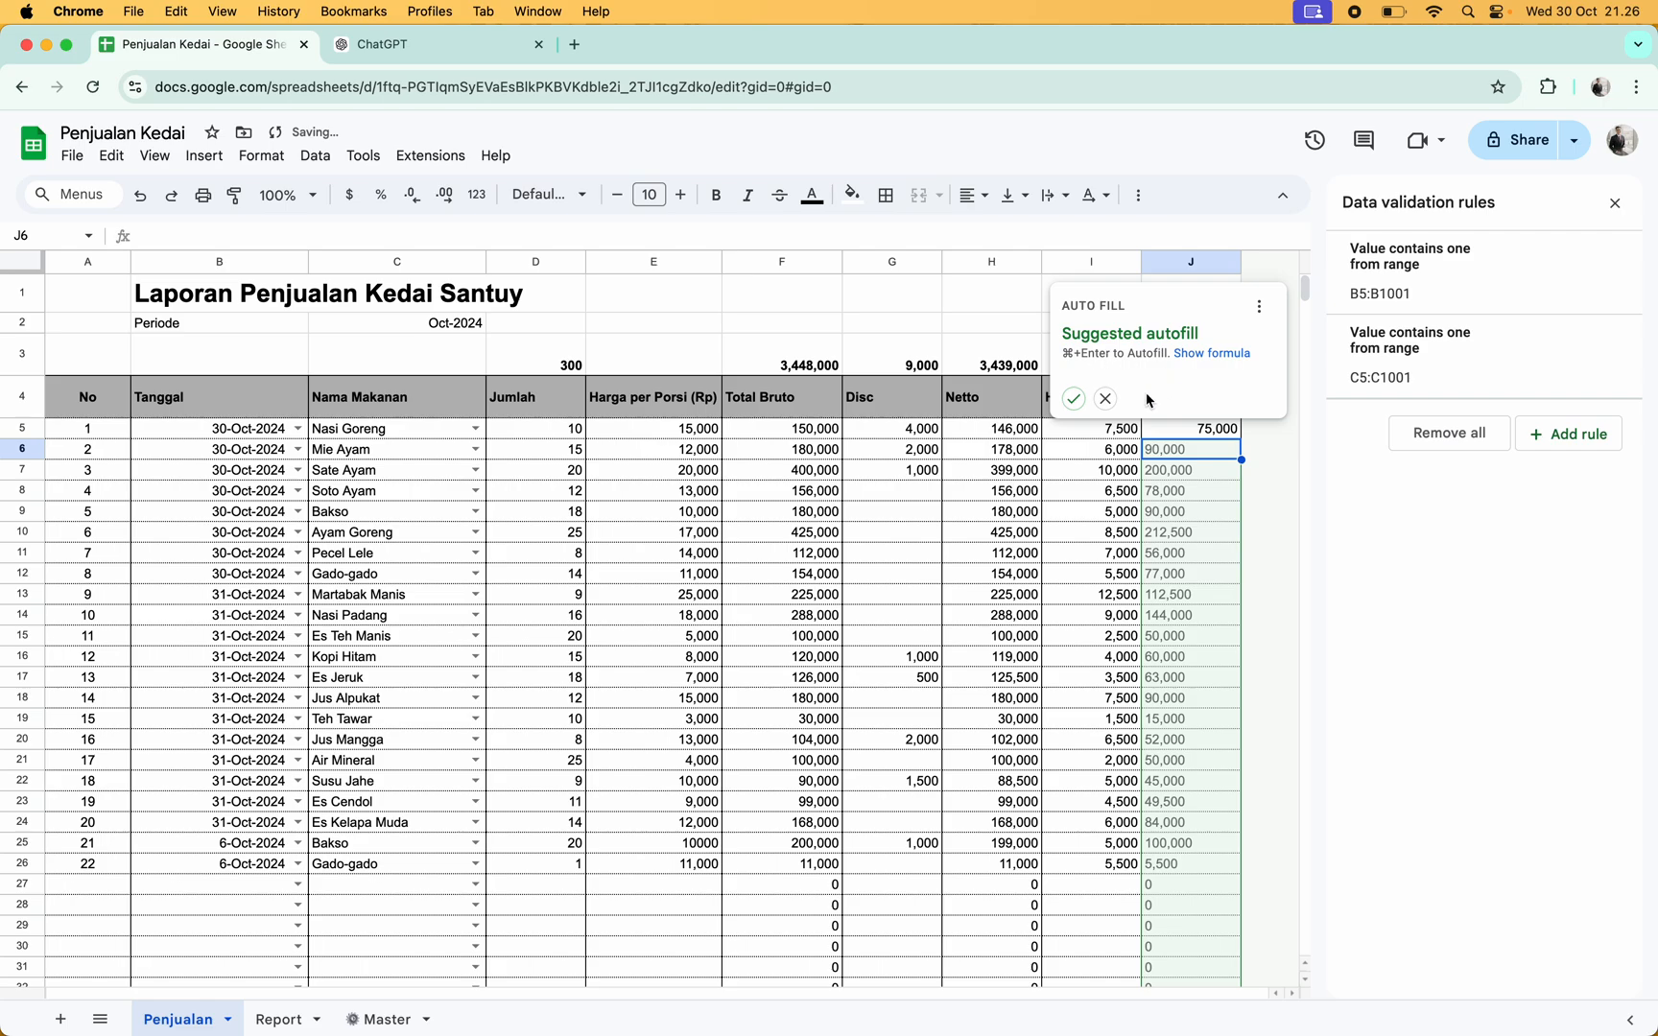
{"action": "left_click", "coordinate": [1073, 399]}
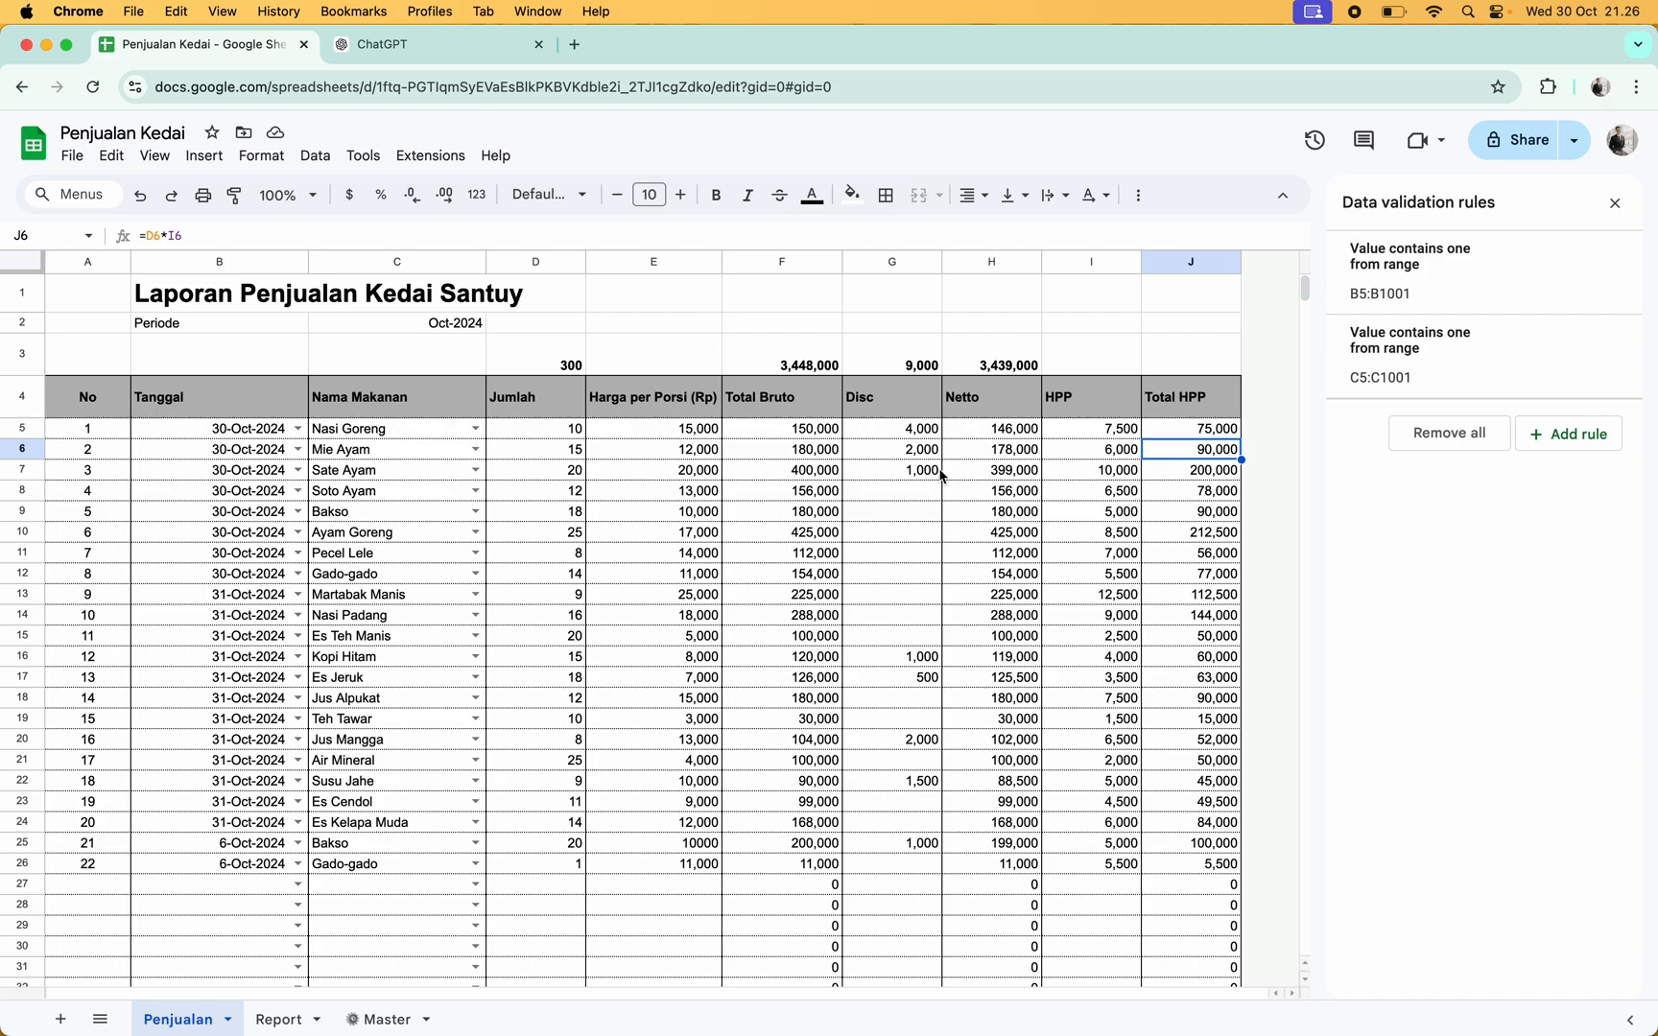
Total the Total HPP column in J3 with the formula =SUM(J5:J1001)
{"action": "left_click", "coordinate": [1200, 365]}
{"action": "type", "text": "="}
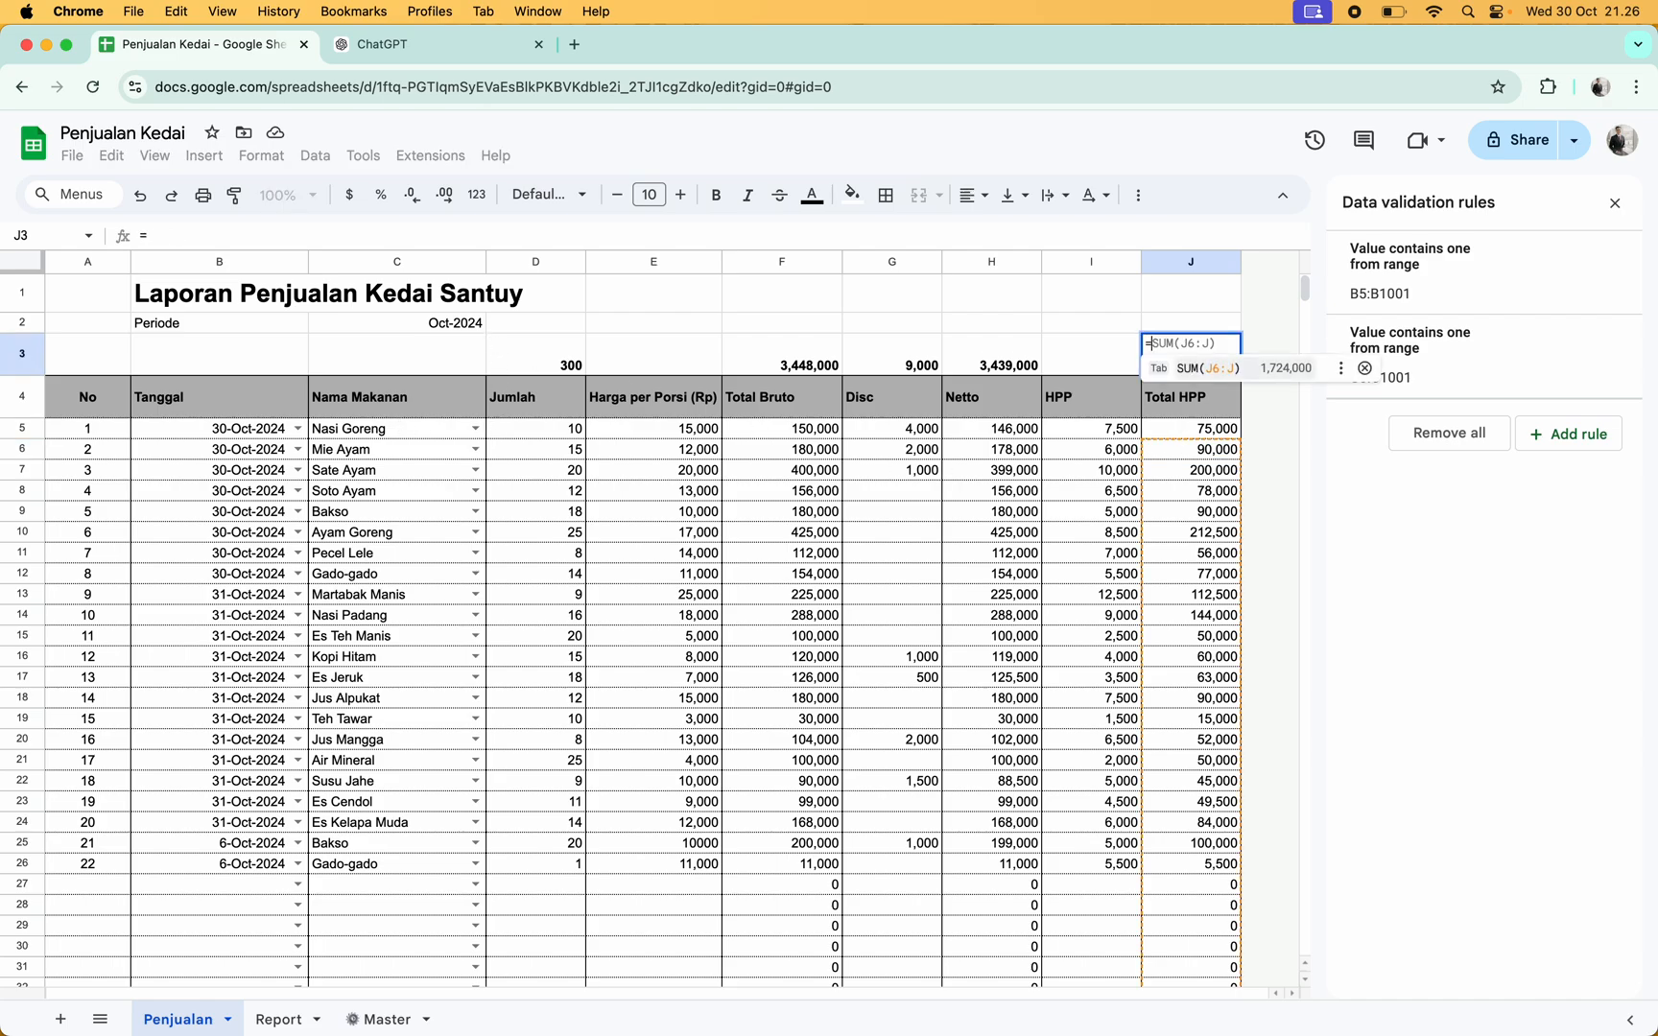
{"action": "type", "text": "SUM(J6"}
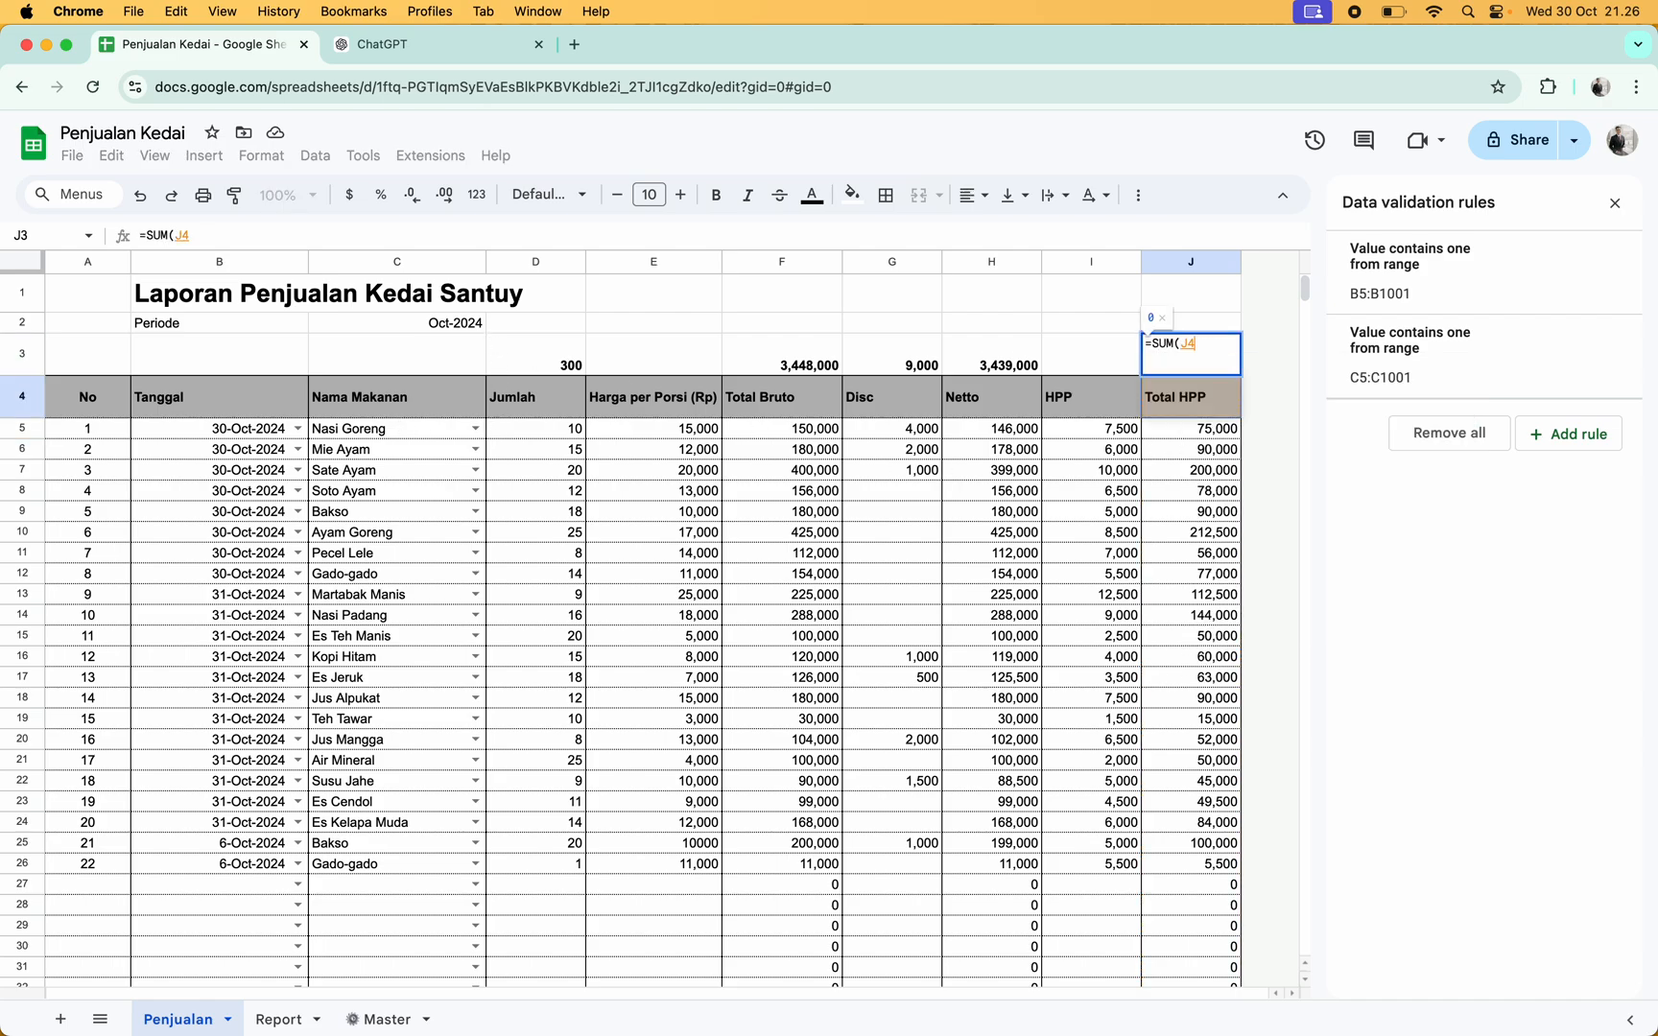
{"action": "key", "text": "Up"}
{"action": "key", "text": "shift+Down"}
{"action": "key", "text": "shift+Down"}
{"action": "key", "text": "super+shift+Down"}
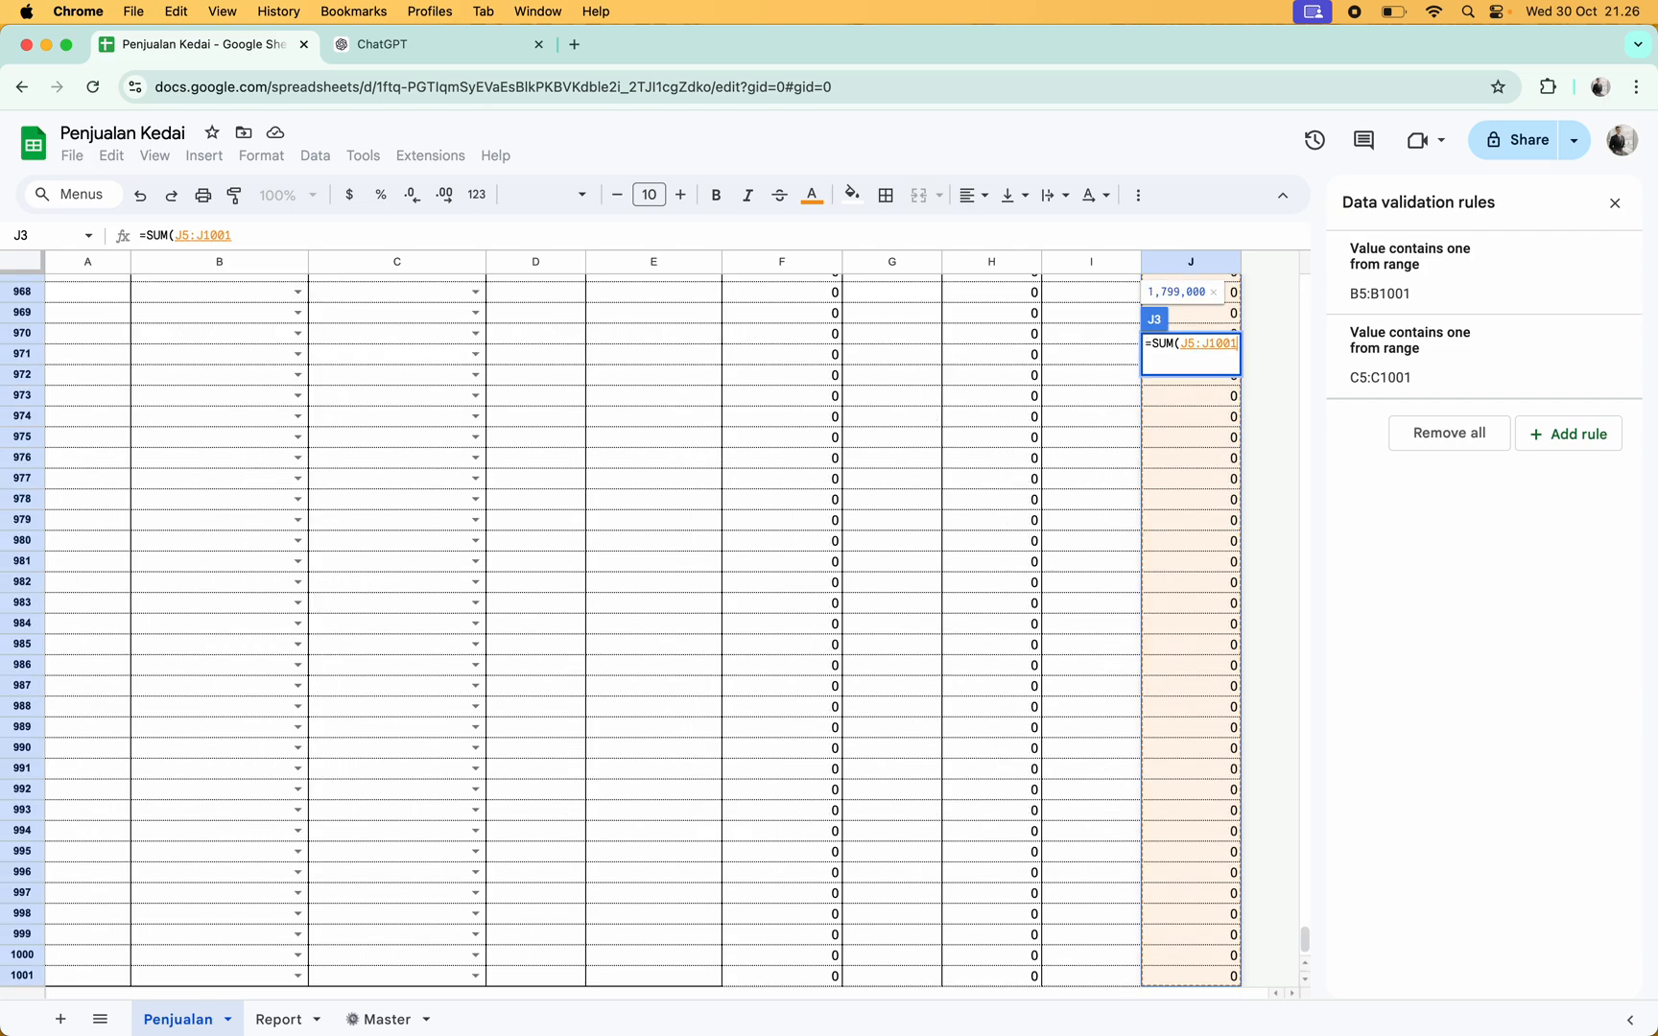
{"action": "type", "text": ")"}
{"action": "key", "text": "Return"}
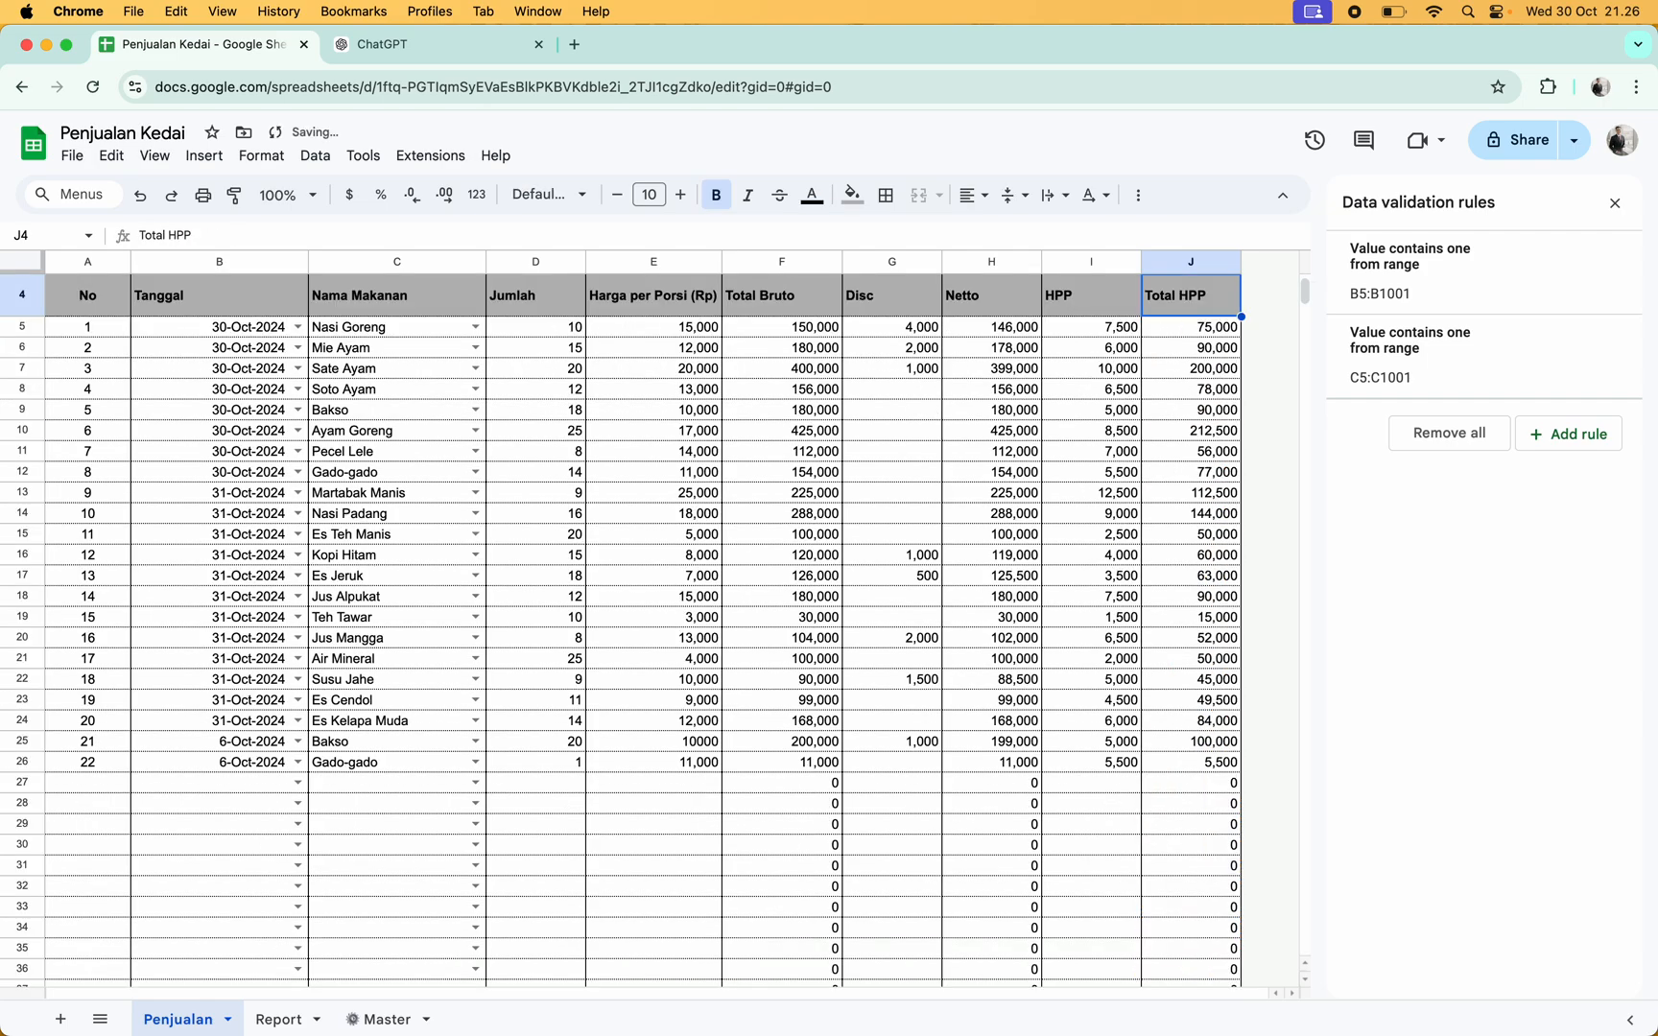
Make the Total HPP sum in J3 bold
{"action": "key", "text": "super+Up"}
{"action": "key", "text": "super+Up"}
{"action": "key", "text": "Down"}
{"action": "key", "text": "Down"}
{"action": "key", "text": "super+b"}
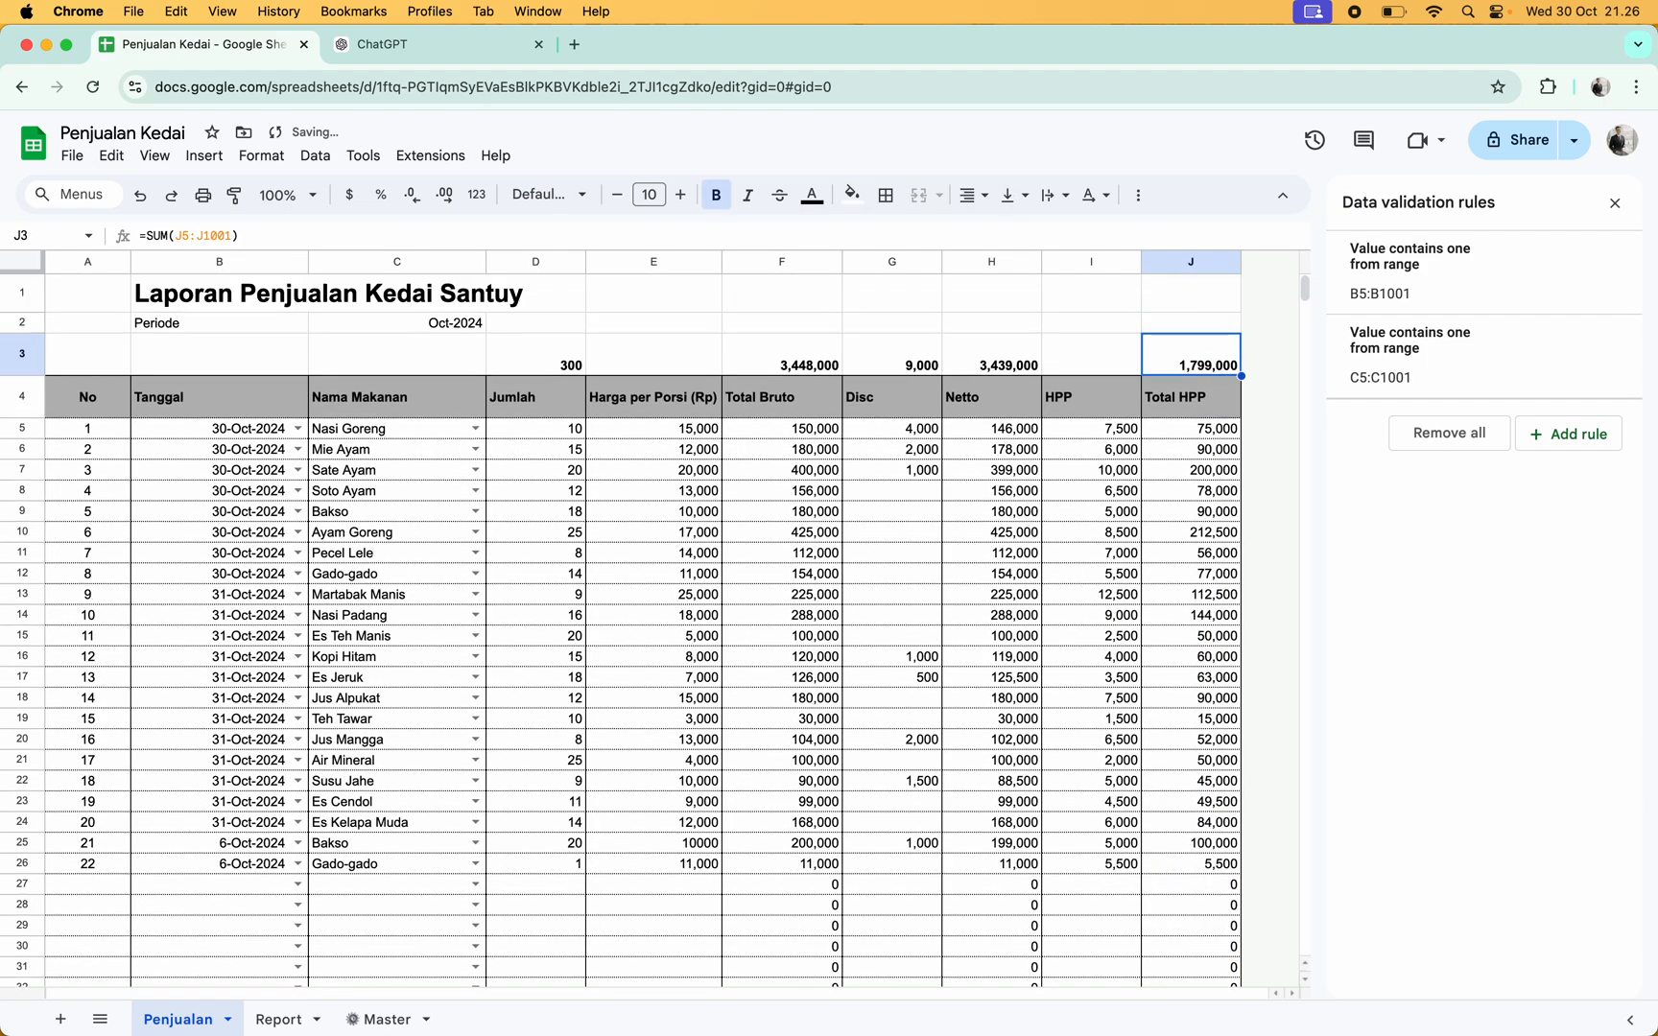
Try subtracting the Total HPP sum from the Netto sum in I2 with =H3-J3, and clear the cell again
{"action": "key", "text": "Left"}
{"action": "key", "text": "Left"}
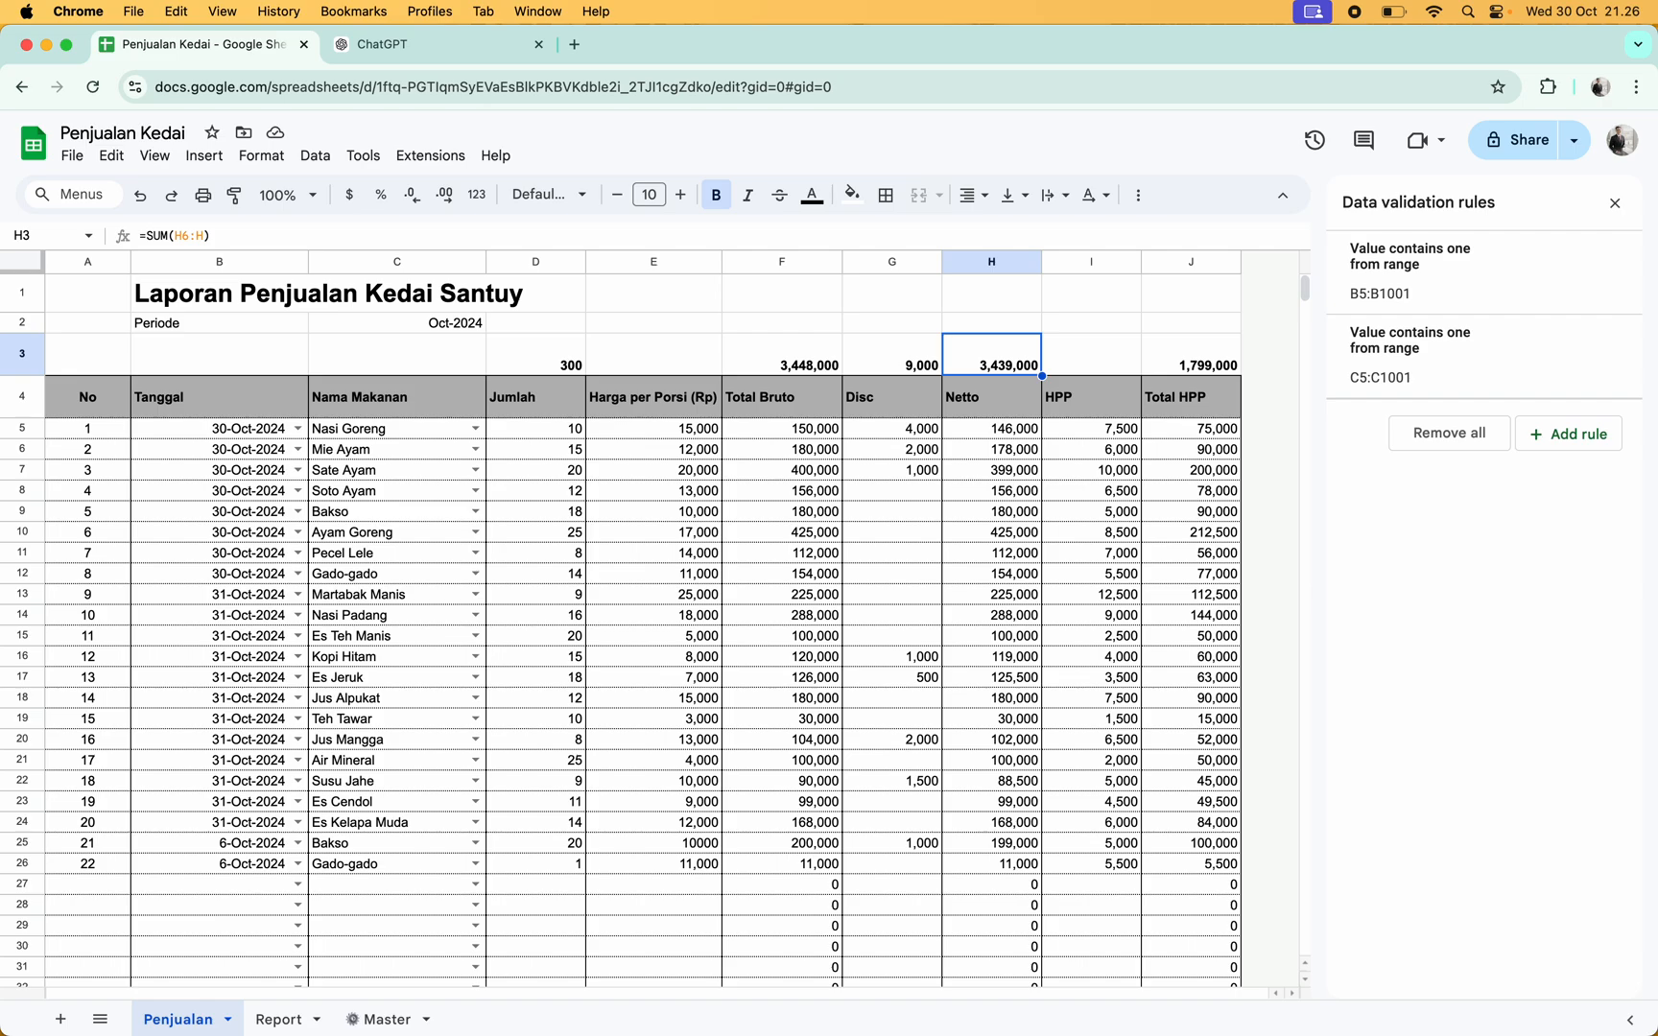
{"action": "key", "text": "Right"}
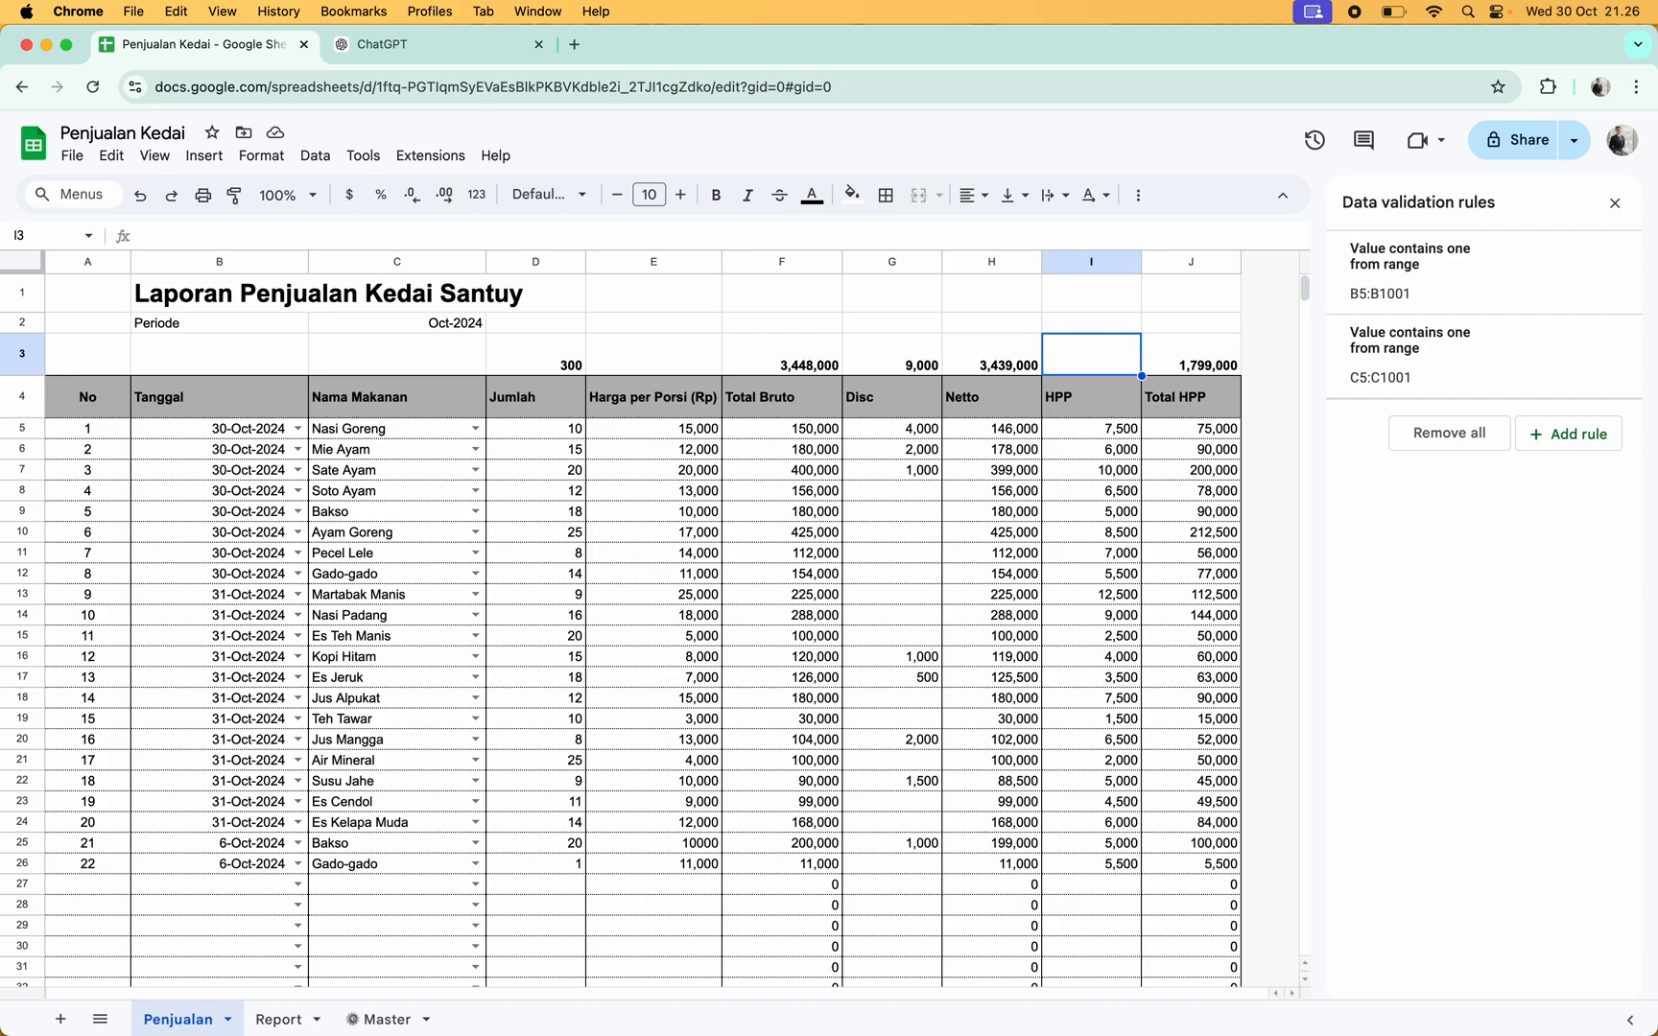
{"action": "key", "text": "Up"}
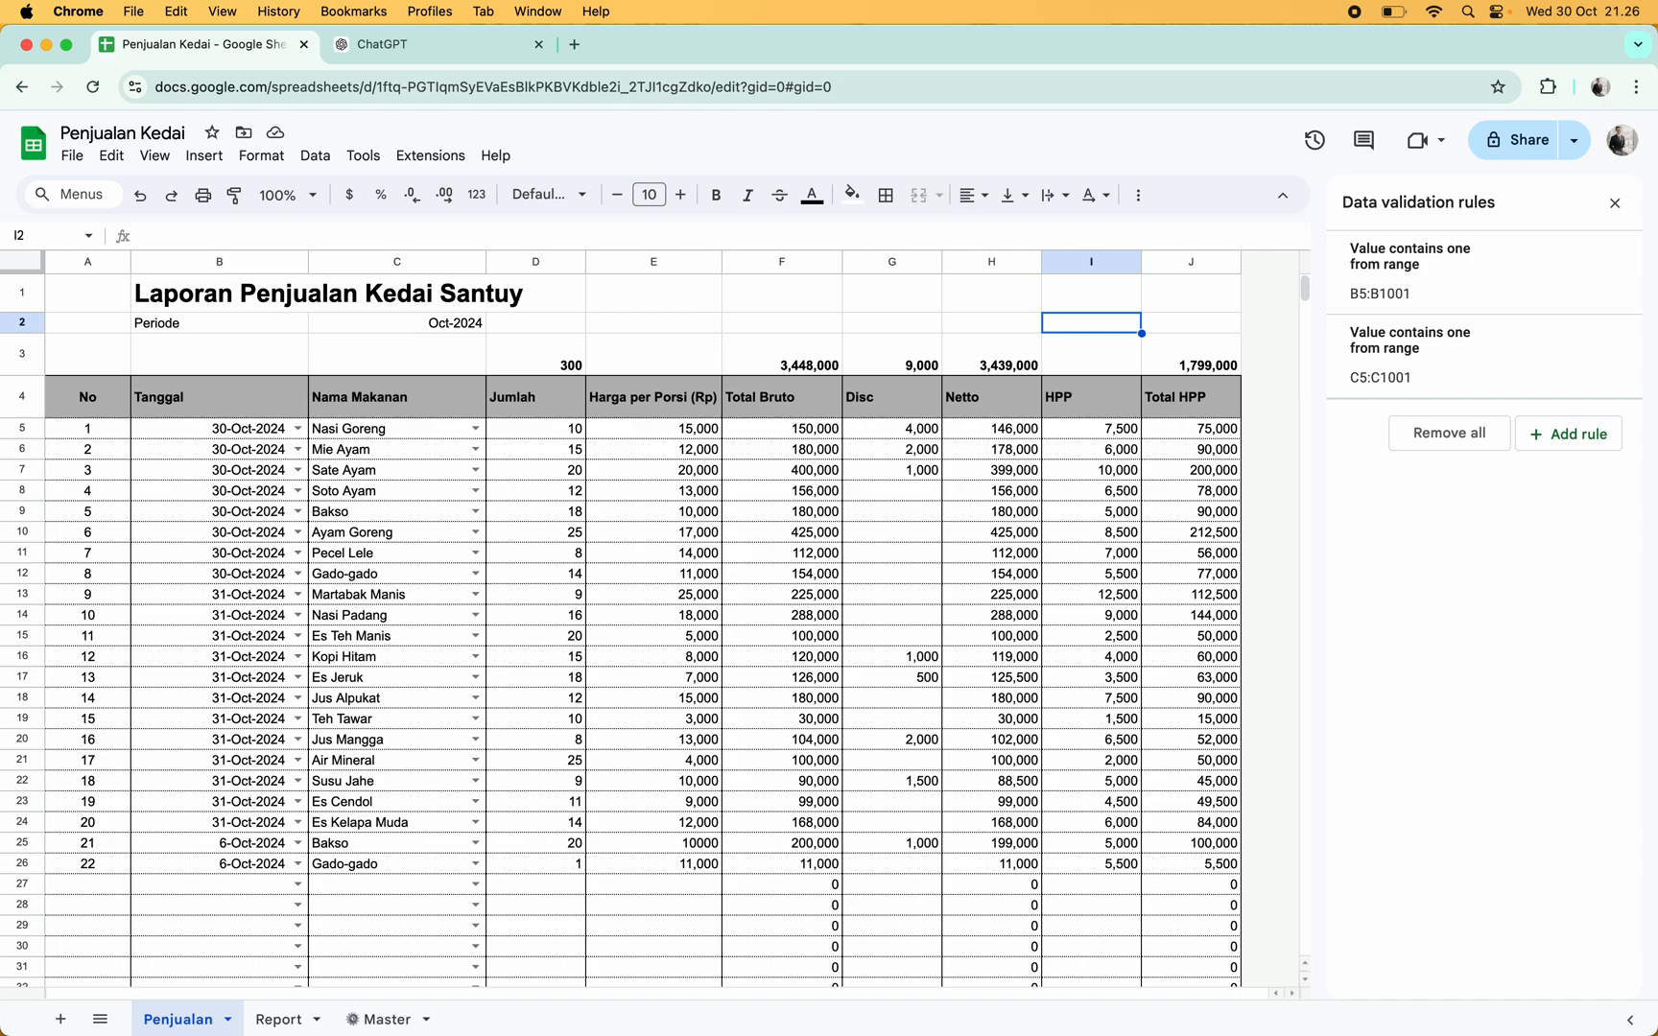
{"action": "type", "text": "="}
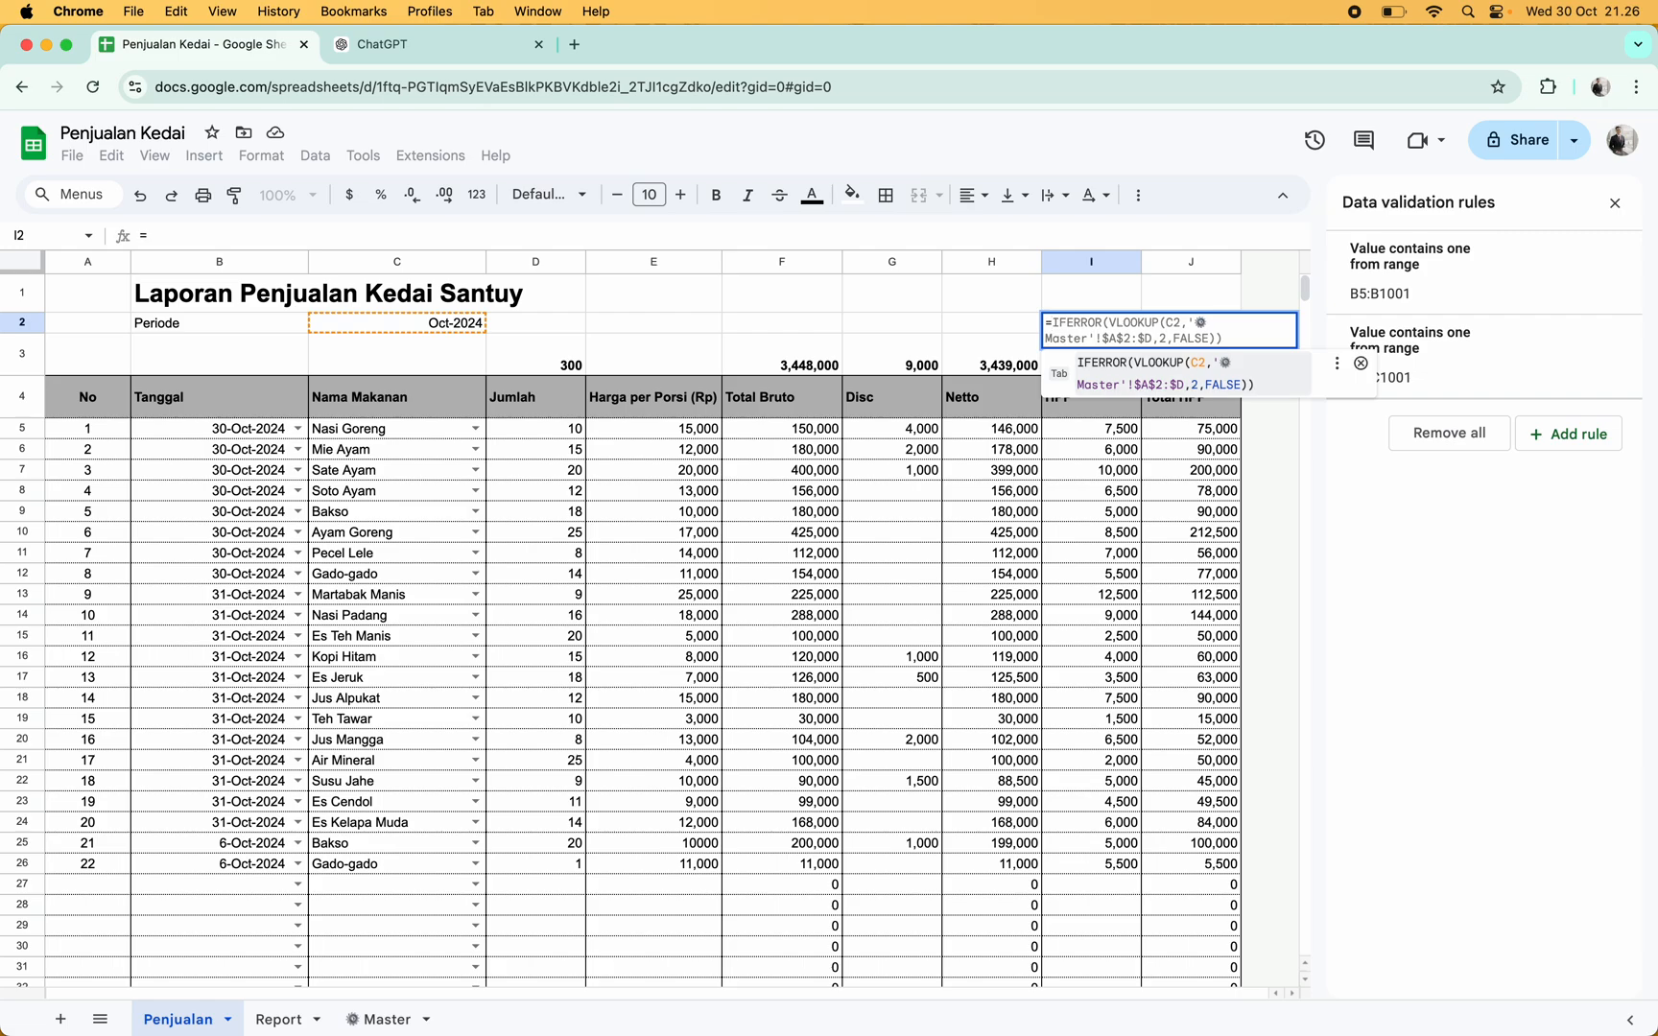
{"action": "key", "text": "Left"}
{"action": "key", "text": "Down"}
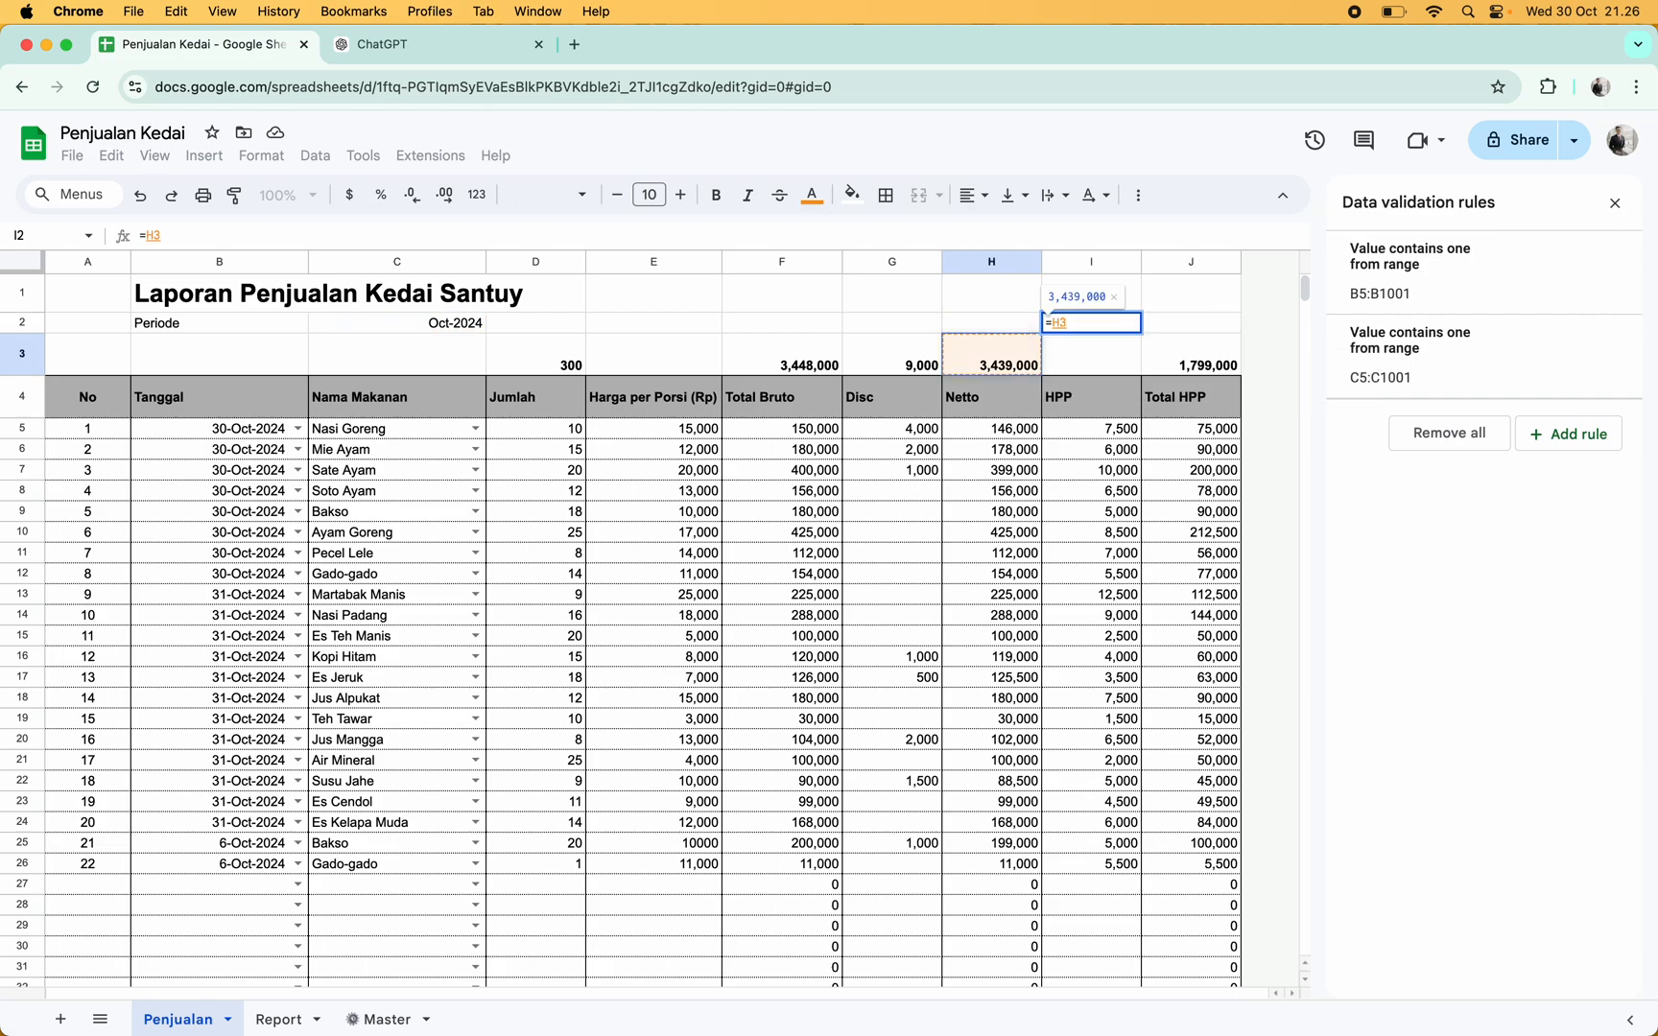
{"action": "type", "text": "-"}
{"action": "key", "text": "Right"}
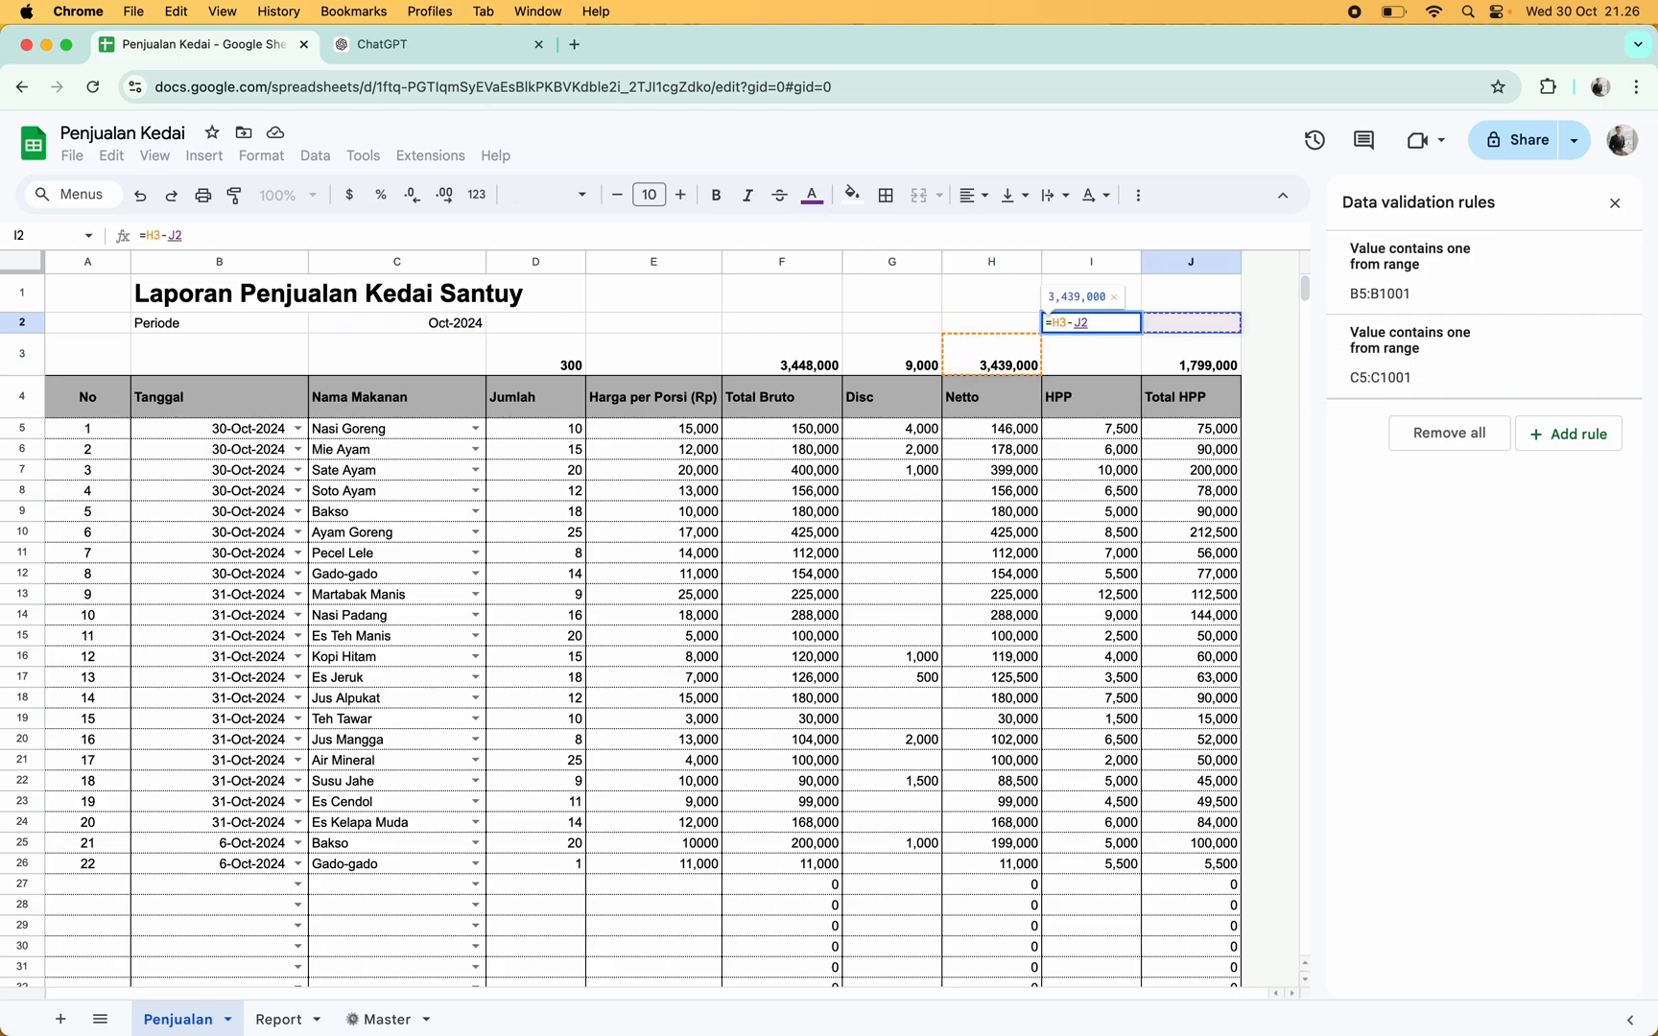
{"action": "key", "text": "Down"}
{"action": "key", "text": "Return"}
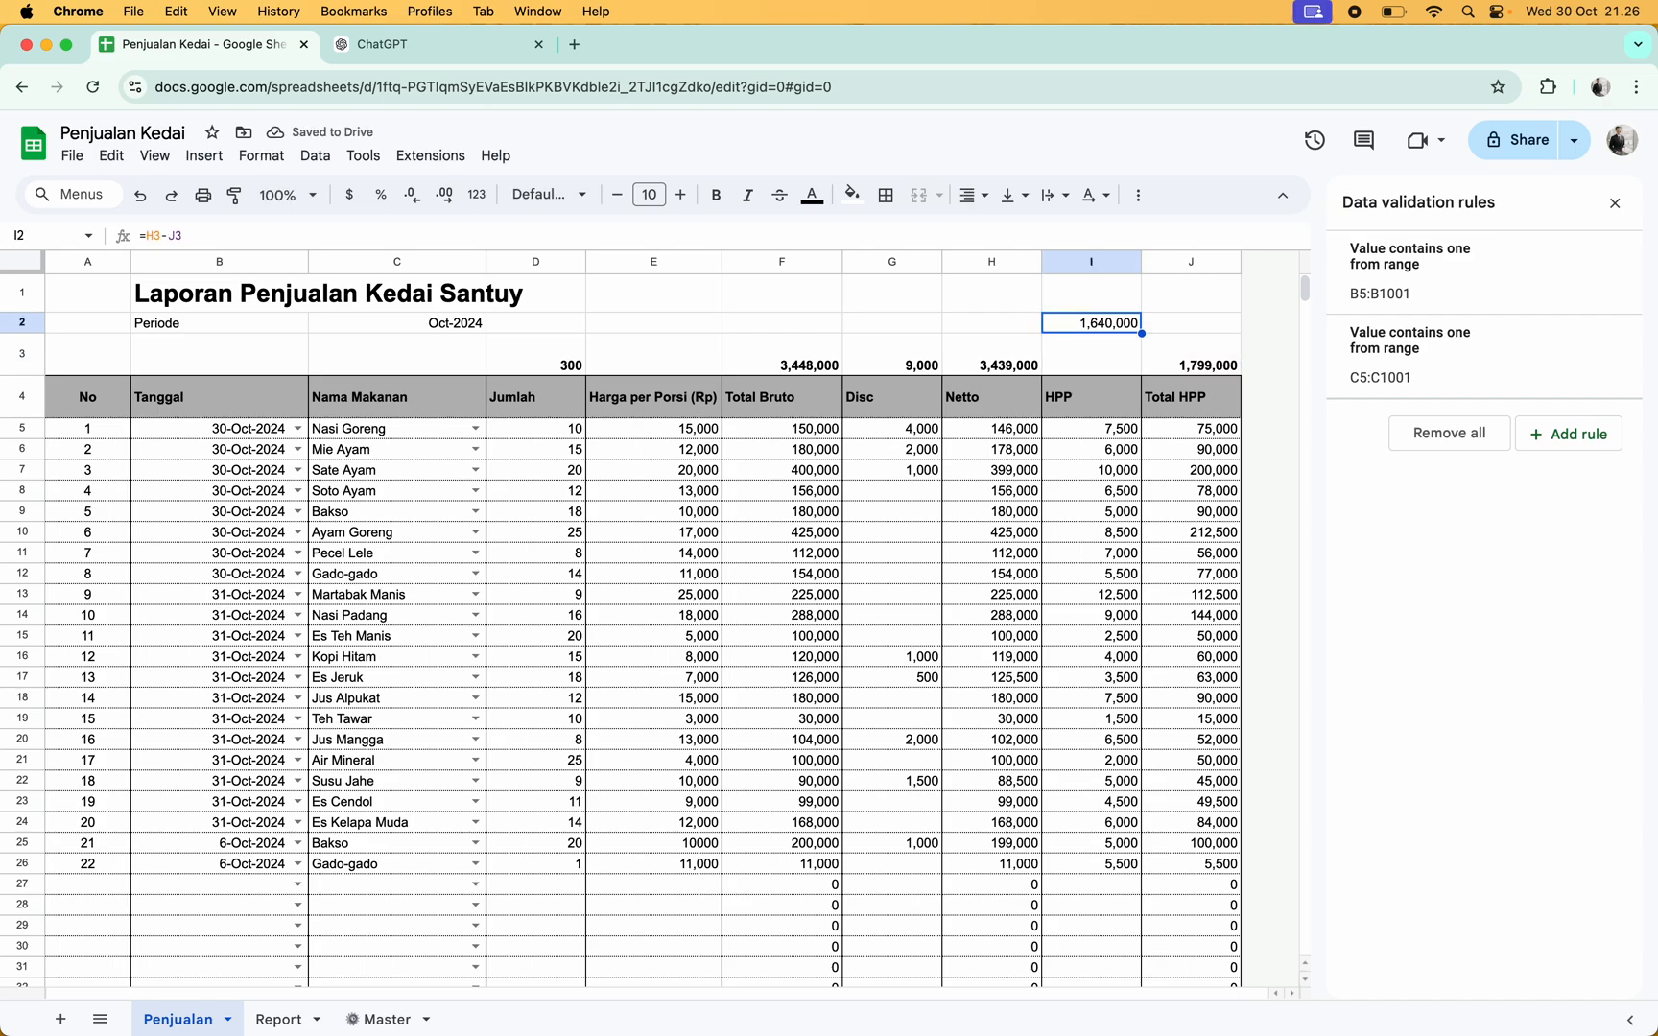
{"action": "key", "text": "Delete"}
Close the data validation rules and review the pivot table on the Report sheet and the entries on the Penjualan sheet
{"action": "left_click", "coordinate": [1616, 206]}
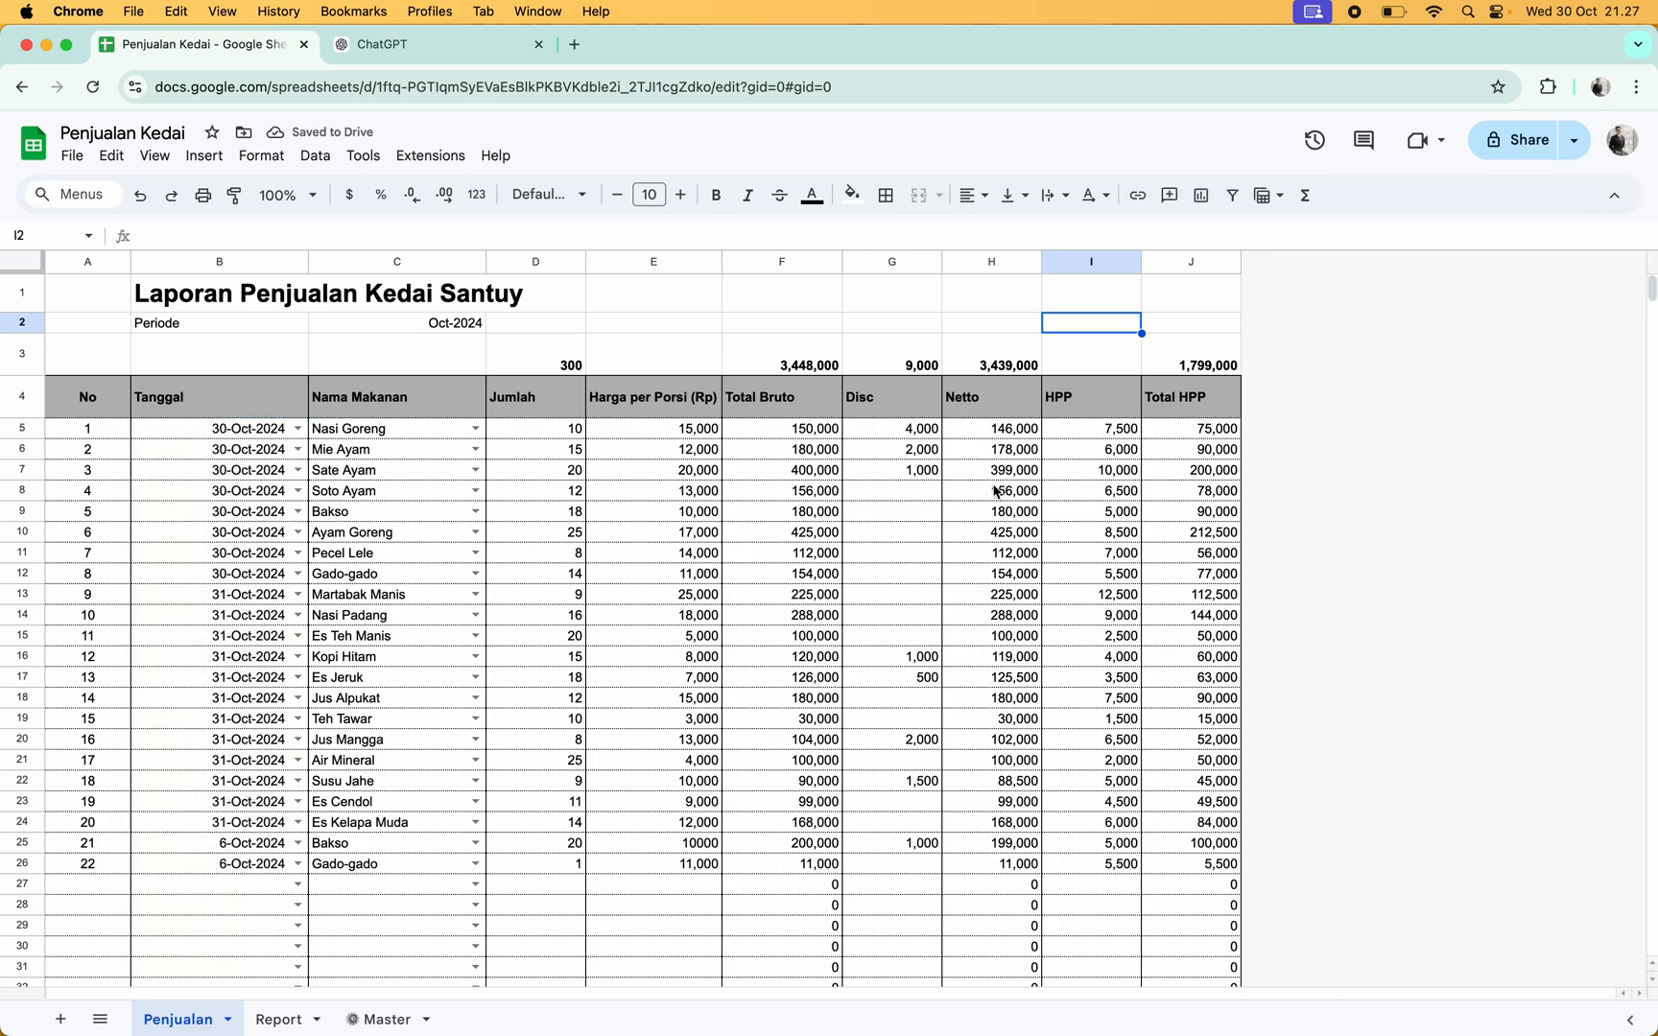
{"action": "left_click", "coordinate": [284, 1019]}
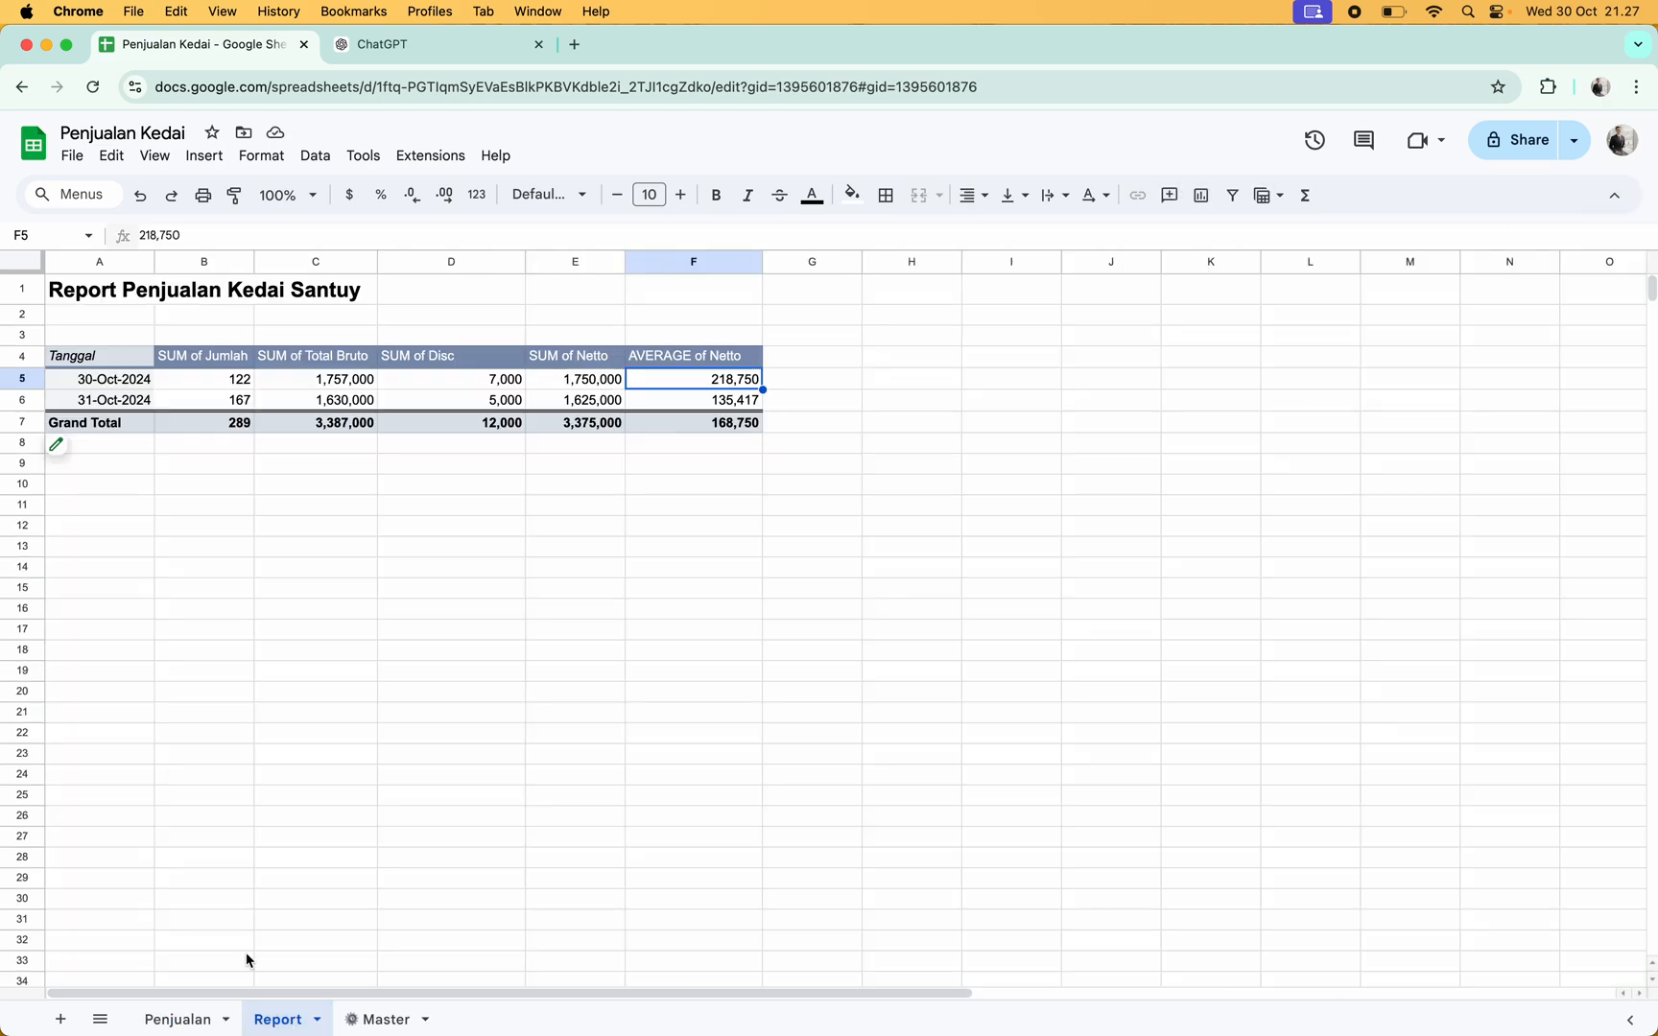
{"action": "left_click", "coordinate": [199, 1020]}
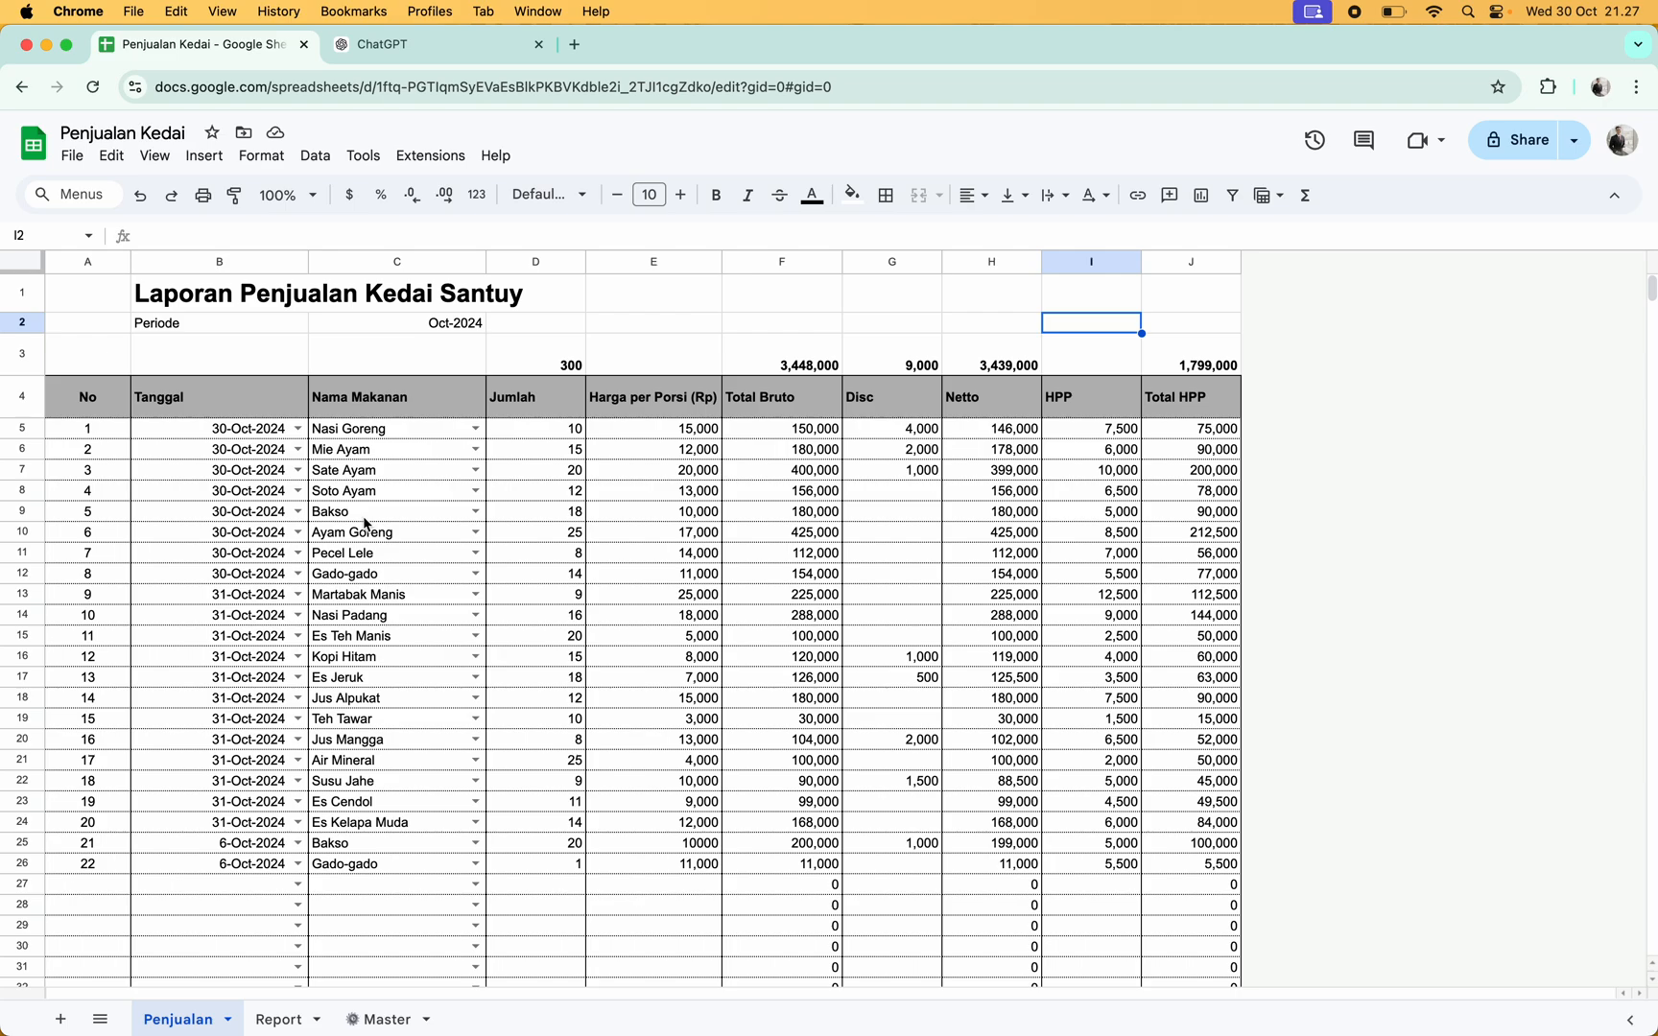
{"action": "scroll", "coordinate": [579, 589], "scroll_direction": "down", "scroll_amount": 2}
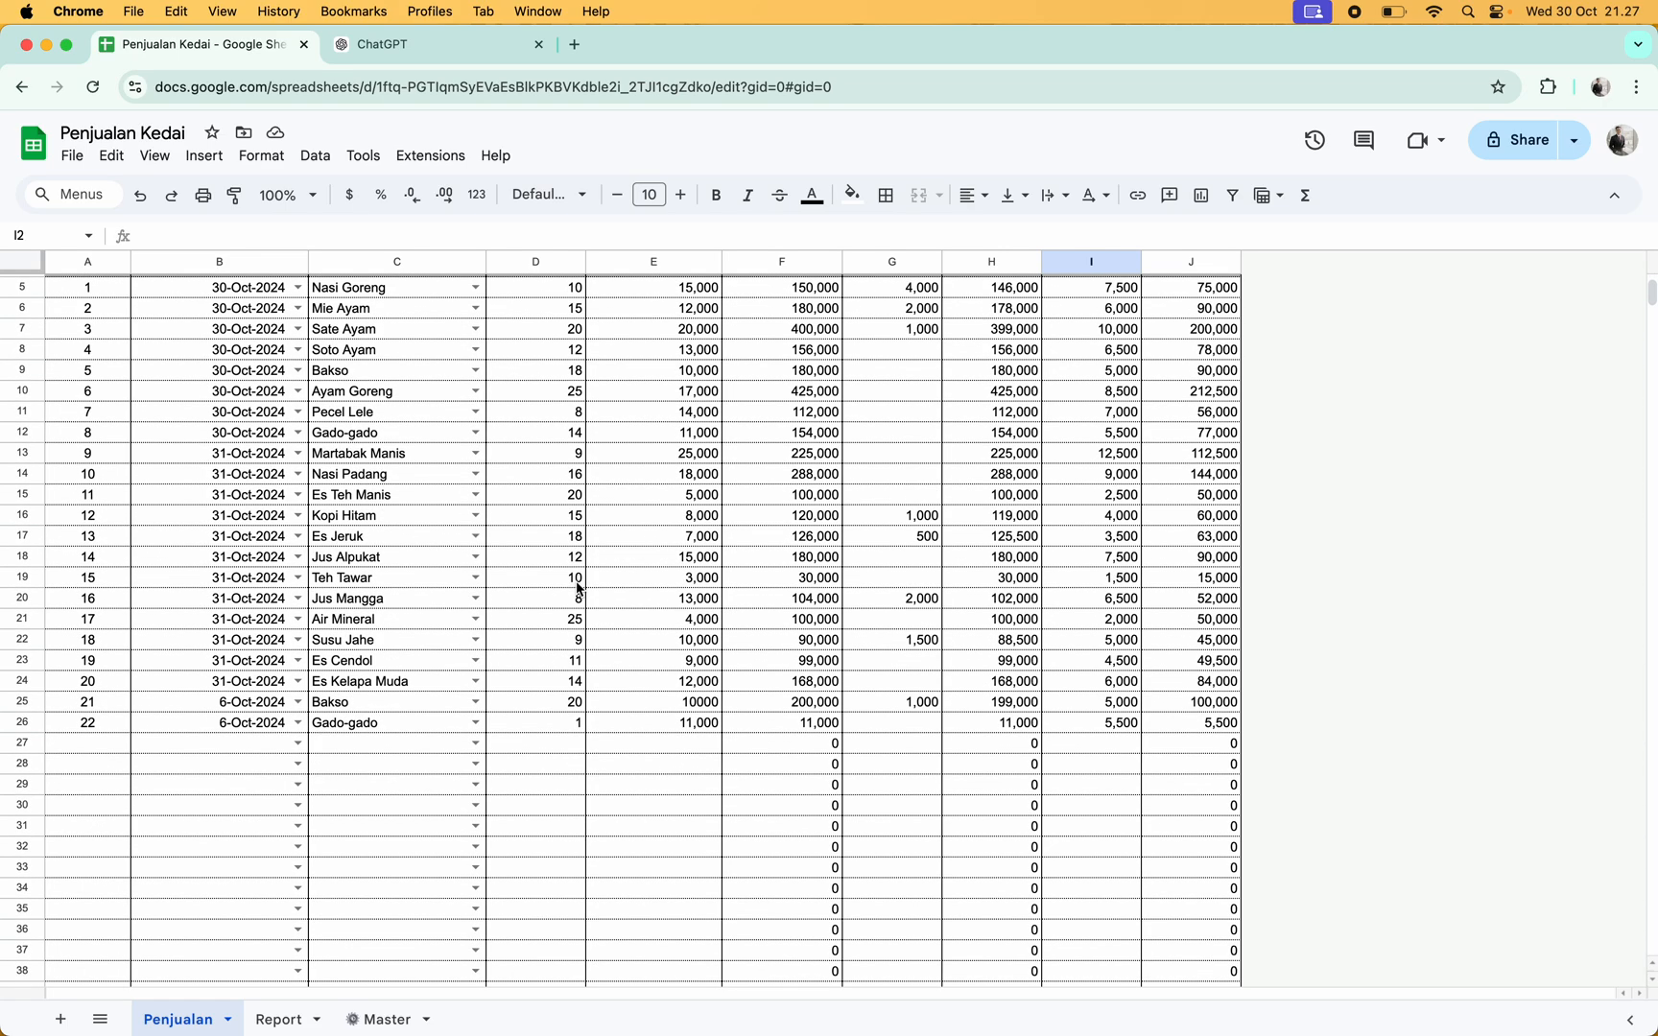
{"action": "scroll", "coordinate": [578, 589], "scroll_direction": "up", "scroll_amount": 2}
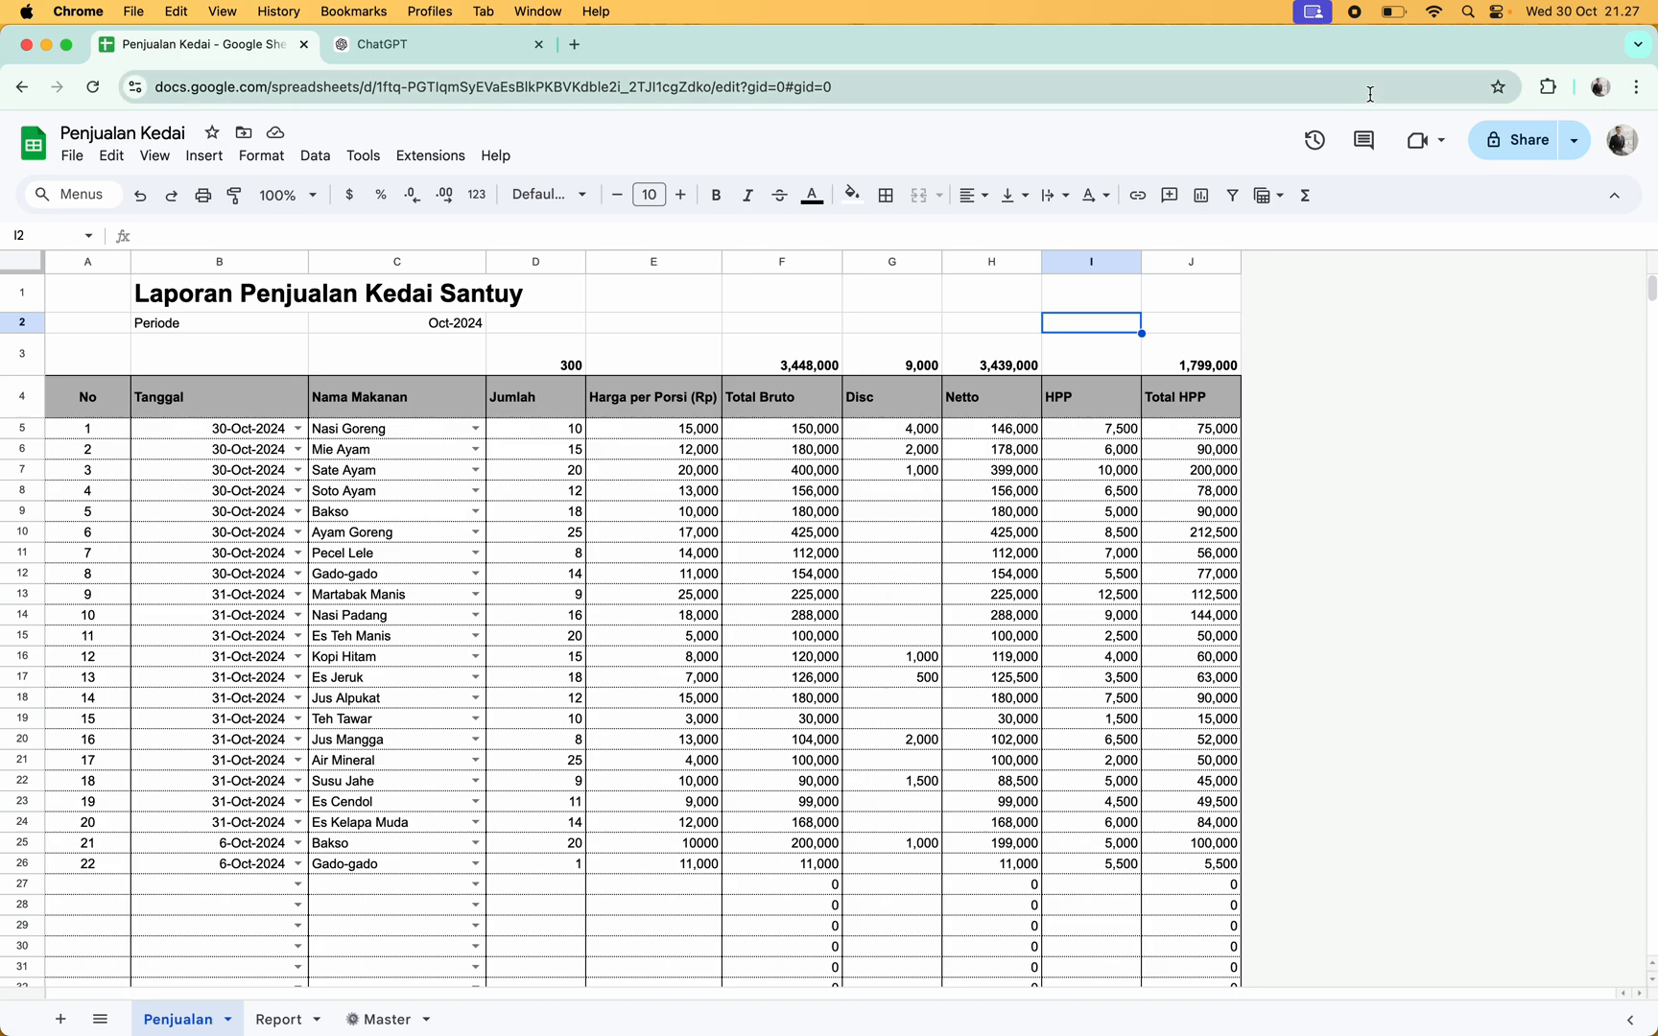
{"action": "left_click", "coordinate": [1321, 14]}
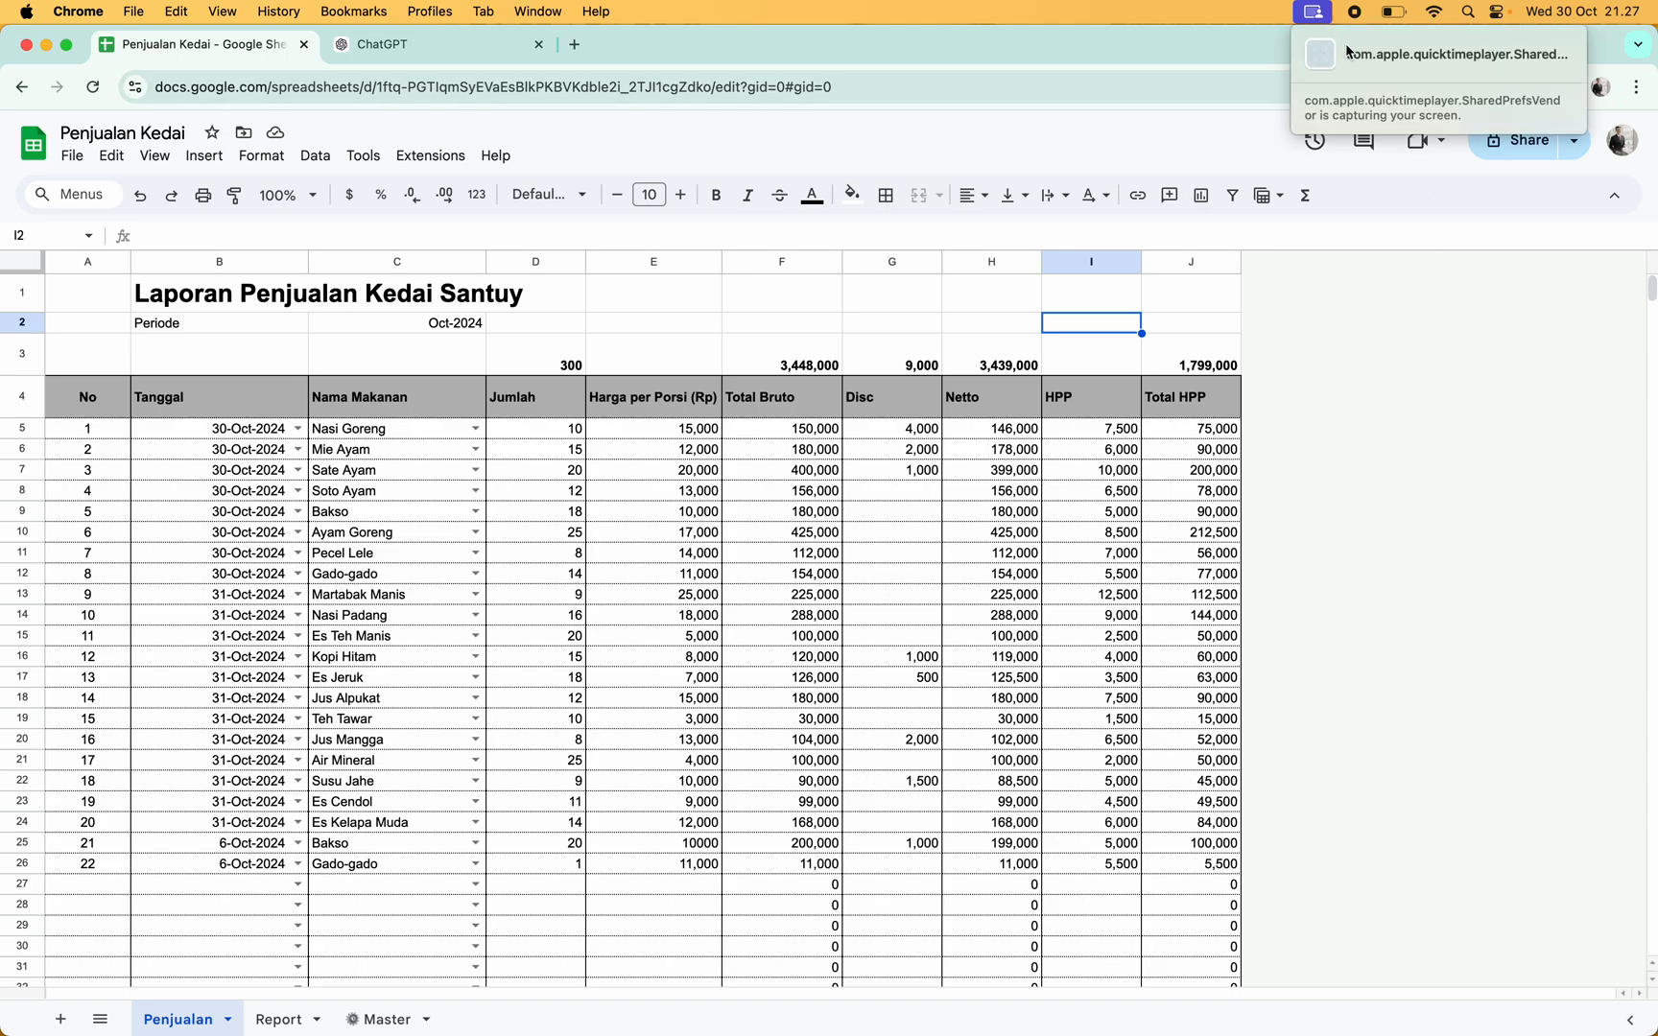